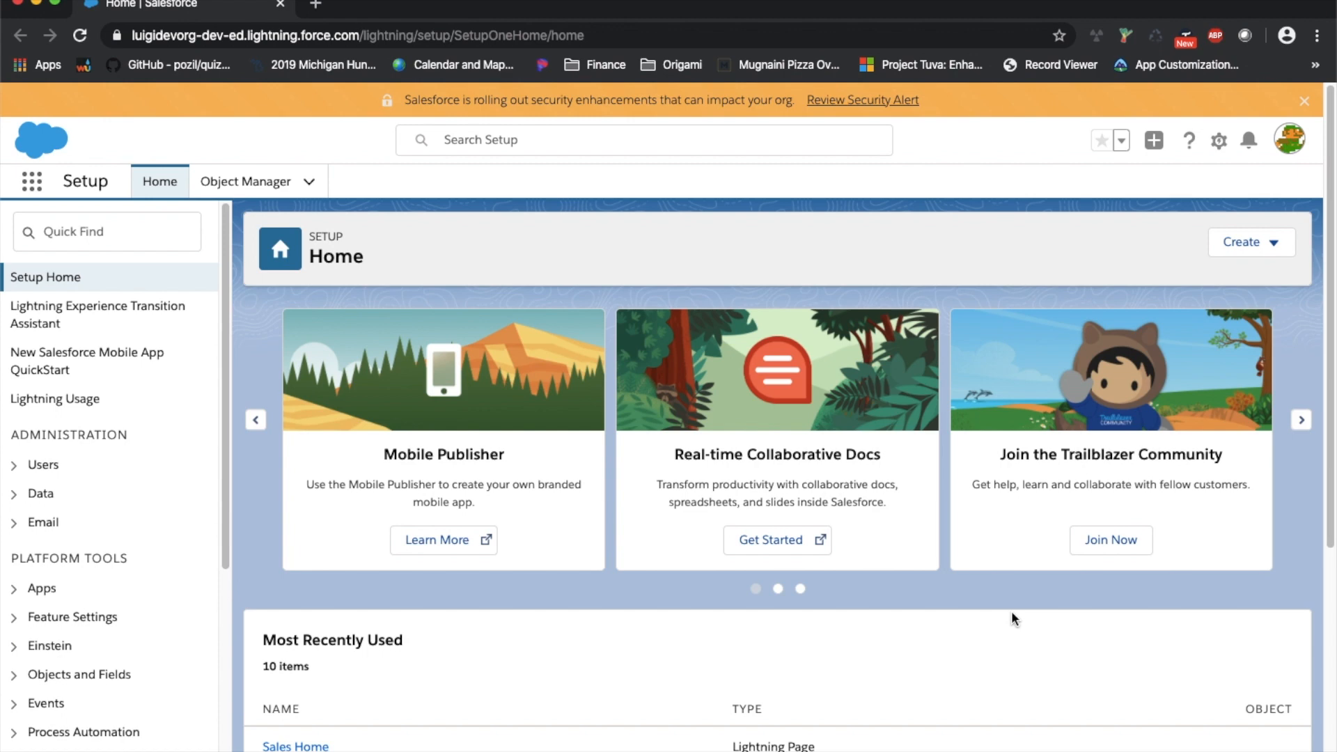
# Search 'flow' in Quick Find and open the Flows page under Process Automation
pyautogui.click(160, 244)
pyautogui.write('flow')
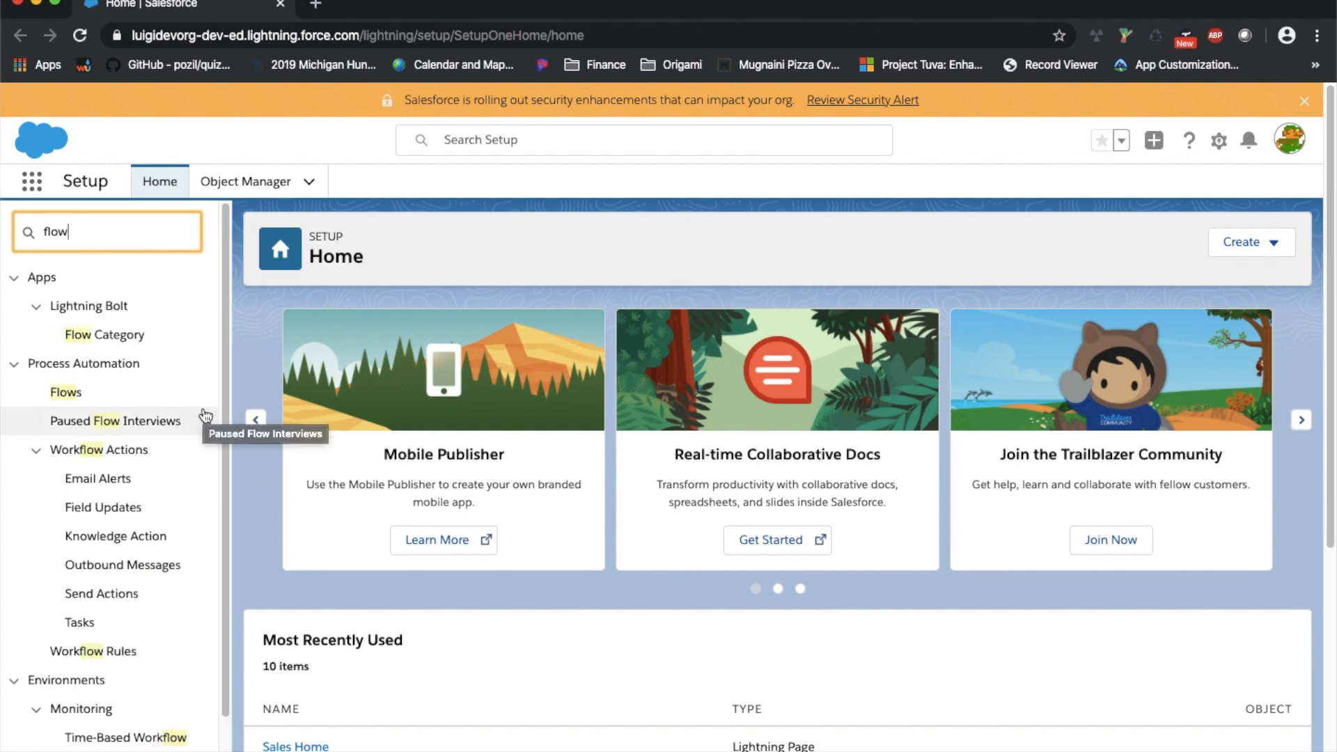
pyautogui.scroll(-3, 202, 418)
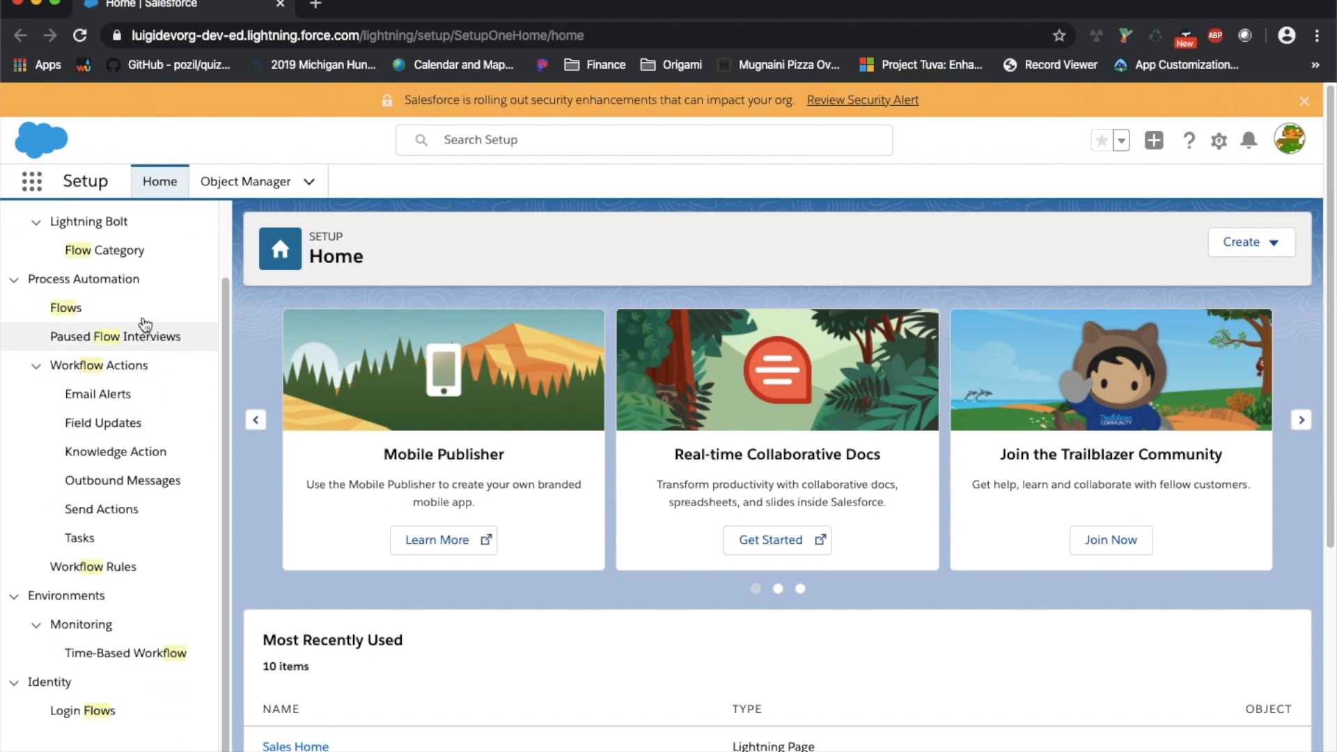
pyautogui.click(78, 311)
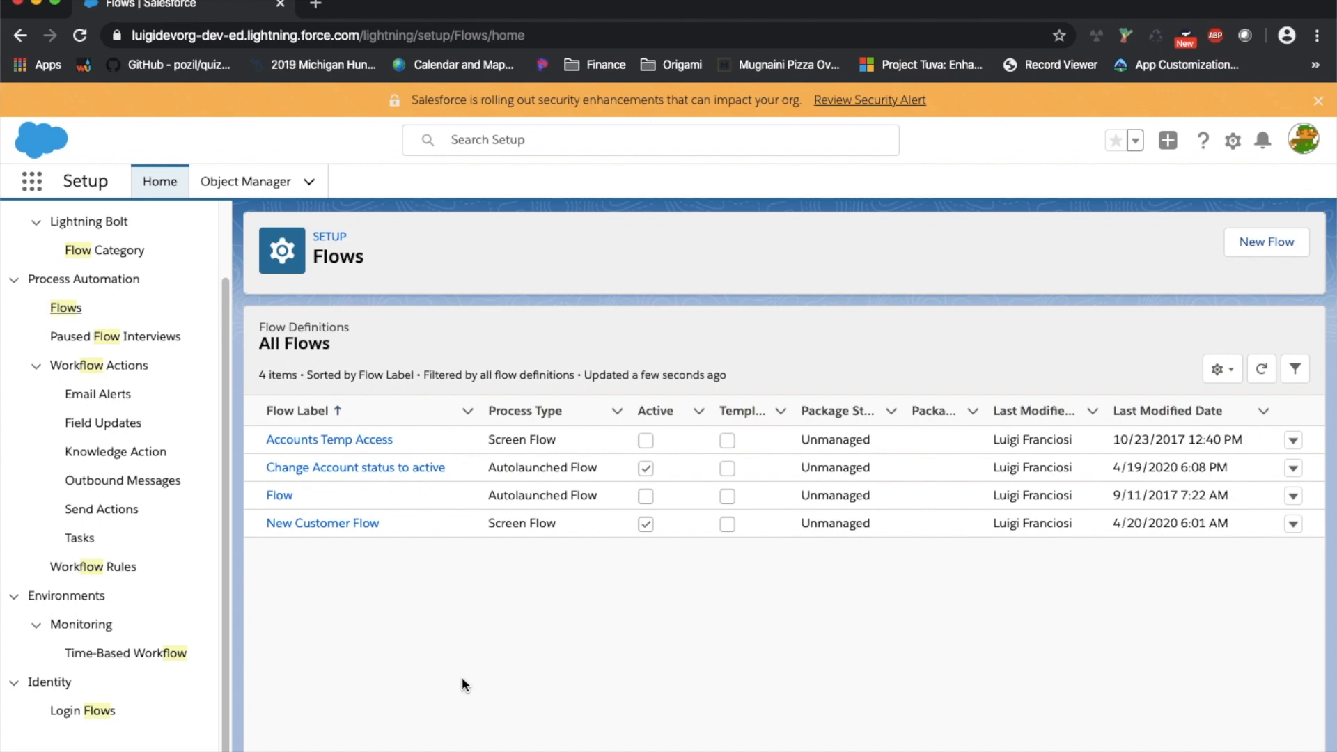
# Sort the flow list ascending by the Process Type column
pyautogui.click(592, 417)
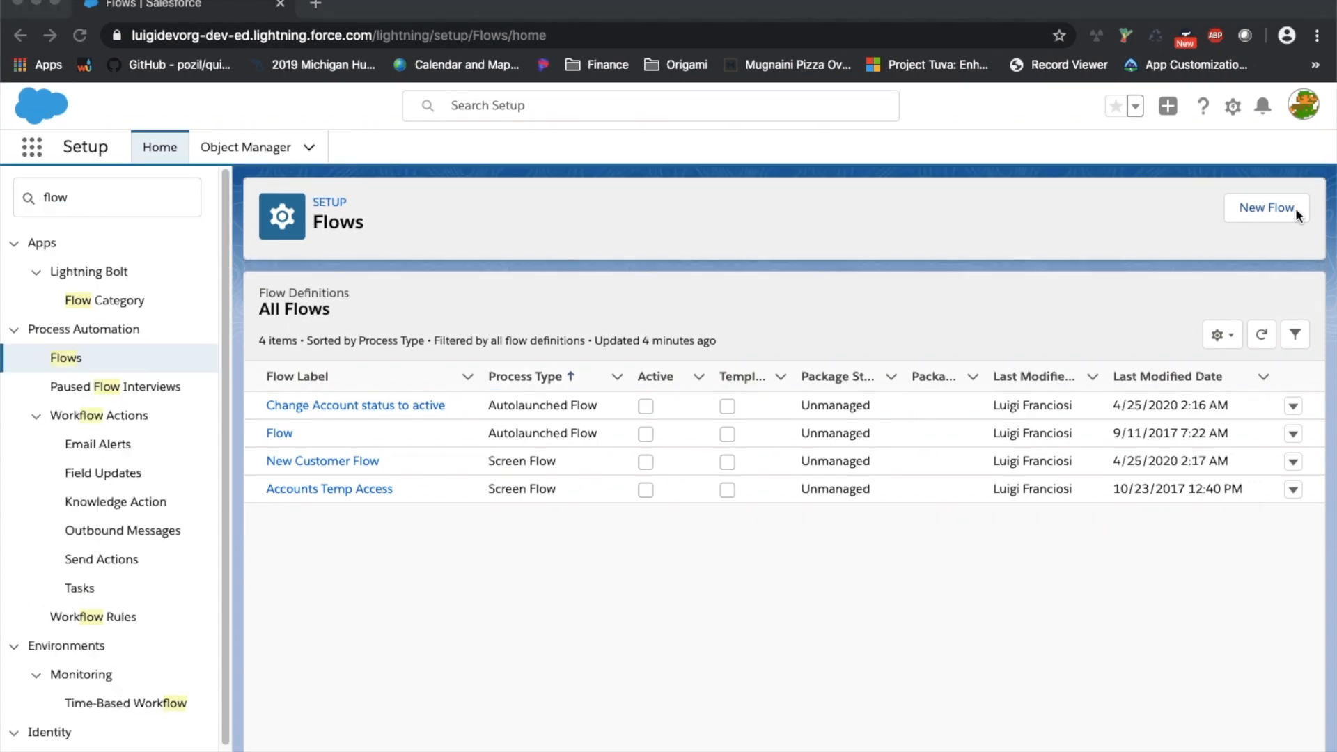
# Create a new blank Autolaunched Flow
pyautogui.click(1294, 208)
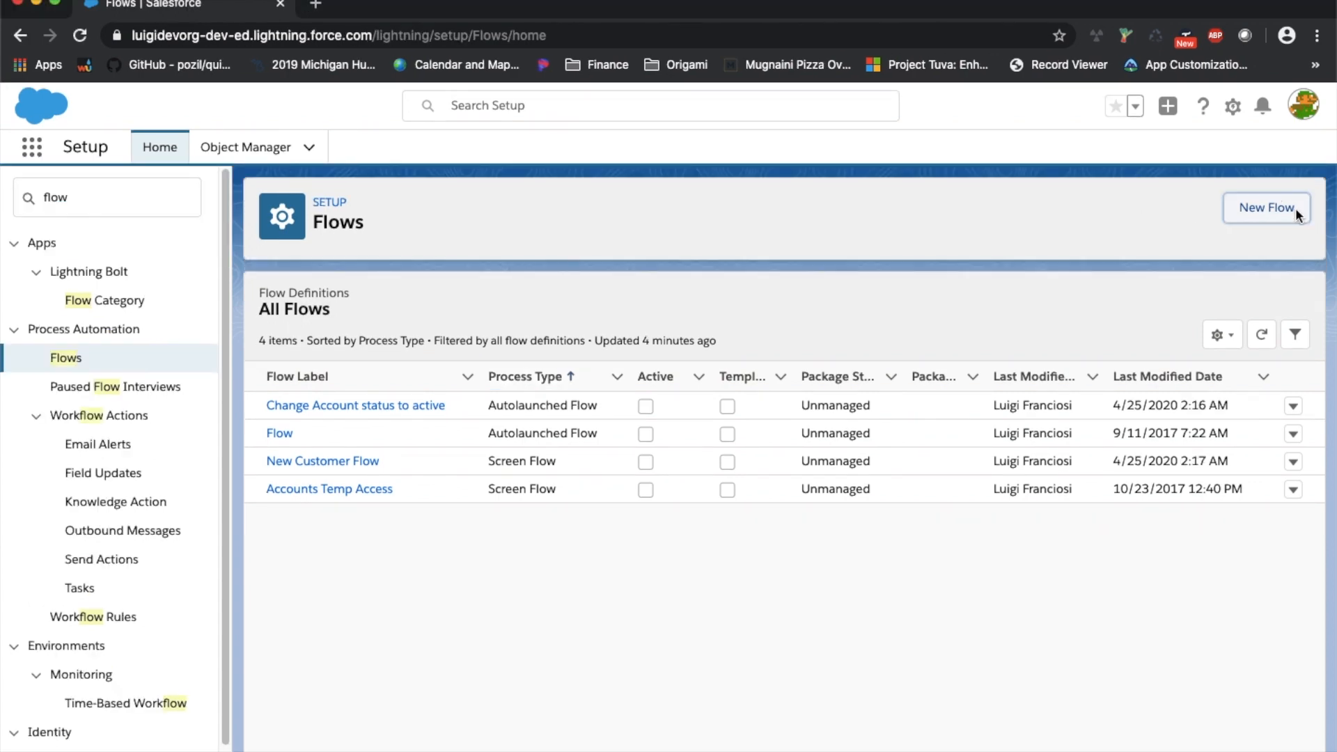
pyautogui.click(1262, 217)
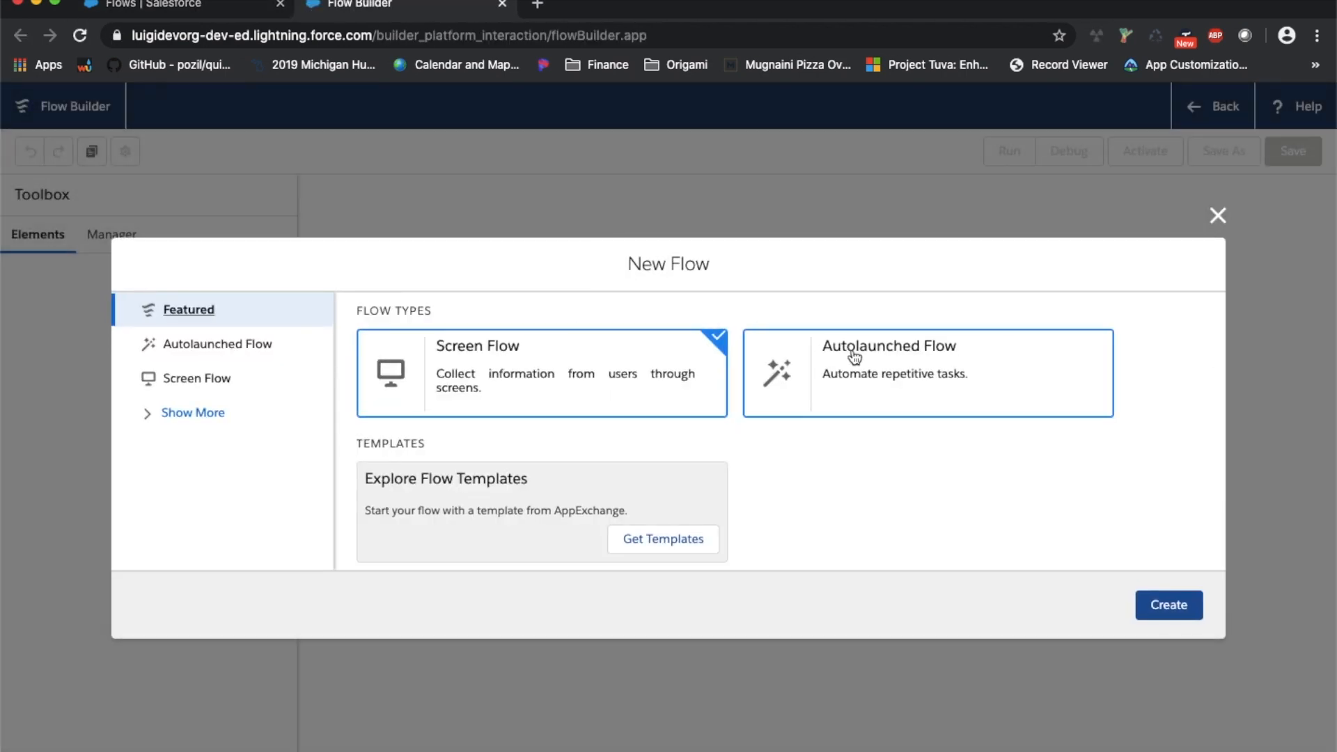
pyautogui.click(855, 358)
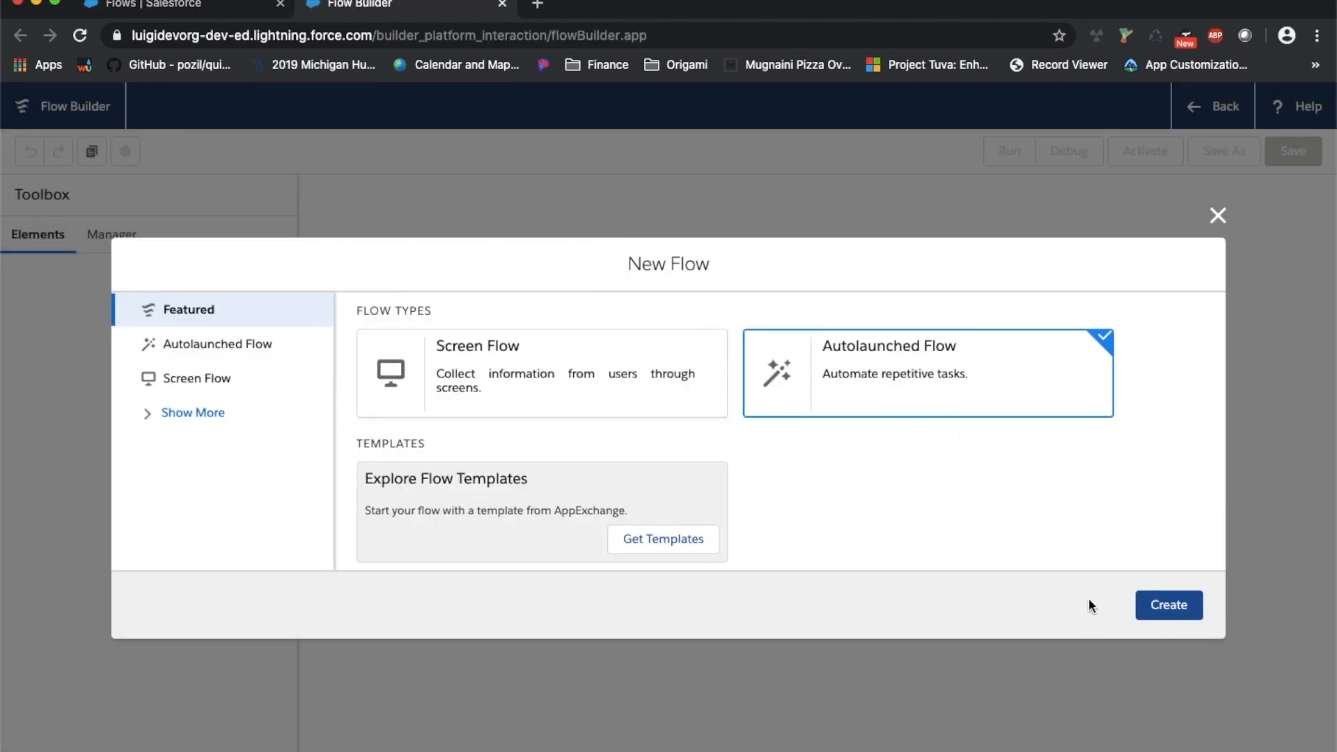
pyautogui.click(1184, 617)
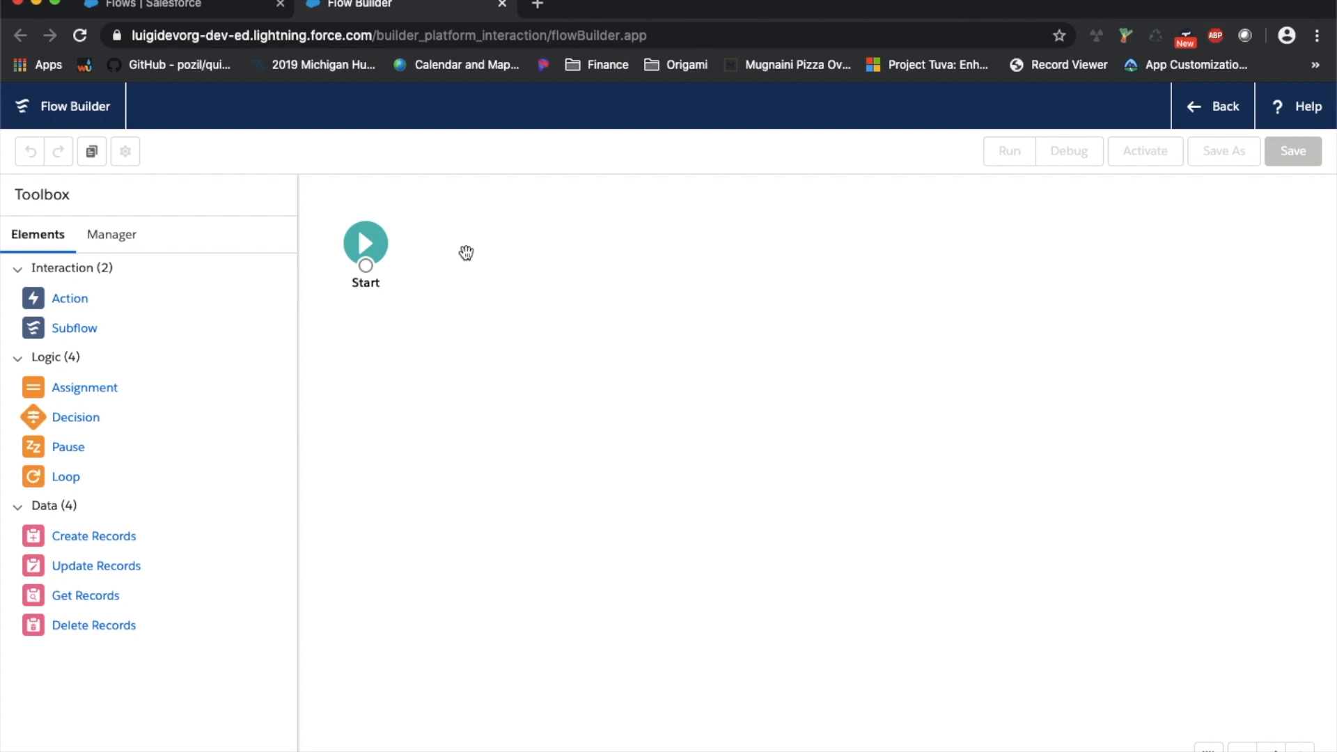
# Set the Start element to trigger when an Account record is created or updated
pyautogui.click(387, 256)
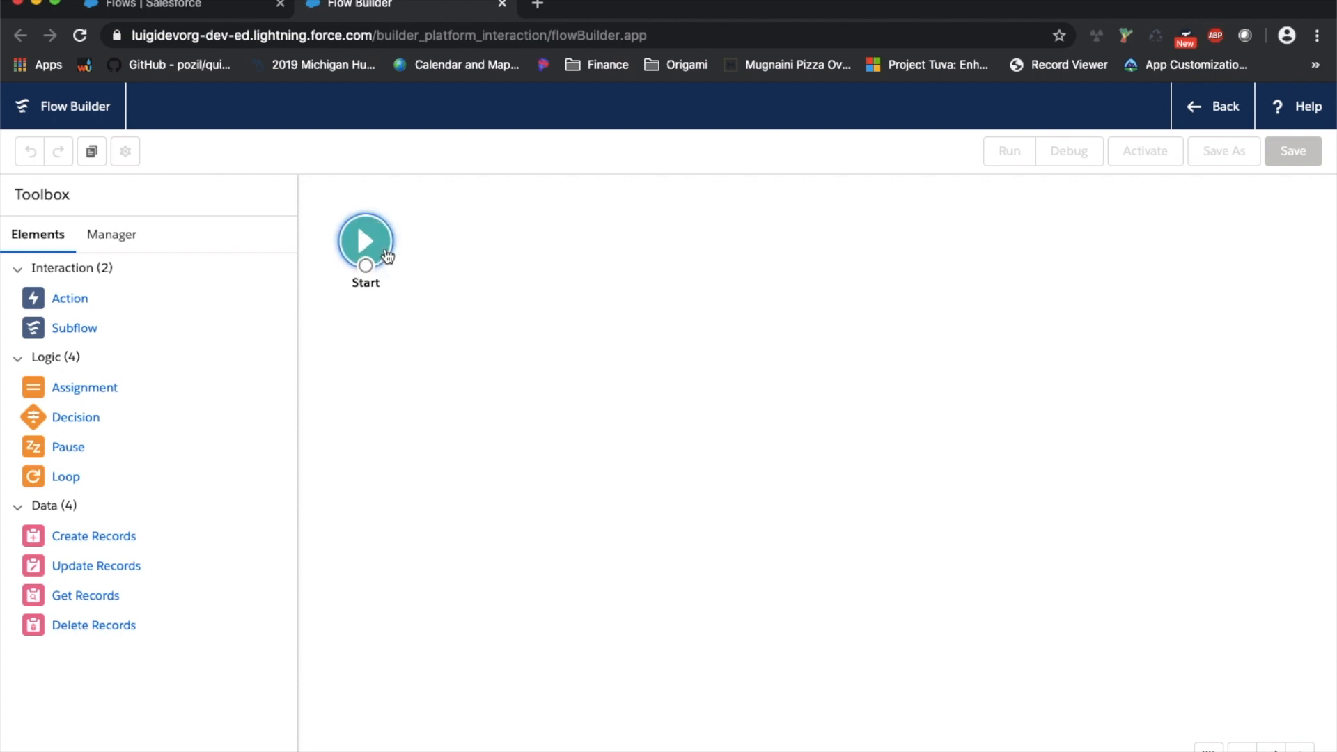
pyautogui.doubleClick(387, 256)
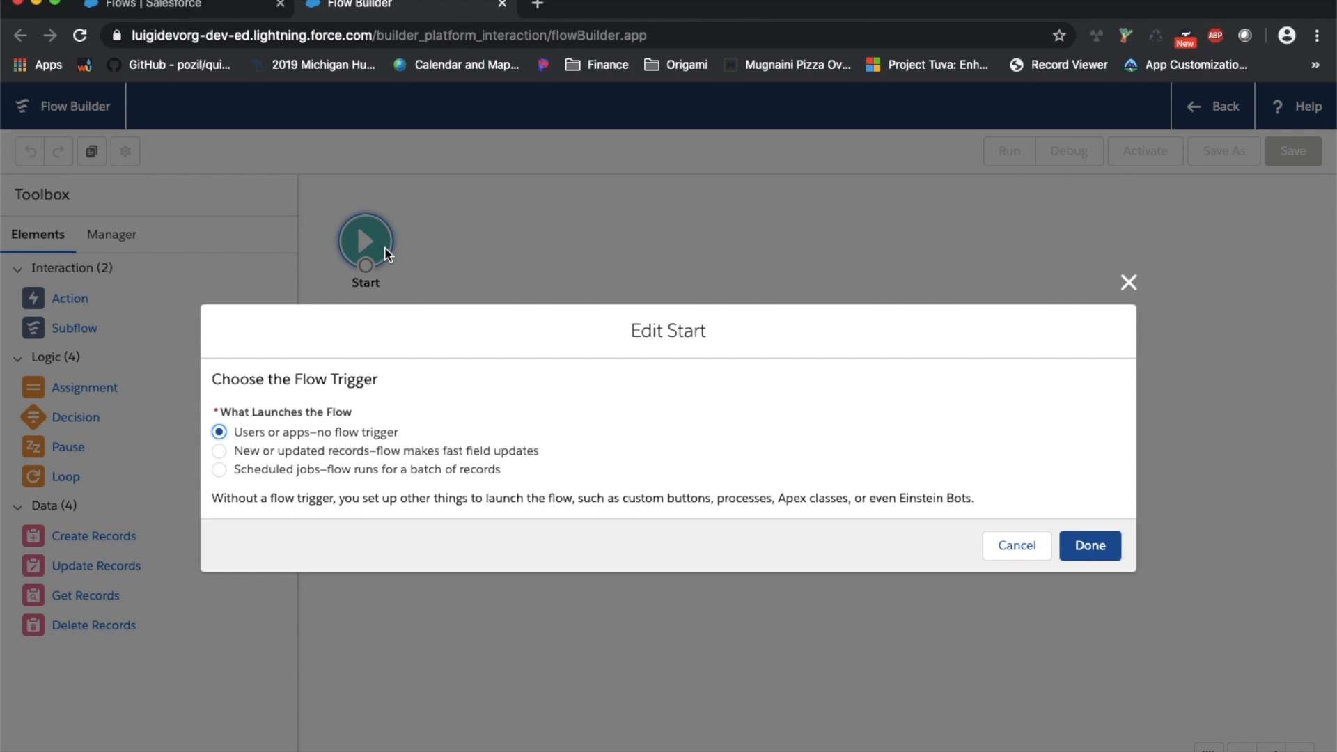
pyautogui.click(283, 449)
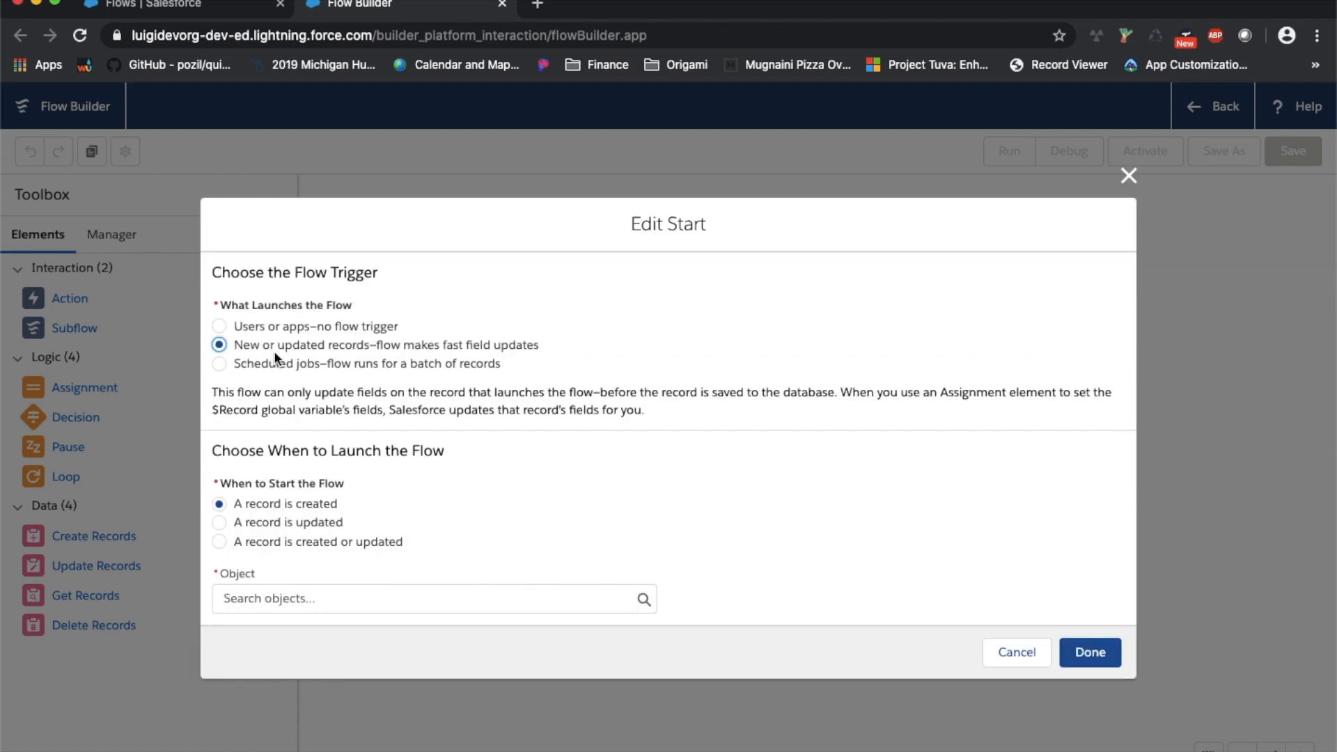
pyautogui.click(276, 542)
pyautogui.click(310, 598)
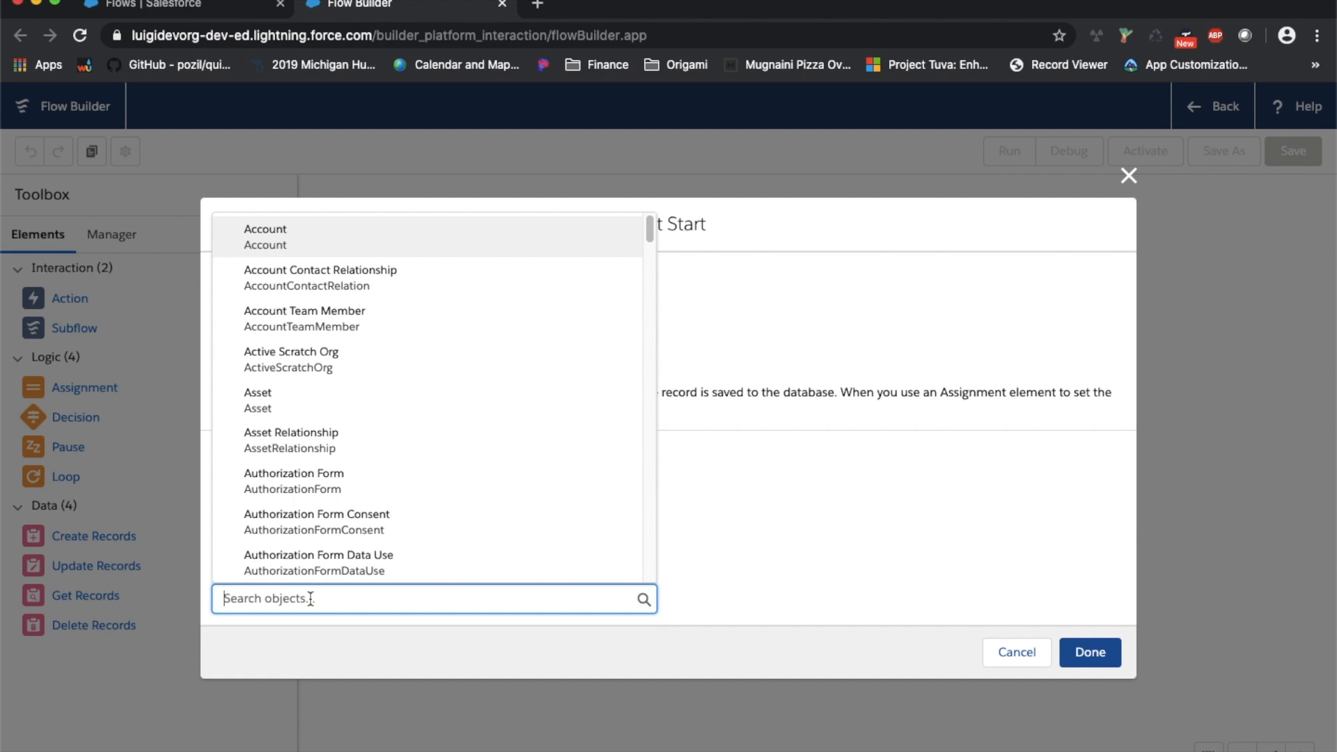
pyautogui.click(382, 250)
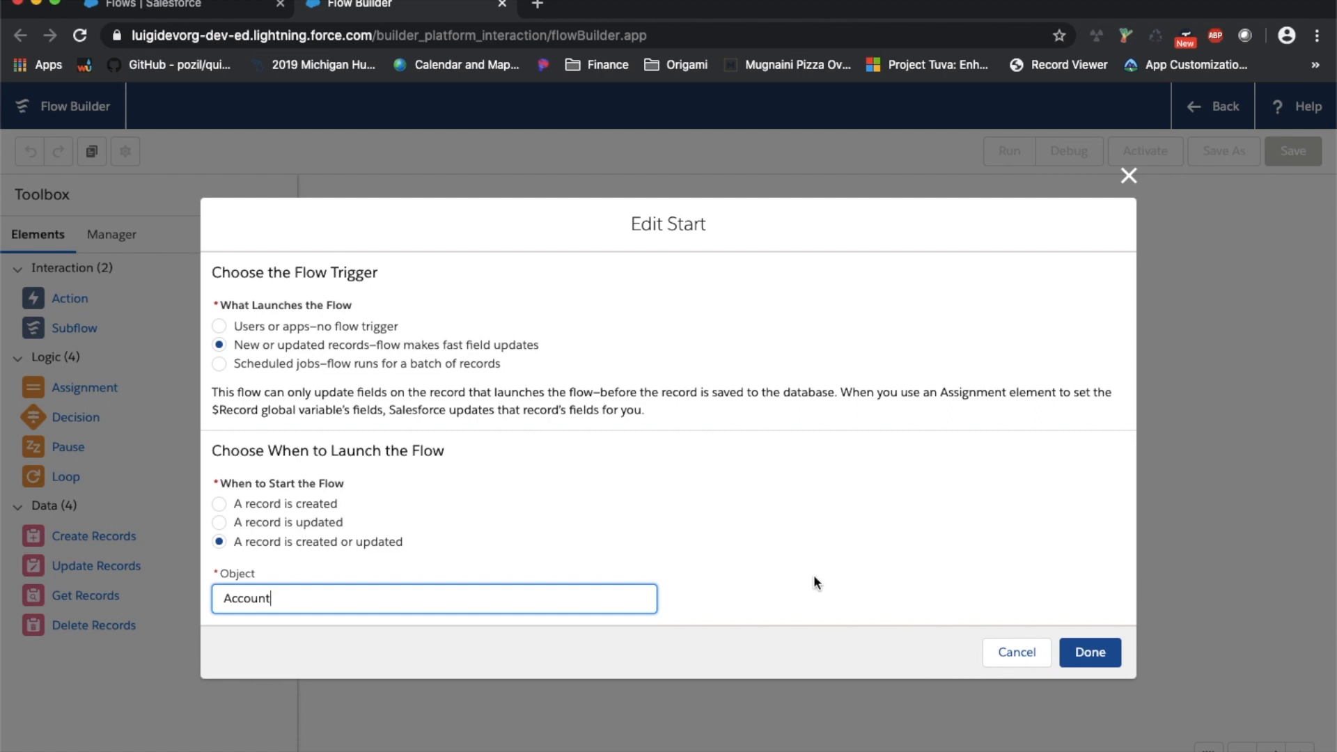
# Save the trigger settings so Start reads 'When Account is Created or Updated'
pyautogui.click(1091, 652)
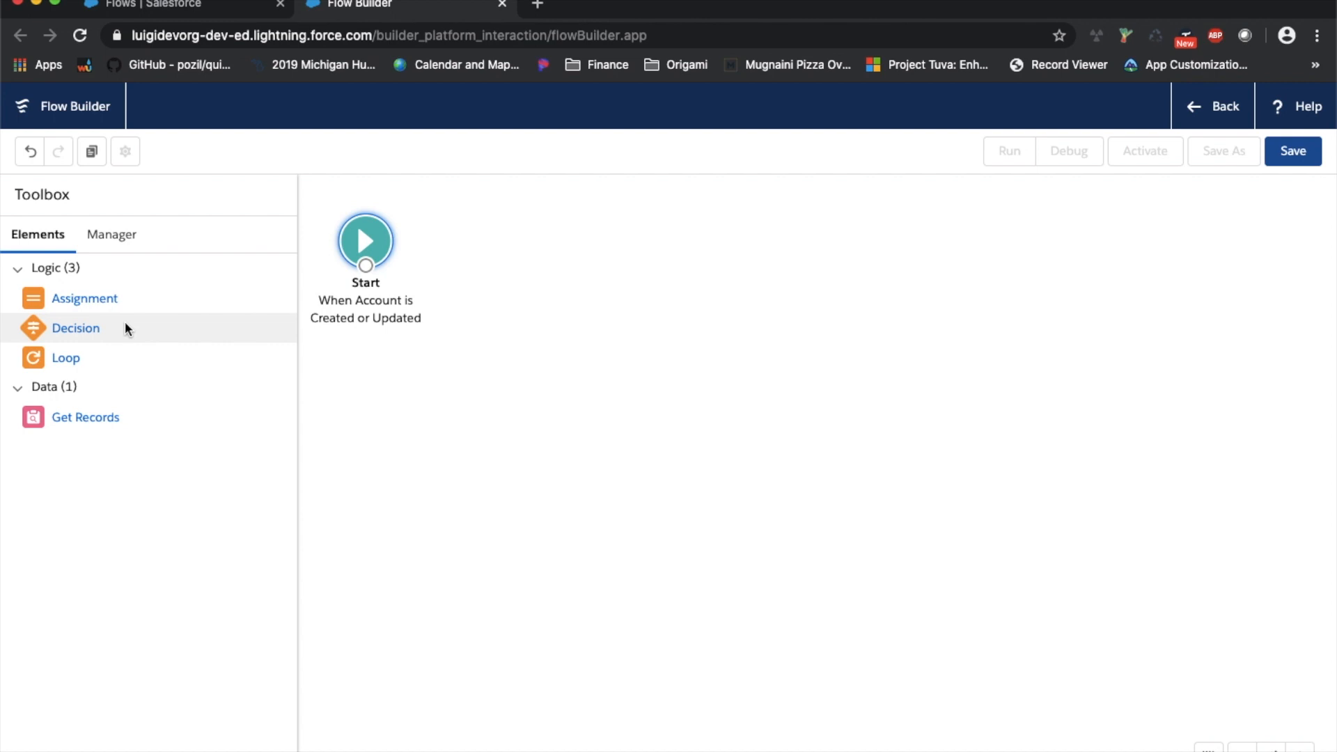
# Drop a Decision element onto the canvas and review its New Outcome and Default Outcome
pyautogui.moveTo(79, 335); pyautogui.dragTo(570, 236)
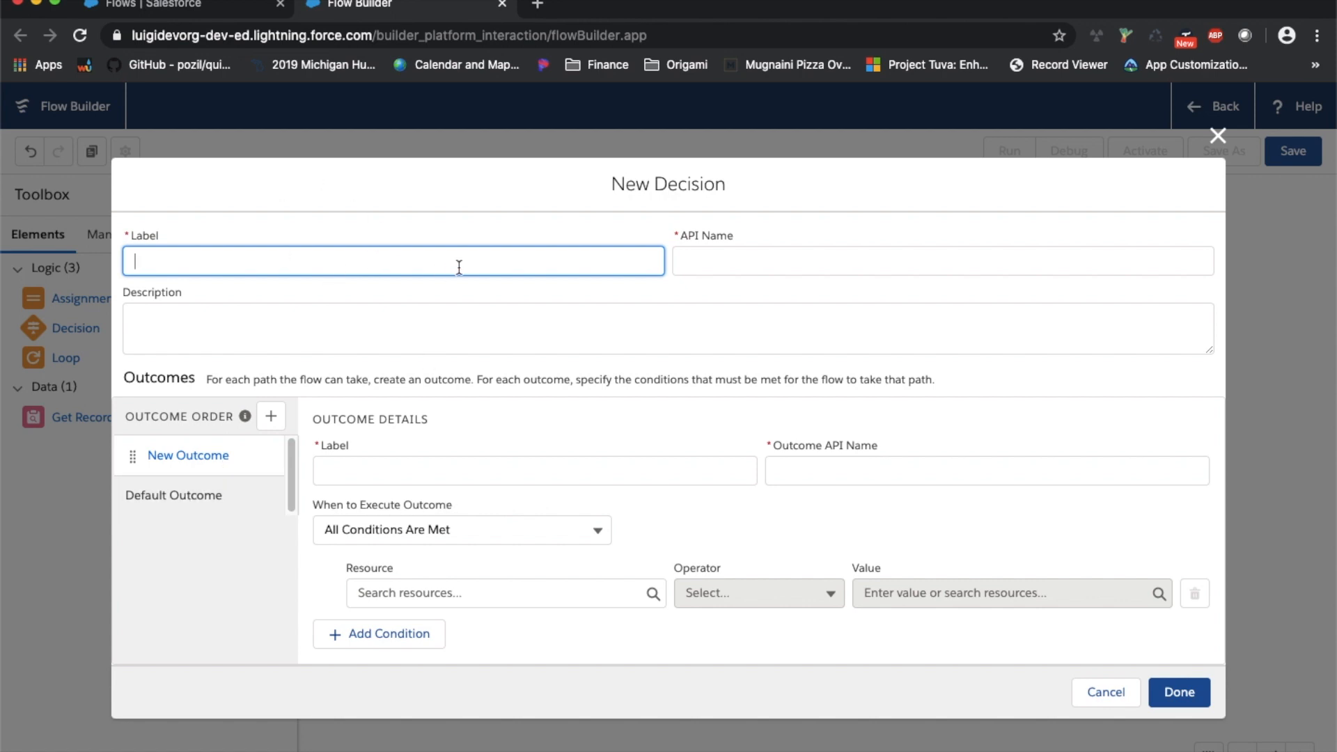
pyautogui.click(212, 503)
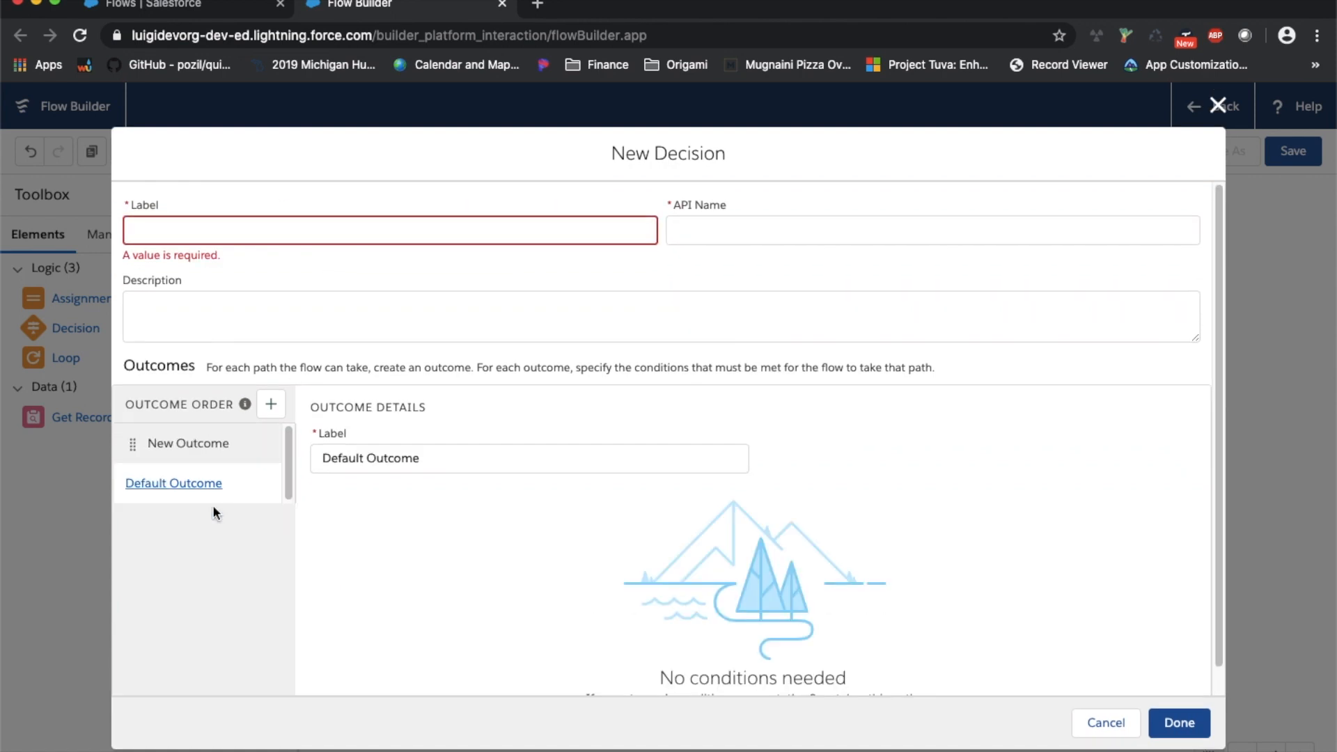
pyautogui.click(209, 446)
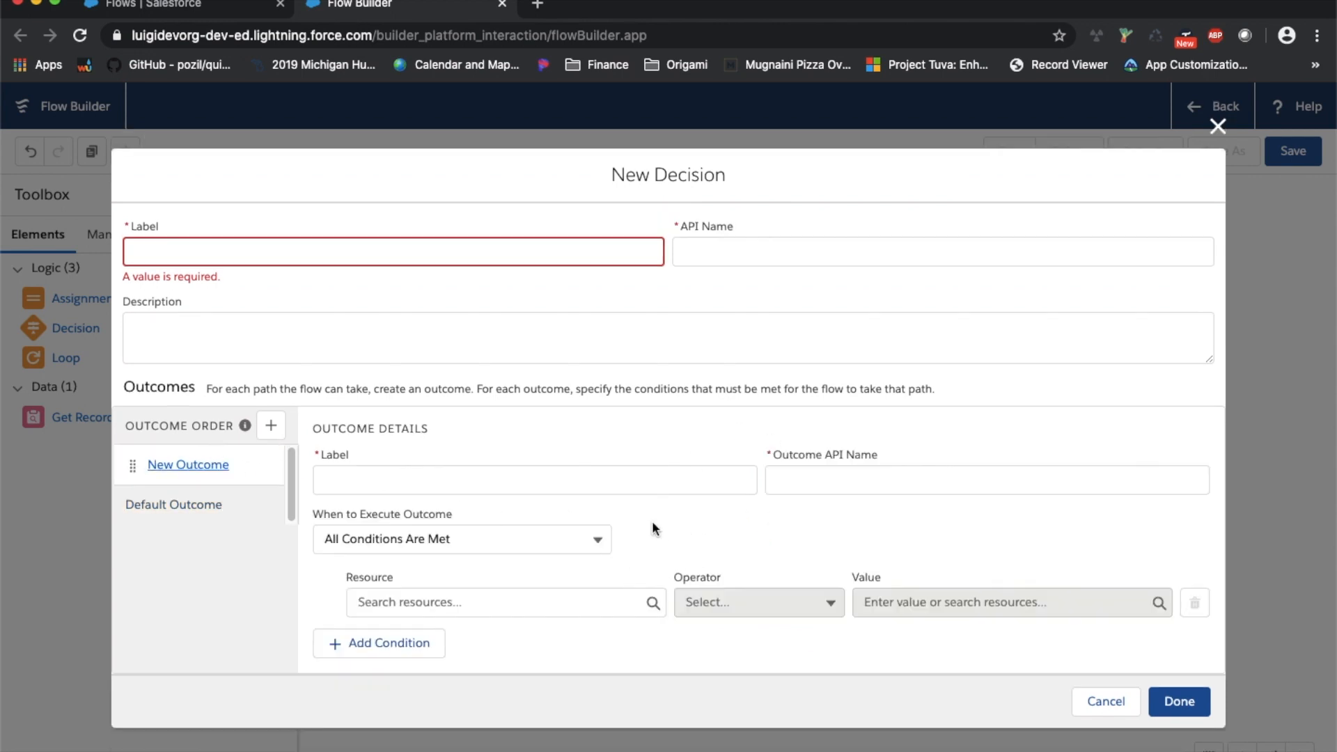
pyautogui.click(186, 504)
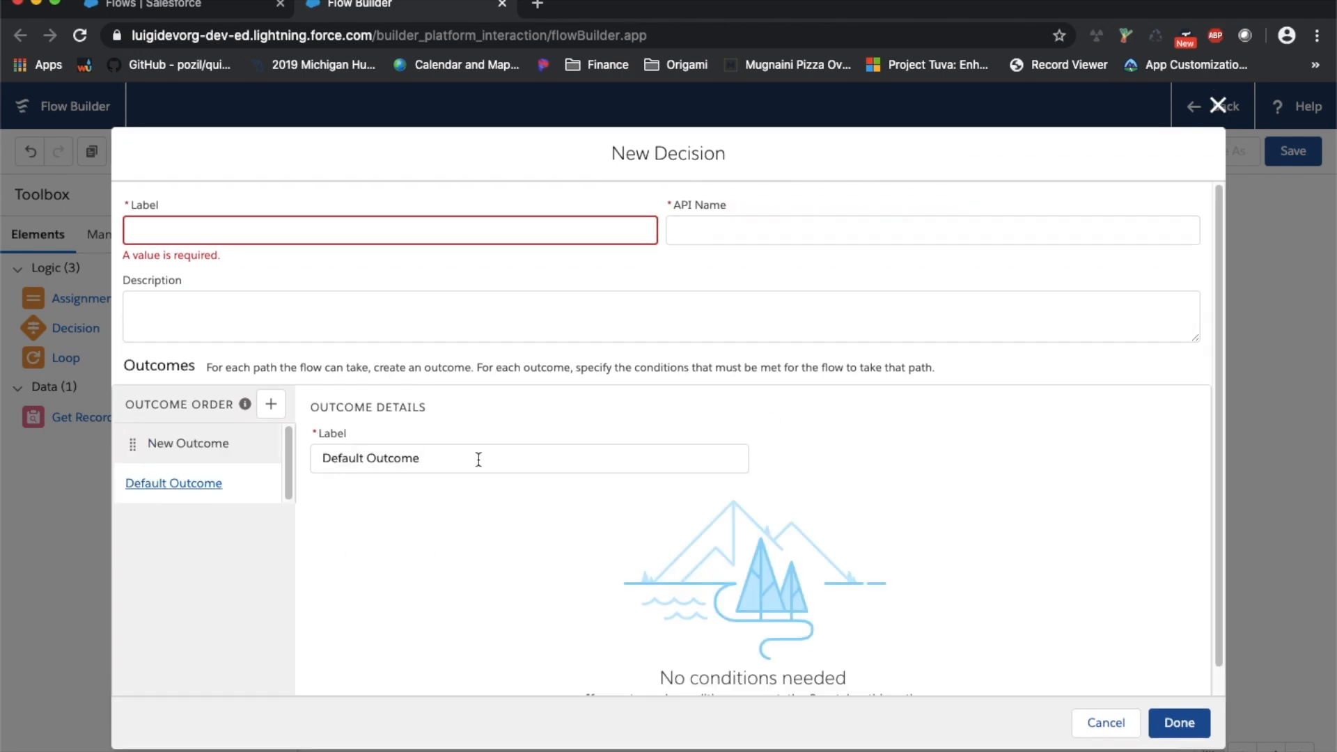
pyautogui.click(203, 454)
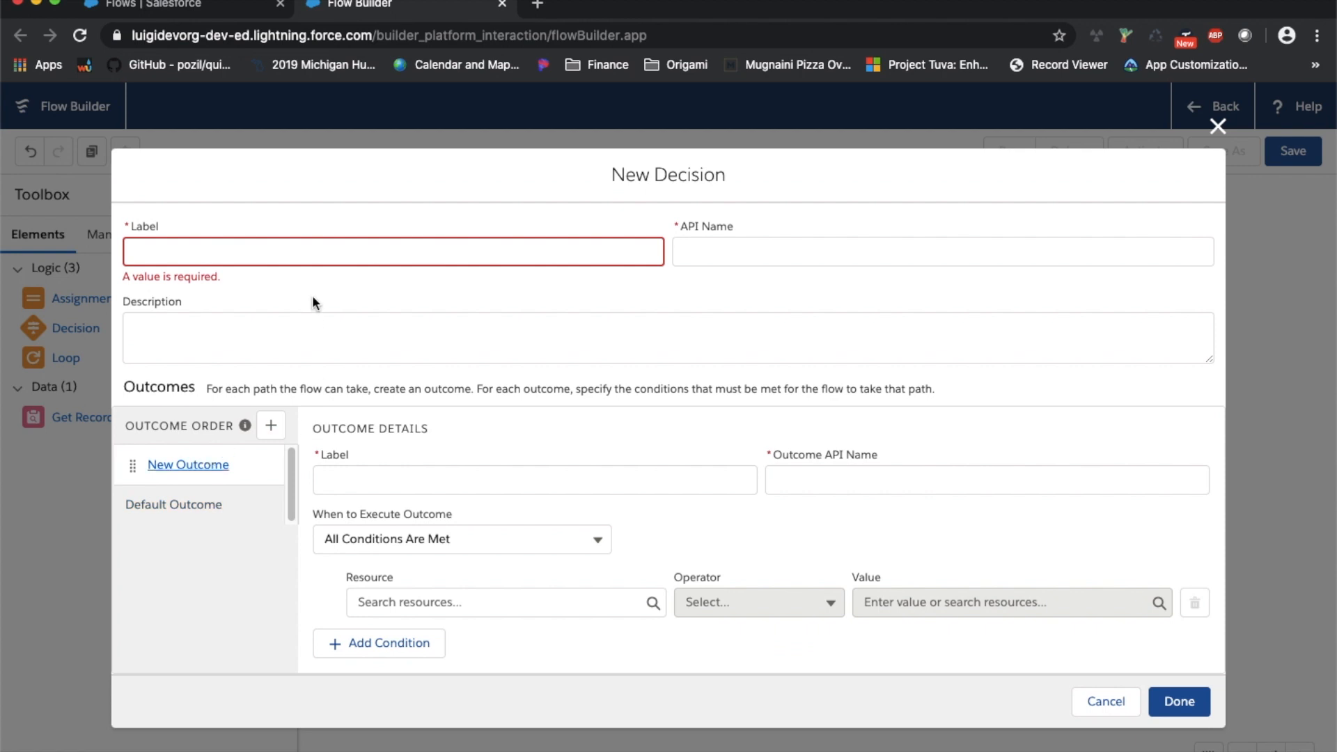
pyautogui.click(303, 235)
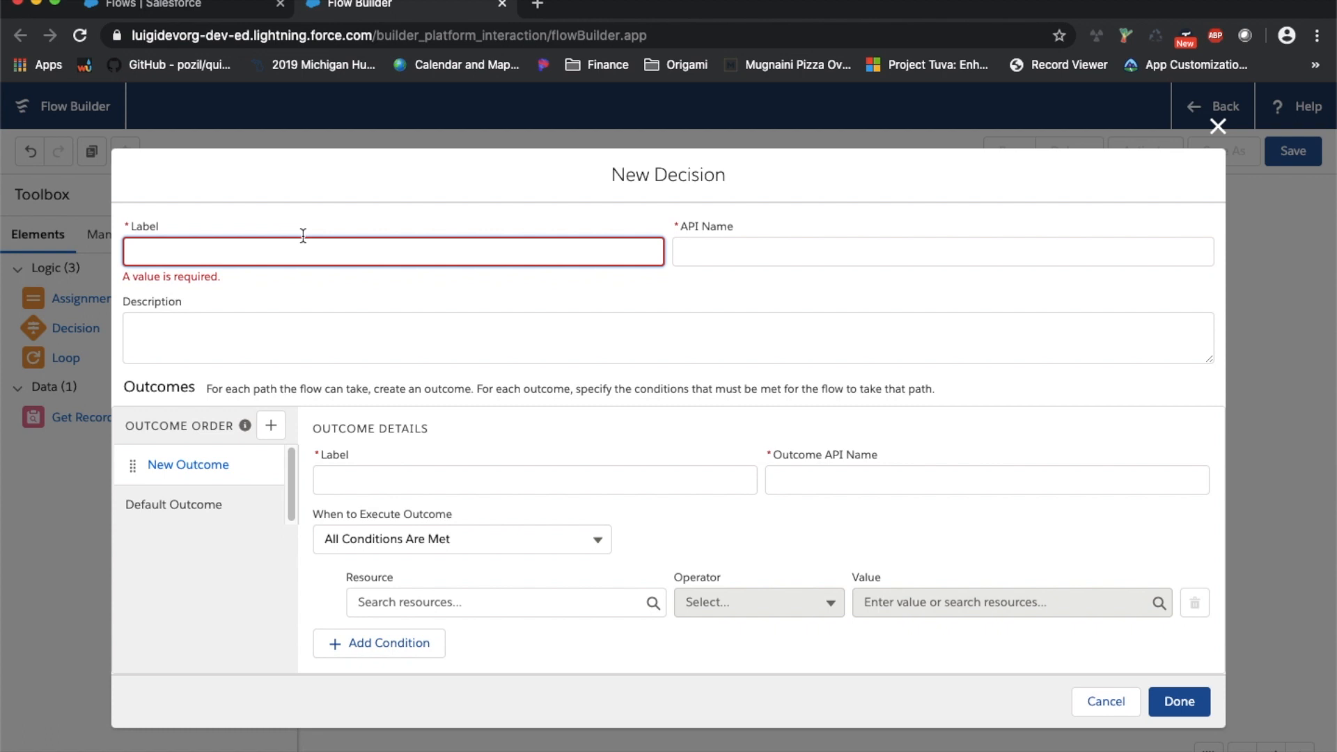
# Label the decision 'Is Phone number filled in', generating API name Is_Phone_number_filled_in
pyautogui.write('Is Phone number filled in')
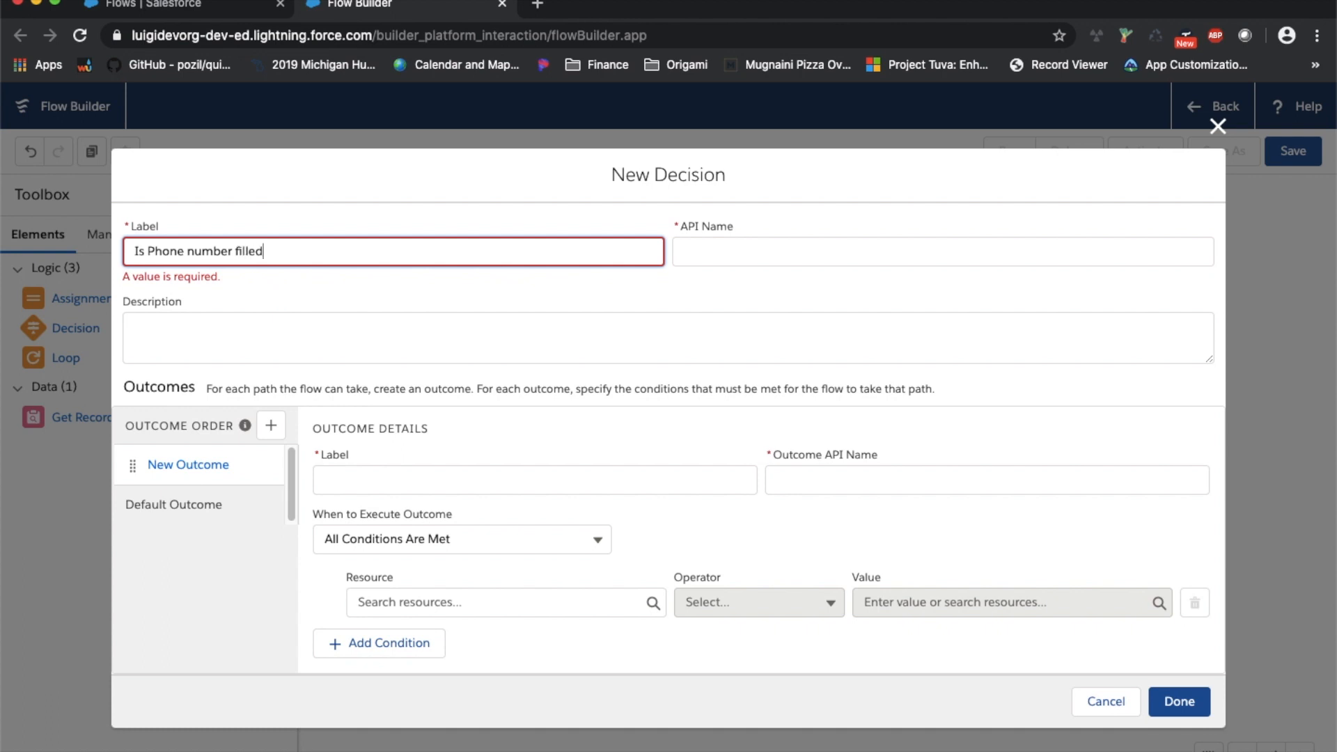
pyautogui.press('Tab')
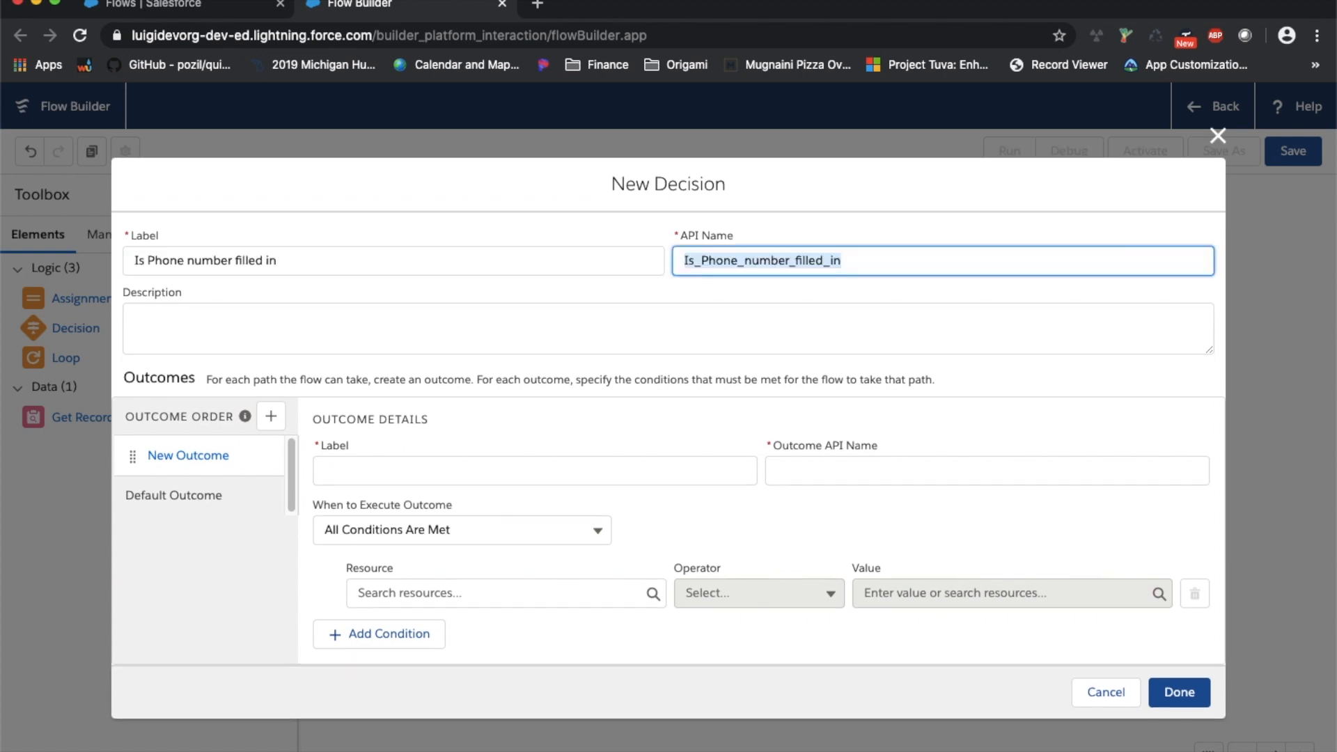
pyautogui.click(281, 314)
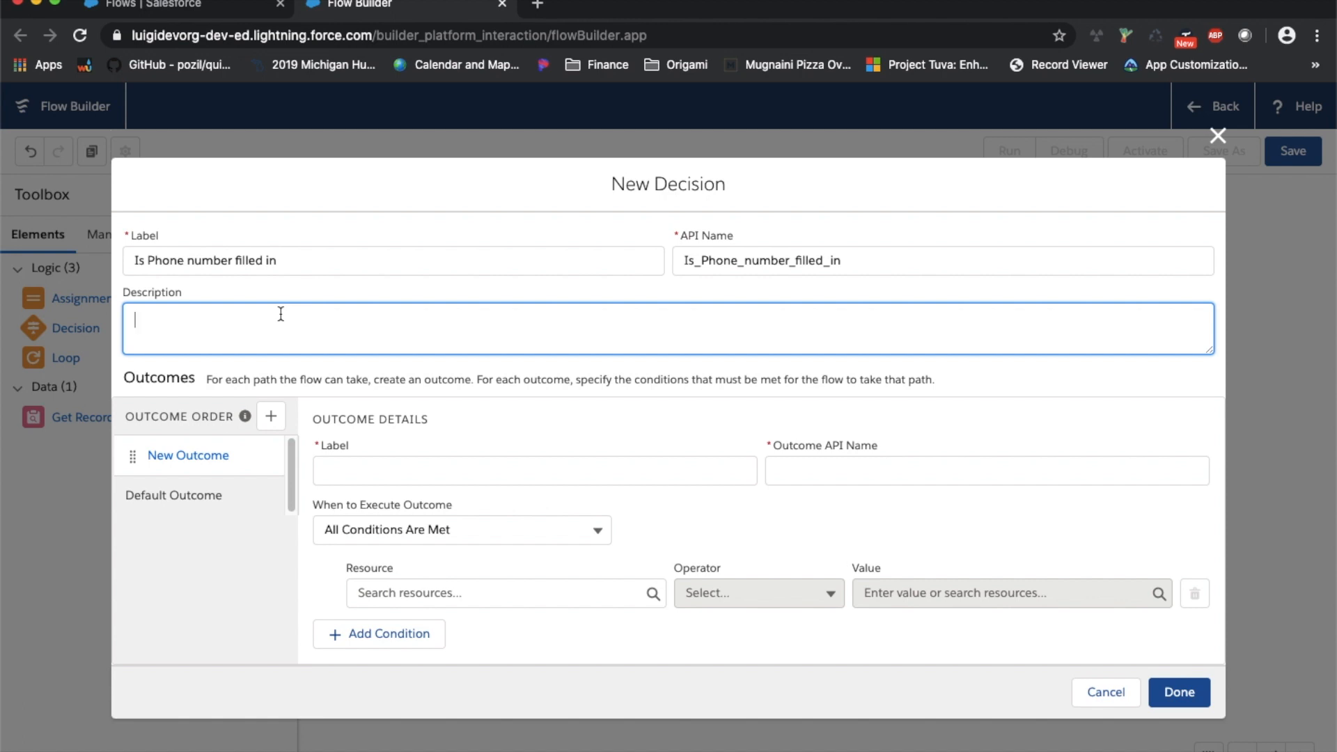
# Describe the decision as 'Check if the account has a phone number - User Story - 1234567'
pyautogui.write('Check if the account has a phone number')
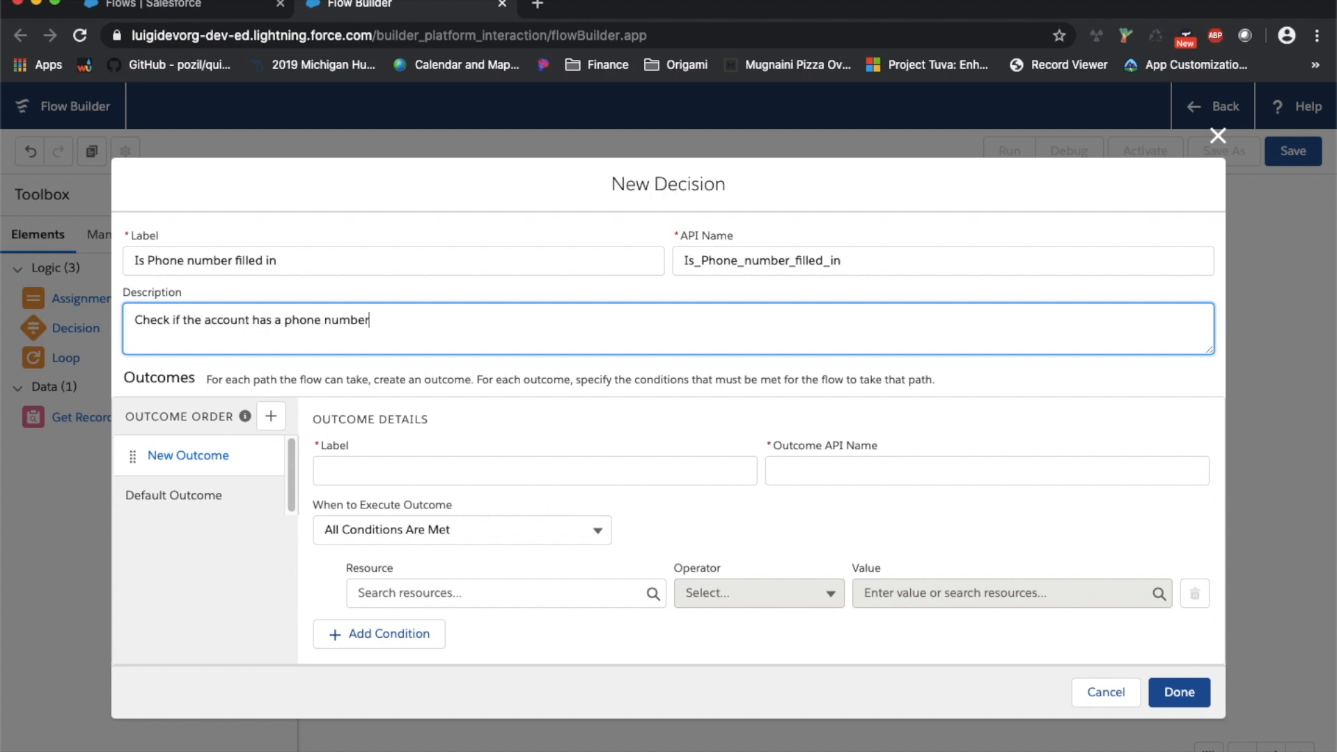
pyautogui.write(' -')
pyautogui.write('User Story - 1234567')
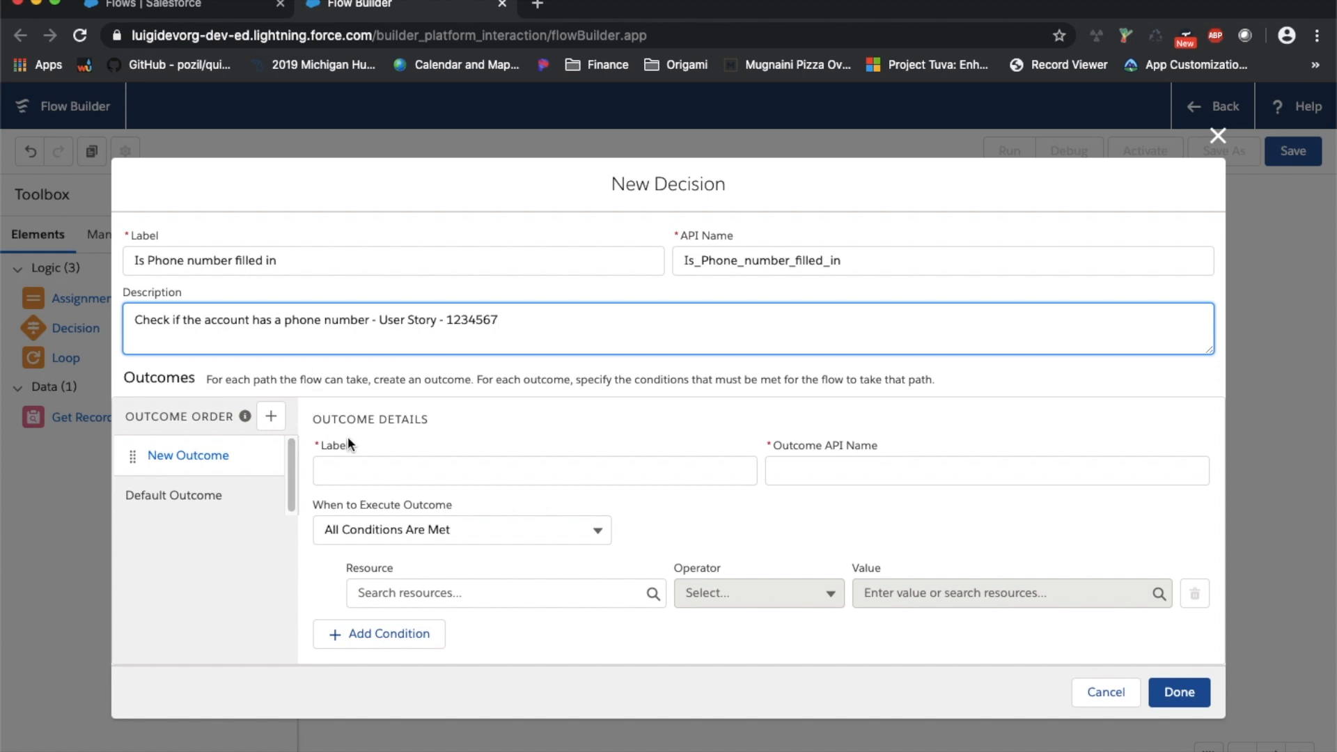
pyautogui.click(402, 480)
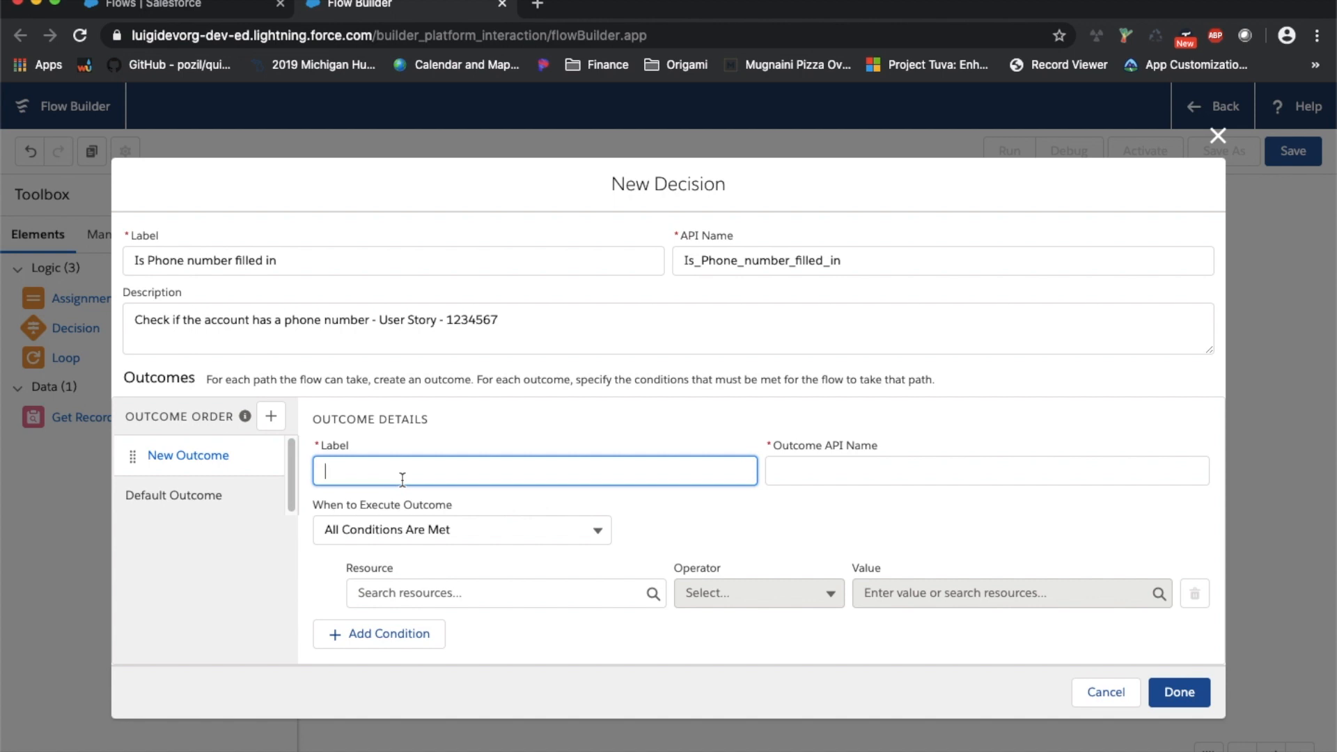
# Label the first outcome 'Is phone number null', keeping it requiring all conditions
pyautogui.write('Is phone number null')
pyautogui.press('Tab')
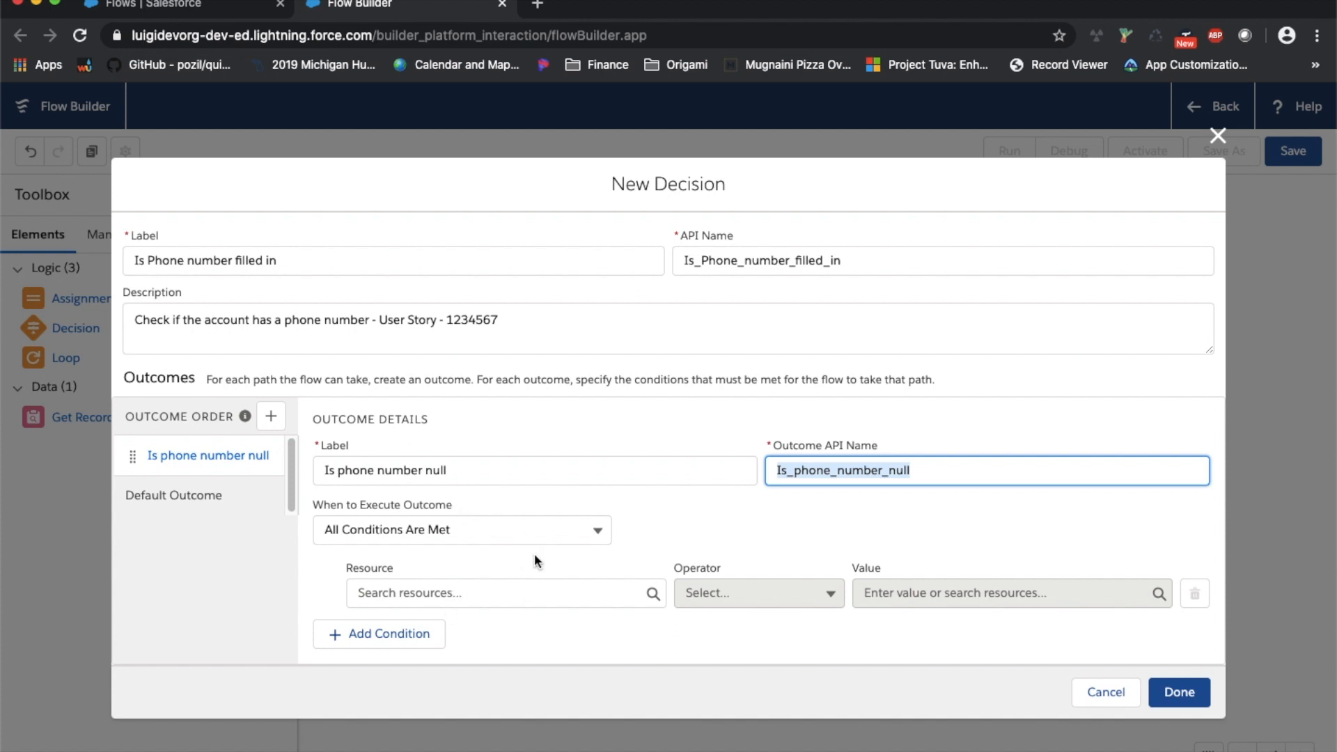
pyautogui.click(602, 531)
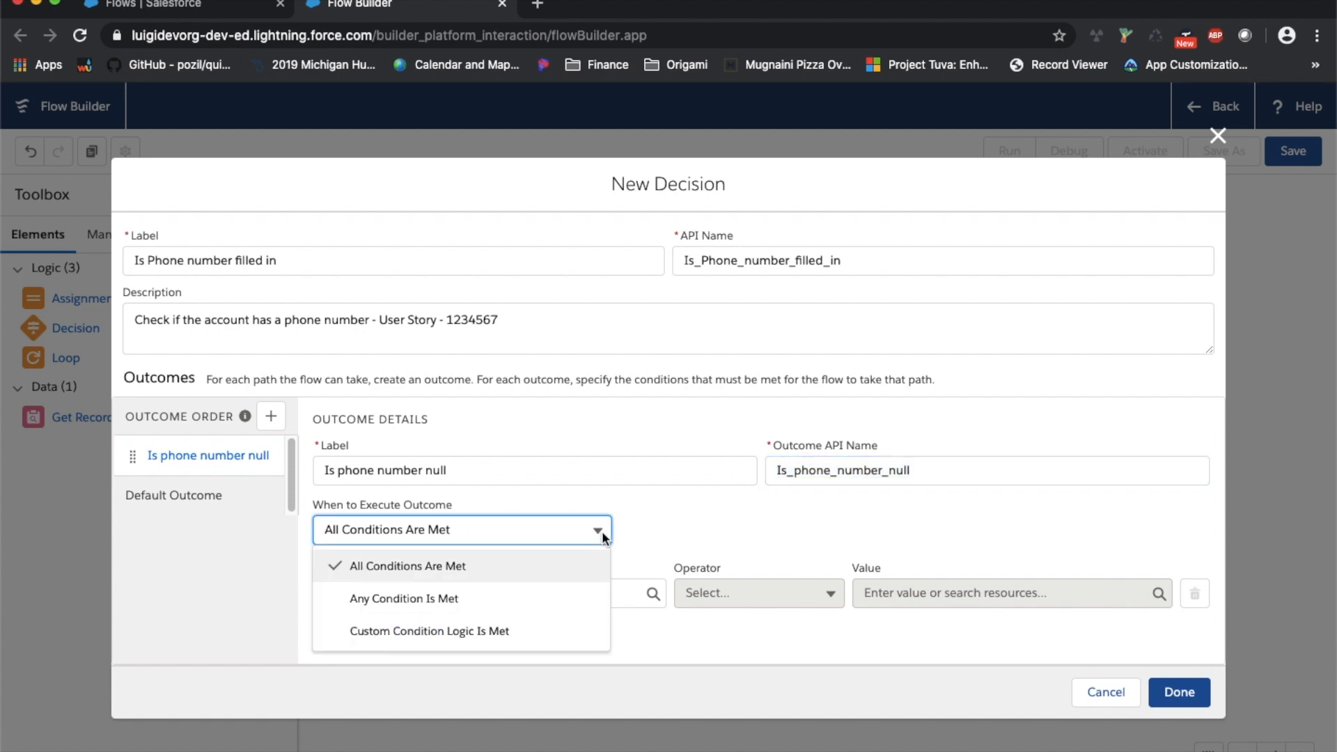
pyautogui.click(708, 517)
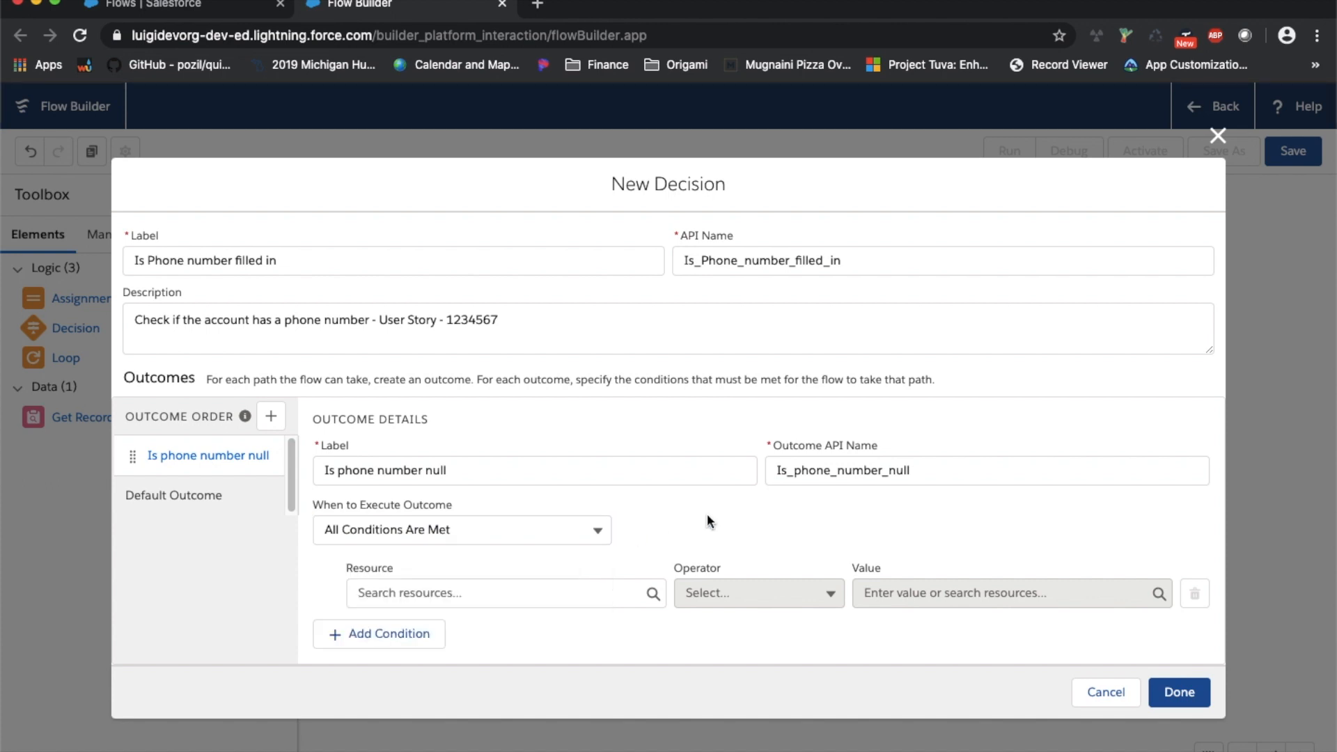
pyautogui.click(569, 589)
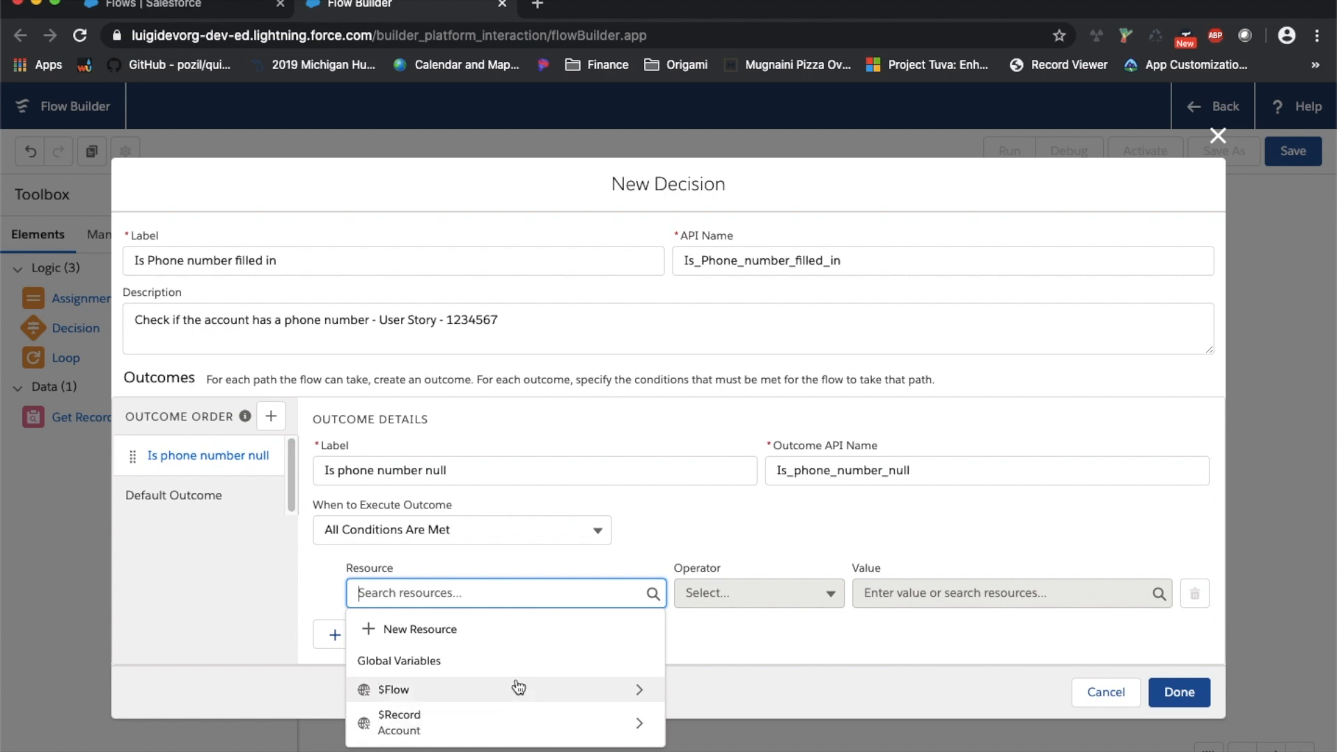
pyautogui.click(462, 639)
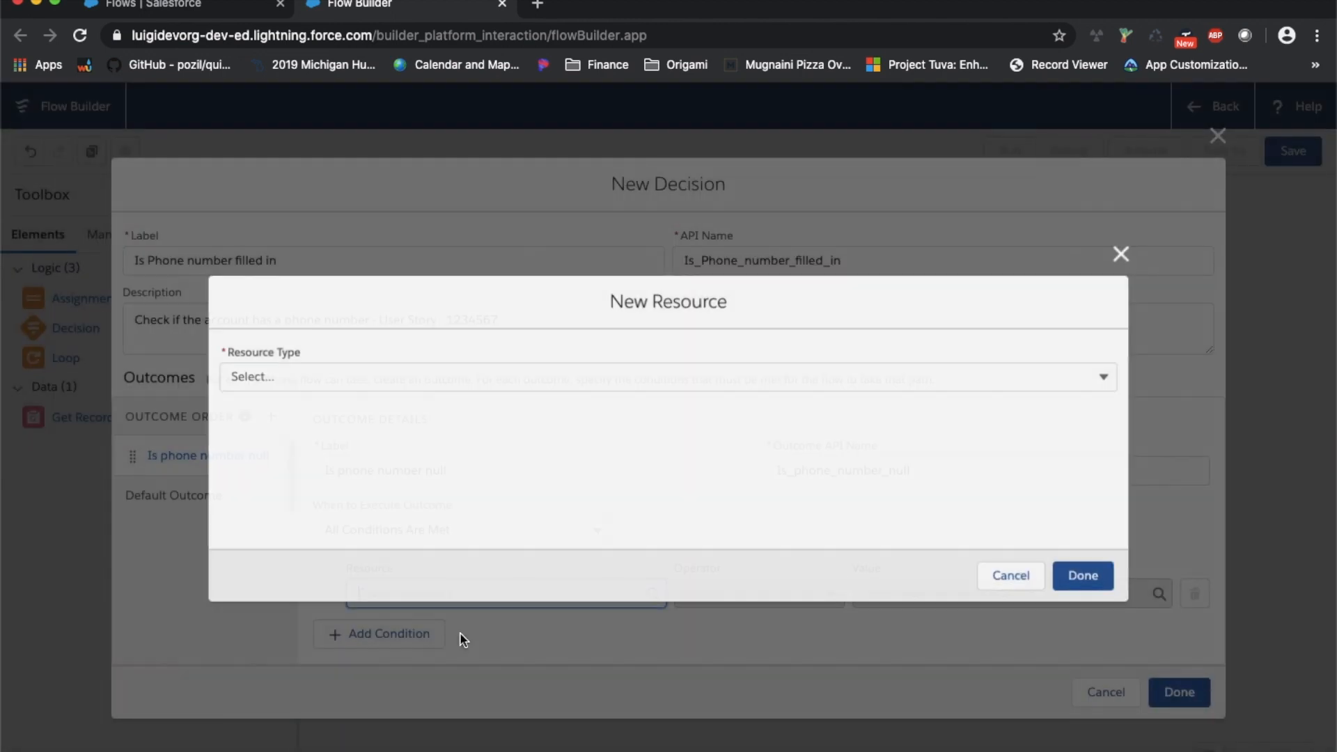
pyautogui.click(1107, 376)
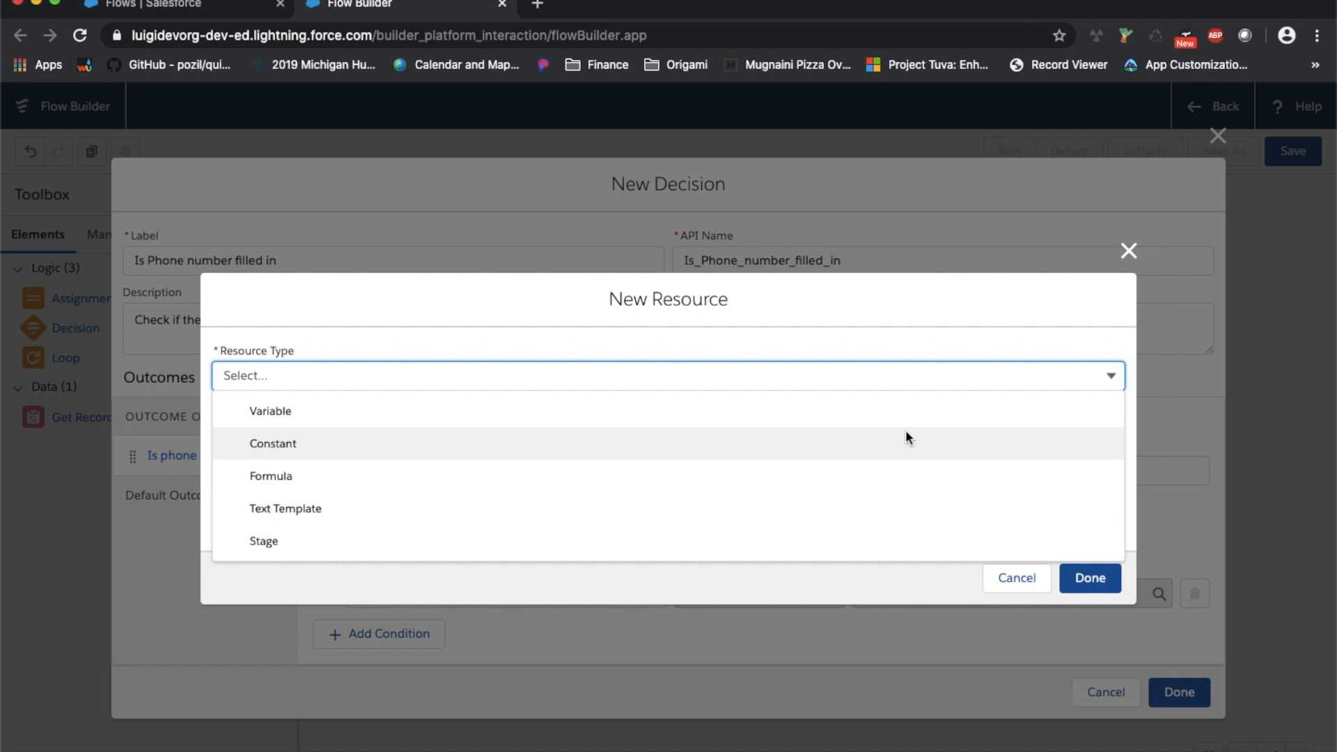
pyautogui.click(879, 507)
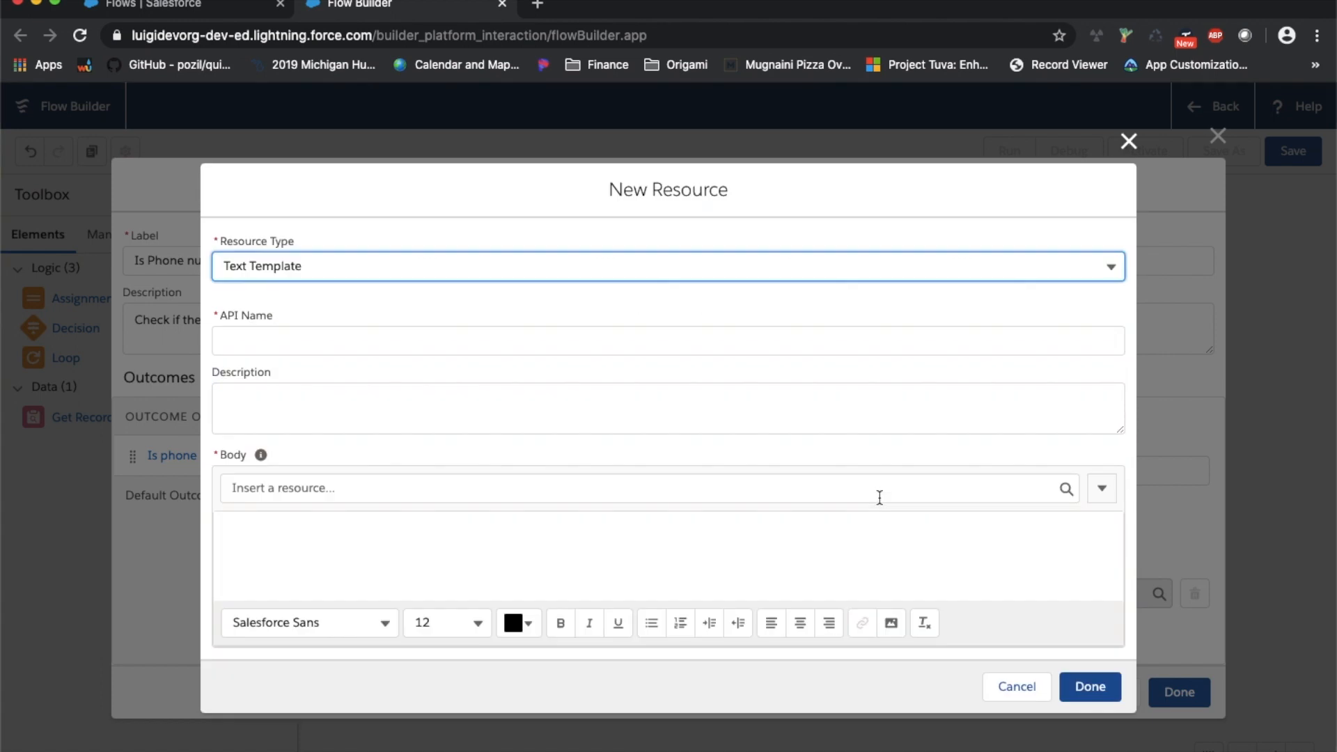
pyautogui.click(508, 541)
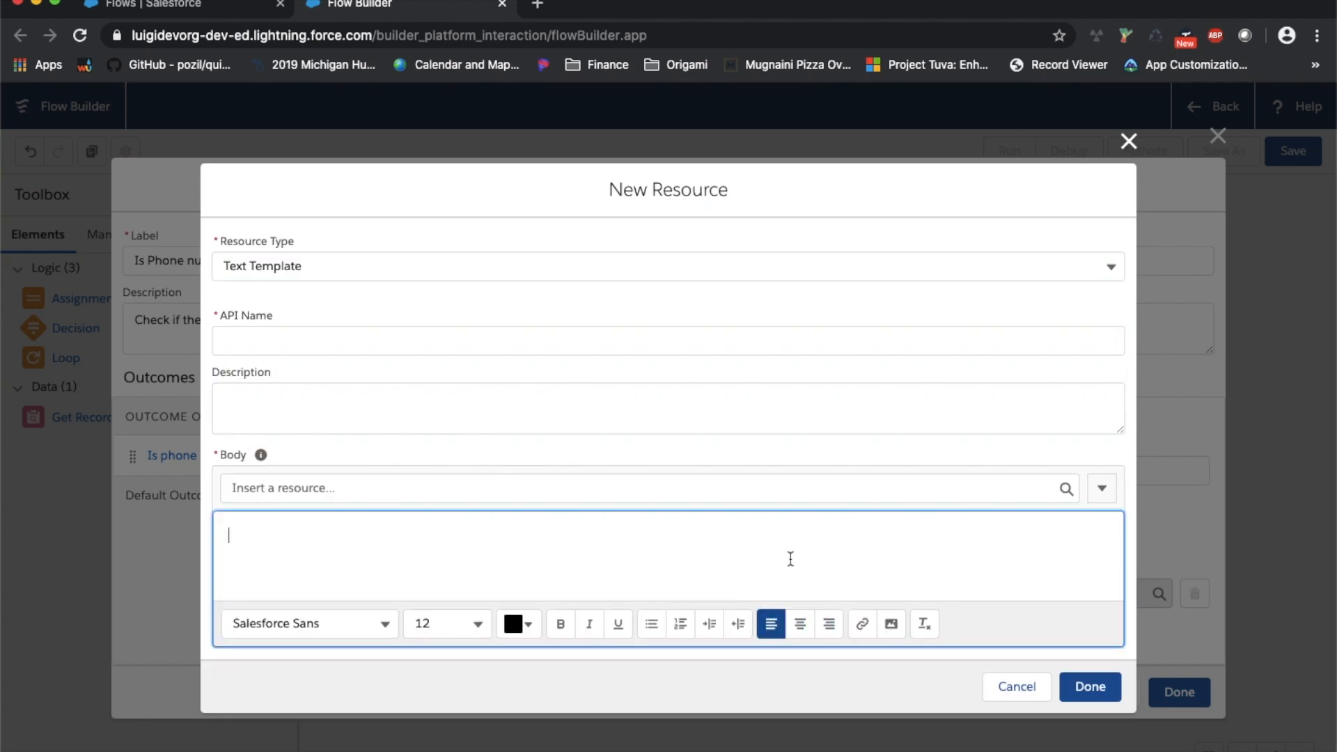
pyautogui.click(1111, 266)
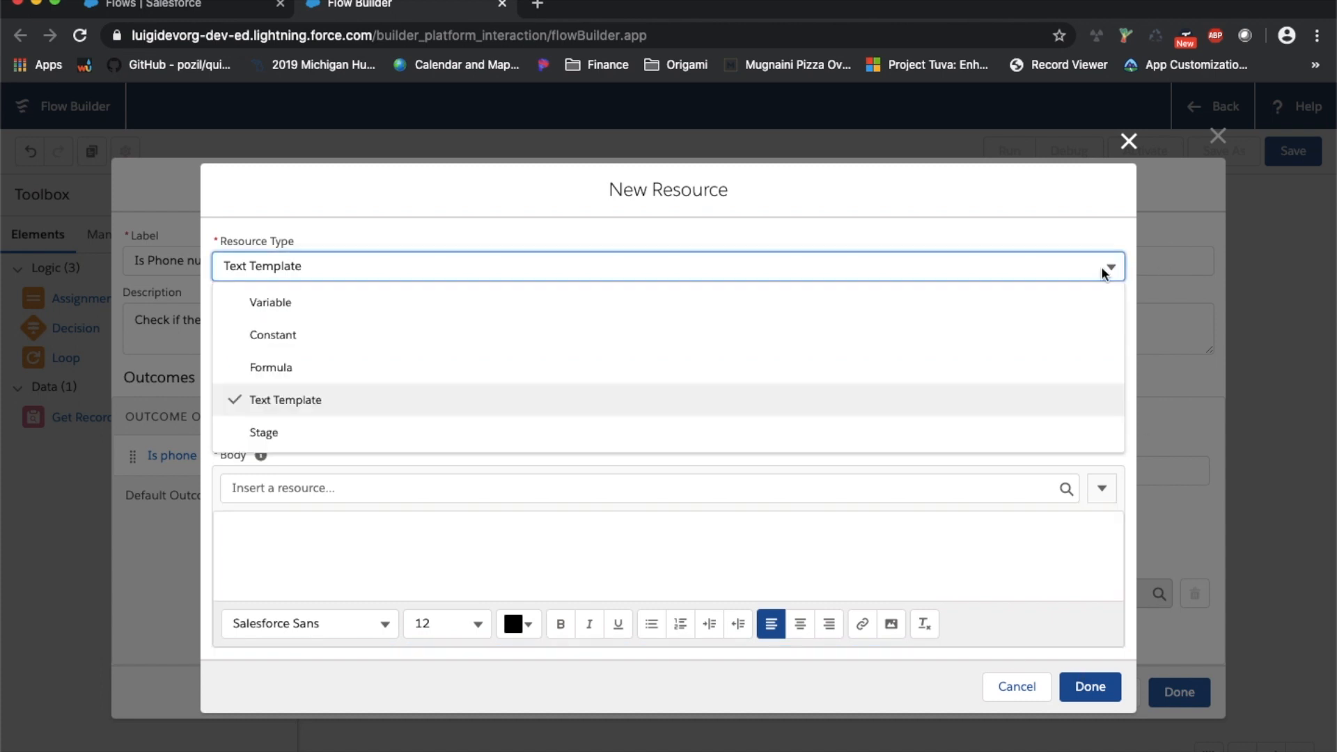
pyautogui.click(676, 432)
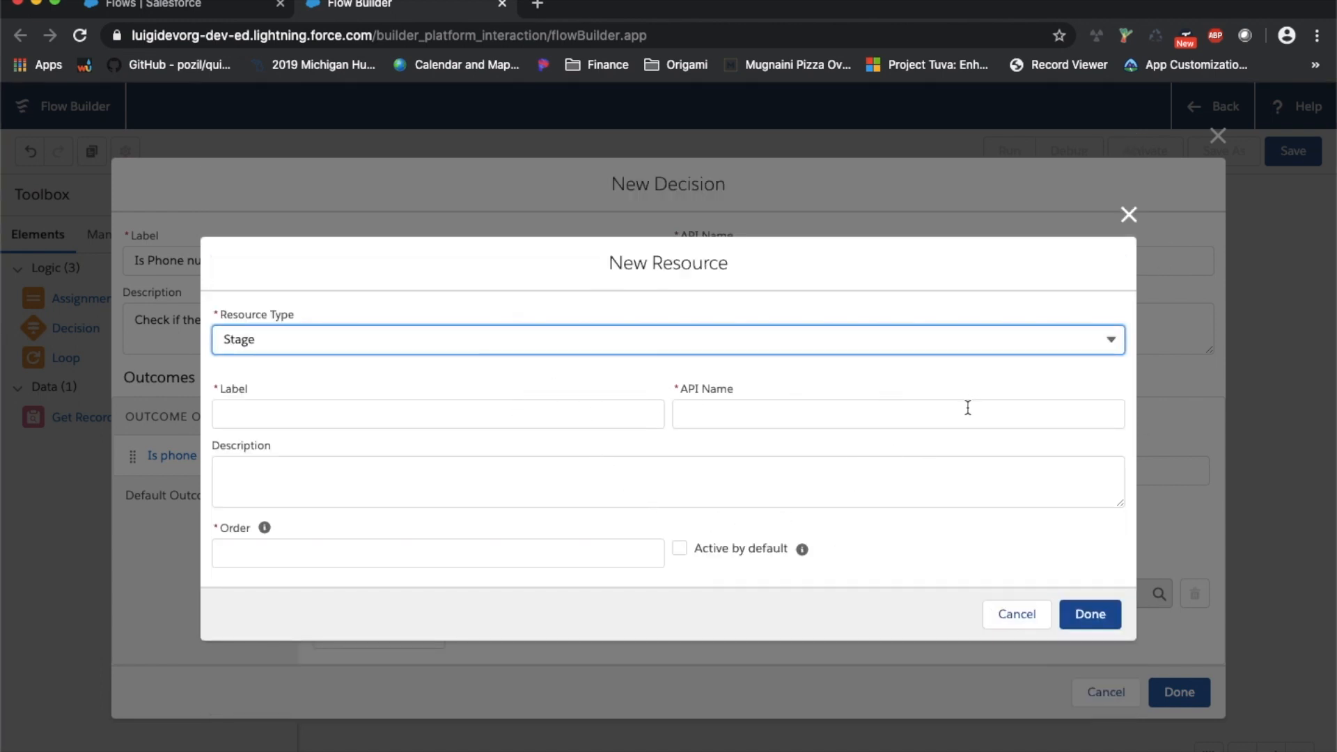
pyautogui.click(1016, 613)
# Set the condition resource to the triggering Account's Phone field, {!$Record.Phone}
pyautogui.click(593, 592)
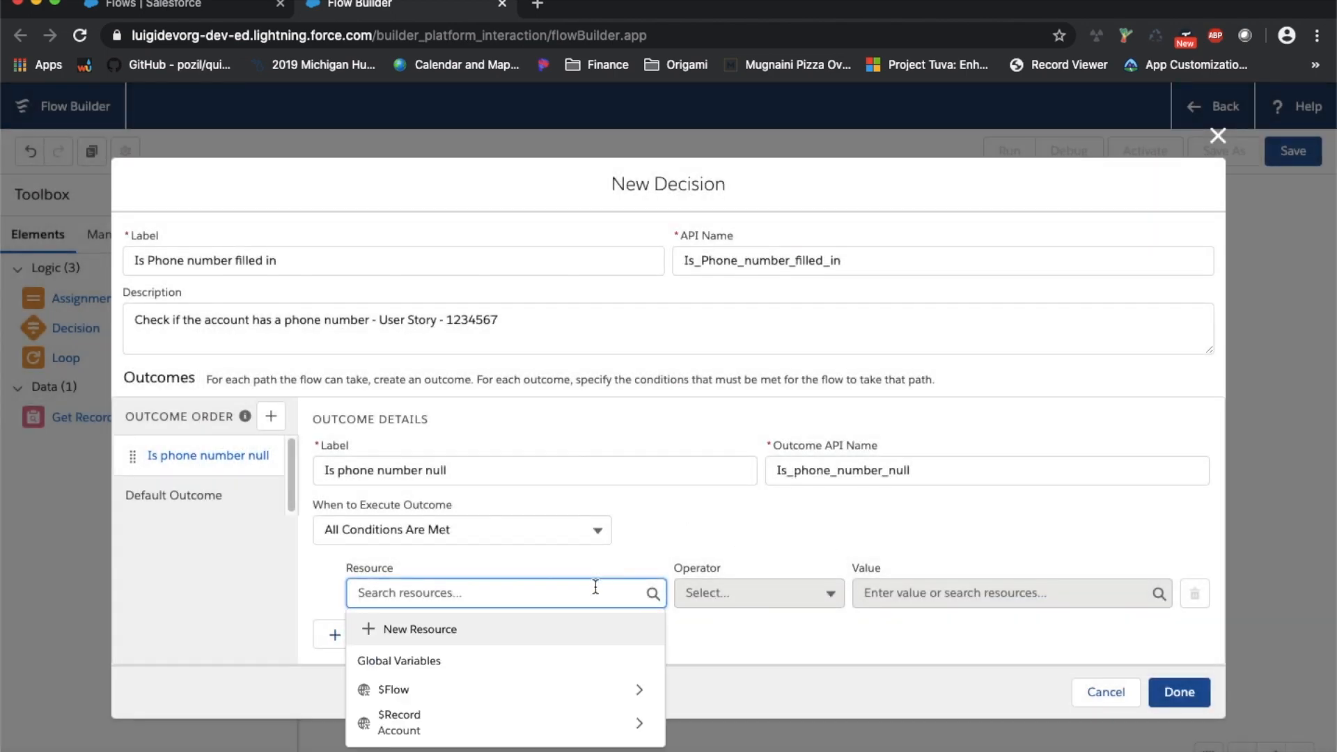
pyautogui.click(448, 728)
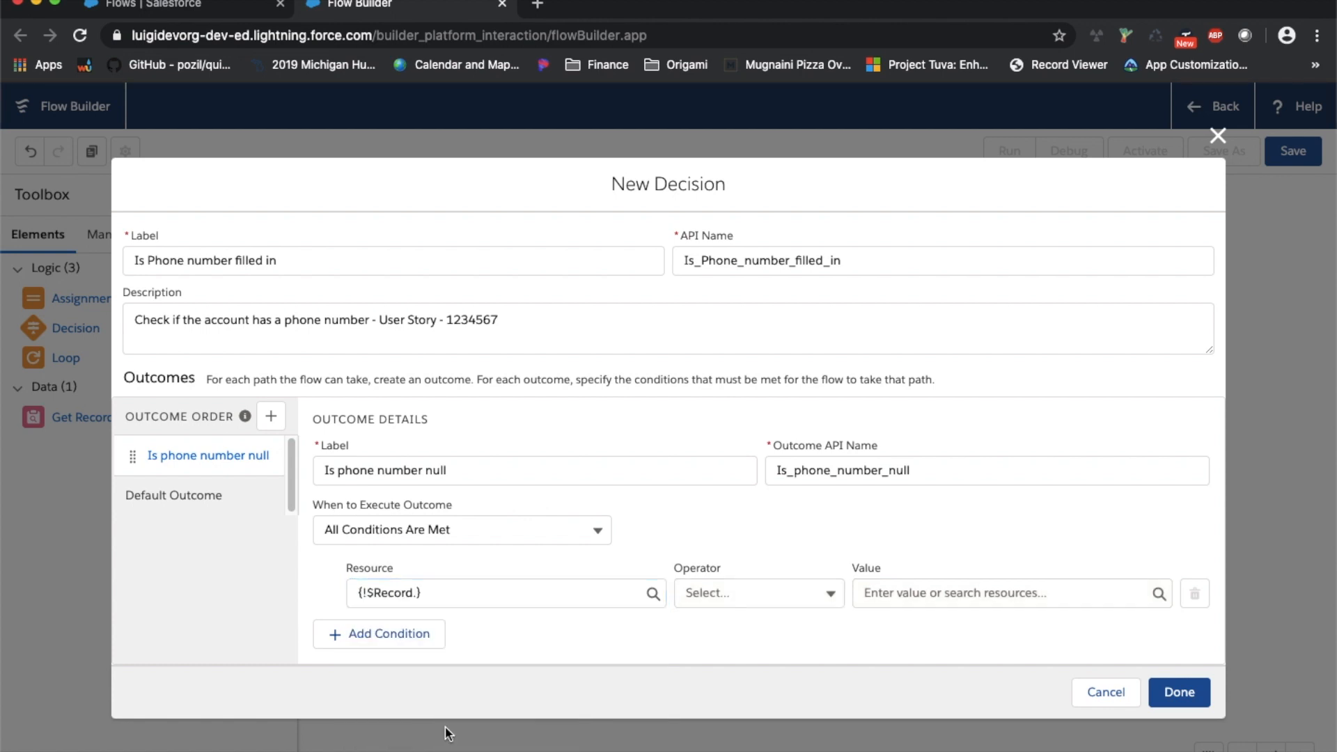
pyautogui.click(420, 593)
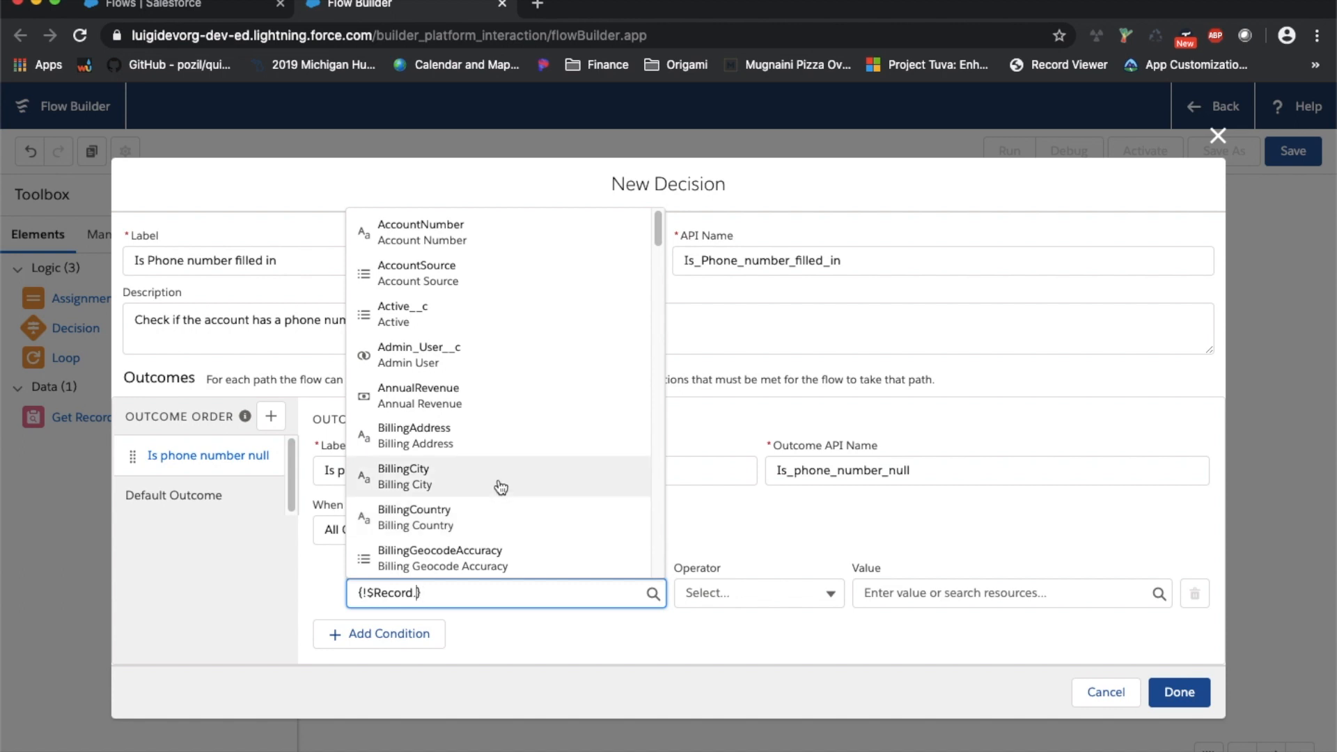
pyautogui.scroll(-8, 501, 487)
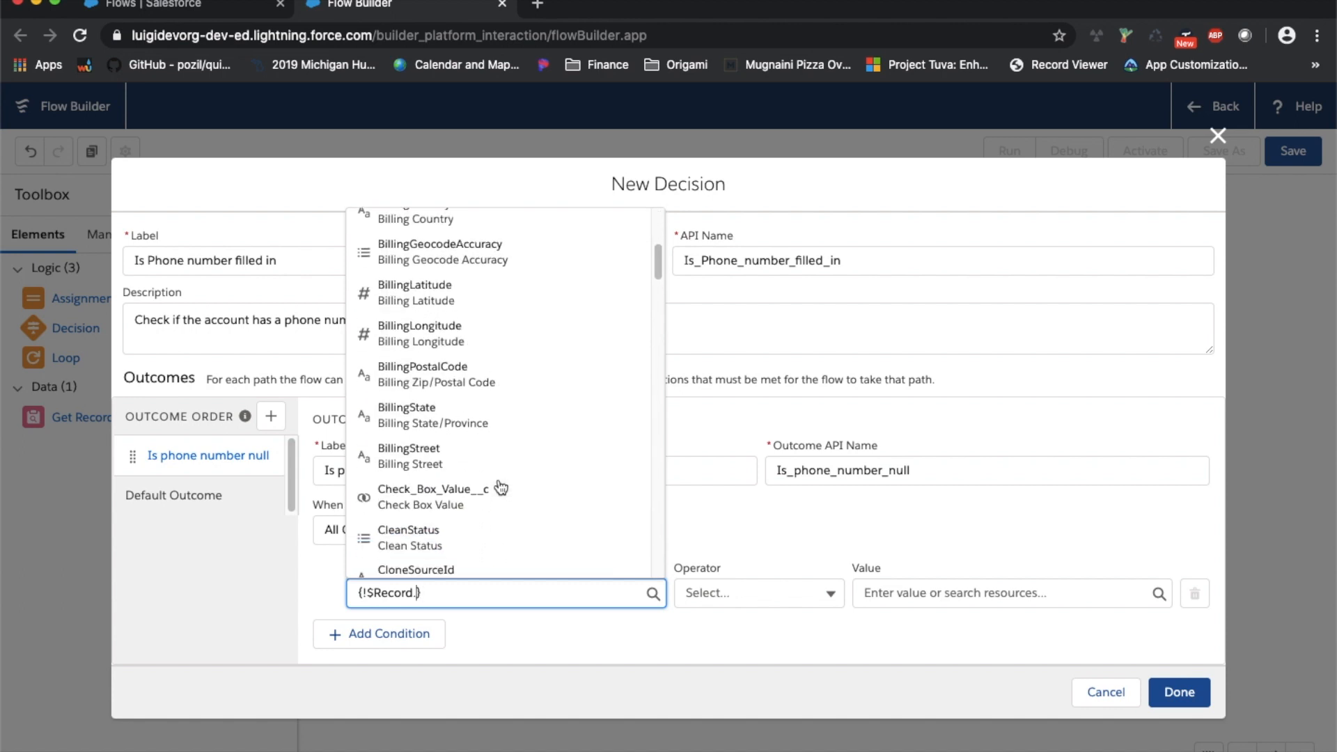
pyautogui.scroll(-8, 501, 487)
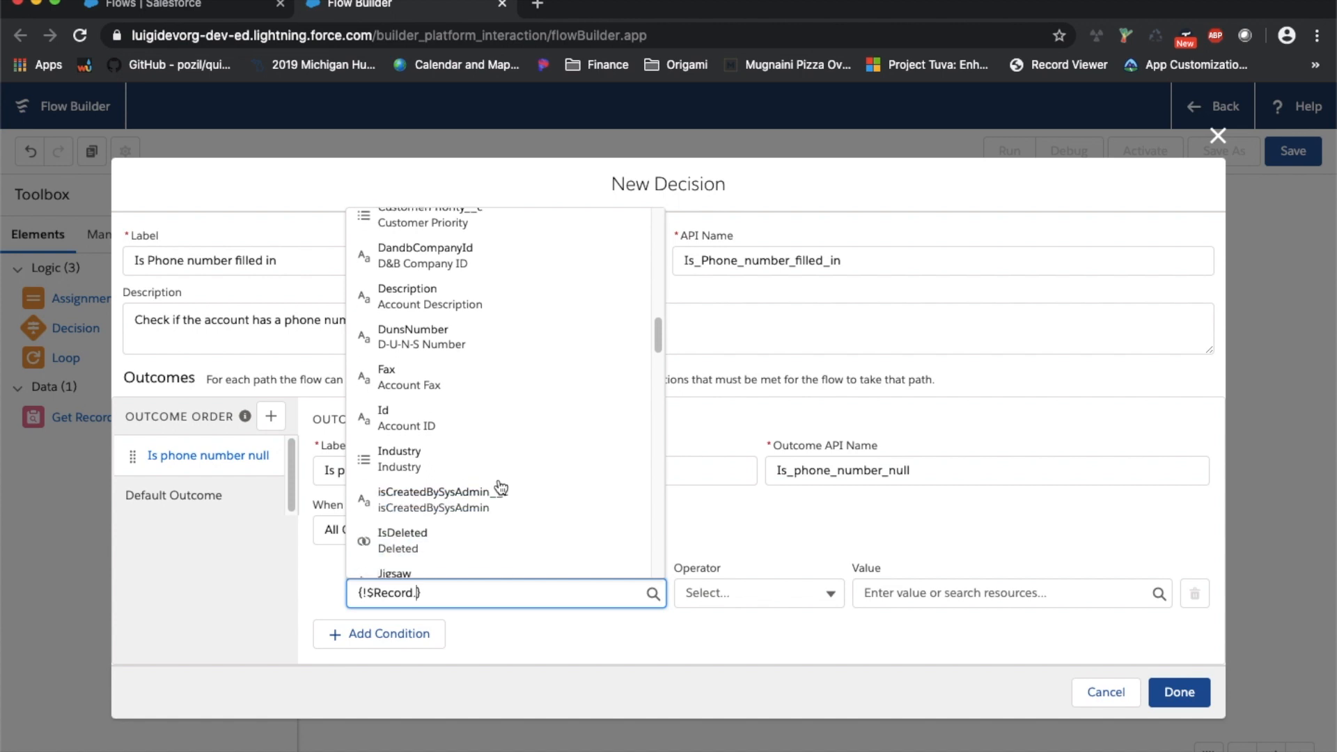
pyautogui.scroll(-8, 498, 480)
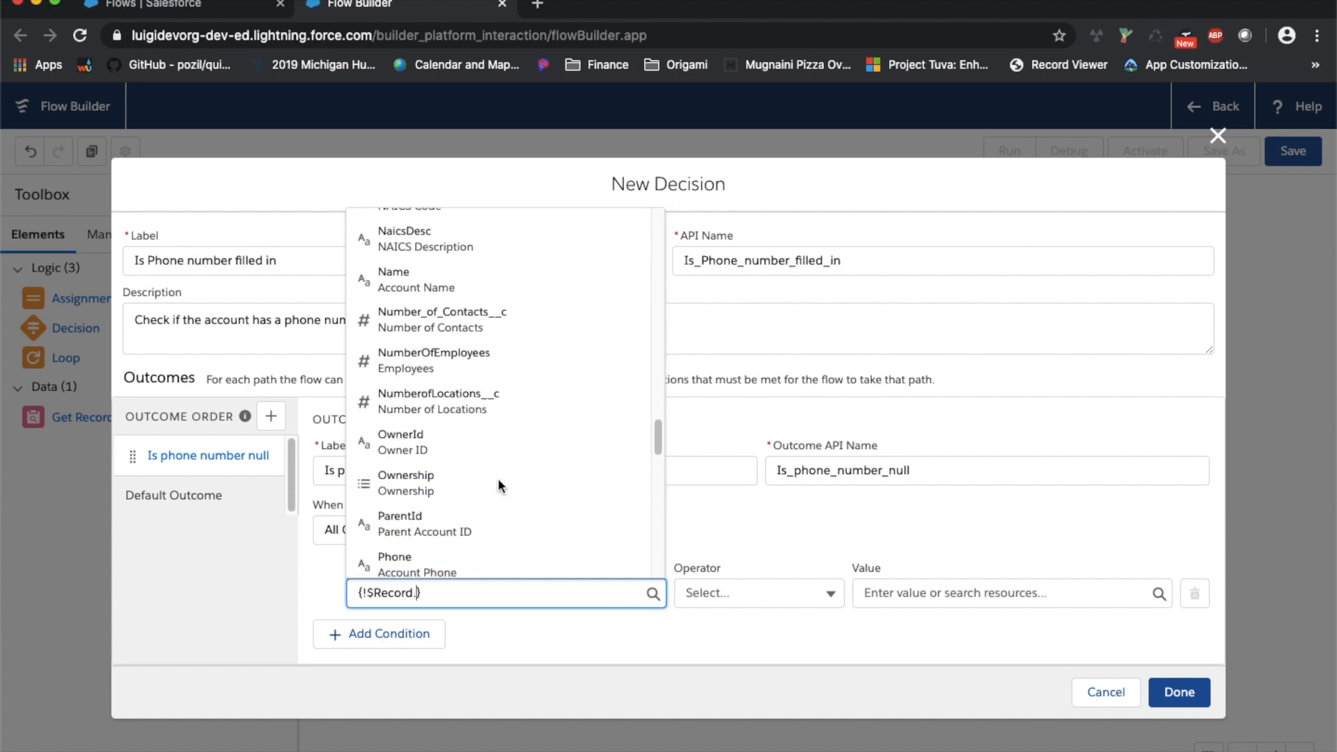
pyautogui.click(485, 512)
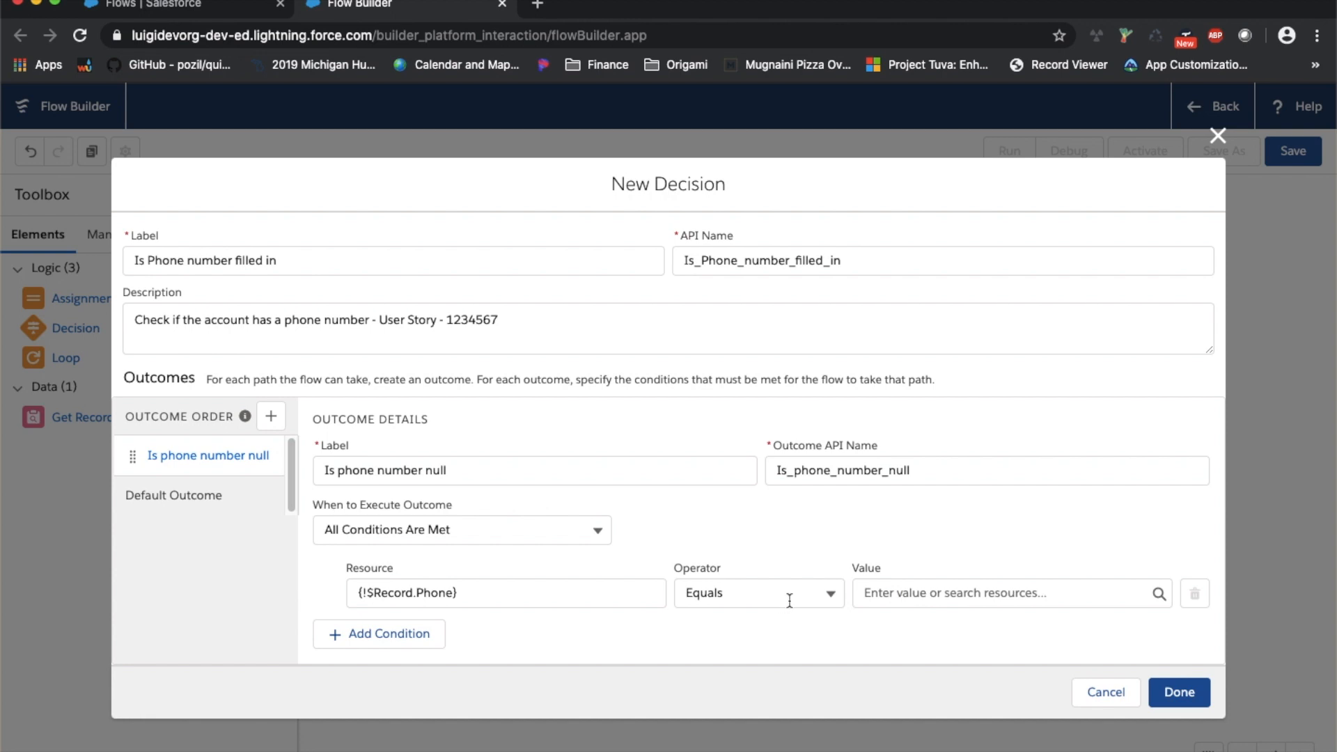
# Set the Phone condition to Is Null True, then switch it to Equals and clear the value
pyautogui.click(823, 591)
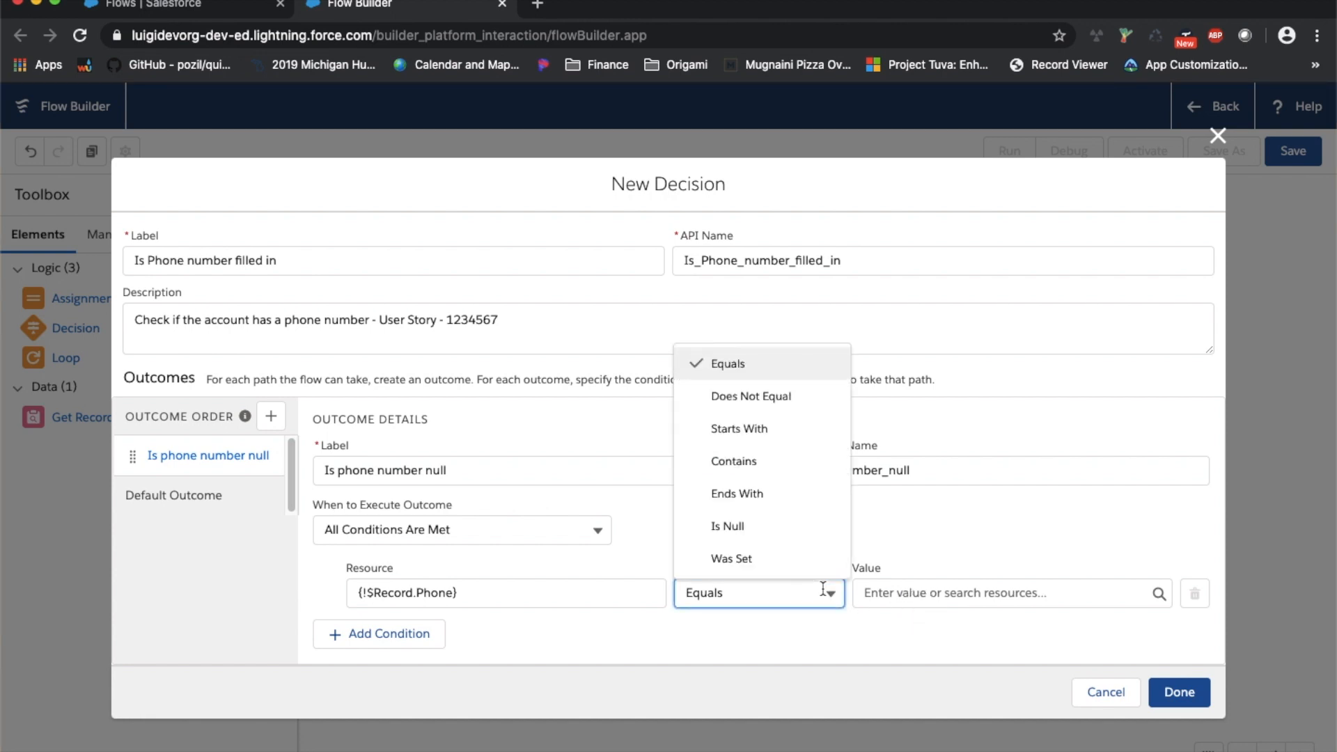
pyautogui.click(797, 534)
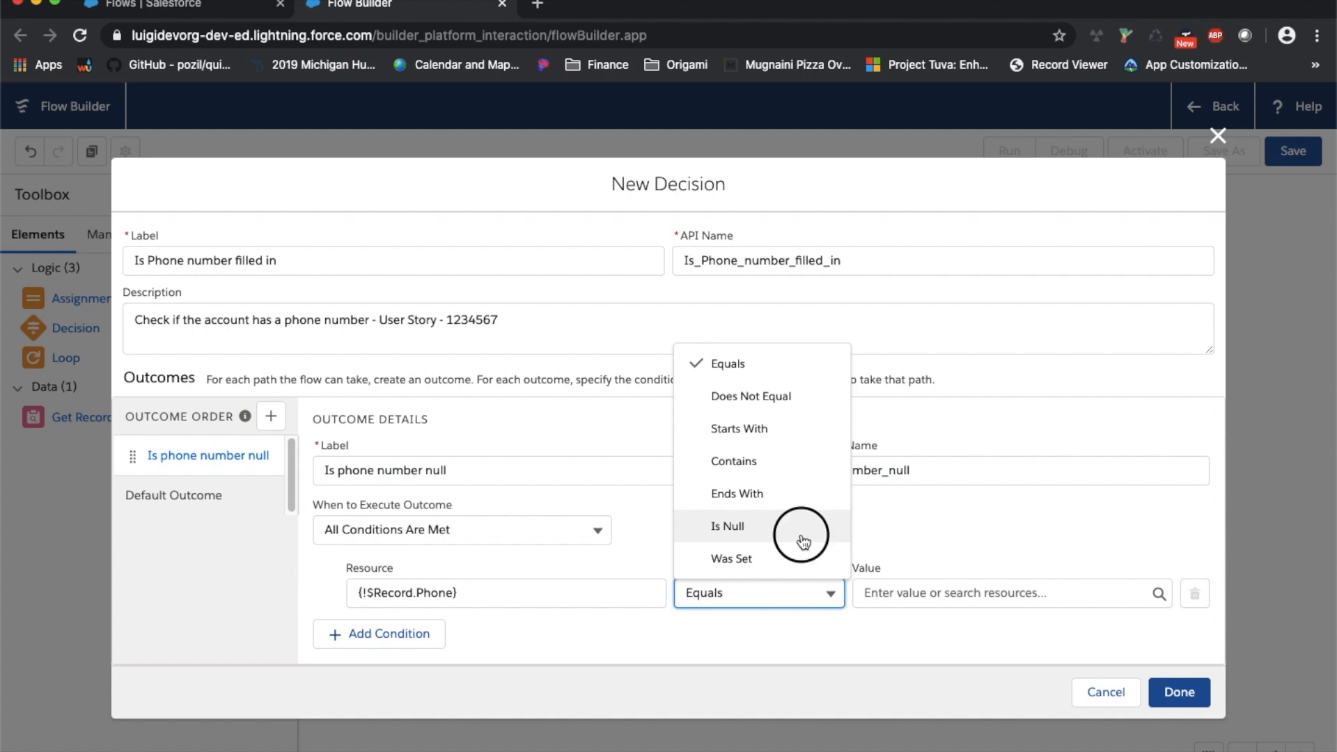
pyautogui.click(895, 597)
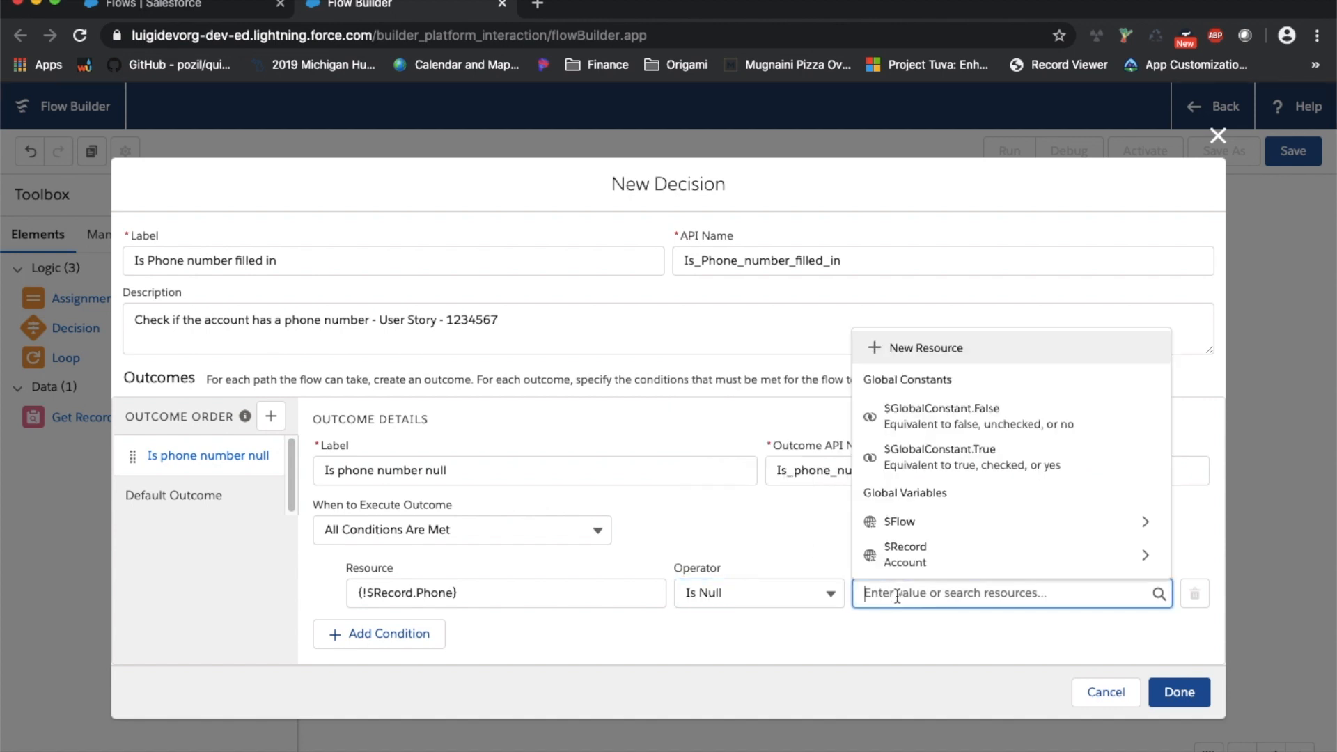
pyautogui.click(1003, 464)
pyautogui.click(784, 596)
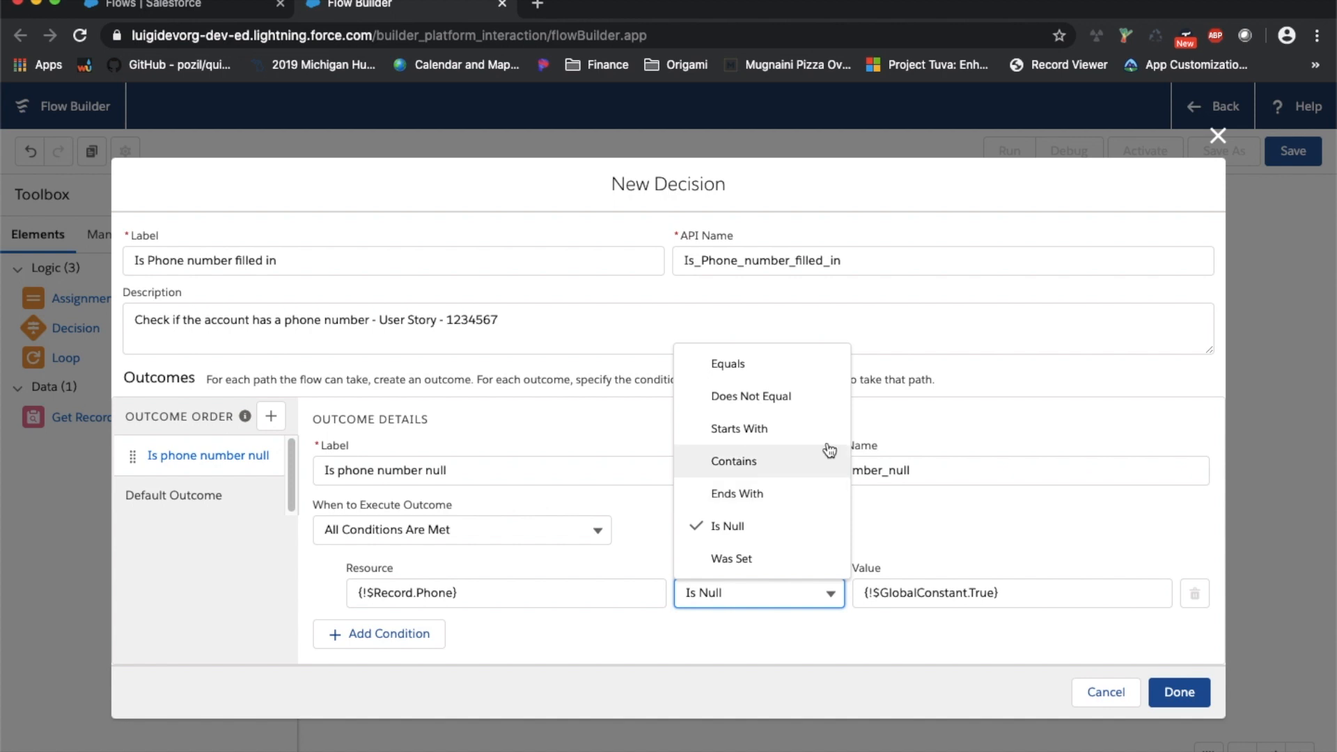
pyautogui.click(791, 366)
pyautogui.click(989, 591)
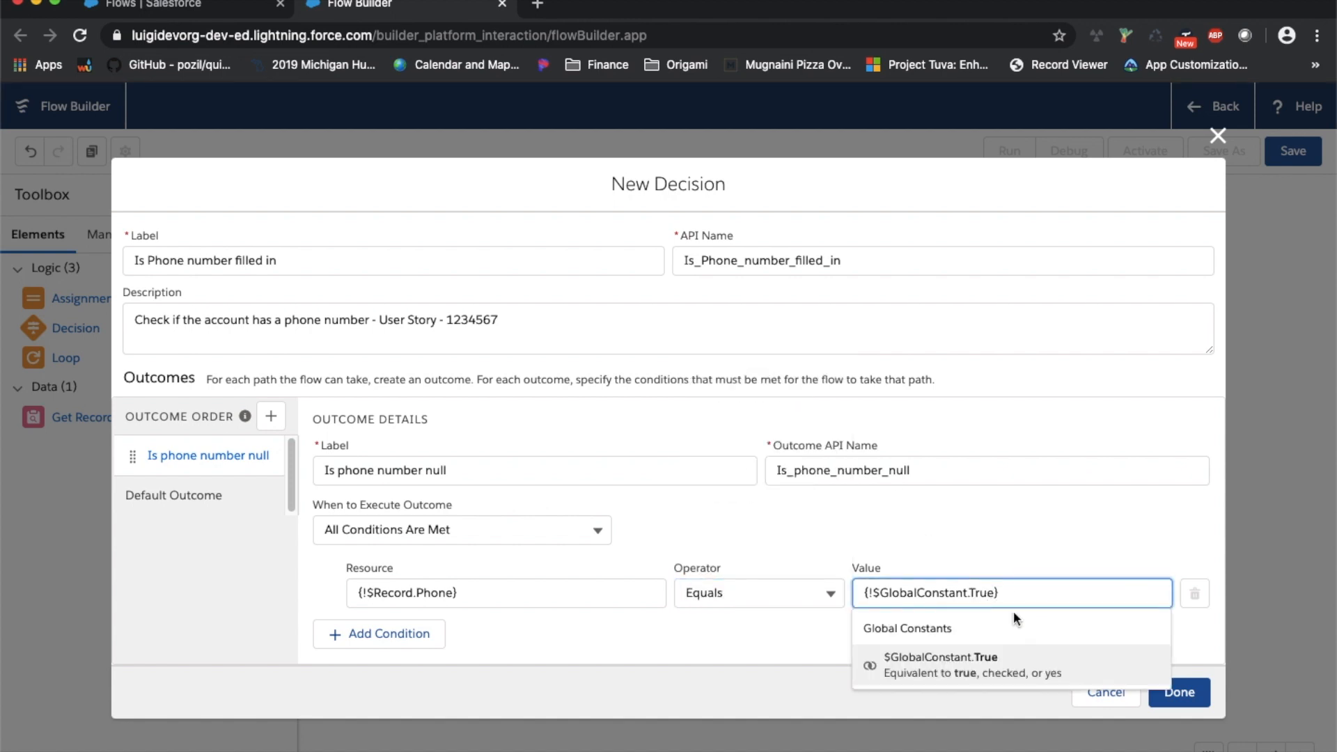
pyautogui.tripleClick(1052, 598)
pyautogui.press('BackSpace')
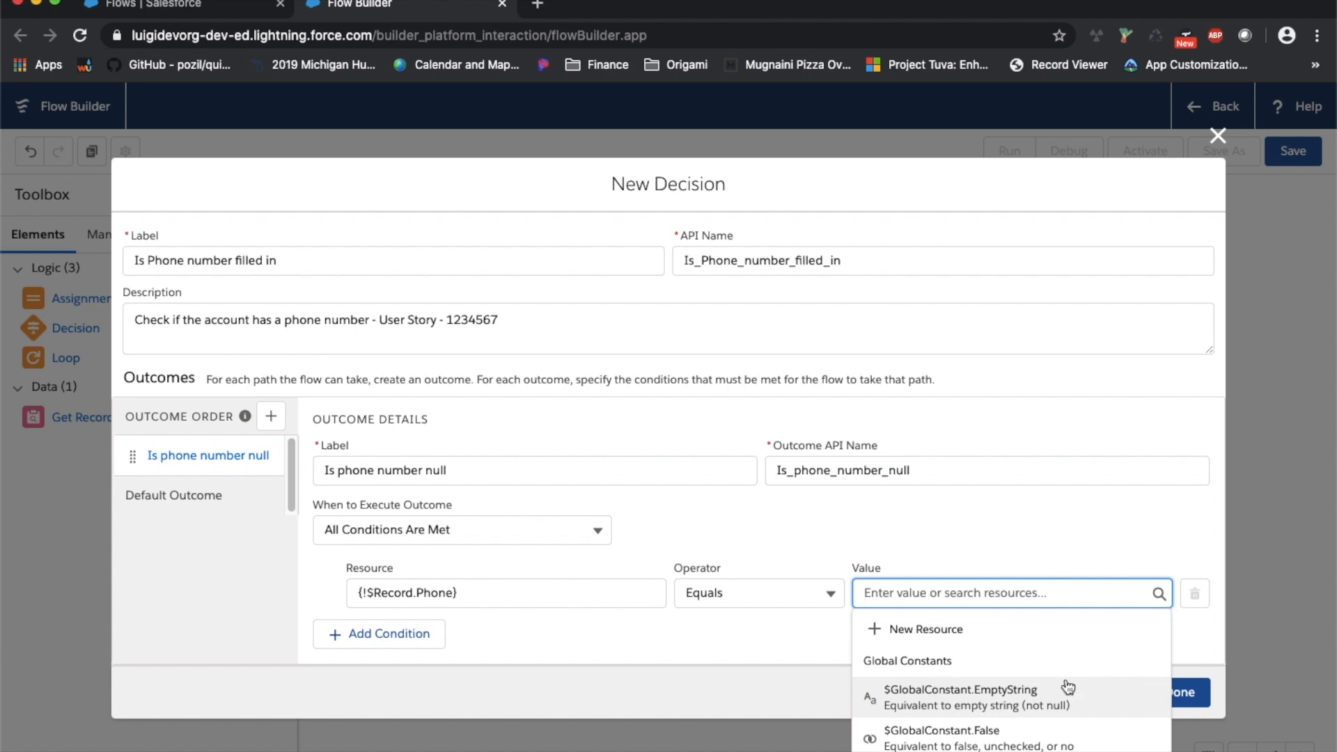
# Restore the Is Null operator with value $GlobalConstant.True, then show the Default Outcome's details
pyautogui.click(769, 589)
pyautogui.click(783, 528)
pyautogui.click(926, 592)
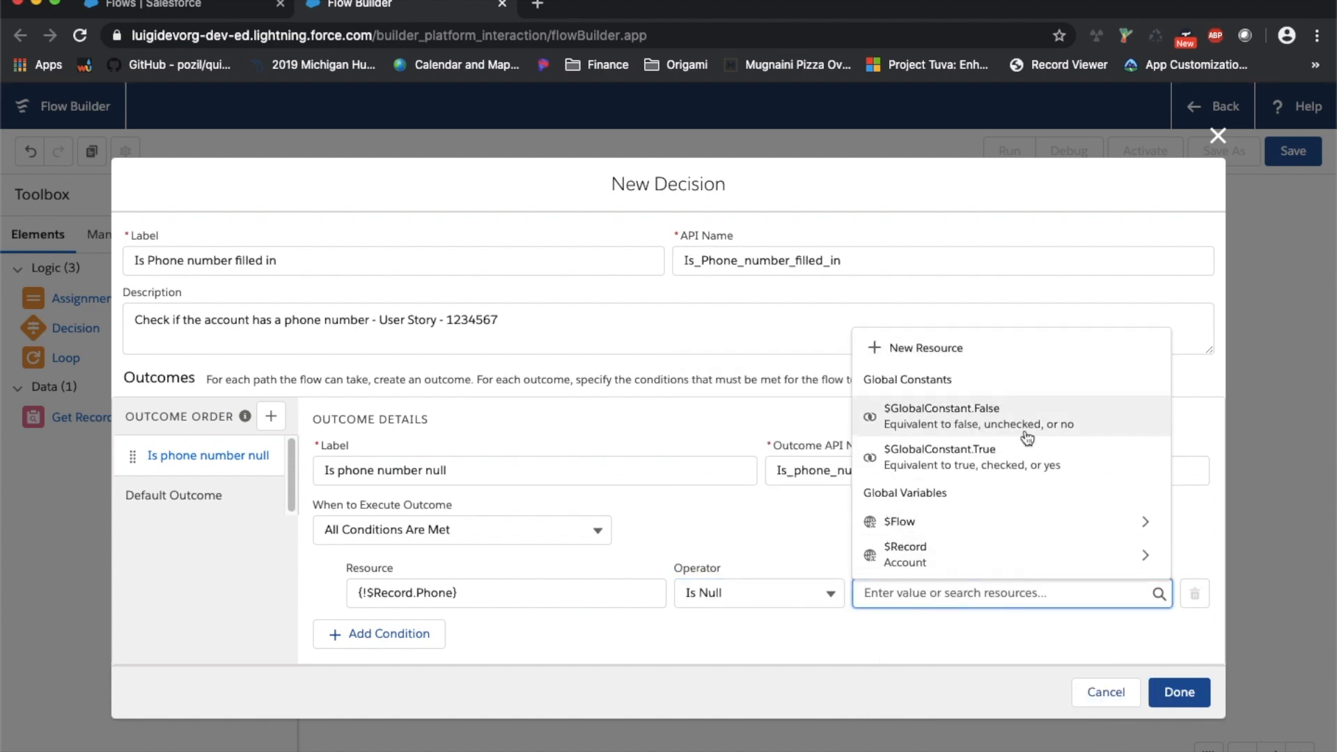
pyautogui.click(1022, 456)
pyautogui.click(208, 492)
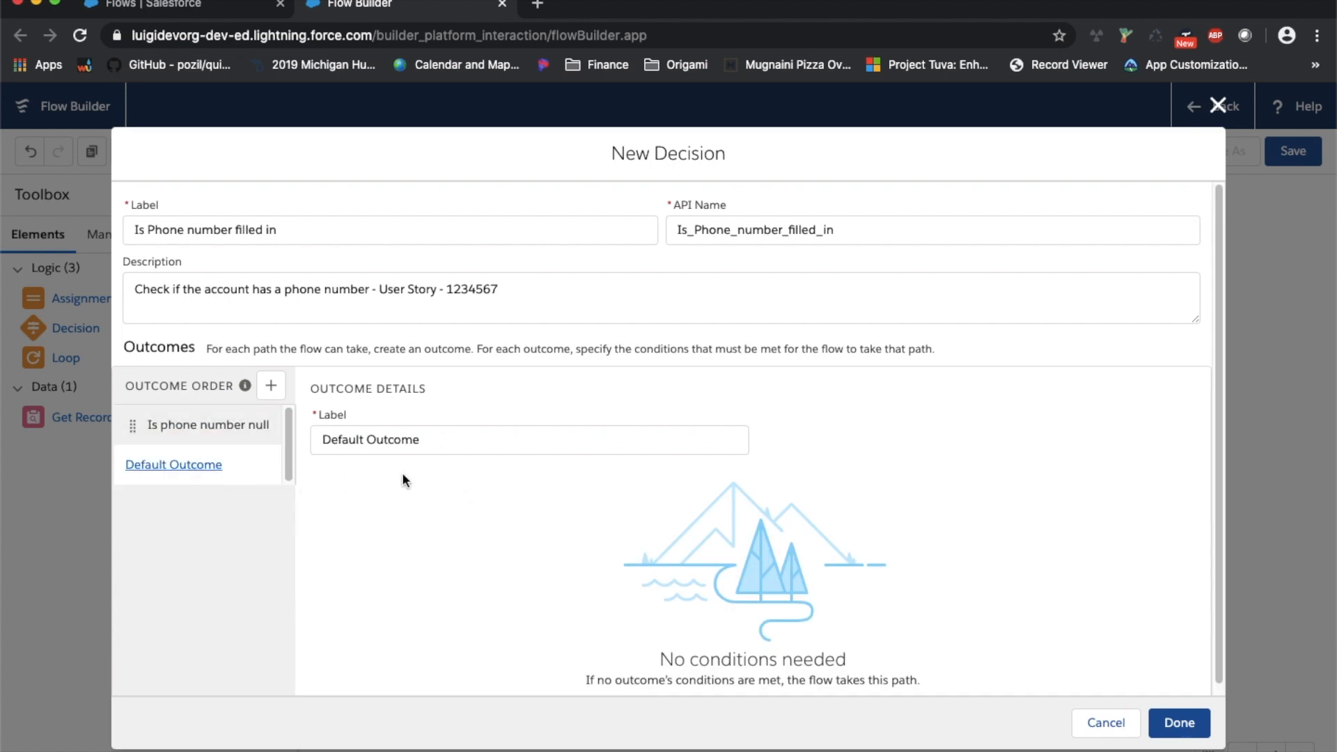
# Relabel the default outcome 'Phone number is not null' and review both outcomes
pyautogui.tripleClick(438, 450)
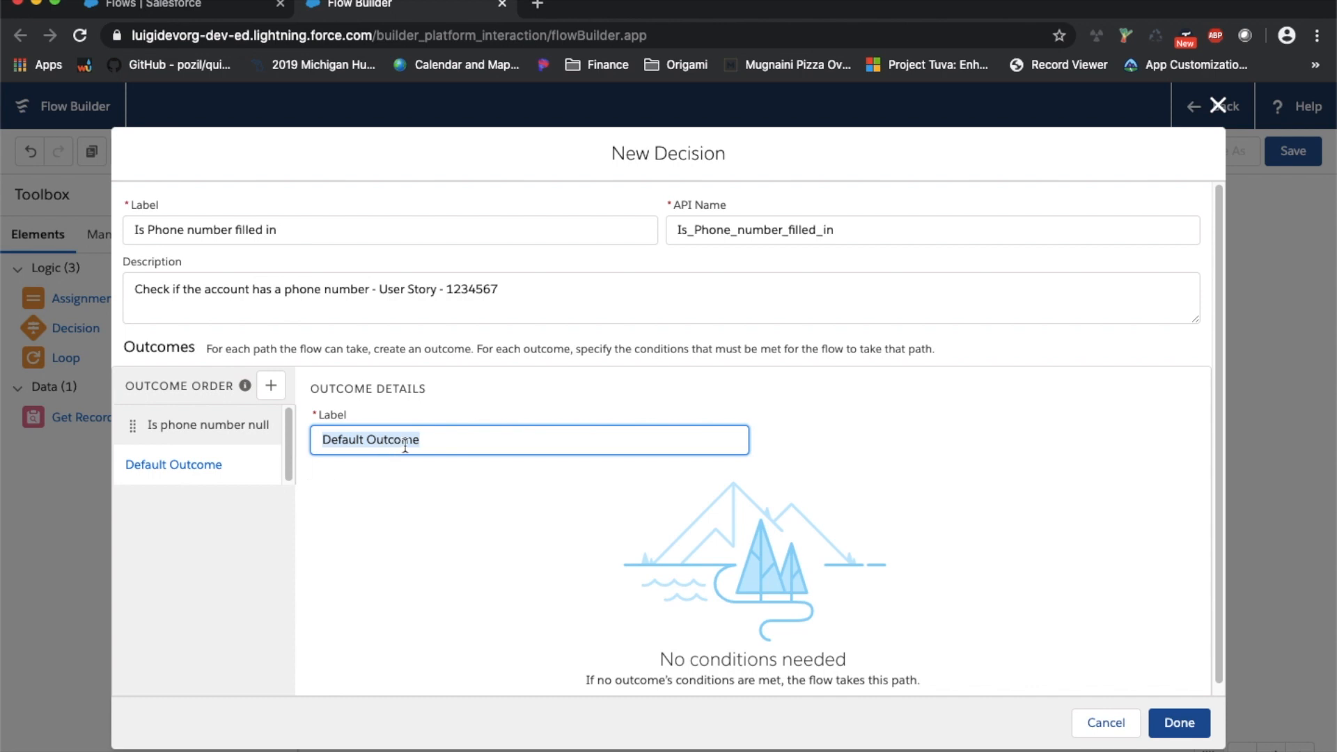
pyautogui.write('Pho')
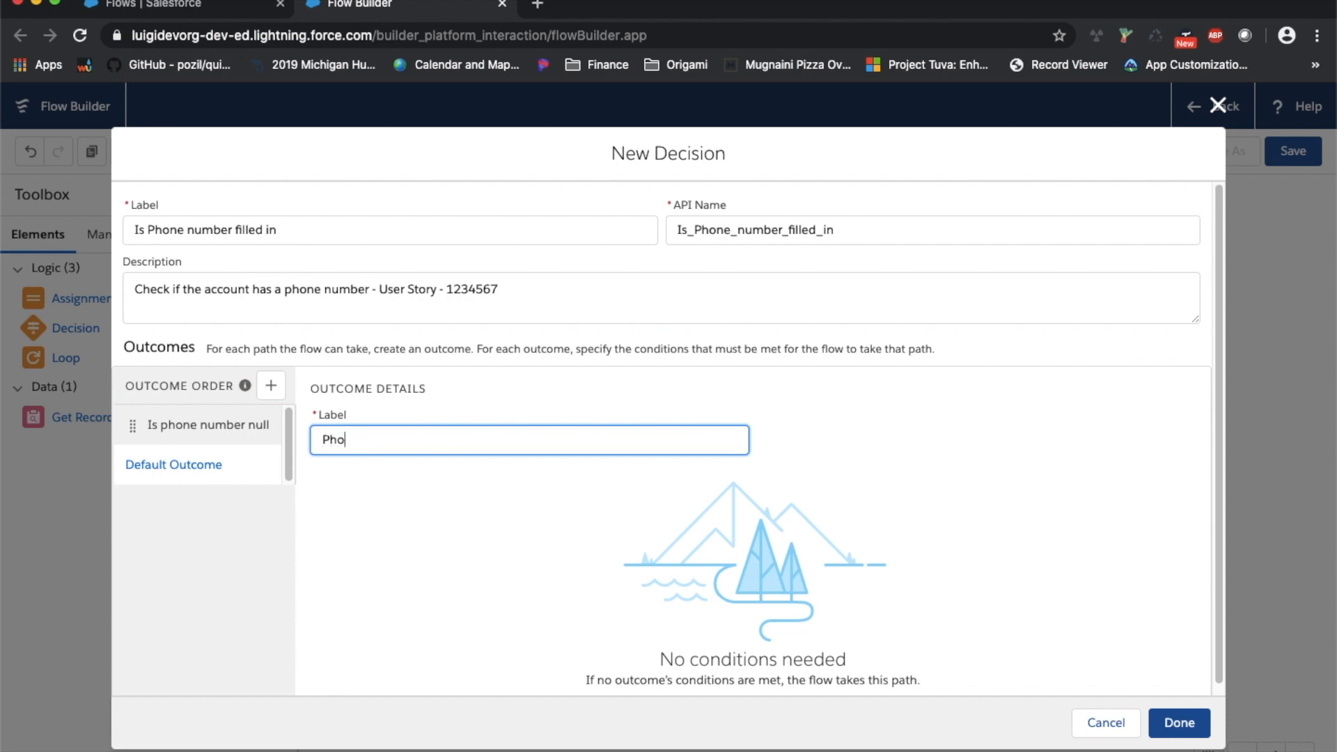
pyautogui.write('ne number is not null')
pyautogui.click(382, 545)
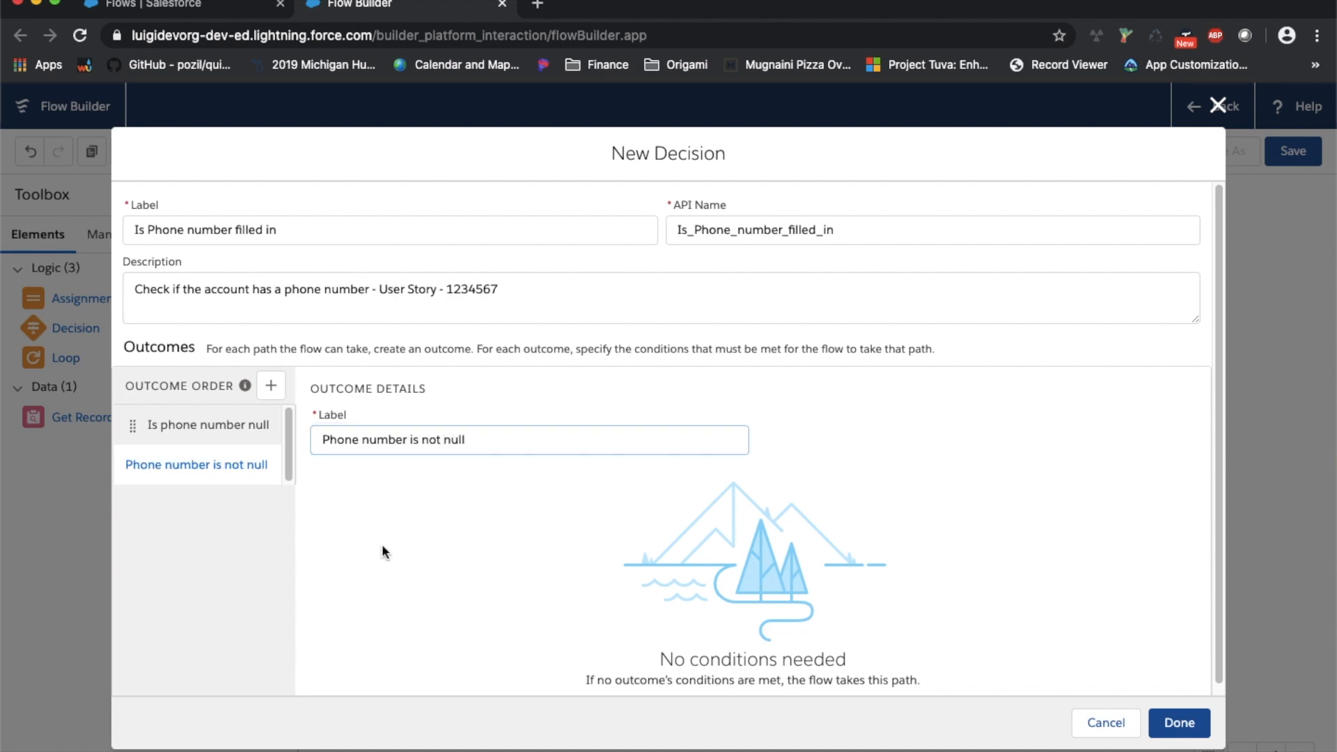
pyautogui.click(234, 425)
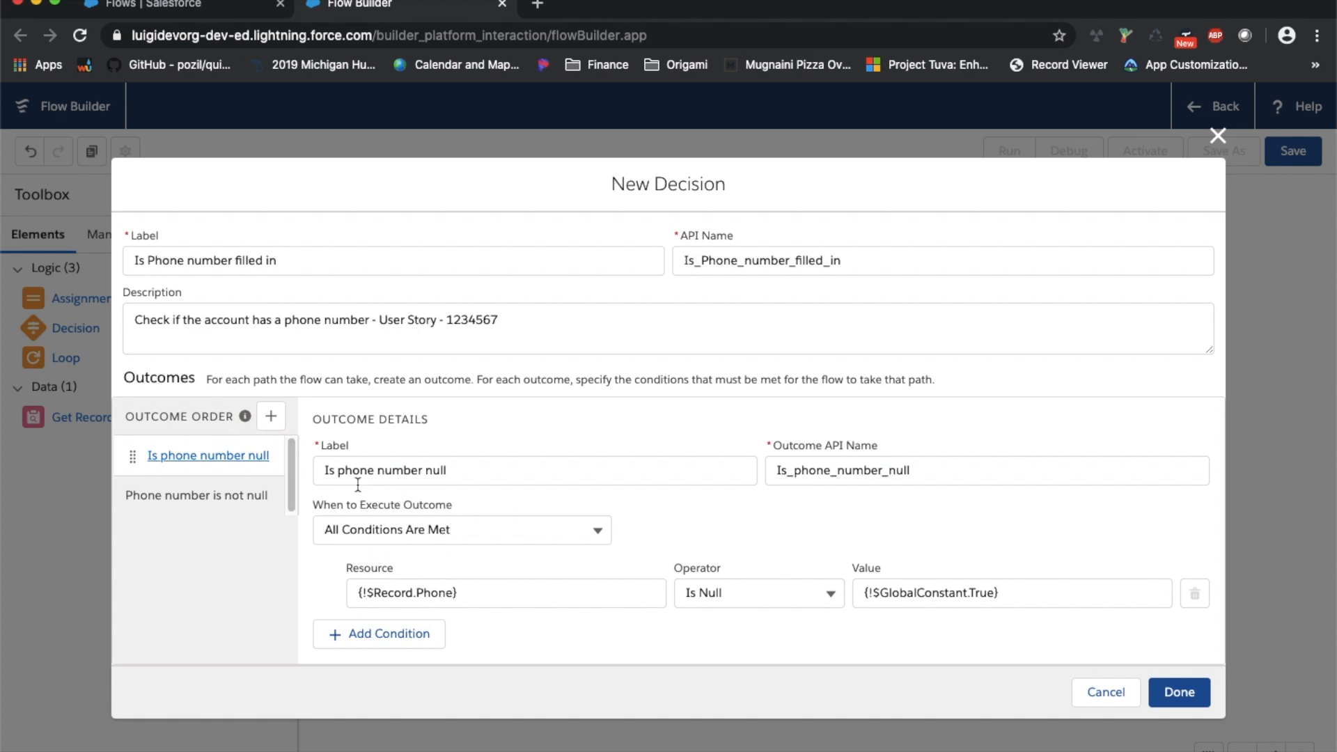
pyautogui.click(257, 504)
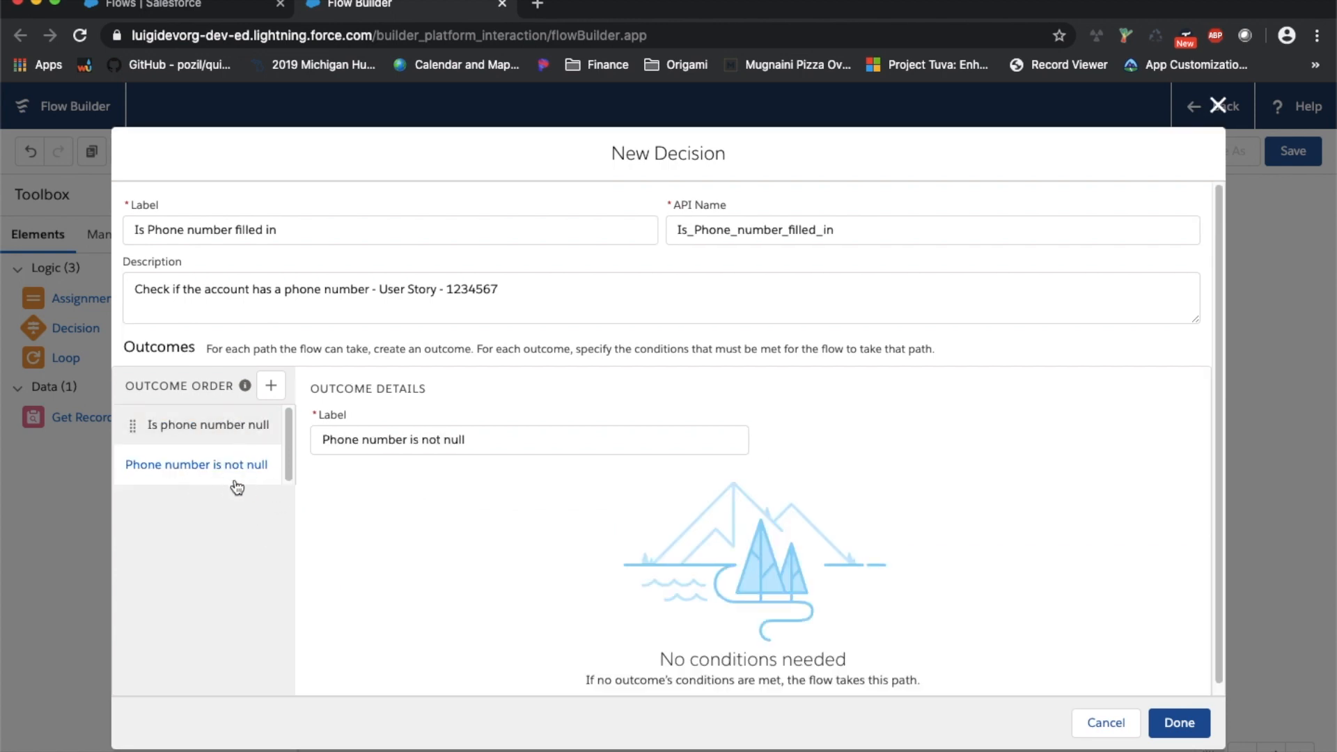
# Rename the first outcome 'Phone number is null' and regenerate its API name Phone_number_is_null
pyautogui.click(234, 430)
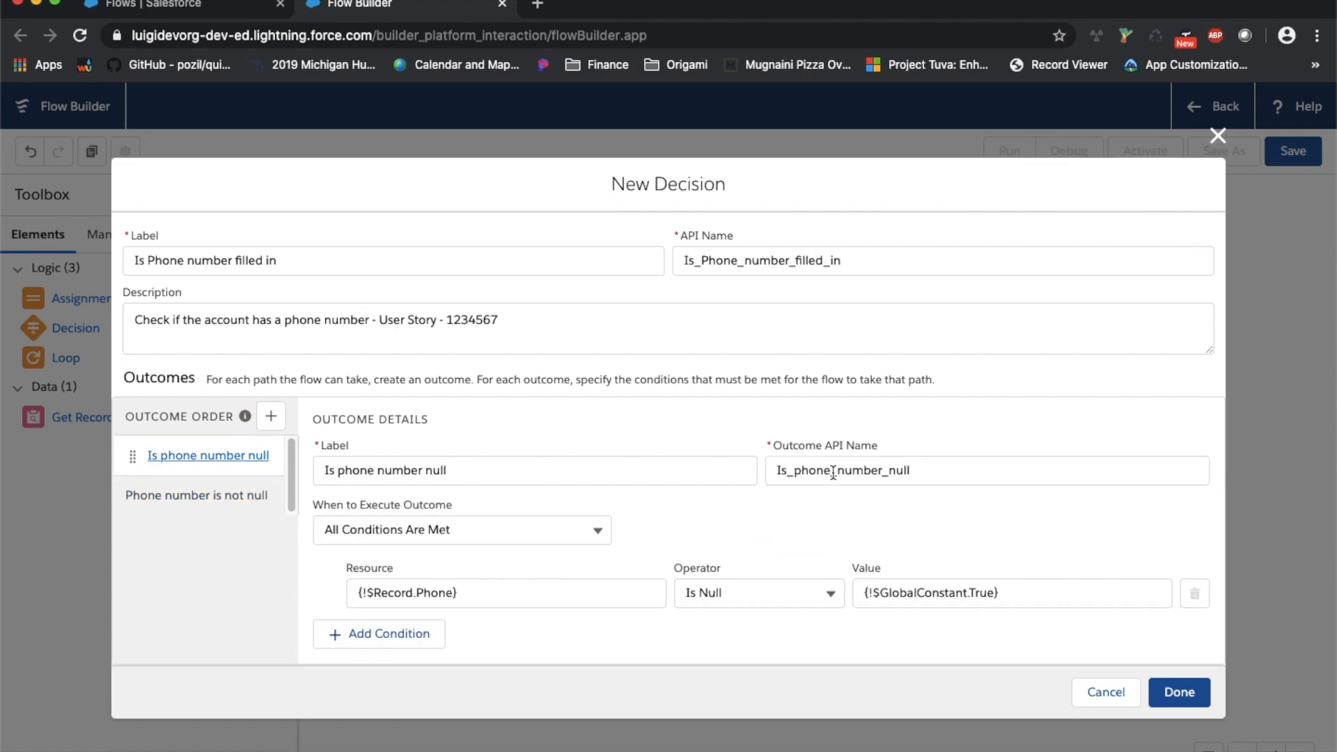
pyautogui.click(337, 473)
pyautogui.moveTo(345, 471); pyautogui.dragTo(272, 466)
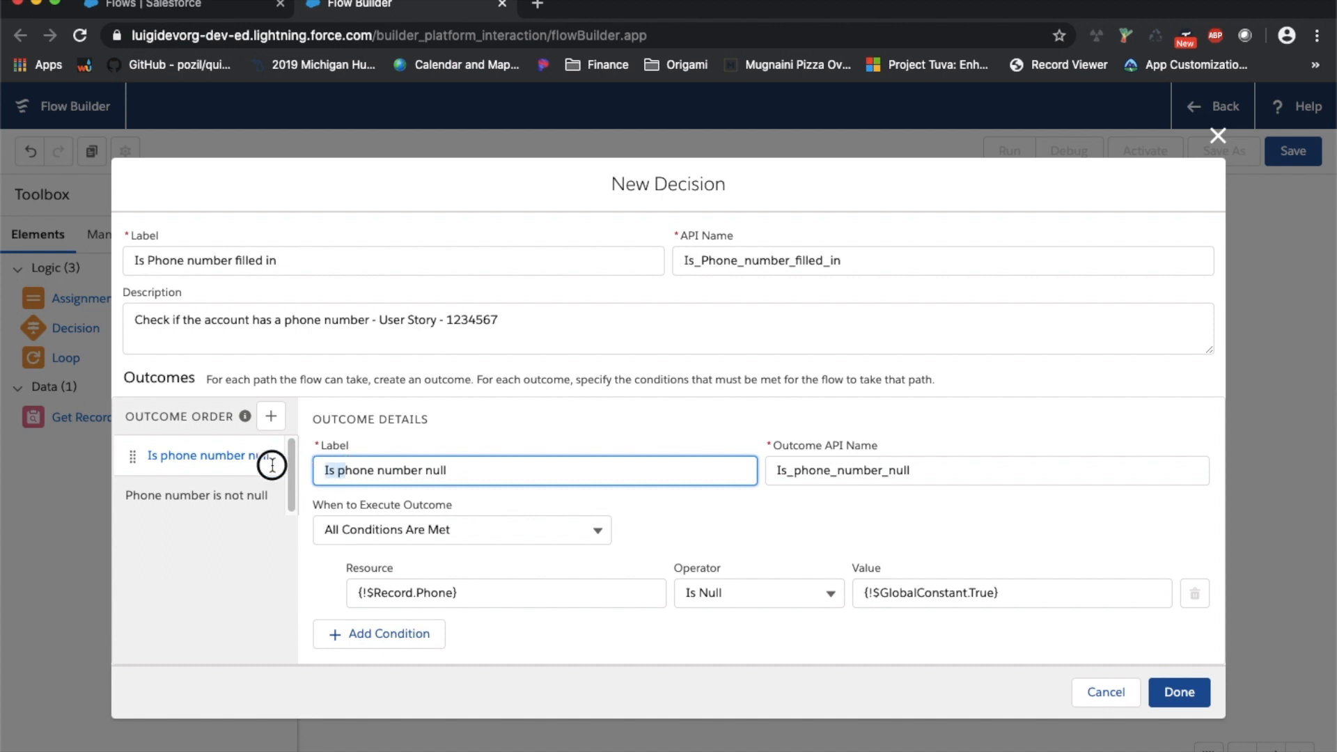
pyautogui.write('P')
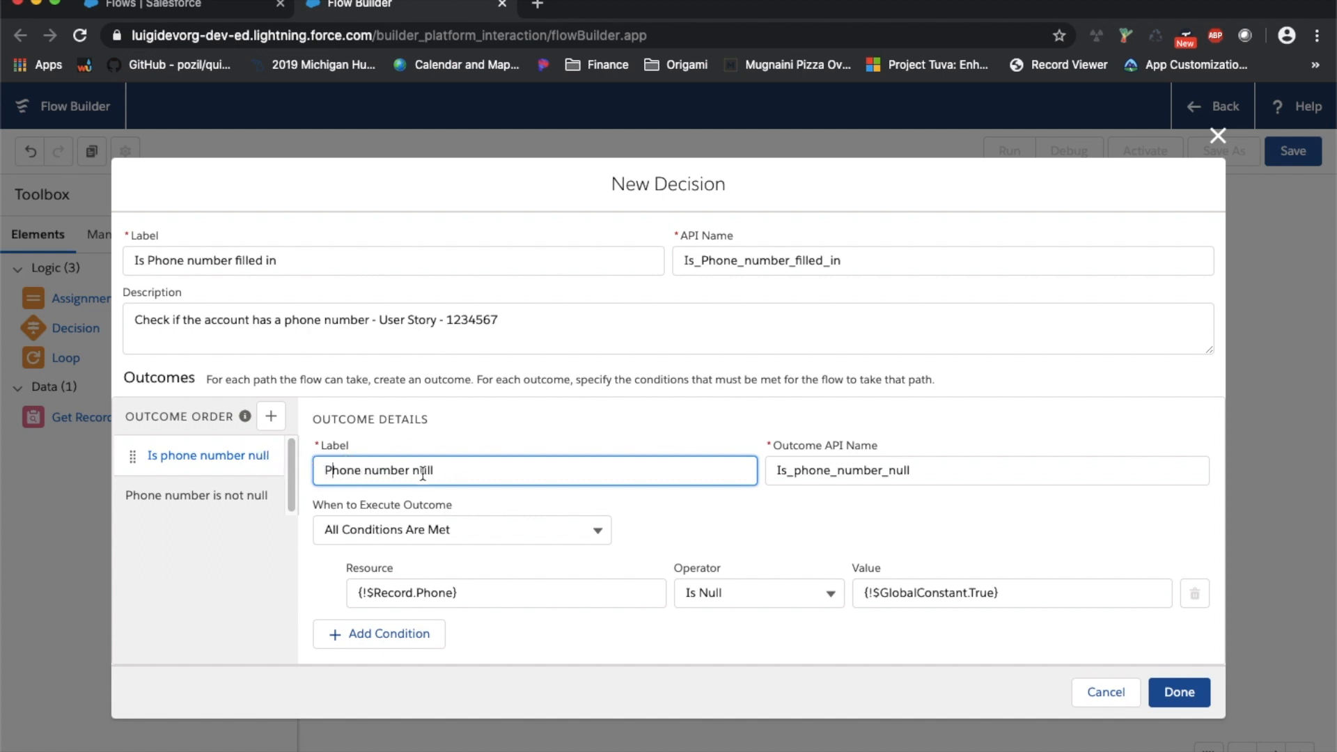
pyautogui.write('is')
pyautogui.doubleClick(804, 464)
pyautogui.press('BackSpace')
pyautogui.hotkey('shift', 'Tab')
pyautogui.press('Tab')
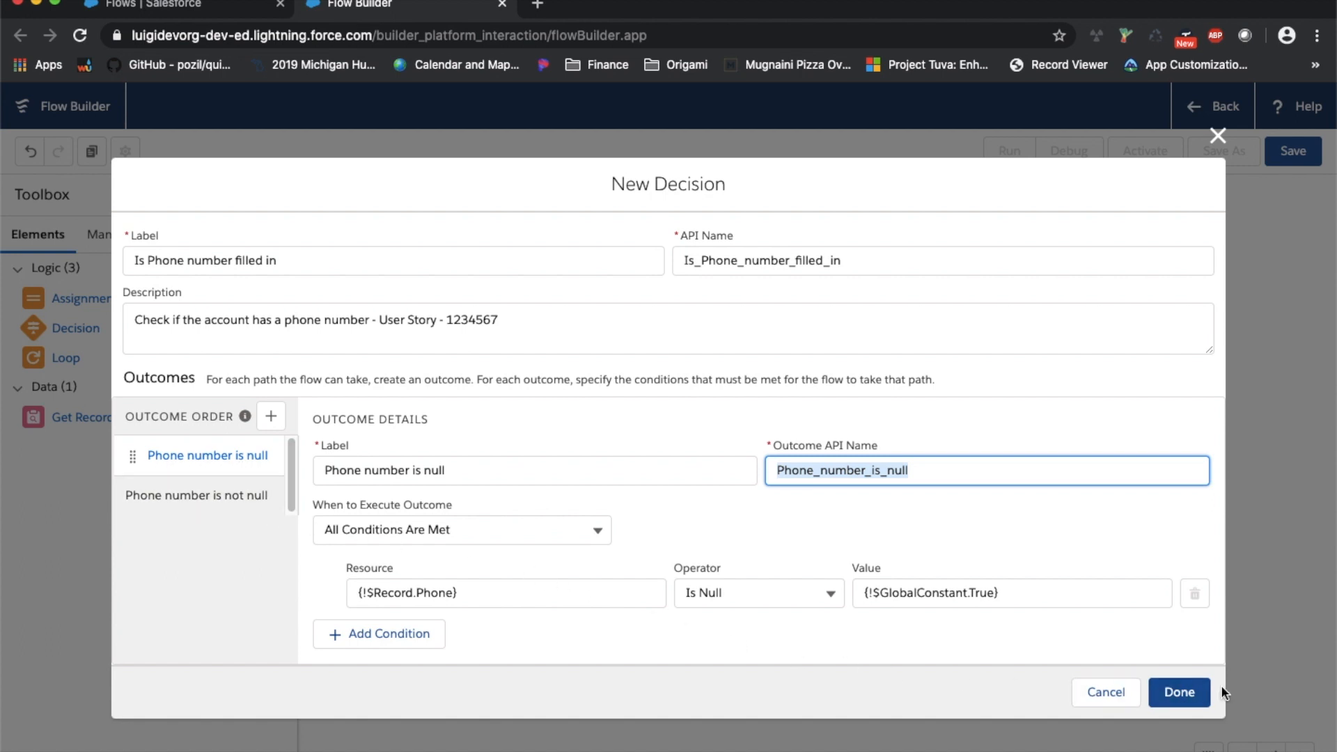
# Review both outcomes, save the decision, and place it beside Start on the canvas
pyautogui.click(186, 504)
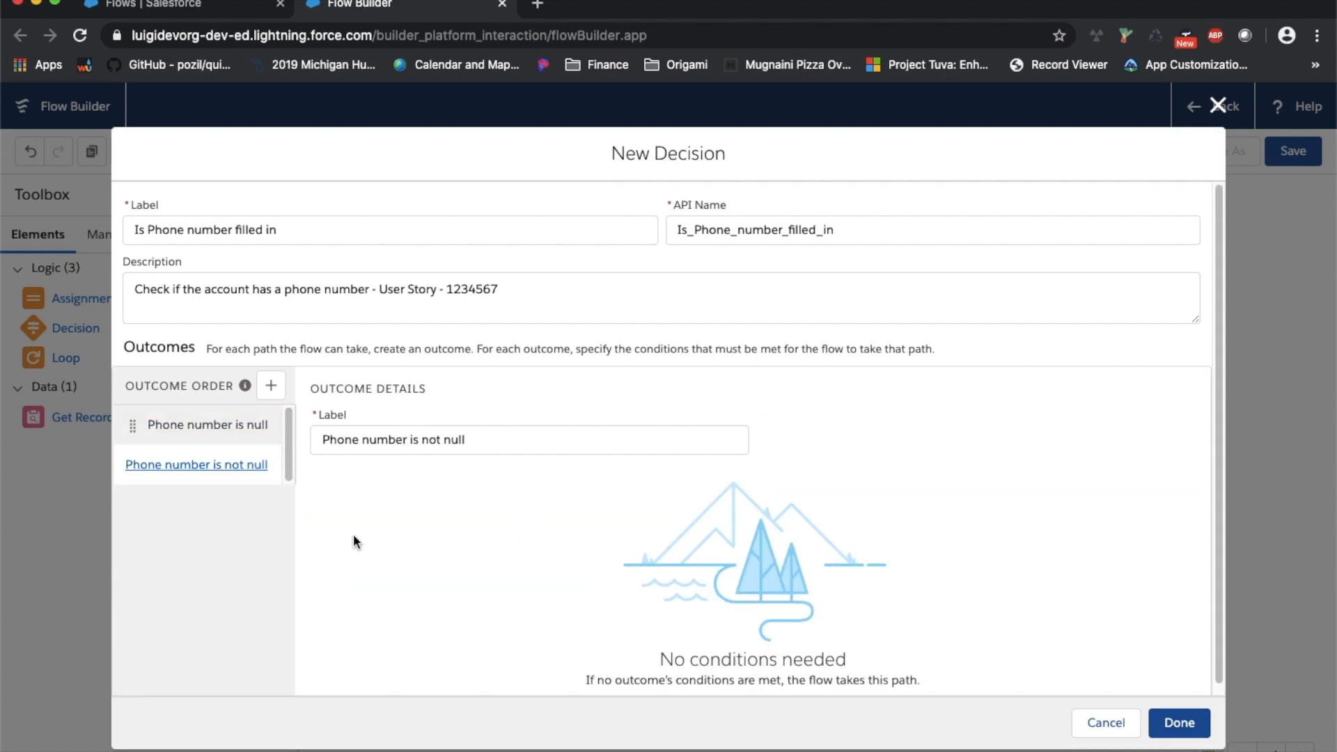
pyautogui.click(209, 426)
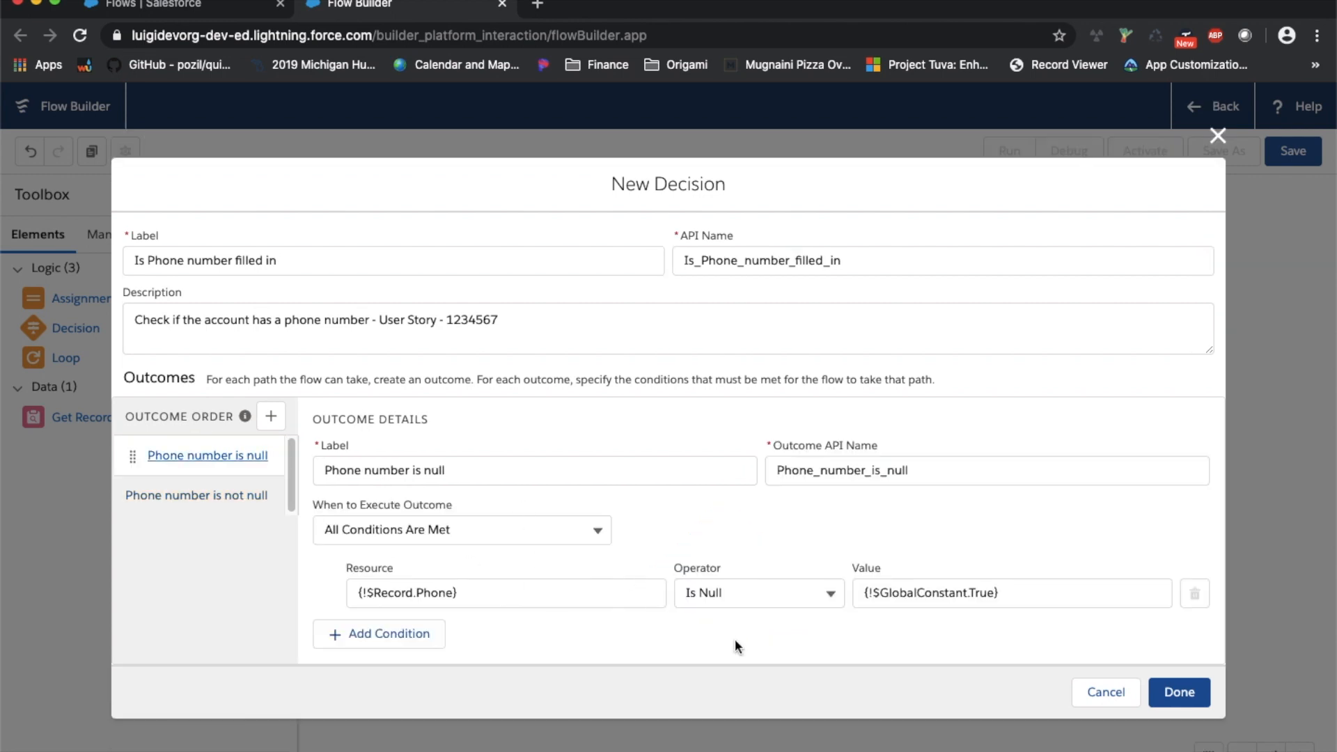
pyautogui.click(234, 507)
pyautogui.click(1178, 722)
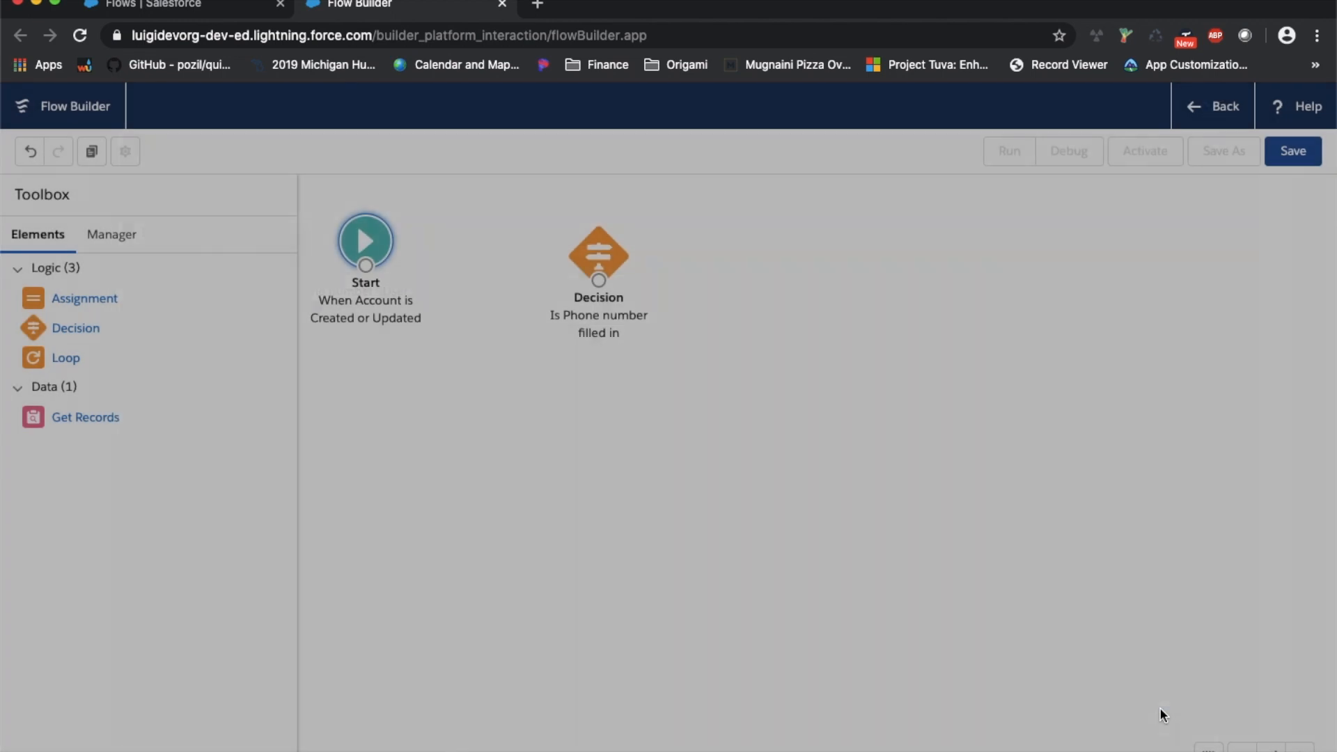
pyautogui.moveTo(598, 286); pyautogui.dragTo(587, 266)
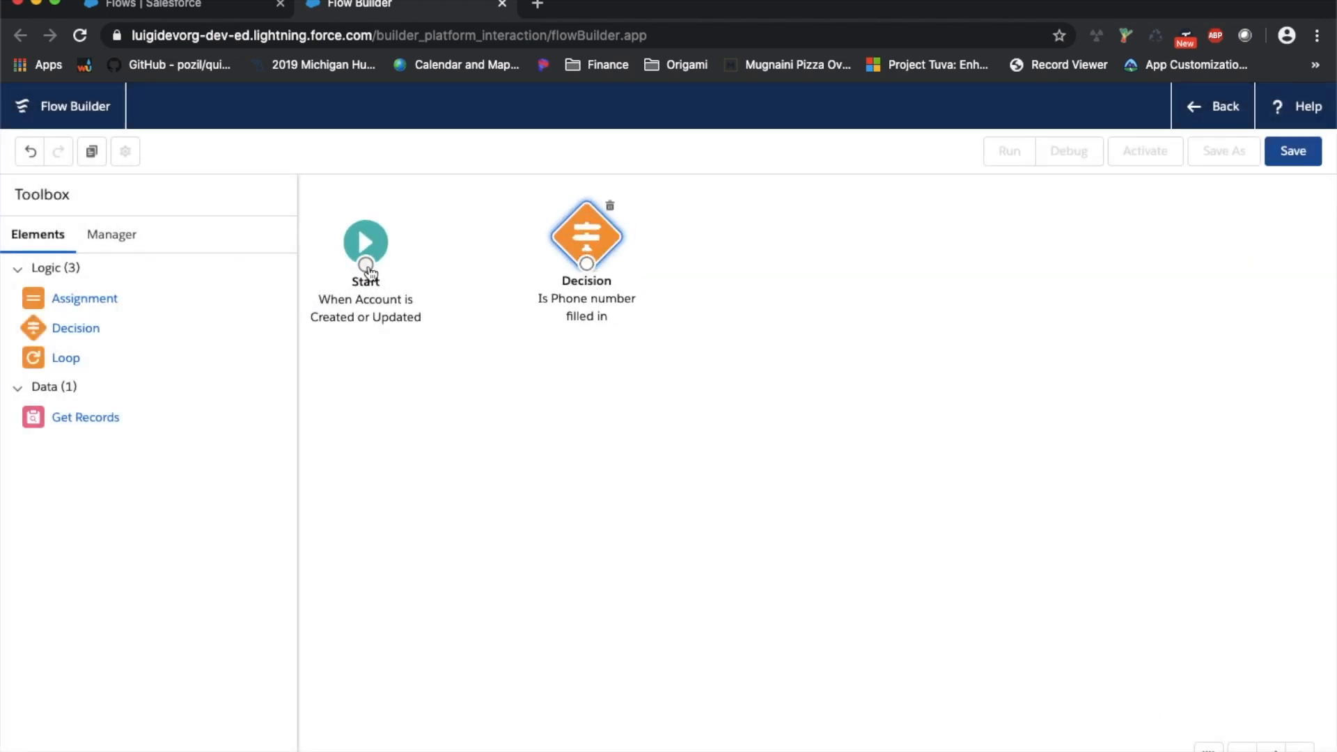
# Connect the Start element to the 'Is Phone number filled in' decision
pyautogui.moveTo(367, 267); pyautogui.dragTo(609, 237)
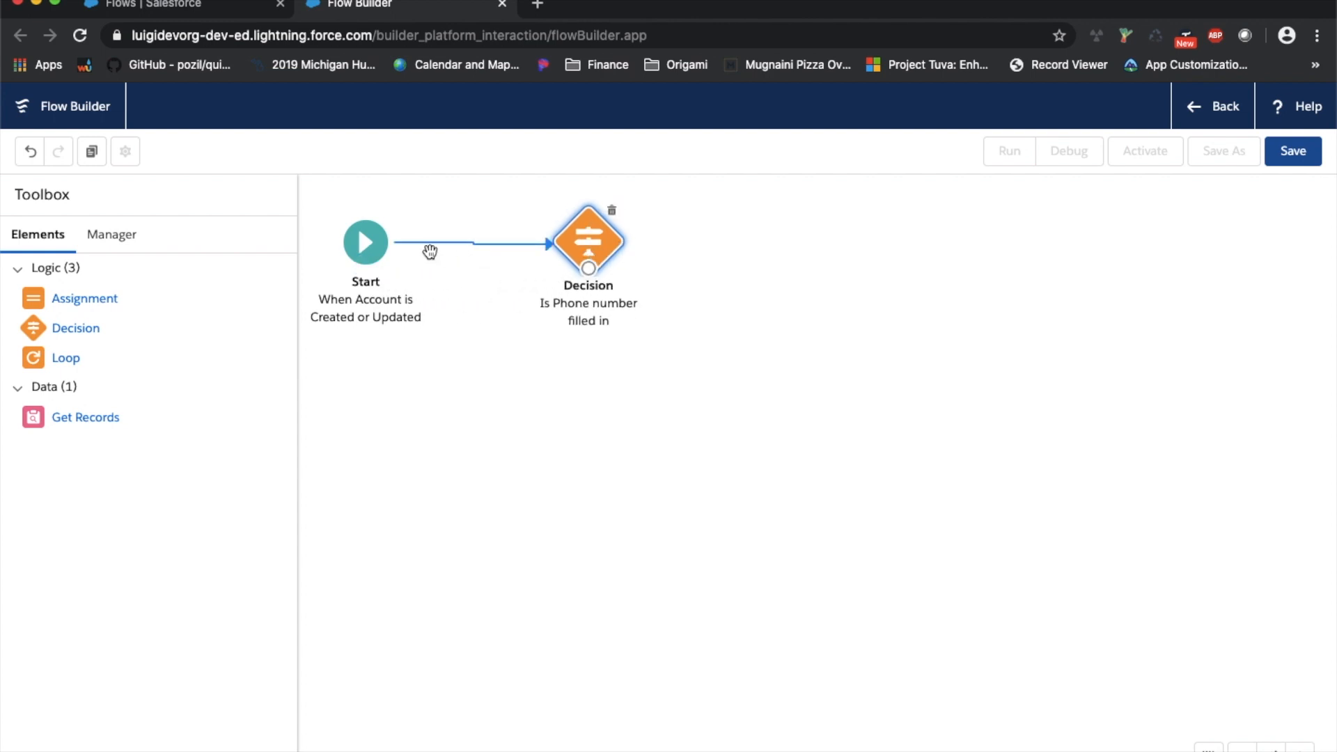
pyautogui.click(592, 276)
pyautogui.moveTo(592, 278); pyautogui.dragTo(584, 351)
pyautogui.click(577, 237)
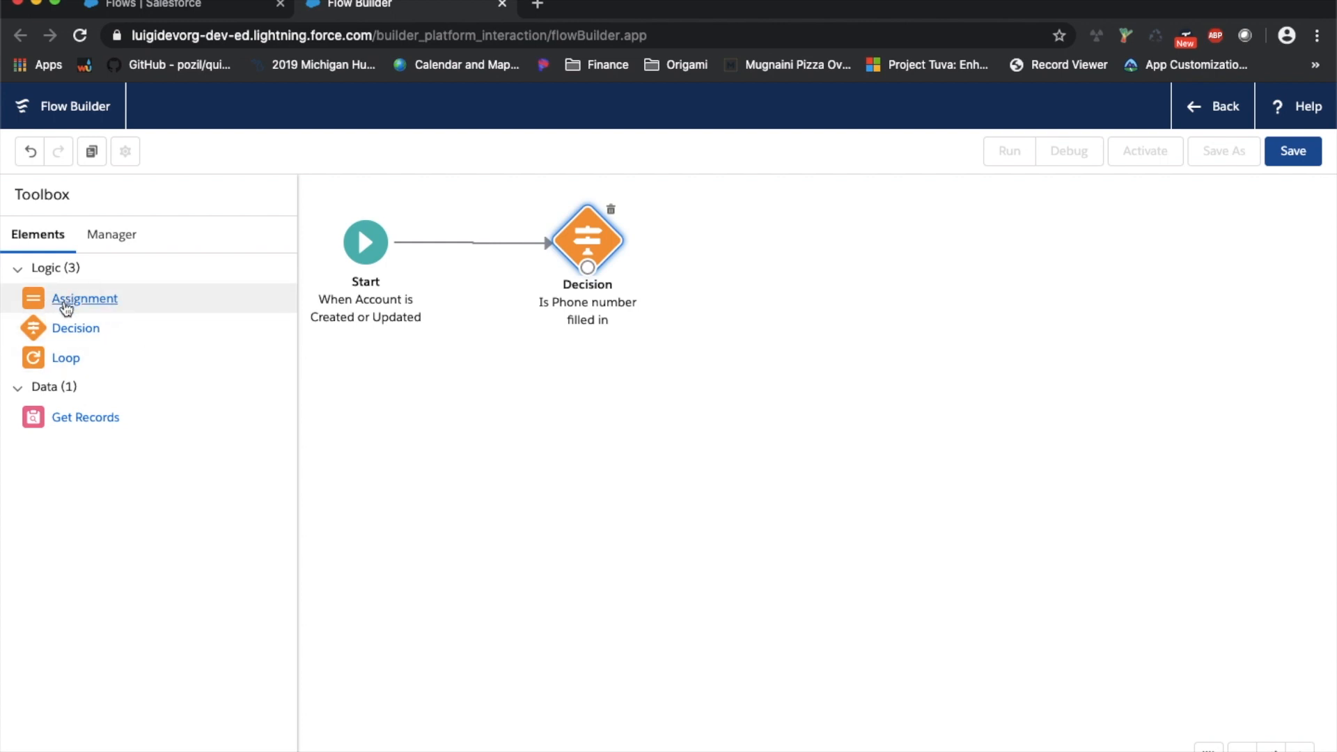
# Add an assignment labelled 'Set active flag to true' with a description about the phone number being filled
pyautogui.moveTo(43, 305); pyautogui.dragTo(866, 248)
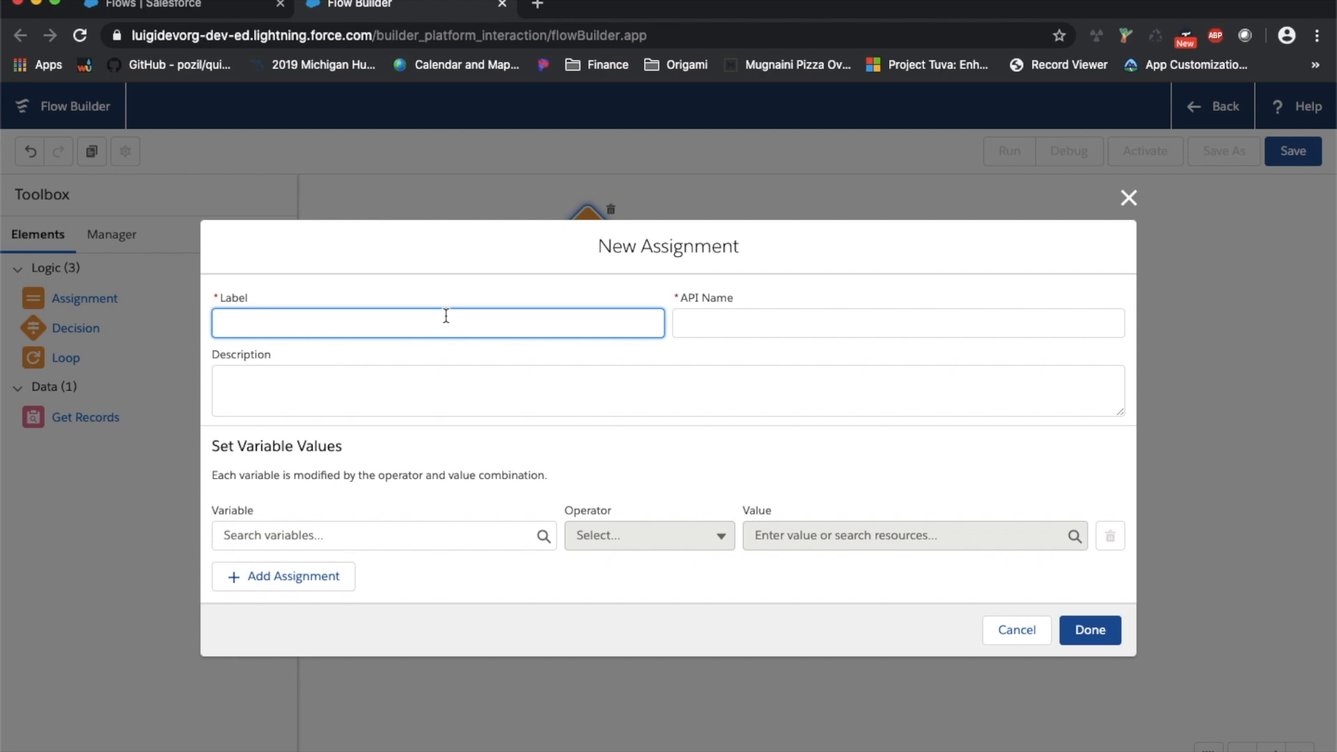
pyautogui.write('Set active flag to true')
pyautogui.press('Tab')
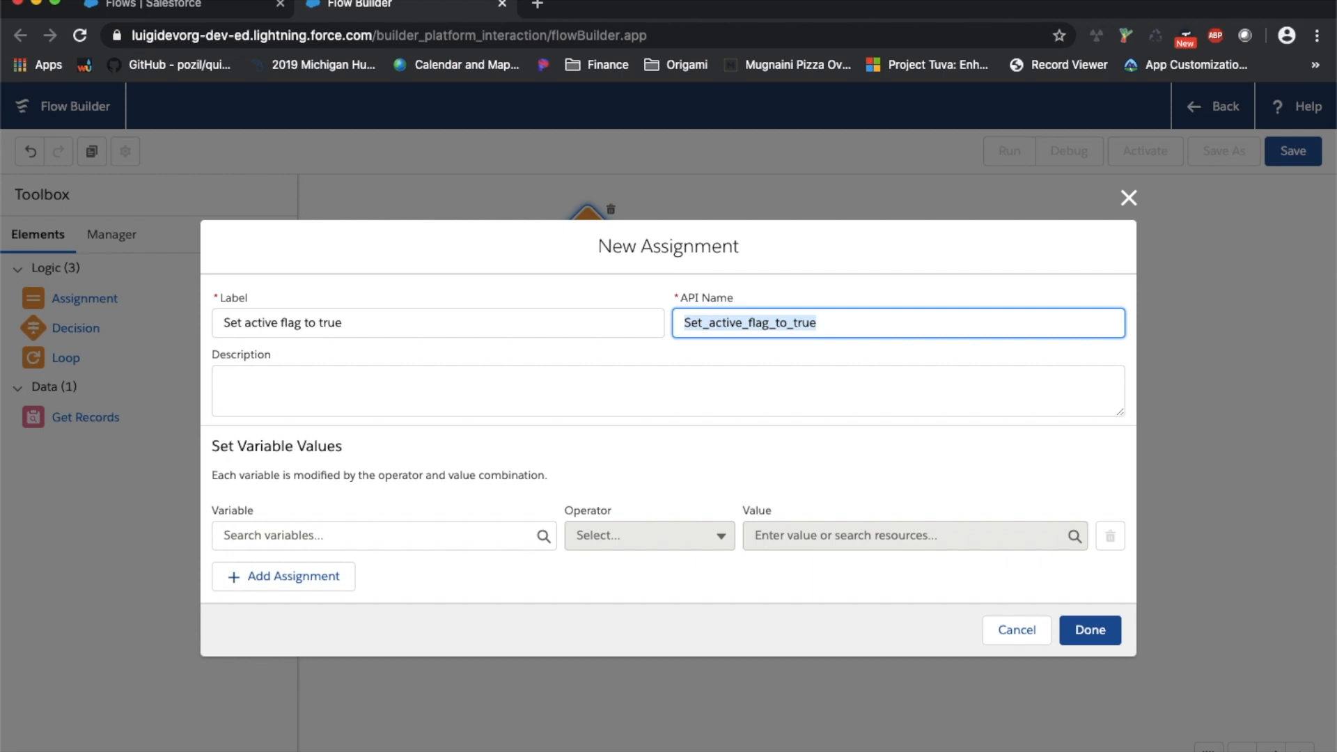
pyautogui.click(342, 379)
pyautogui.write('Based on')
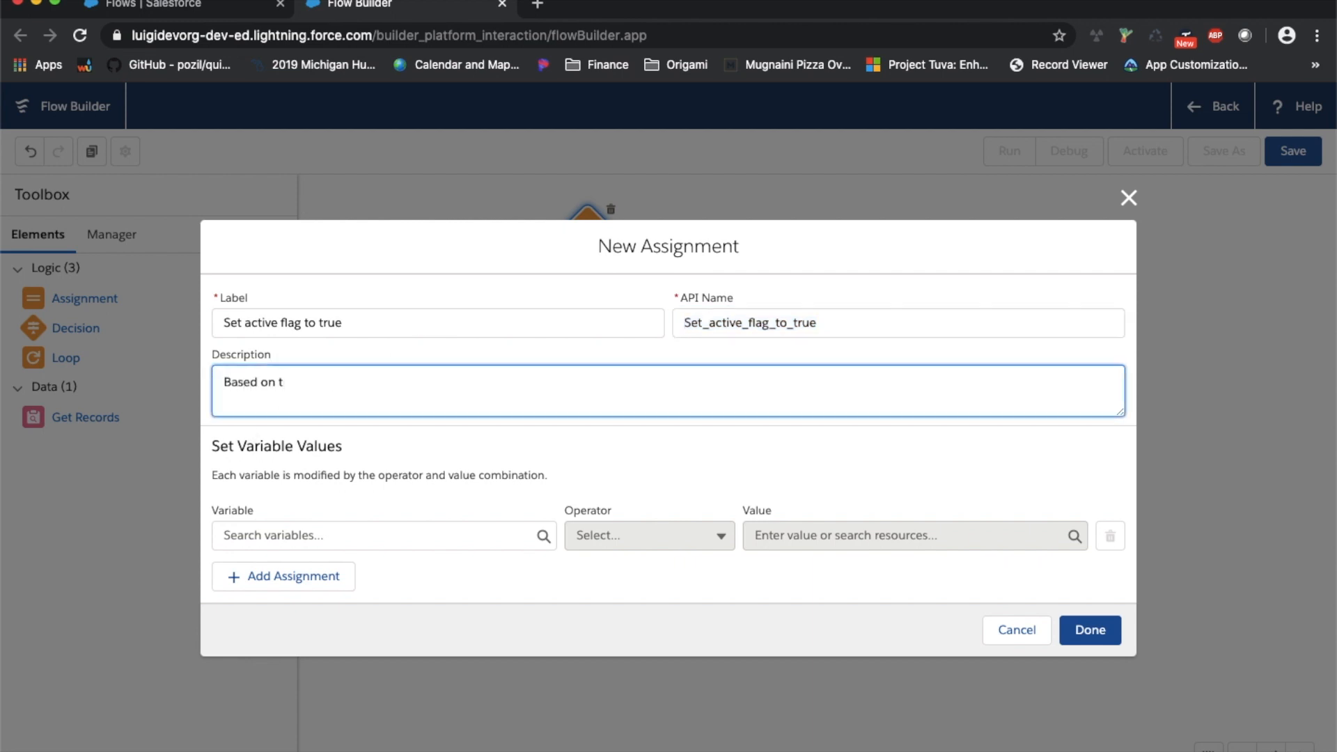
pyautogui.press('super+BackSpace')
pyautogui.write('setting the active flag to true based ')
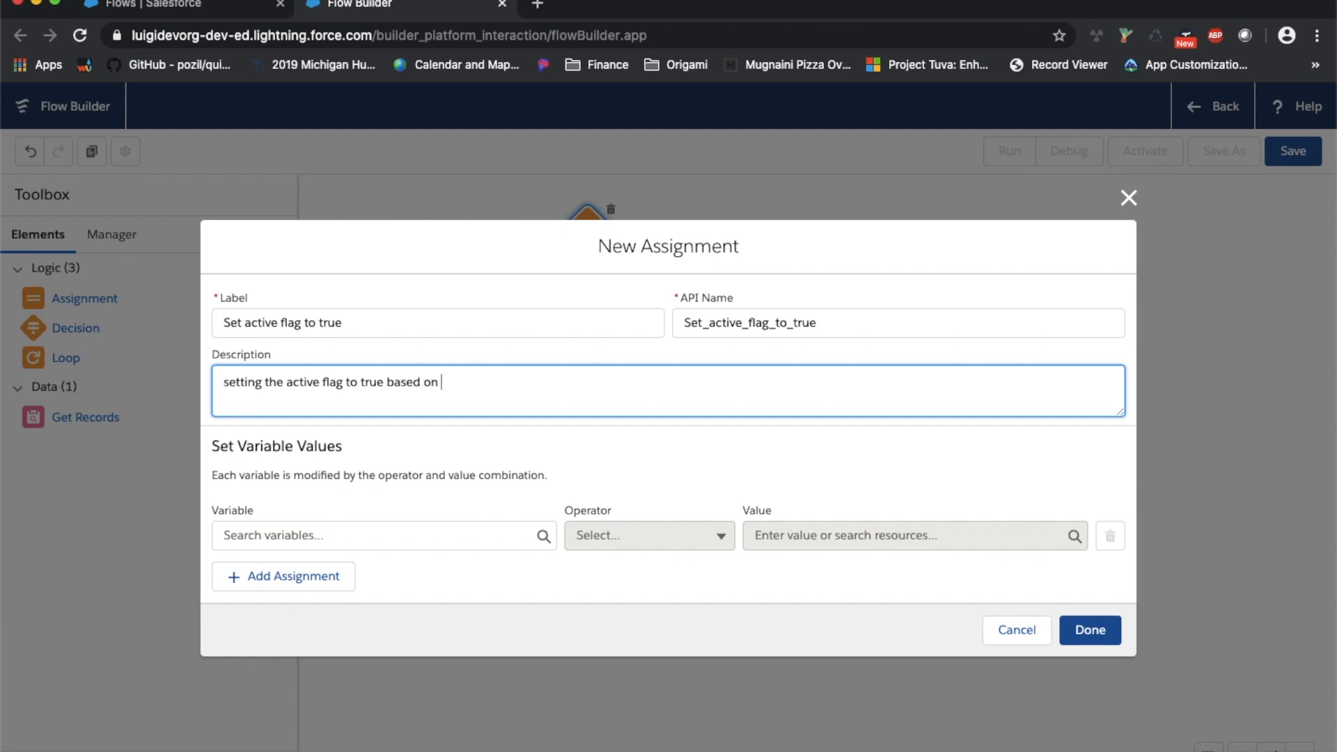
pyautogui.write('on the phone number field being filled out')
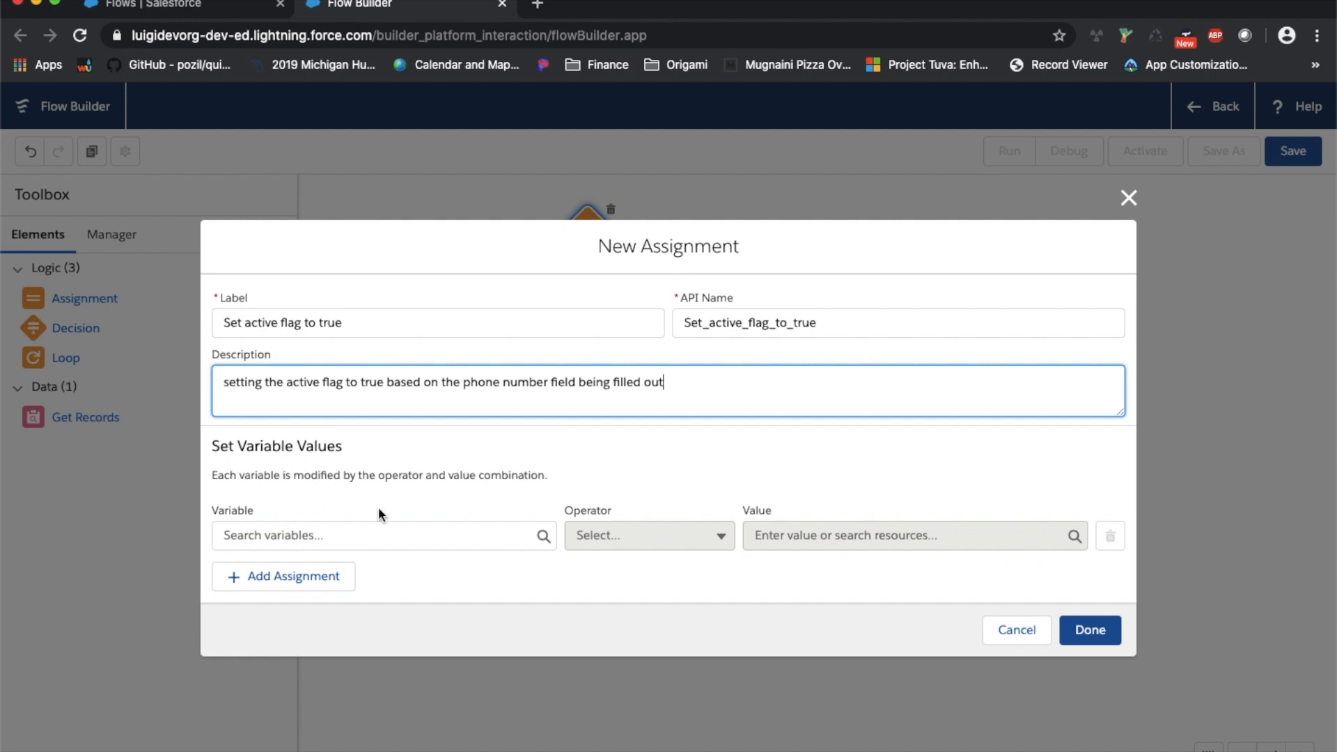
# Make the assignment set {!$Record.Active__c} Equals Yes and confirm it
pyautogui.click(330, 537)
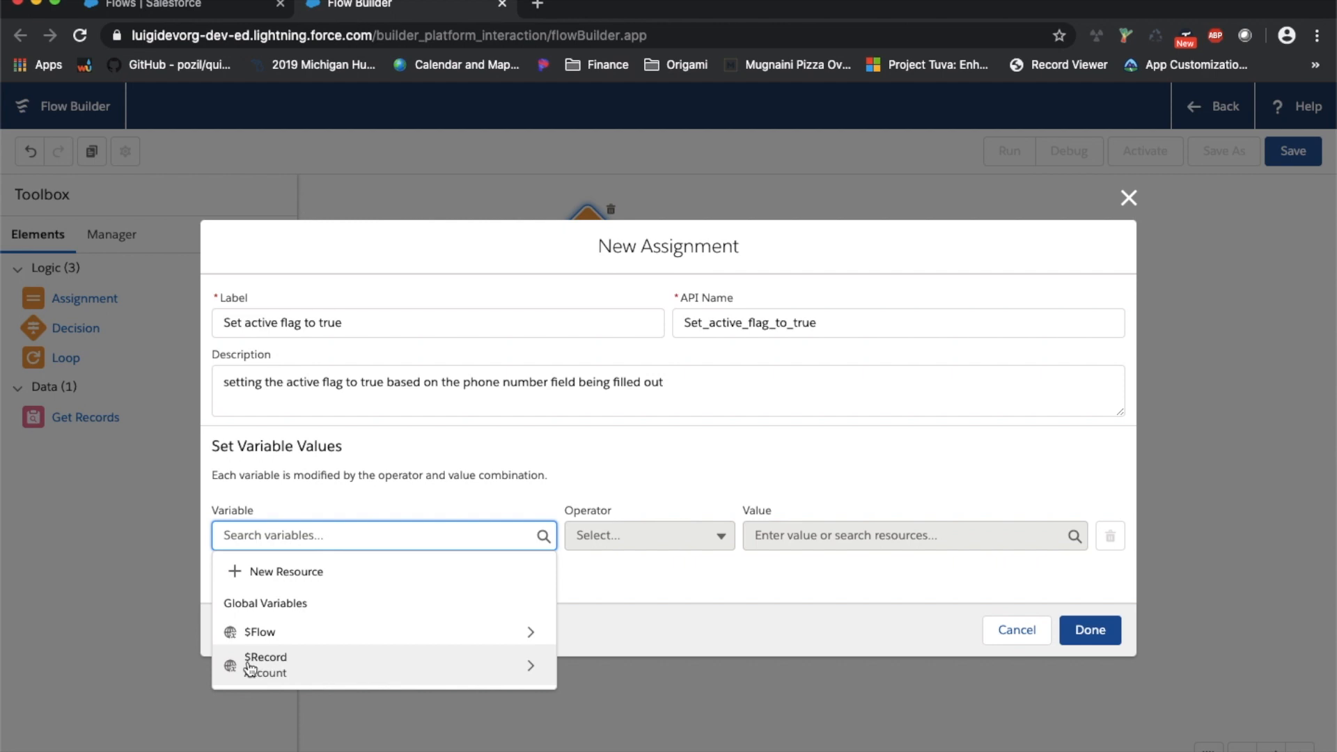
pyautogui.click(250, 665)
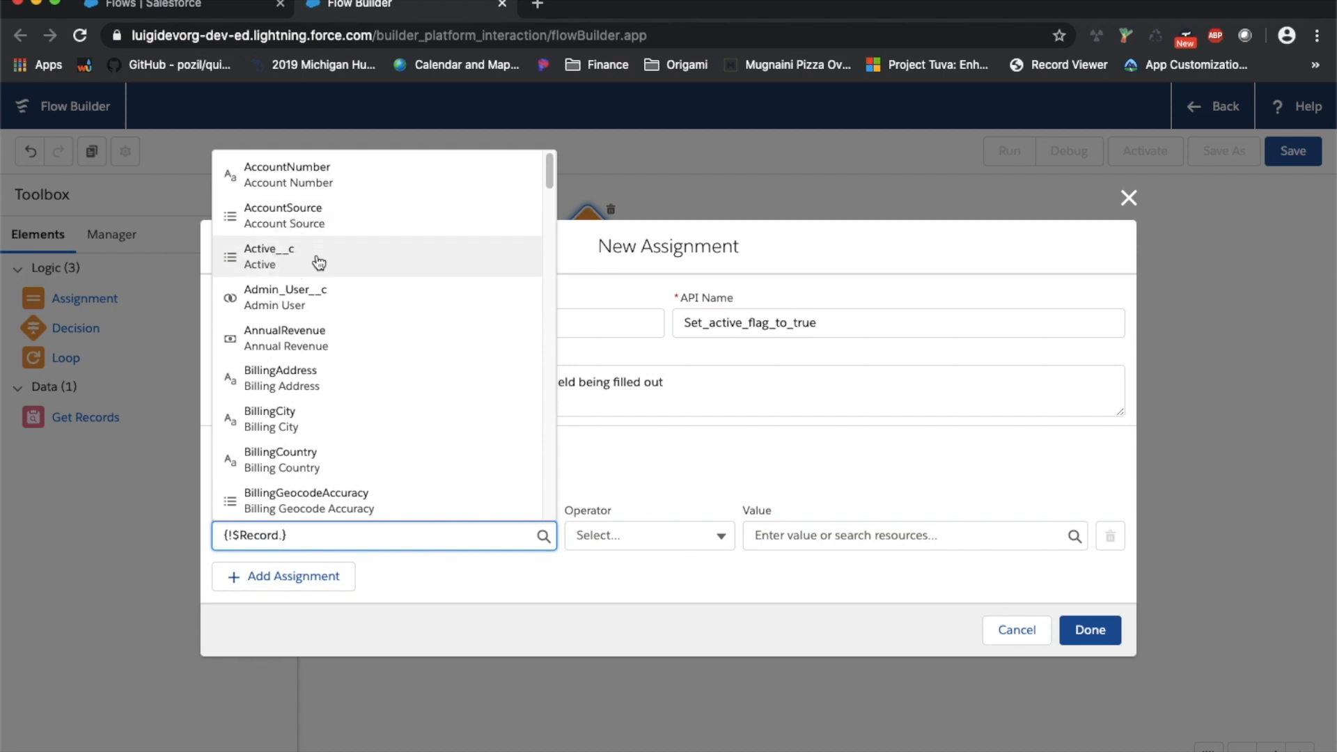
pyautogui.scroll(-3, 325, 351)
pyautogui.scroll(-10, 324, 350)
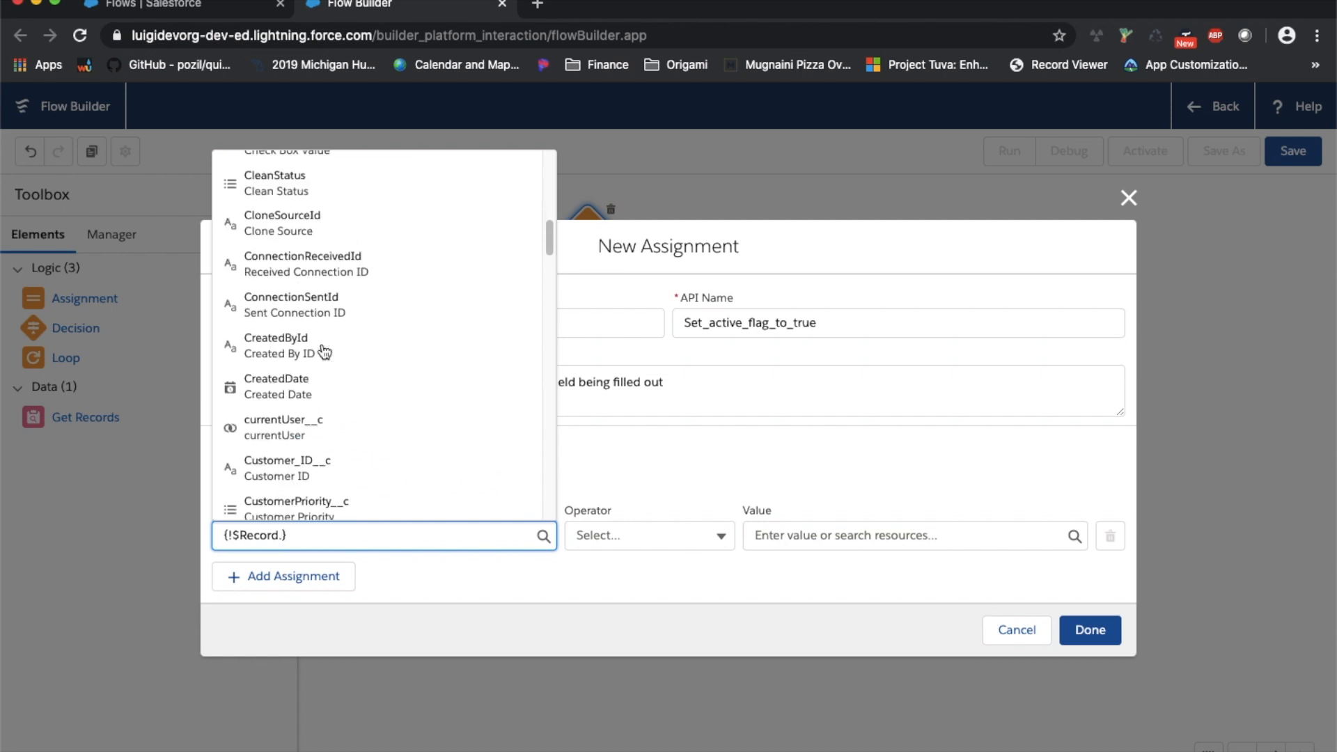
pyautogui.scroll(-1, 324, 351)
pyautogui.scroll(-1, 325, 350)
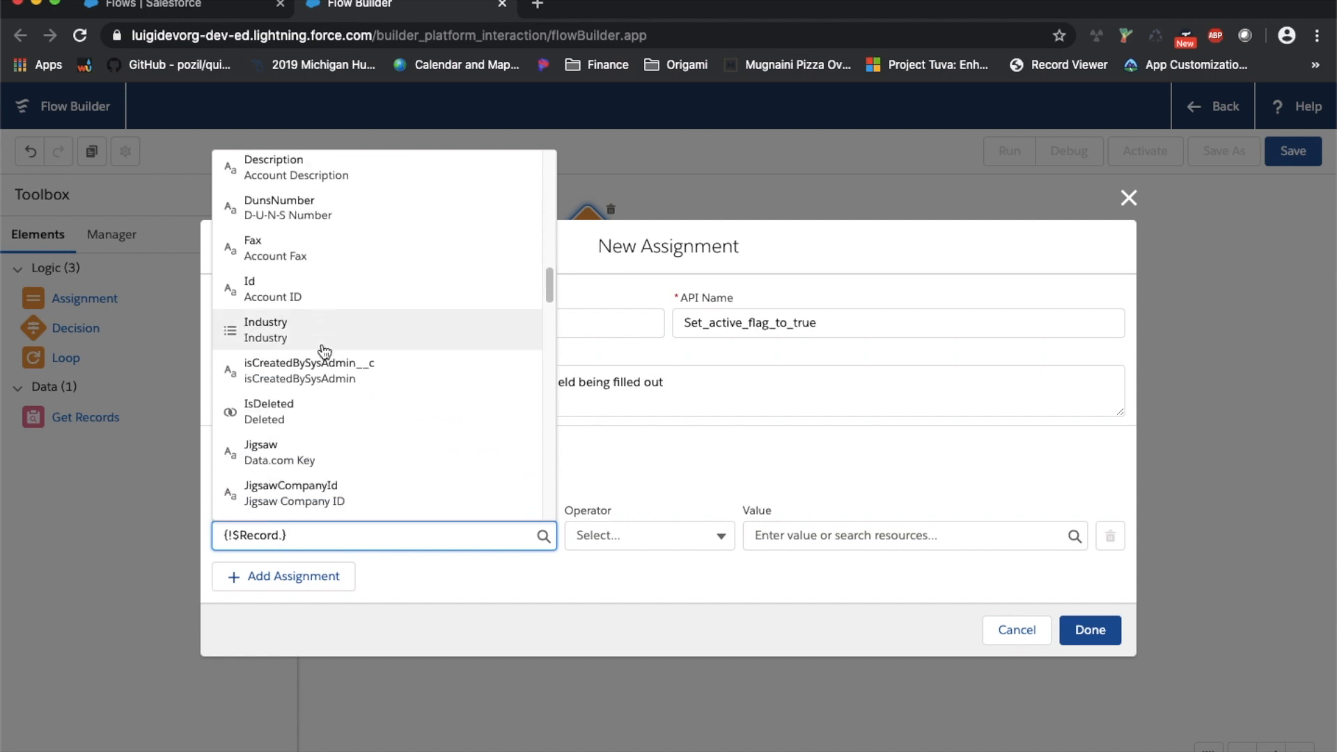
pyautogui.scroll(5, 324, 350)
pyautogui.scroll(5, 325, 350)
pyautogui.click(333, 260)
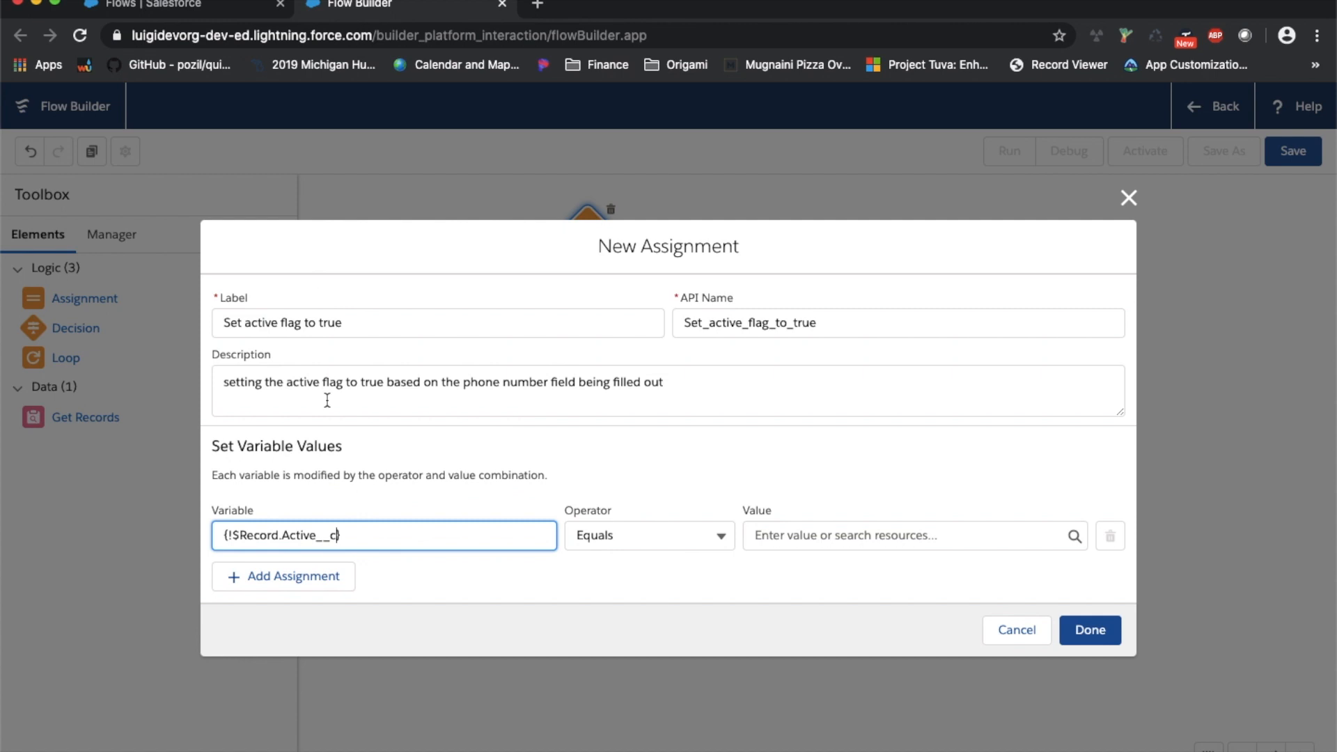
pyautogui.click(860, 539)
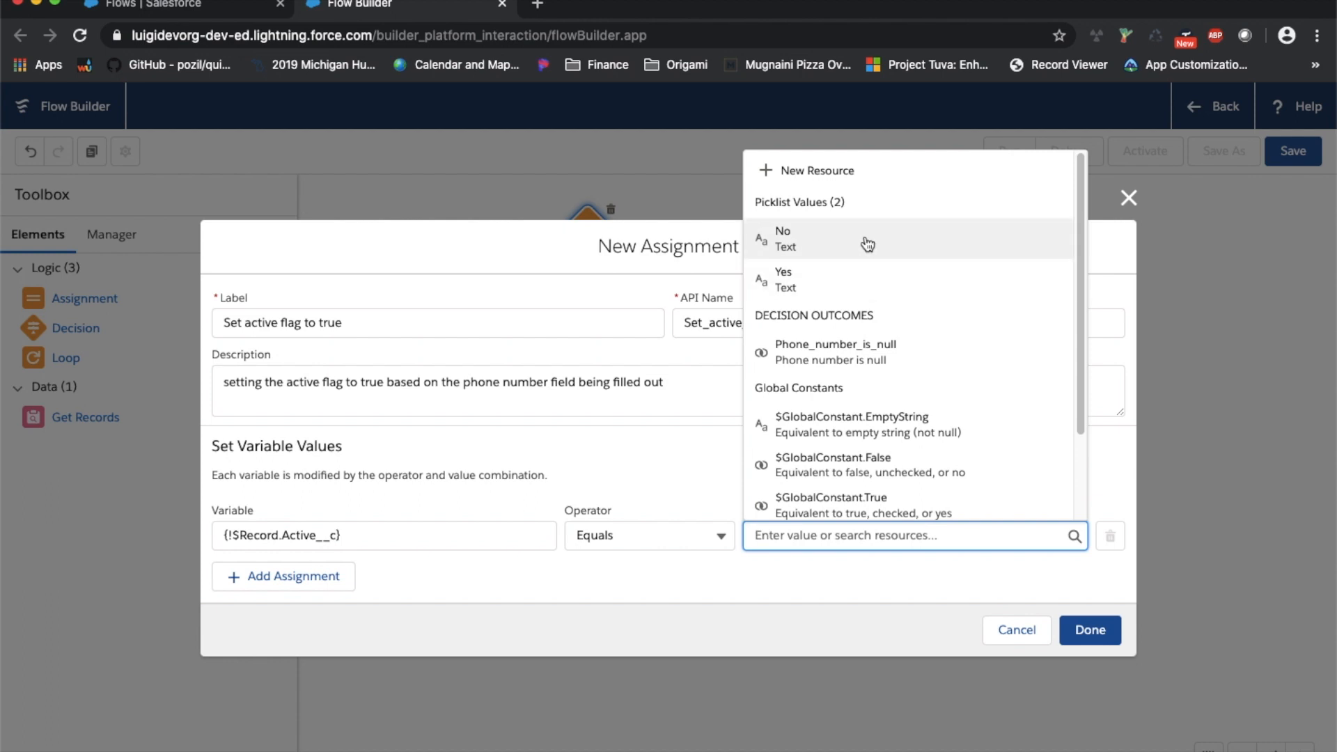
pyautogui.click(829, 282)
pyautogui.click(823, 596)
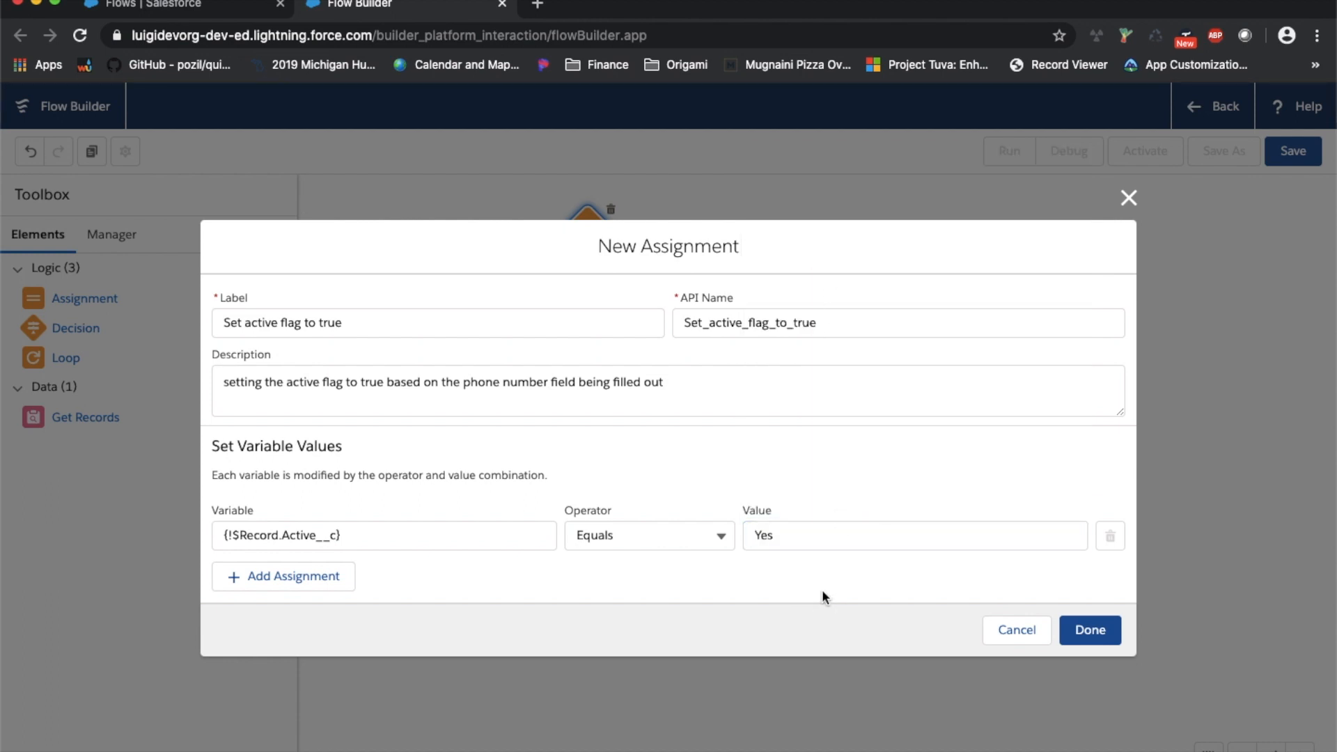
pyautogui.click(1091, 631)
# Move the true assignment up and reopen the Decision to review its outcomes
pyautogui.moveTo(913, 286); pyautogui.dragTo(907, 252)
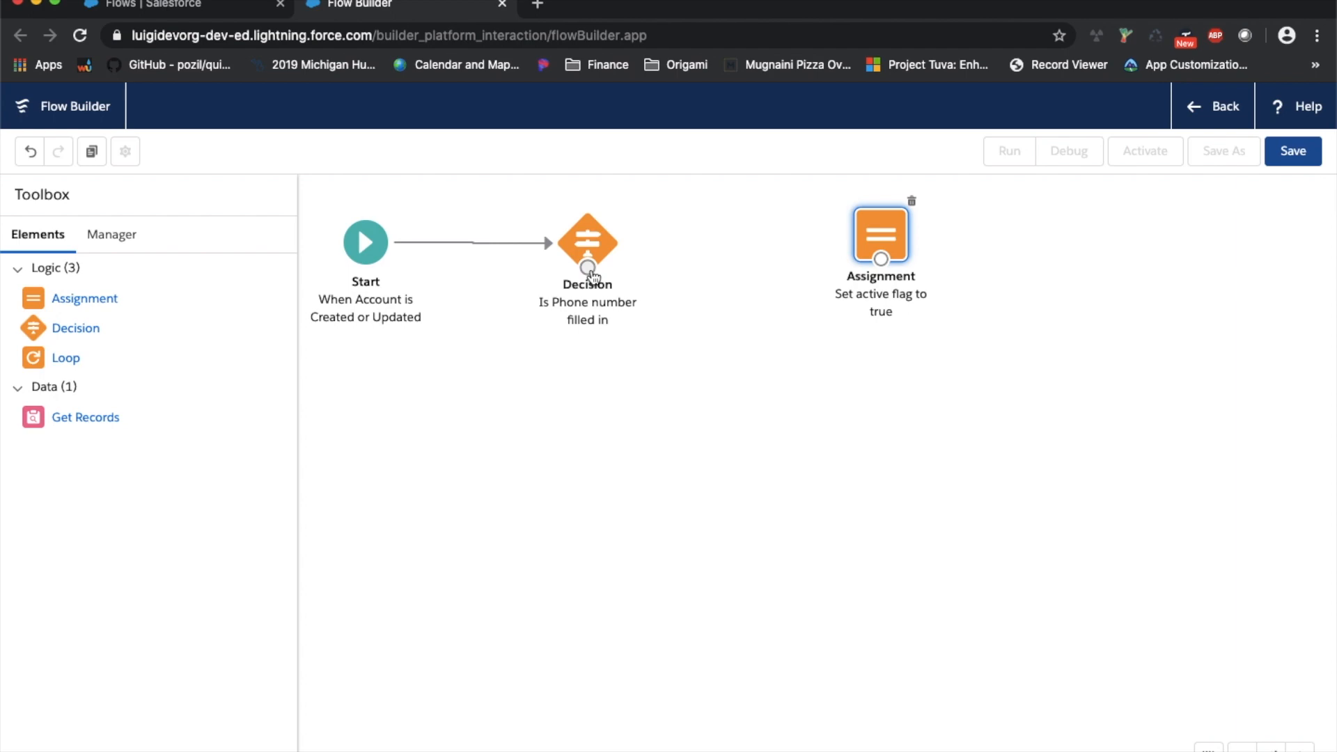
pyautogui.click(606, 260)
pyautogui.doubleClick(606, 260)
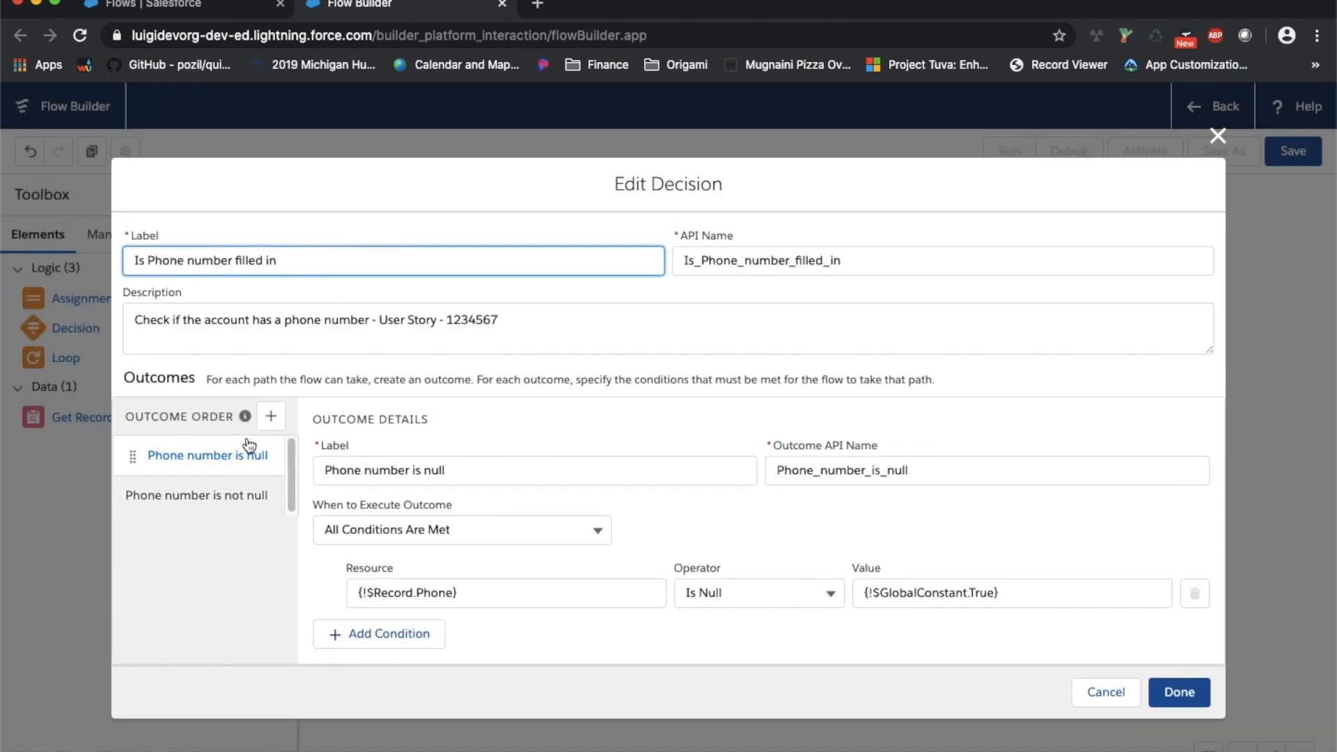
pyautogui.click(1179, 693)
# Link the Decision to 'Set active flag to true' through the 'Phone number is not null' outcome
pyautogui.moveTo(596, 273); pyautogui.dragTo(897, 273)
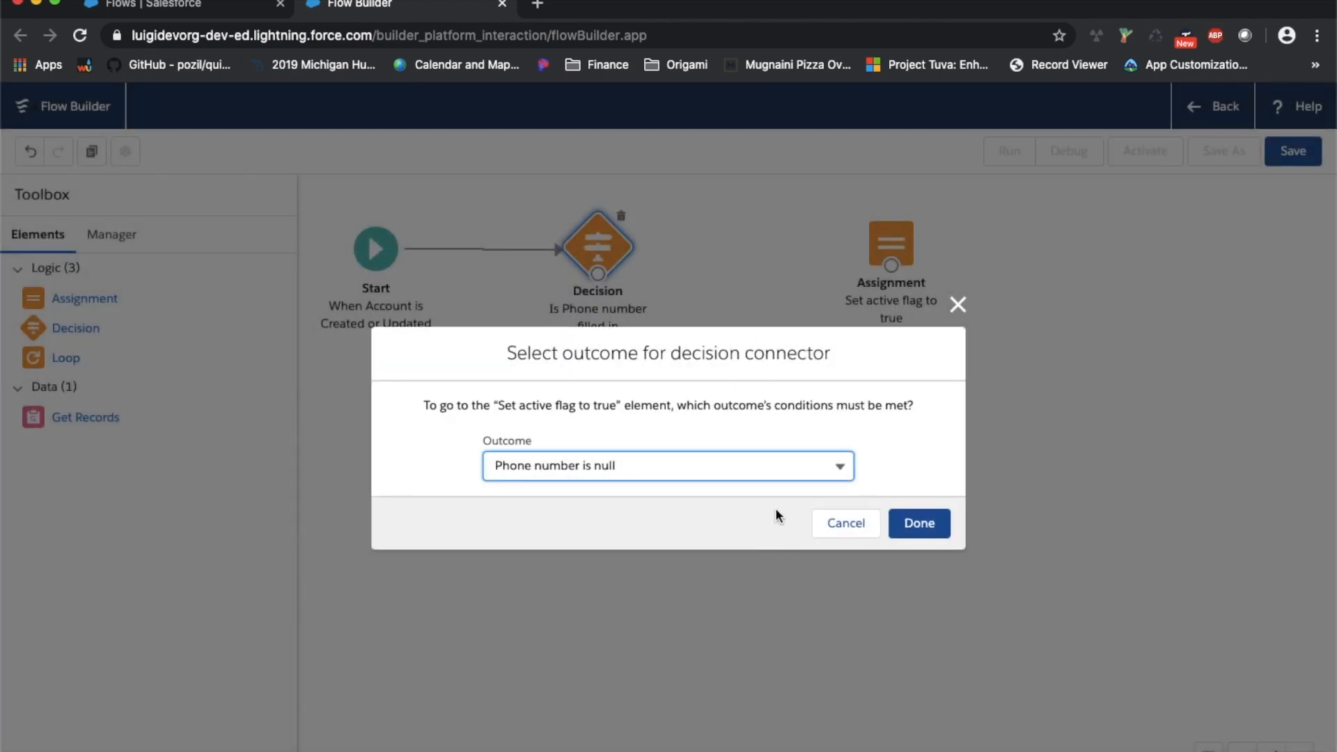
pyautogui.click(785, 477)
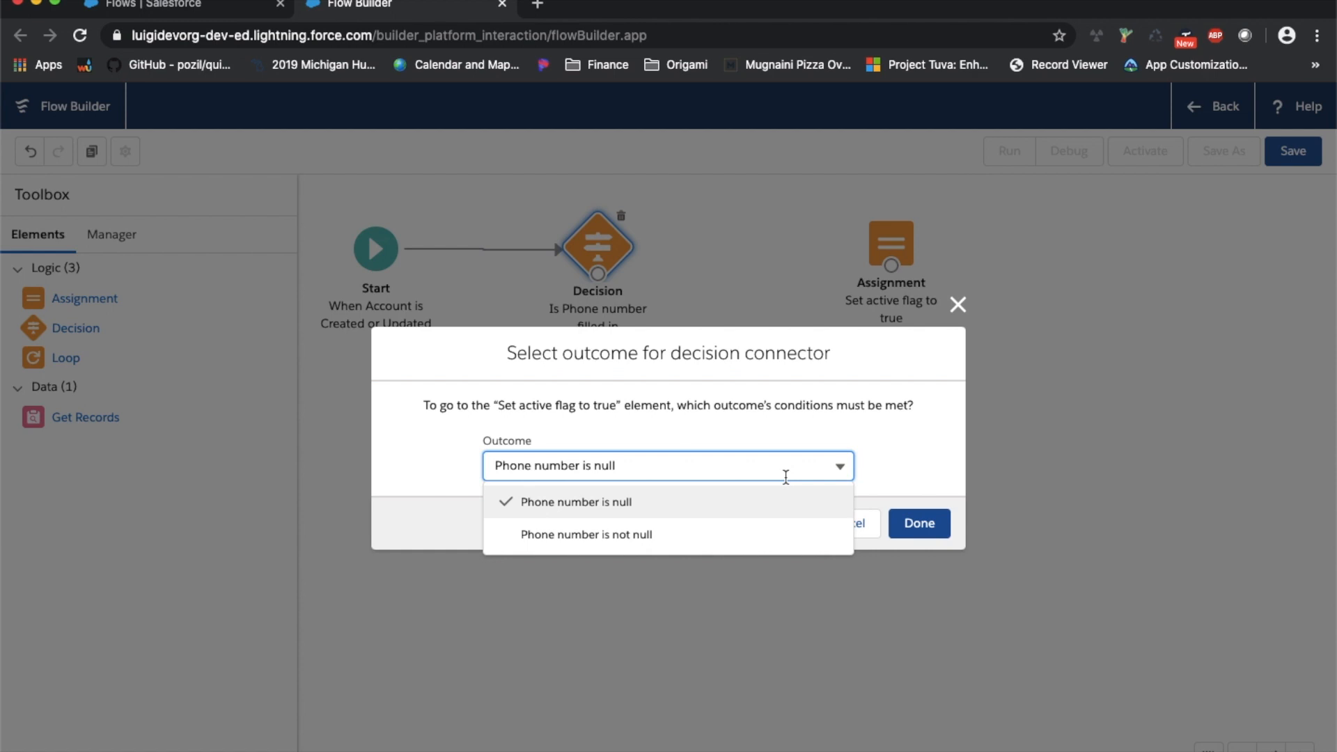
pyautogui.click(721, 536)
pyautogui.click(918, 524)
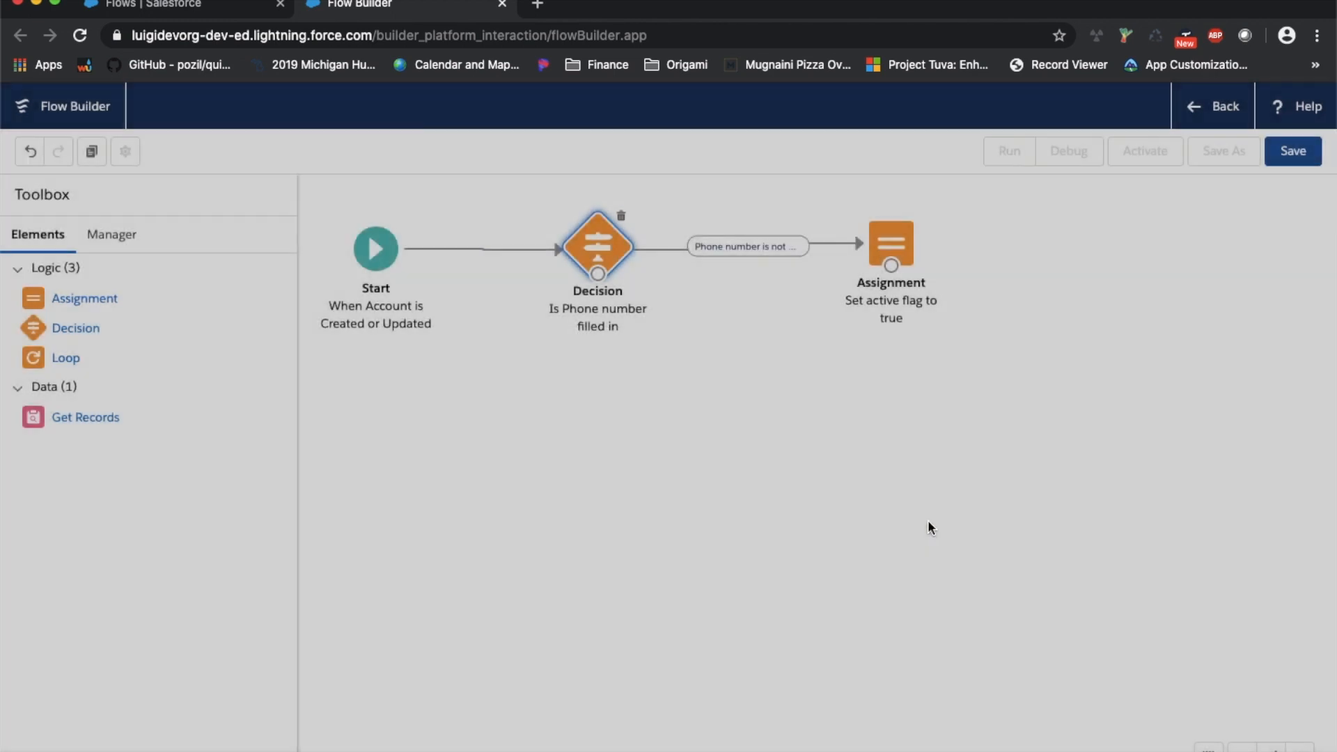
pyautogui.moveTo(872, 261); pyautogui.dragTo(996, 258)
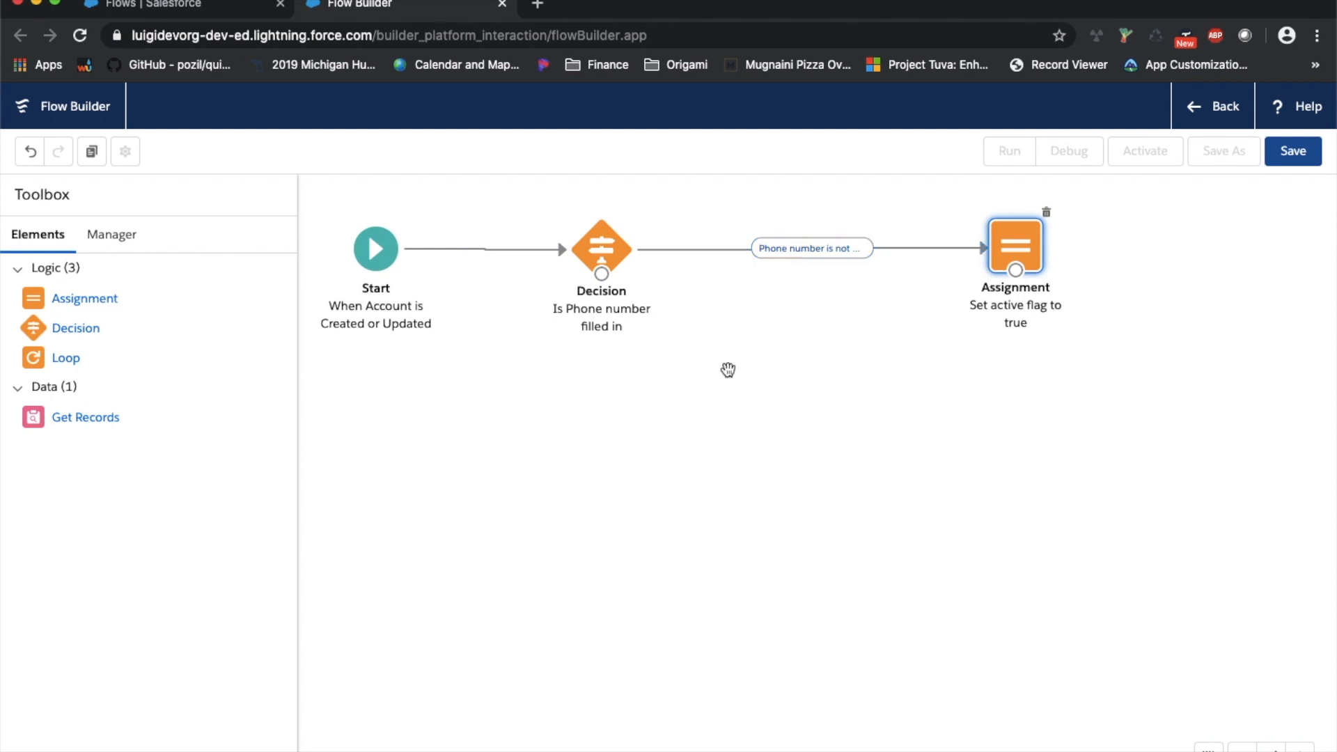
# Add an assignment 'Set active flag to no' described 'If phone number is blank, set active flag to no'
pyautogui.moveTo(56, 302); pyautogui.dragTo(931, 409)
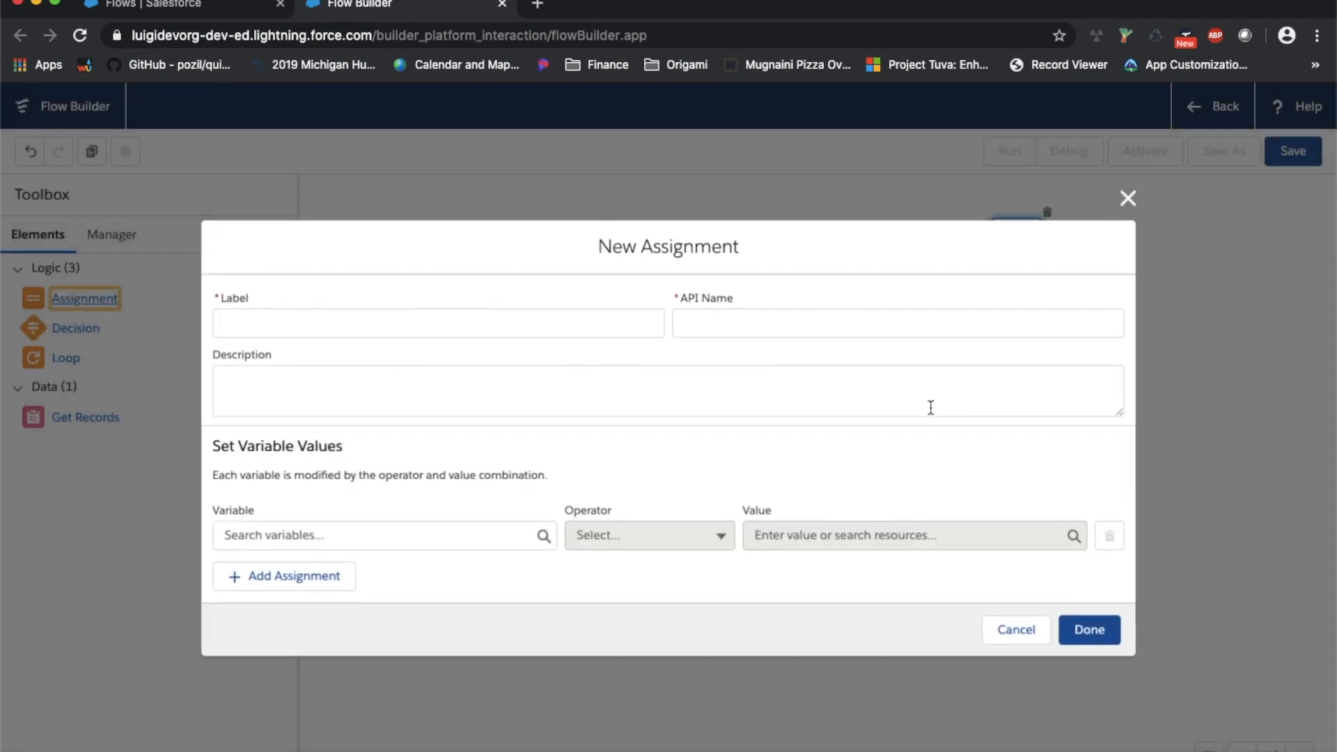
pyautogui.click(569, 329)
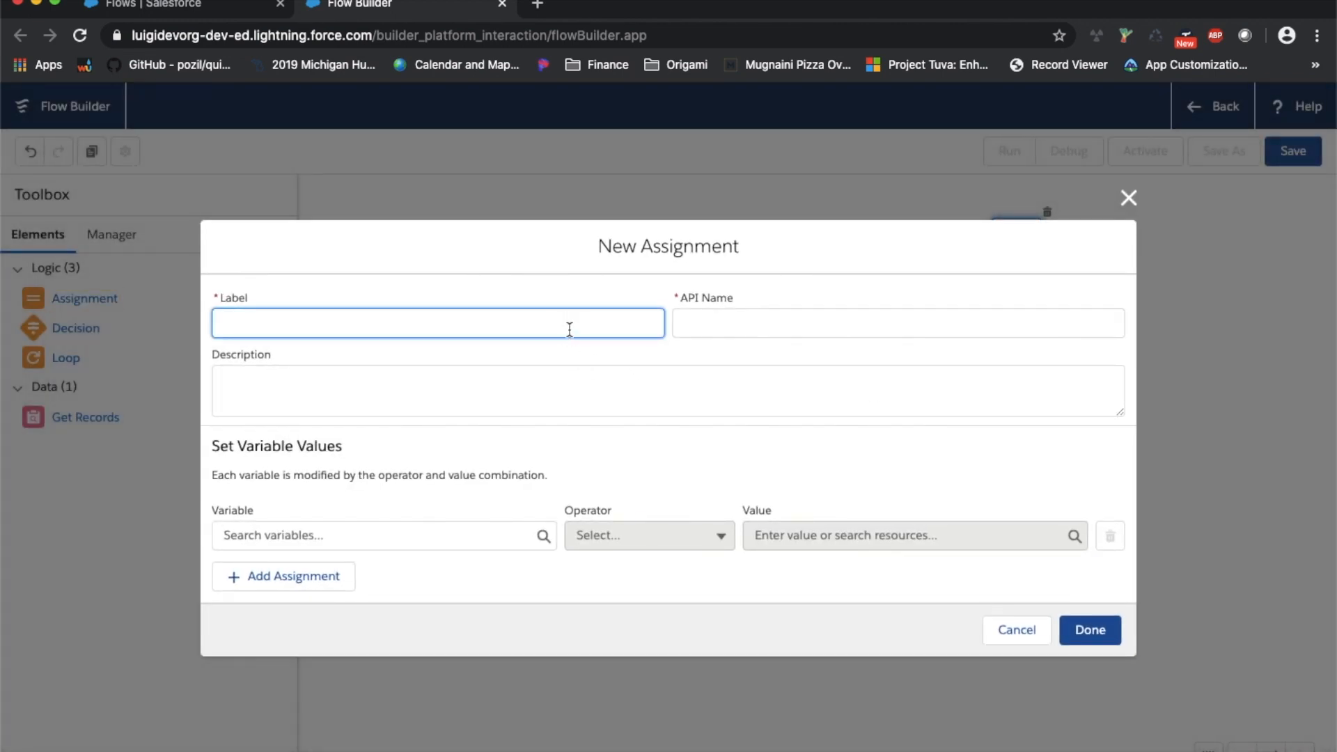
pyautogui.write('Set active flag to no')
pyautogui.press('Tab')
pyautogui.click(453, 394)
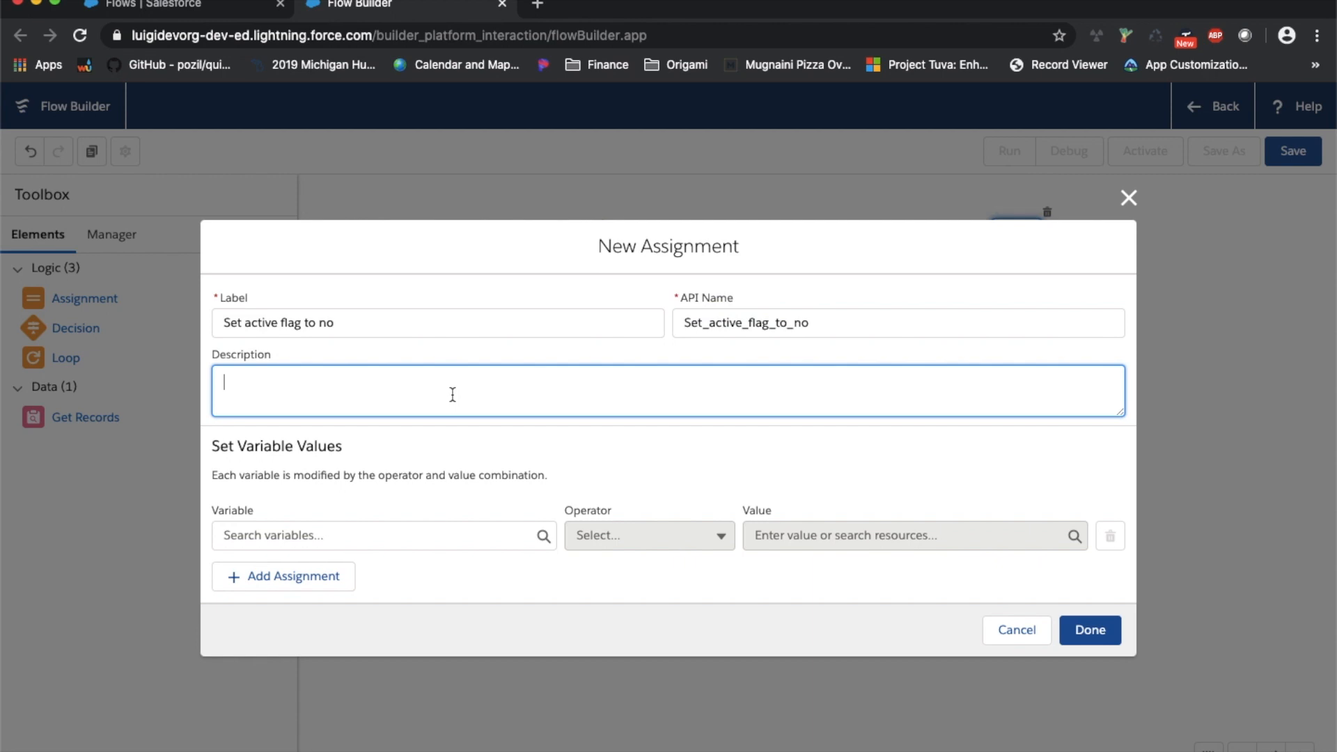
pyautogui.write('If phone number is b')
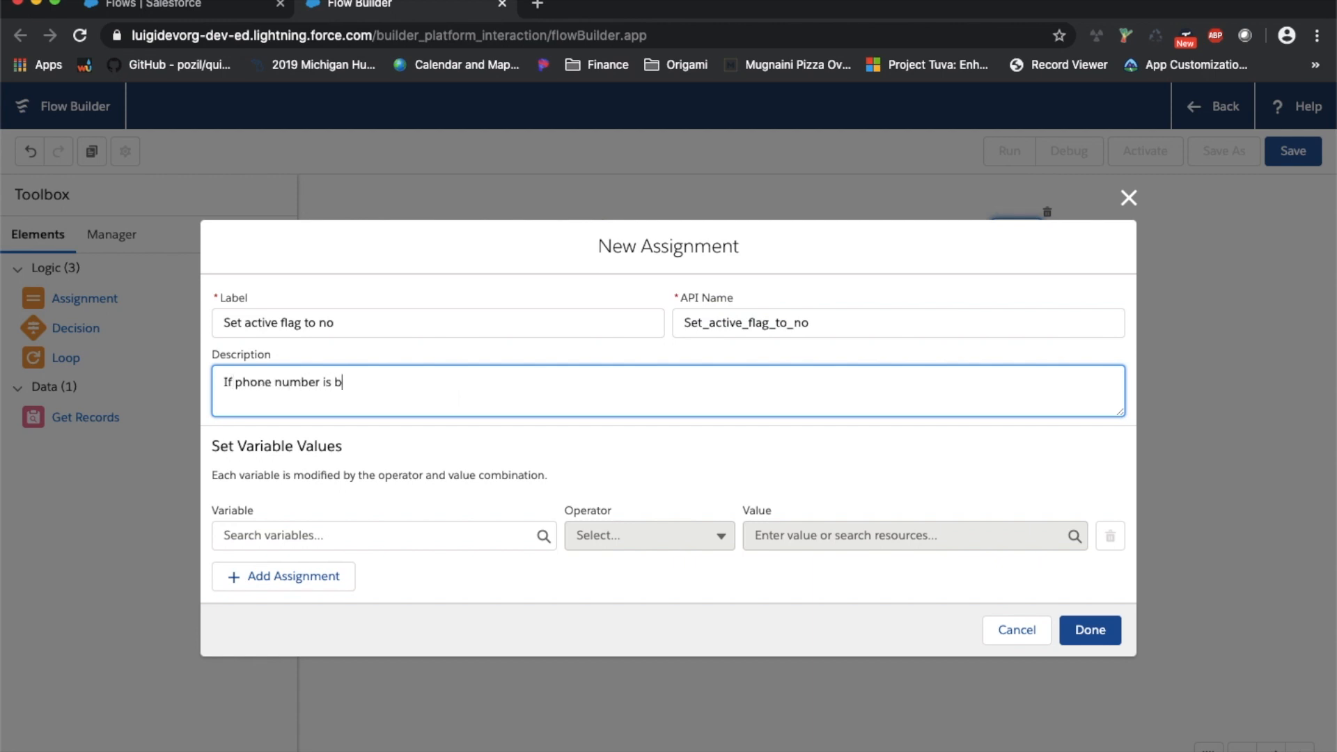
pyautogui.write('lank, set active flag to no')
# Make the assignment set {!$Record.Active__c} Equals No and confirm it
pyautogui.click(351, 535)
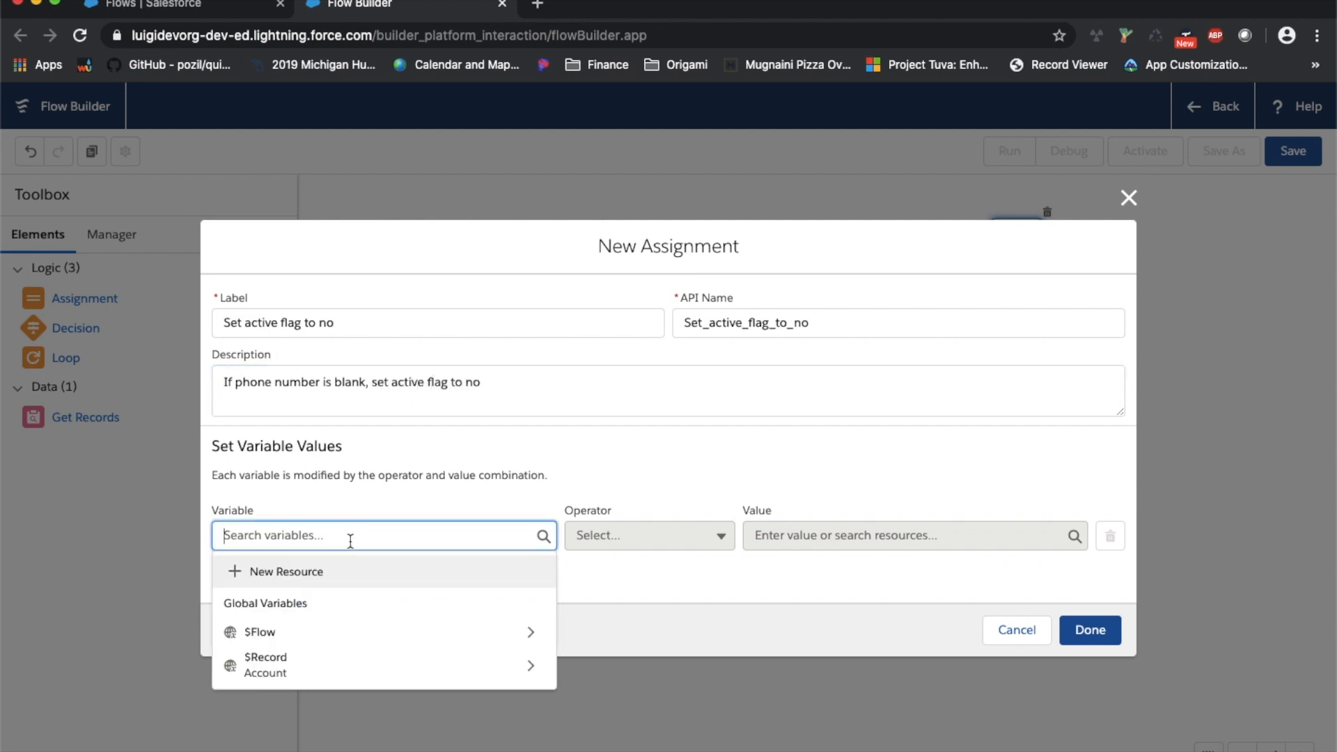
pyautogui.click(278, 660)
pyautogui.click(293, 260)
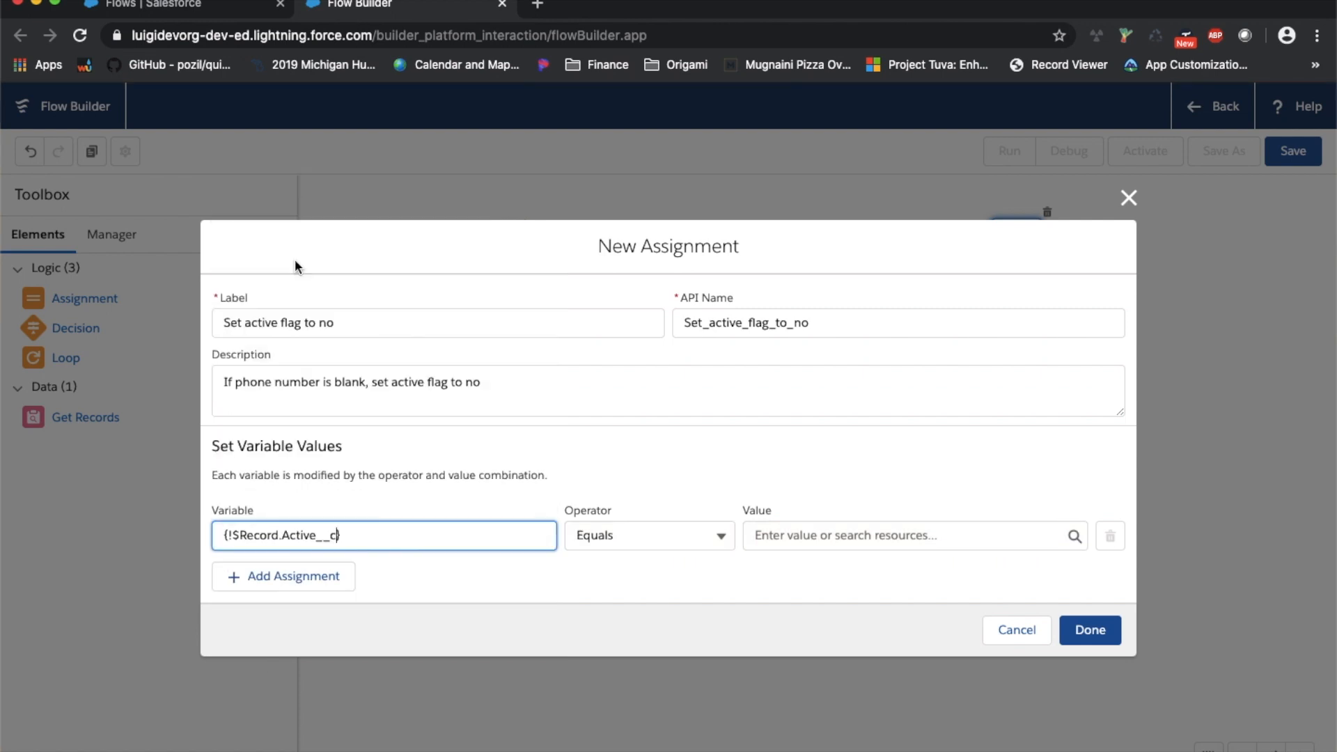
pyautogui.click(800, 534)
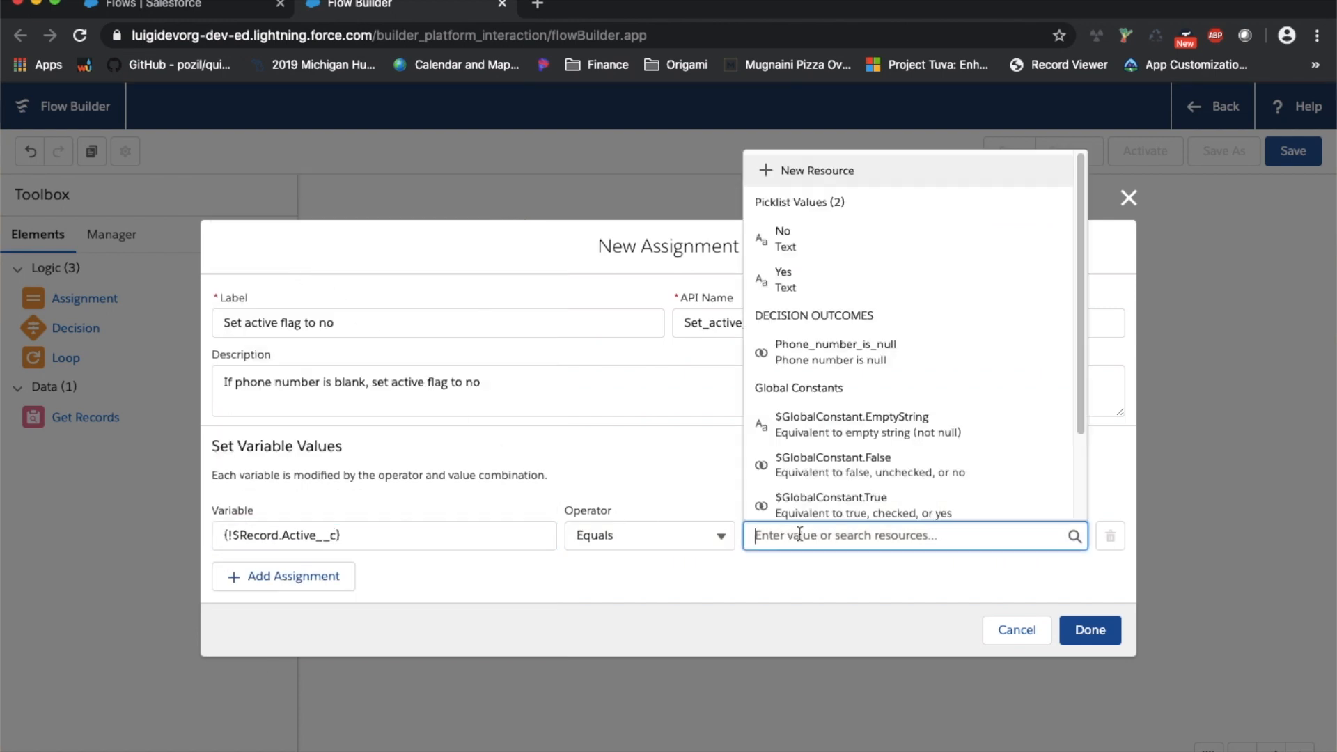
pyautogui.click(839, 250)
pyautogui.click(1084, 640)
# Connect the Decision to 'Set active flag to no' via 'Phone number is null' and tidy the nodes
pyautogui.moveTo(965, 414); pyautogui.dragTo(1039, 400)
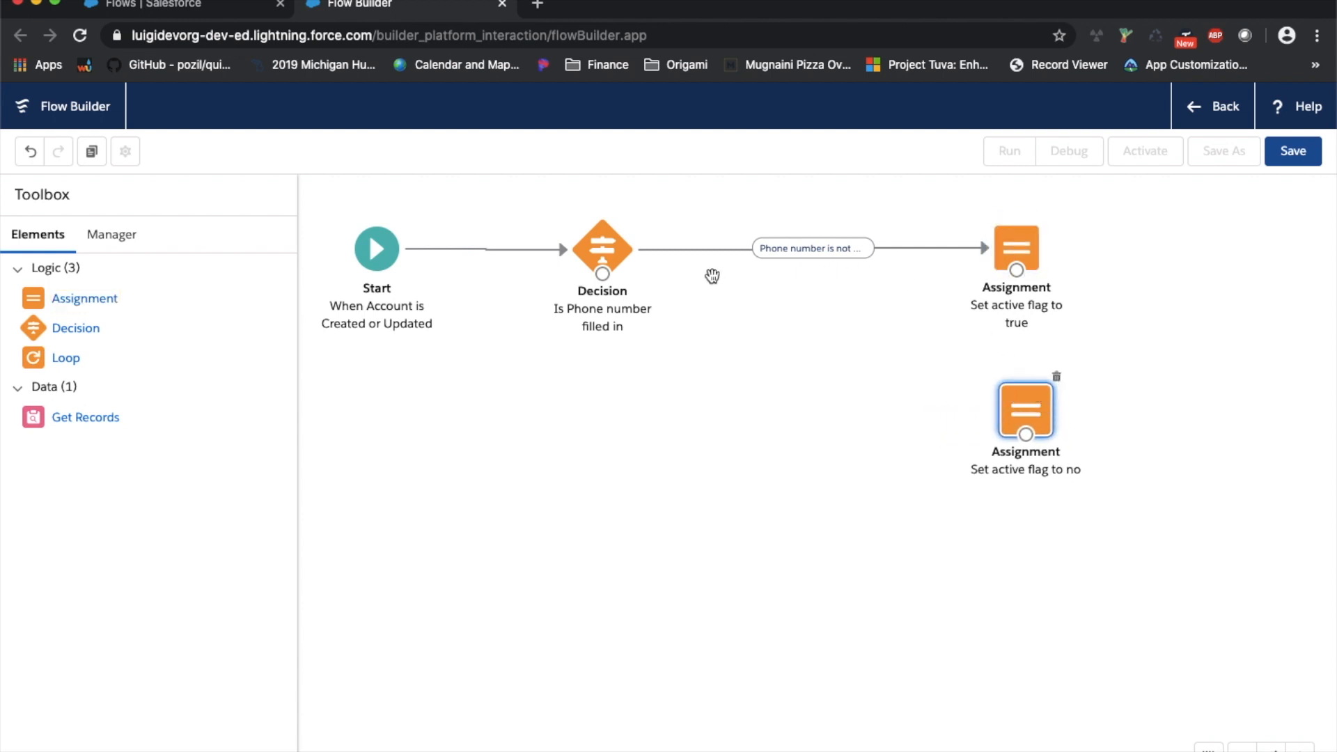
pyautogui.moveTo(602, 278); pyautogui.dragTo(1026, 411)
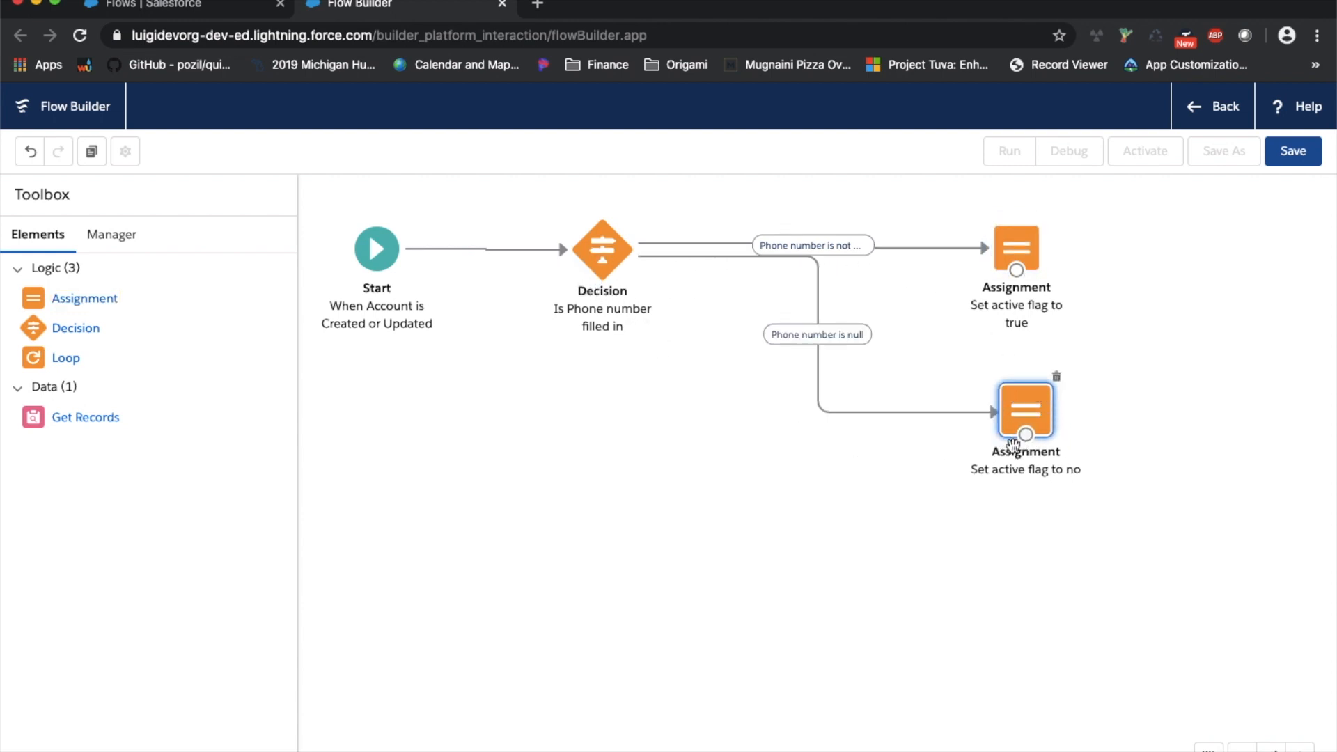
pyautogui.moveTo(1024, 260)
pyautogui.mouseDown()
pyautogui.moveTo(1040, 233)
pyautogui.moveTo(1087, 234)
pyautogui.moveTo(1004, 234)
pyautogui.moveTo(1021, 242)
pyautogui.mouseUp()
pyautogui.moveTo(1024, 411); pyautogui.dragTo(995, 361)
pyautogui.moveTo(616, 257); pyautogui.dragTo(606, 257)
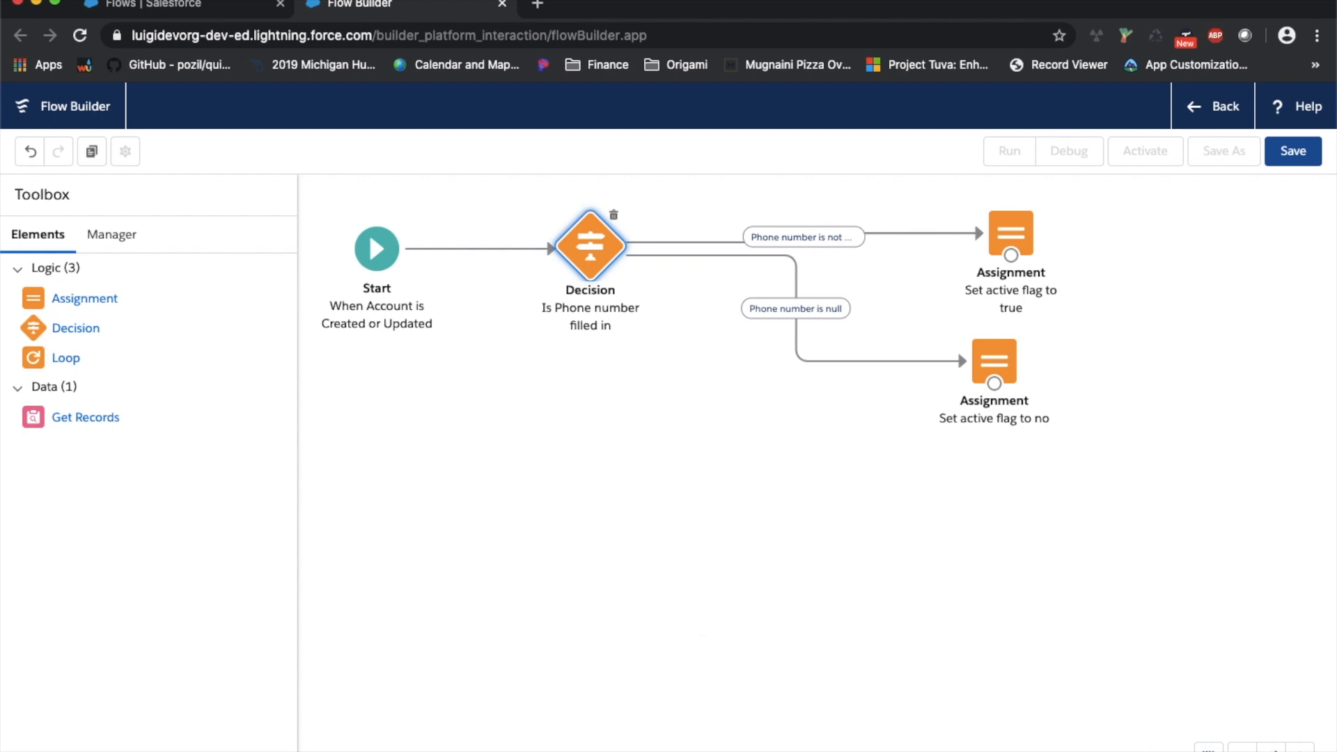
# Shift the whole flow down-right and pull both assignments closer to the Decision
pyautogui.moveTo(1189, 673); pyautogui.dragTo(328, 173)
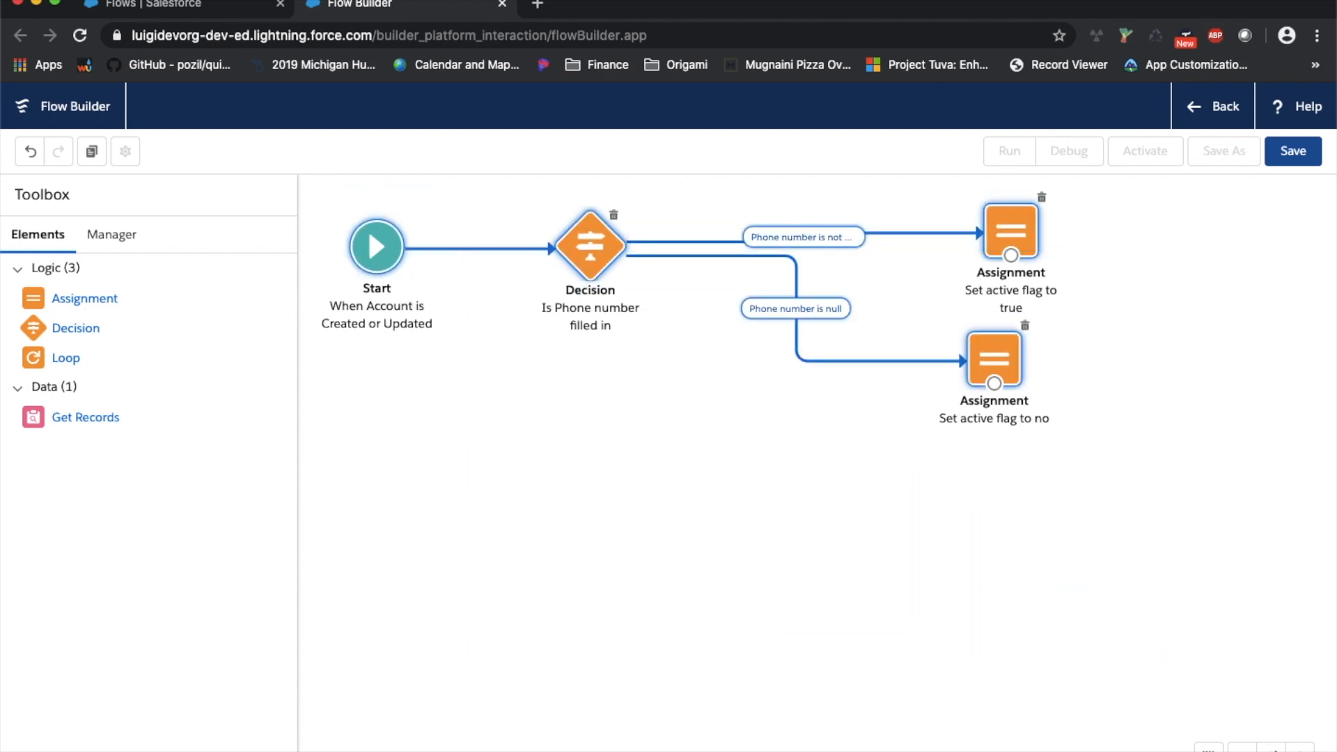
pyautogui.moveTo(594, 249); pyautogui.dragTo(631, 402)
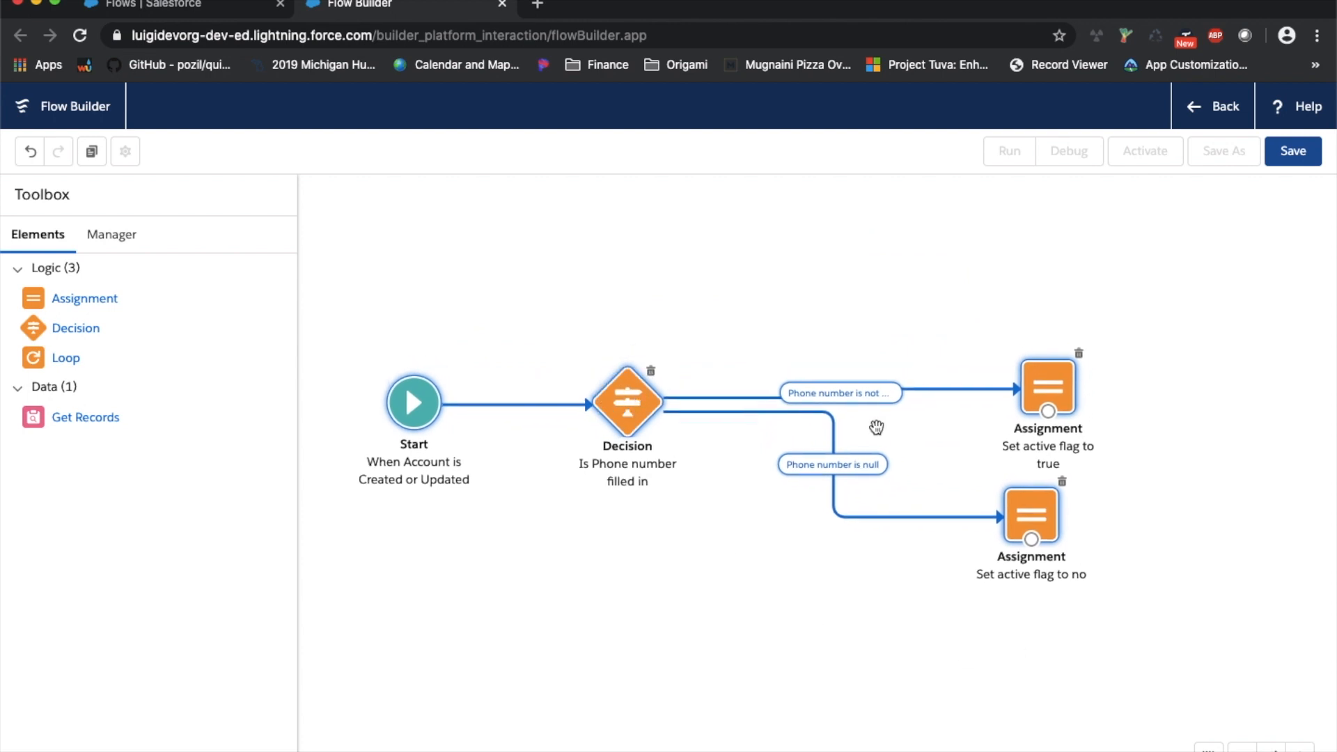
pyautogui.click(866, 618)
pyautogui.moveTo(1209, 640); pyautogui.dragTo(906, 285)
pyautogui.moveTo(1046, 385); pyautogui.dragTo(873, 347)
pyautogui.moveTo(853, 483); pyautogui.dragTo(880, 499)
pyautogui.click(928, 482)
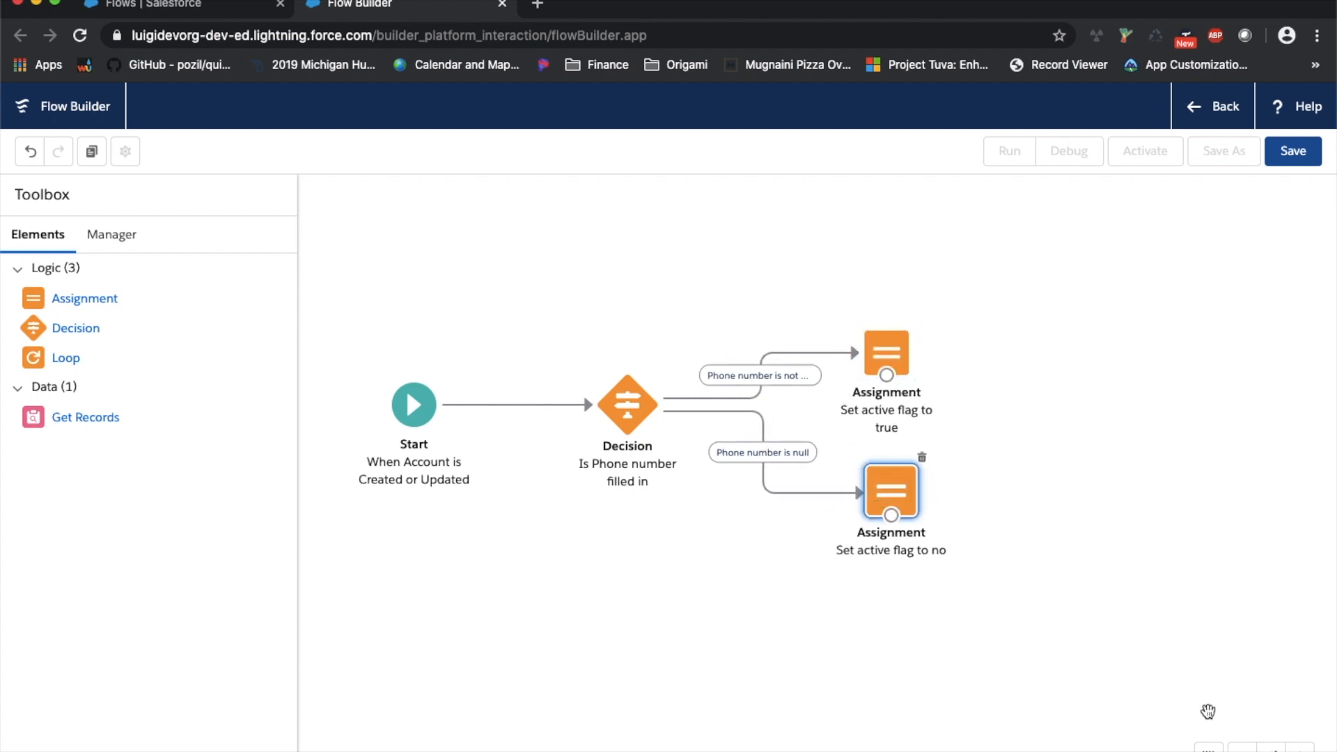
# Centre the flow and adjust zoom and pan so the whole flow is visible
pyautogui.click(1209, 748)
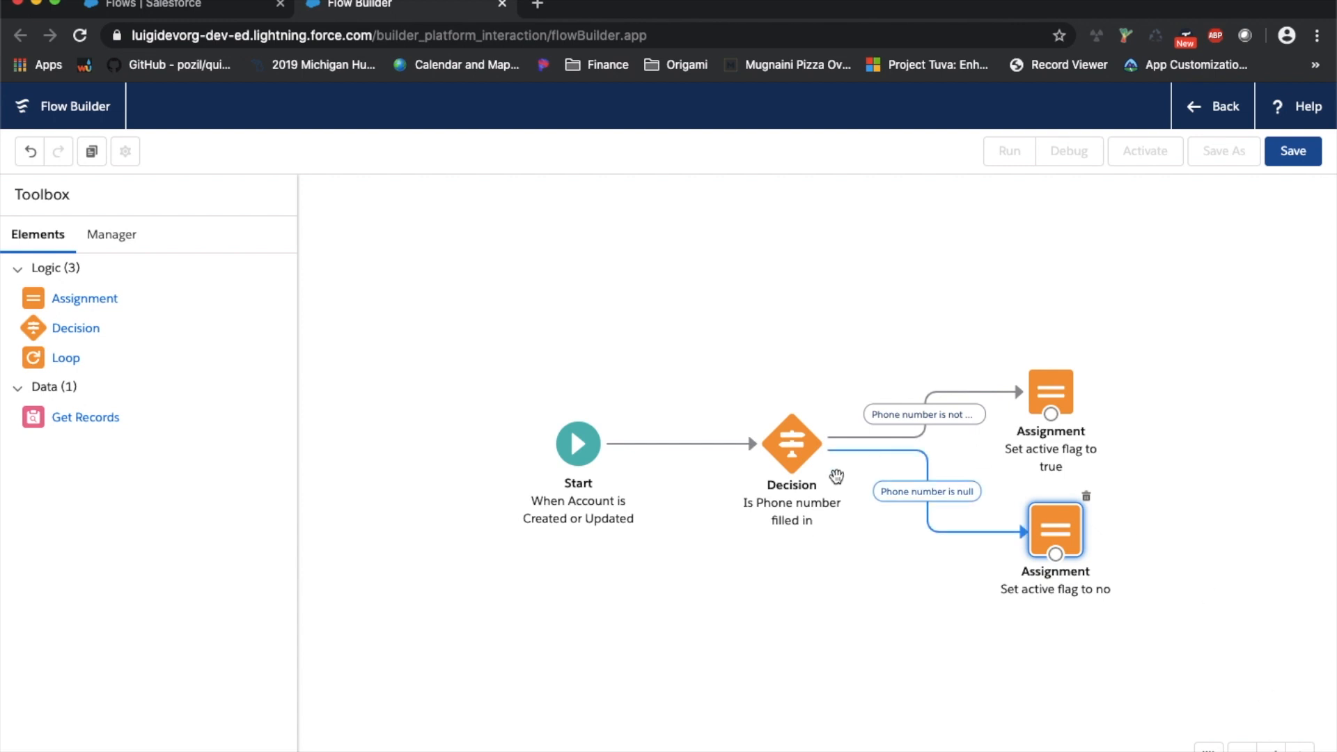
pyautogui.click(1240, 749)
pyautogui.click(1239, 750)
pyautogui.click(1240, 750)
pyautogui.click(1240, 749)
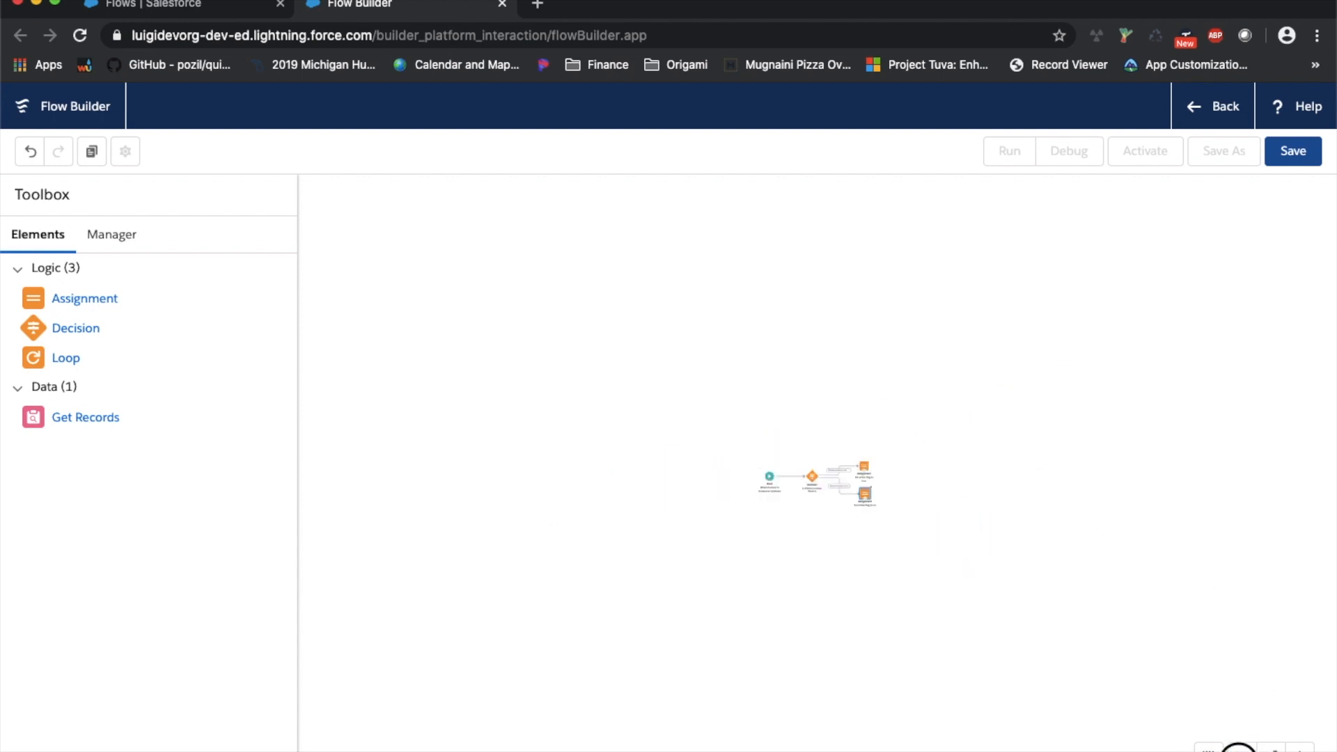
pyautogui.moveTo(1058, 627); pyautogui.dragTo(815, 531)
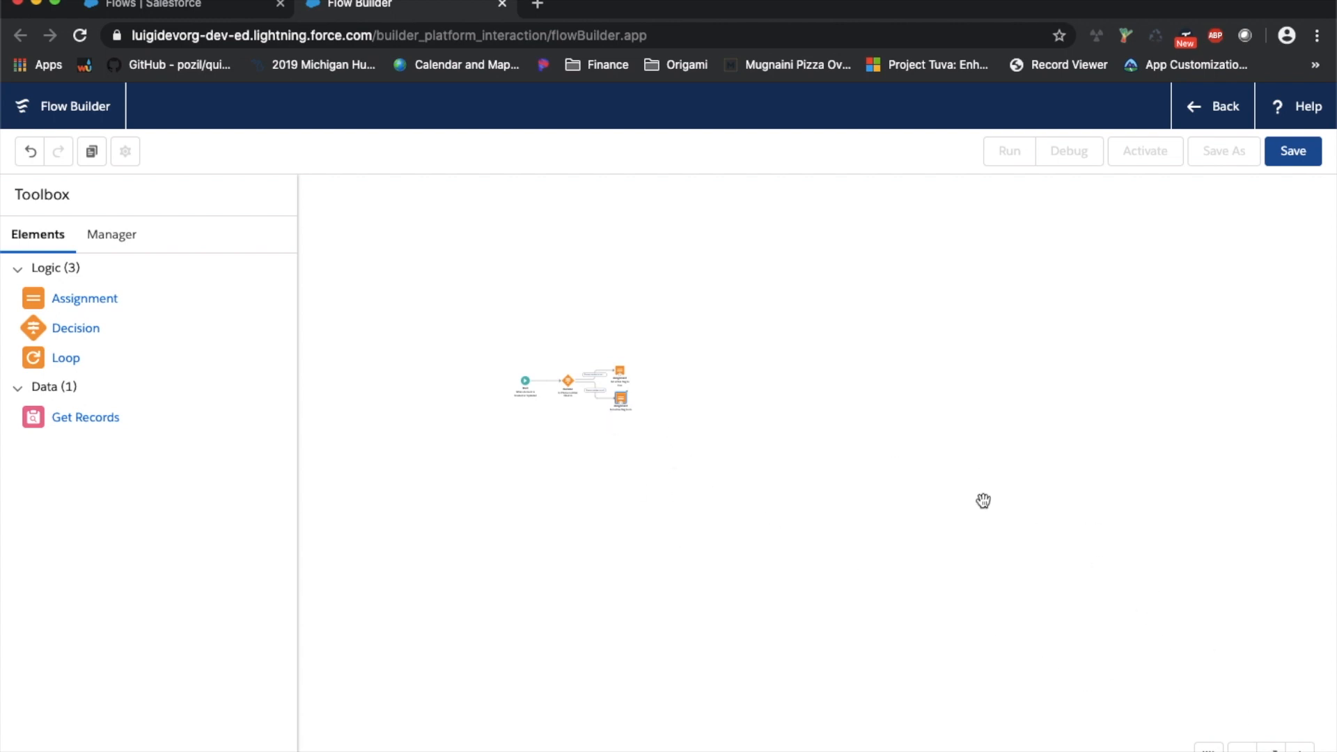
pyautogui.moveTo(711, 427); pyautogui.dragTo(961, 507)
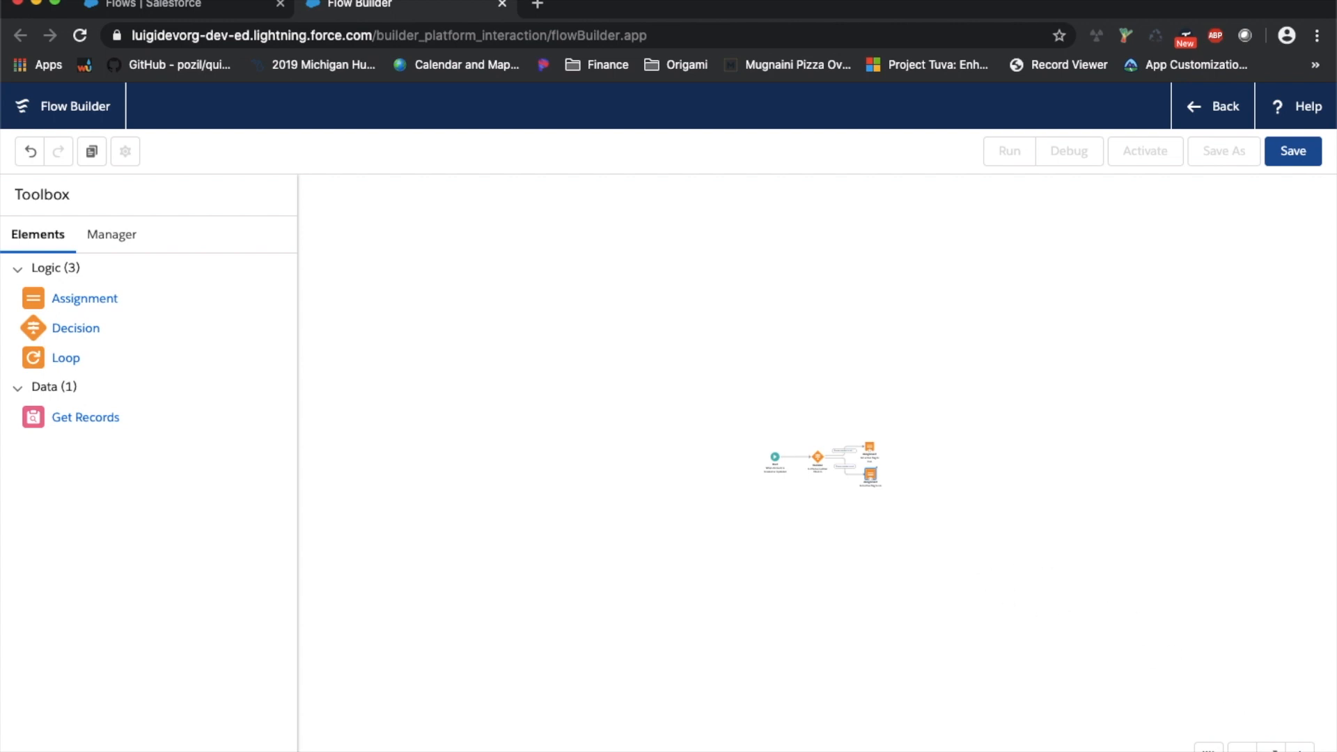
pyautogui.click(1306, 751)
pyautogui.click(1306, 751)
pyautogui.click(1306, 751)
pyautogui.click(1306, 751)
pyautogui.moveTo(1175, 659); pyautogui.dragTo(1061, 671)
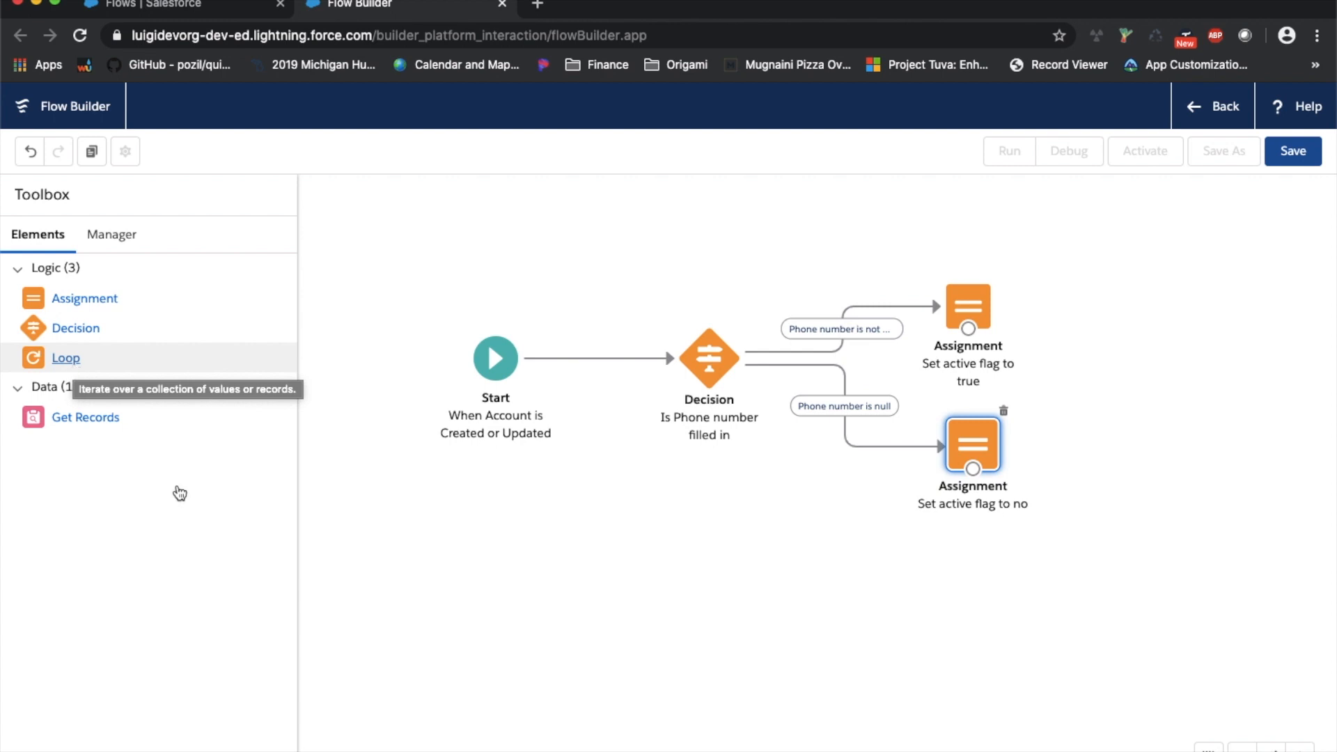
# Review the phone-number decision and its Phone_number_is_null outcome in the Manager list, then start saving the flow
pyautogui.click(122, 238)
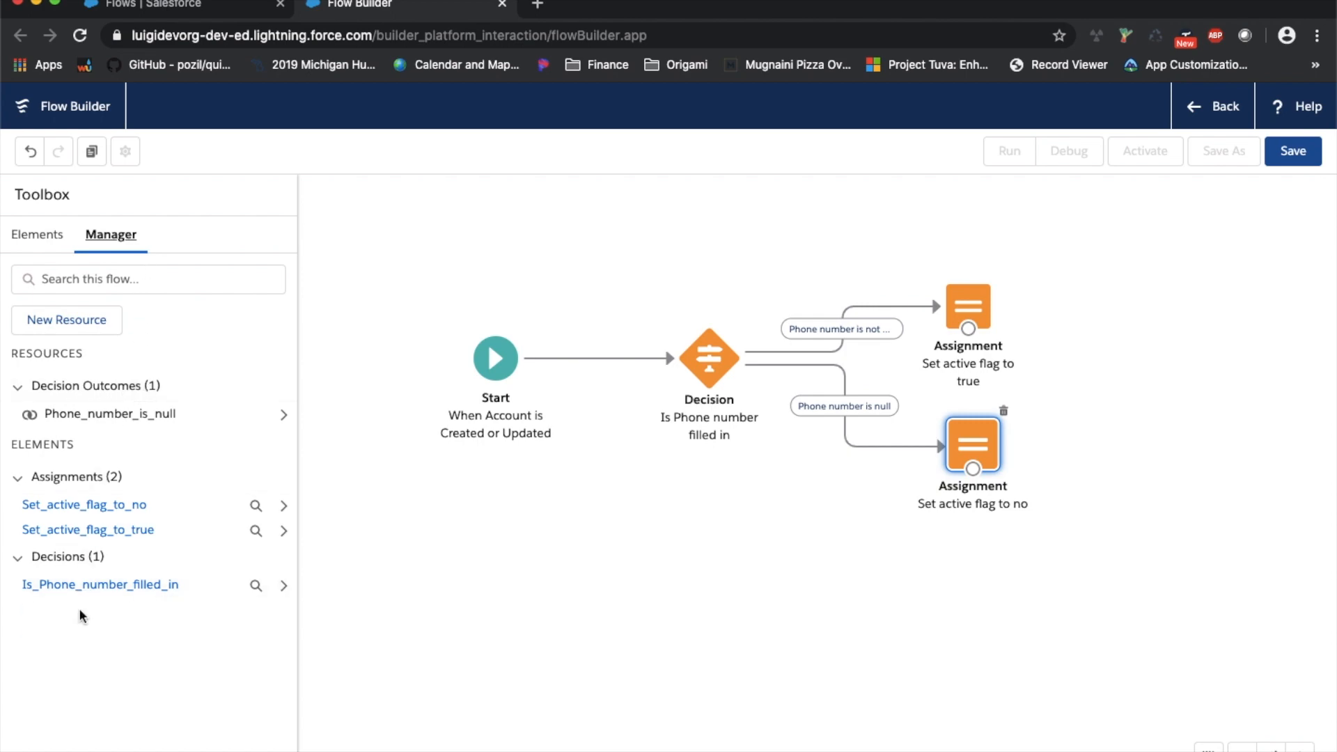
pyautogui.click(153, 585)
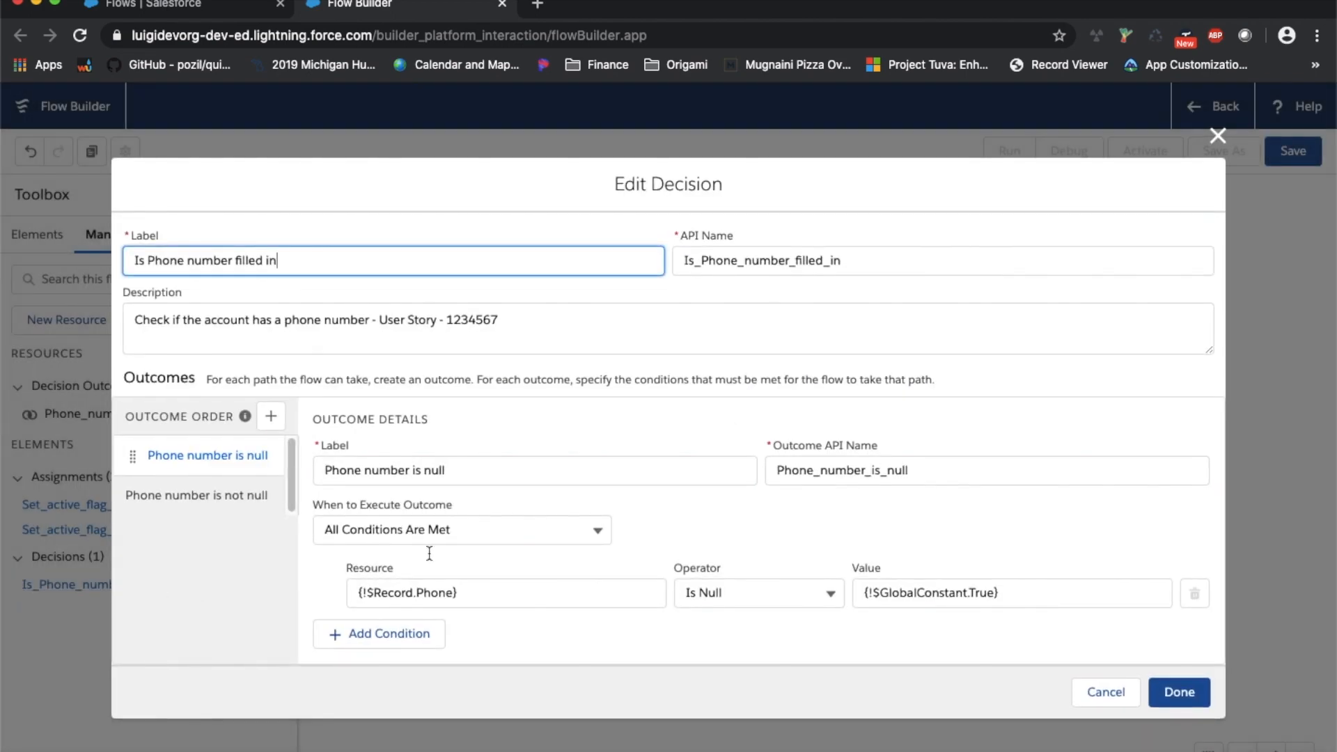
pyautogui.click(1218, 135)
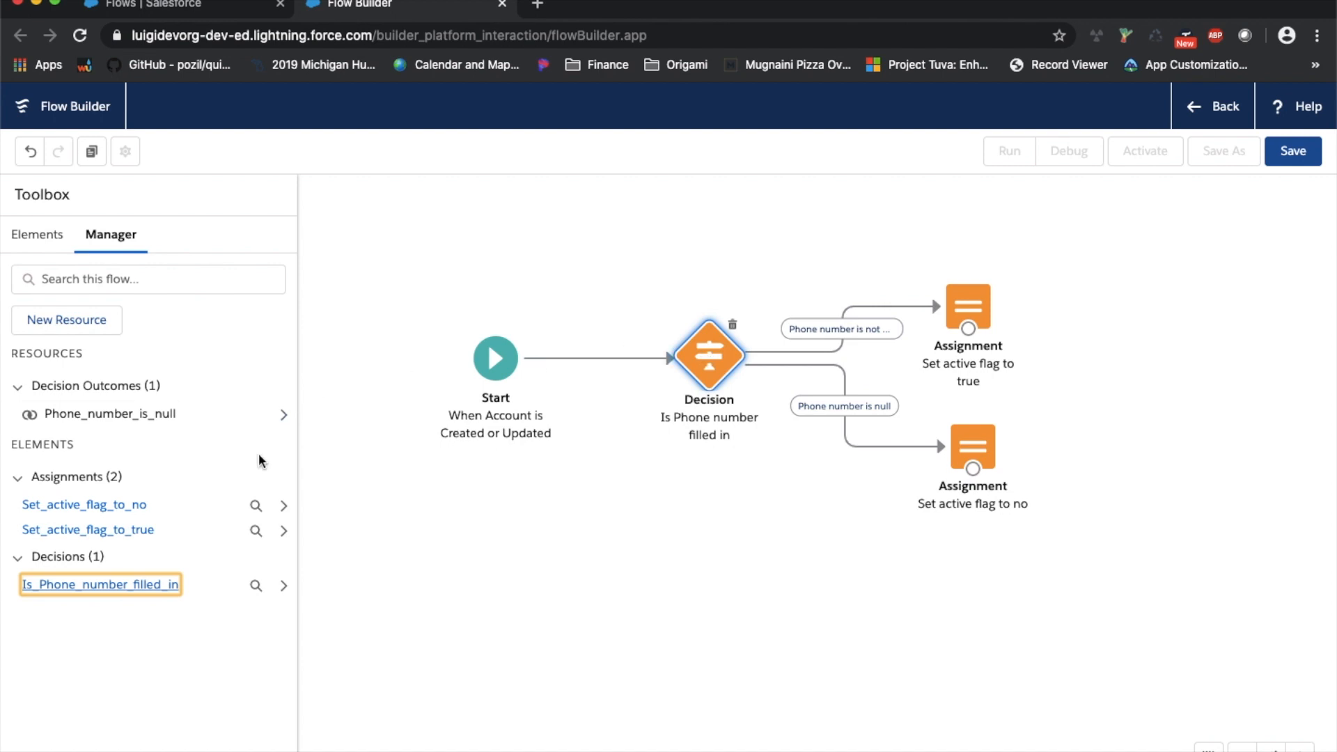
pyautogui.click(281, 416)
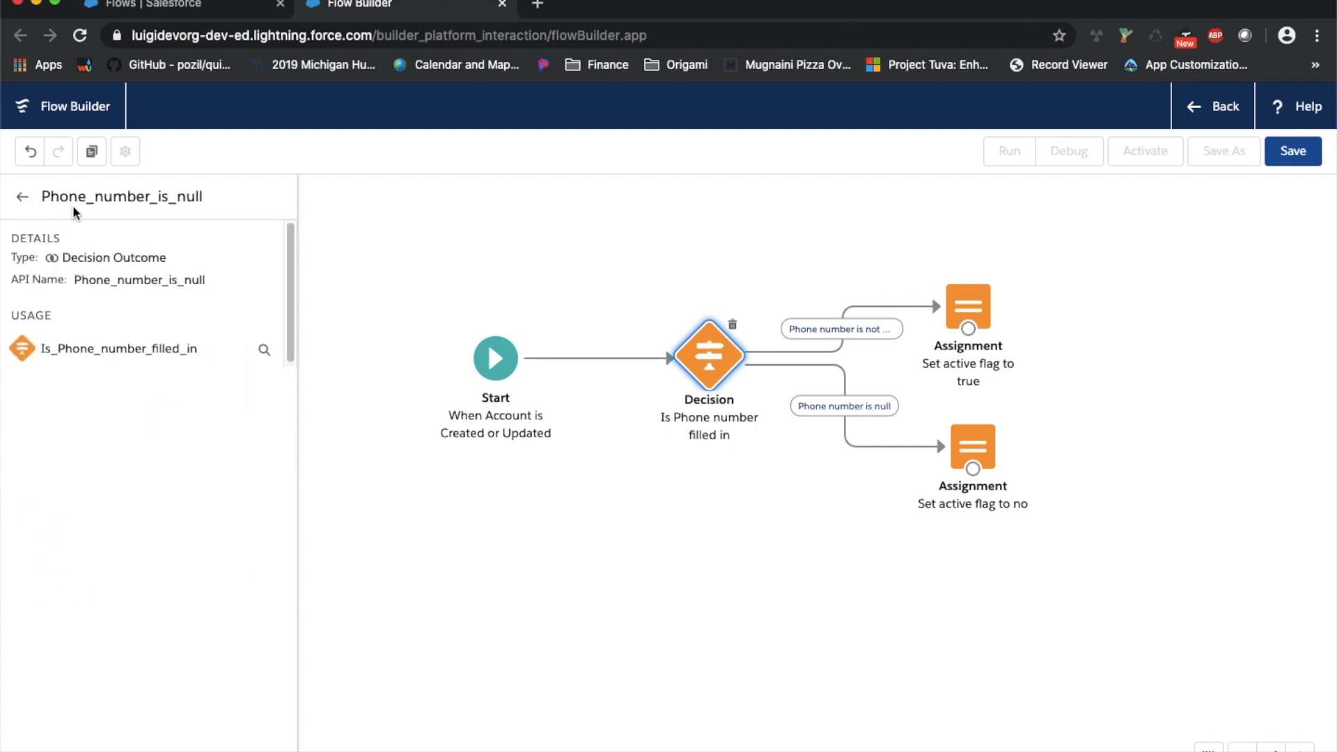
pyautogui.click(23, 196)
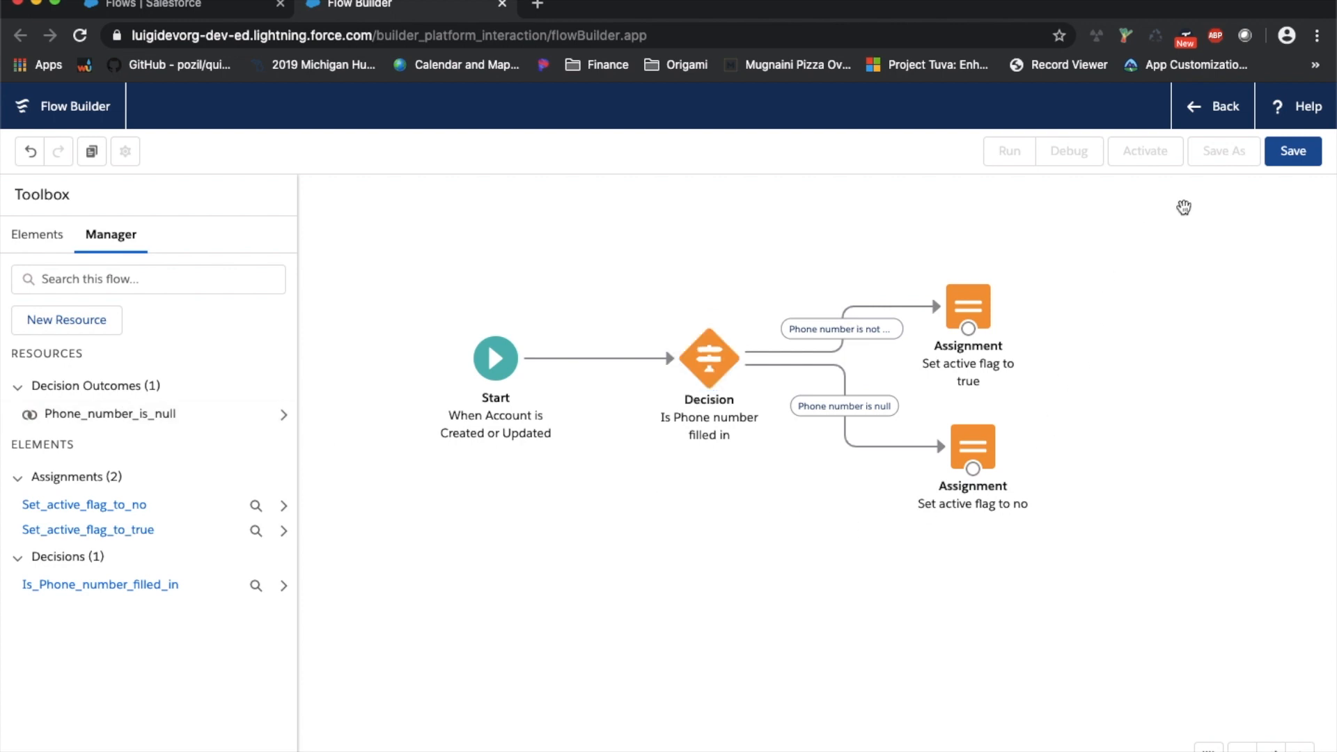
pyautogui.click(1294, 151)
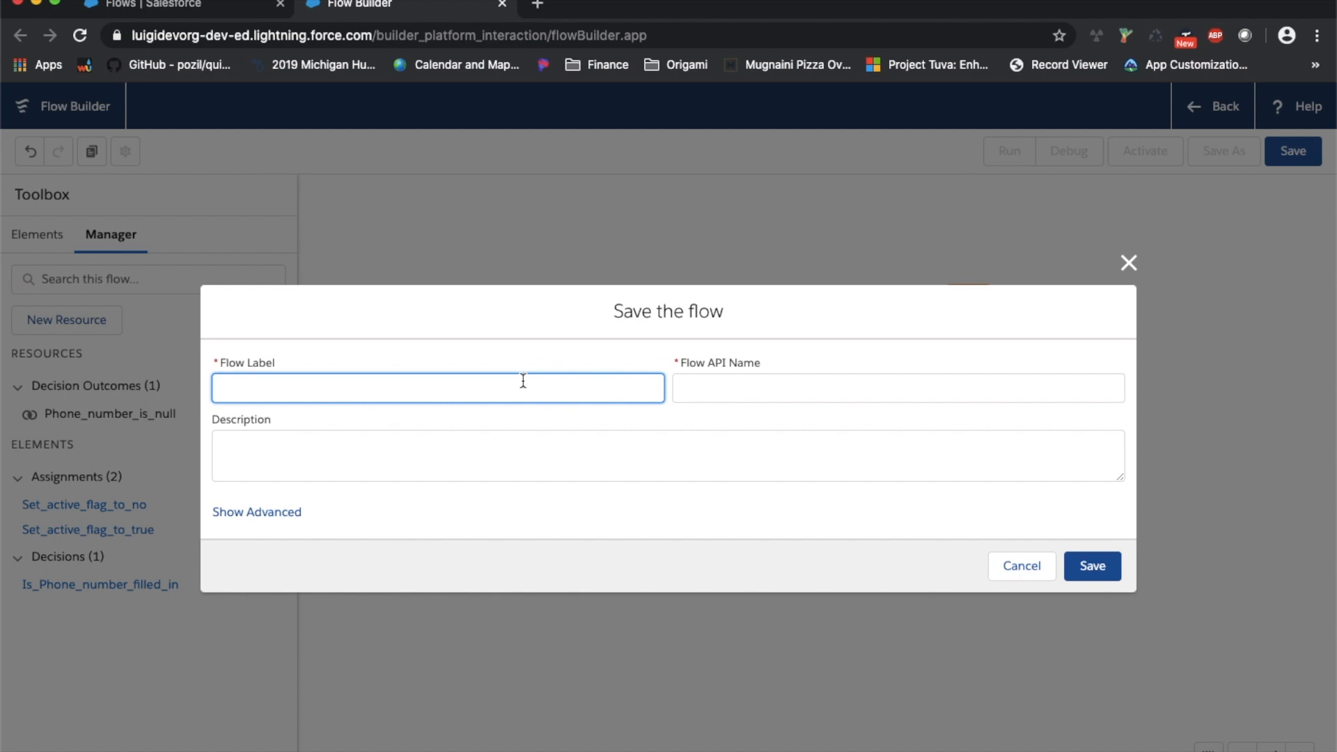
# Label the flow 'Set active flag' and describe setting an account's active flag, citing 'Story number - 123456'
pyautogui.write('Set active flag')
pyautogui.press('Tab')
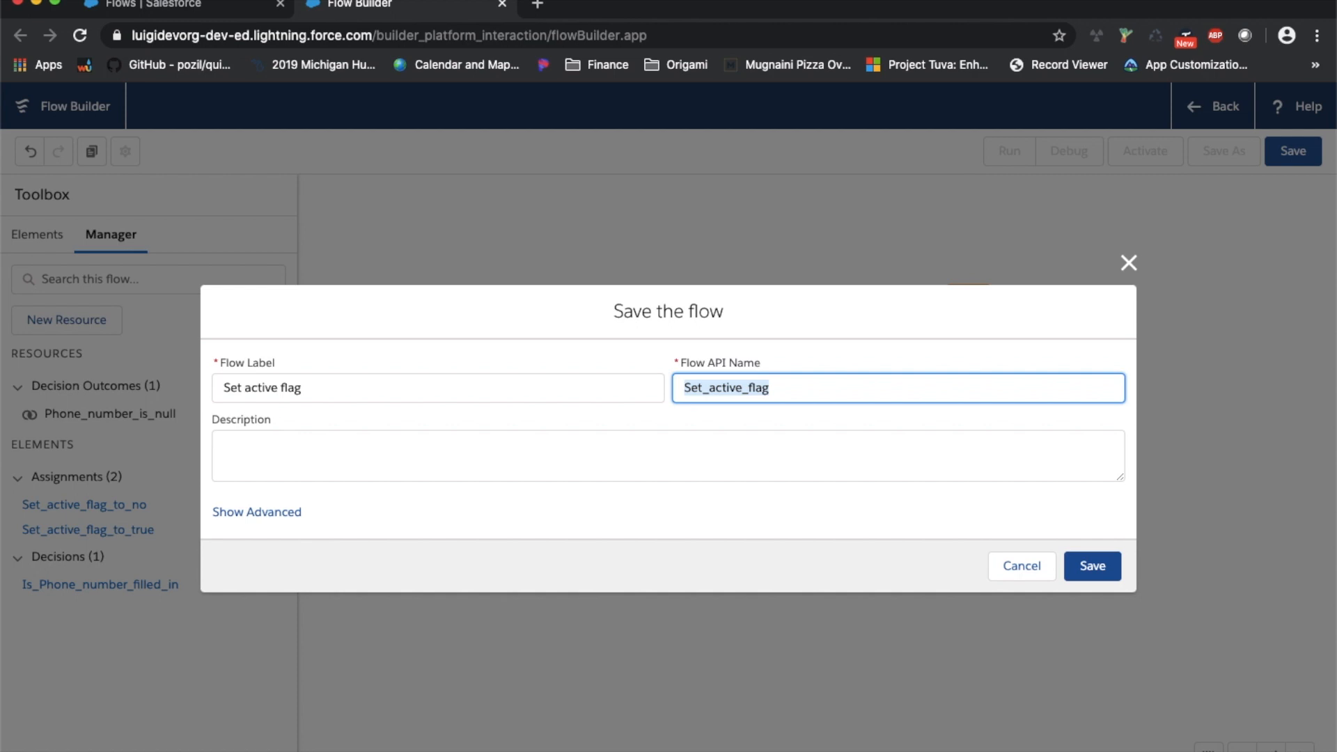
pyautogui.click(337, 450)
pyautogui.write('This flow w')
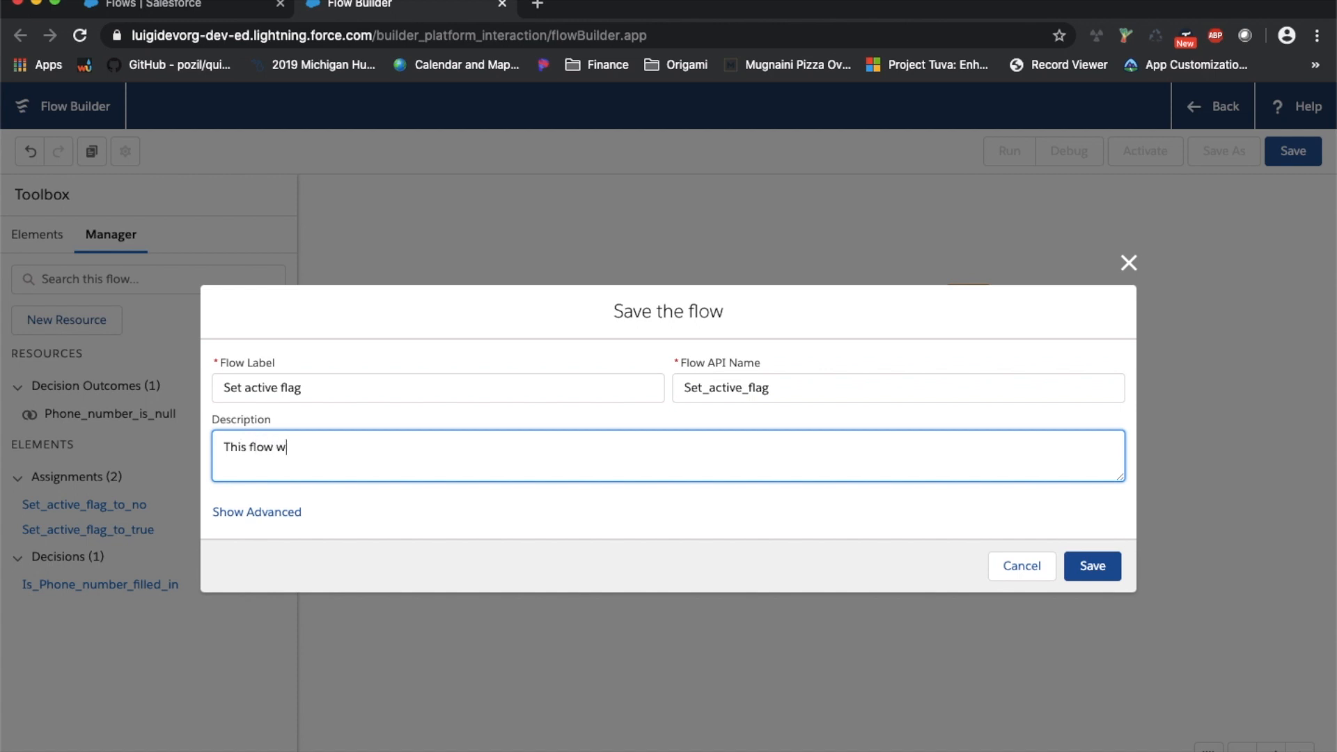
pyautogui.write('ill be setting the active flag to')
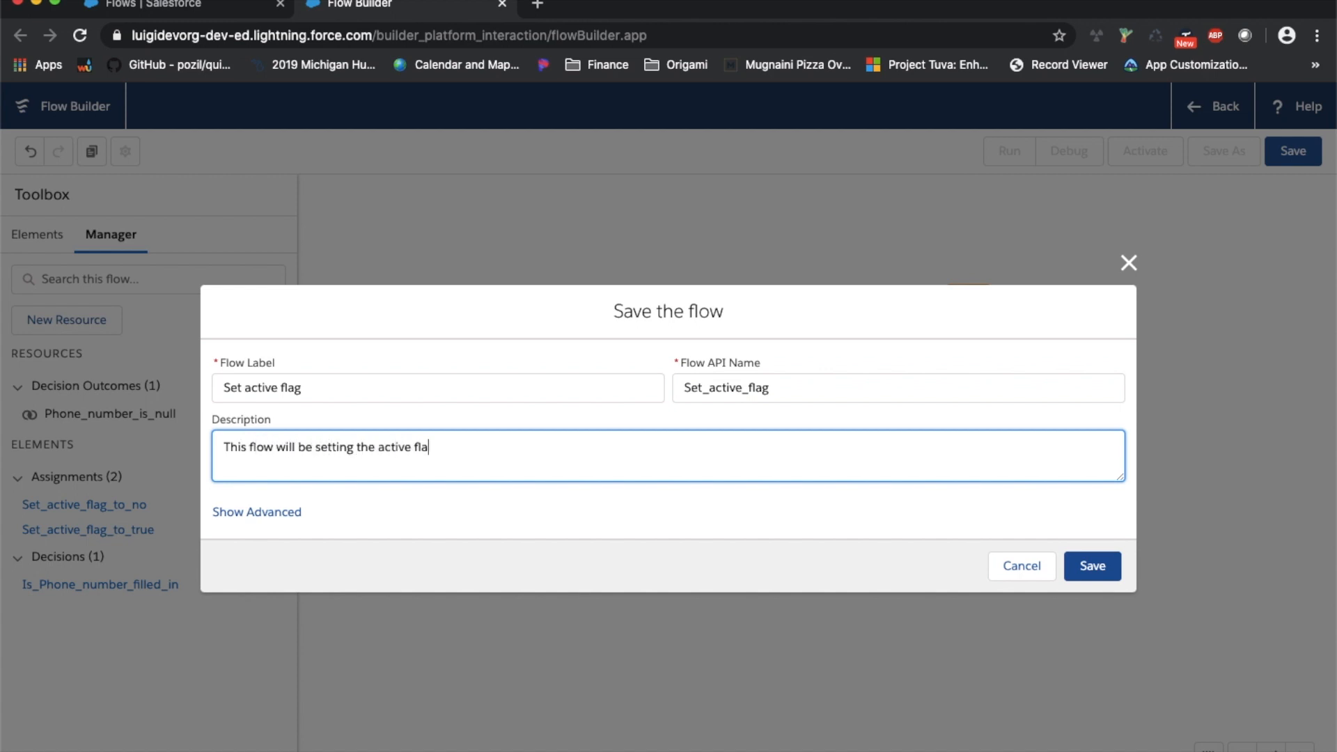
pyautogui.press('BackSpace')
pyautogui.press('BackSpace')
pyautogui.press('BackSpace')
pyautogui.write('pro')
pyautogui.press('BackSpace')
pyautogui.press('BackSpace')
pyautogui.press('BackSpace')
pyautogui.write('on an account record.')
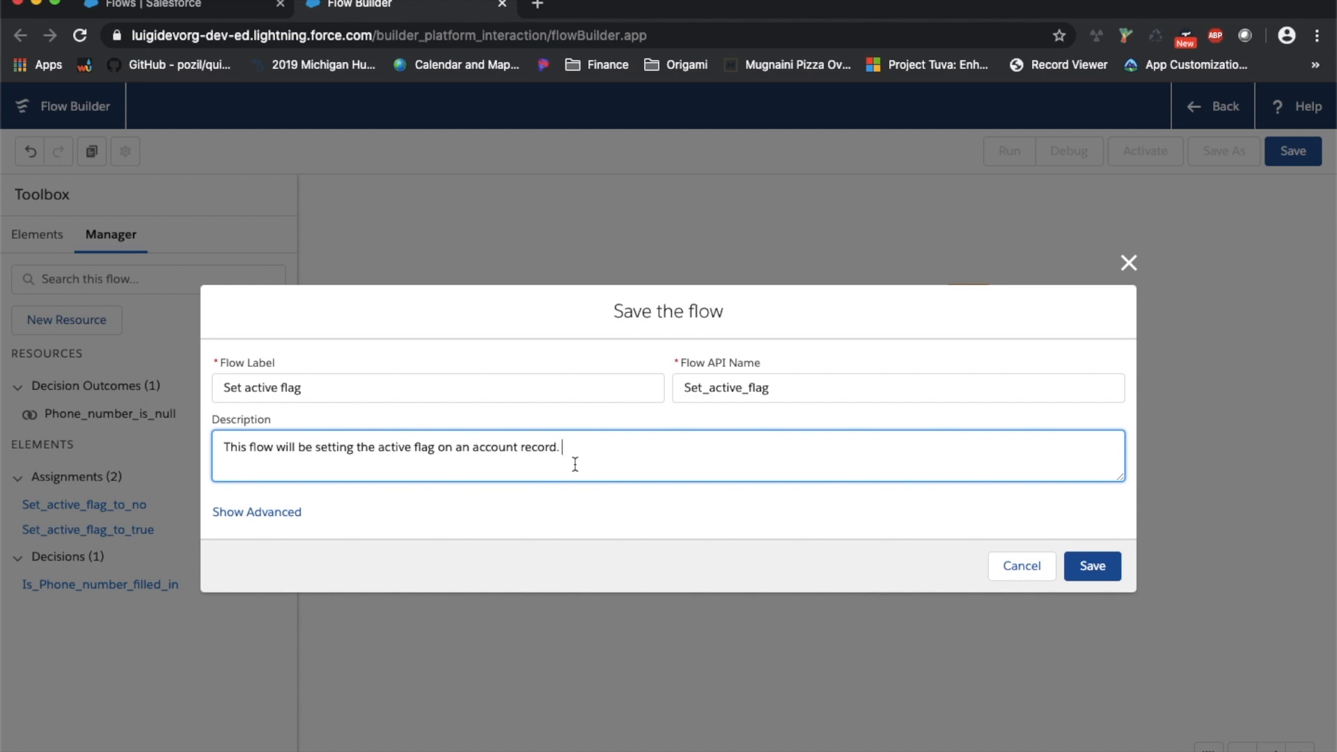
pyautogui.write('Story number - 123456')
pyautogui.click(268, 514)
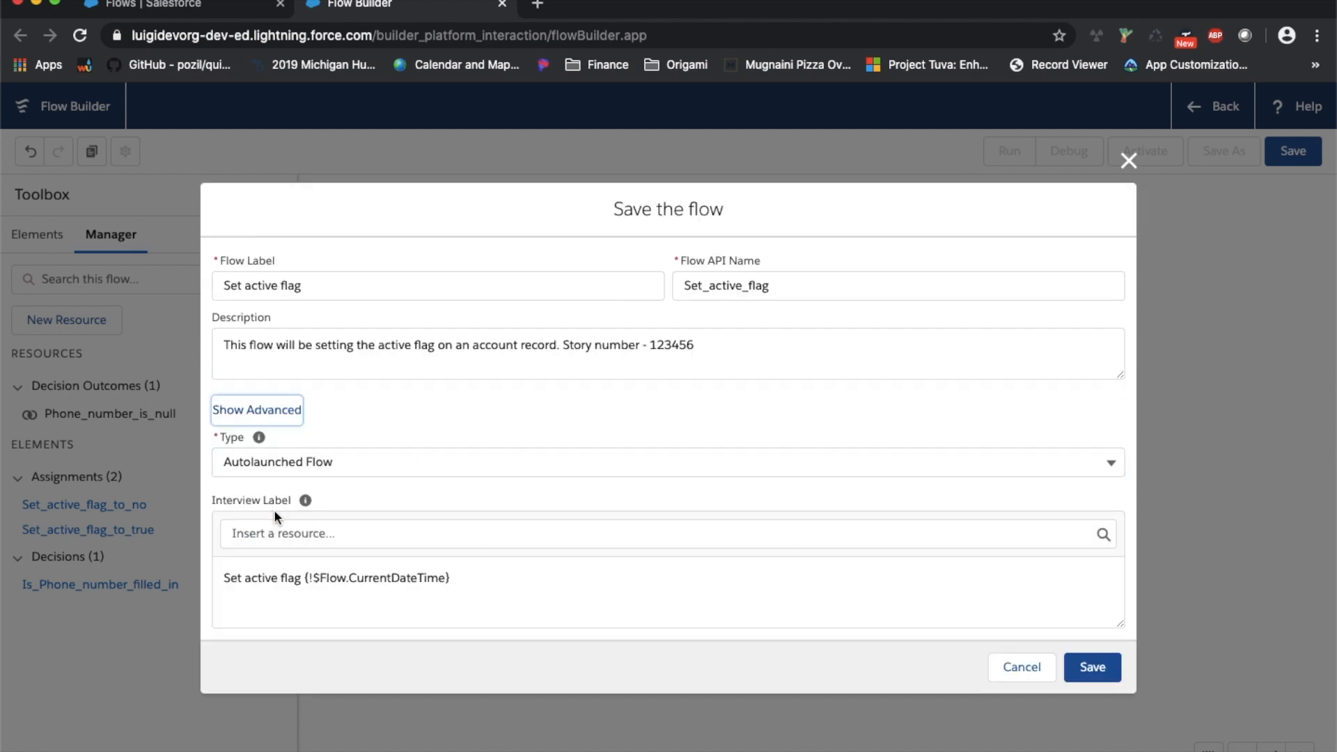
# Keep Autolaunched Flow as the flow type and hide the advanced save options
pyautogui.click(960, 454)
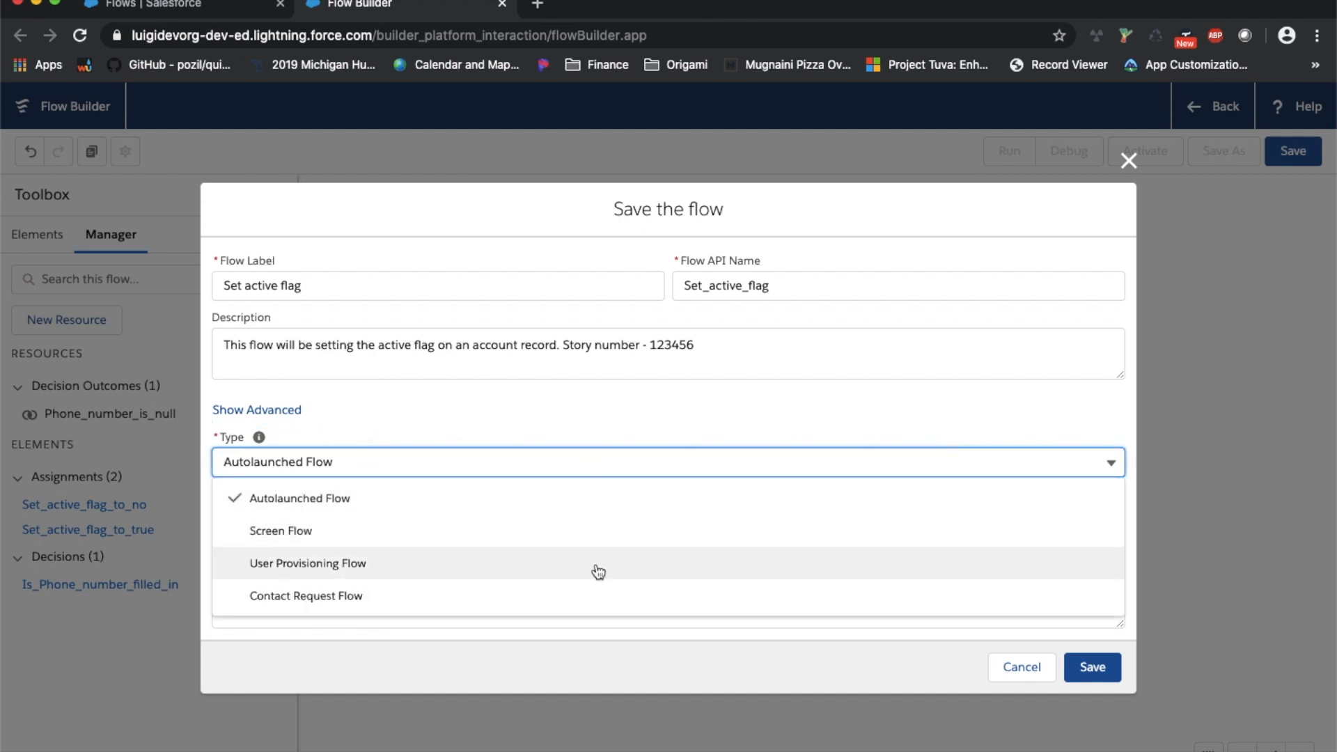
pyautogui.click(567, 397)
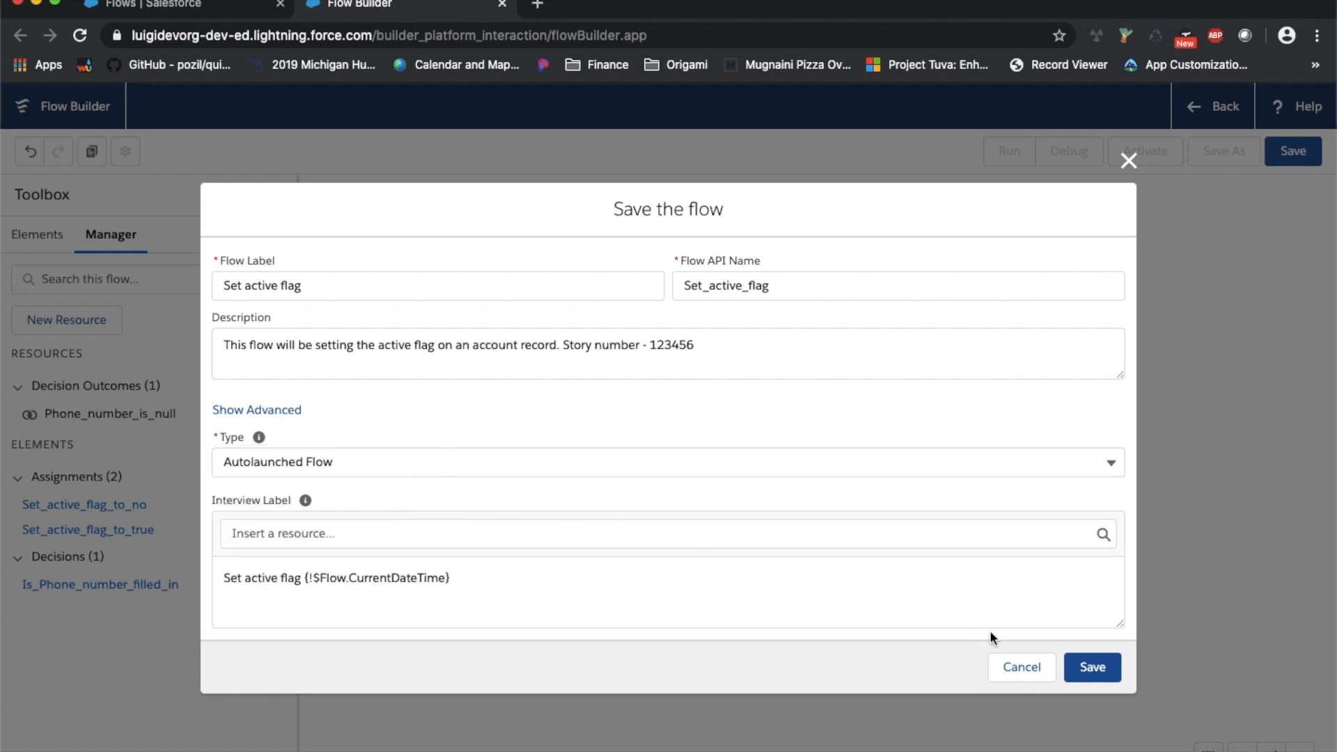
pyautogui.click(291, 530)
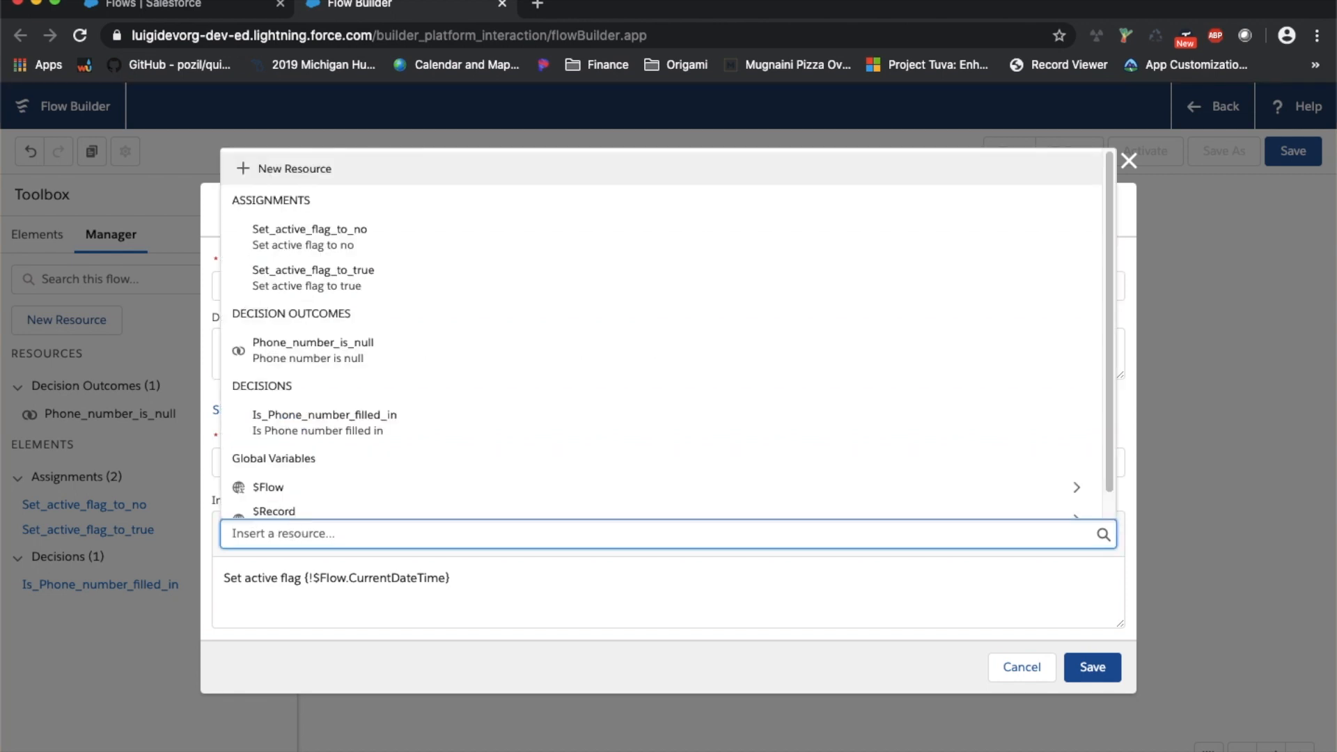
pyautogui.press('Escape')
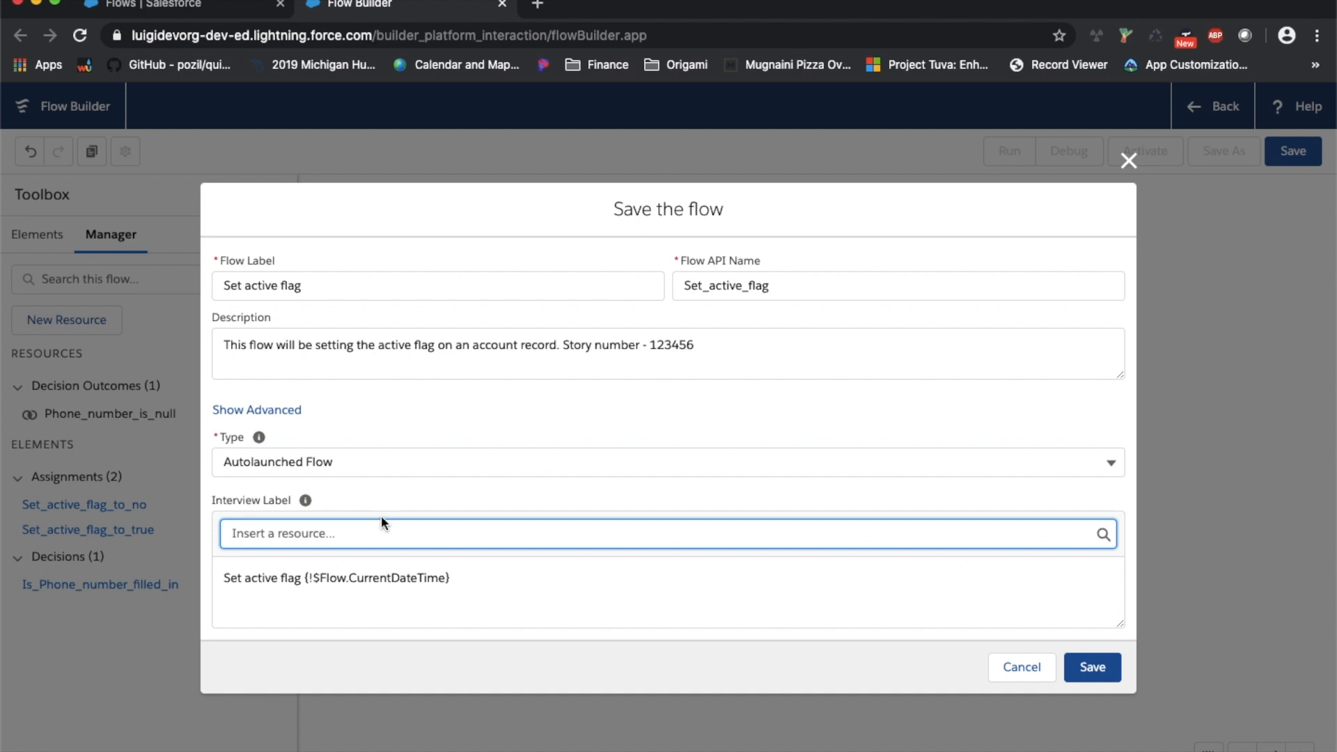
pyautogui.click(258, 413)
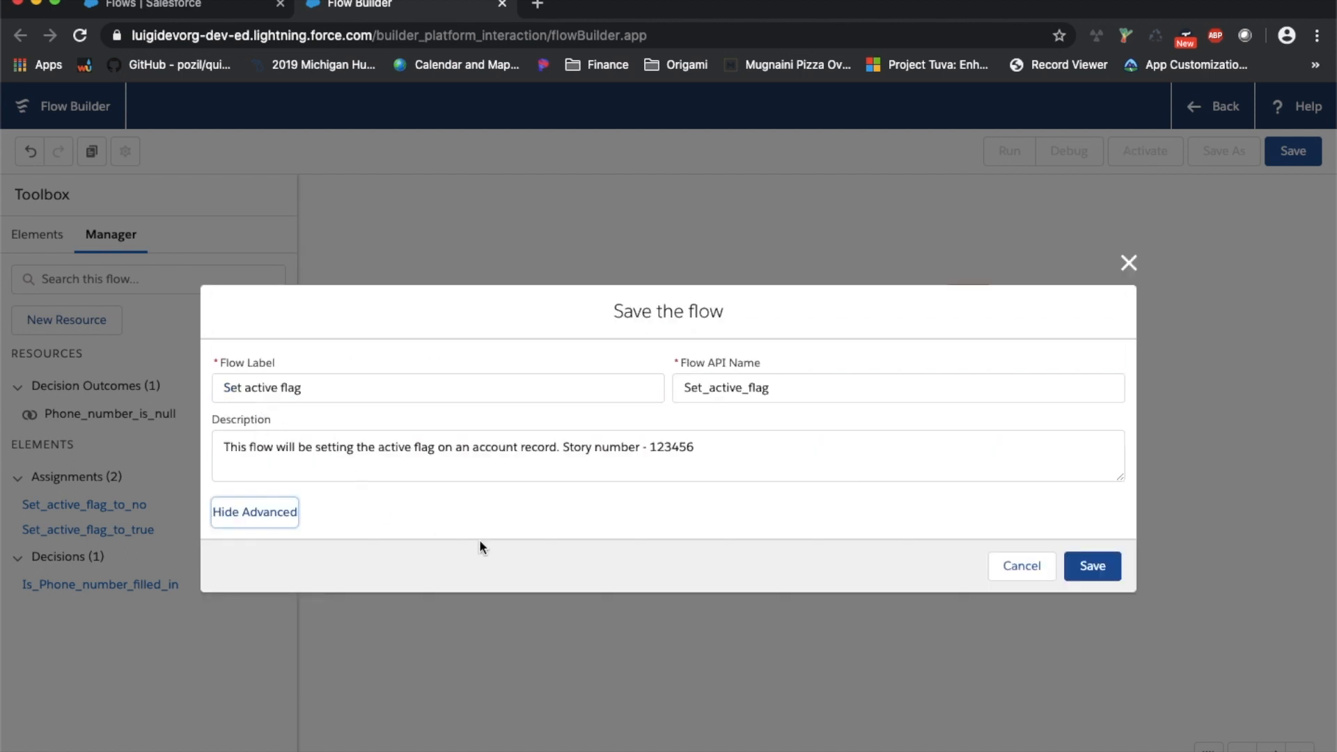
# Save the flow as 'Set active flag' V1, test-run it, and return to Flow Builder
pyautogui.click(1107, 568)
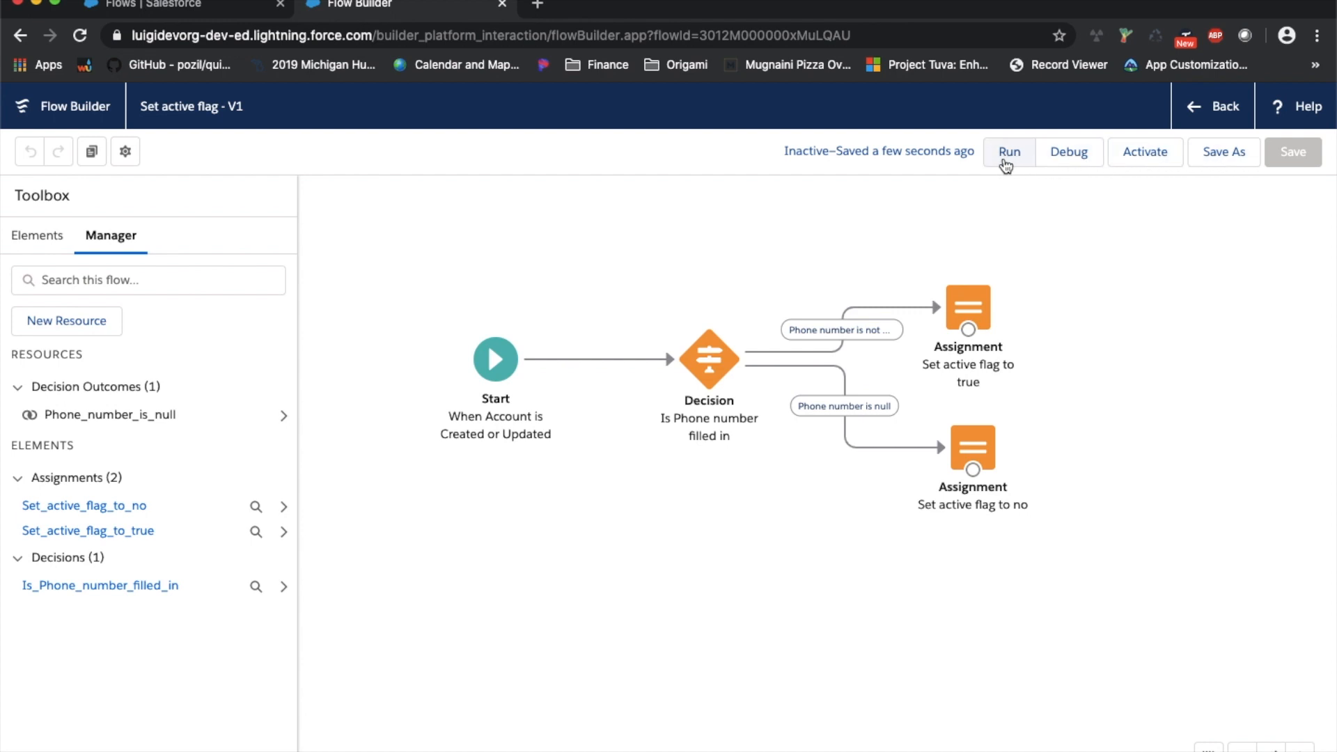
pyautogui.click(1009, 152)
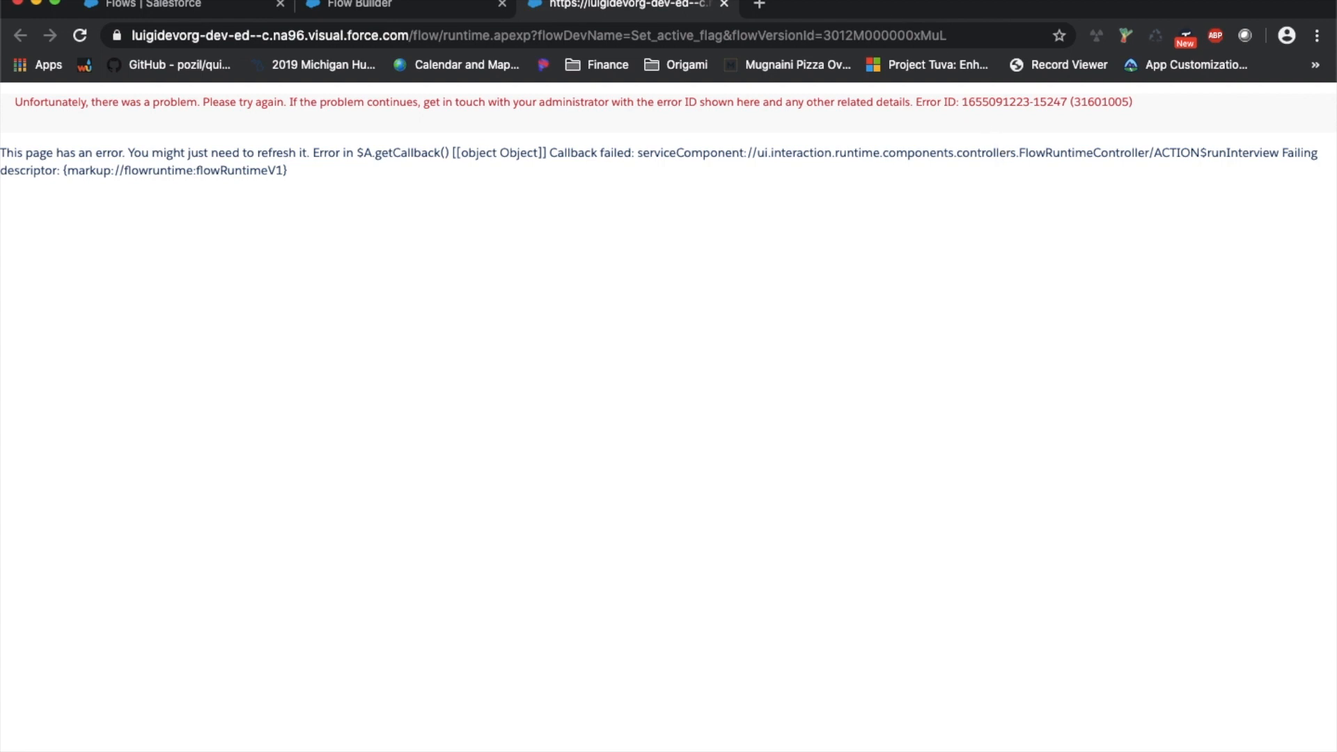
pyautogui.click(479, 11)
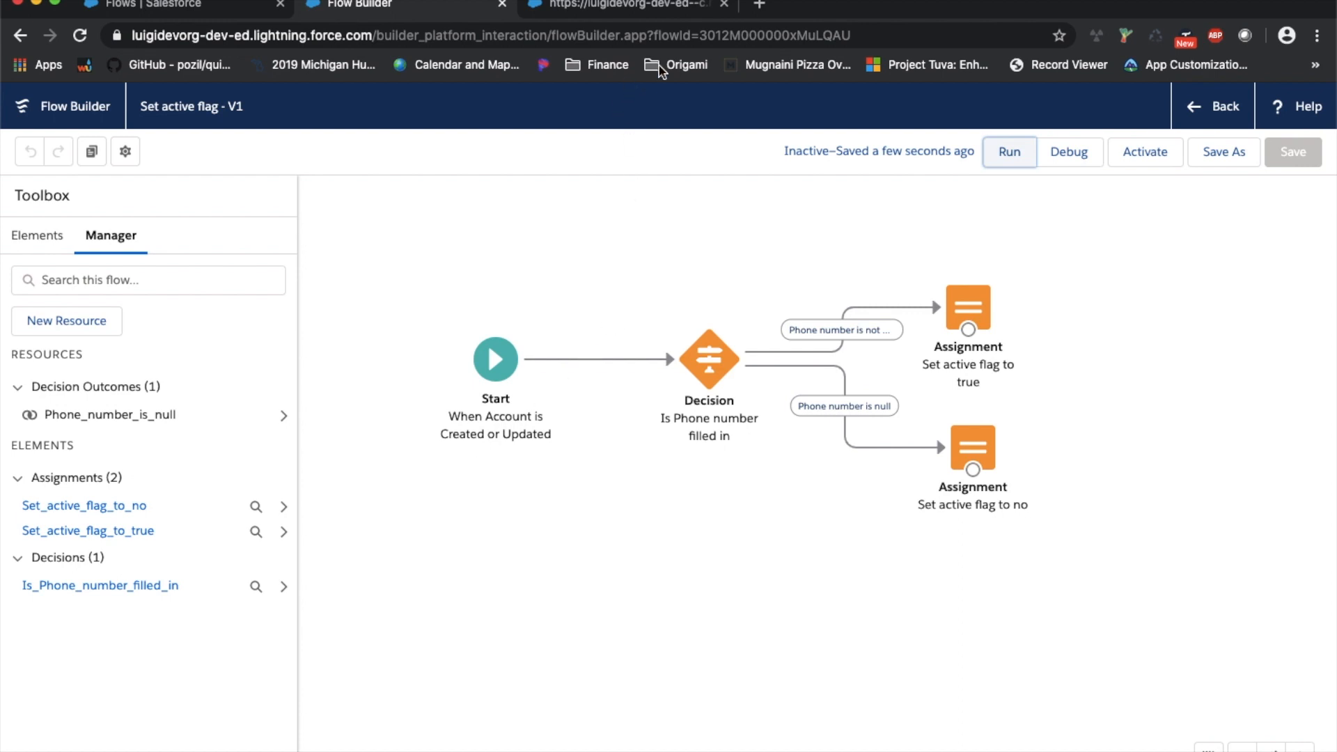
# Debug-run the saved flow and close the tab showing the runtime error
pyautogui.click(1062, 152)
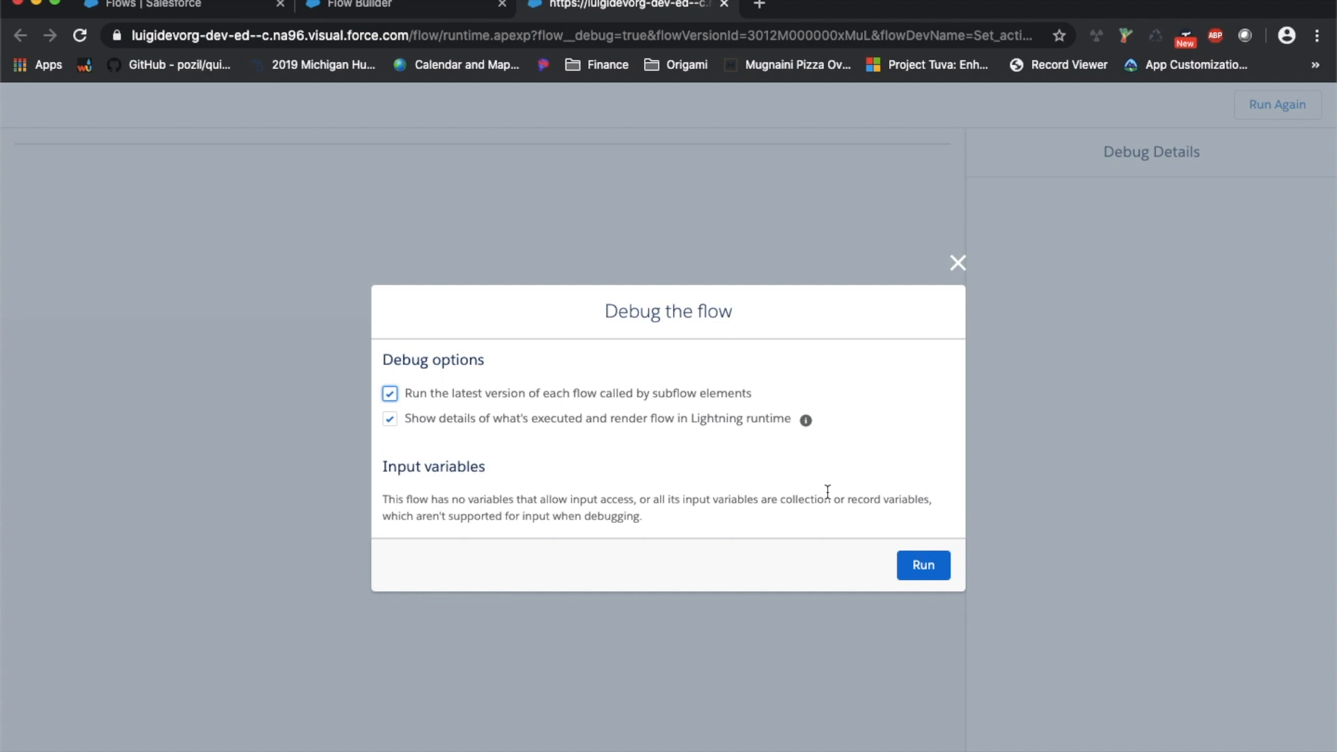
pyautogui.click(904, 568)
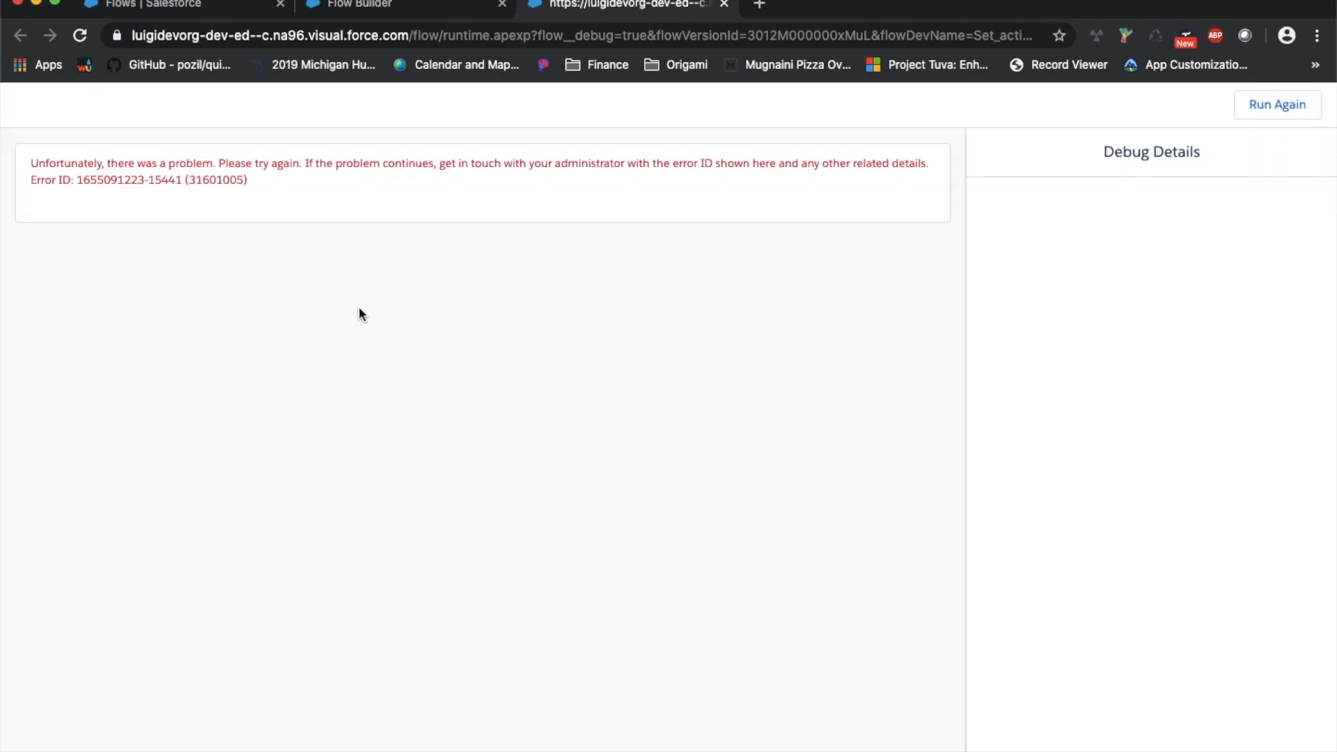
pyautogui.click(724, 4)
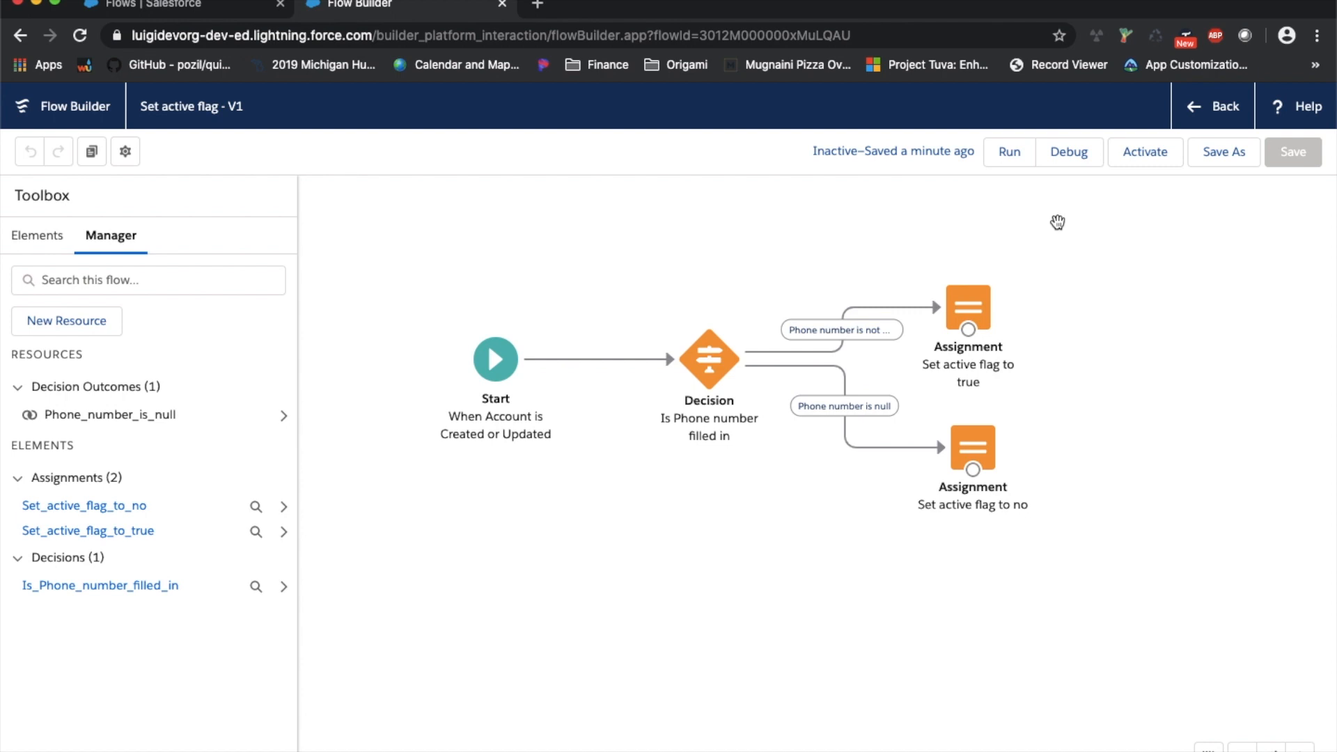
# Activate 'Set active flag', check its Details and Versions, then return to the All Flows list
pyautogui.click(1143, 153)
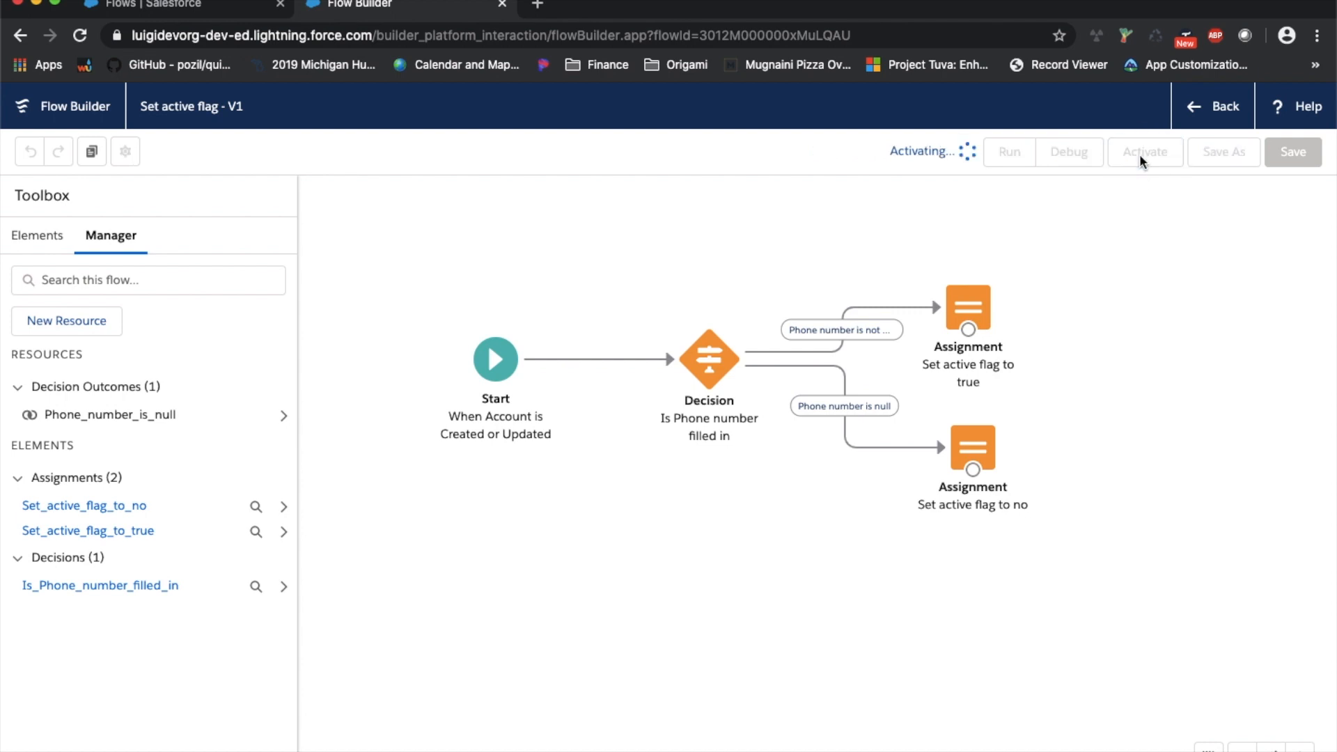
pyautogui.click(1222, 110)
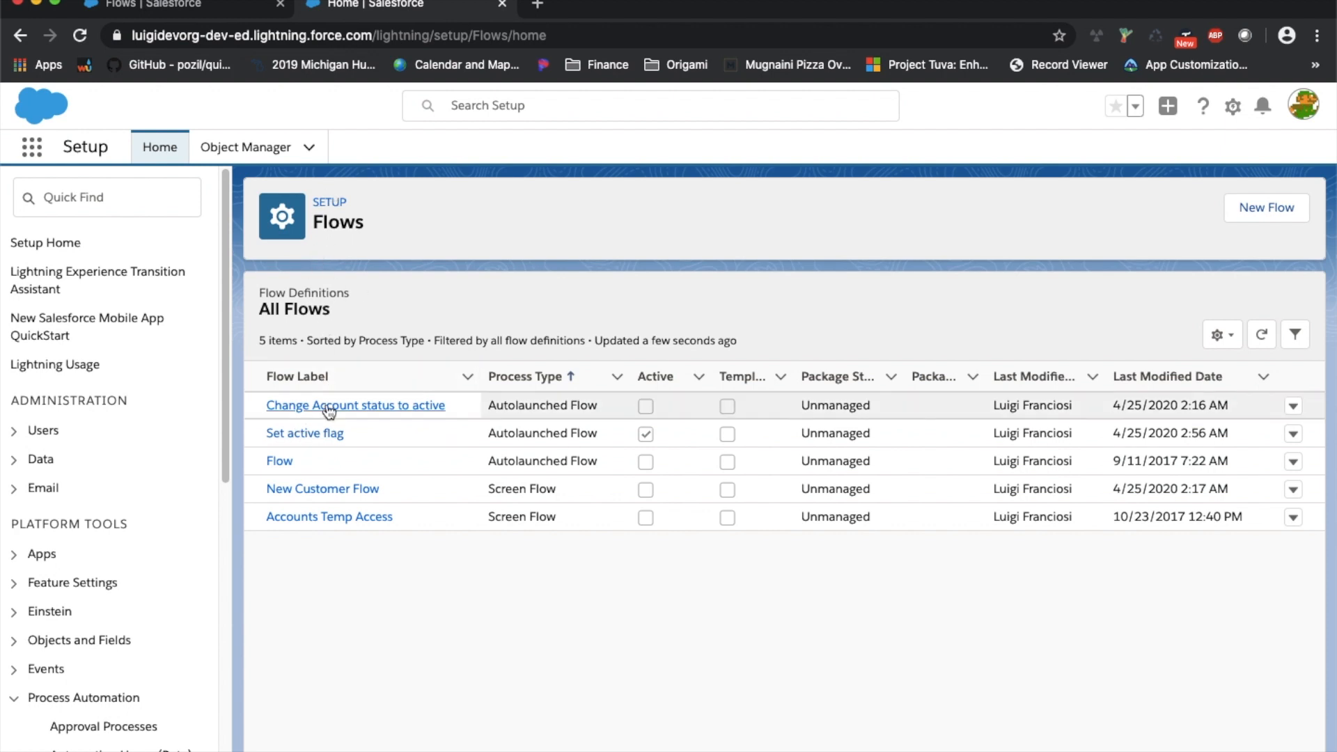
pyautogui.click(1293, 435)
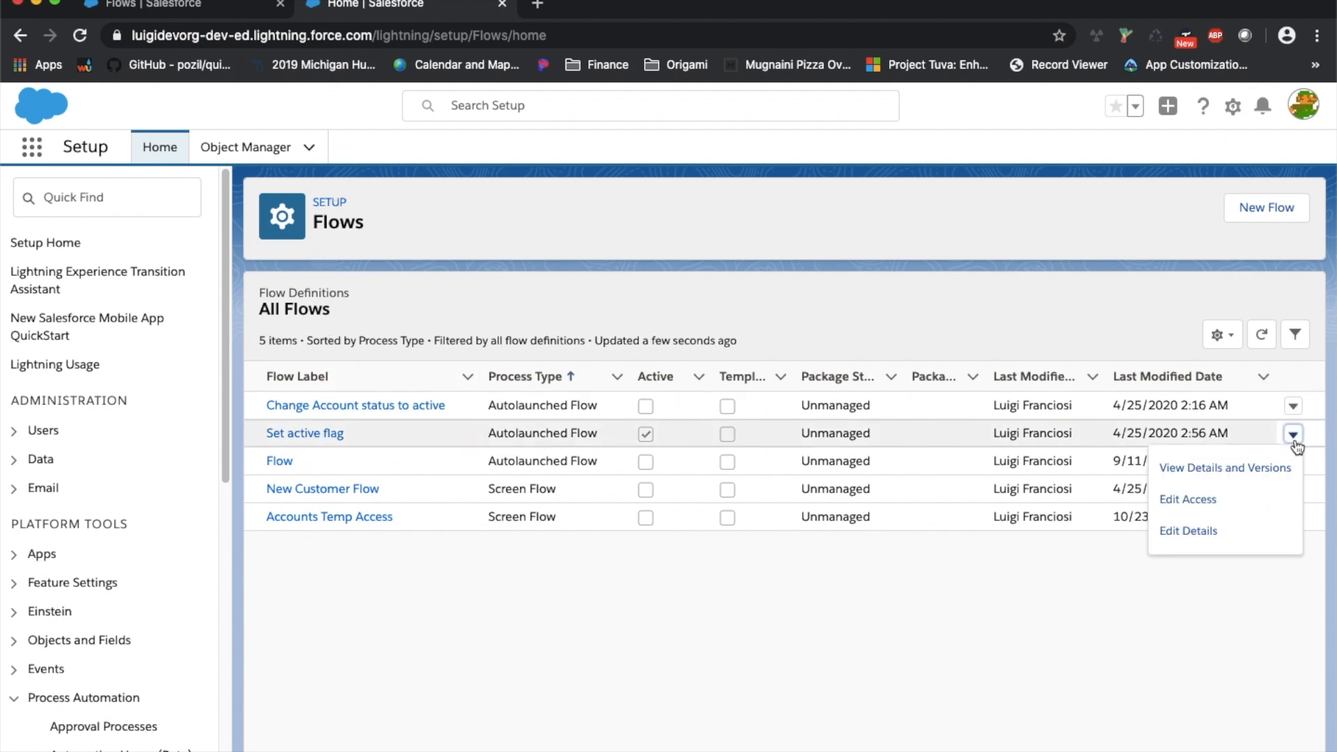
pyautogui.click(1254, 468)
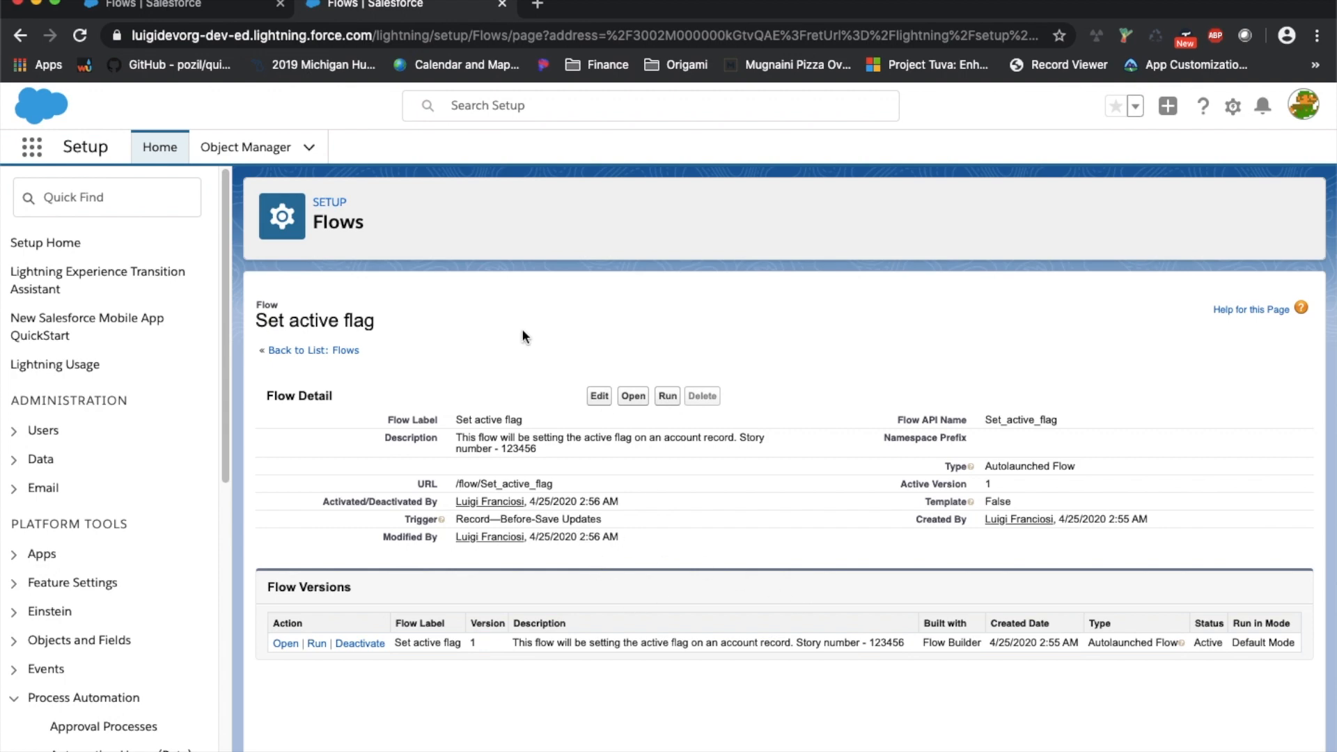
pyautogui.click(205, 22)
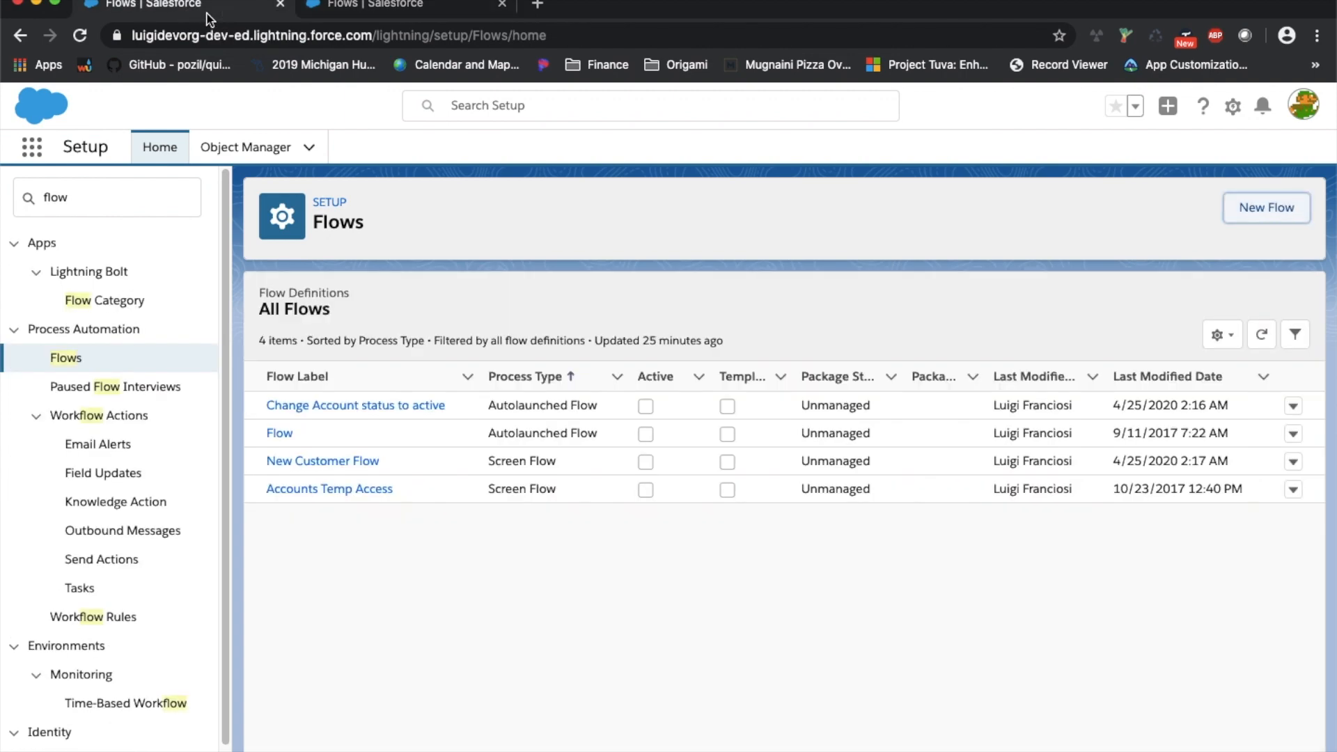
pyautogui.click(28, 159)
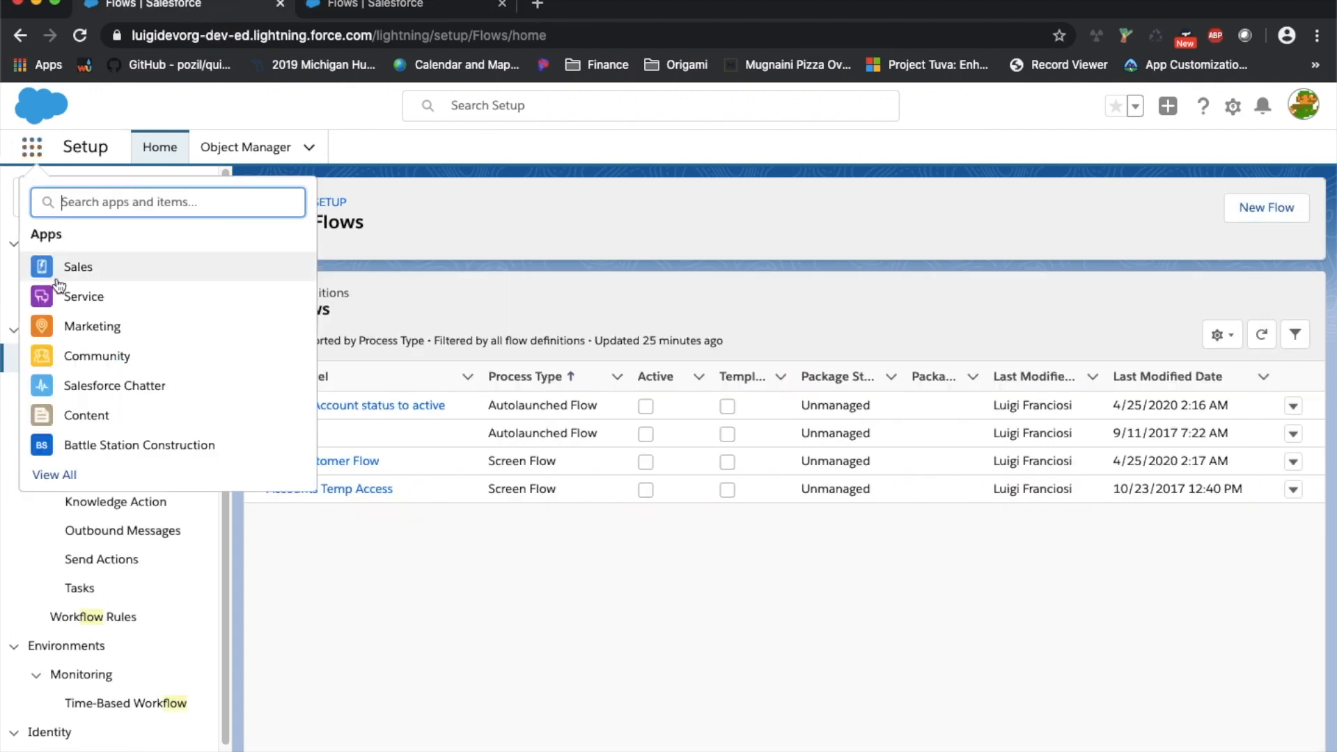
# Open the Accufarm Bulk Company account in the Sales app and review its Details fields
pyautogui.click(69, 264)
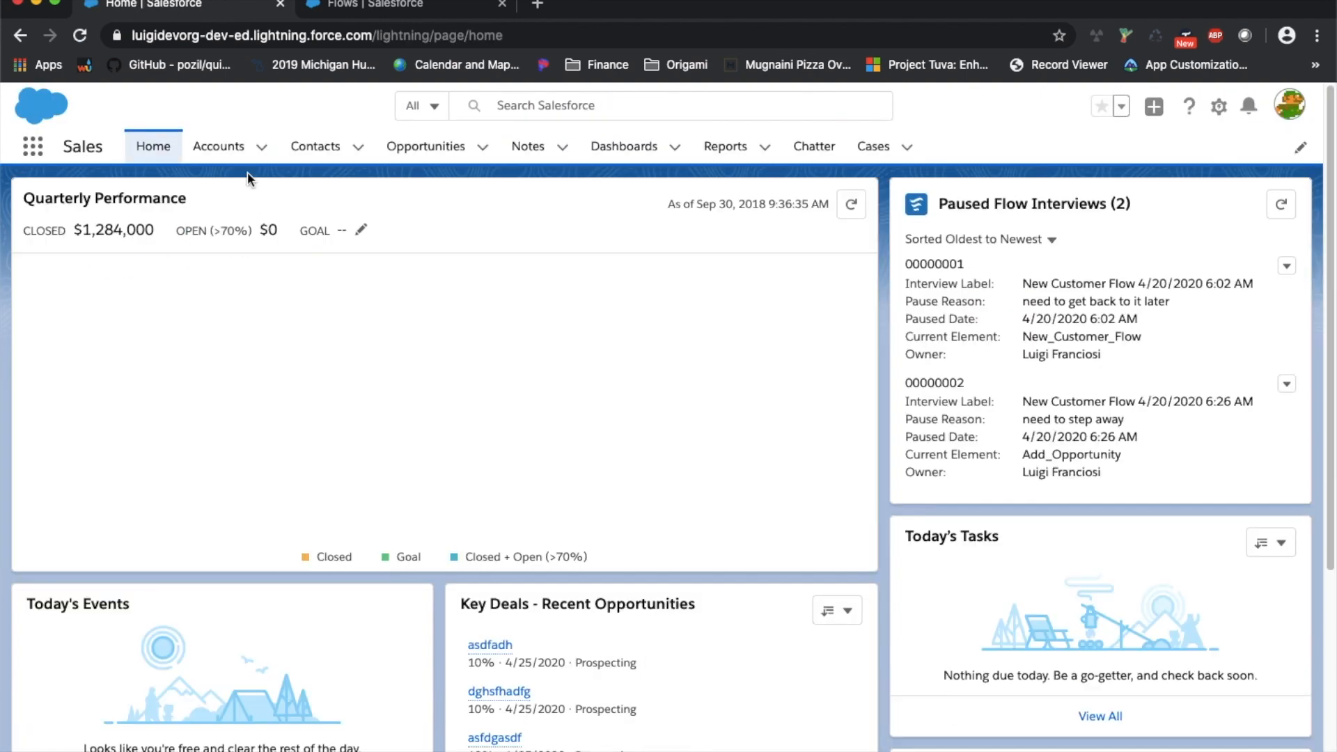
pyautogui.click(219, 147)
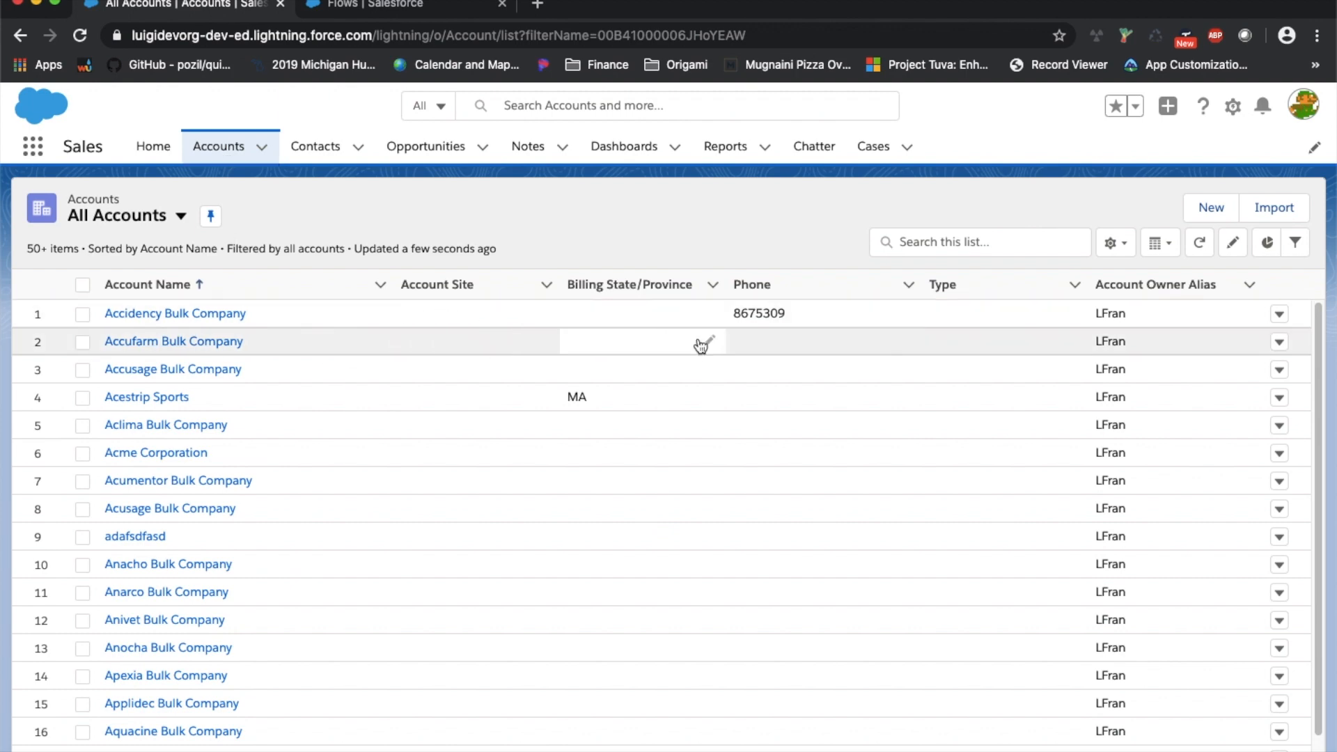
pyautogui.click(159, 342)
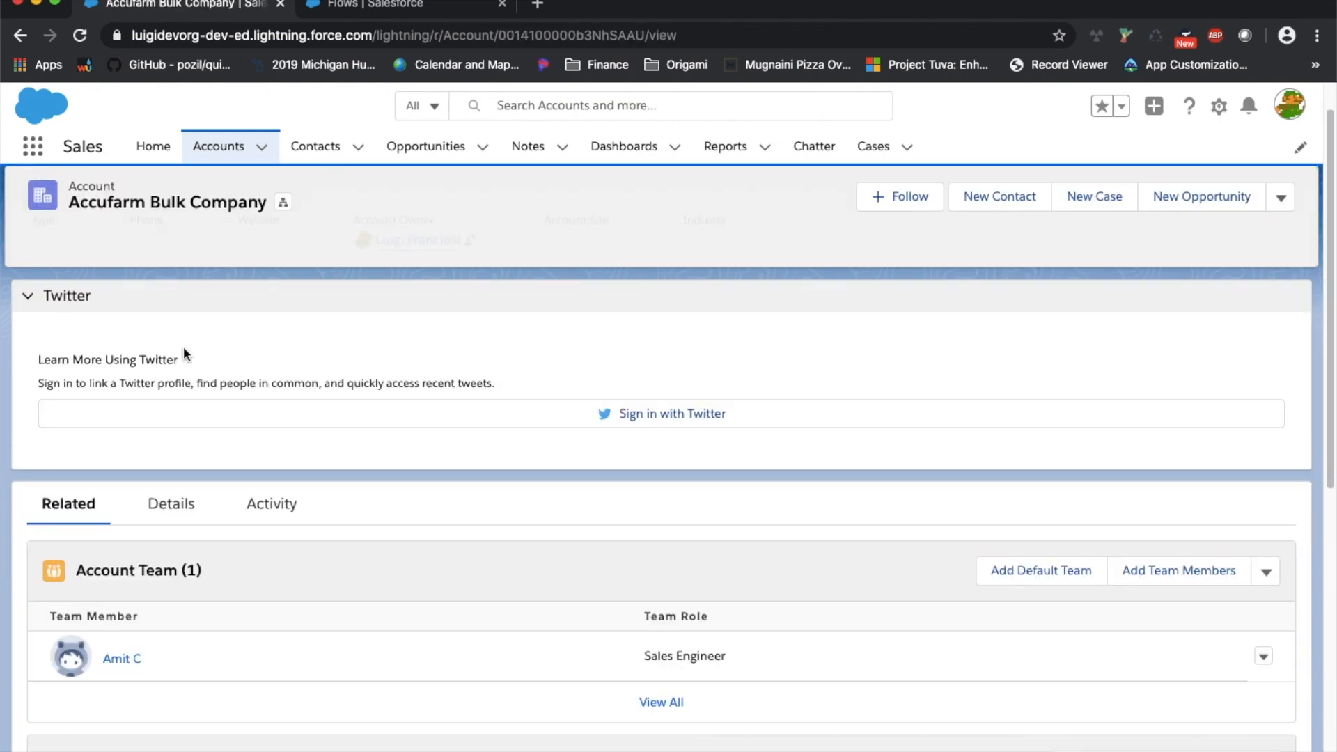
pyautogui.click(170, 506)
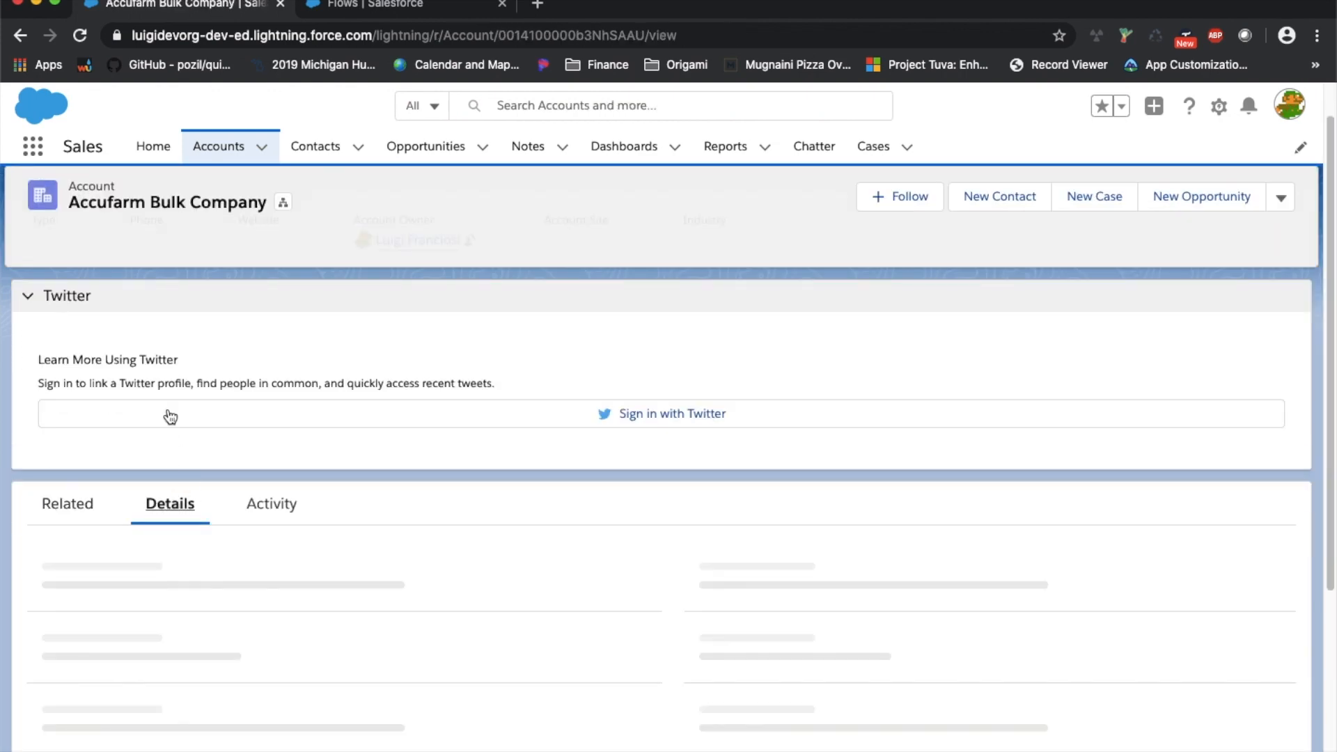
pyautogui.scroll(-5, 165, 394)
pyautogui.scroll(2, 627, 431)
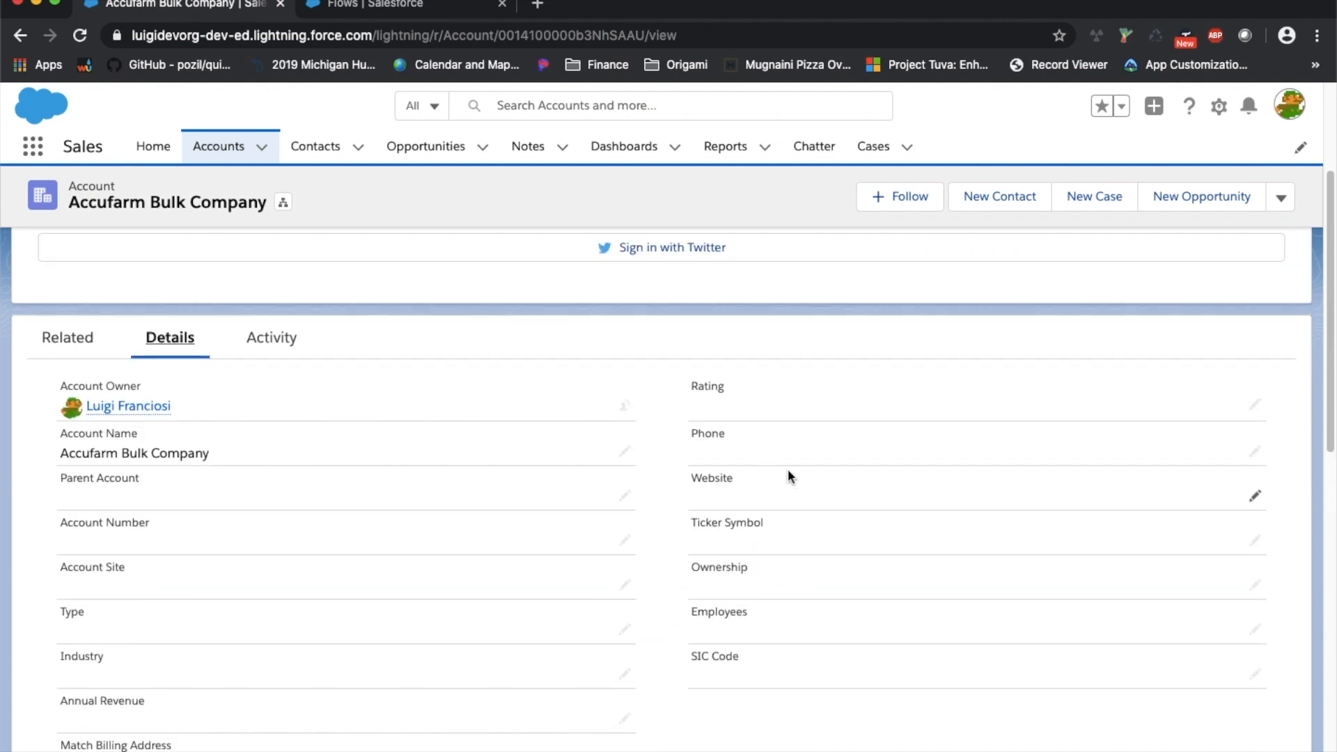
pyautogui.scroll(-10, 766, 446)
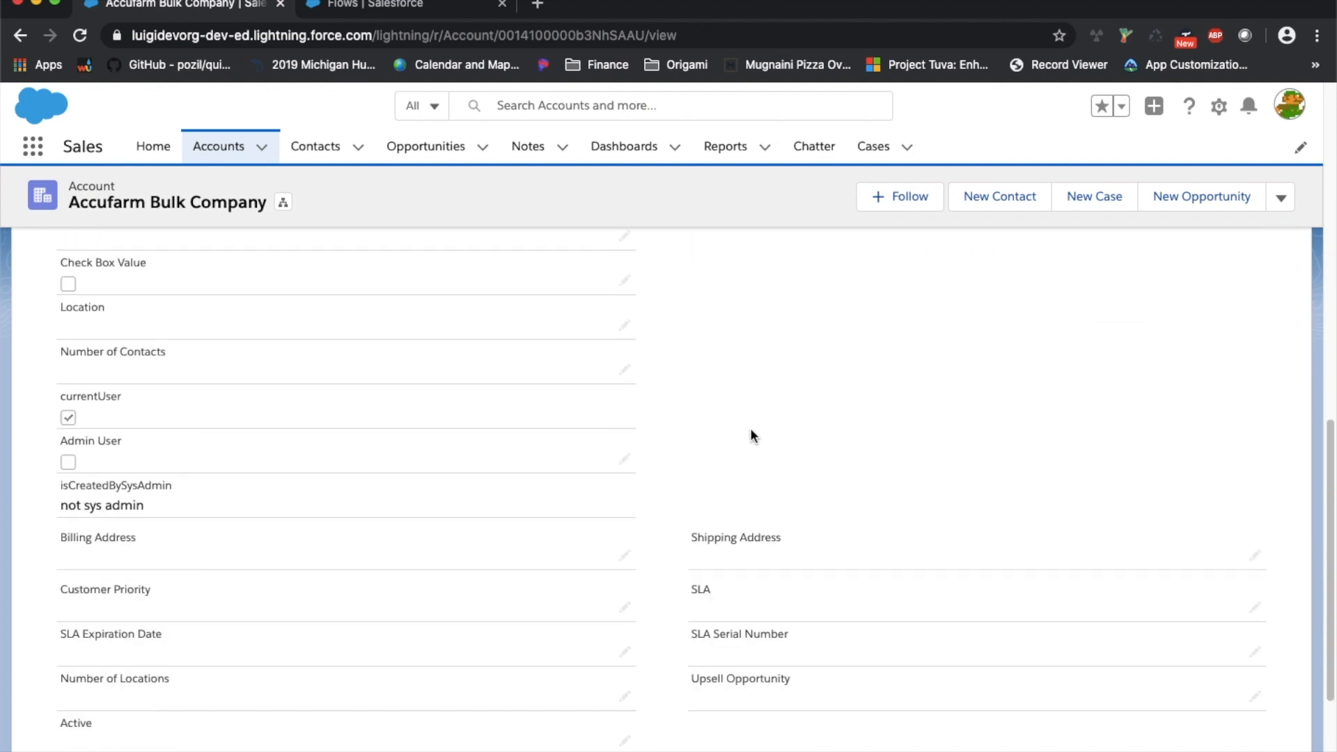
pyautogui.scroll(-1, 750, 432)
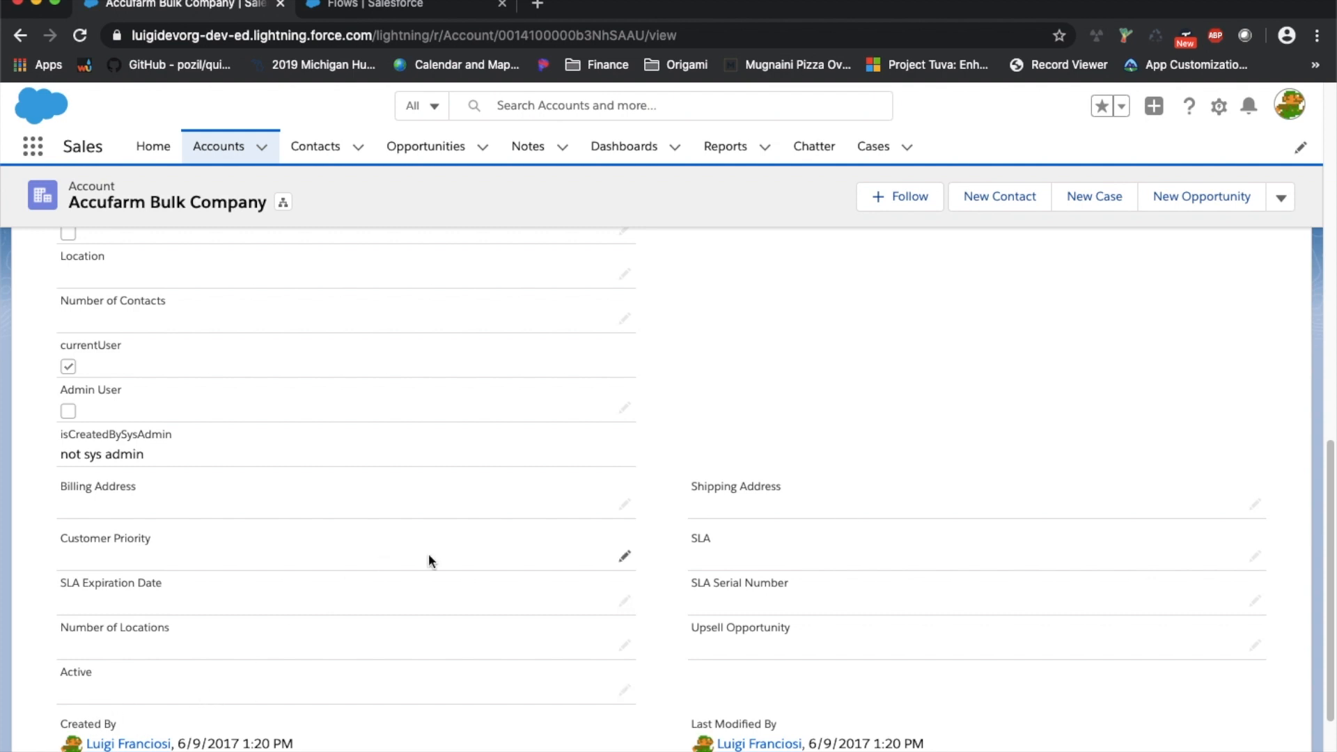
pyautogui.scroll(2, 1228, 394)
pyautogui.scroll(10, 1114, 363)
pyautogui.scroll(-3, 976, 536)
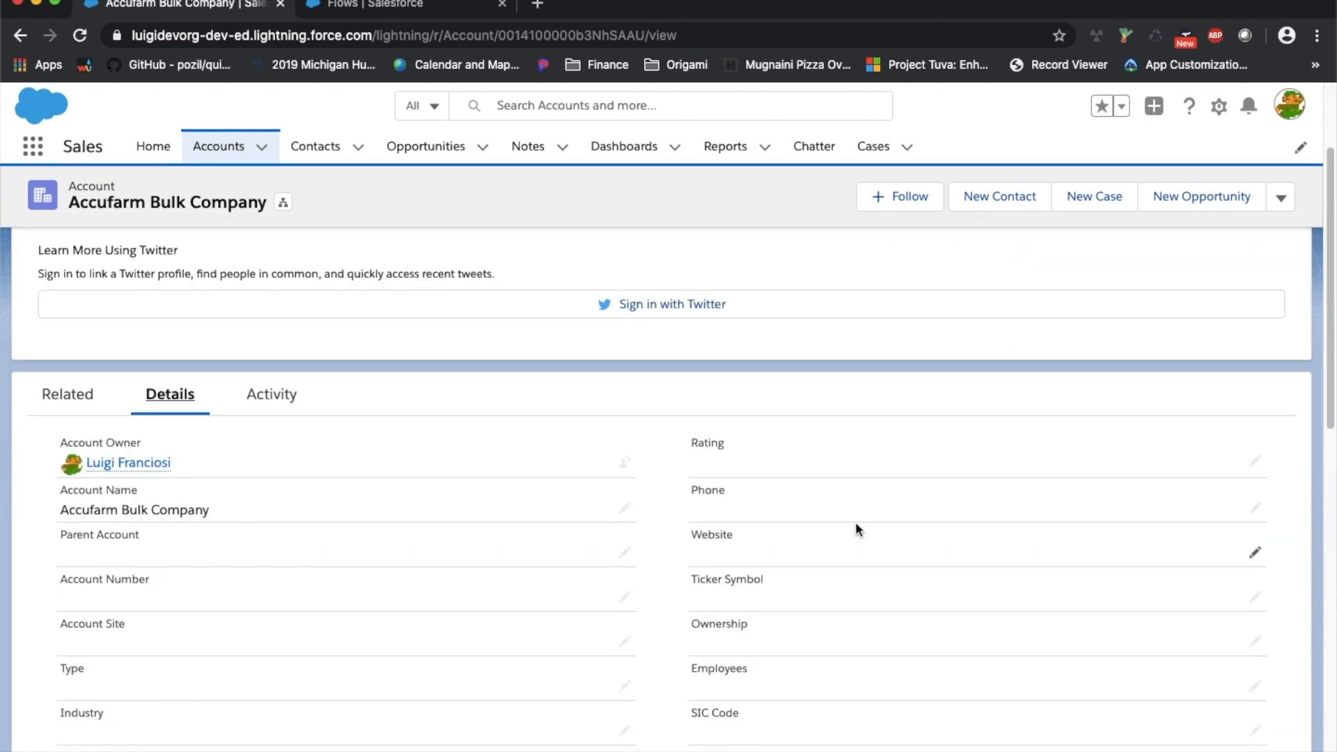
pyautogui.click(1256, 508)
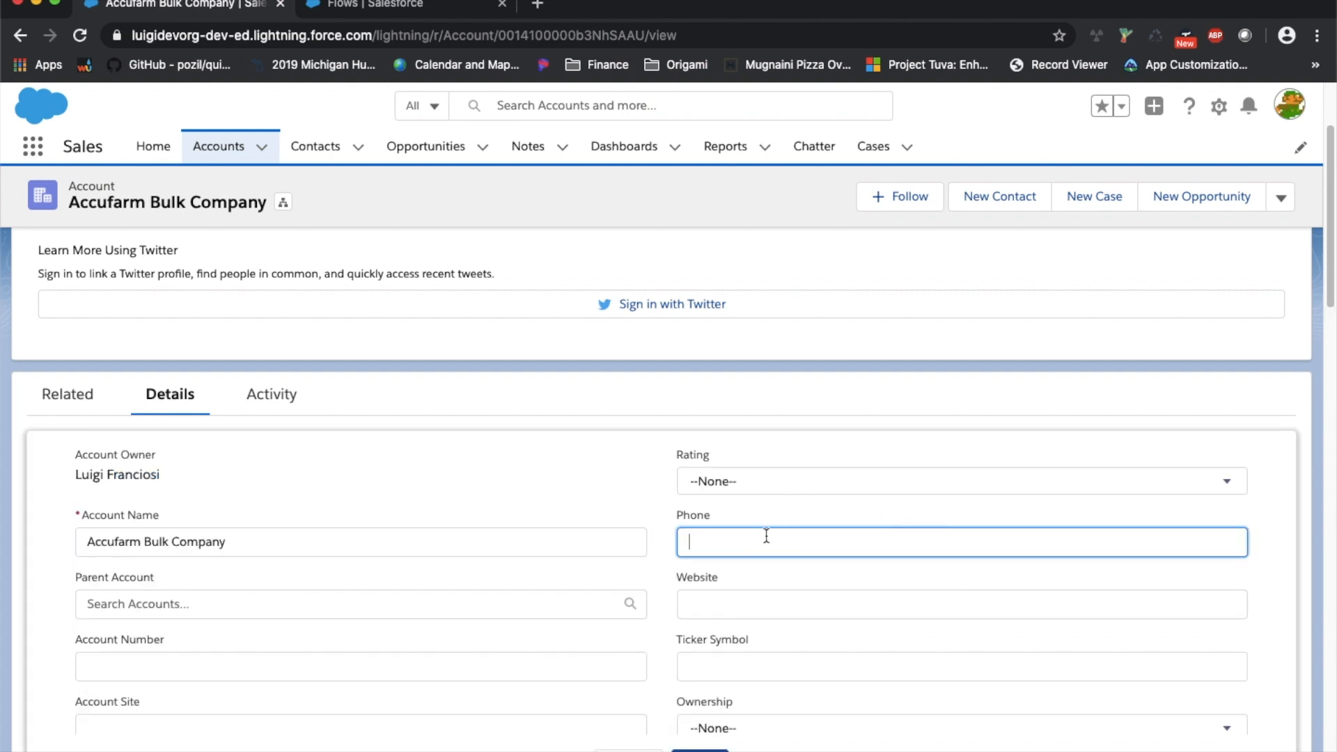
pyautogui.write('1234567890')
pyautogui.scroll(-2, 705, 542)
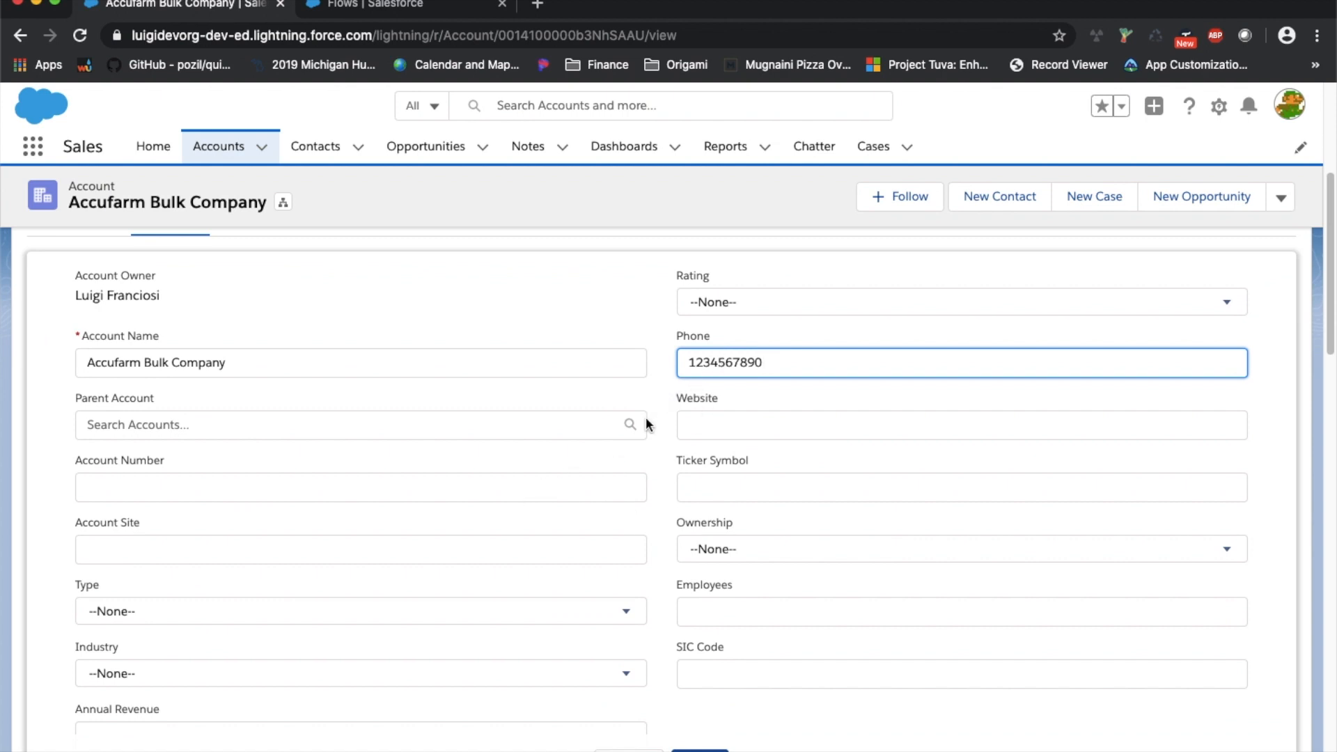
pyautogui.scroll(-6, 645, 416)
pyautogui.scroll(-6, 645, 425)
pyautogui.scroll(1, 274, 394)
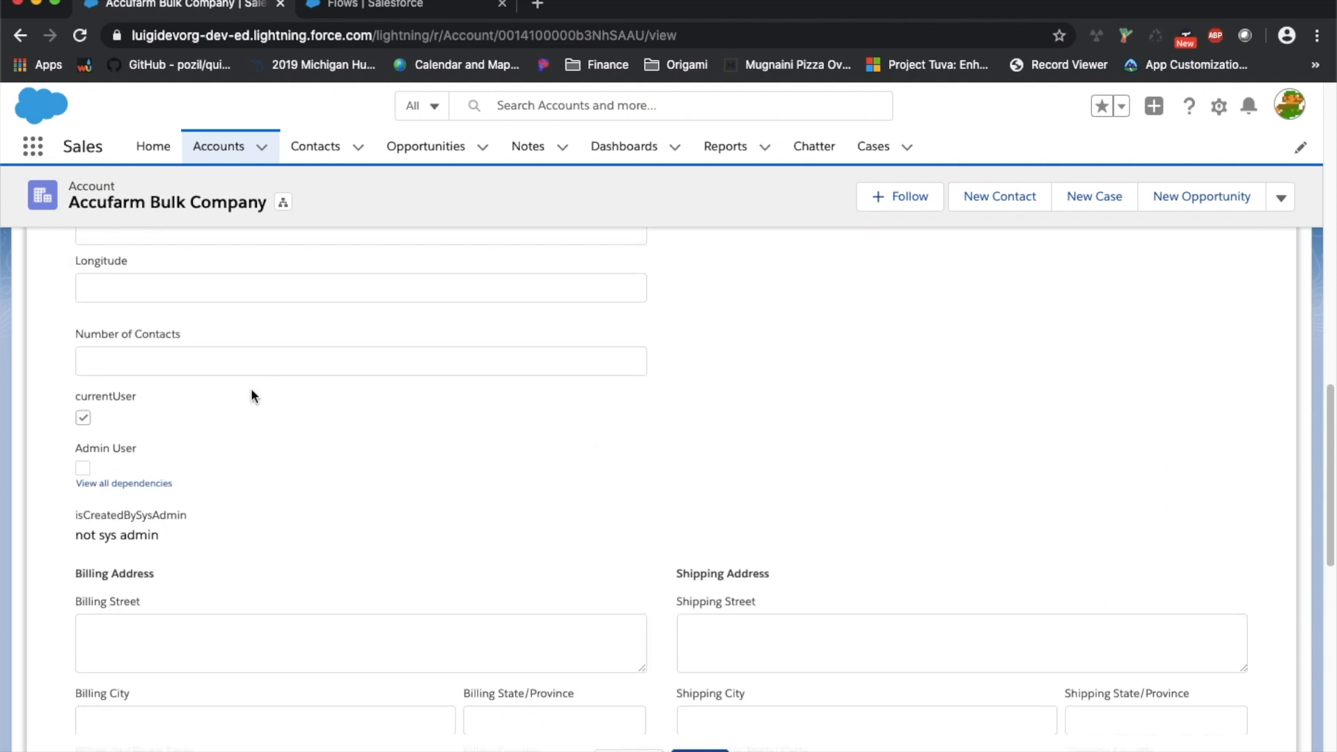
pyautogui.scroll(-4, 251, 394)
pyautogui.scroll(-2, 251, 394)
# Leave Active as --None--, save the account, and confirm Active now reads Yes
pyautogui.click(196, 688)
pyautogui.click(239, 567)
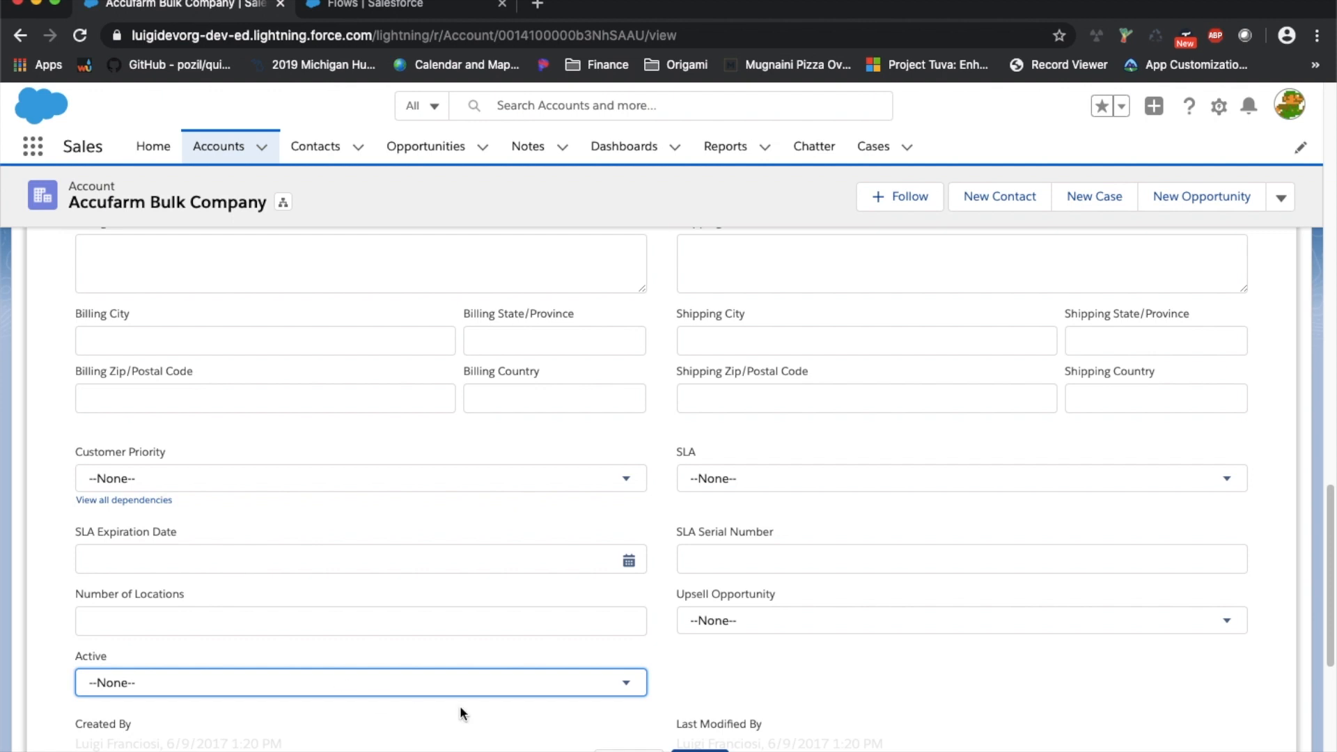
pyautogui.click(700, 749)
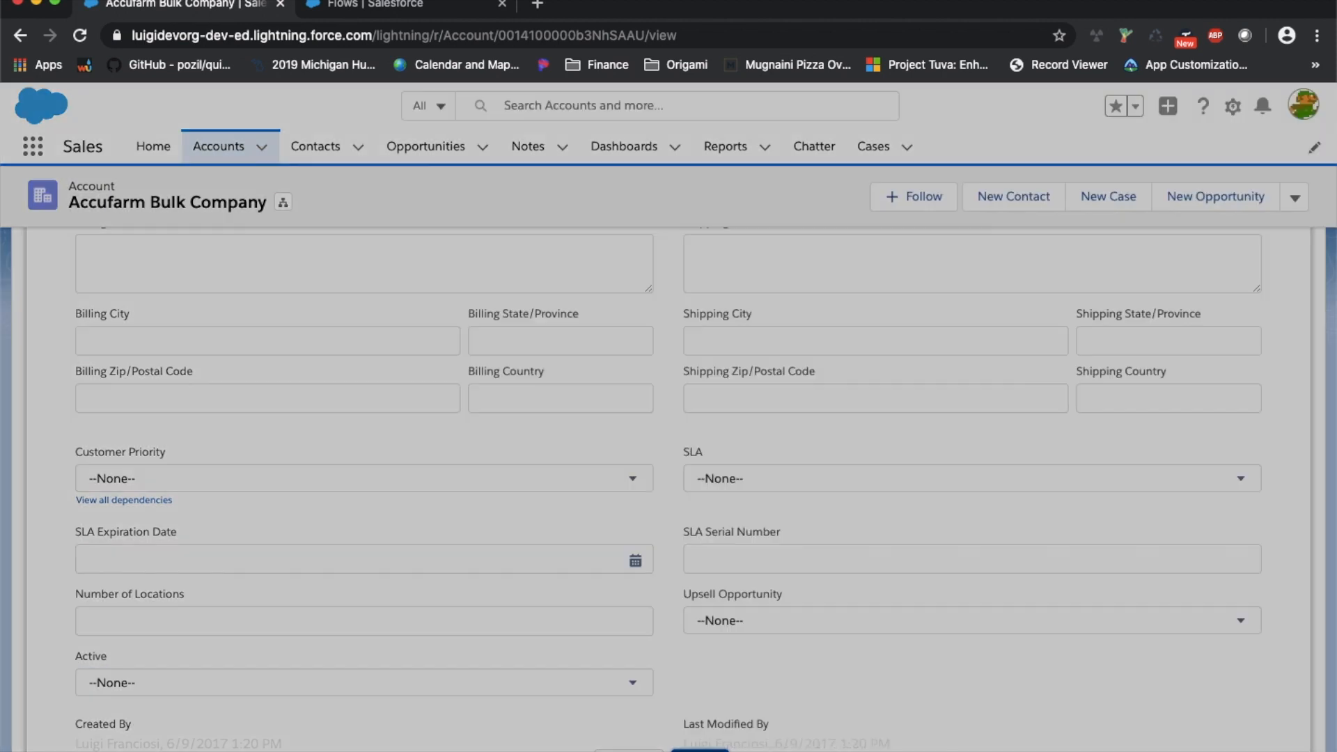
pyautogui.scroll(-10, 669, 565)
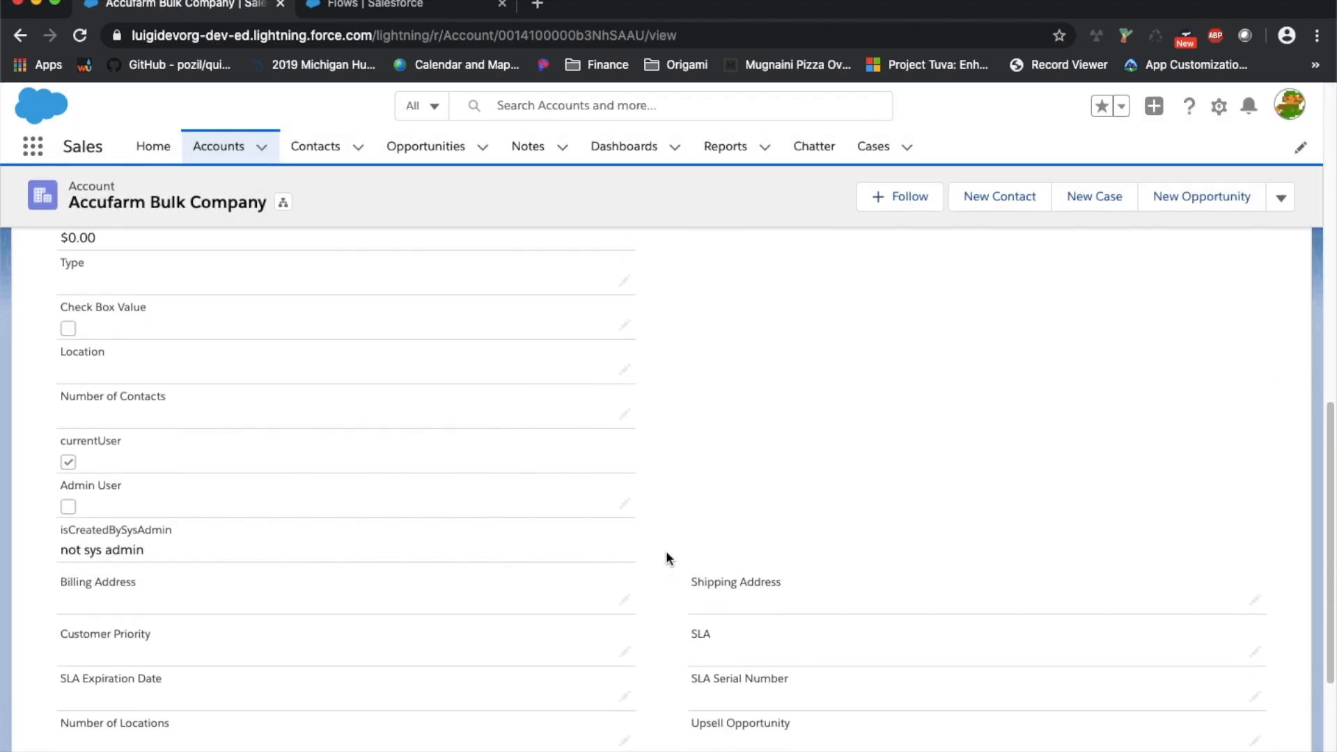
pyautogui.scroll(-2, 666, 557)
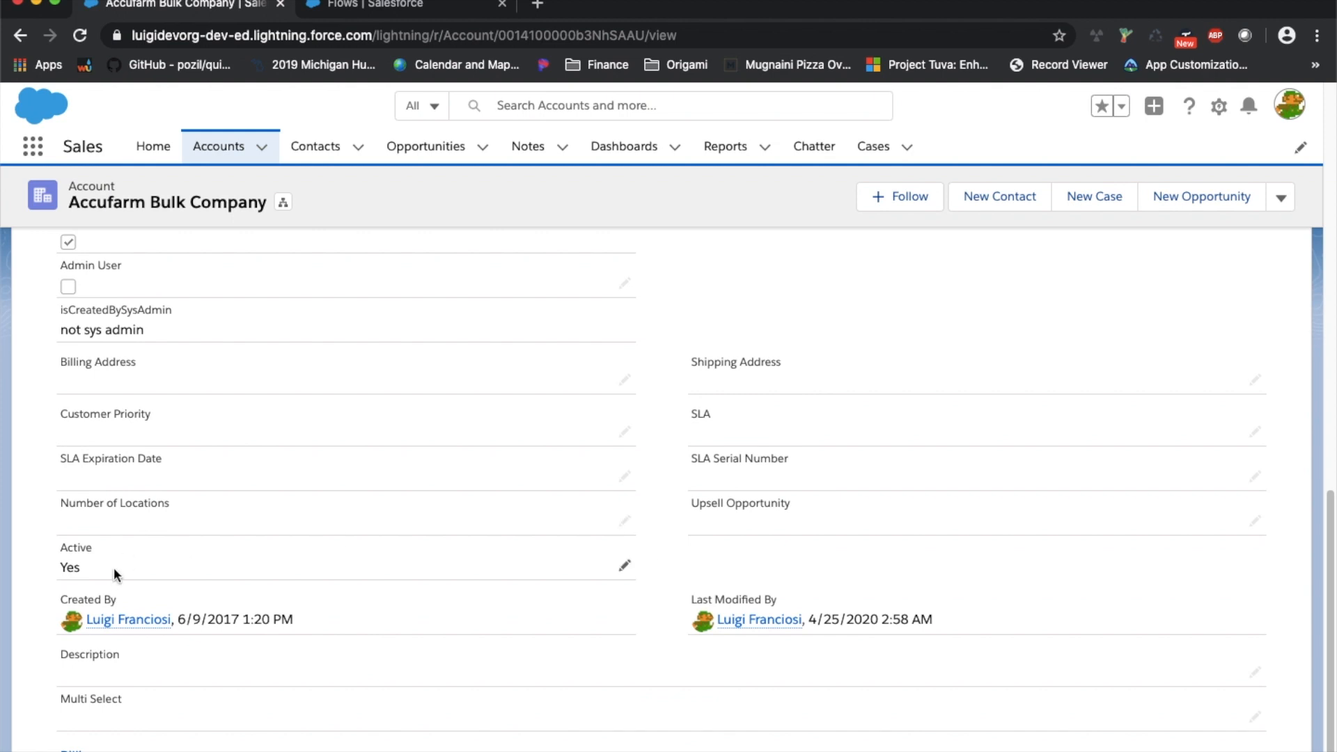
pyautogui.scroll(15, 525, 557)
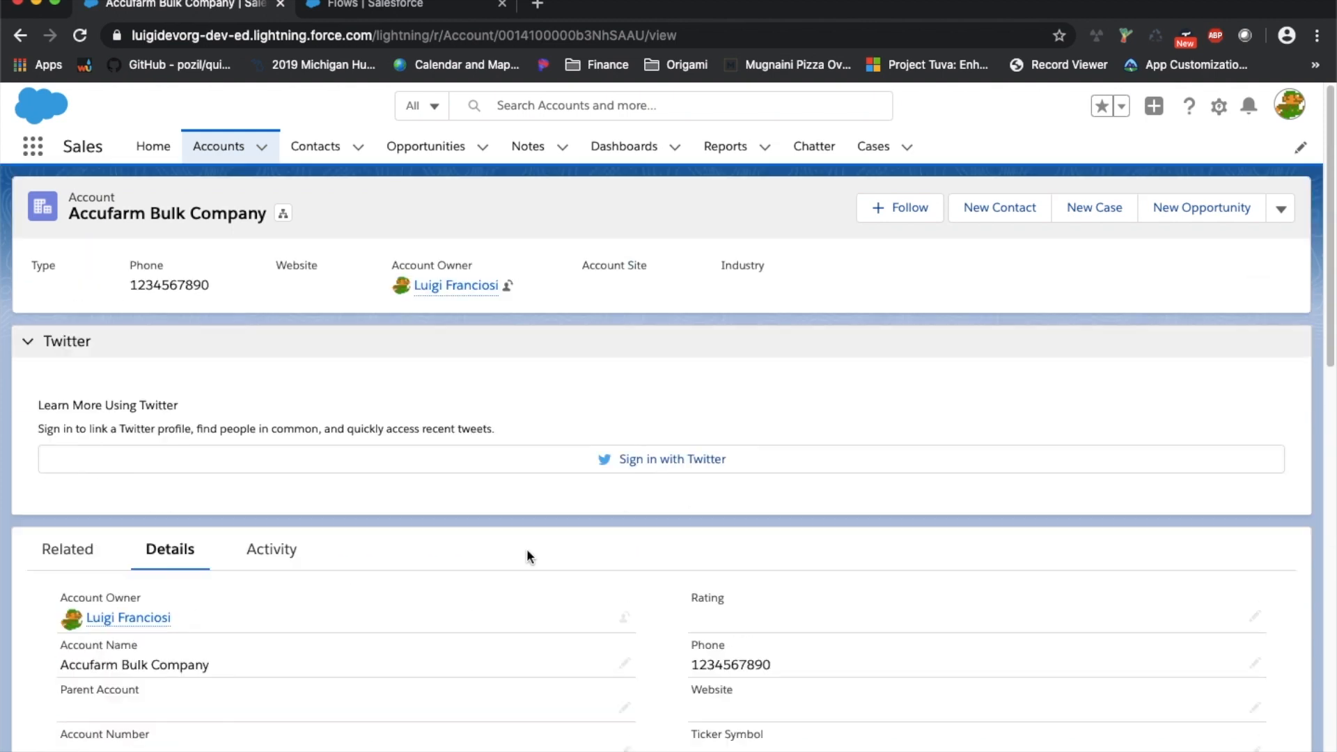
pyautogui.scroll(-3, 1114, 599)
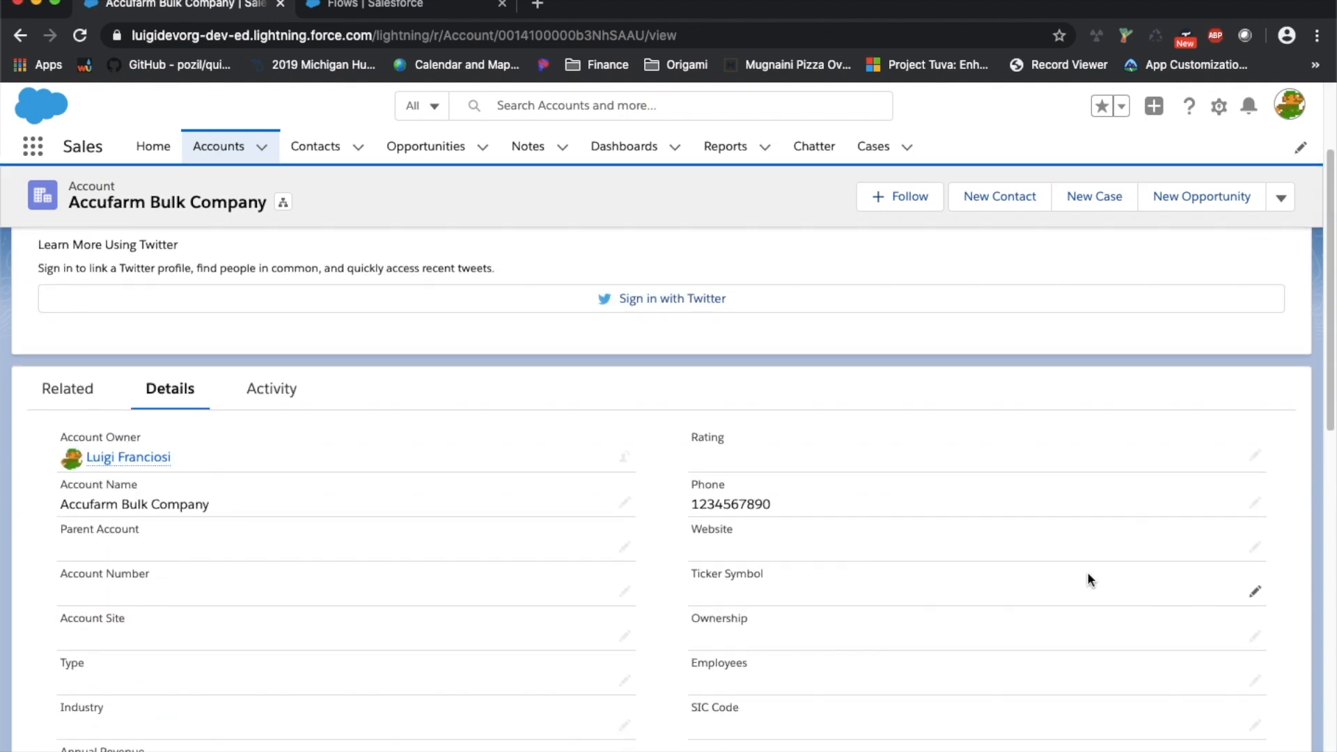
# Clear the account's phone number, save, and confirm Active now reads No
pyautogui.click(1257, 503)
pyautogui.doubleClick(881, 503)
pyautogui.press('BackSpace')
pyautogui.scroll(-2, 799, 604)
pyautogui.click(700, 751)
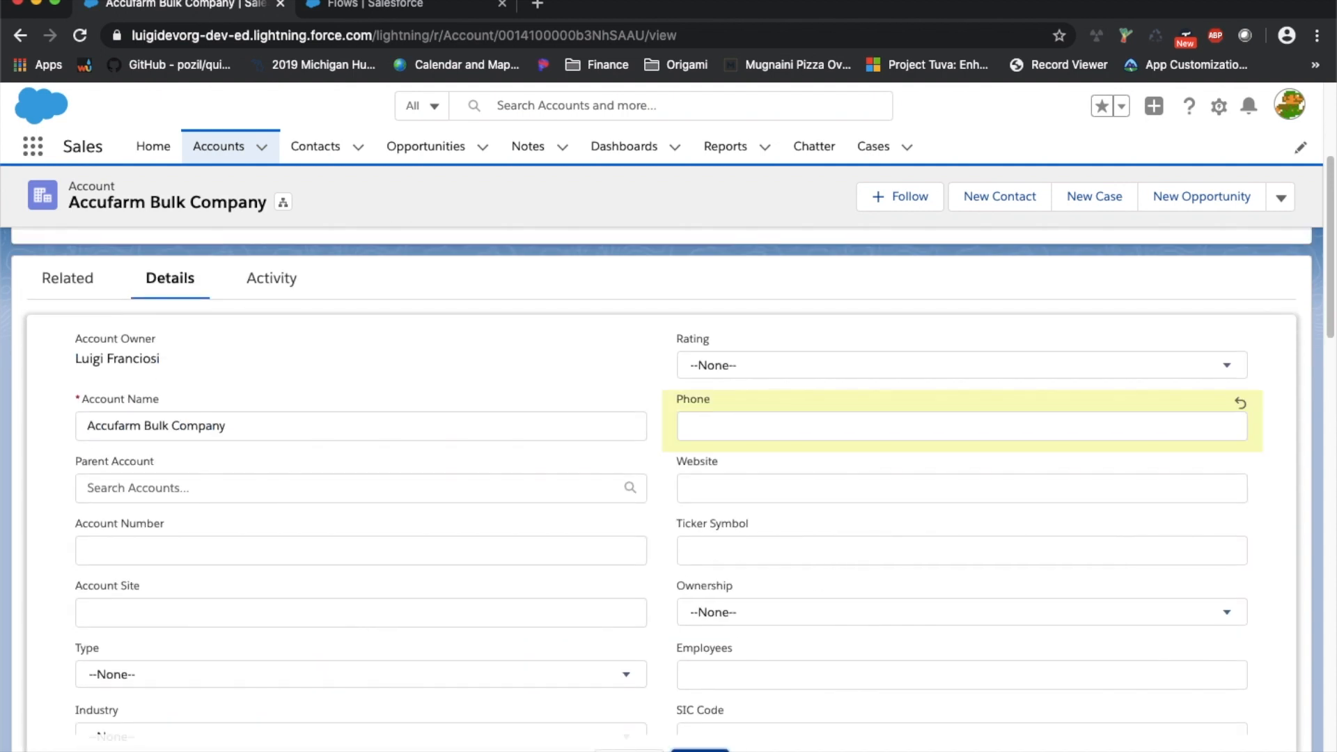
pyautogui.scroll(-10, 585, 542)
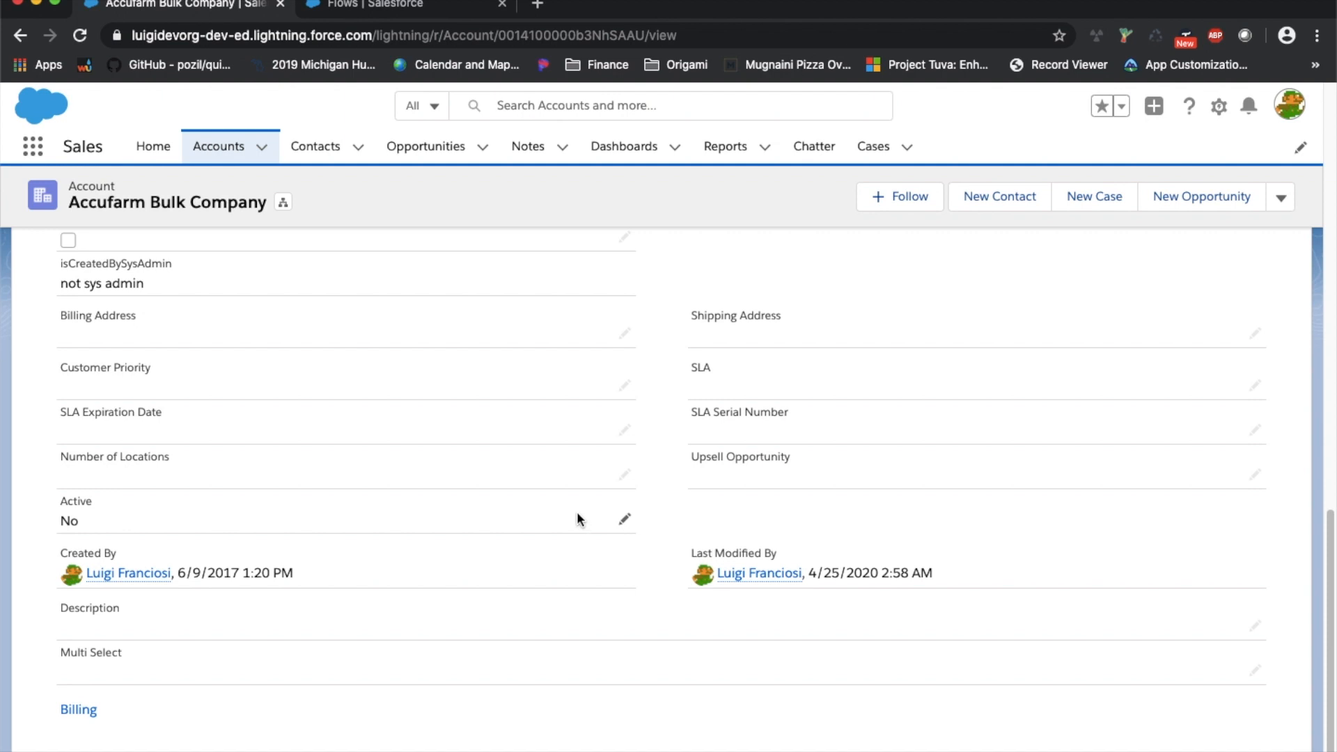
# Switch to the Set active flag flow tab and go back to the Flows list
pyautogui.click(424, 4)
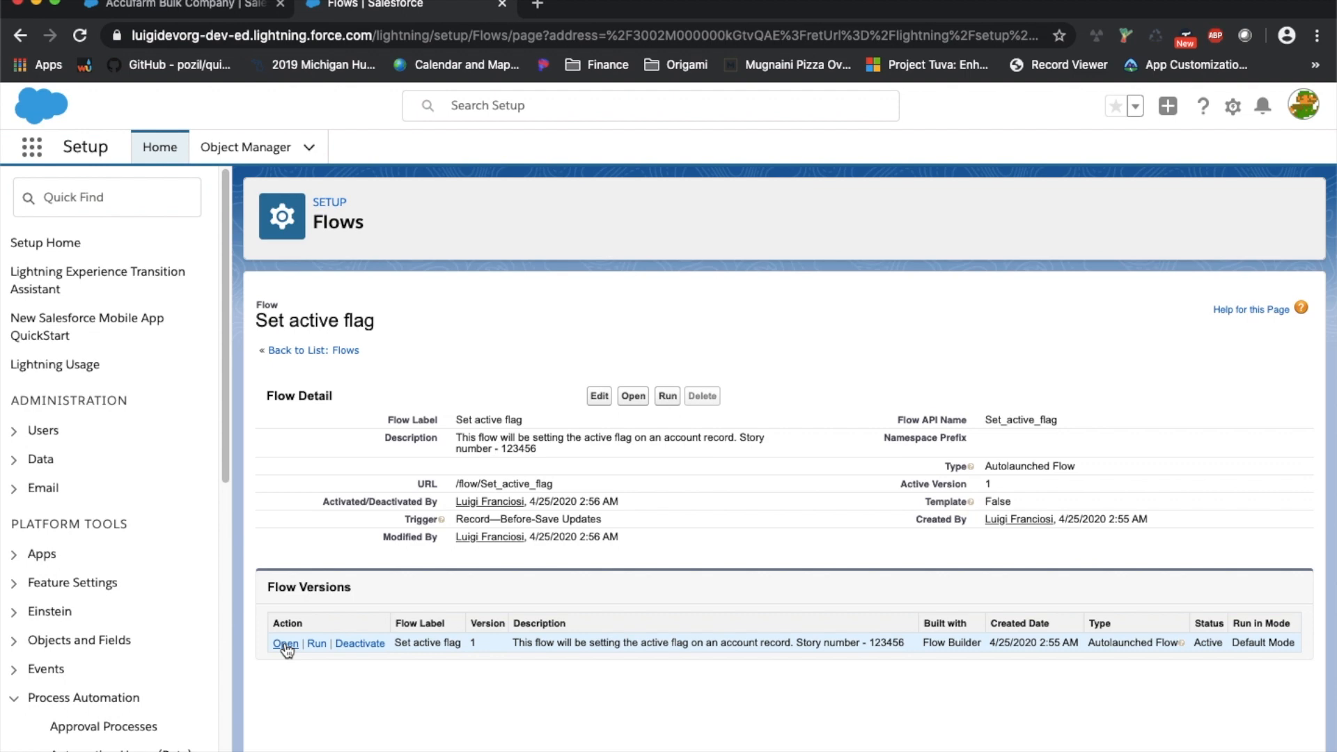
pyautogui.click(337, 352)
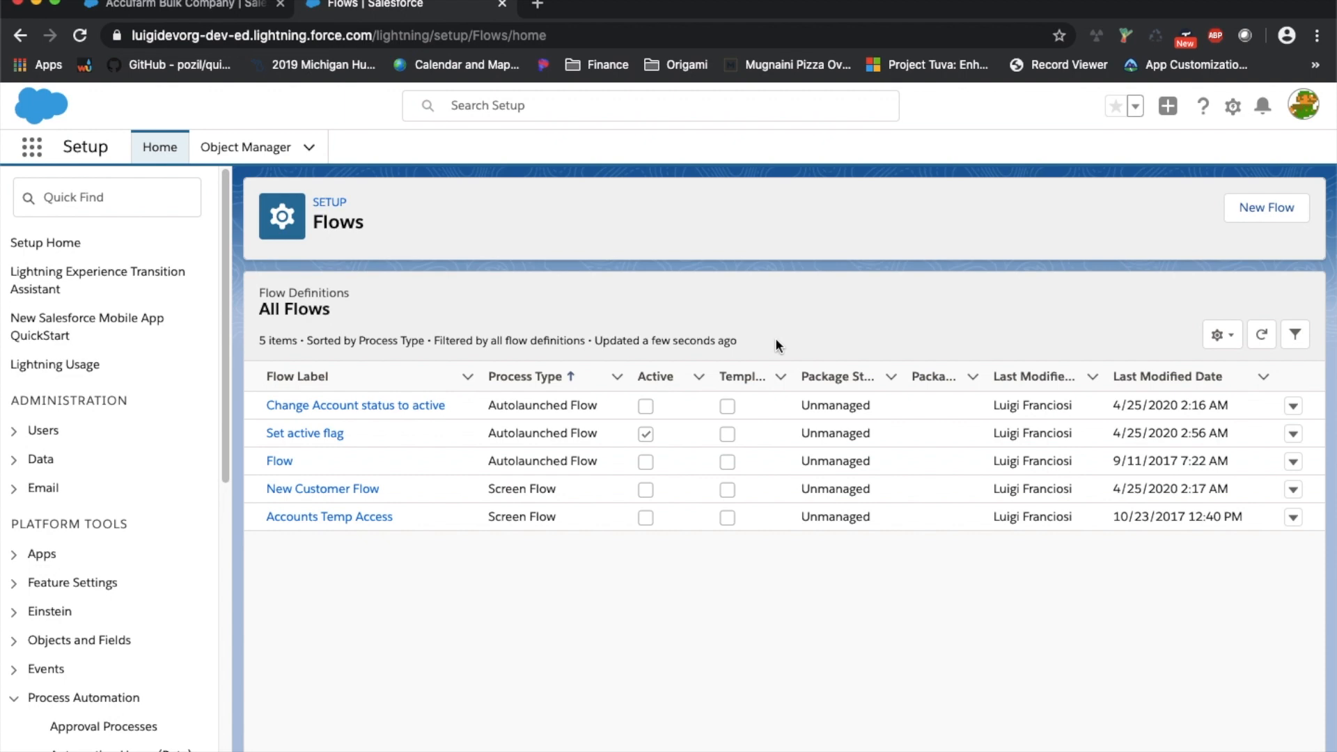
# Create a new flow and move its Start element slightly down and right
pyautogui.click(1265, 213)
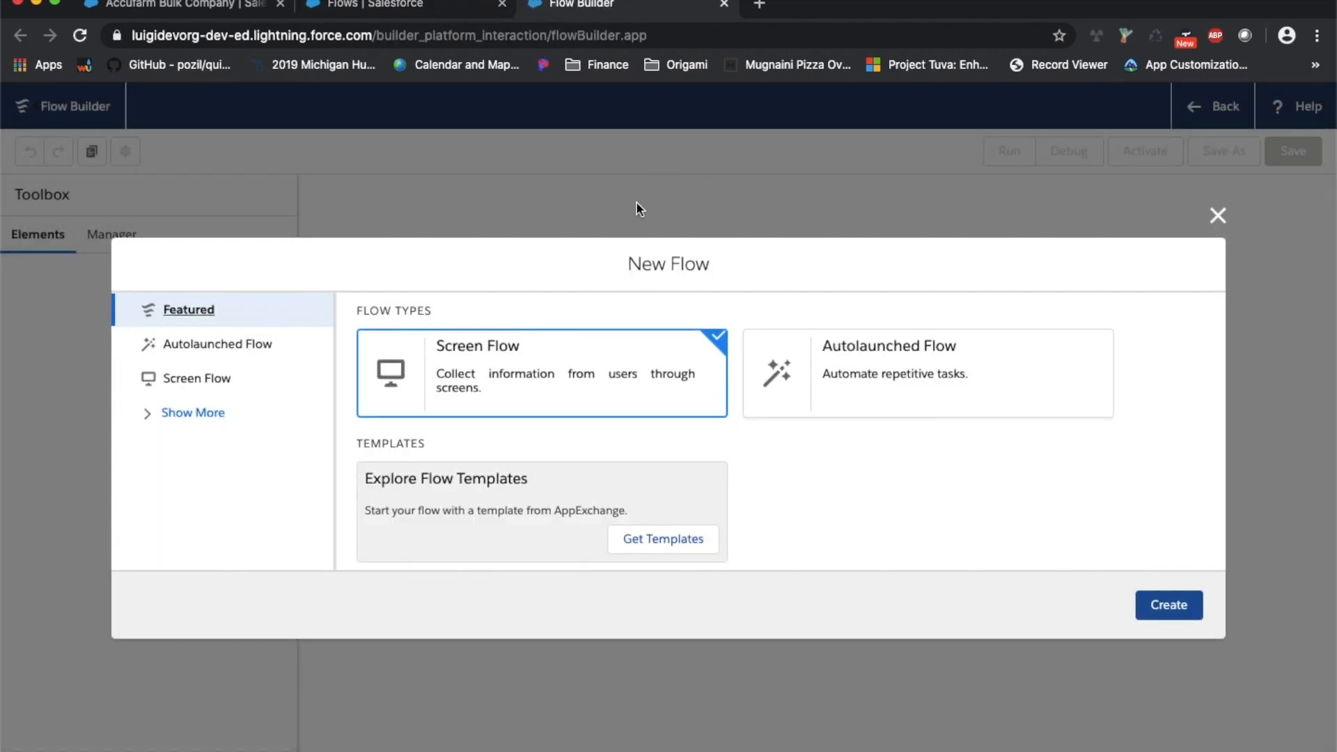
pyautogui.click(1169, 605)
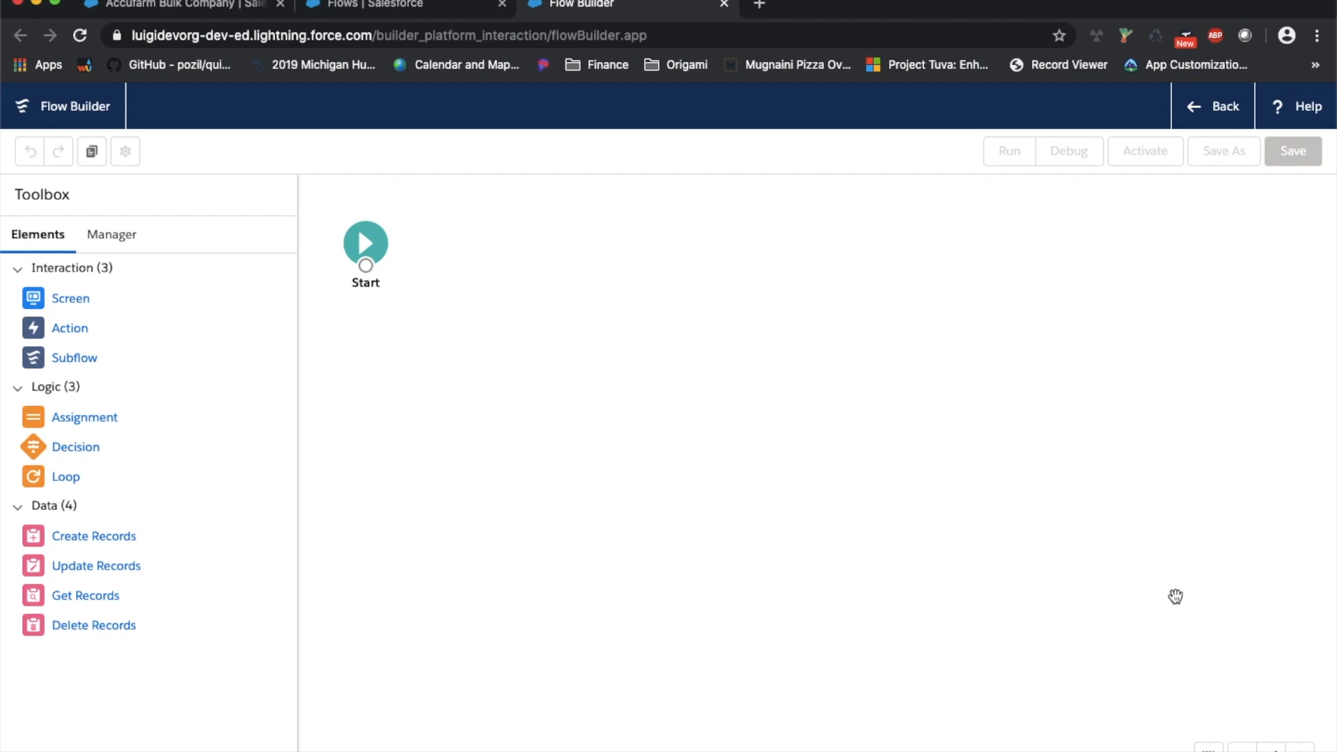
pyautogui.click(358, 249)
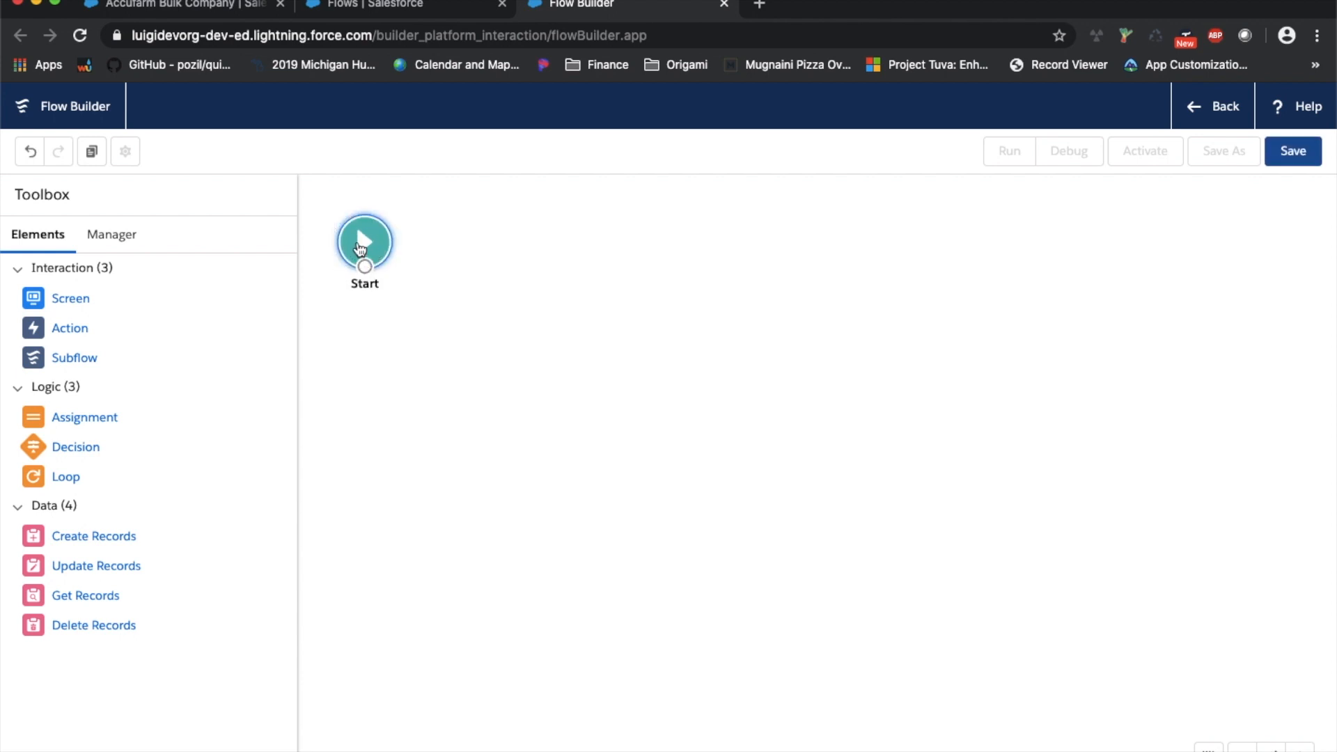
pyautogui.moveTo(360, 249); pyautogui.dragTo(395, 266)
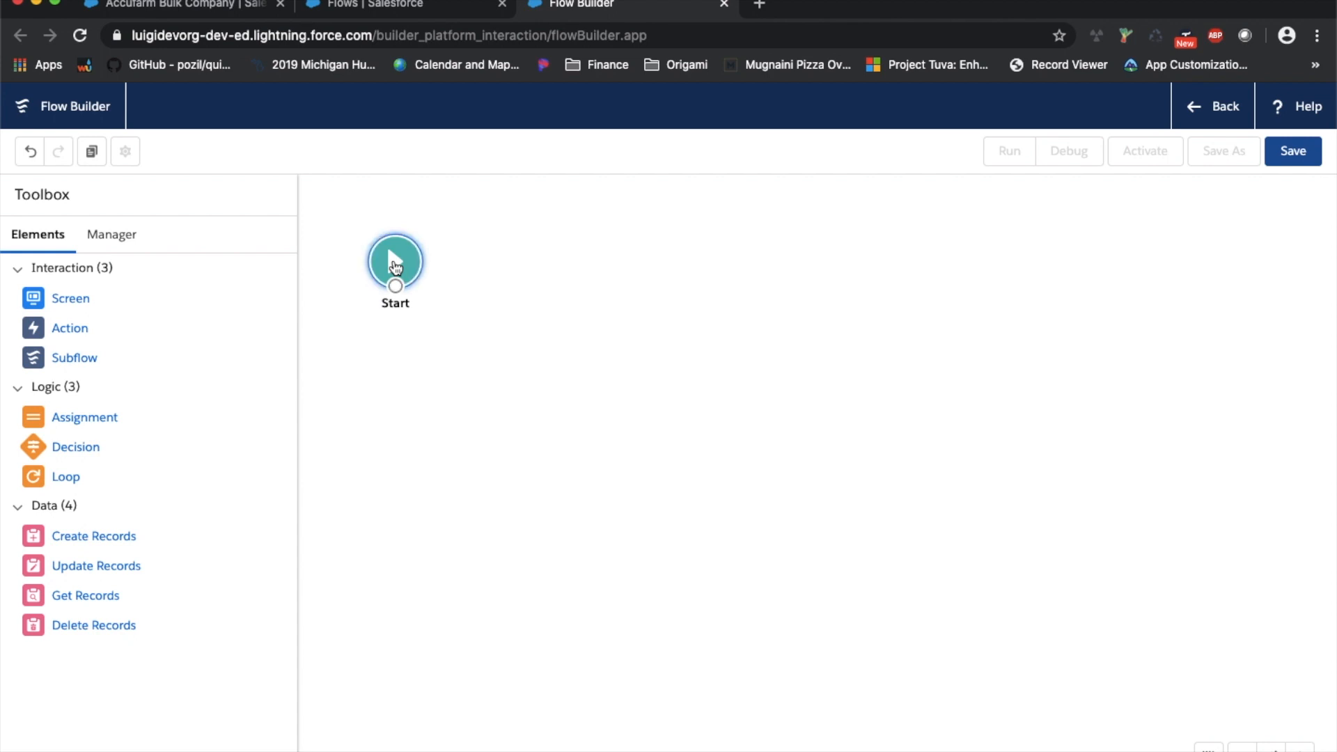
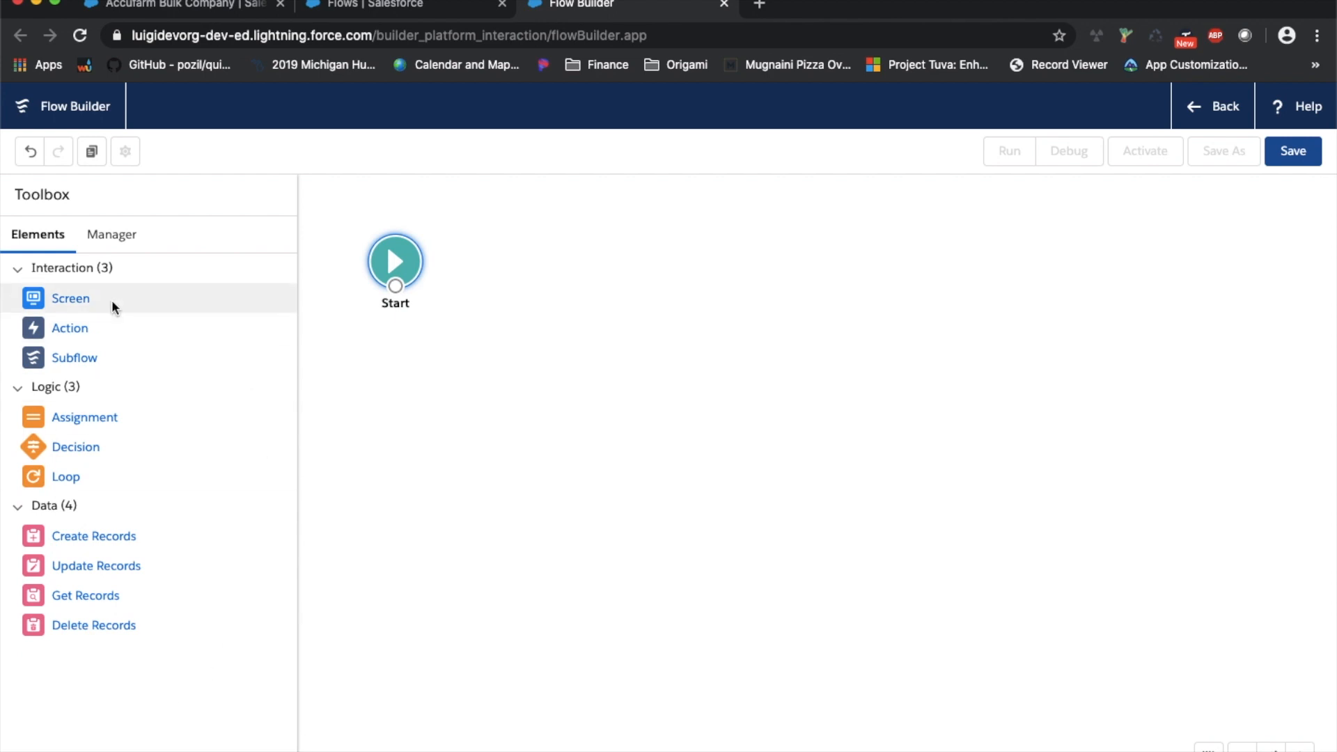
# Place a new Screen element from the Toolbox onto the canvas beside Start
pyautogui.click(132, 239)
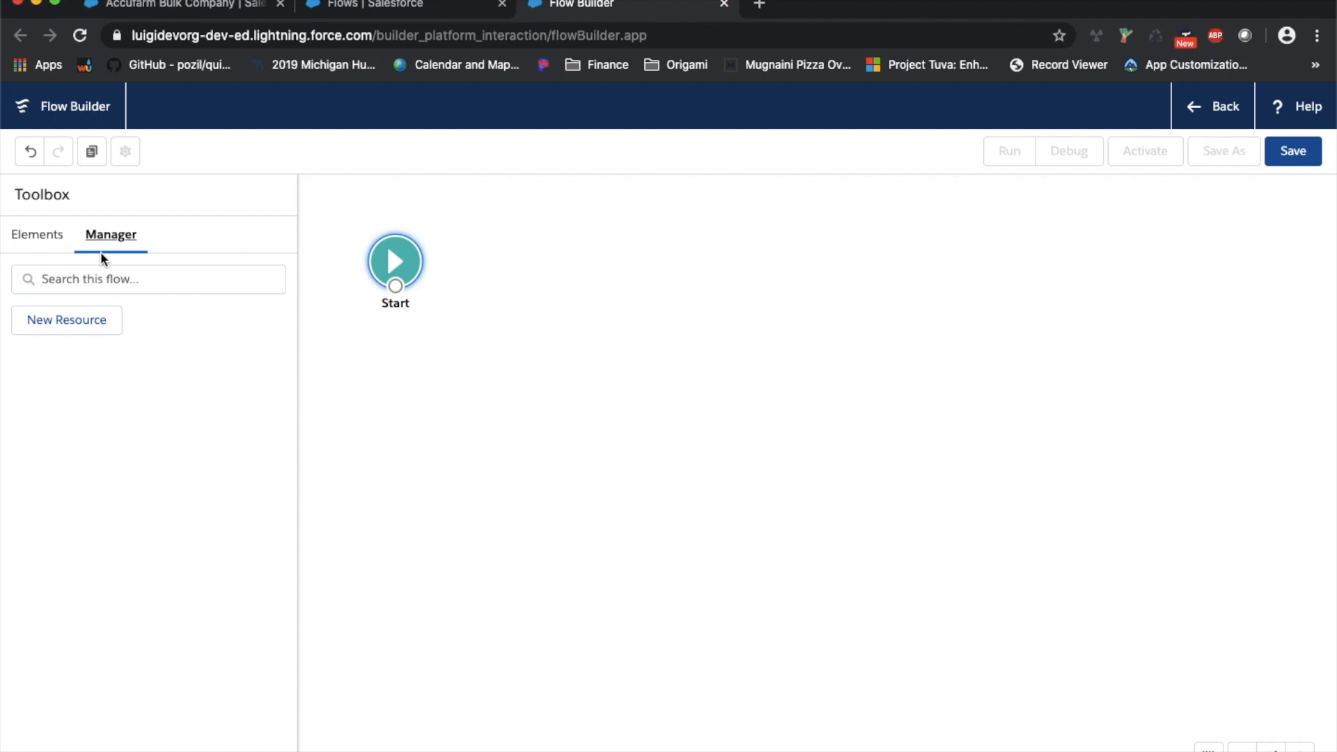
pyautogui.click(50, 235)
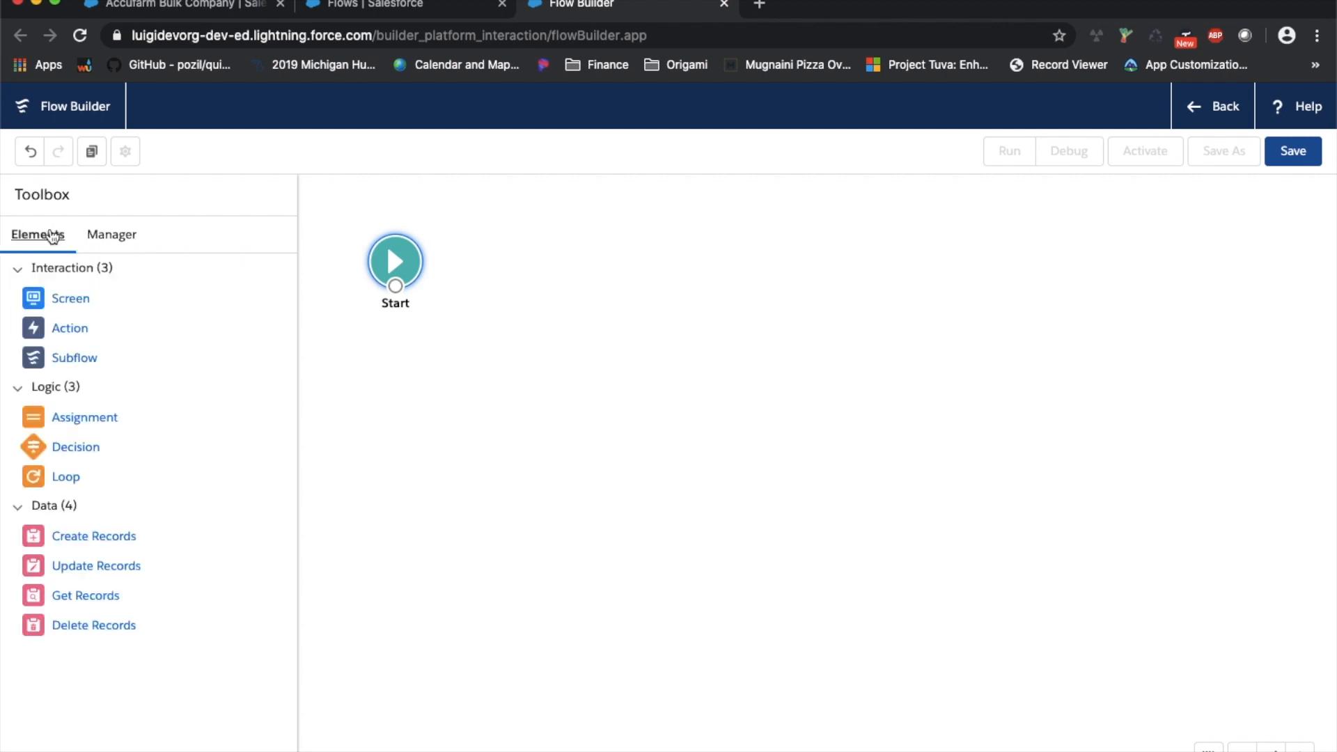
pyautogui.moveTo(70, 310); pyautogui.dragTo(571, 282)
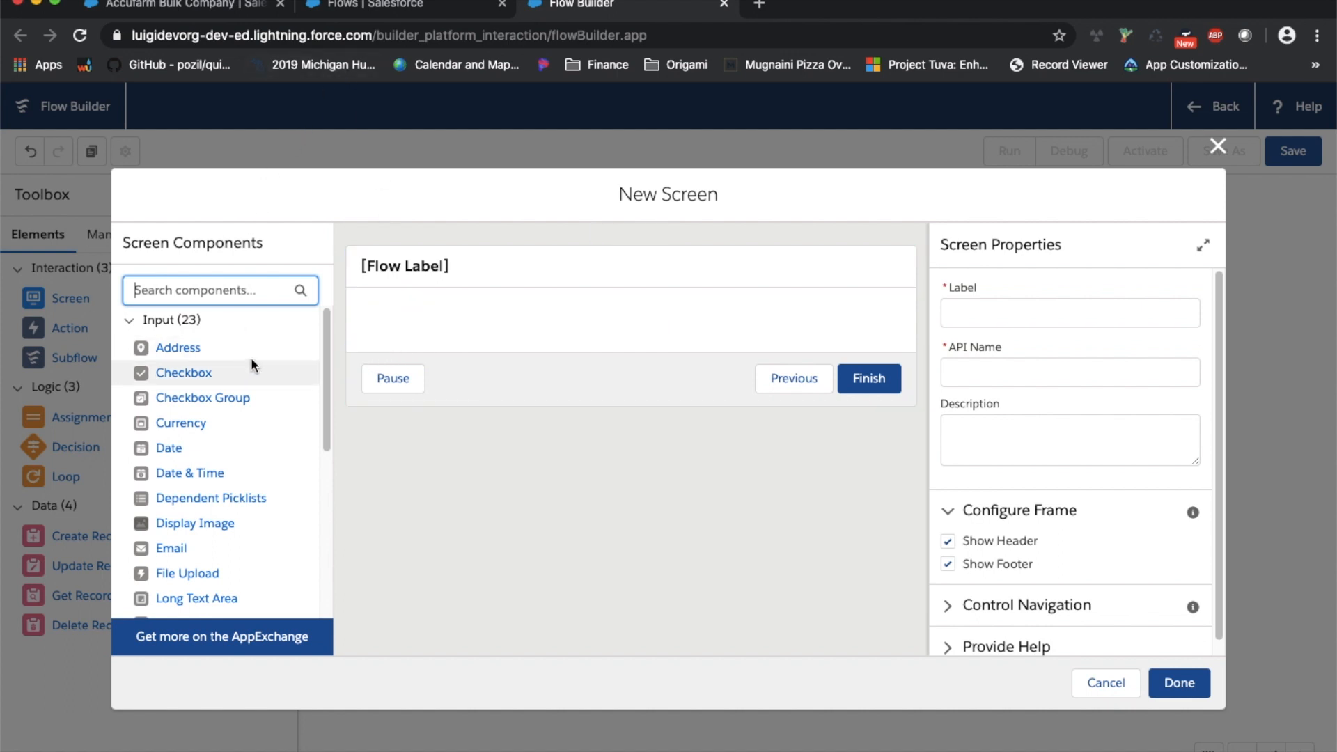
# Add Address, Checkbox, Checkbox Group and Date & Time components, then inspect the Address settings
pyautogui.scroll(-5, 250, 357)
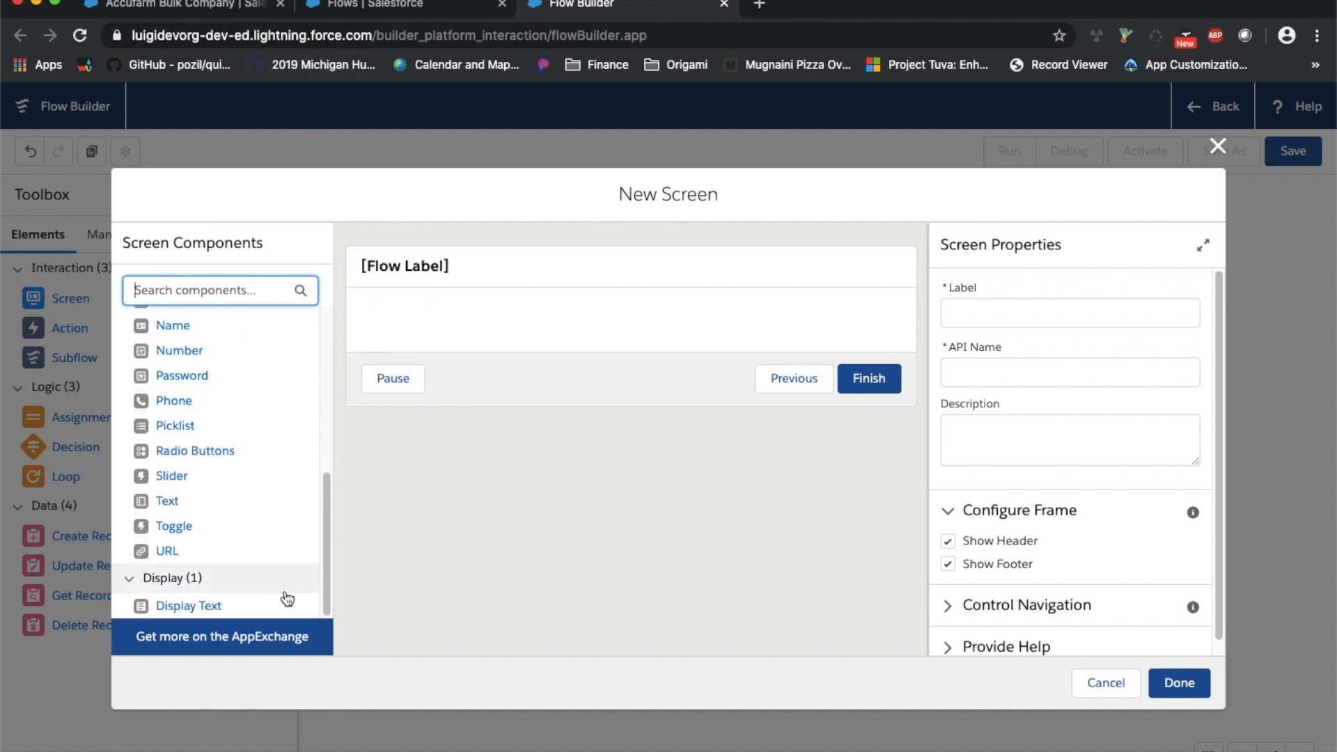
pyautogui.scroll(5, 240, 380)
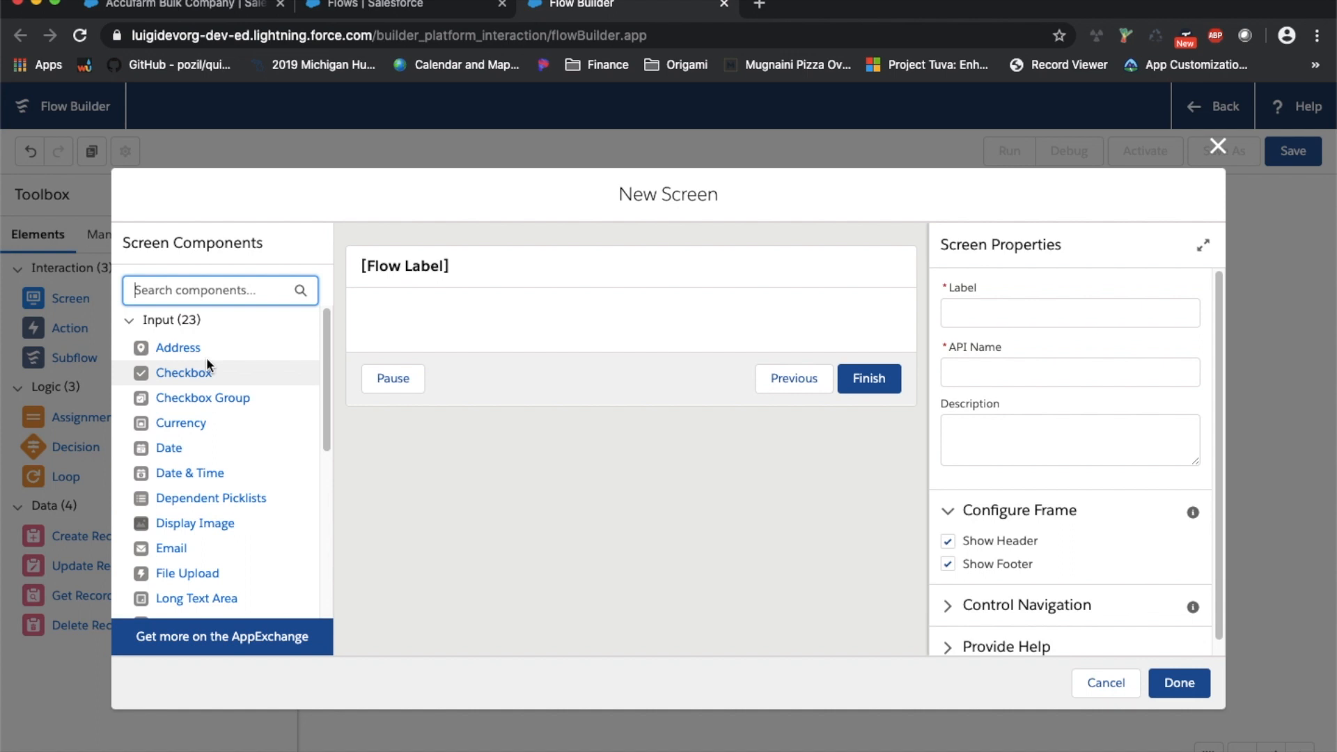
pyautogui.click(180, 350)
pyautogui.click(207, 375)
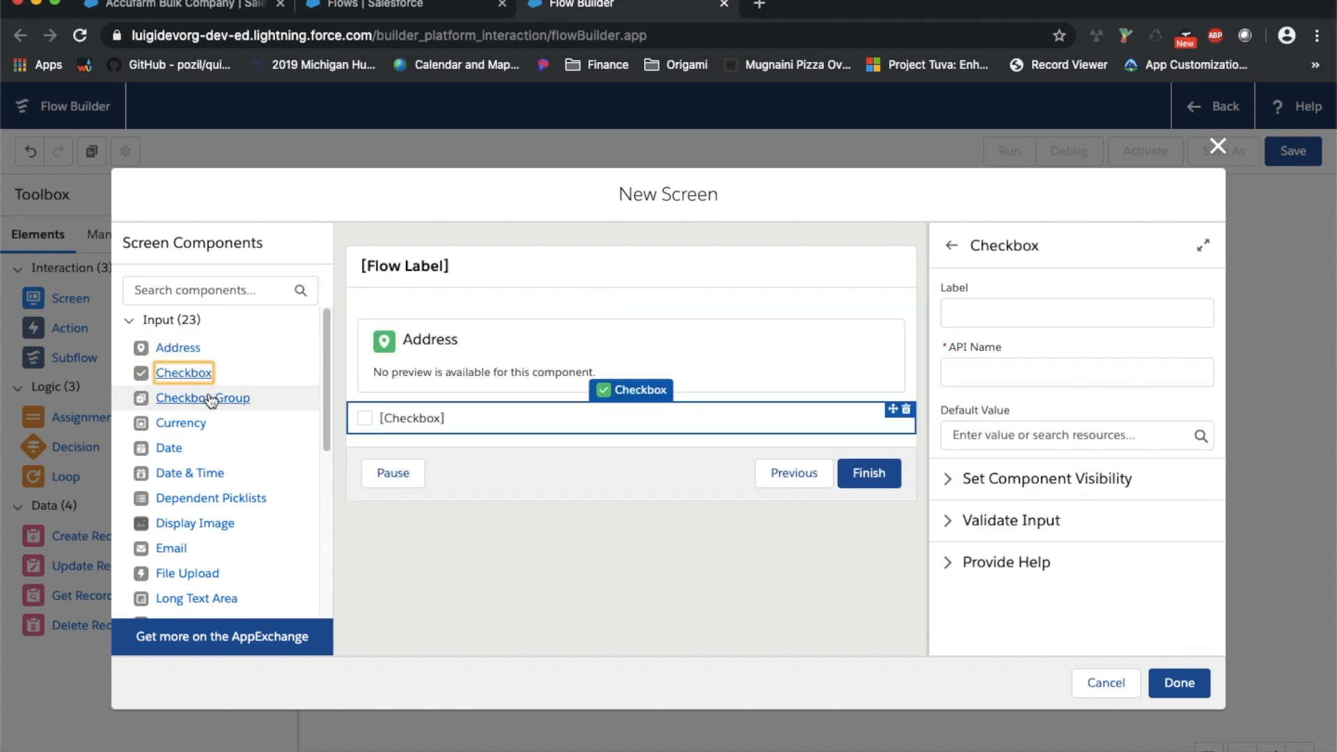
pyautogui.click(205, 399)
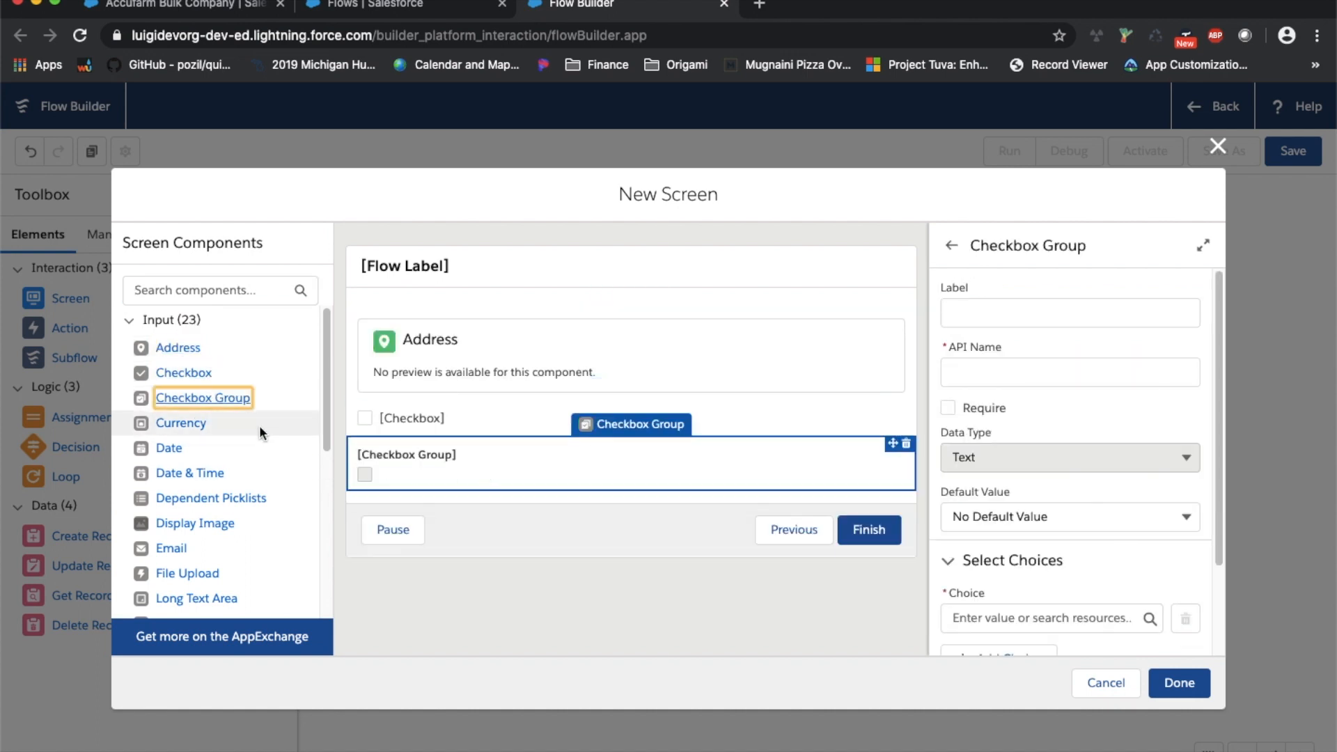
pyautogui.click(204, 473)
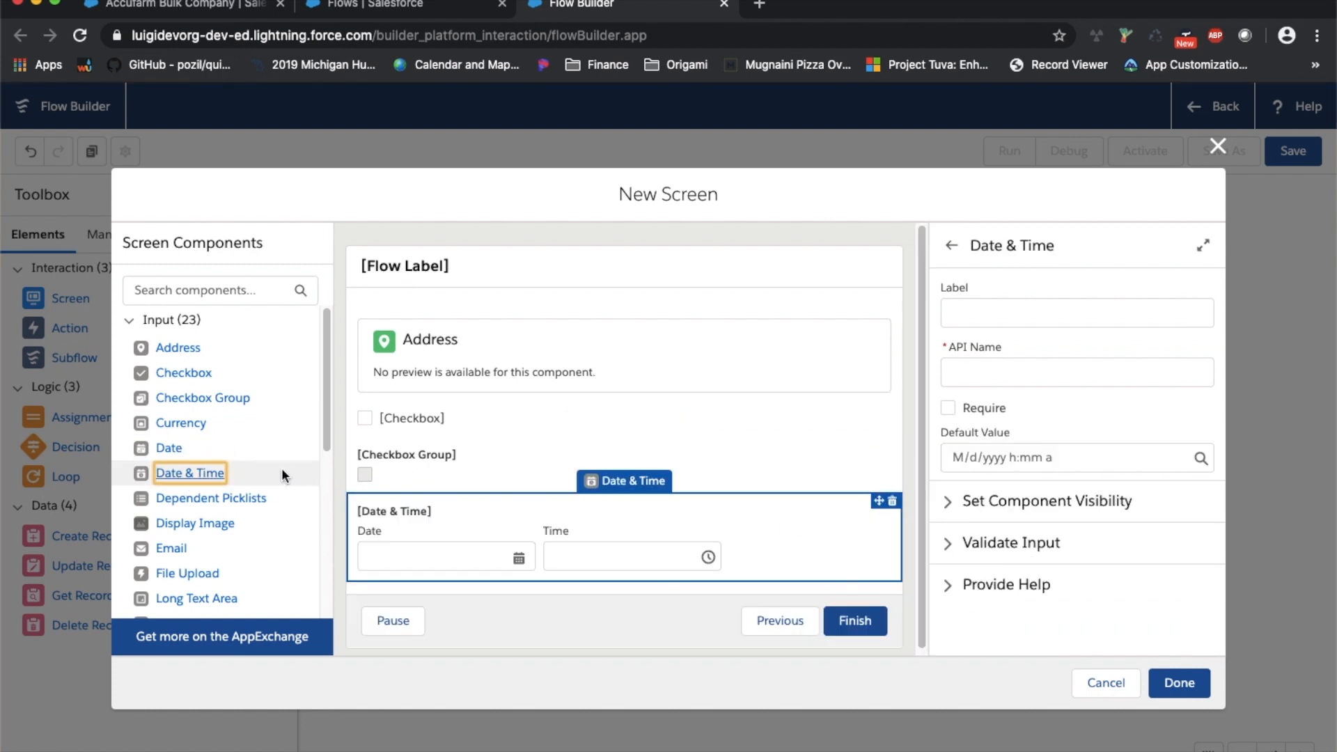
pyautogui.click(469, 336)
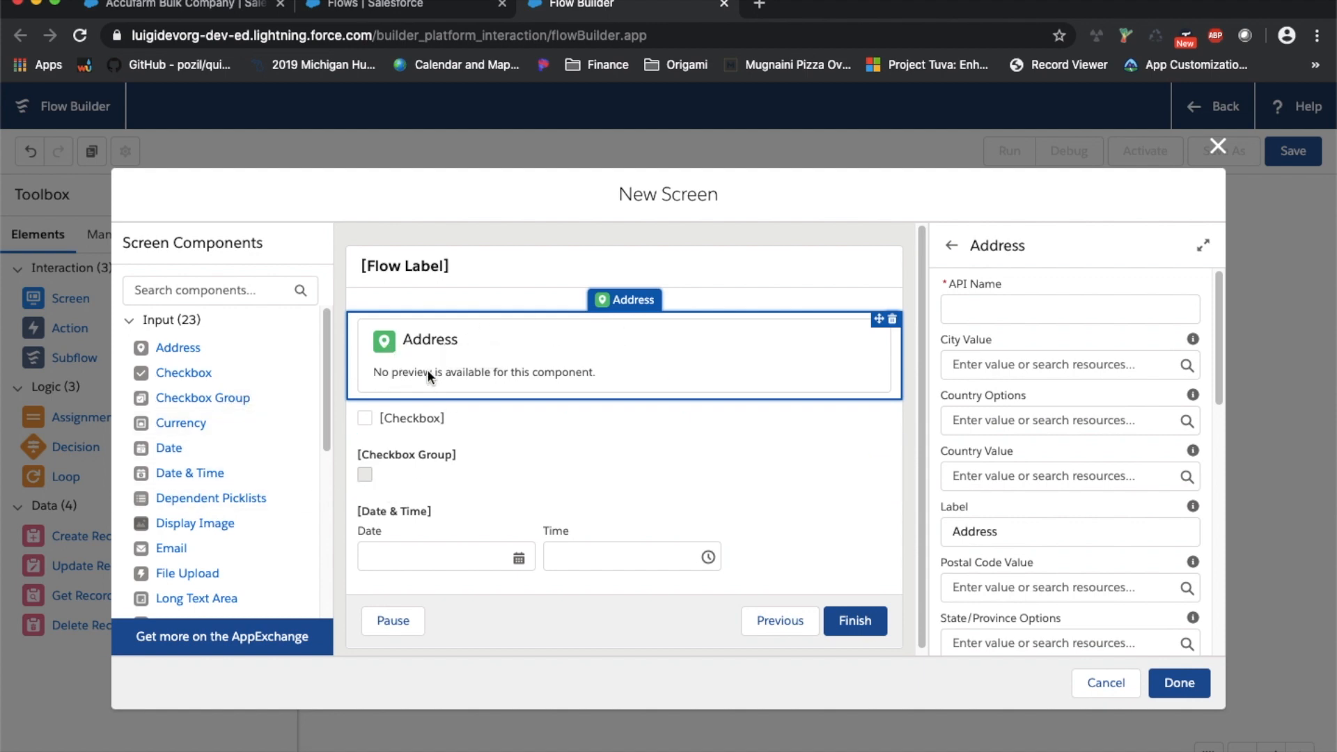
pyautogui.scroll(-3, 989, 457)
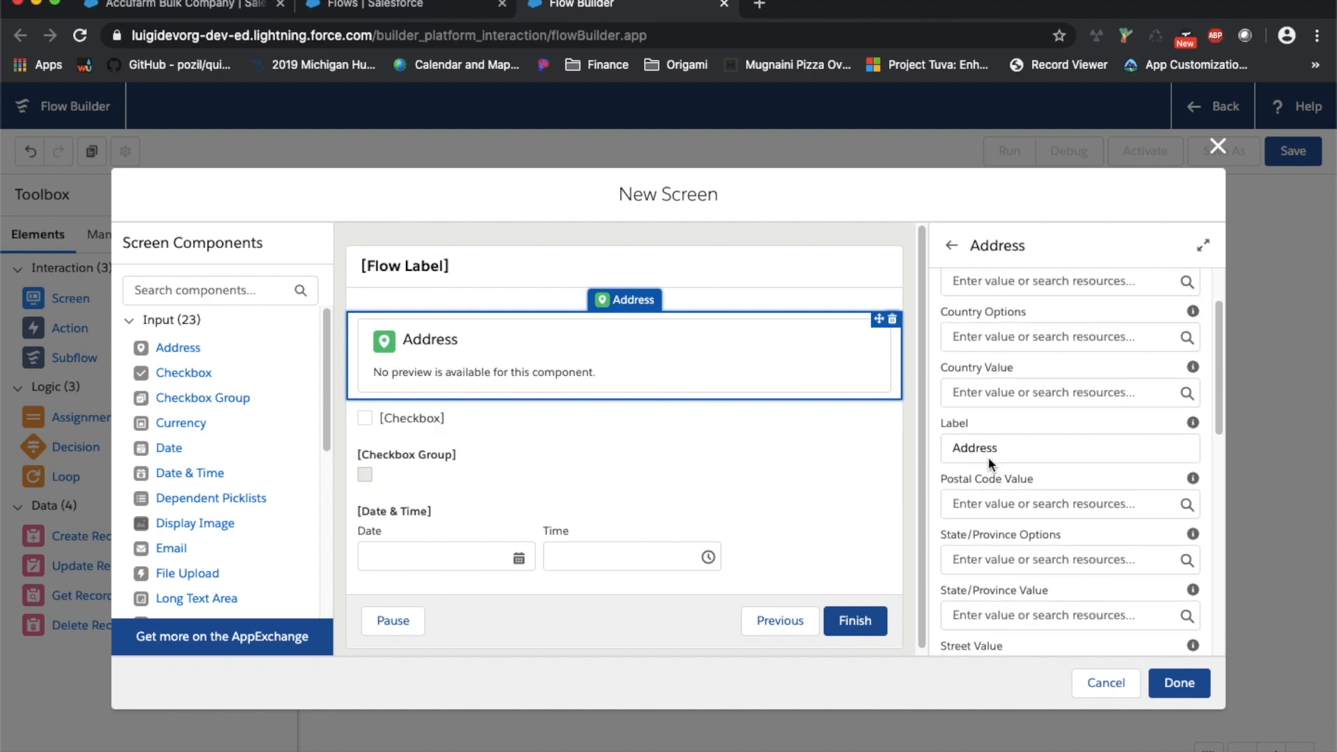
pyautogui.scroll(-3, 1001, 468)
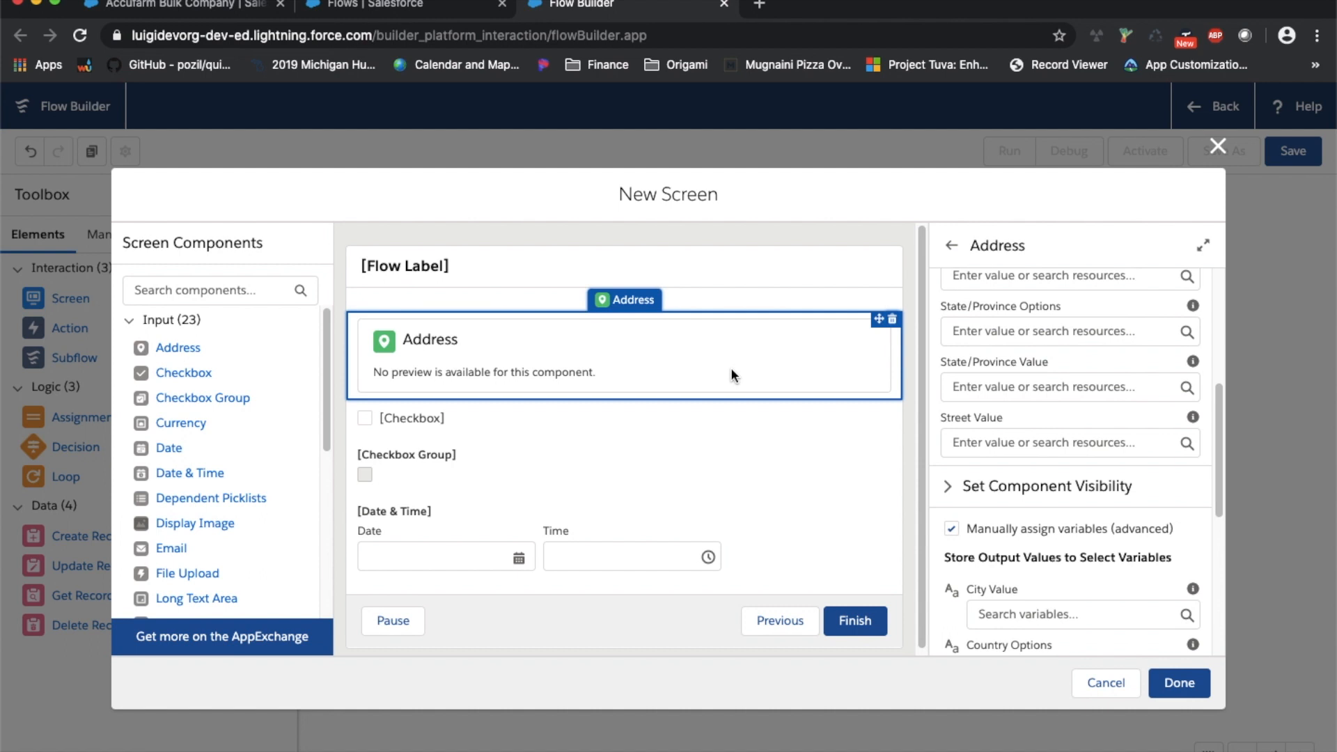
pyautogui.scroll(3, 1010, 374)
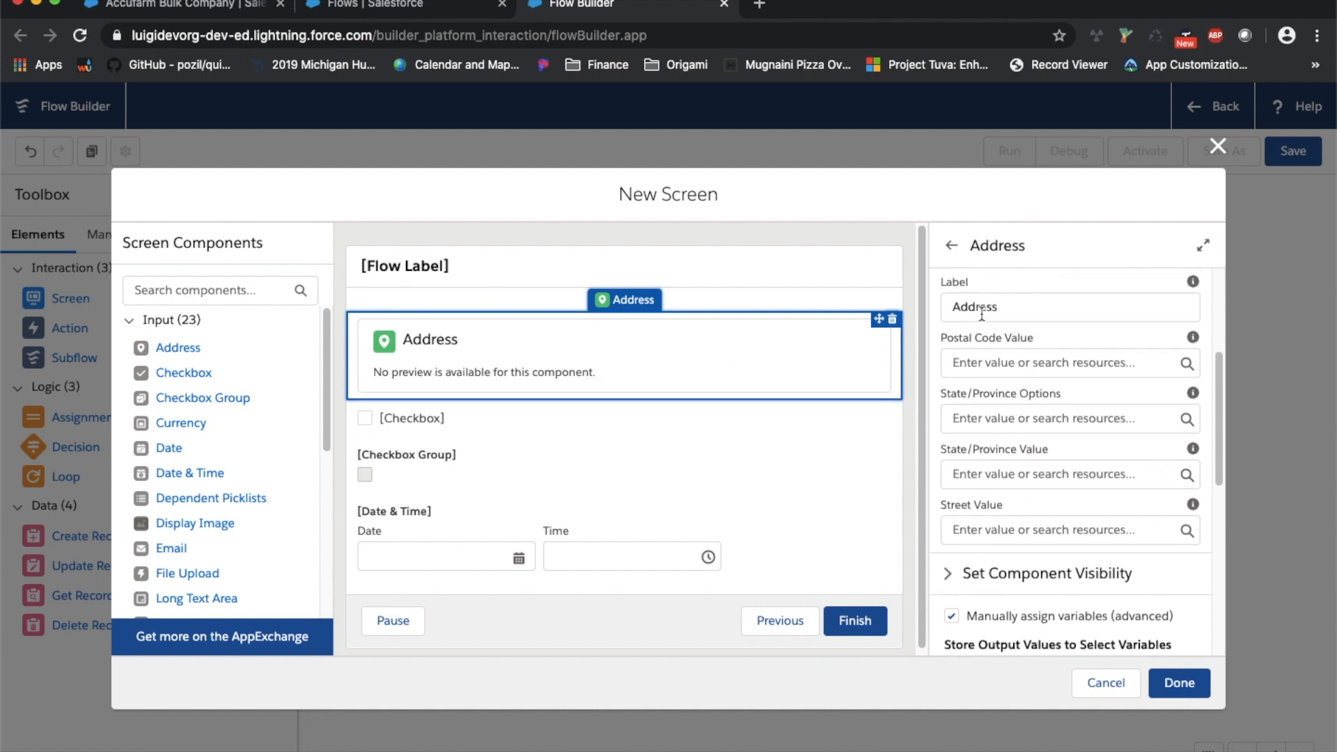
pyautogui.scroll(1, 982, 315)
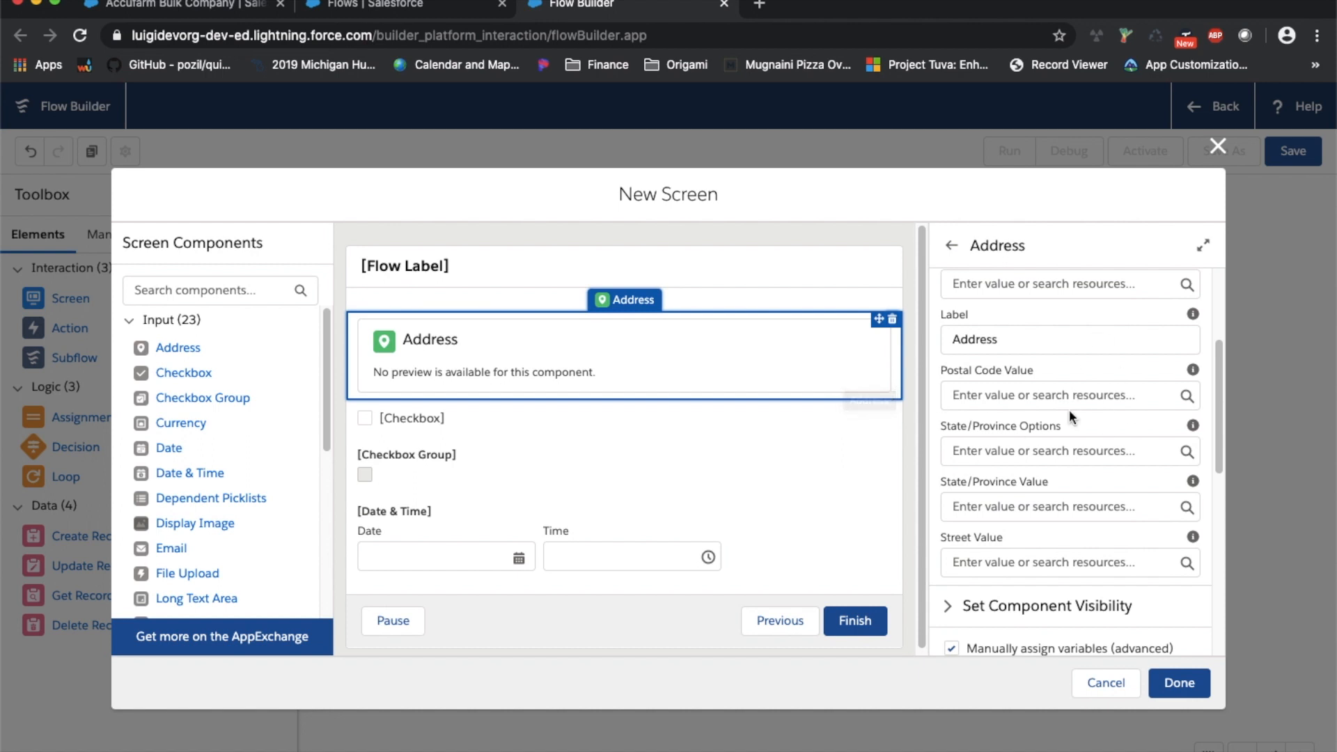
pyautogui.click(1027, 453)
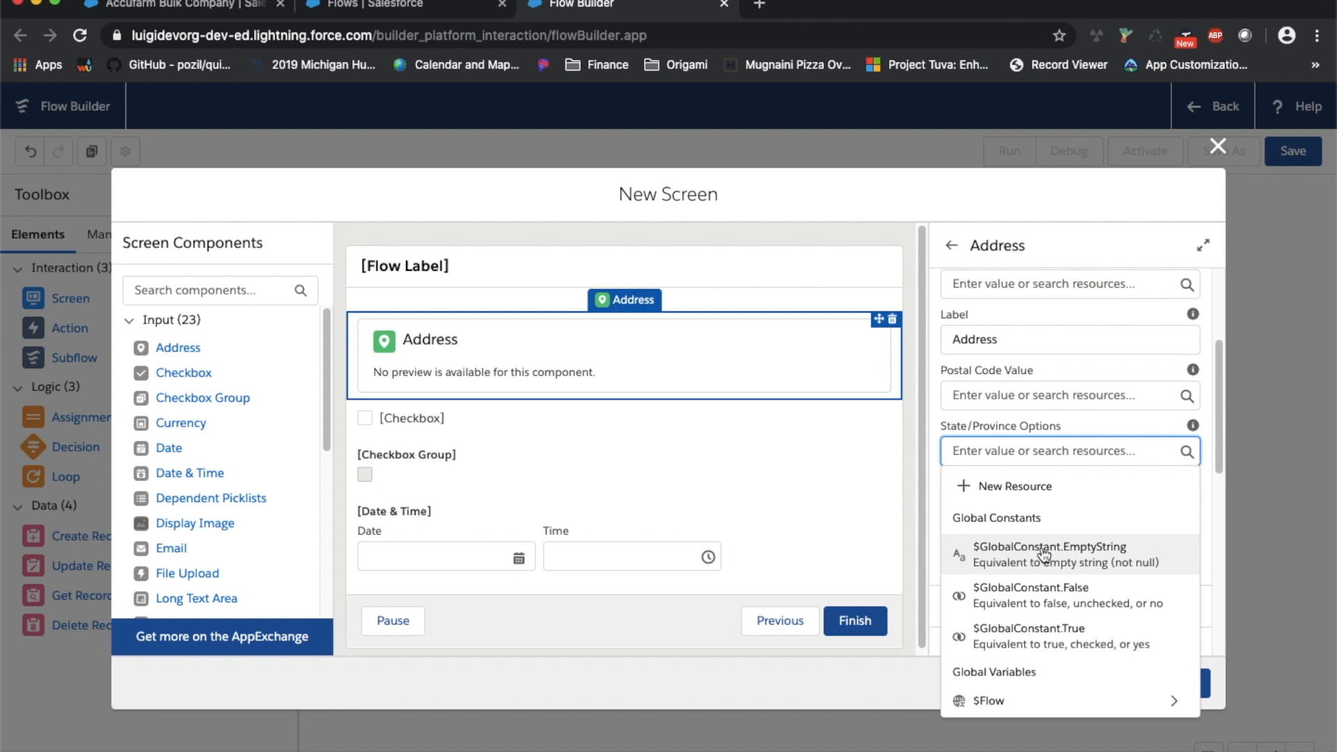
# Delete the Address, Checkbox, Checkbox Group and Date & Time components from the screen
pyautogui.click(892, 319)
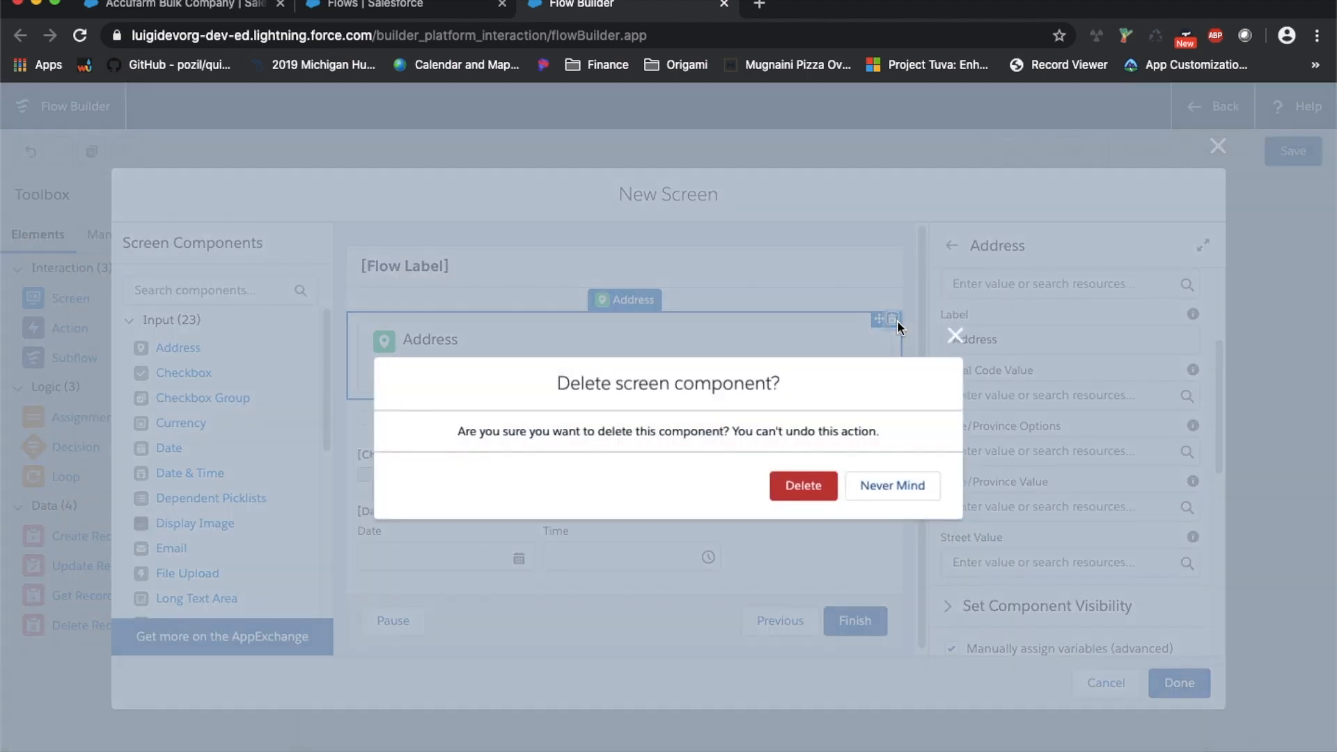
pyautogui.click(802, 488)
pyautogui.click(897, 319)
pyautogui.click(805, 487)
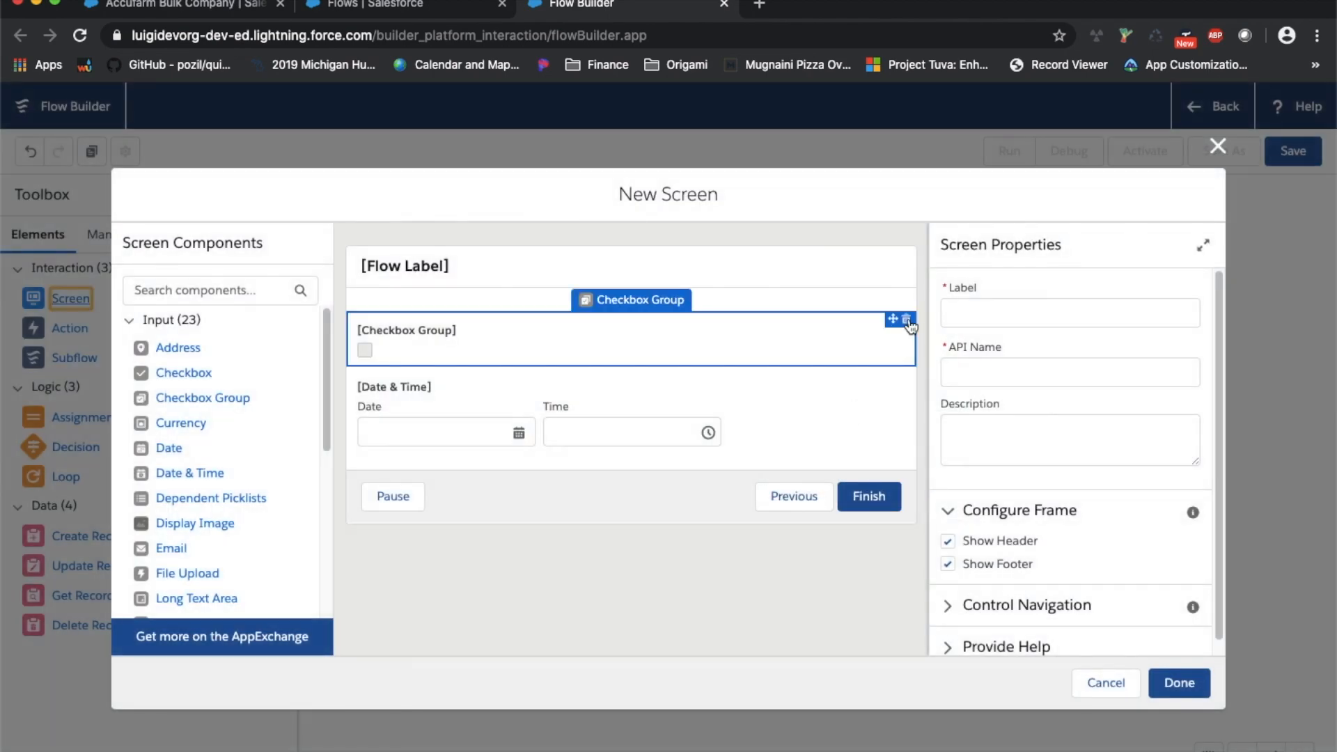
pyautogui.click(897, 319)
pyautogui.click(779, 487)
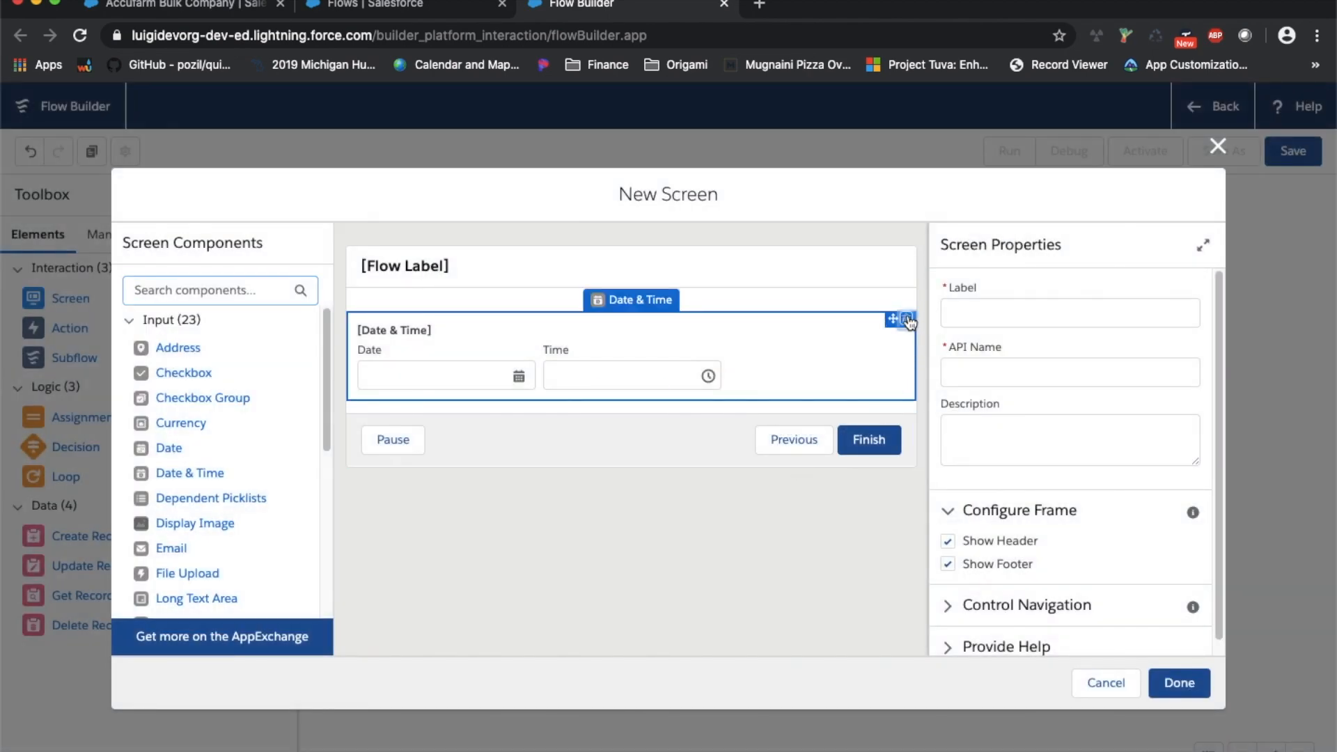
pyautogui.click(894, 319)
pyautogui.click(818, 493)
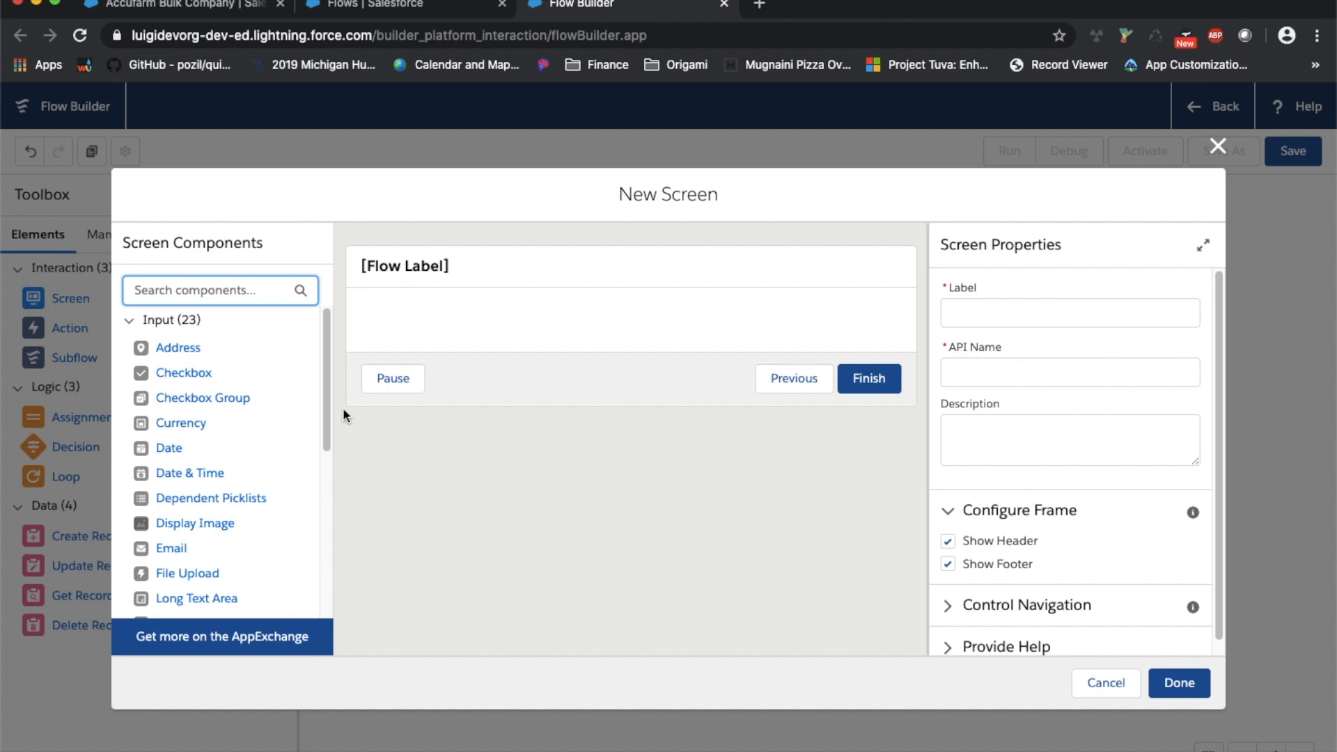
# Add a required Text input labelled 'Customer Name' with API name Customer_Name
pyautogui.scroll(-5, 299, 420)
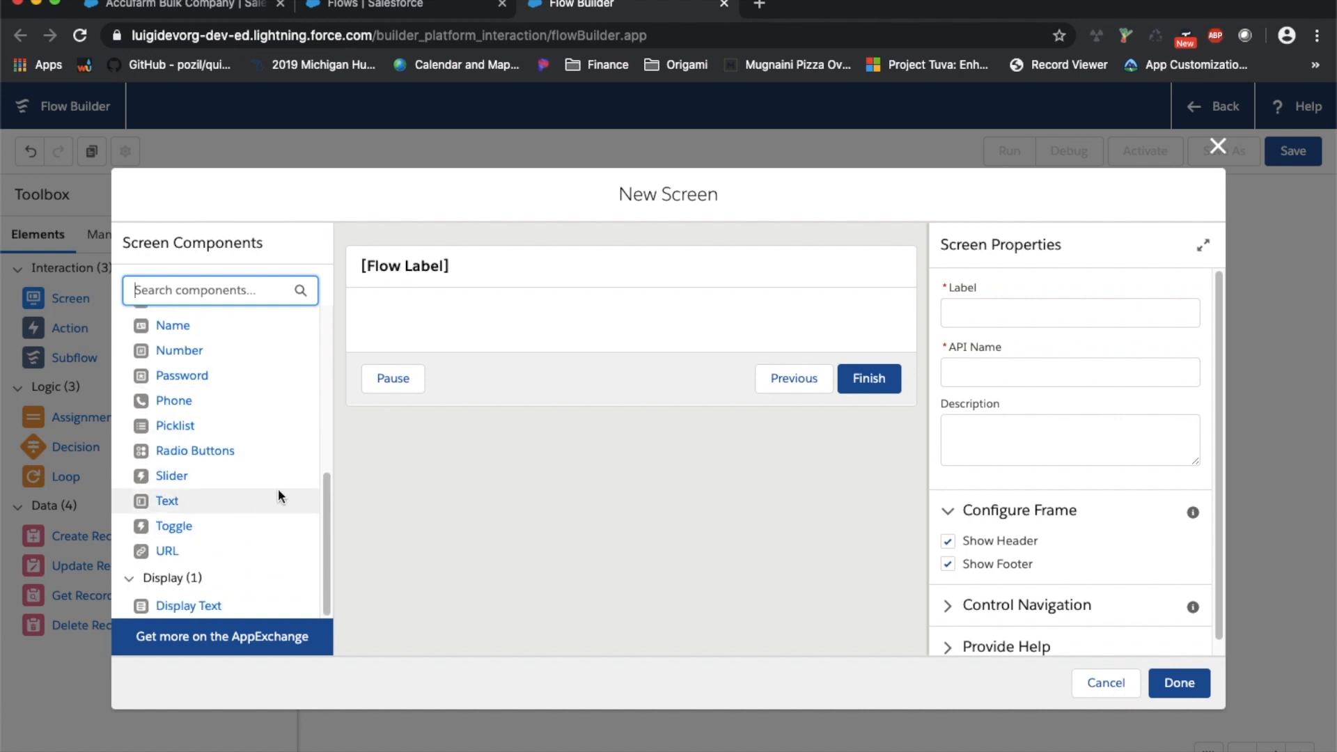
pyautogui.moveTo(197, 500); pyautogui.dragTo(421, 395)
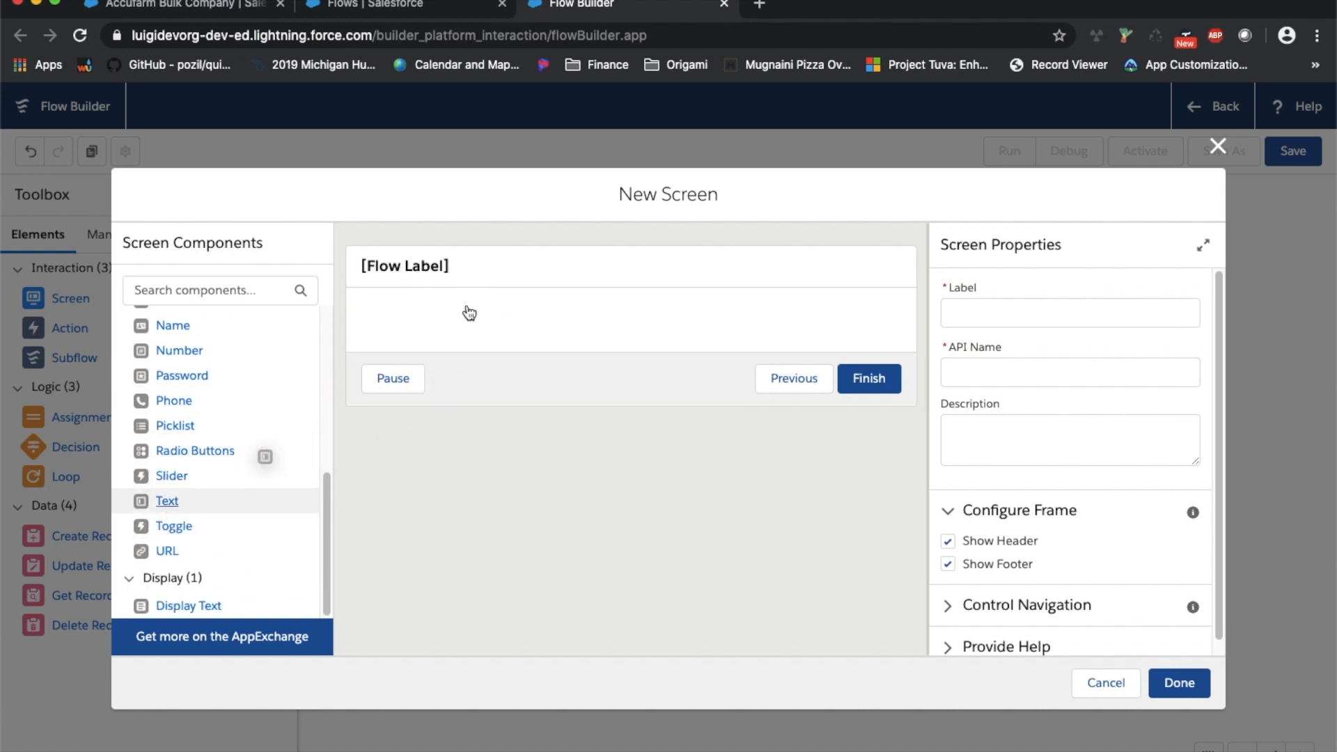
pyautogui.moveTo(166, 501); pyautogui.dragTo(453, 320)
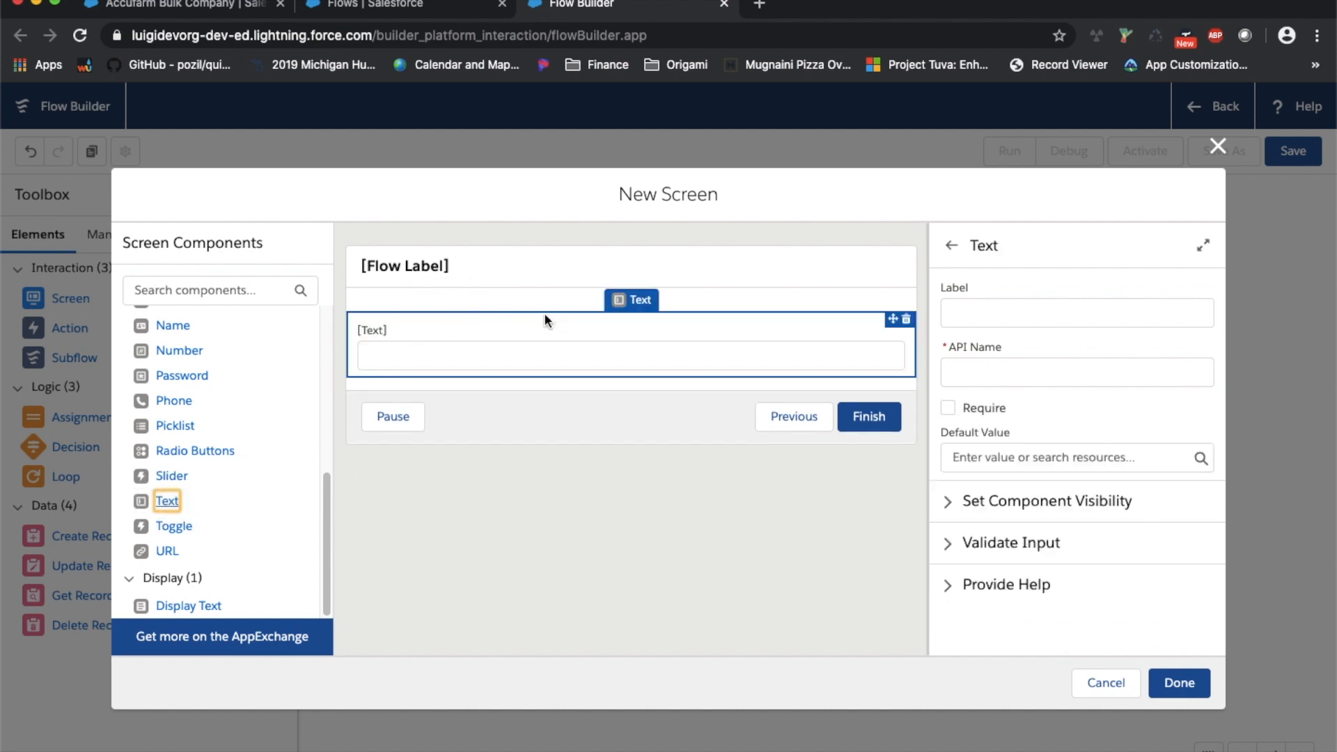
pyautogui.click(1008, 314)
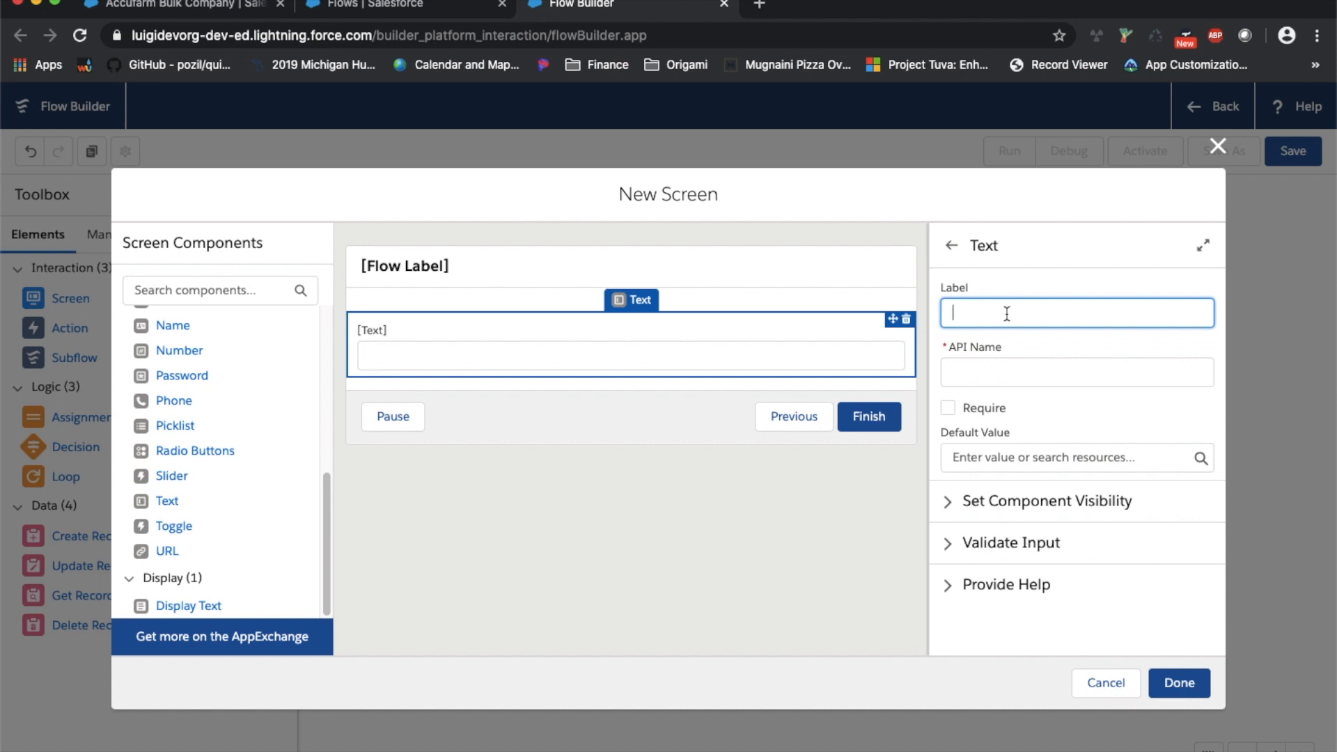
pyautogui.write('Customer Name')
pyautogui.press('Tab')
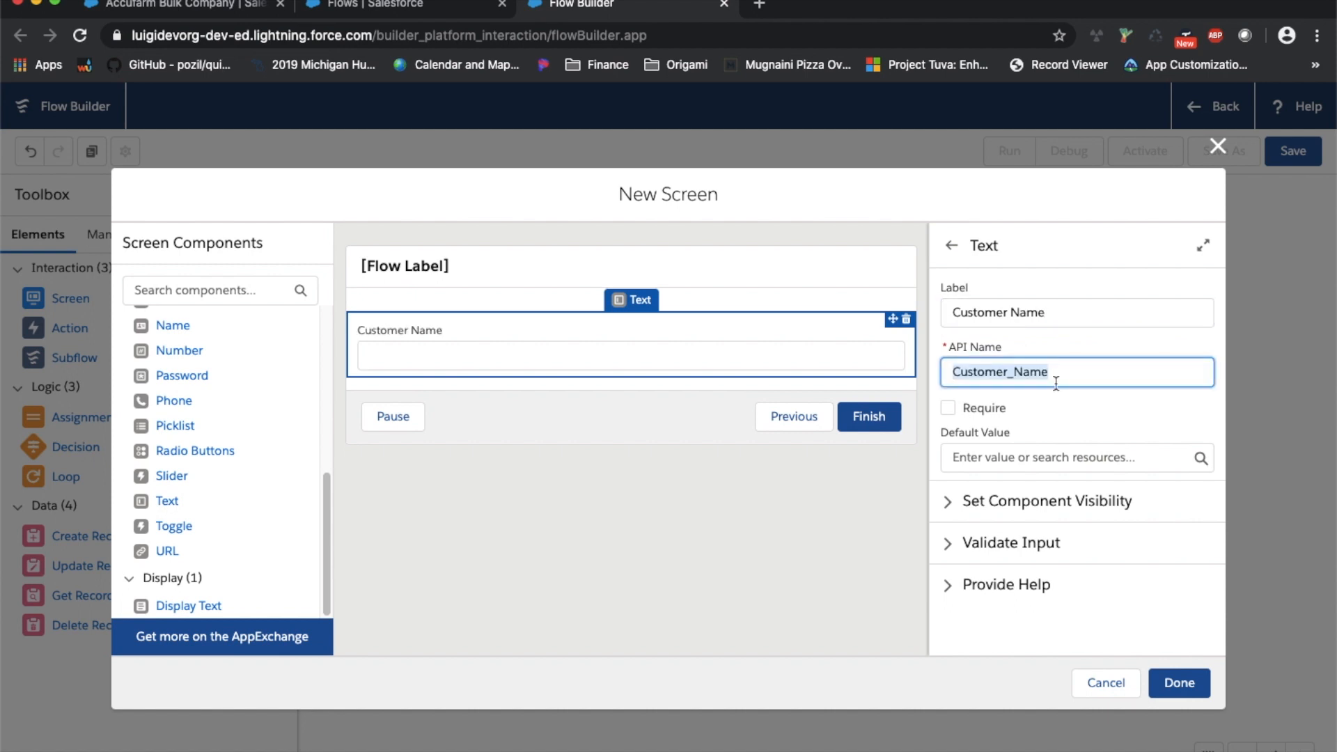
pyautogui.click(1005, 408)
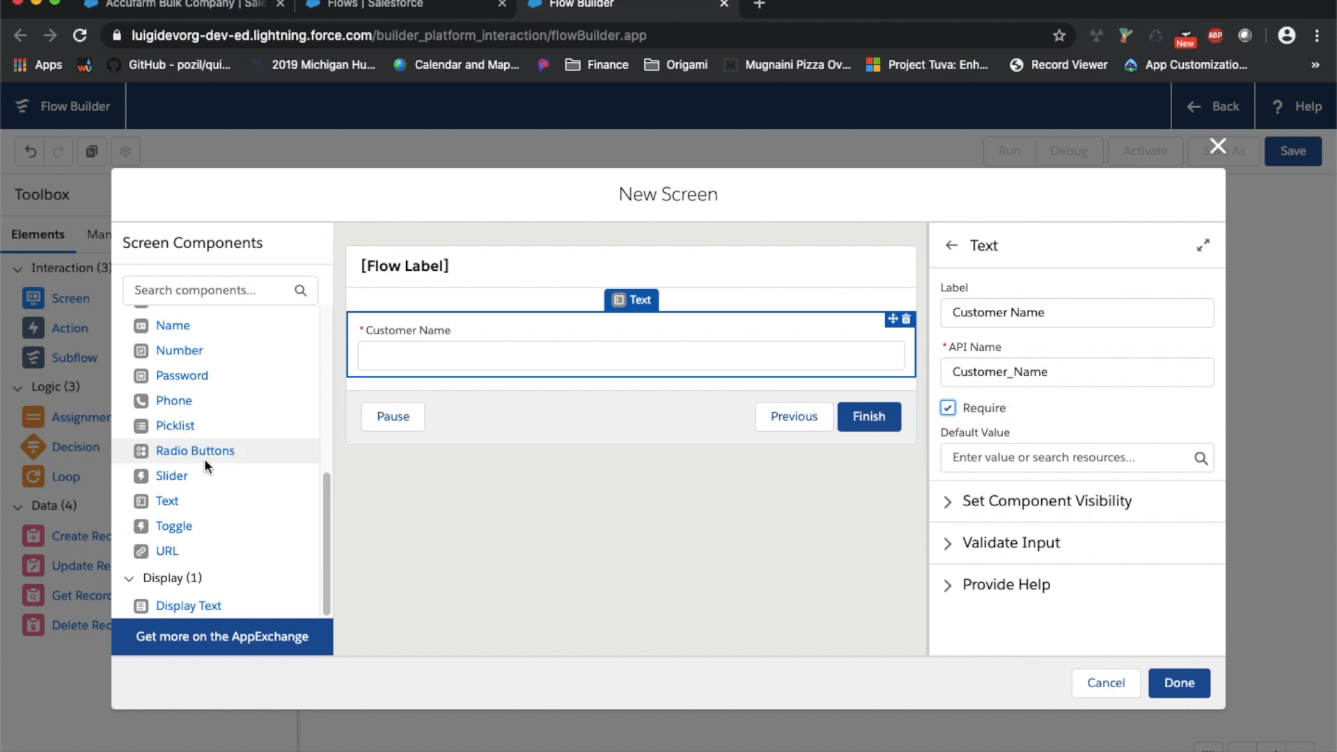
pyautogui.click(172, 505)
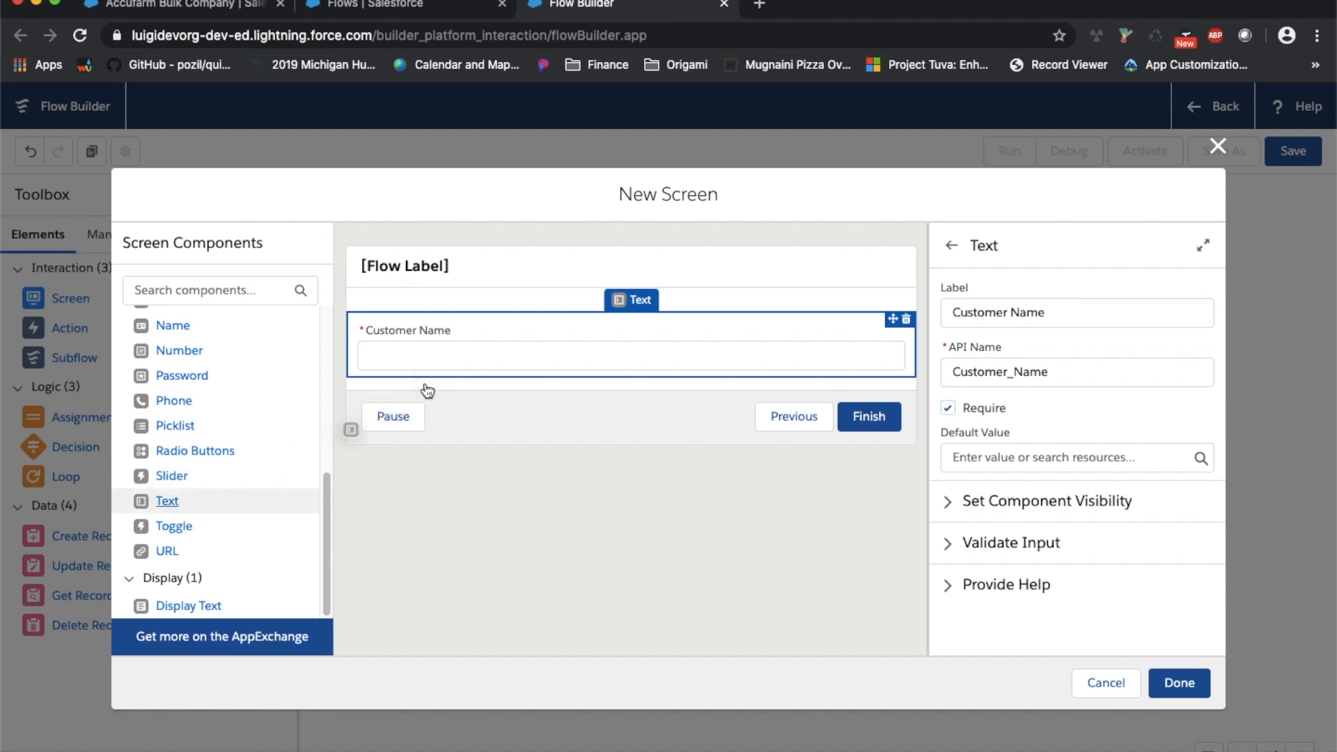
# Add required Text inputs labelled 'Contact First Name' and 'Contact Last Name'
pyautogui.moveTo(175, 500); pyautogui.dragTo(438, 380)
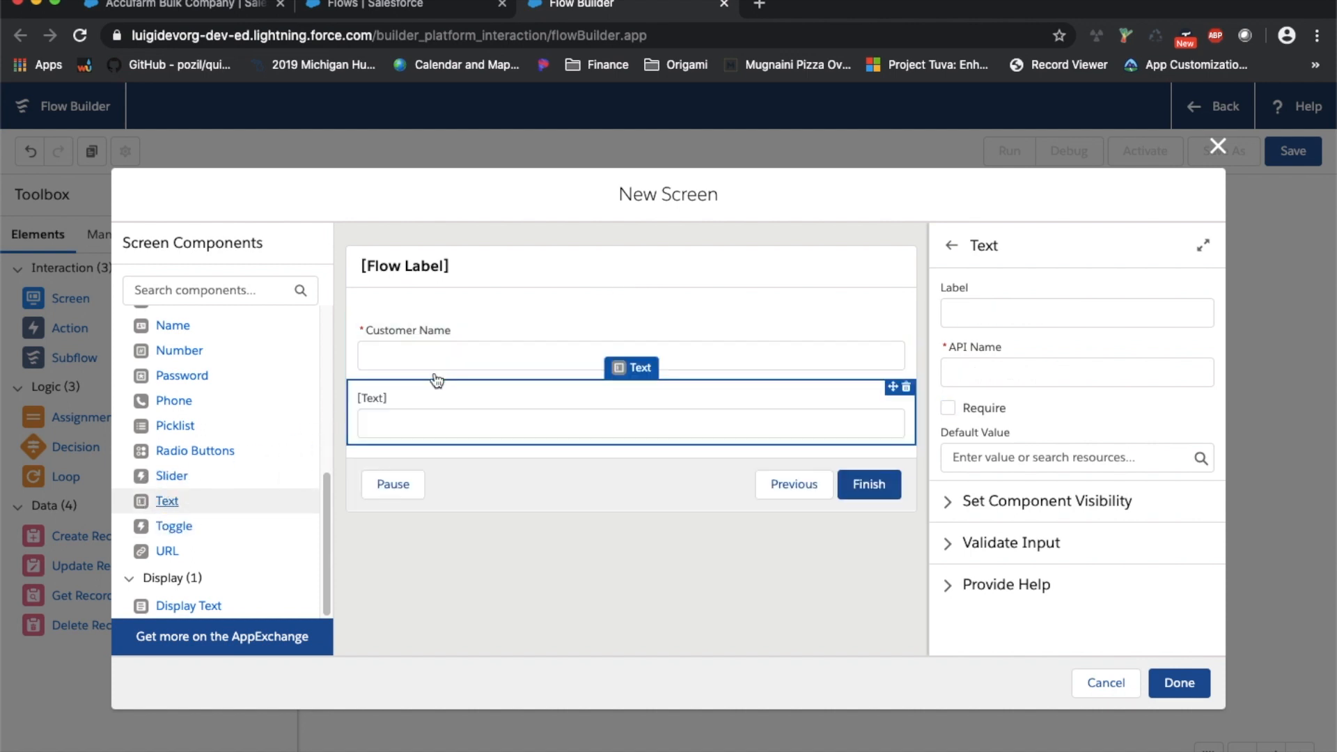
pyautogui.click(985, 311)
pyautogui.write('C')
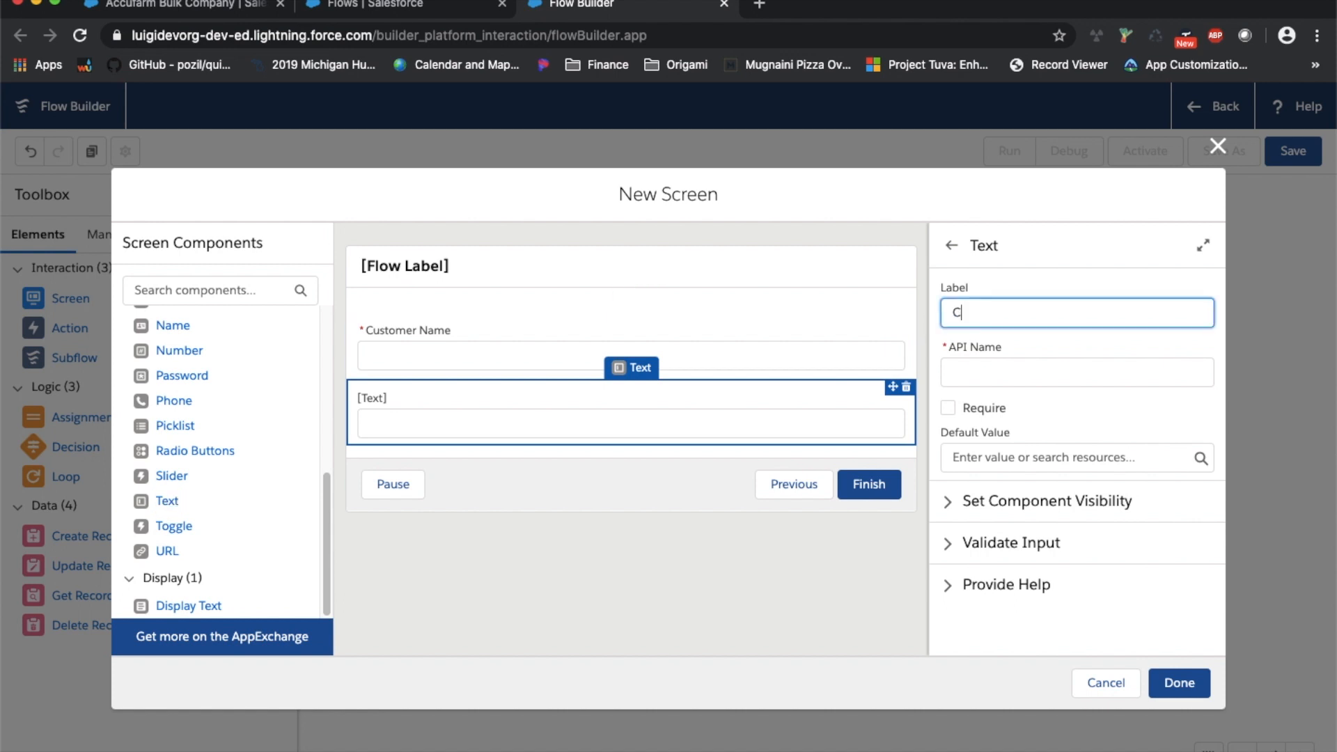
pyautogui.write('ontact First Name')
pyautogui.press('Tab')
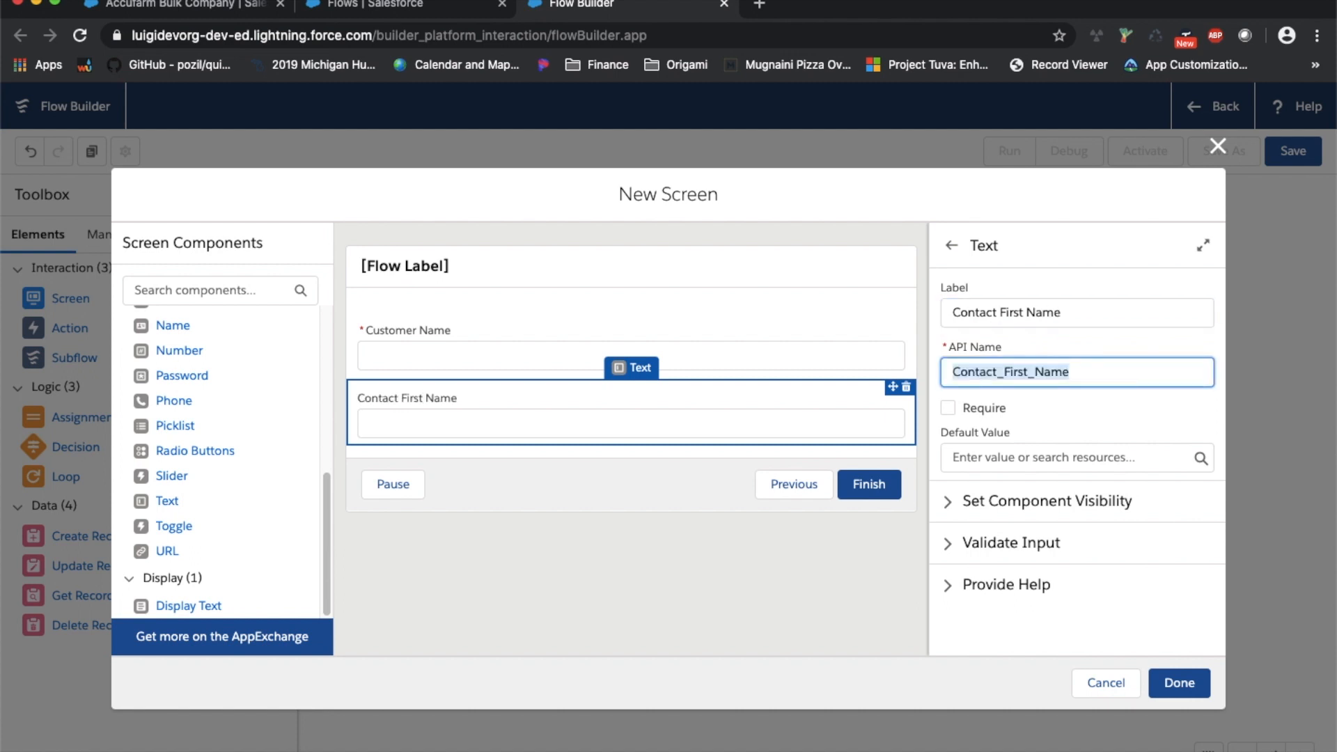
pyautogui.click(949, 407)
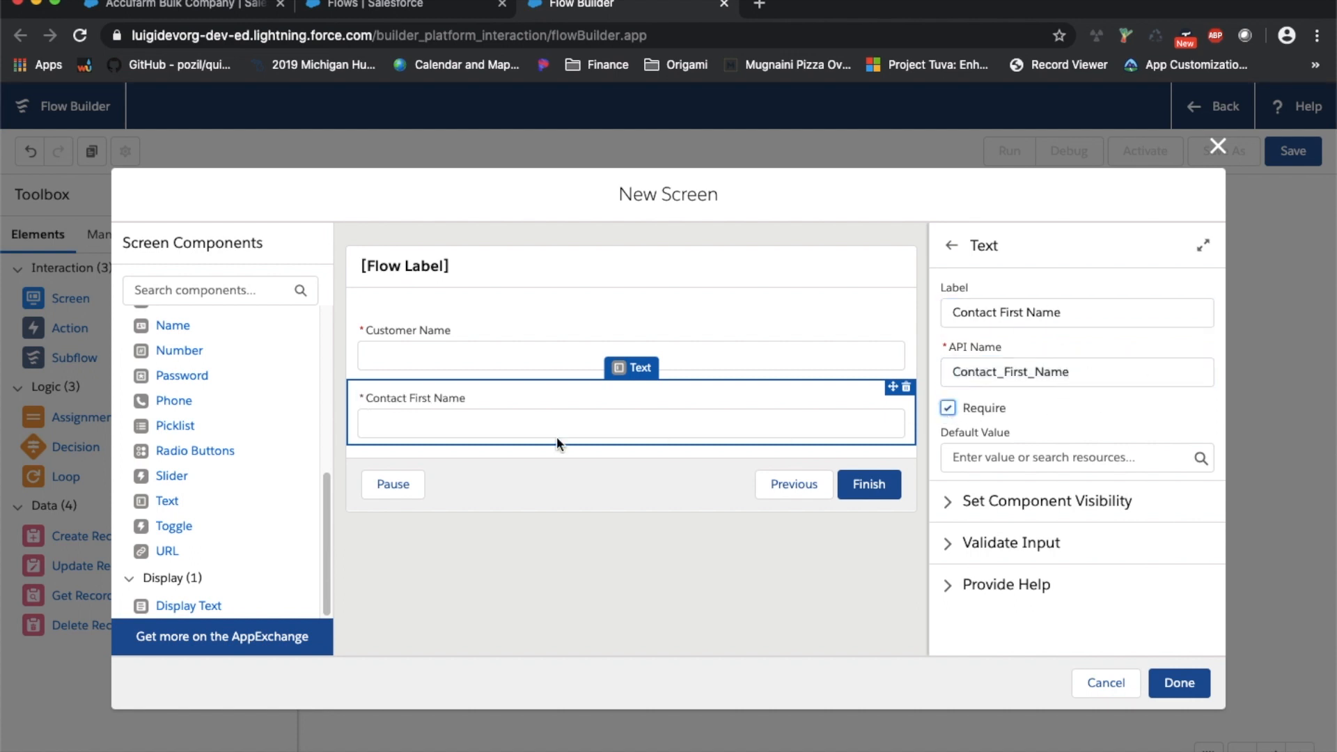
pyautogui.moveTo(139, 500); pyautogui.dragTo(468, 440)
pyautogui.click(1014, 298)
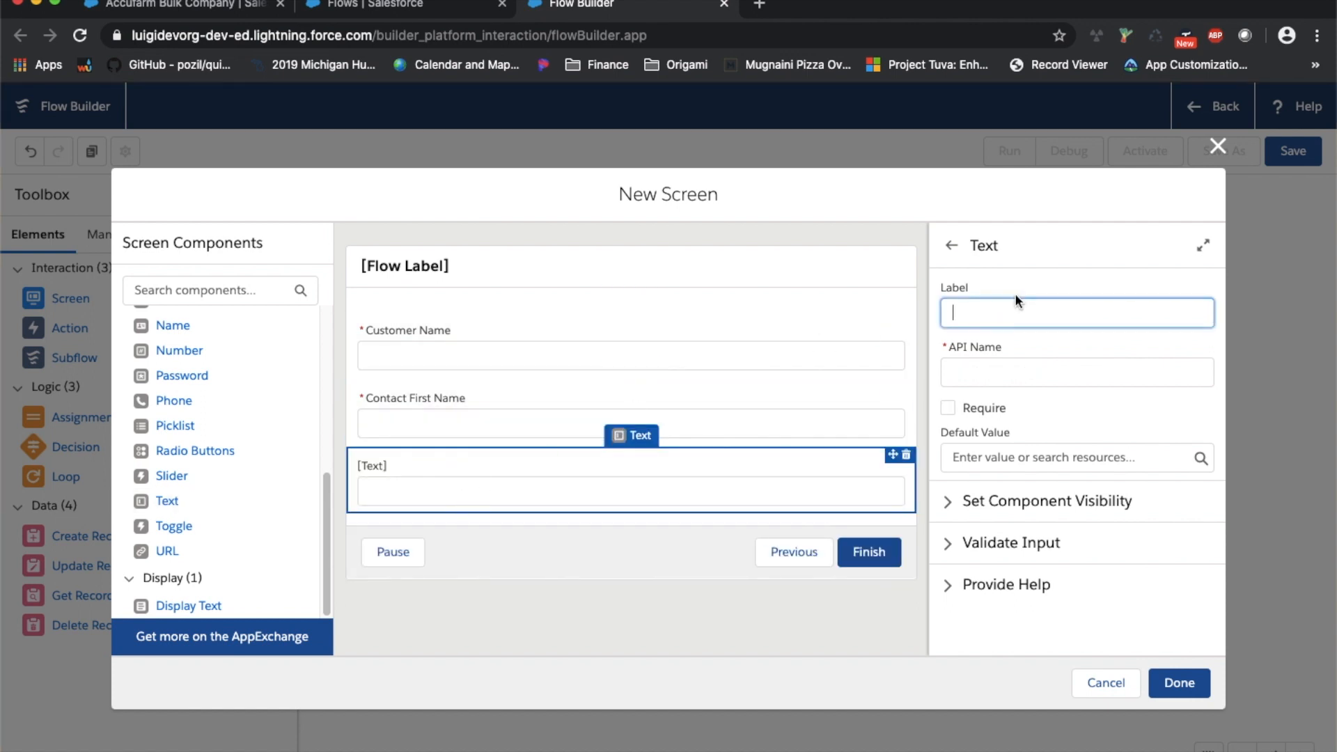
pyautogui.write('Cont')
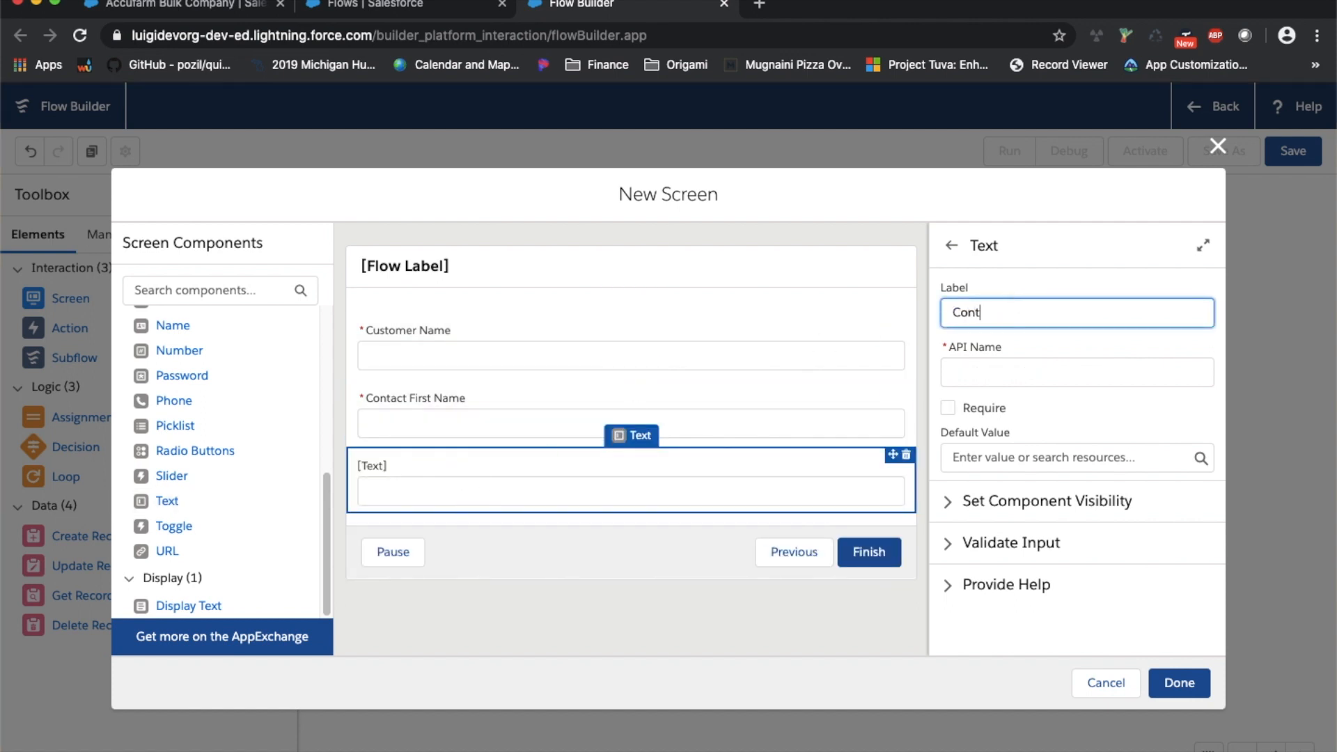
pyautogui.write('act Last Name')
pyautogui.press('Tab')
pyautogui.click(948, 407)
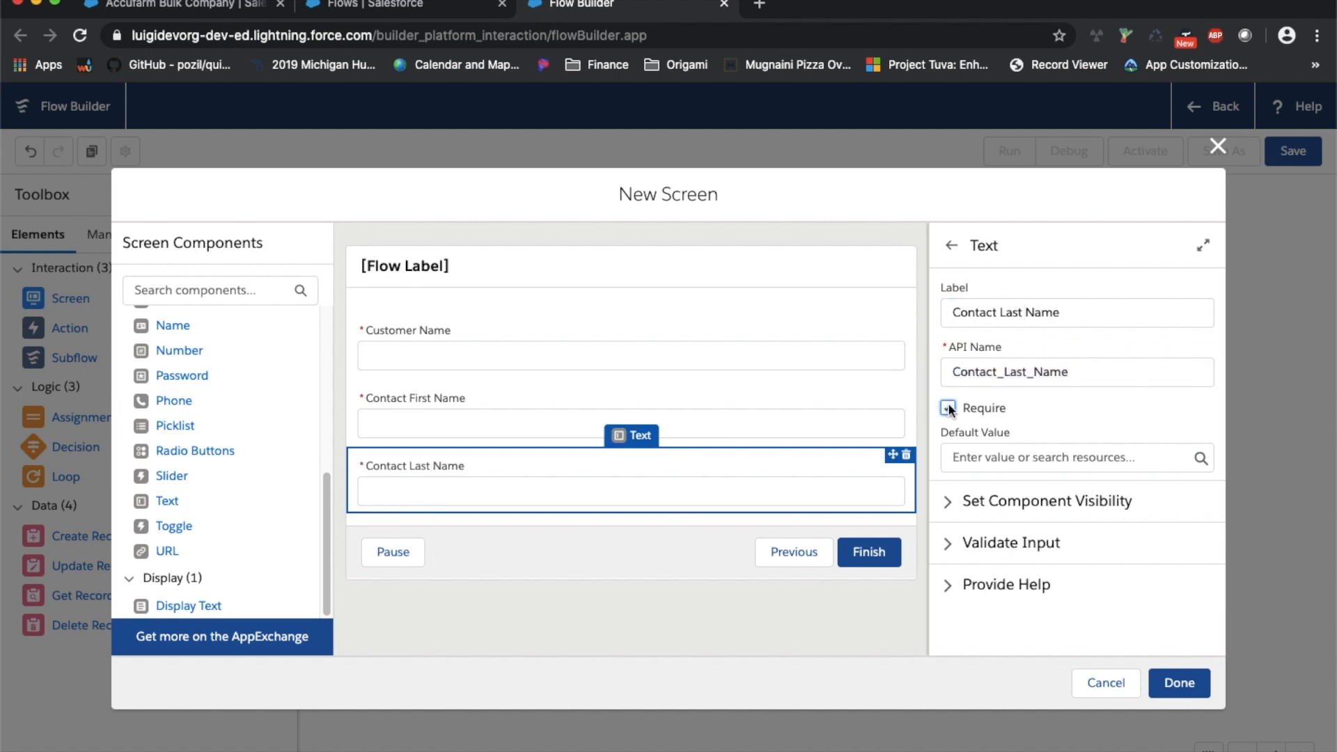
# Add an optional Text input labelled 'Phone' below Contact Last Name
pyautogui.moveTo(161, 501); pyautogui.dragTo(334, 528)
pyautogui.moveTo(167, 501); pyautogui.dragTo(522, 514)
pyautogui.click(951, 311)
pyautogui.write('C')
pyautogui.press('BackSpace')
pyautogui.write('Phone')
pyautogui.press('Tab')
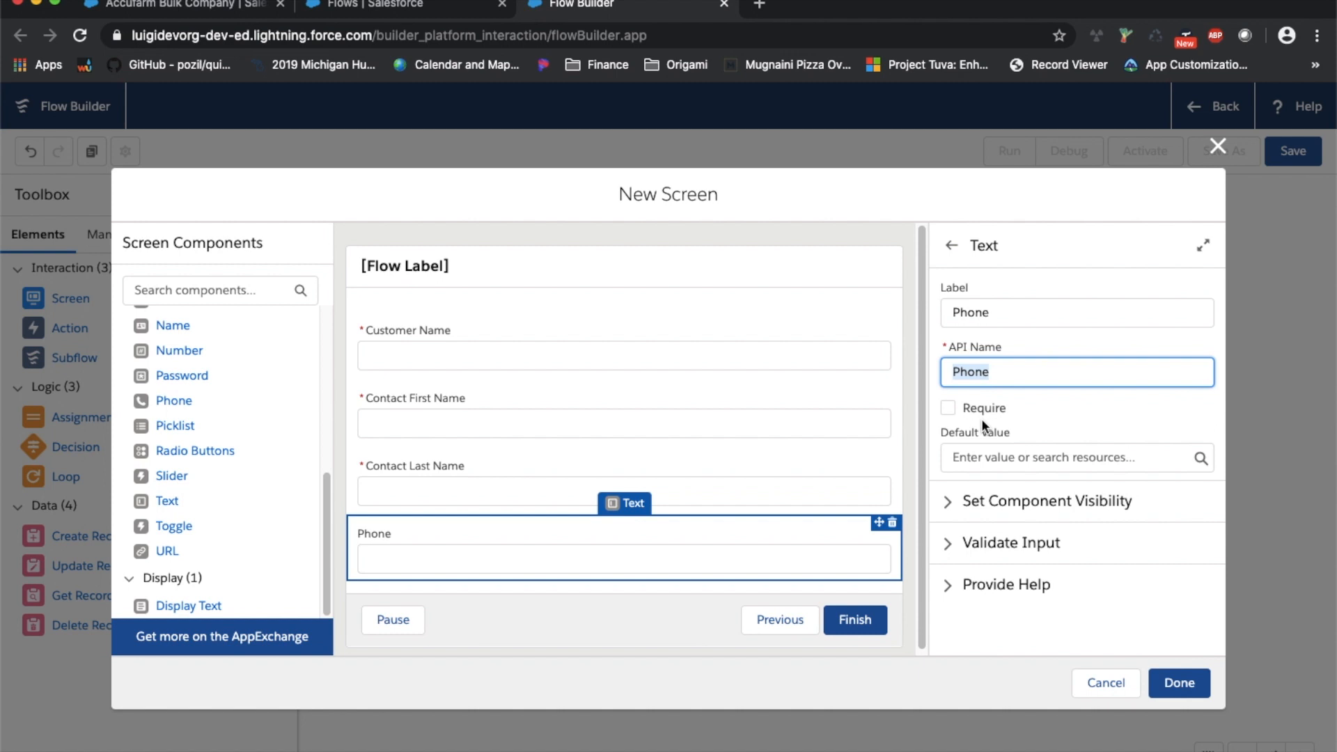
pyautogui.click(545, 268)
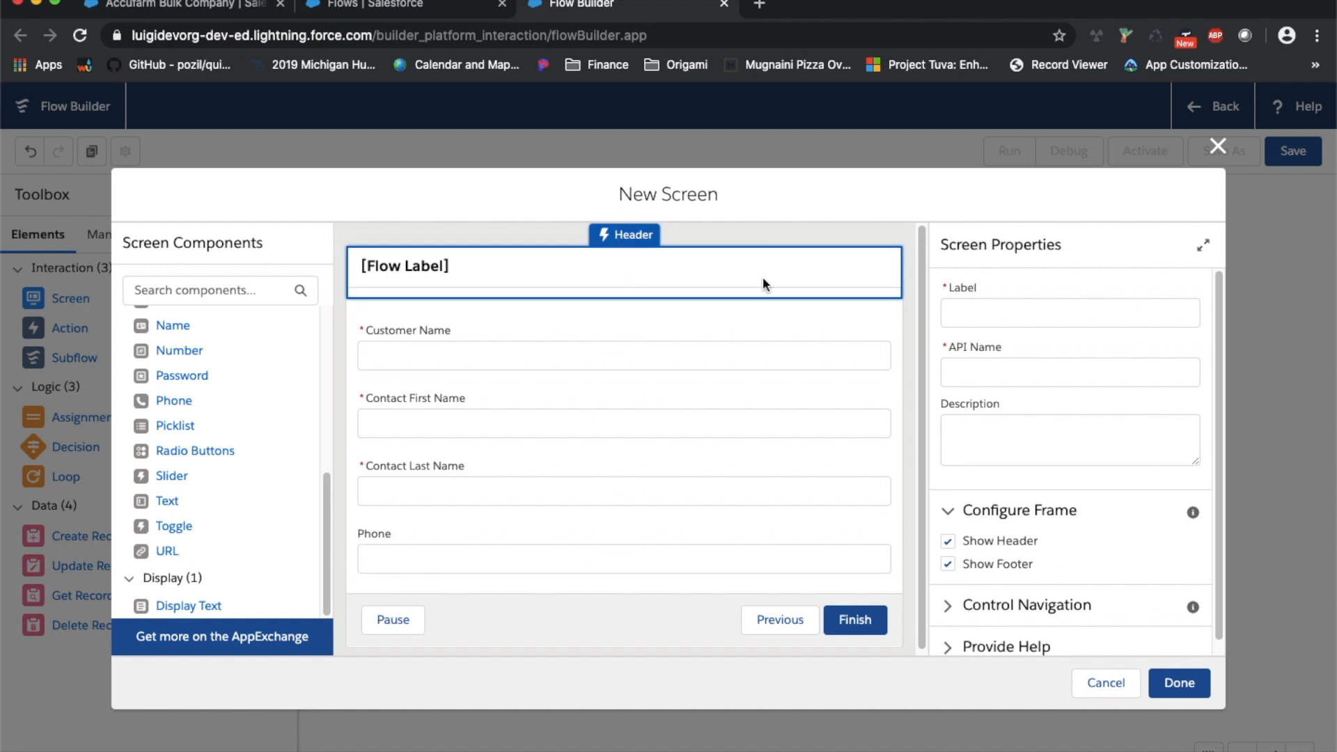
# Label the screen 'Enter Customer Information' with API name Enter_Customer_Information
pyautogui.click(1007, 312)
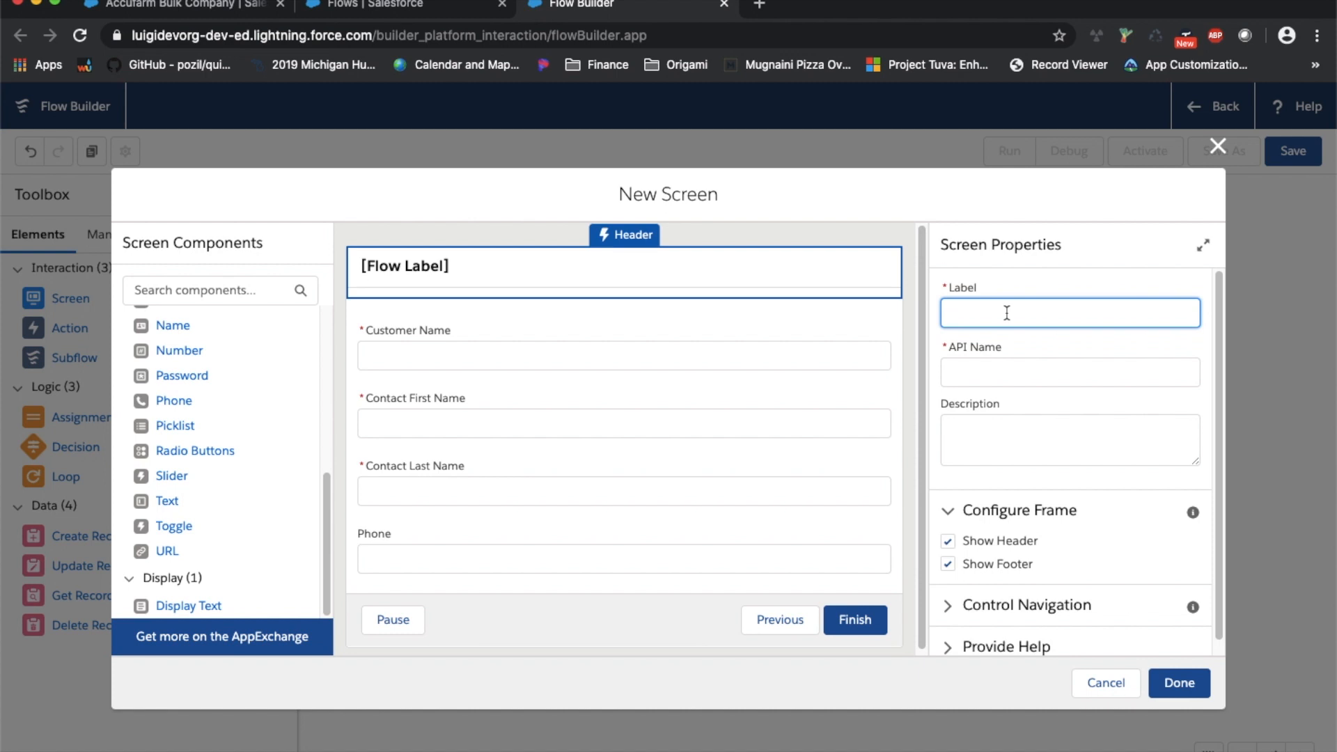
pyautogui.write('Enter Customer Information')
pyautogui.press('Tab')
pyautogui.press('Tab')
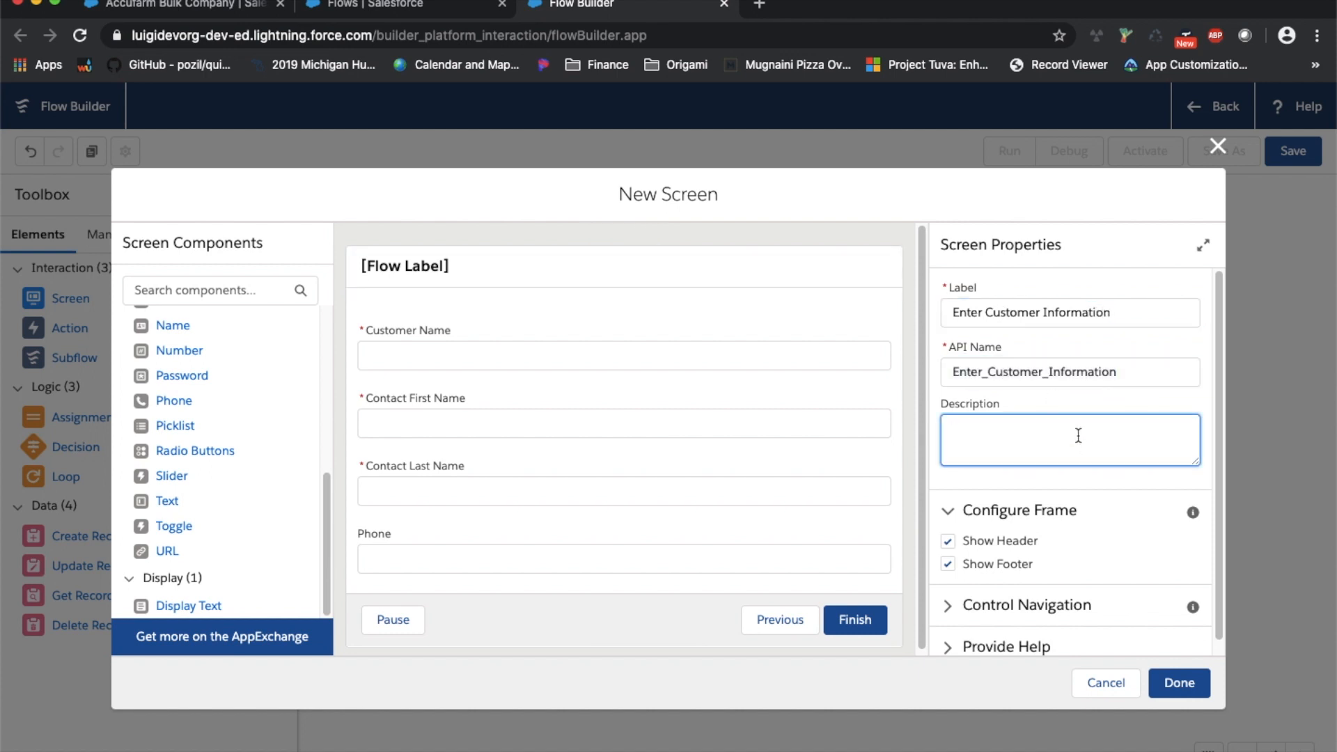
# Describe the screen as 'User to enter information to create account and contact record', keeping header and footer
pyautogui.write('Prom')
pyautogui.press('BackSpace')
pyautogui.press('BackSpace')
pyautogui.press('BackSpace')
pyautogui.press('BackSpace')
pyautogui.write('User to enter information to create account ')
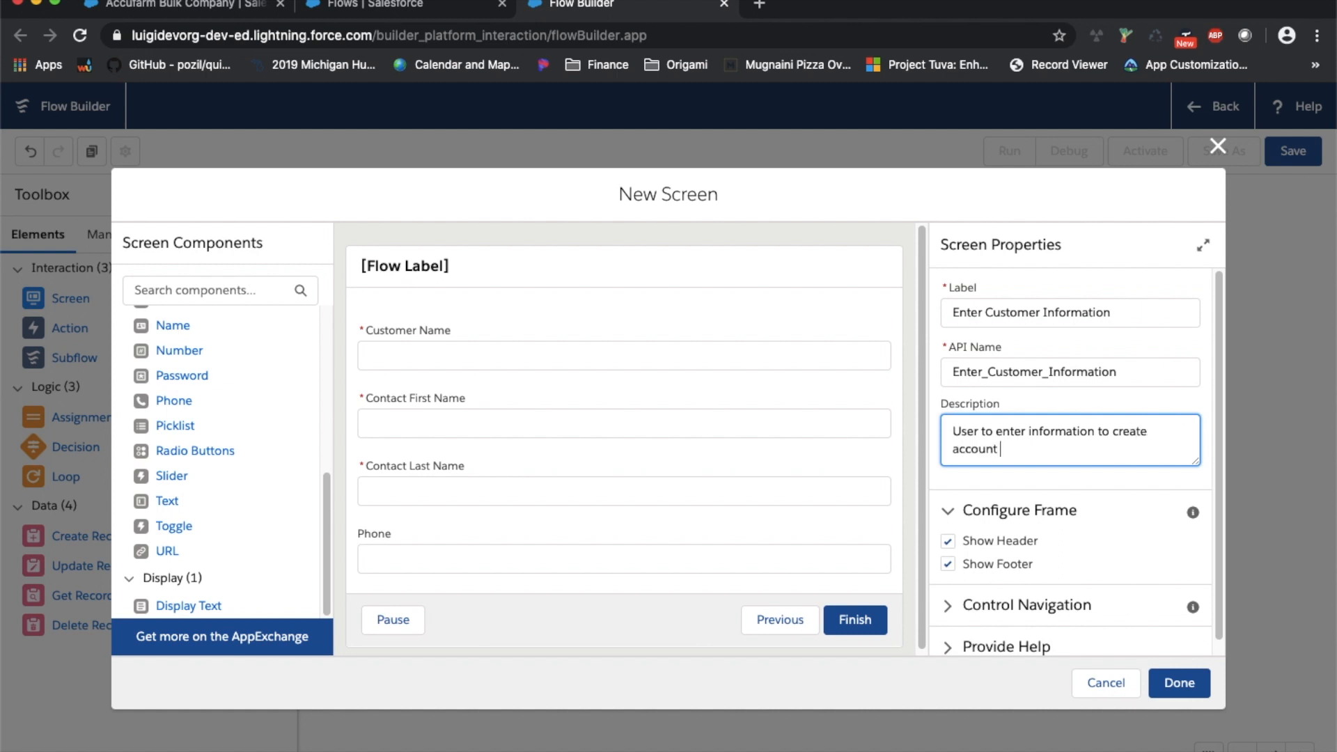
pyautogui.write('and contact record')
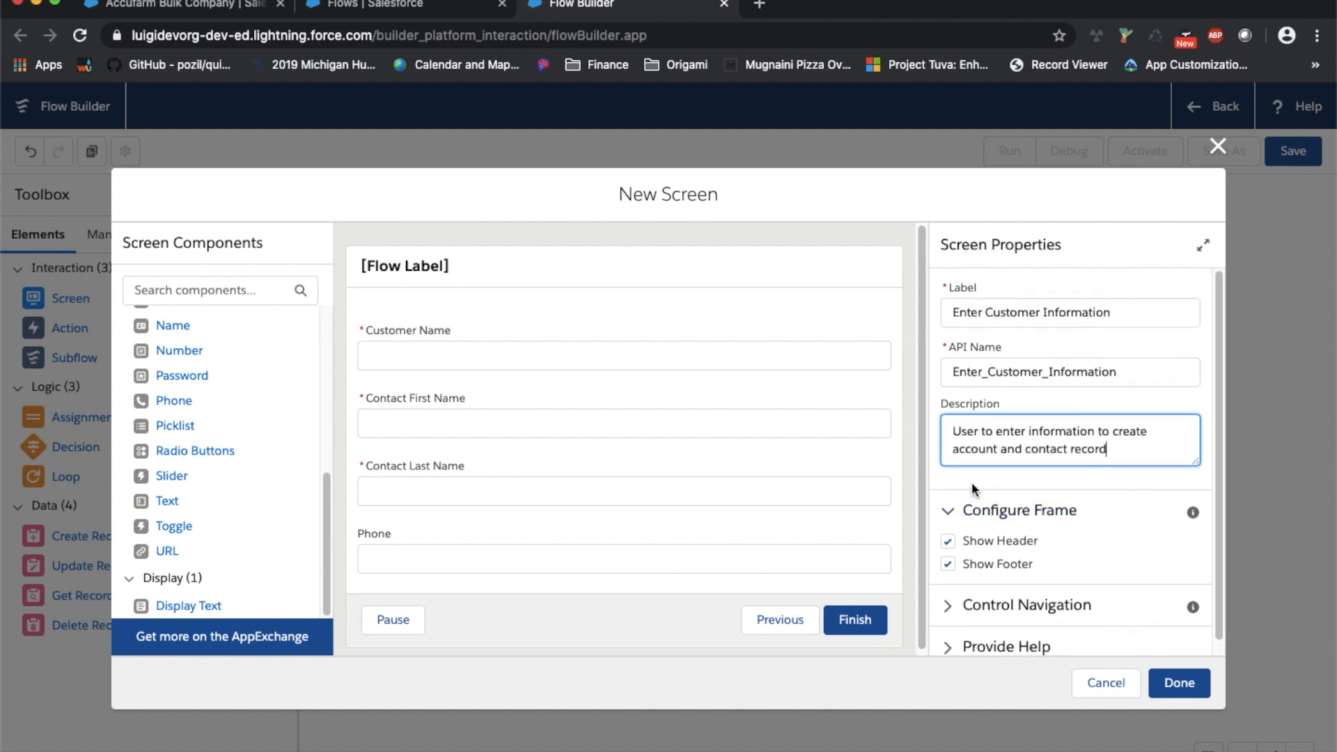
pyautogui.click(746, 276)
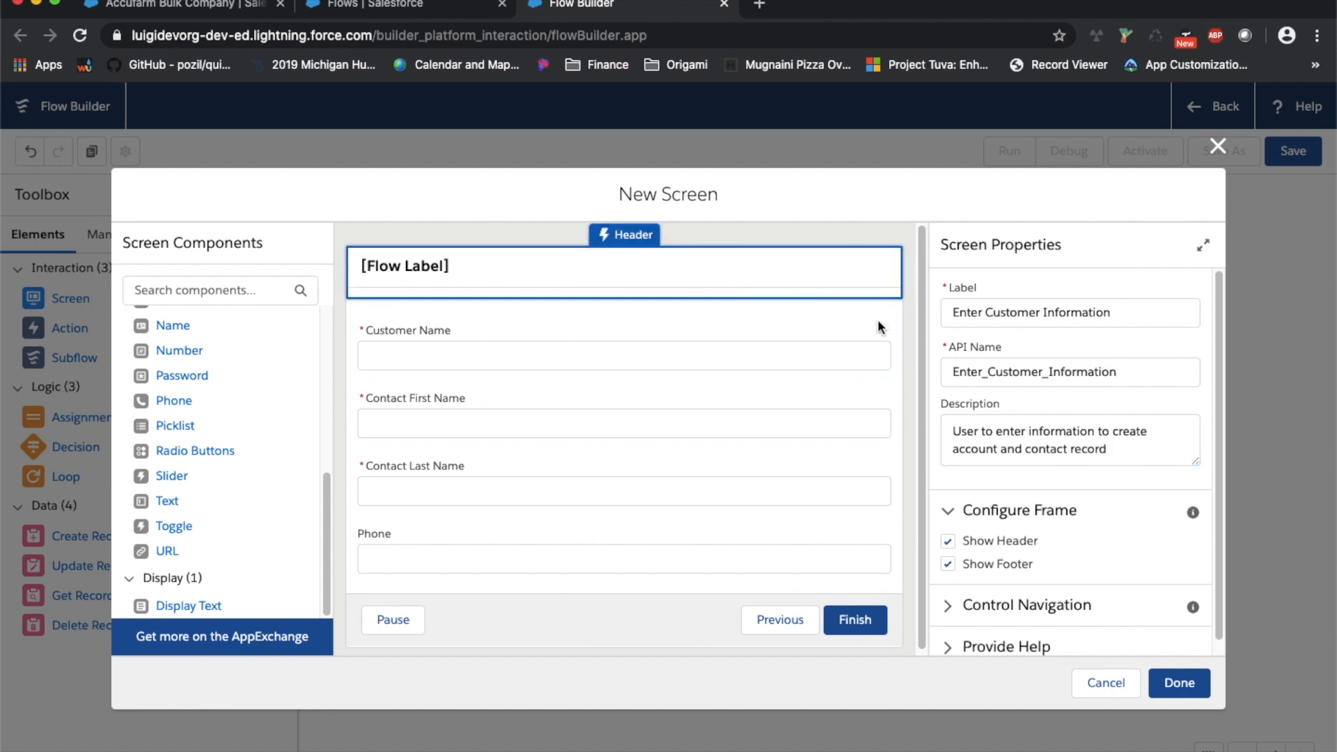
pyautogui.click(948, 541)
pyautogui.click(948, 561)
pyautogui.click(948, 561)
pyautogui.click(949, 542)
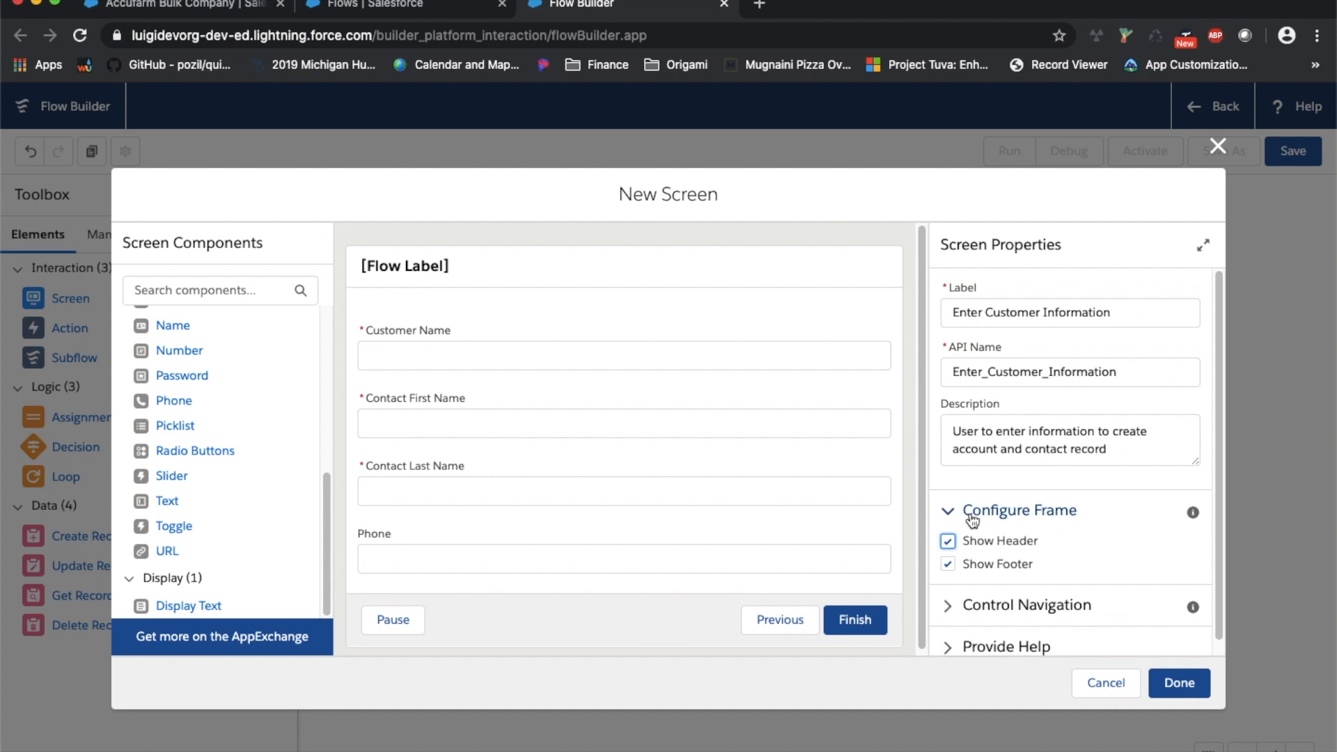
pyautogui.scroll(-1, 981, 584)
pyautogui.scroll(1, 976, 482)
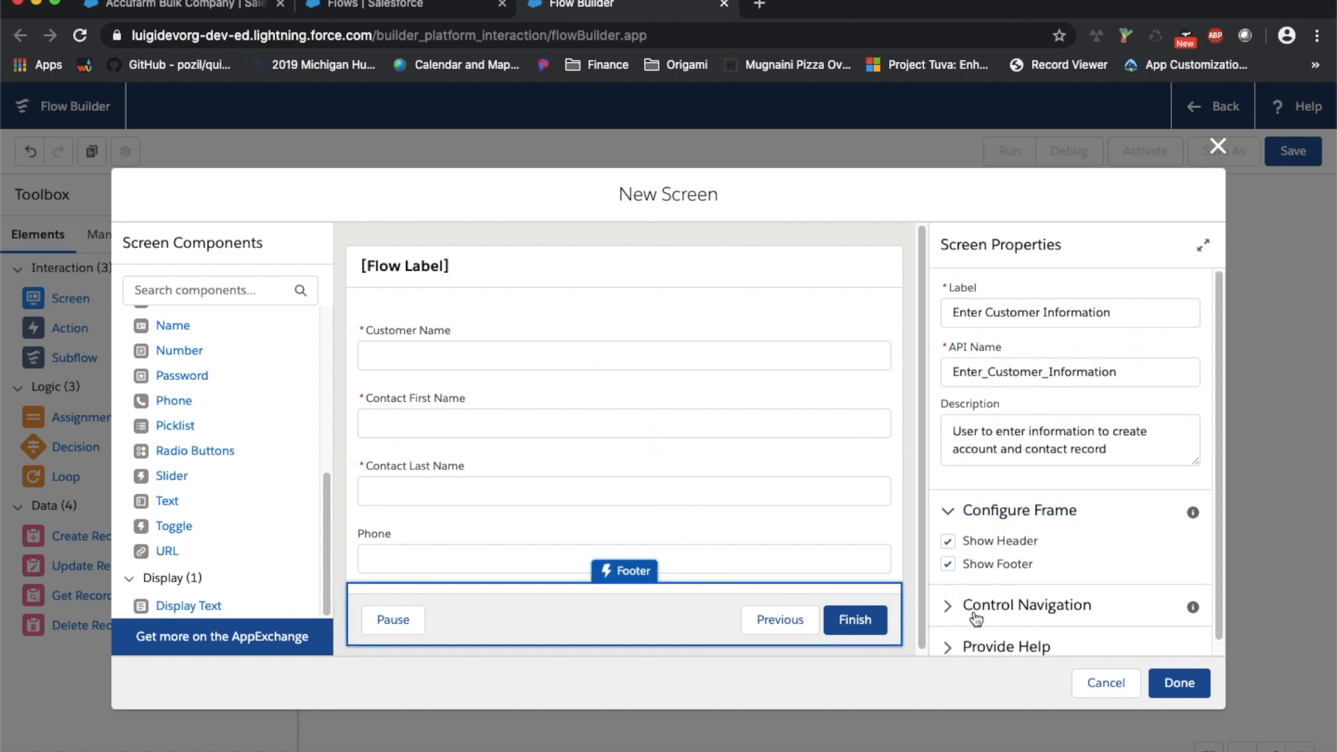
# Uncheck Previous under Control Navigation so the screen offers only Pause and Finish
pyautogui.click(955, 602)
pyautogui.scroll(5, 955, 597)
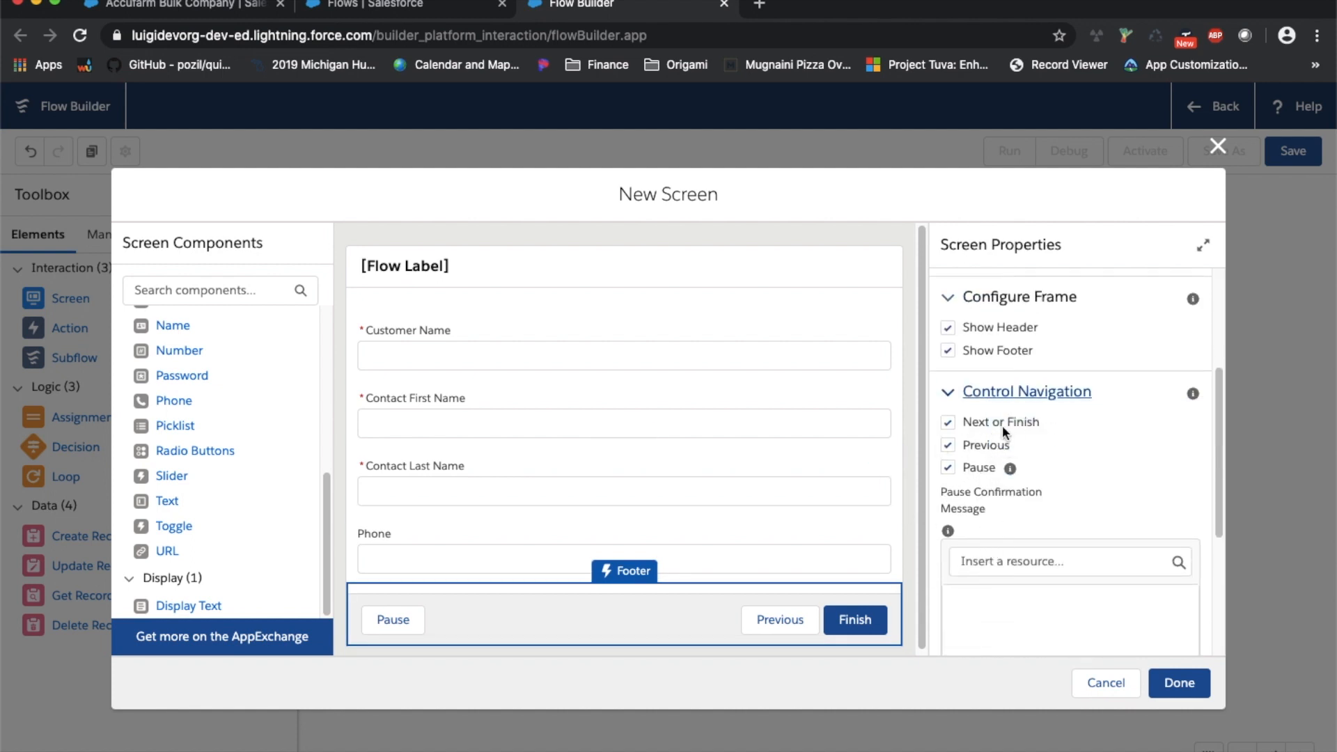
pyautogui.click(949, 446)
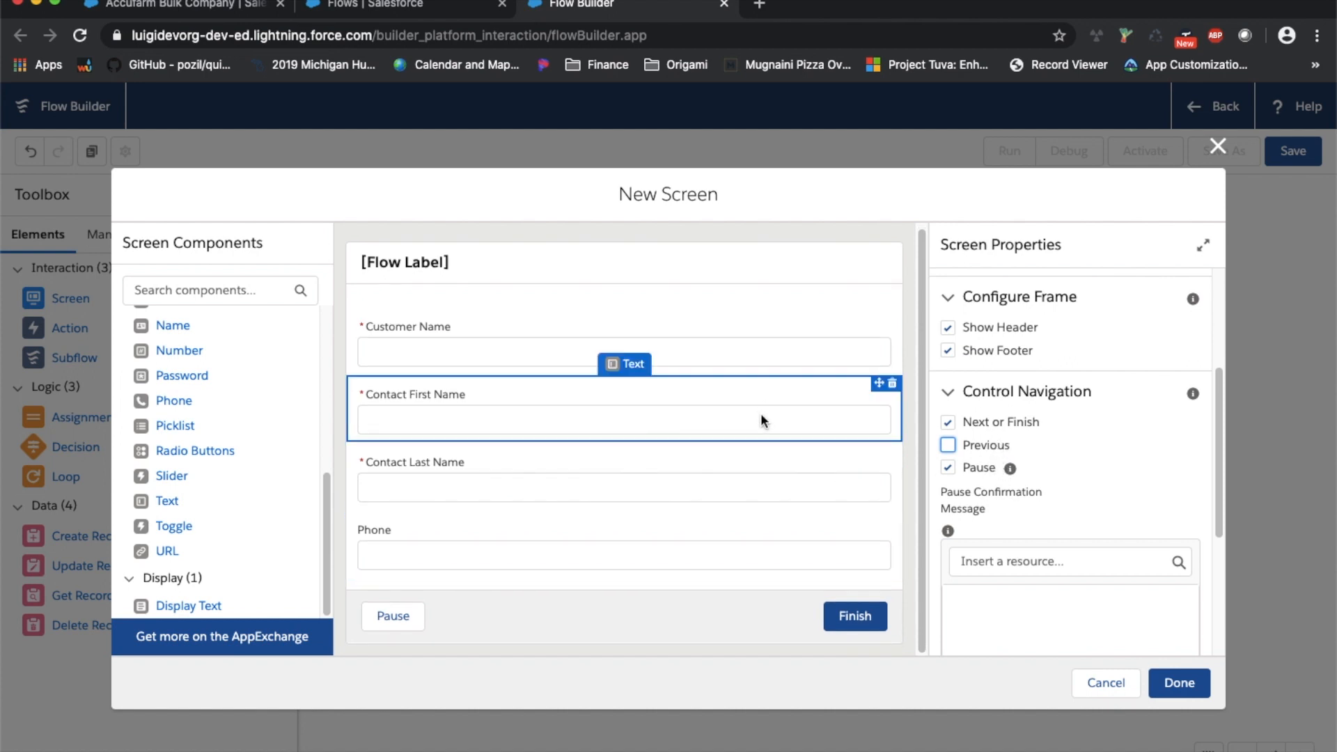
pyautogui.scroll(-4, 1020, 502)
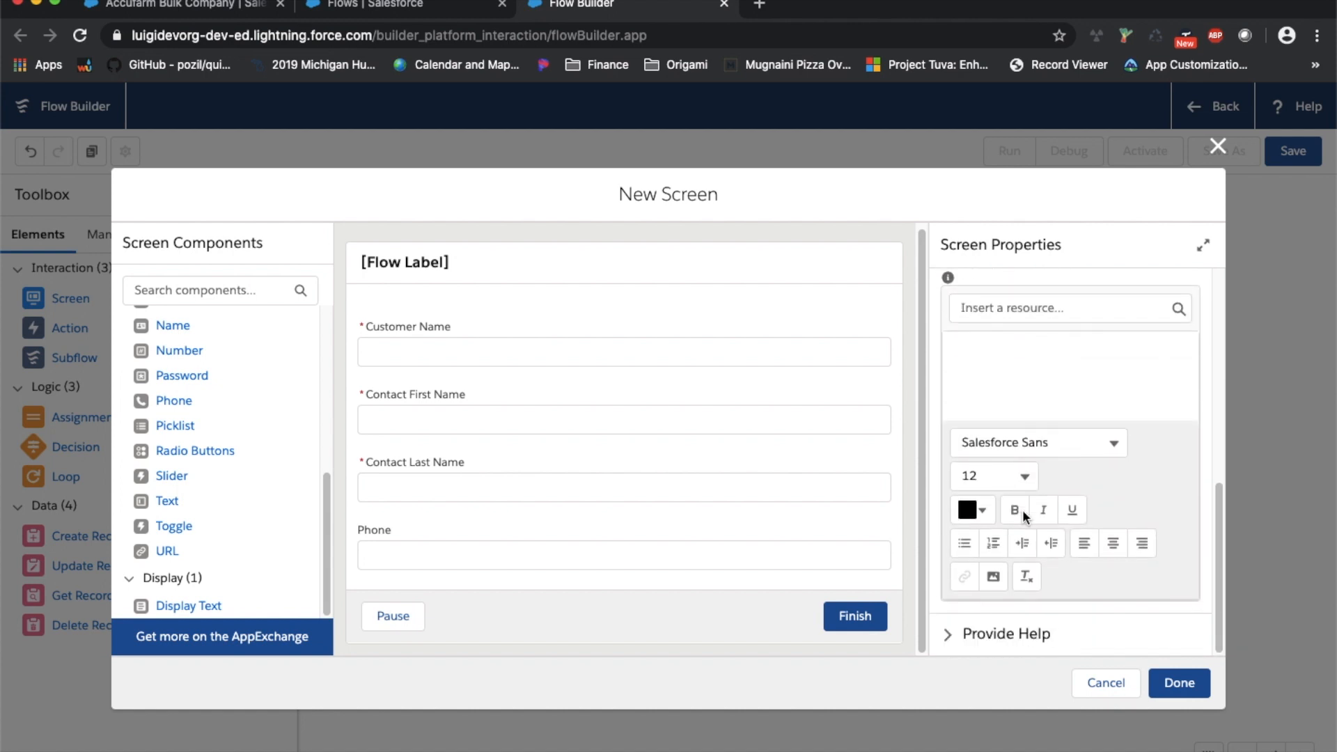
pyautogui.scroll(5, 1015, 587)
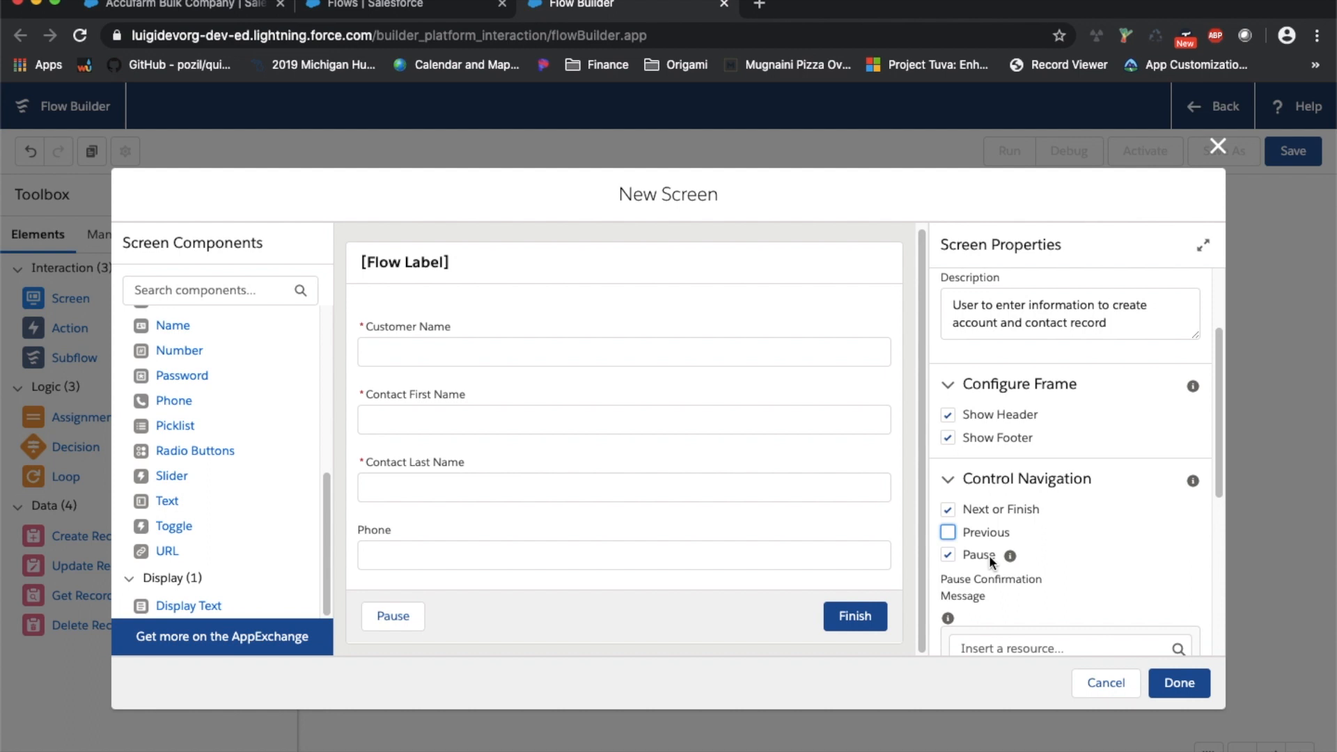
# Save the screen, move it next to Start, and connect Start to it
pyautogui.scroll(-1, 989, 554)
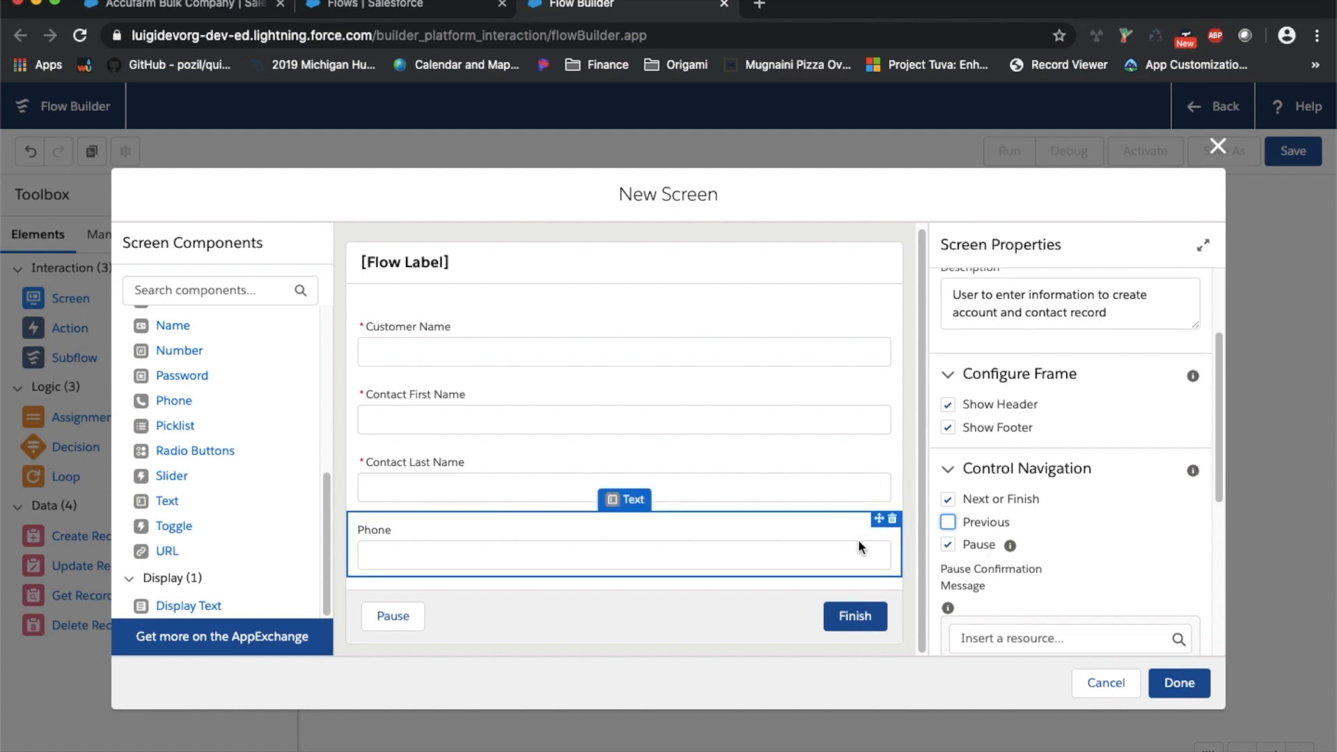
pyautogui.click(1181, 683)
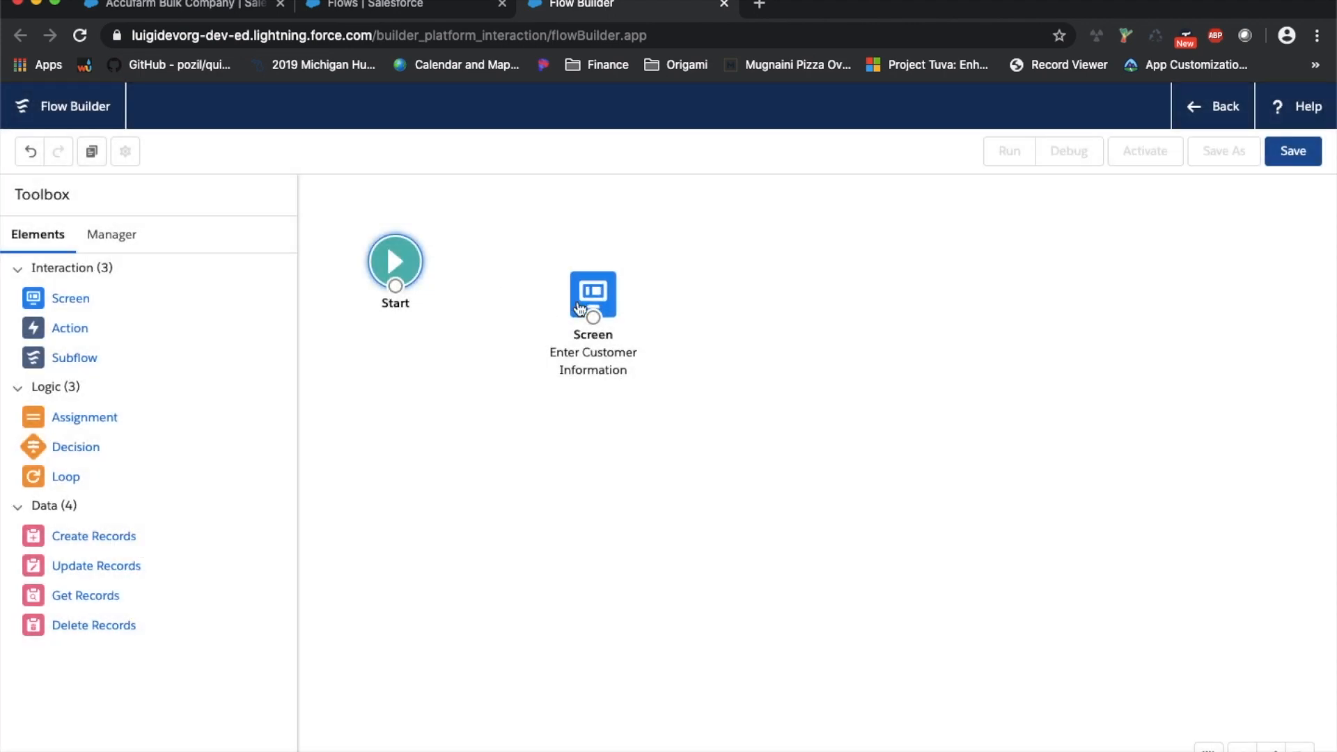
pyautogui.moveTo(580, 307); pyautogui.dragTo(571, 259)
pyautogui.moveTo(394, 286)
pyautogui.mouseDown()
pyautogui.moveTo(390, 297)
pyautogui.moveTo(580, 280)
pyautogui.moveTo(600, 261)
pyautogui.moveTo(606, 271)
pyautogui.mouseUp()
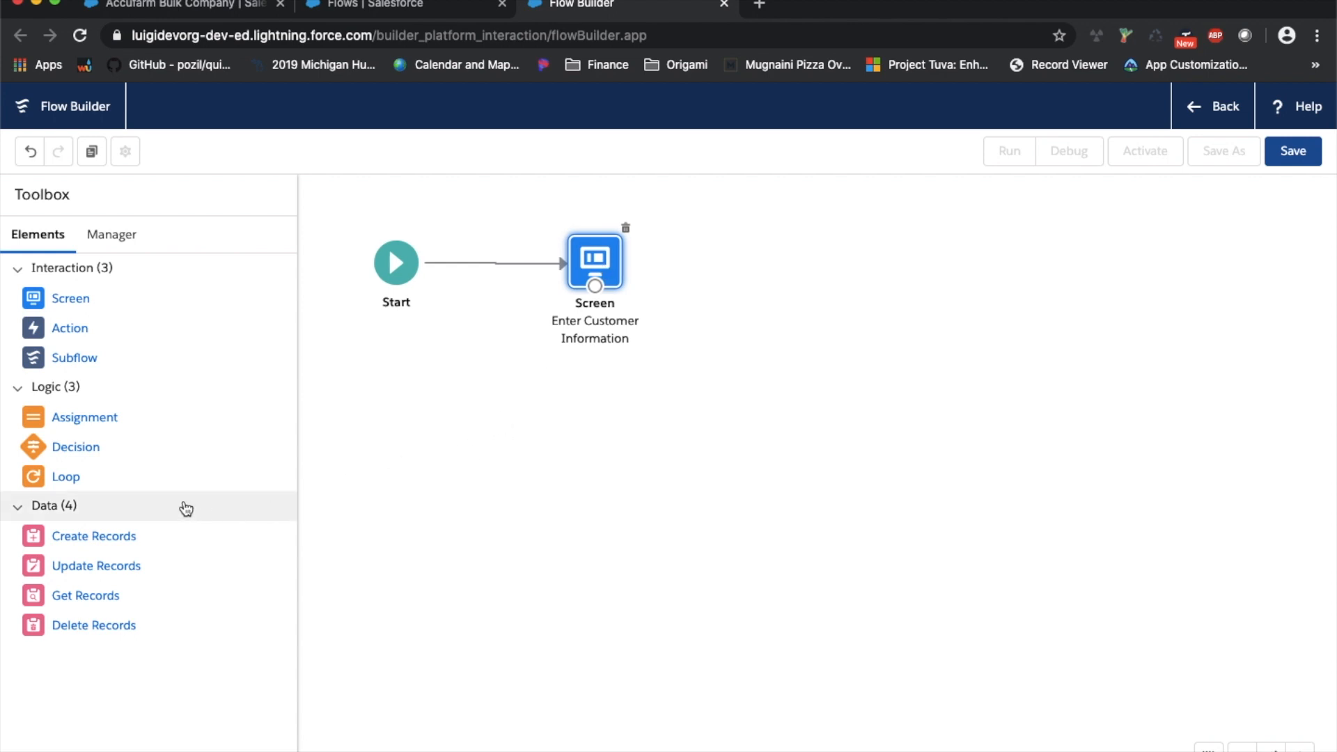
pyautogui.moveTo(82, 544); pyautogui.dragTo(758, 258)
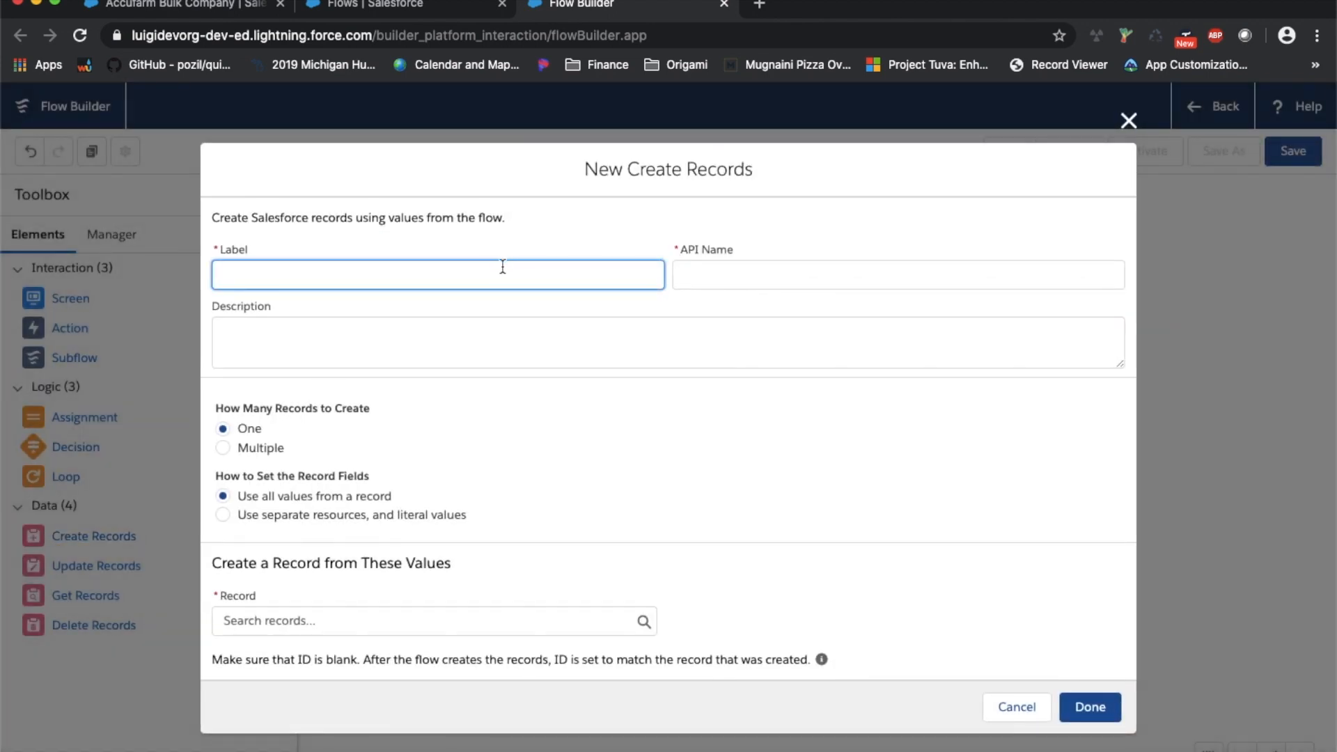
# Label the element 'Create Account', describe it as creating an account from first-screen data, use separate values
pyautogui.write('Create Account')
pyautogui.press('Tab')
pyautogui.press('Tab')
pyautogui.write('creat ed')
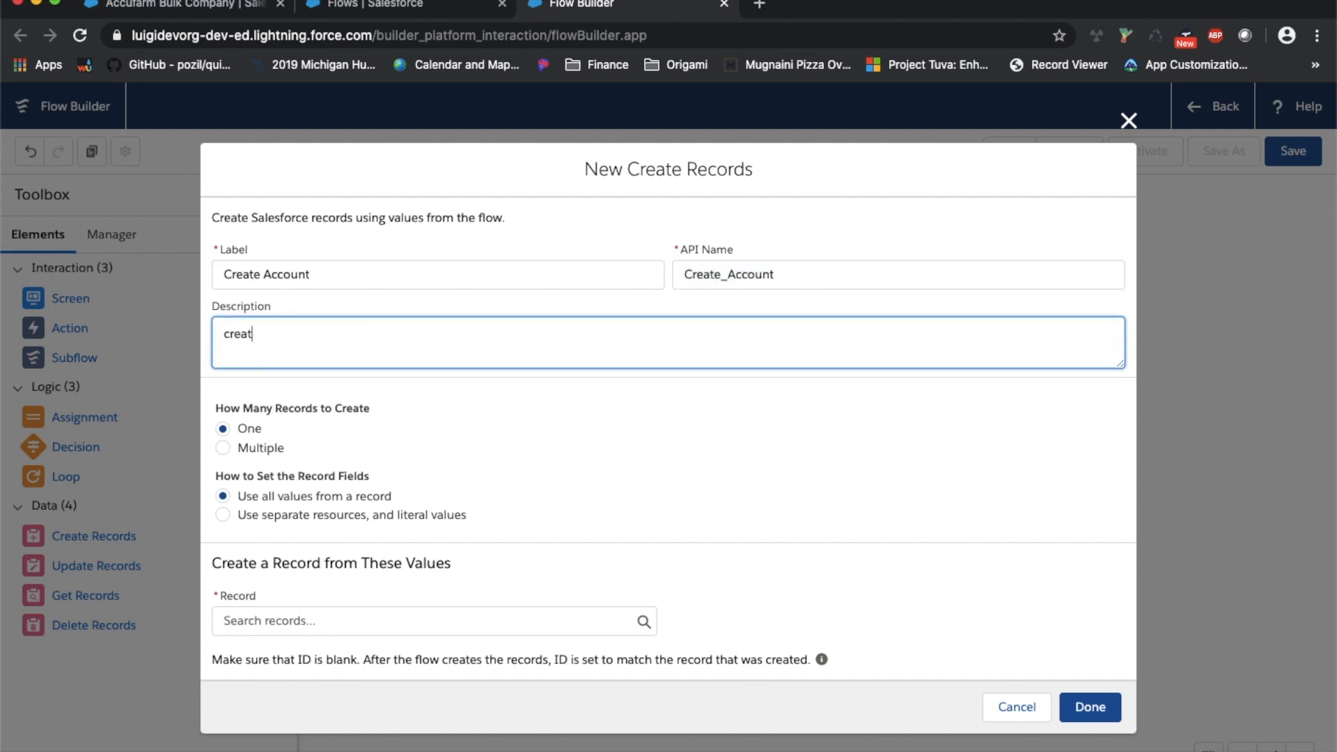
pyautogui.press('BackSpace')
pyautogui.press('BackSpace')
pyautogui.press('BackSpace')
pyautogui.write('e account from data entered on first ')
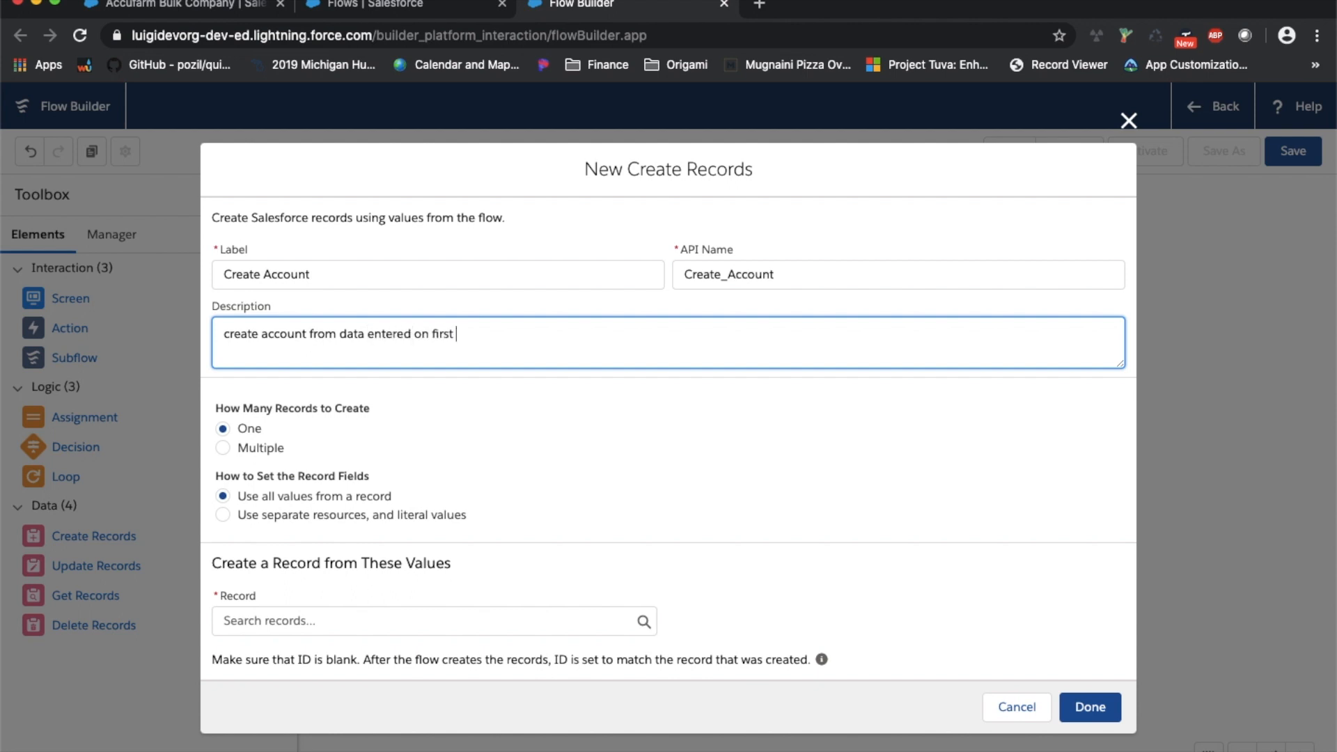
pyautogui.write('screen')
pyautogui.click(324, 415)
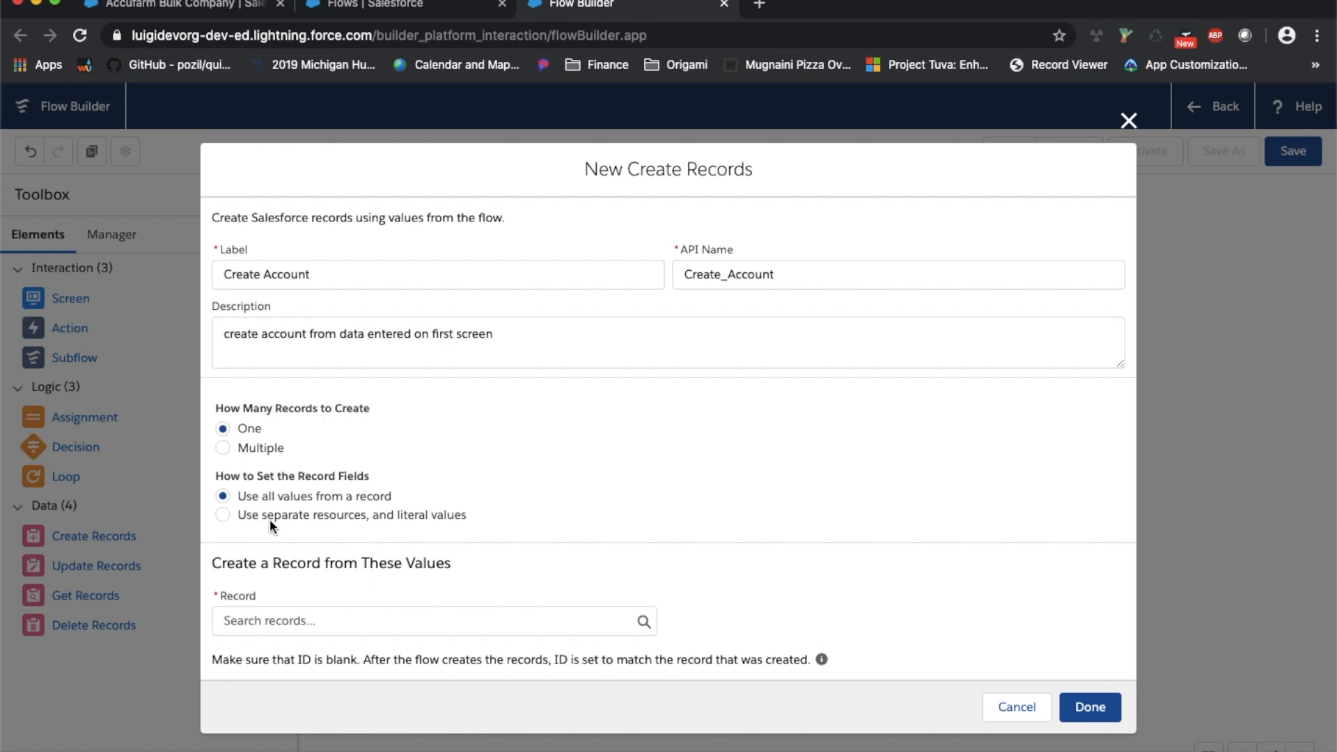
pyautogui.click(371, 517)
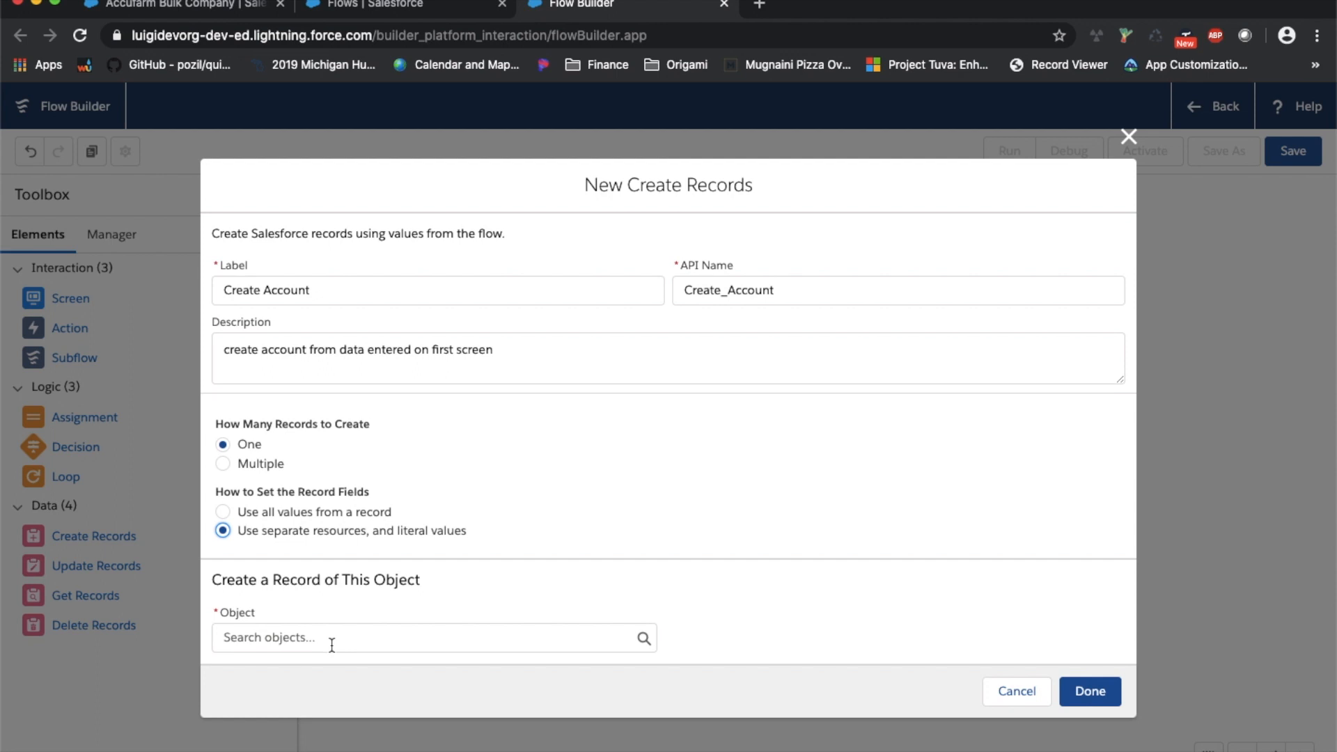
# Create an Account record whose Name field is set from {!Customer_Name}
pyautogui.click(379, 632)
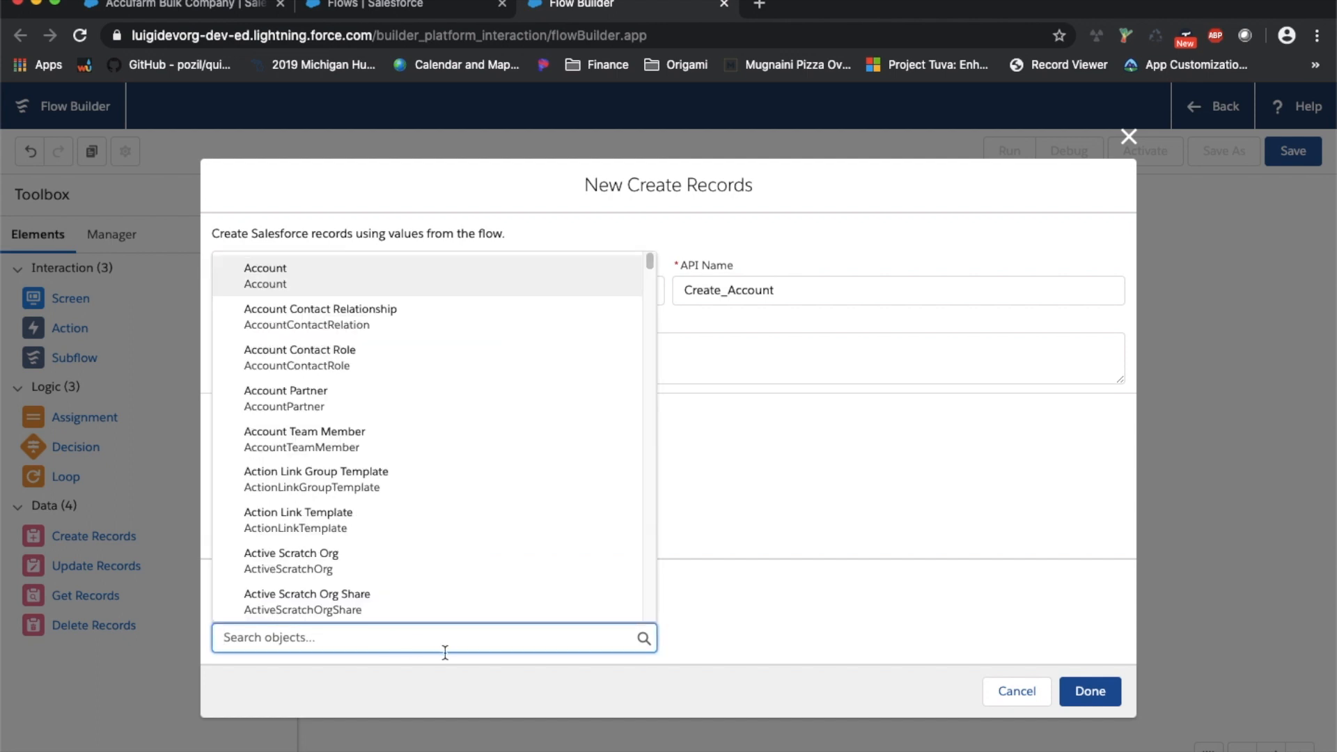
pyautogui.click(378, 287)
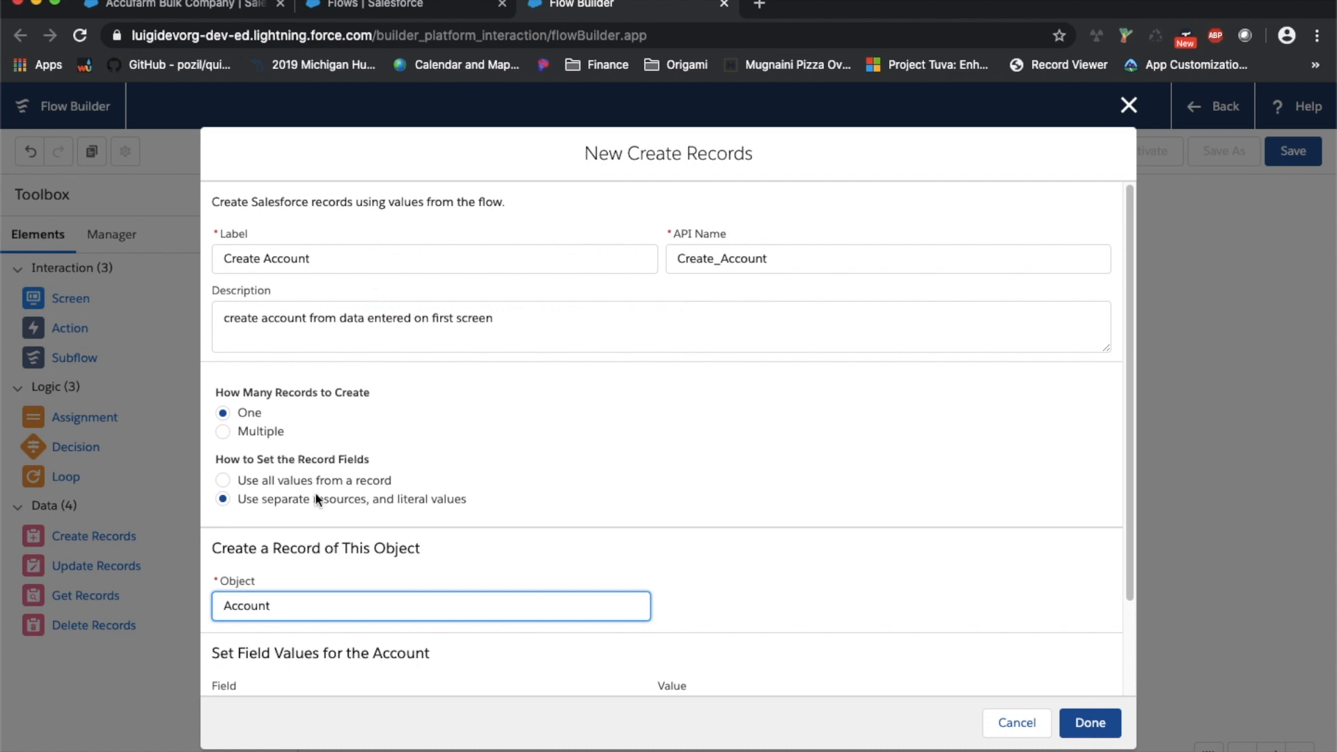
pyautogui.scroll(-3, 321, 463)
pyautogui.click(323, 599)
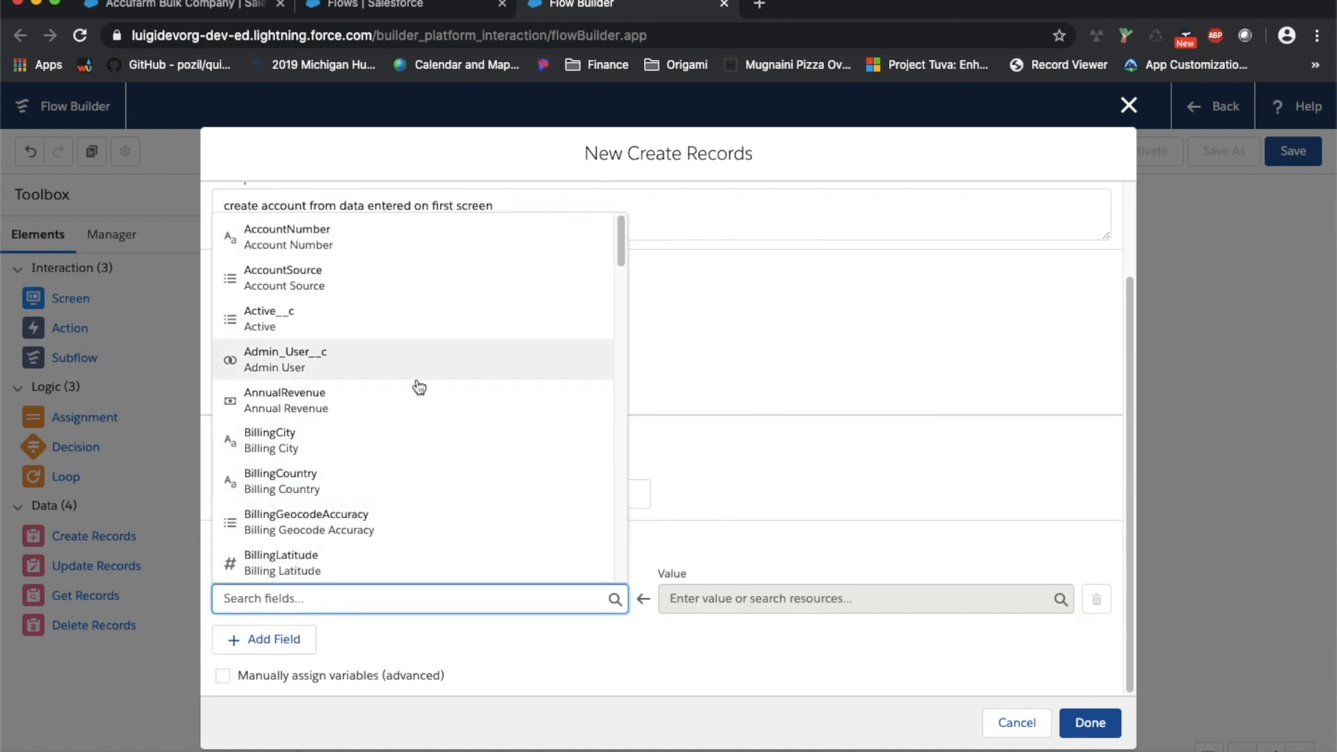
pyautogui.scroll(-10, 424, 445)
pyautogui.scroll(-4, 428, 449)
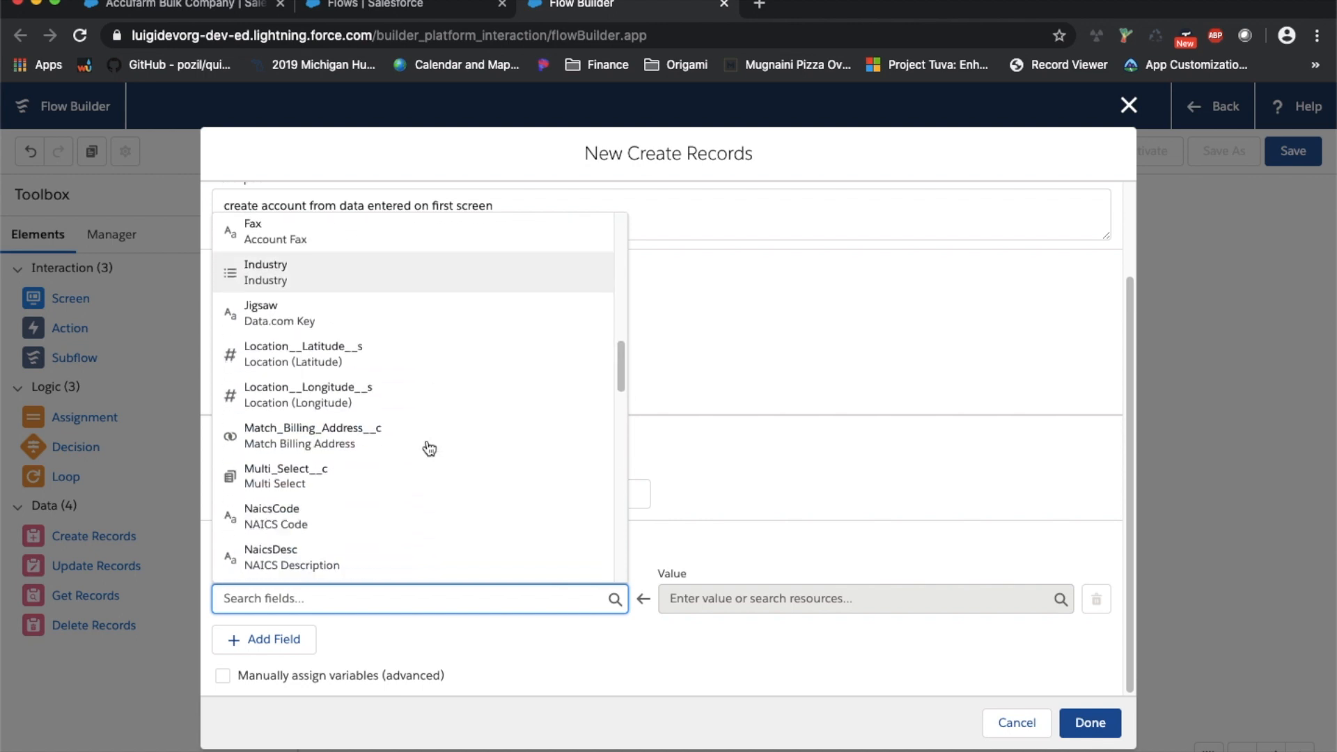
pyautogui.scroll(-2, 428, 448)
pyautogui.click(379, 544)
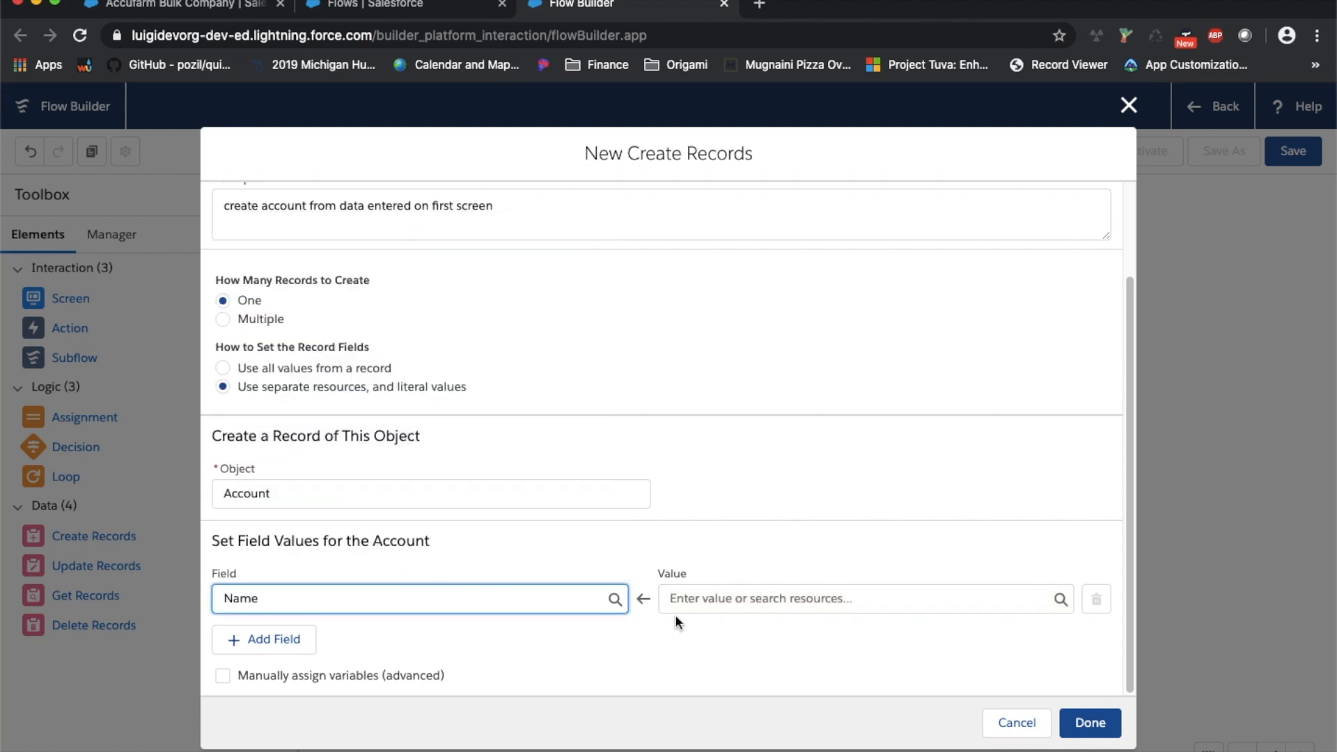
pyautogui.click(804, 592)
pyautogui.scroll(-1, 852, 499)
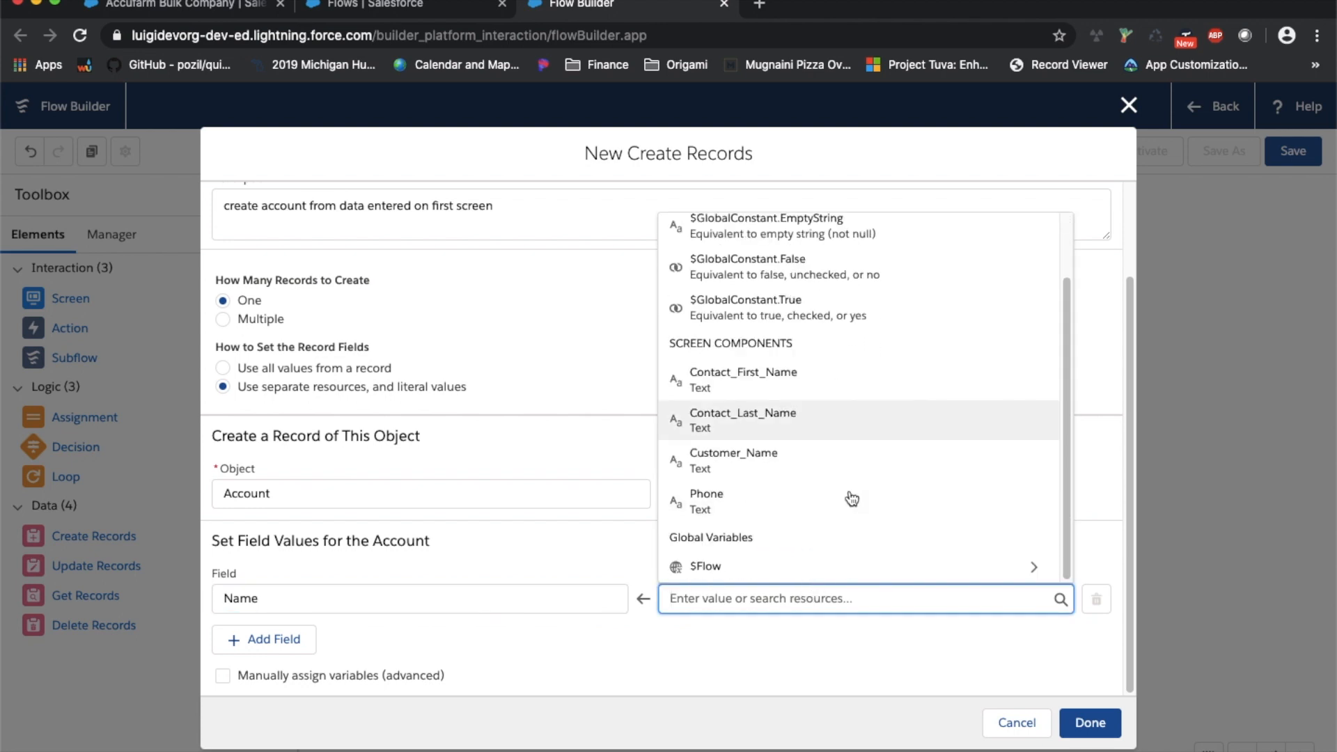
pyautogui.scroll(1, 797, 435)
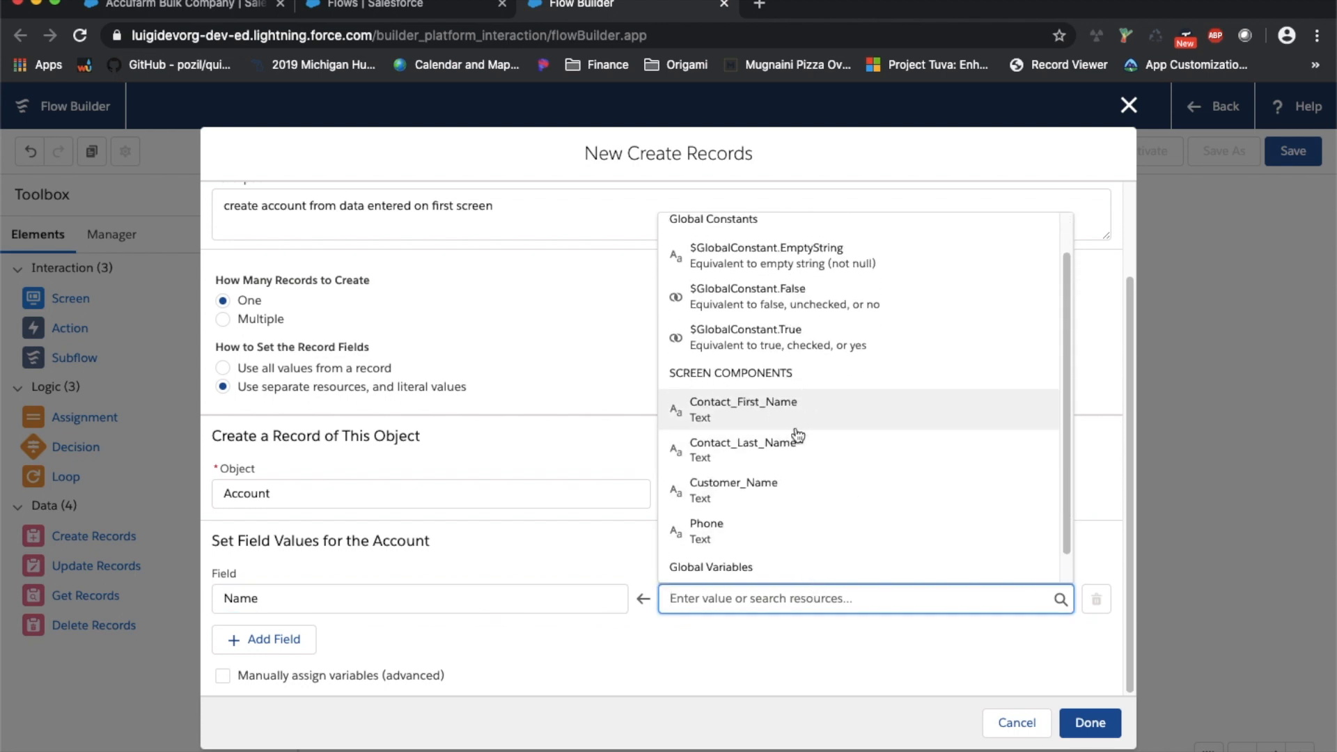
pyautogui.scroll(-1, 761, 491)
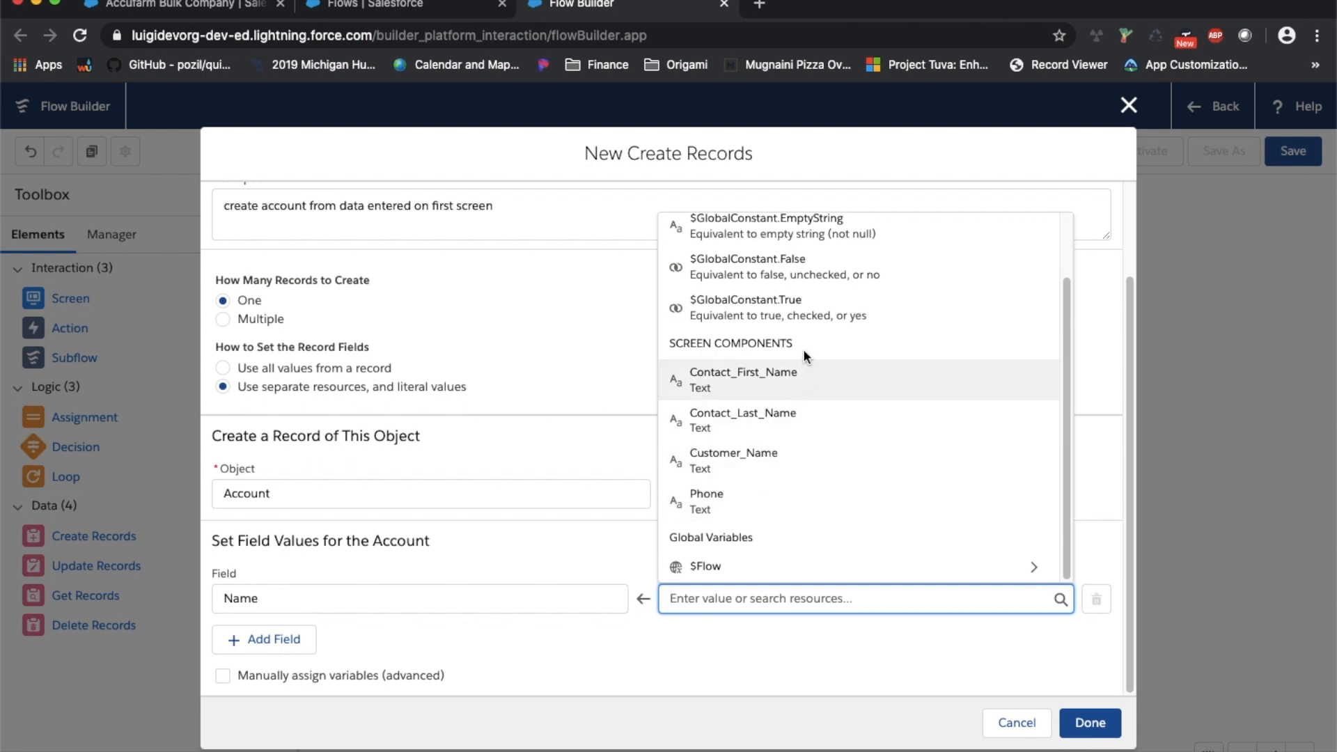
pyautogui.click(838, 465)
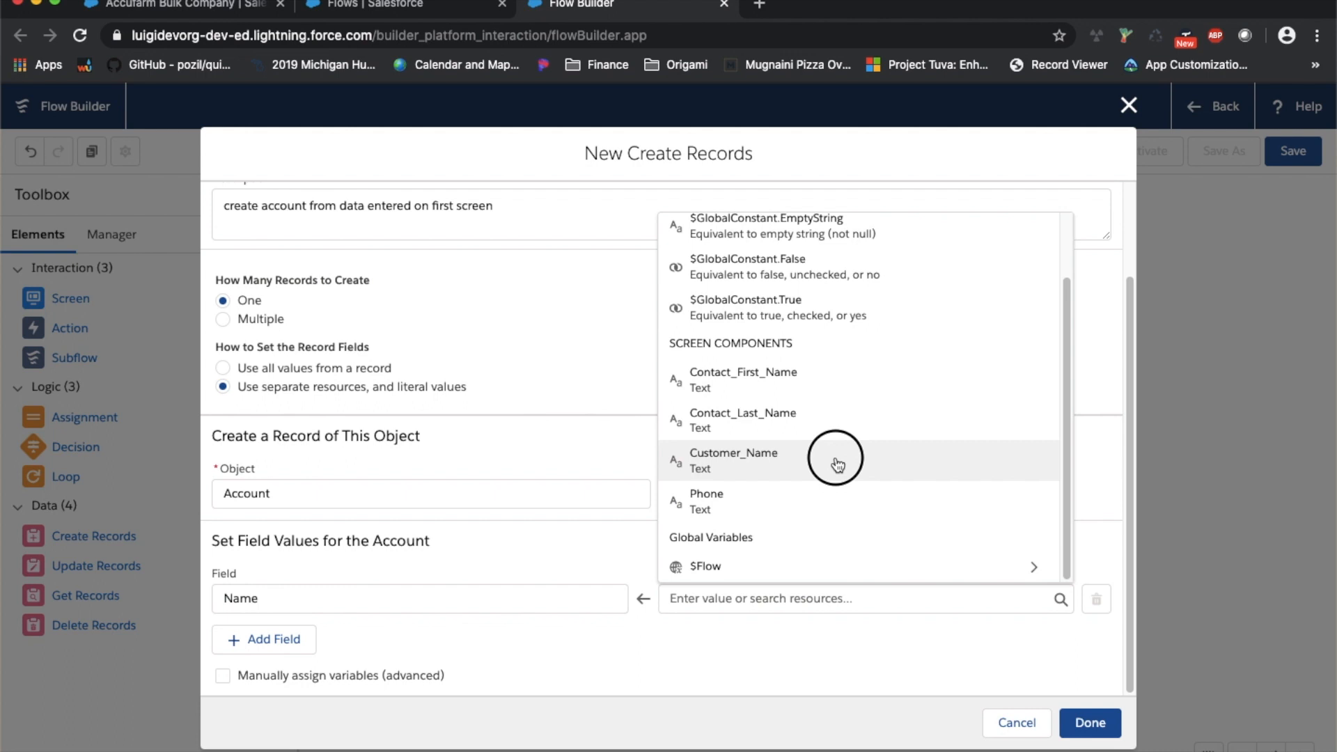
pyautogui.click(837, 464)
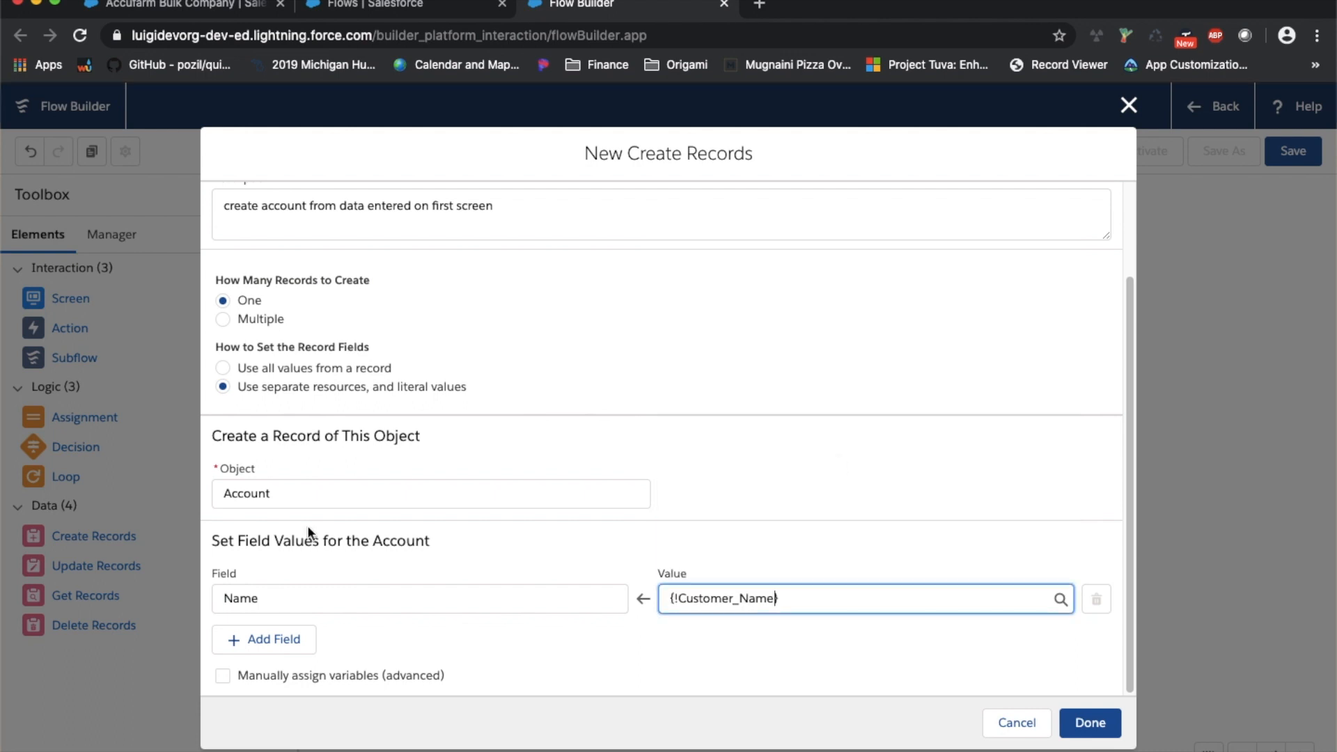
# Add the account Phone field set from the {!Phone} screen component and finish the element
pyautogui.click(259, 638)
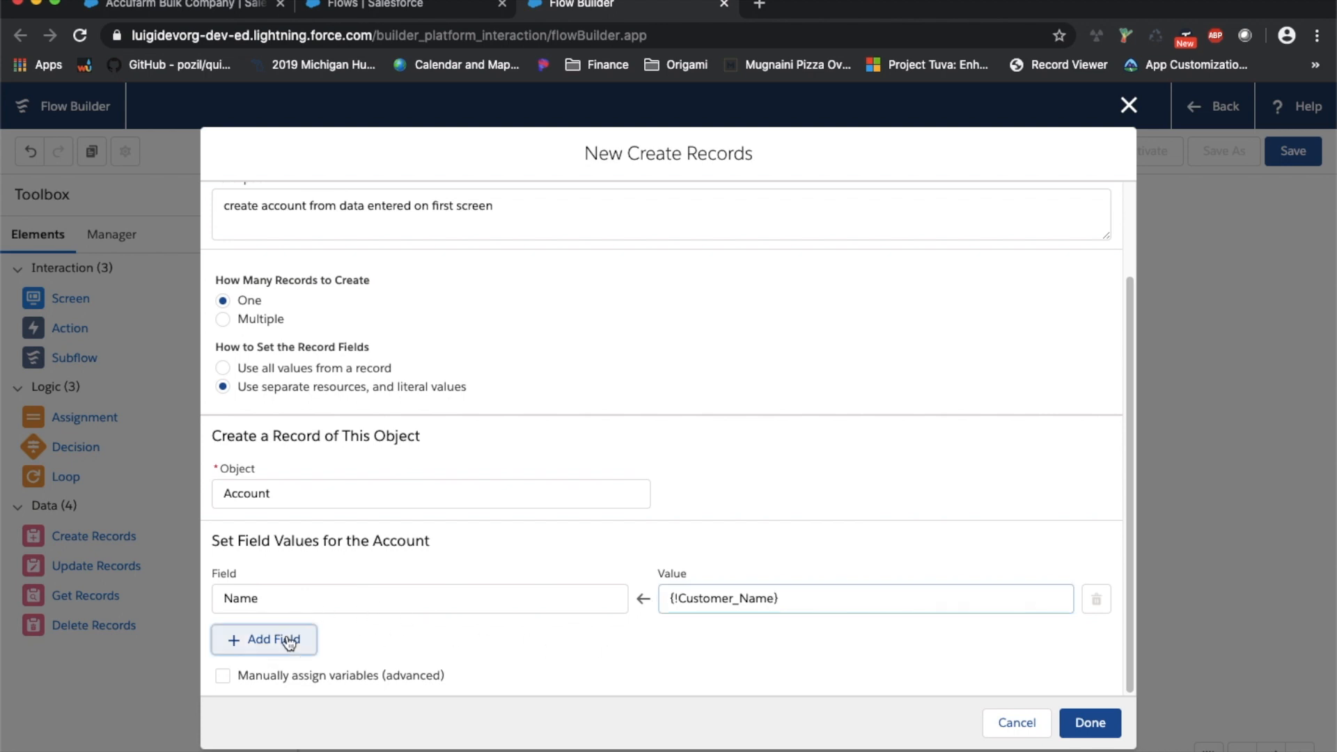
pyautogui.click(412, 624)
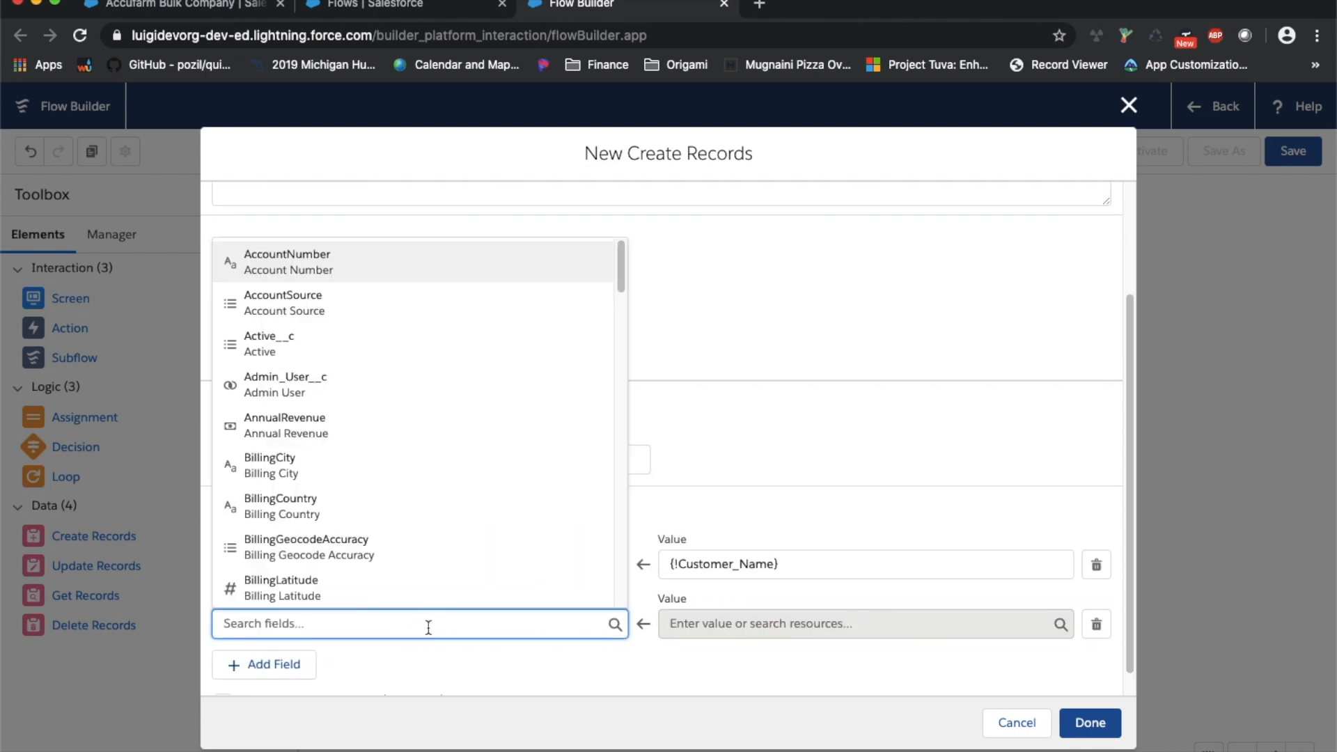
pyautogui.scroll(-10, 408, 457)
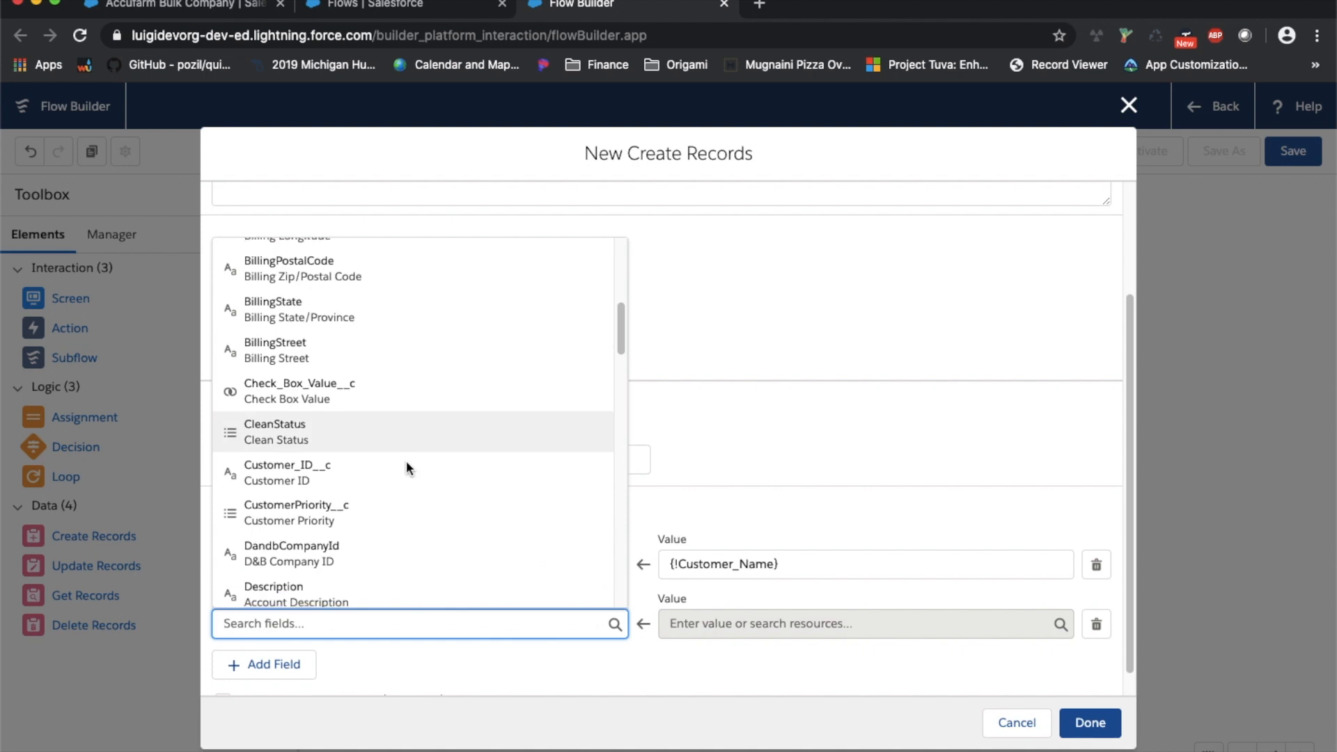
pyautogui.scroll(-5, 410, 470)
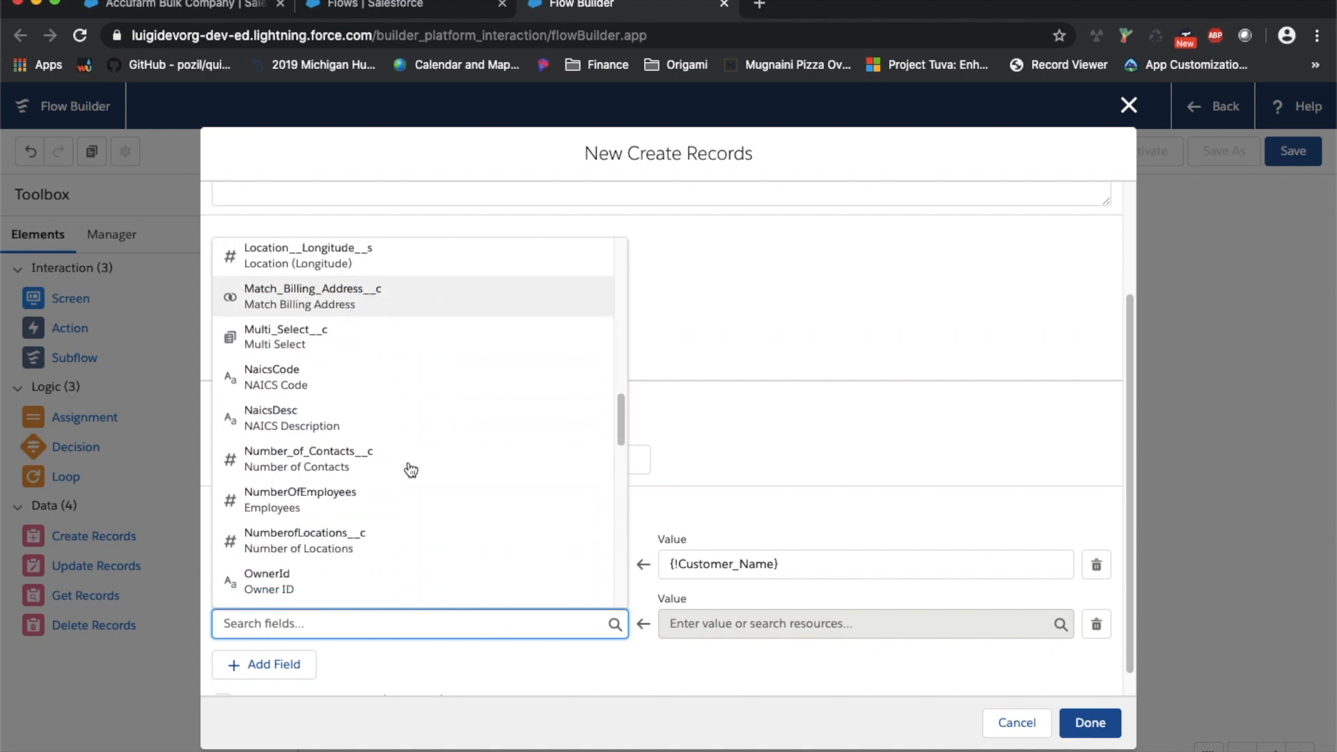
pyautogui.scroll(-3, 410, 470)
pyautogui.click(356, 482)
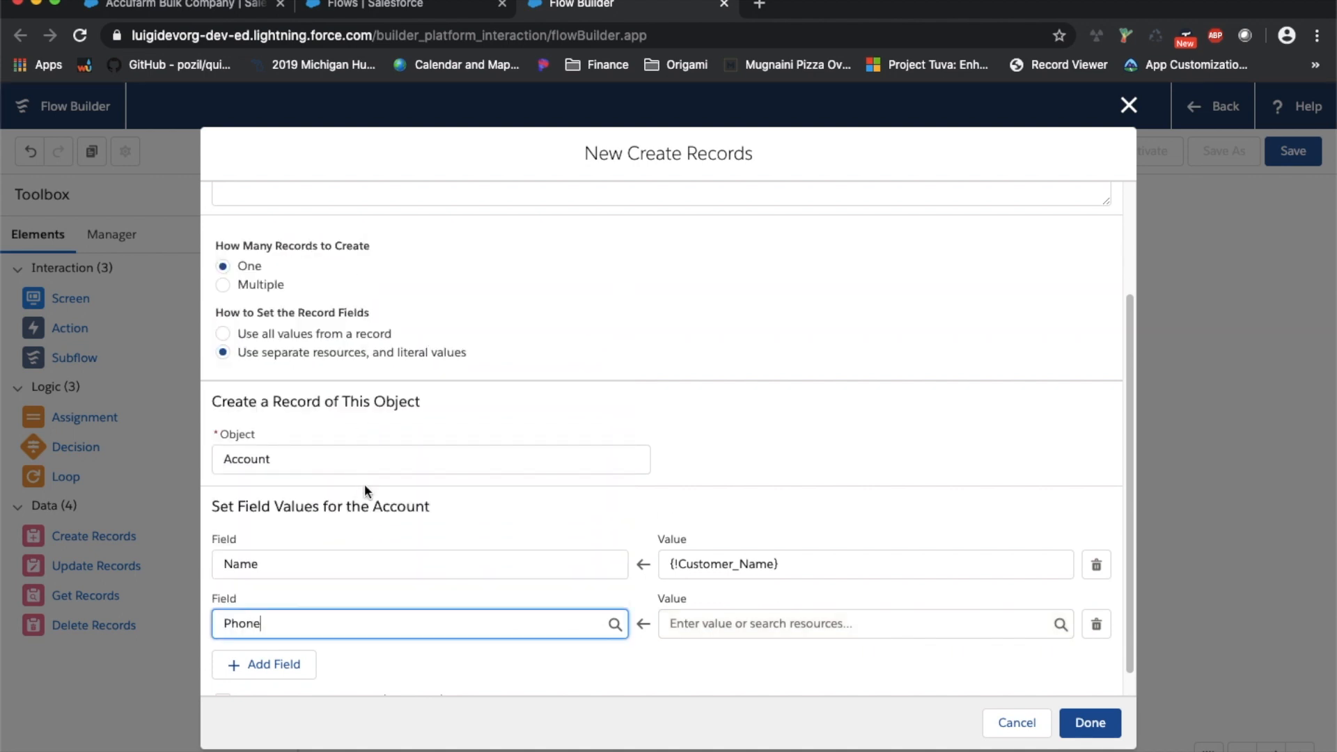
pyautogui.click(763, 629)
pyautogui.scroll(-3, 781, 432)
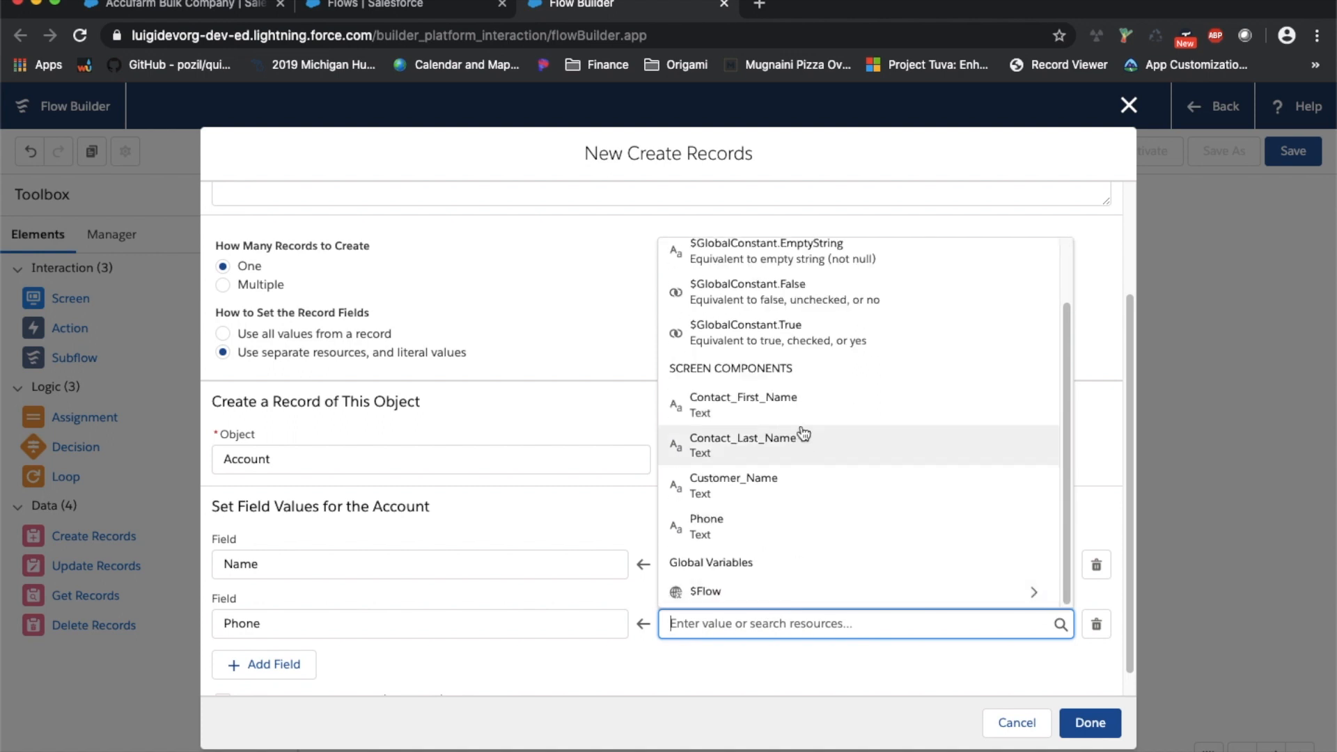
pyautogui.click(695, 524)
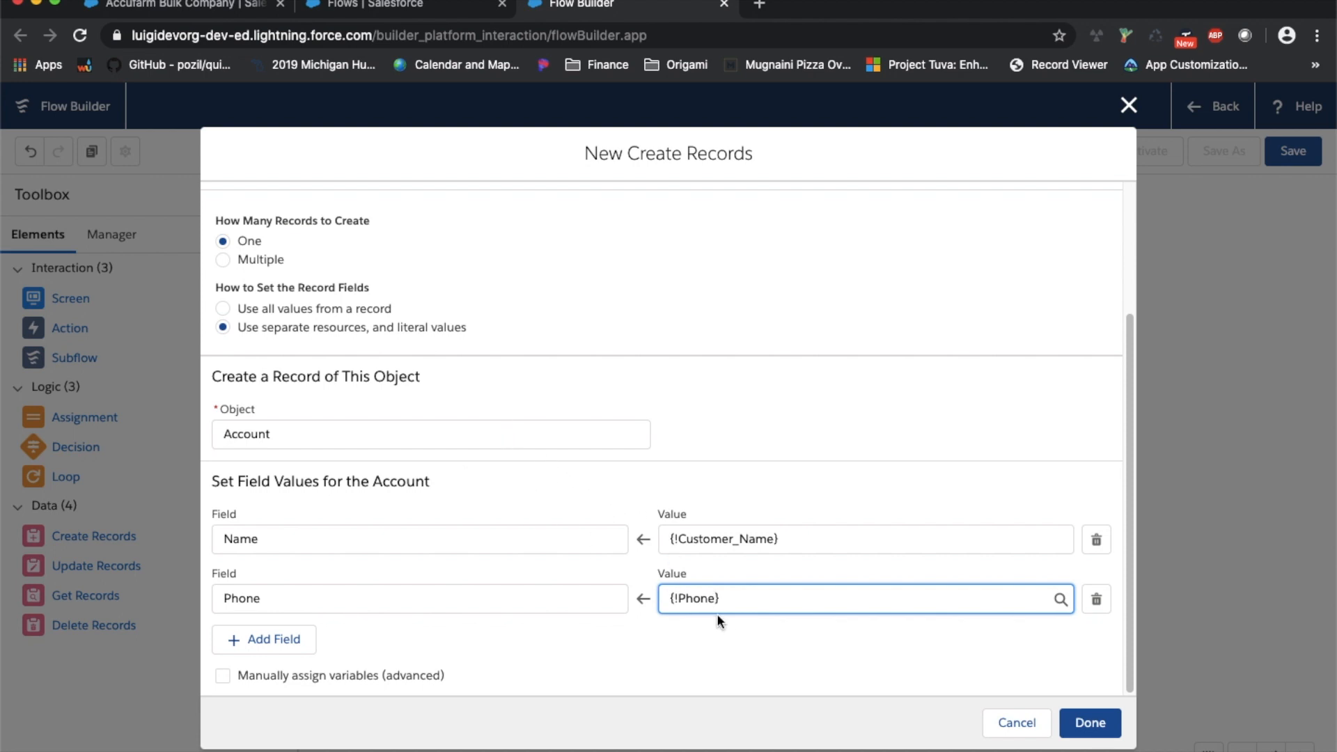
pyautogui.click(1082, 723)
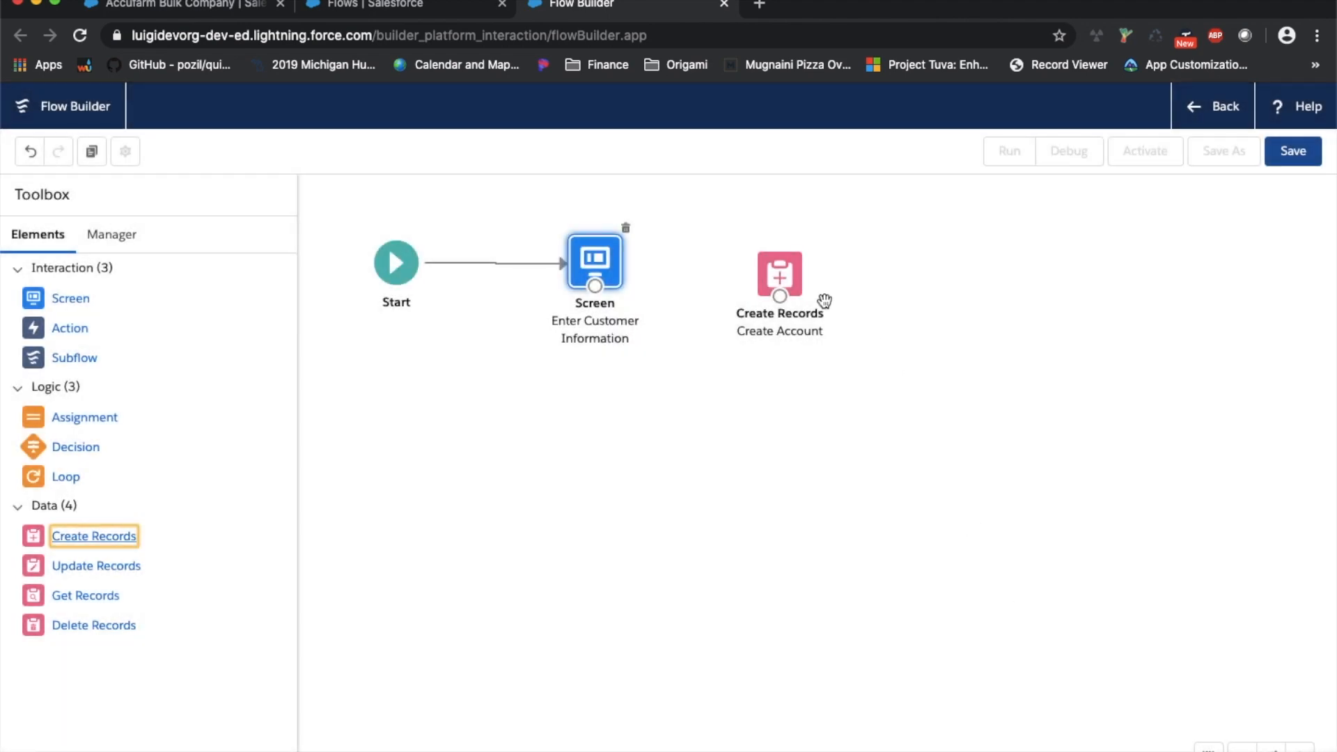
# Connect the Enter Customer Information screen to the Create Account element
pyautogui.click(796, 279)
pyautogui.moveTo(593, 287); pyautogui.dragTo(783, 296)
pyautogui.doubleClick(783, 295)
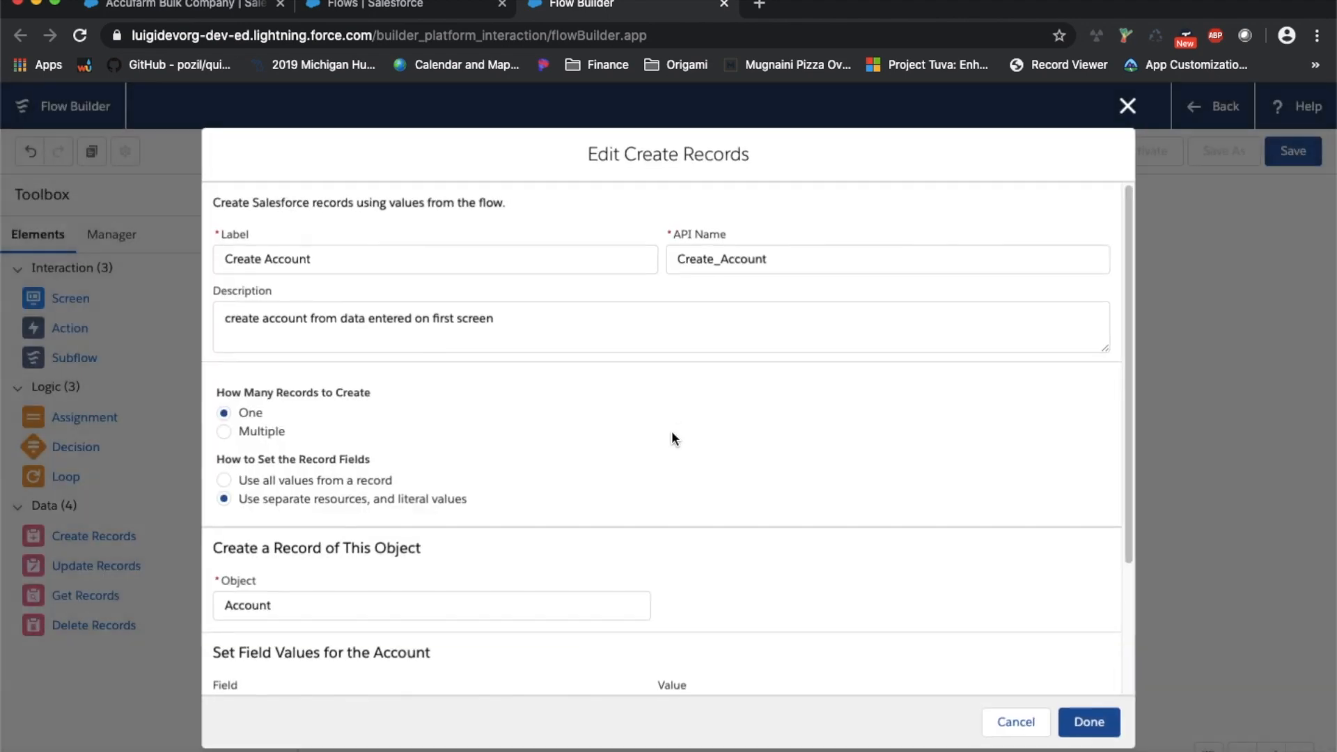
# Turn on manual storage of the new account ID and start creating a new resource for it
pyautogui.scroll(-3, 673, 431)
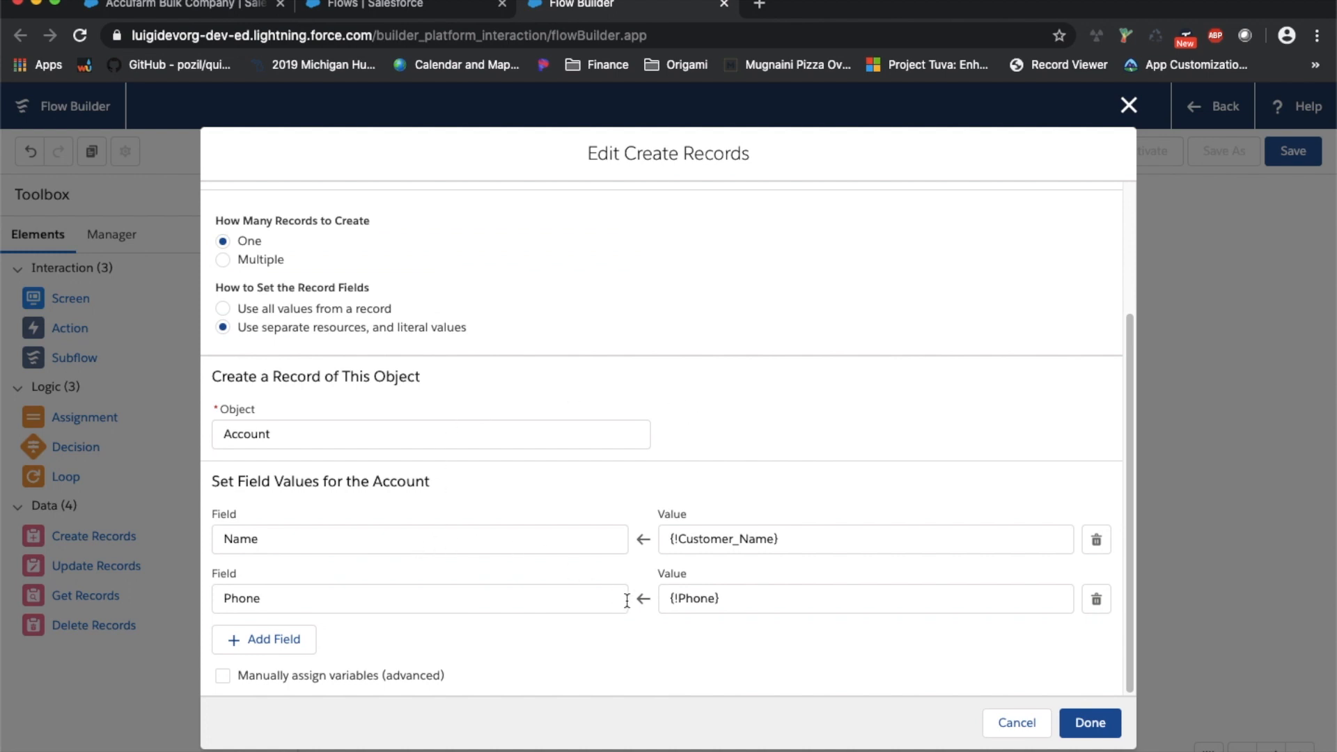
pyautogui.click(426, 670)
pyautogui.scroll(-3, 453, 641)
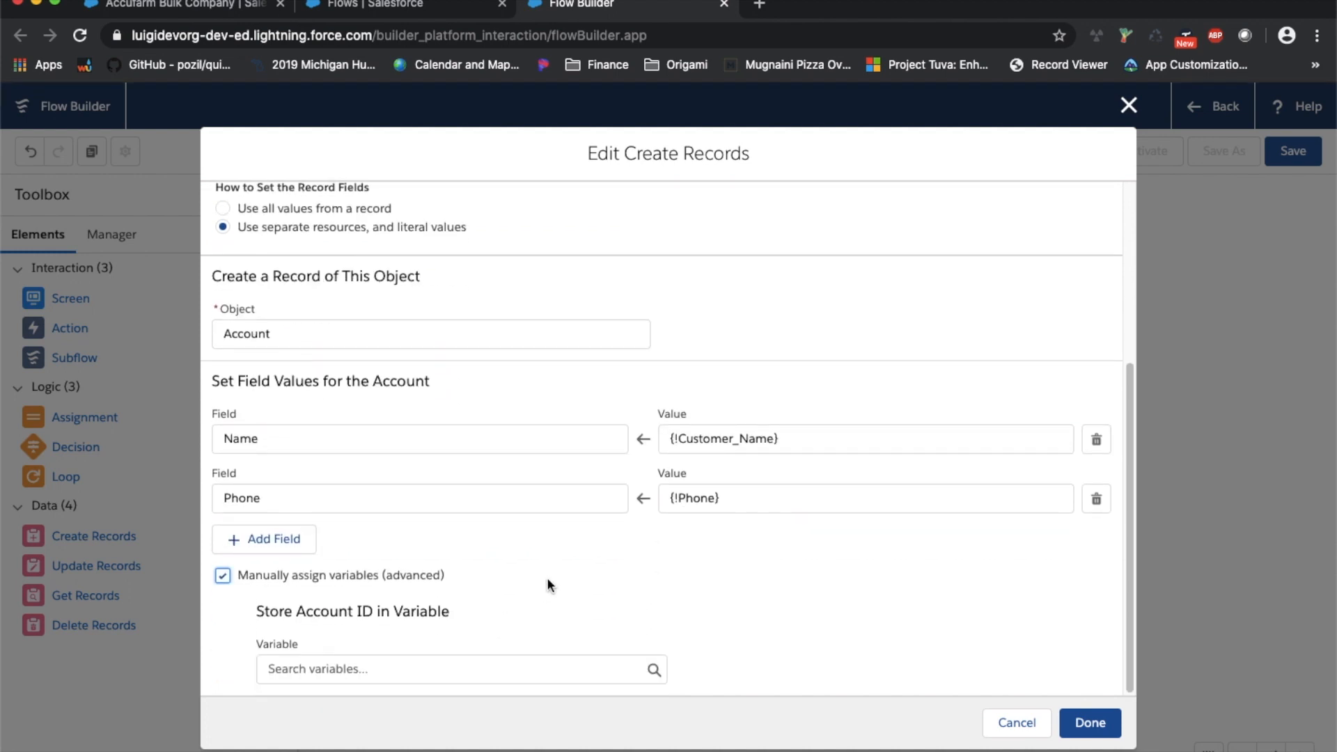
pyautogui.click(457, 668)
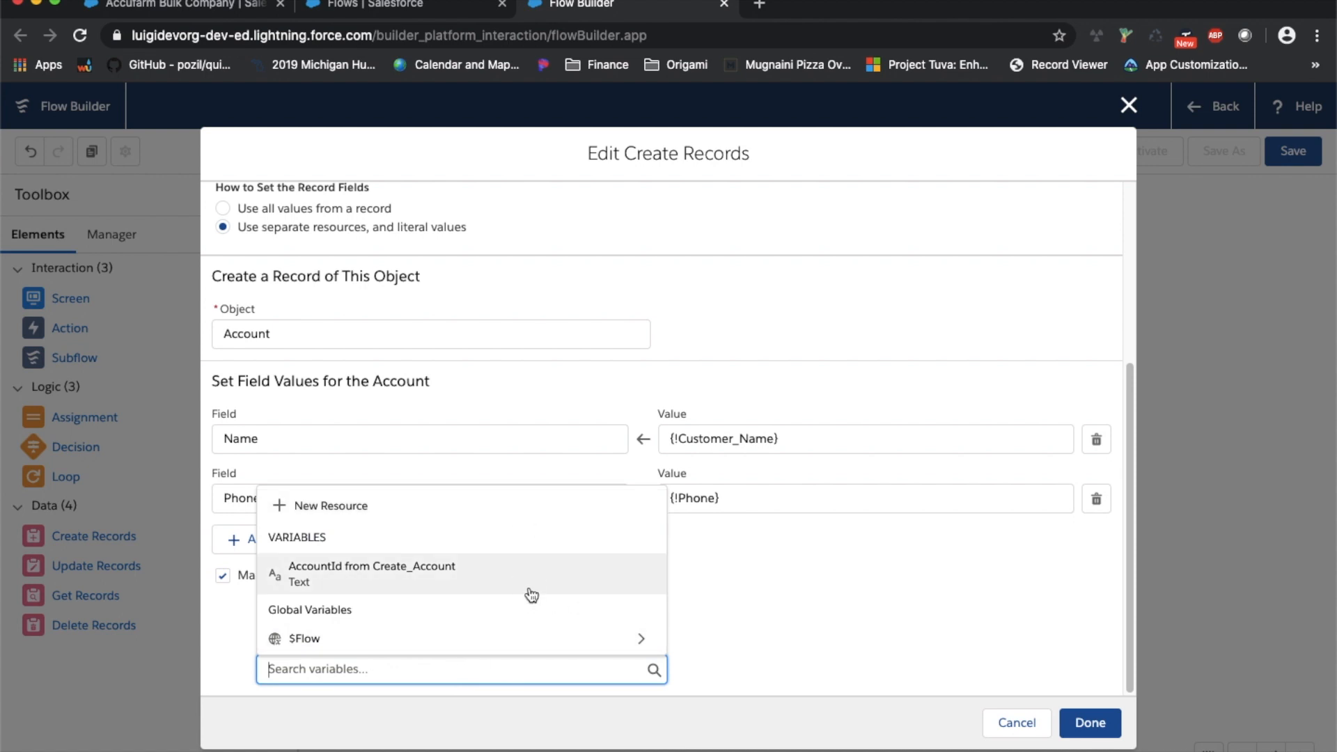
pyautogui.scroll(8, 626, 579)
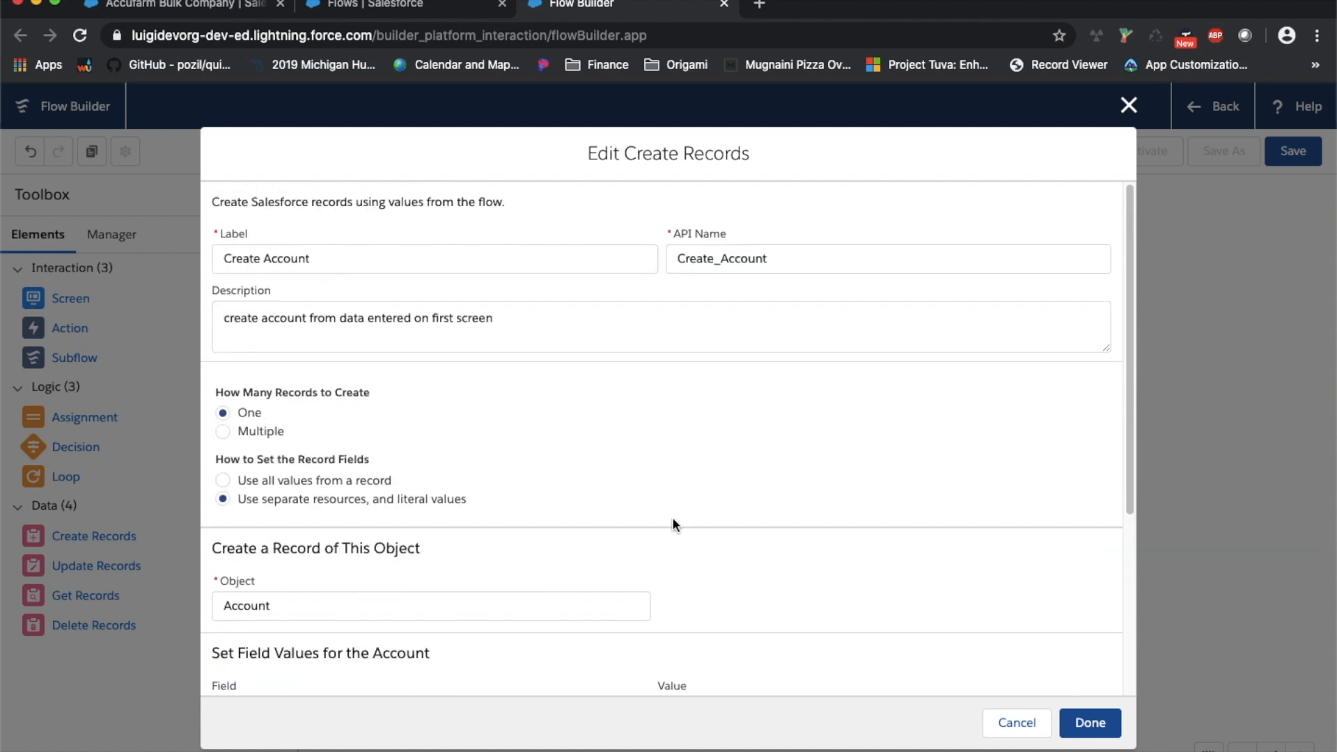
pyautogui.scroll(-4, 704, 503)
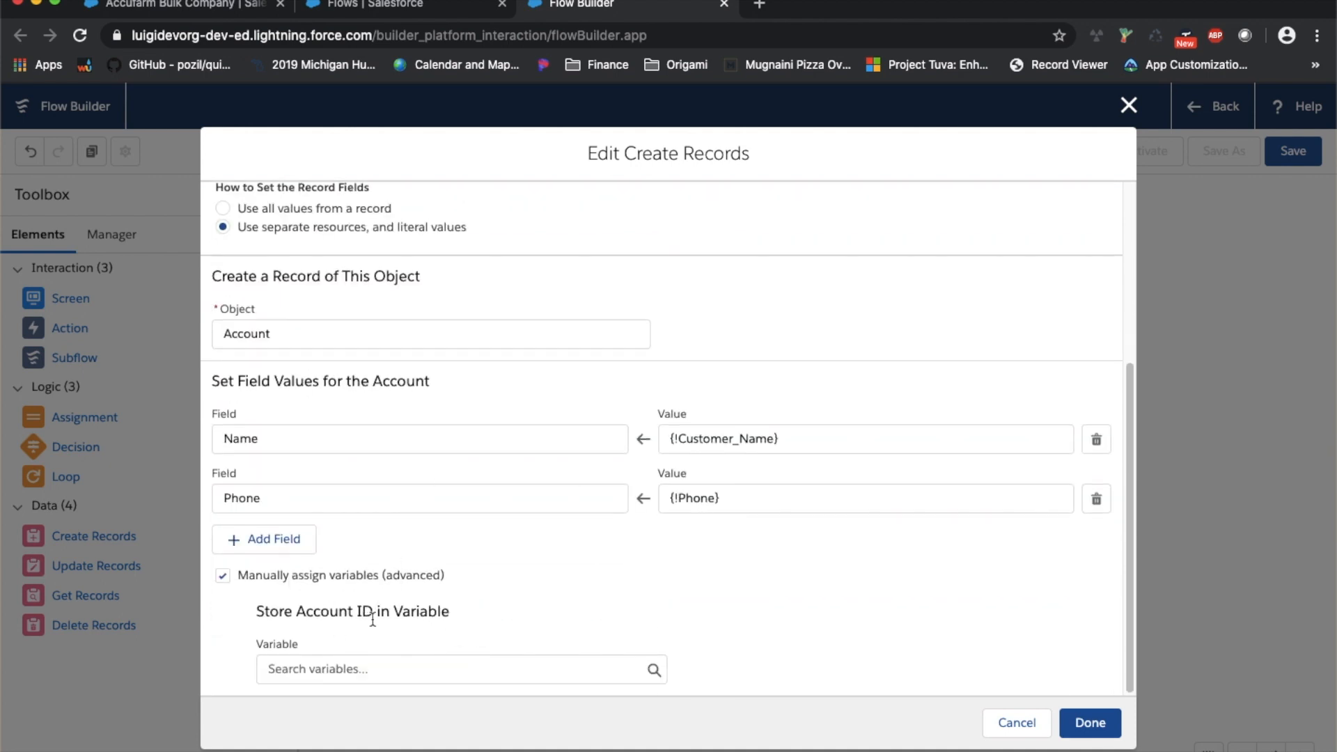
pyautogui.click(359, 668)
pyautogui.click(345, 512)
pyautogui.click(378, 376)
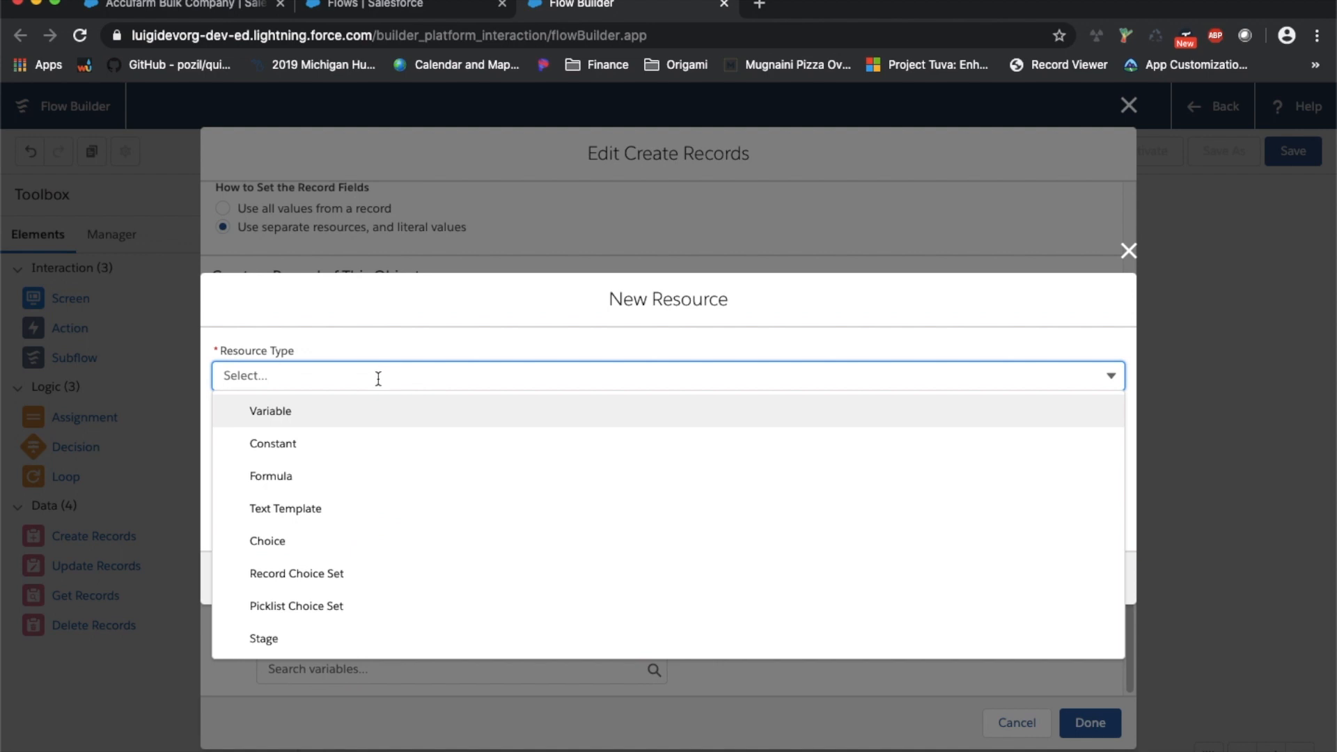
# Define a Variable resource named thisAccountID, described as the account Id created from the first screen
pyautogui.click(350, 416)
pyautogui.click(346, 417)
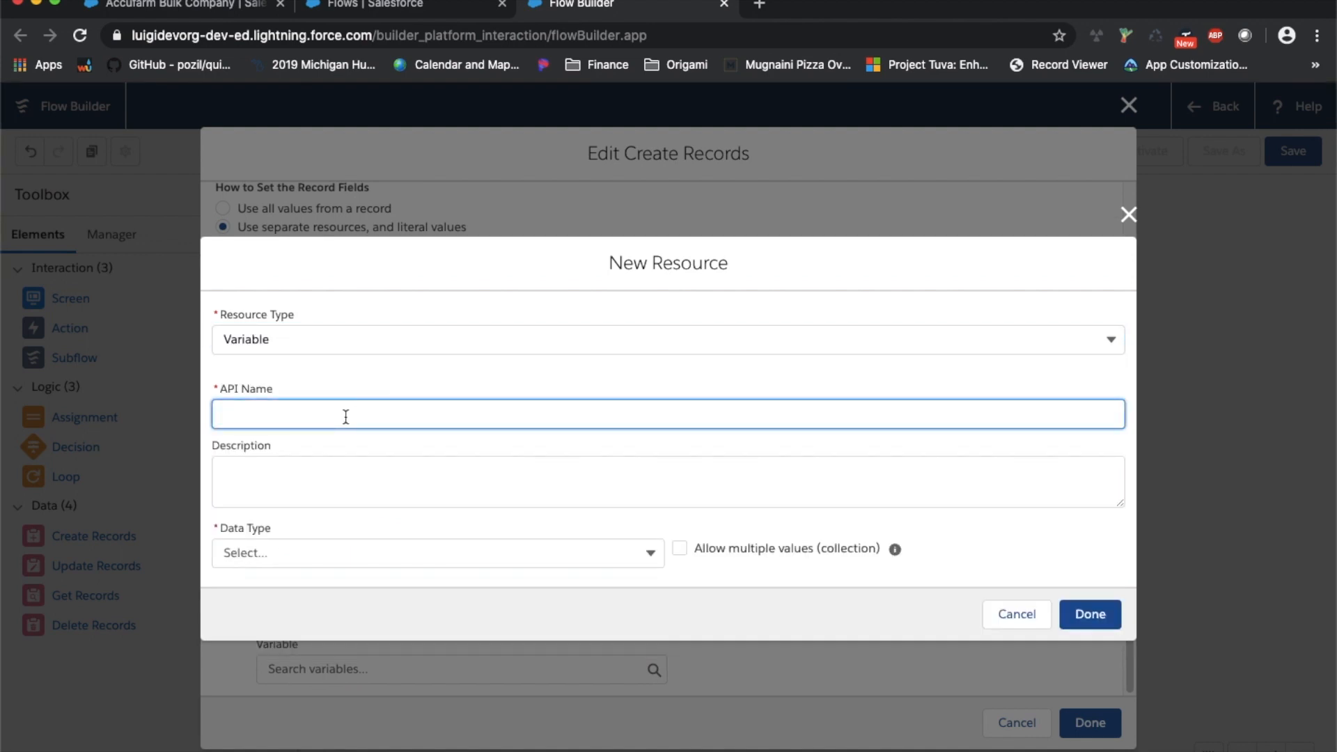
pyautogui.write('thisAccountID')
pyautogui.press('Tab')
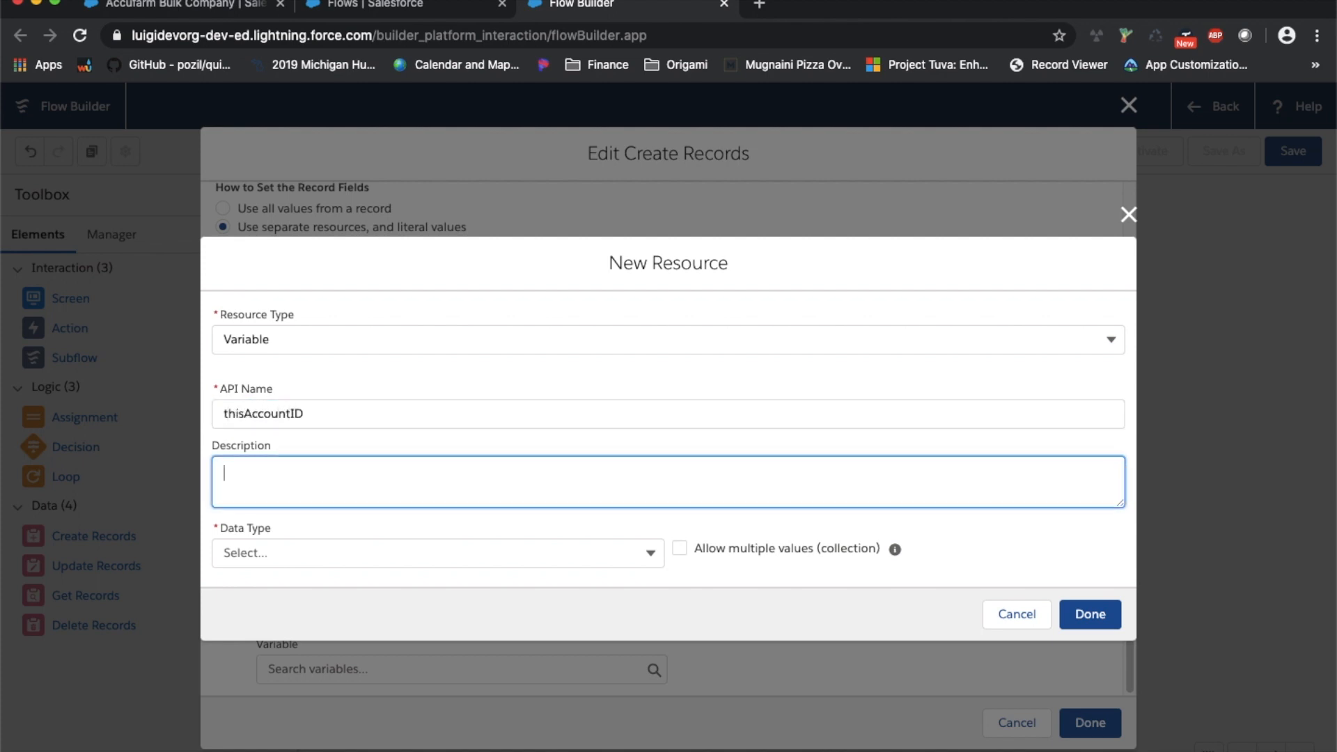
pyautogui.write('this is the account Id that ')
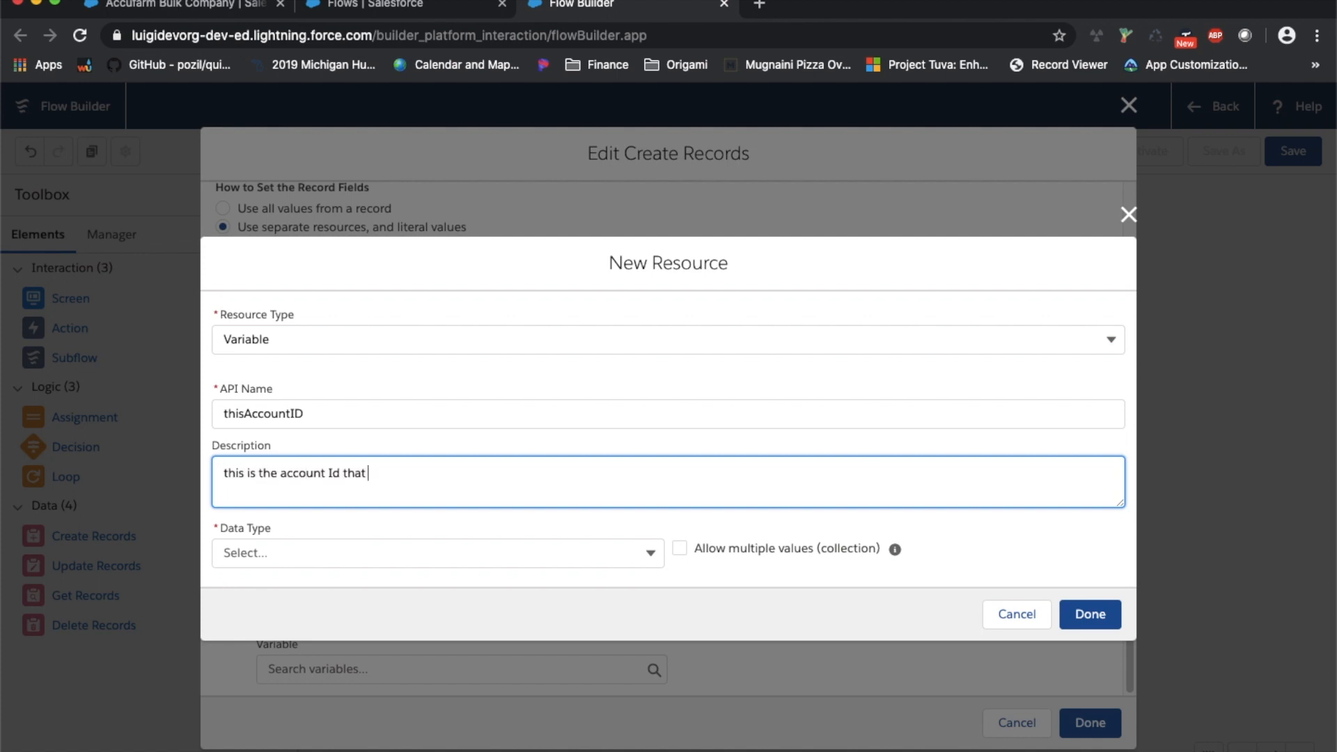
pyautogui.write('is created from the first ')
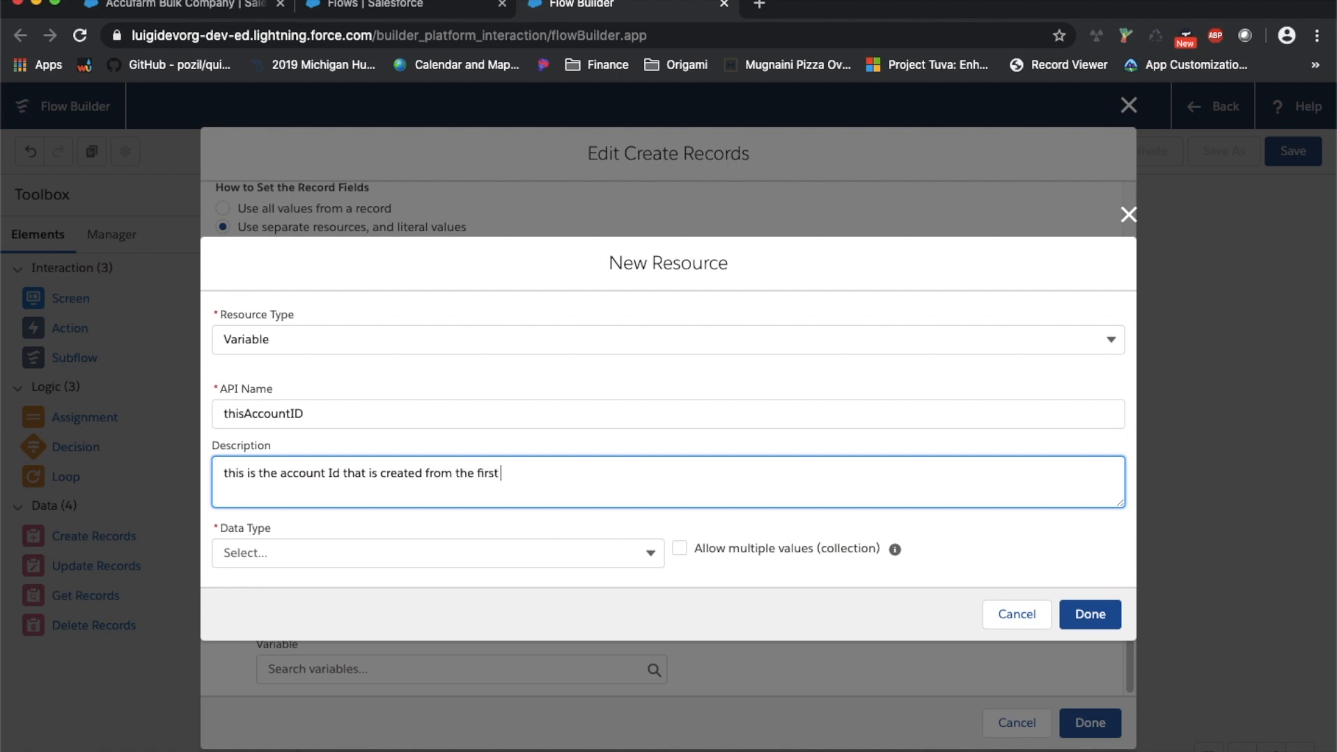
pyautogui.write('screen in this flow')
# Give thisAccountID the Record data type with object Account and save the new variable
pyautogui.click(376, 550)
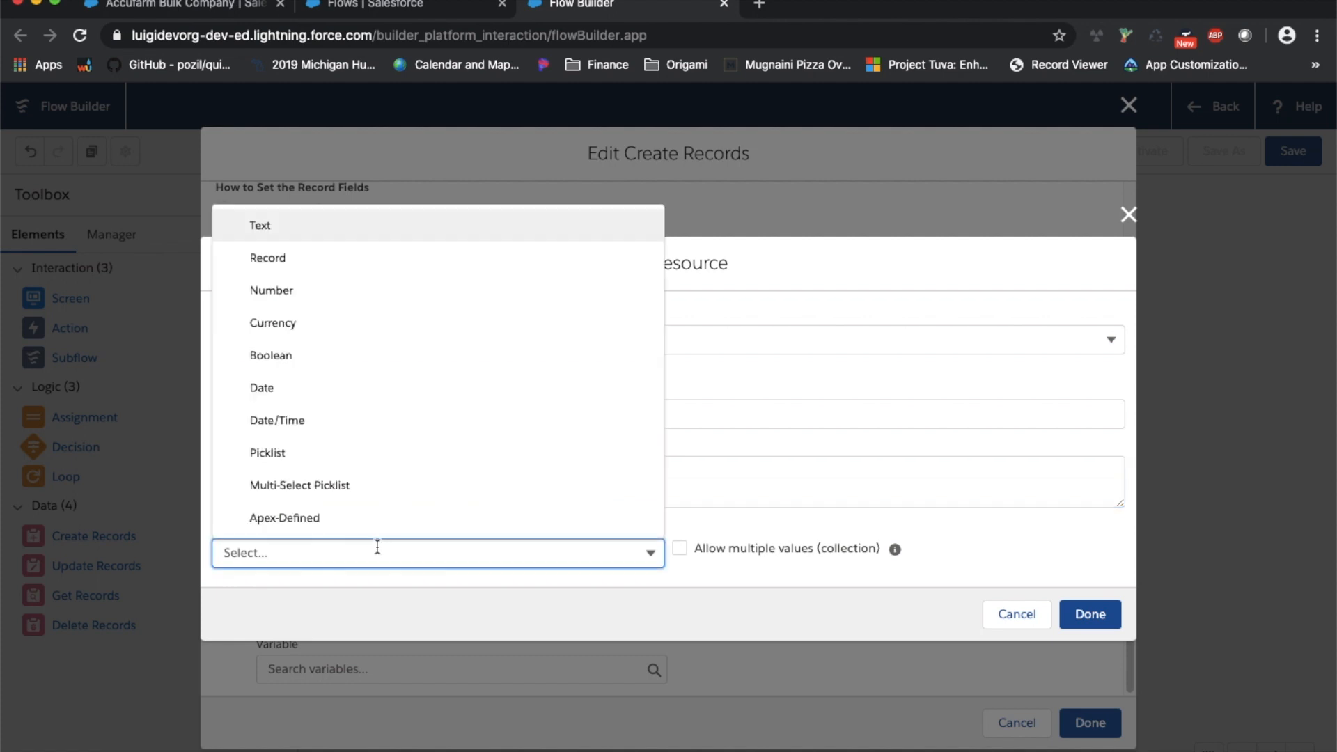
pyautogui.click(412, 268)
pyautogui.click(540, 555)
pyautogui.click(398, 323)
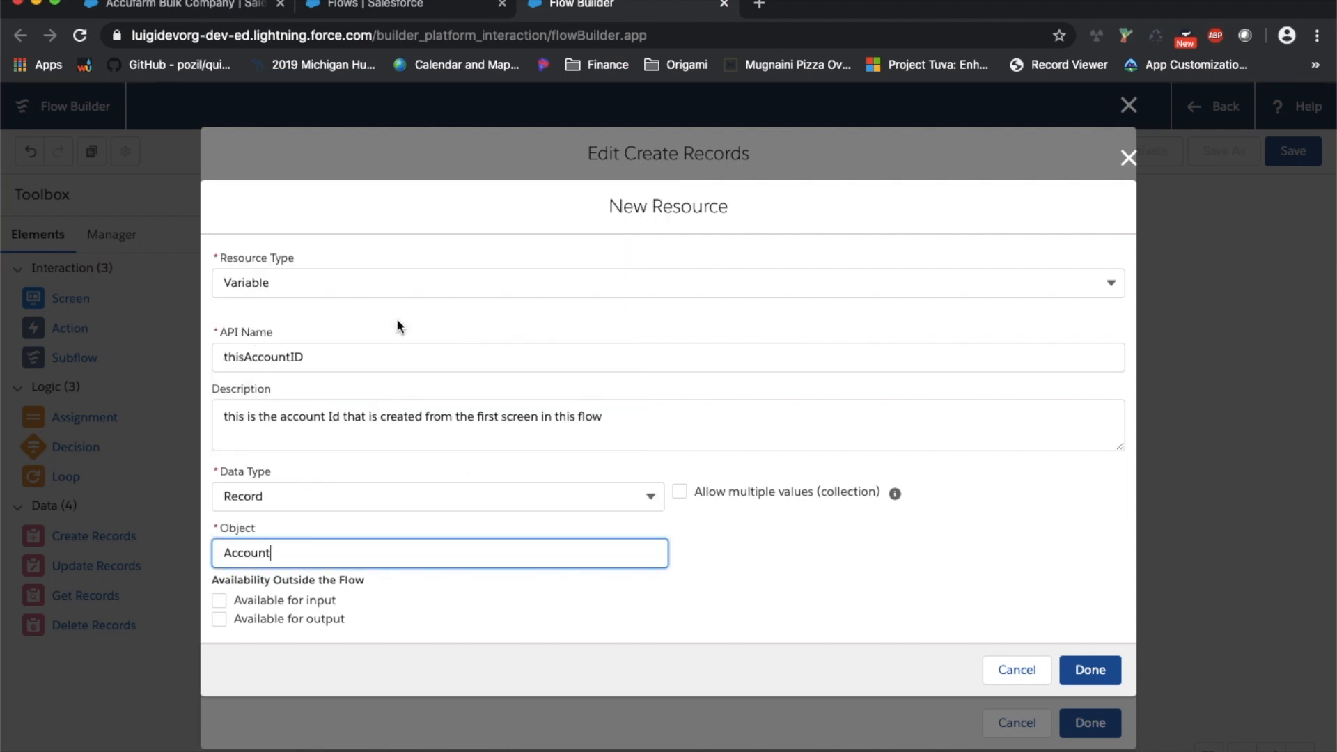
pyautogui.click(487, 601)
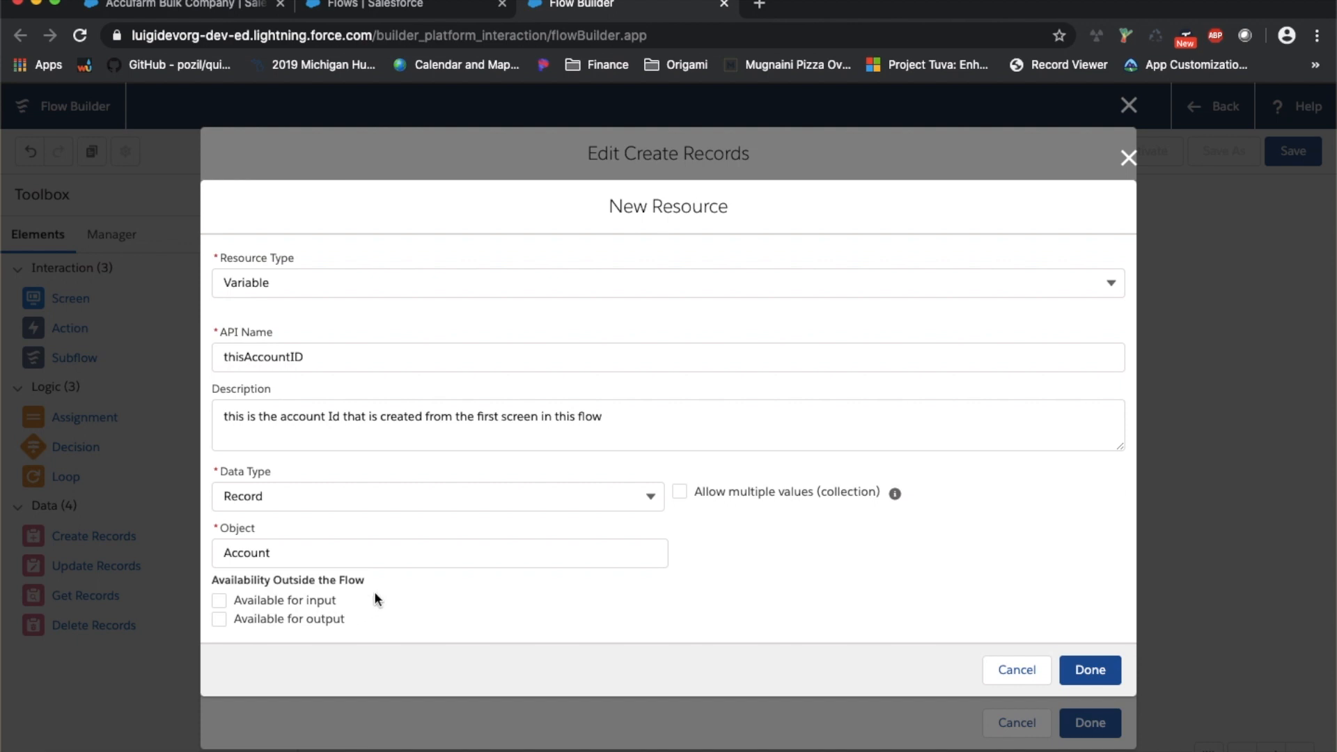
pyautogui.doubleClick(258, 358)
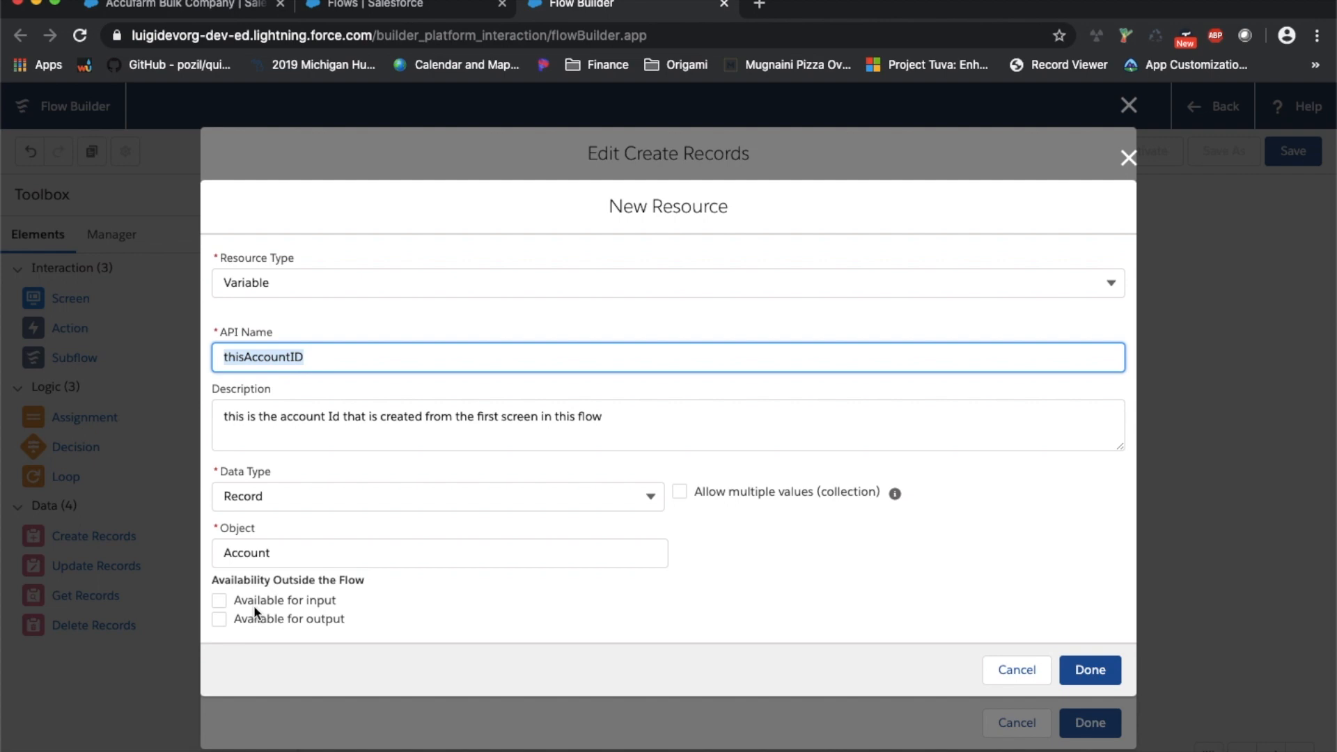
pyautogui.click(1090, 670)
# Attempt to save Create Account, then pick thisAccountID as the Account ID storage variable
pyautogui.click(1090, 723)
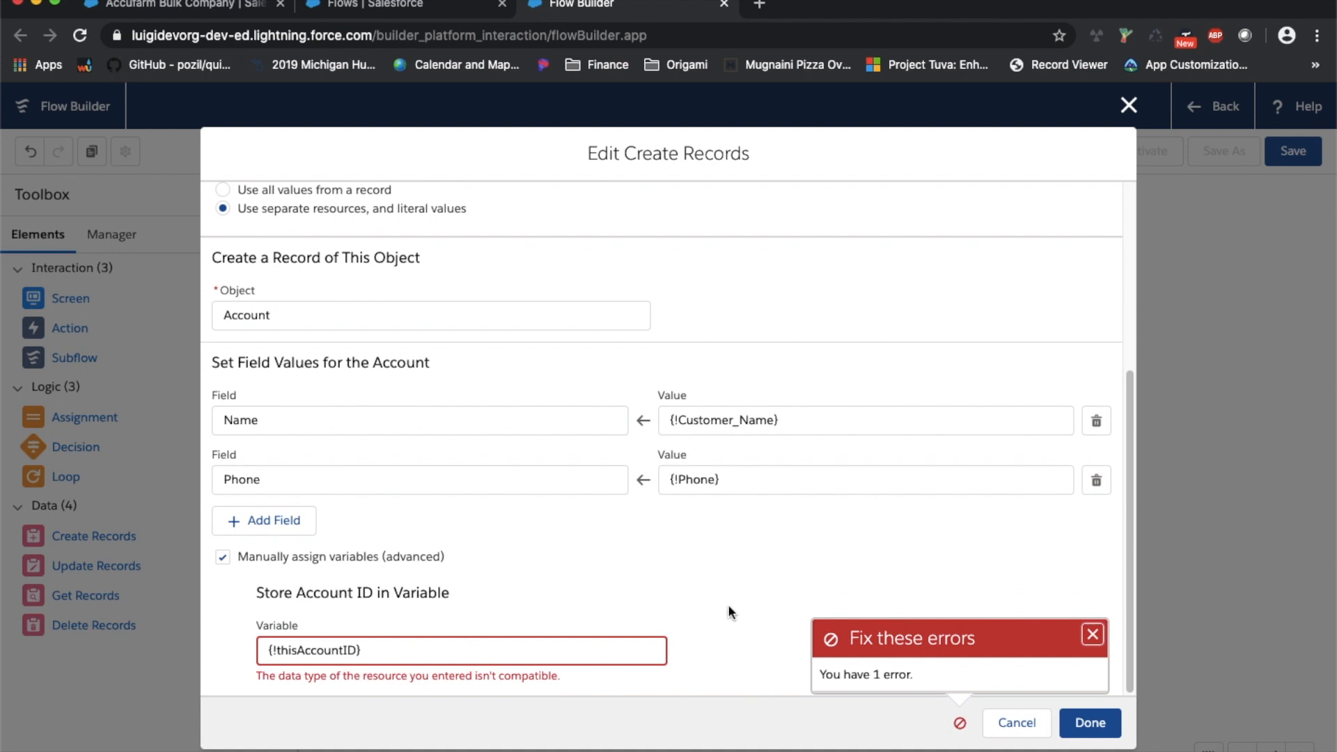
pyautogui.click(1092, 636)
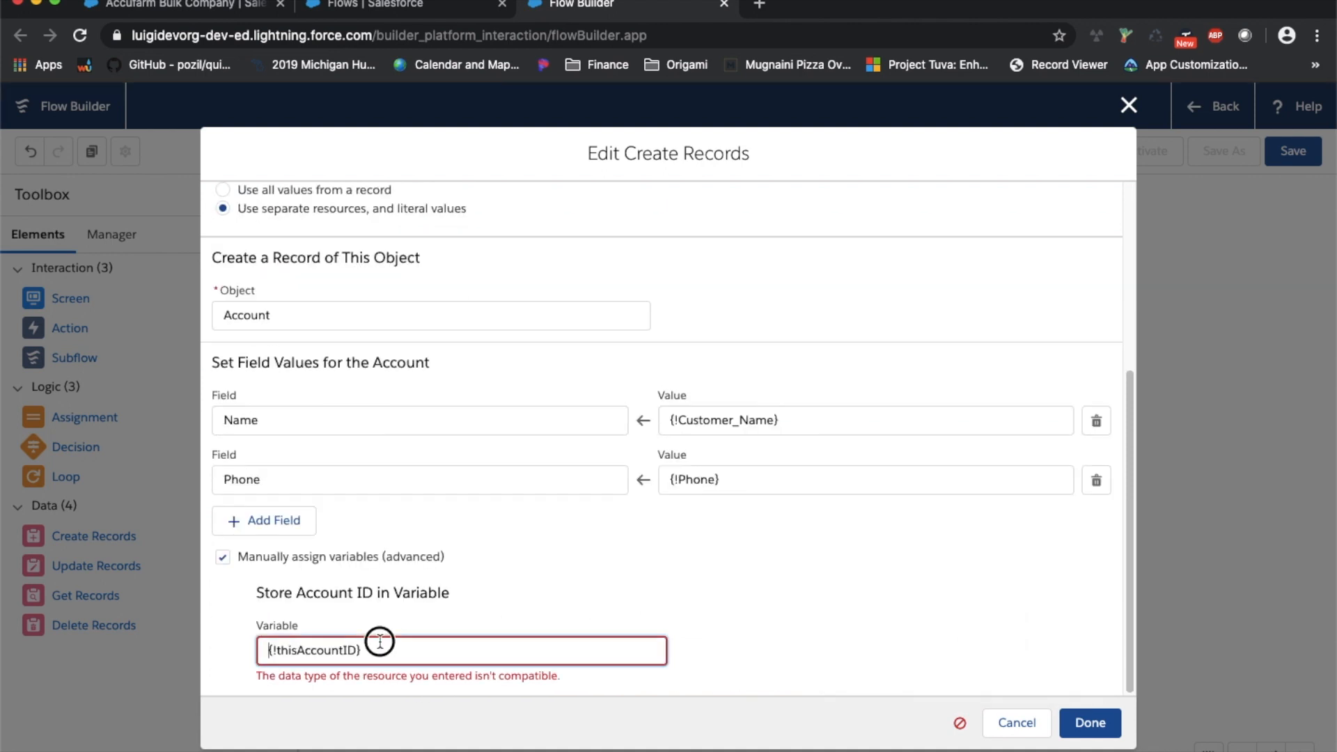
pyautogui.click(380, 641)
pyautogui.click(341, 721)
pyautogui.scroll(-1, 415, 442)
pyautogui.scroll(1, 428, 404)
pyautogui.scroll(-4, 488, 487)
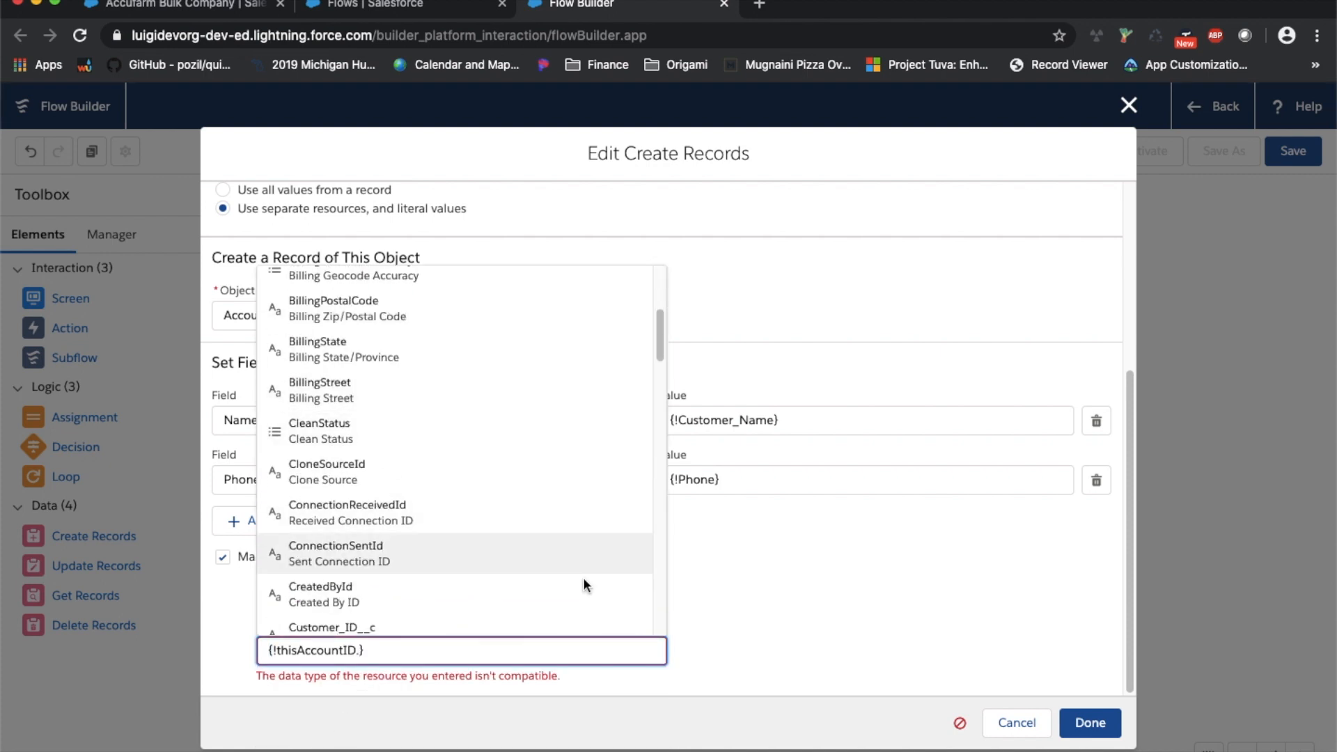
pyautogui.scroll(-5, 583, 578)
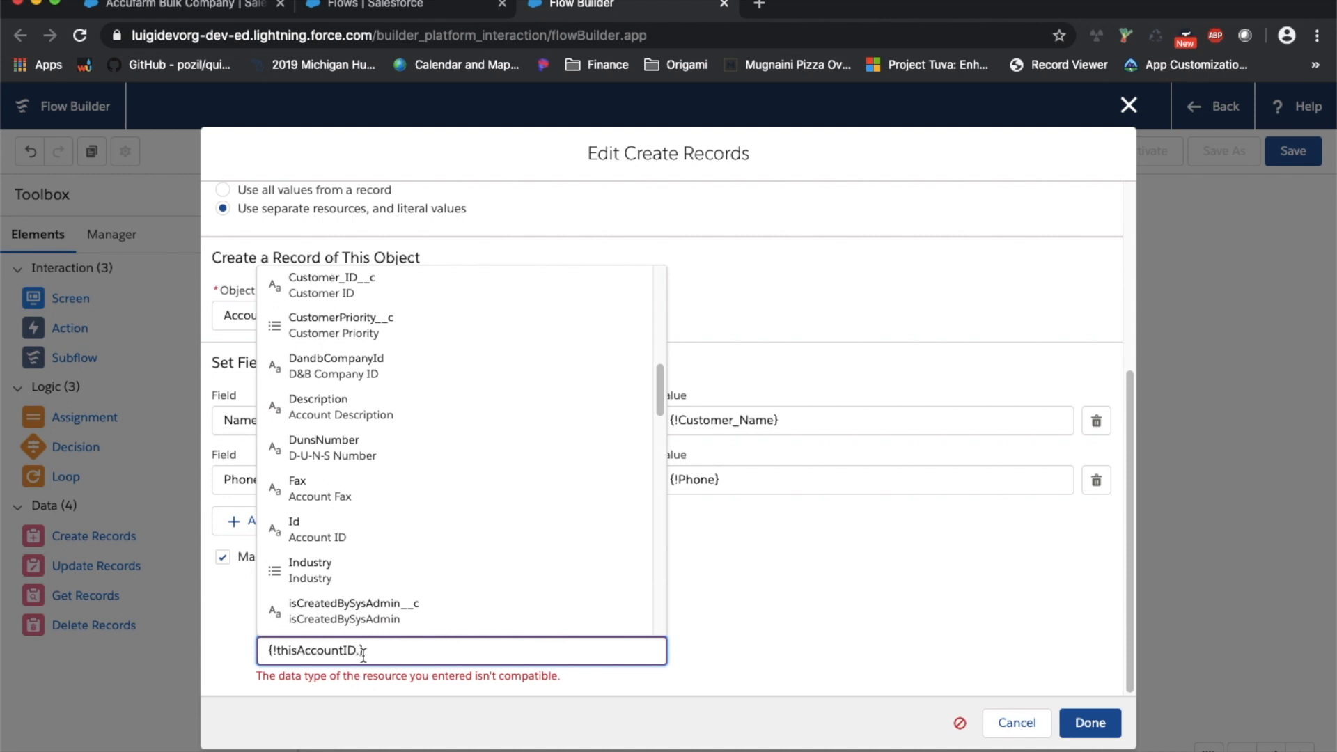
# Reselect thisAccountID, then clear the incompatible {!thisAccountID} reference from the storage field
pyautogui.press('BackSpace')
pyautogui.click(722, 643)
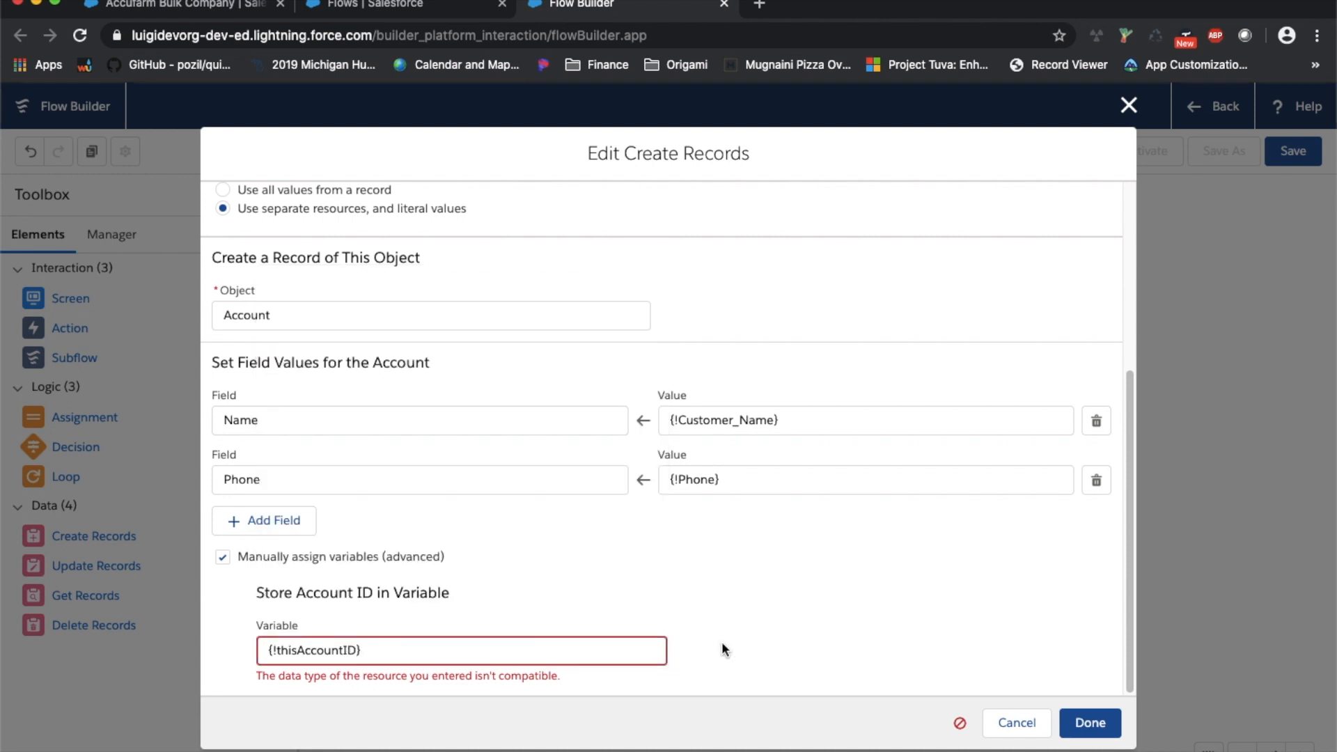
pyautogui.click(496, 659)
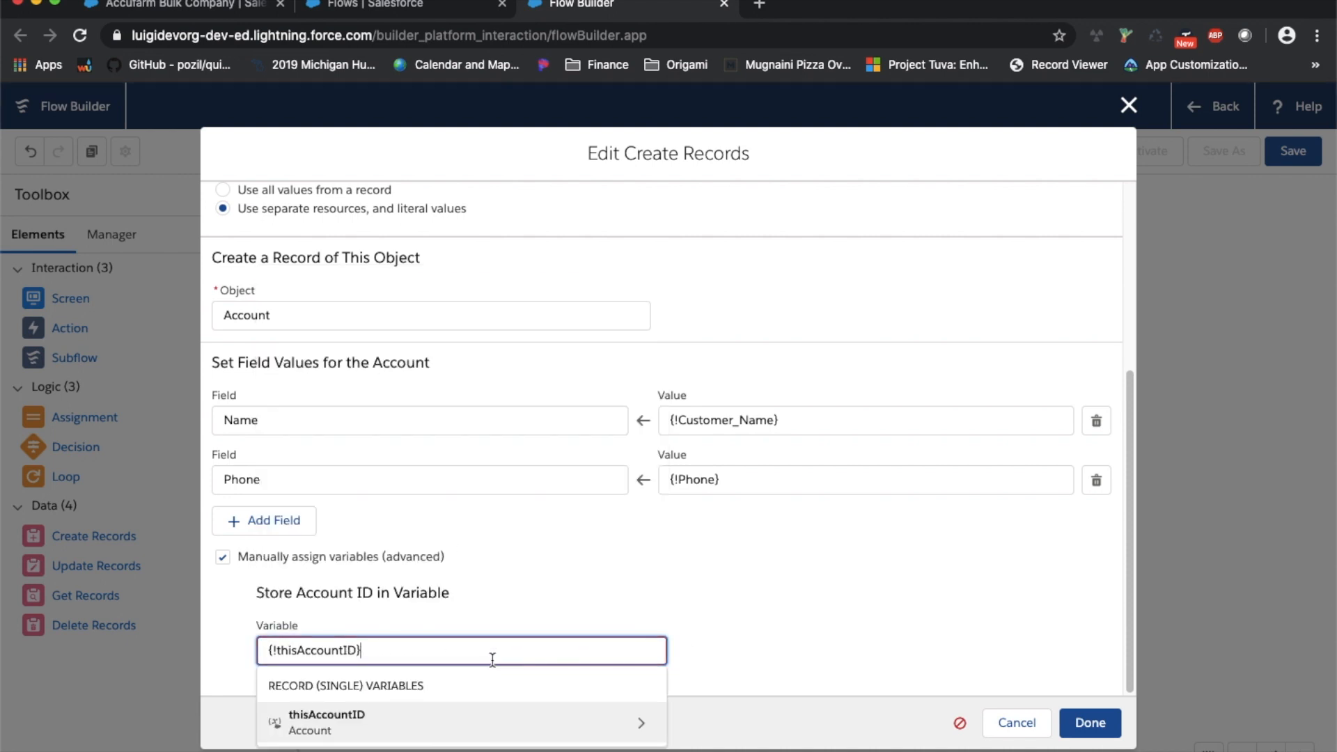
pyautogui.click(575, 721)
pyautogui.tripleClick(436, 646)
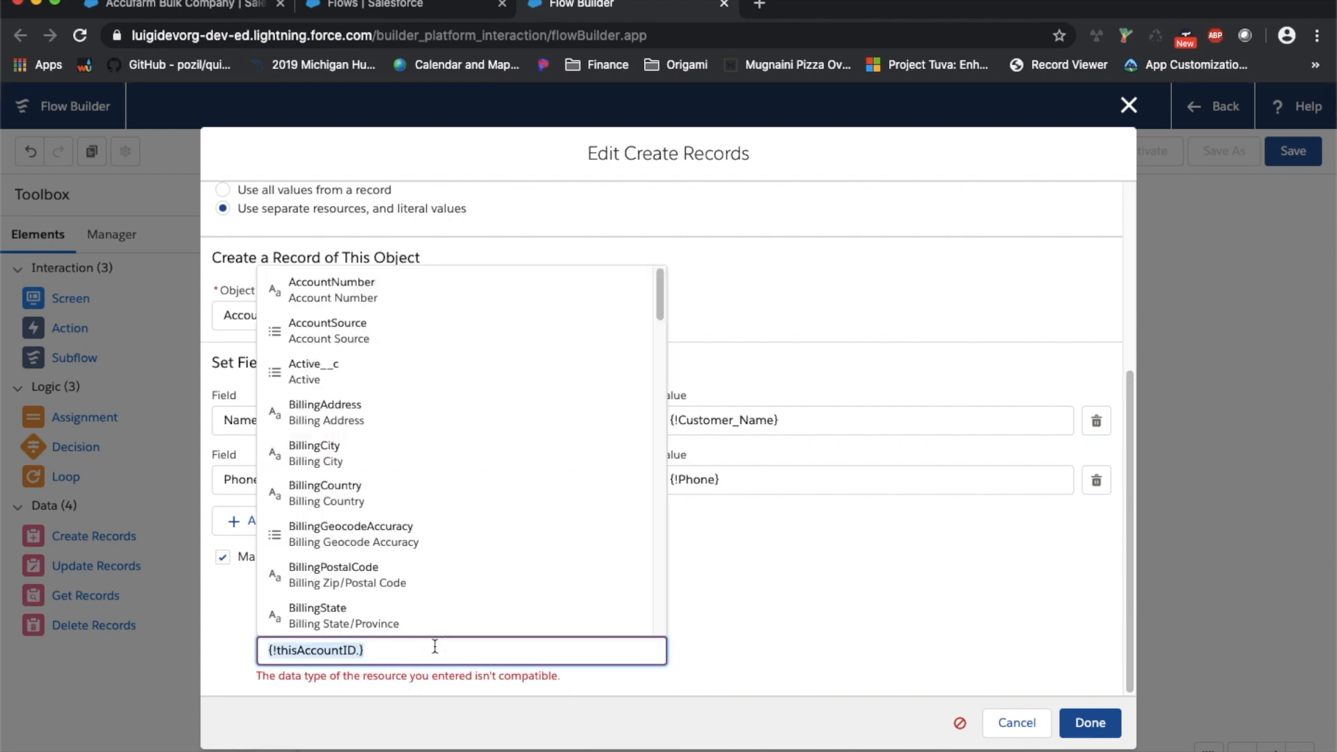
pyautogui.press('BackSpace')
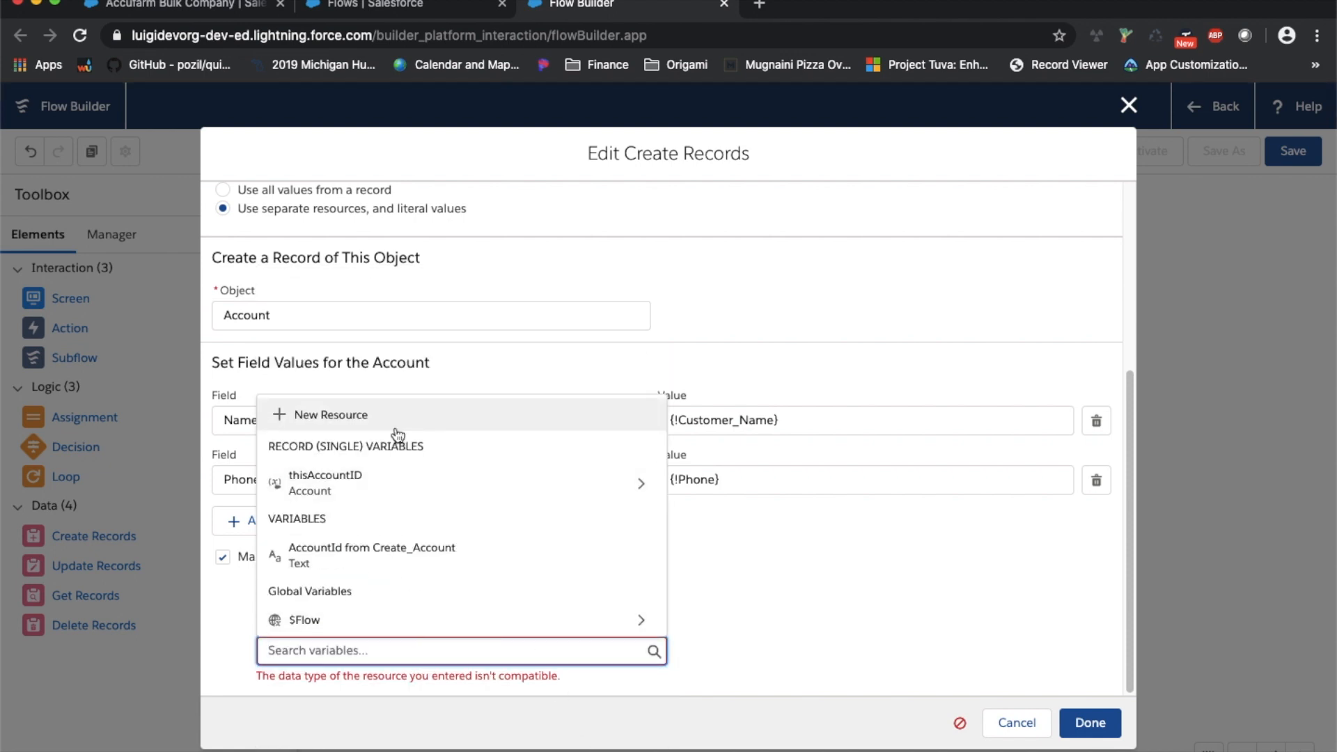
# Start a new Variable named thisAccountID, then cancel it and the Create Account settings
pyautogui.click(376, 416)
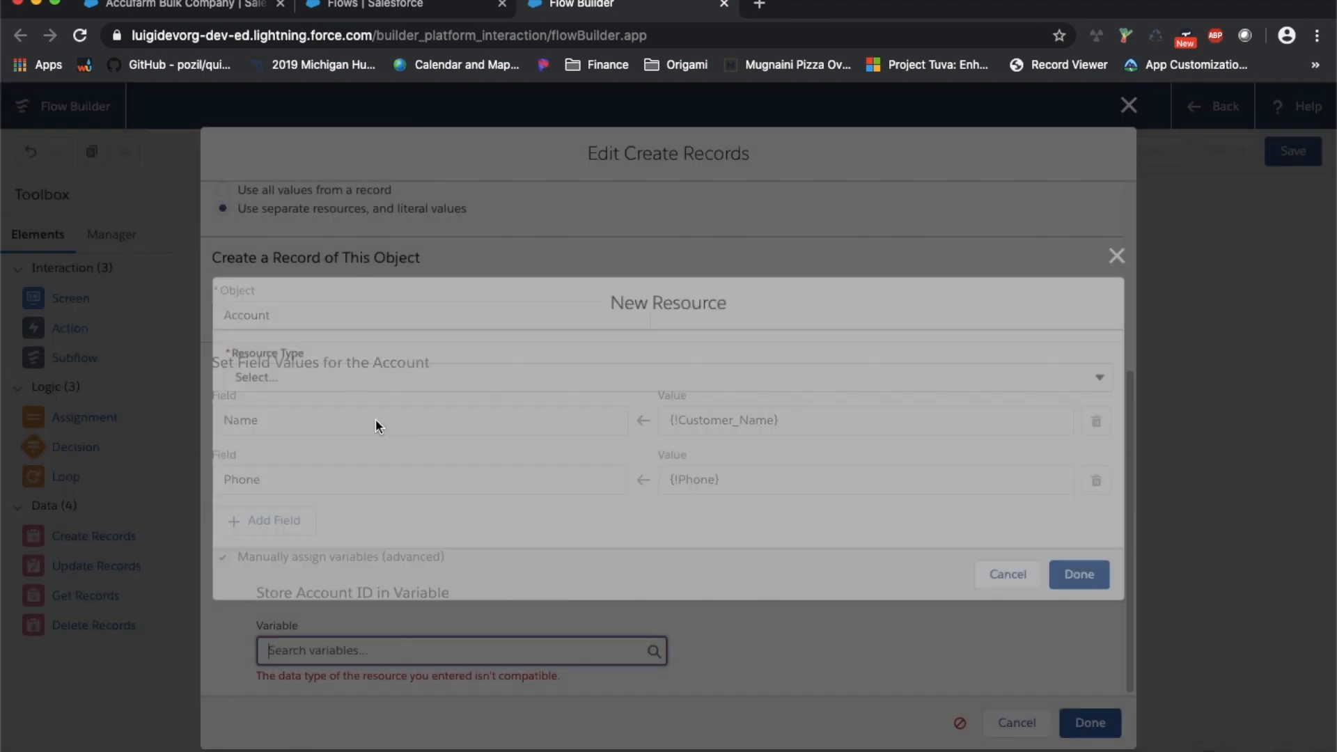
pyautogui.click(388, 375)
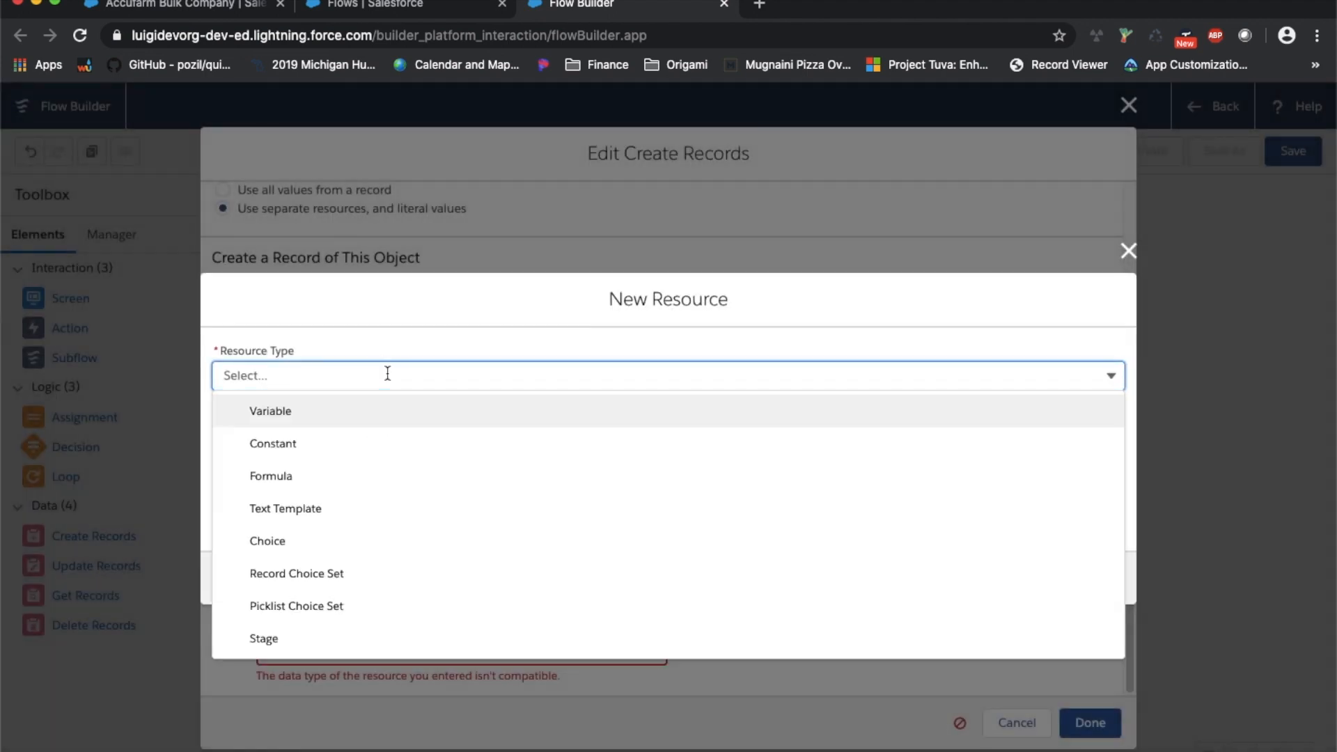
pyautogui.click(348, 422)
pyautogui.click(346, 421)
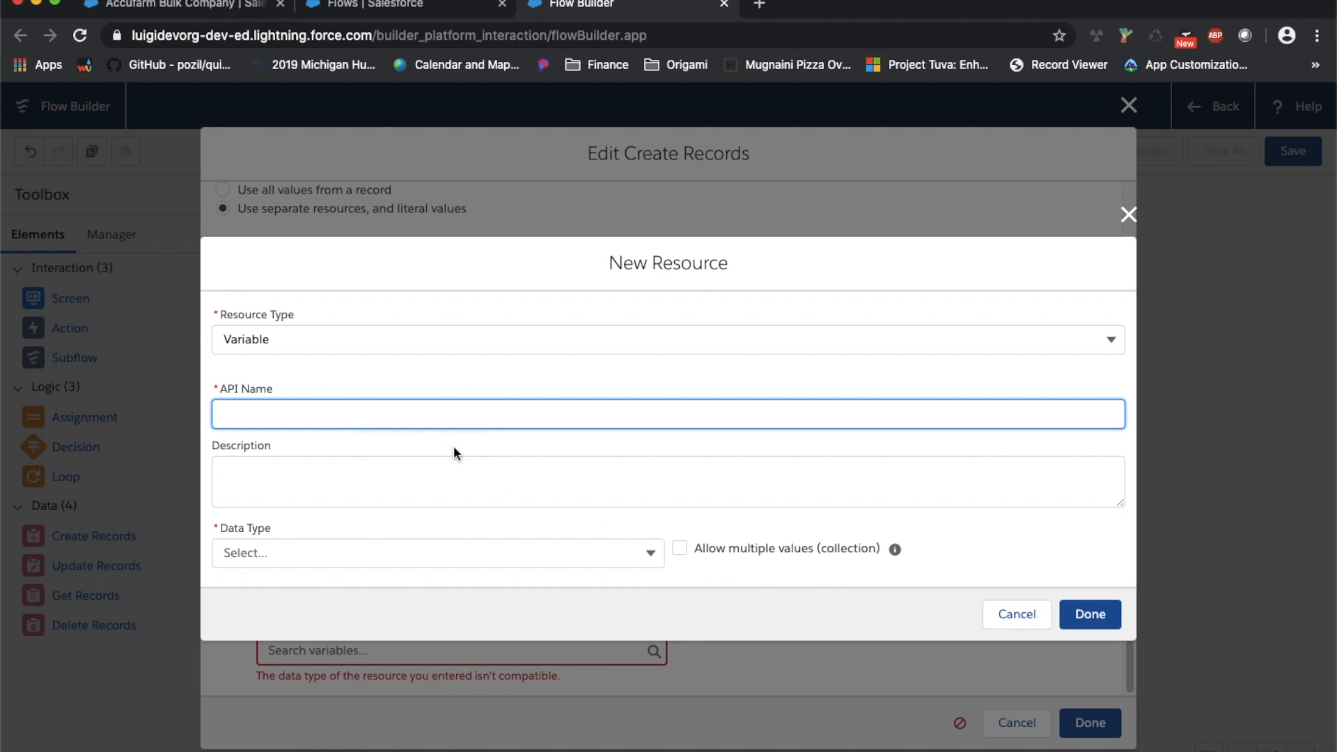
pyautogui.write('thisAccountID')
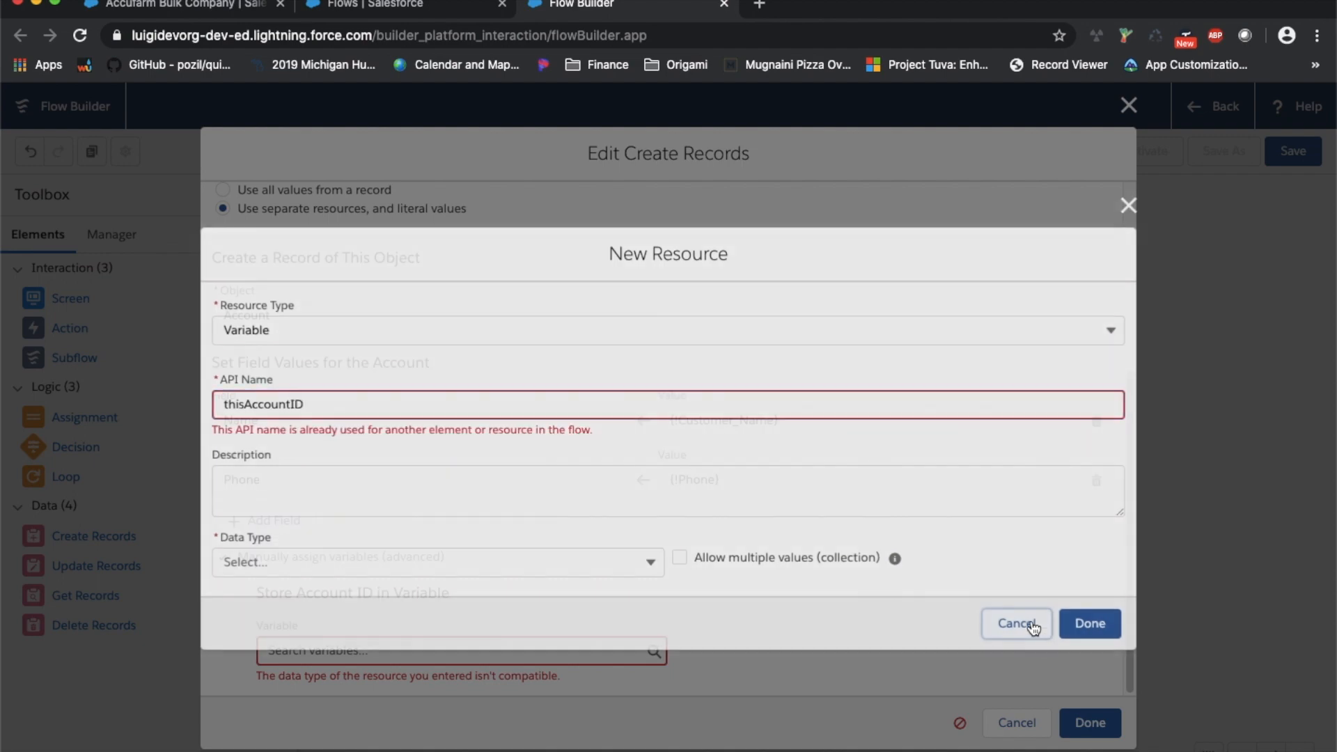
pyautogui.click(1030, 622)
pyautogui.click(1009, 722)
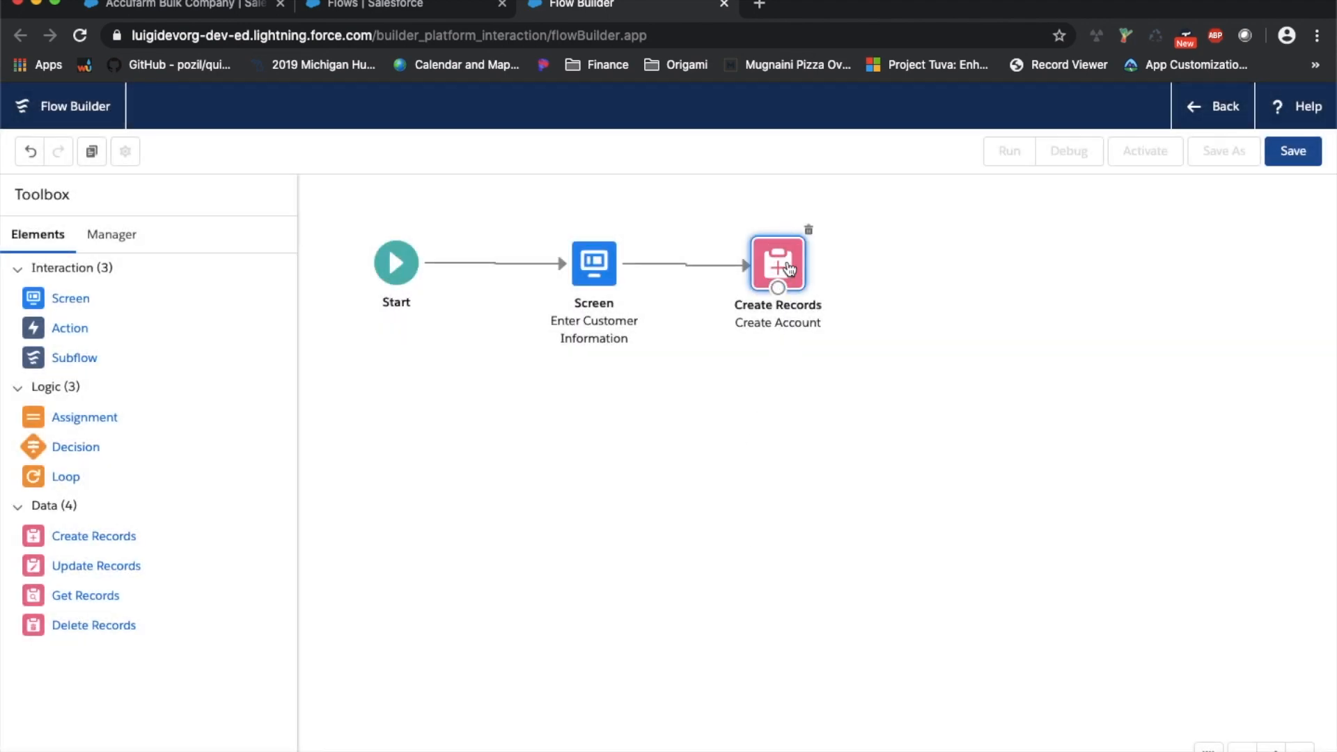
# Reopen and close Create Account, then inspect the thisAccountID variable in the Manager
pyautogui.doubleClick(788, 269)
pyautogui.scroll(-3, 690, 375)
pyautogui.click(1015, 722)
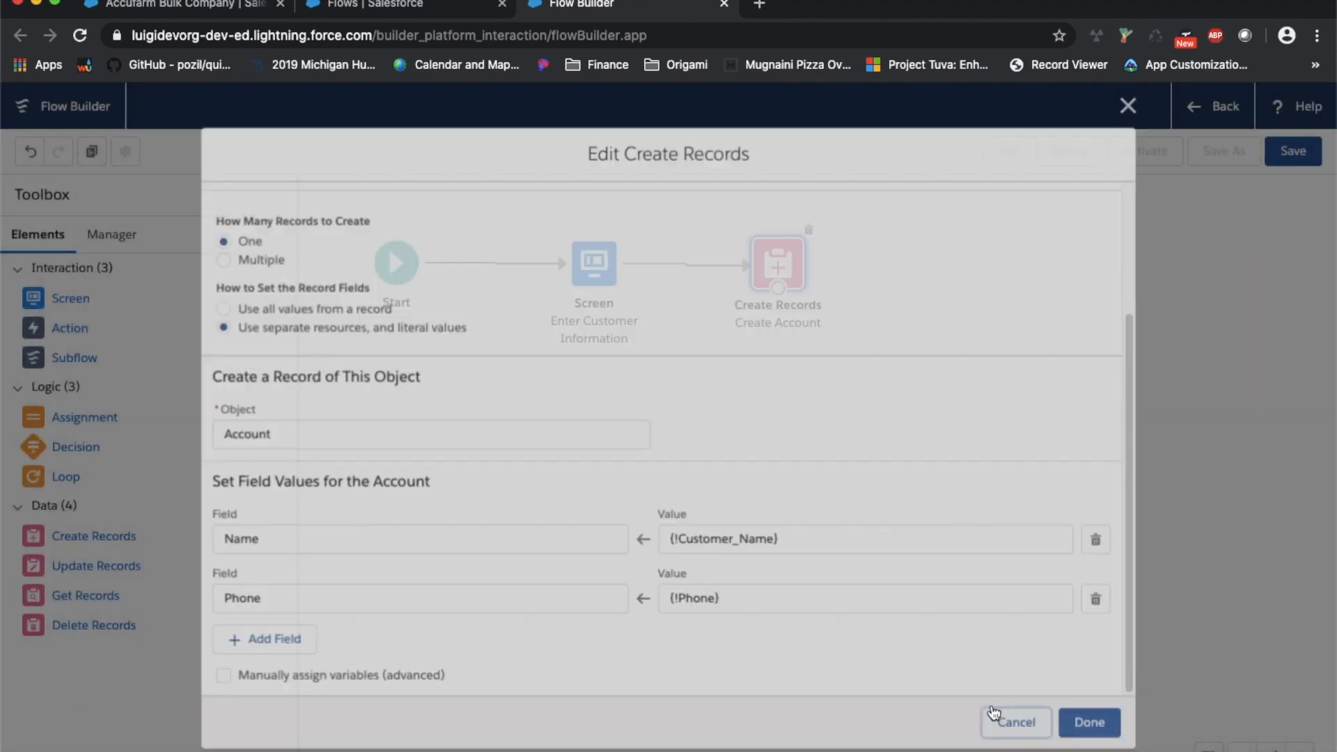
pyautogui.click(130, 238)
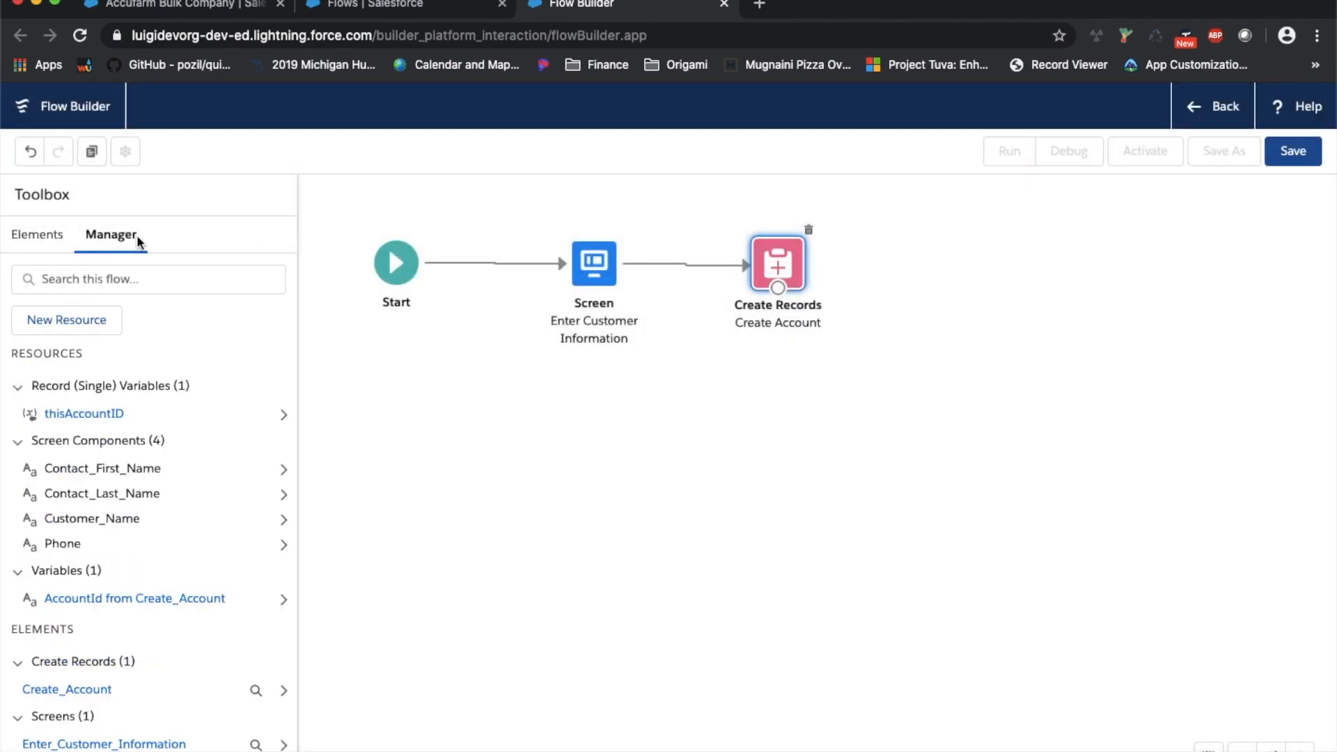
pyautogui.click(139, 413)
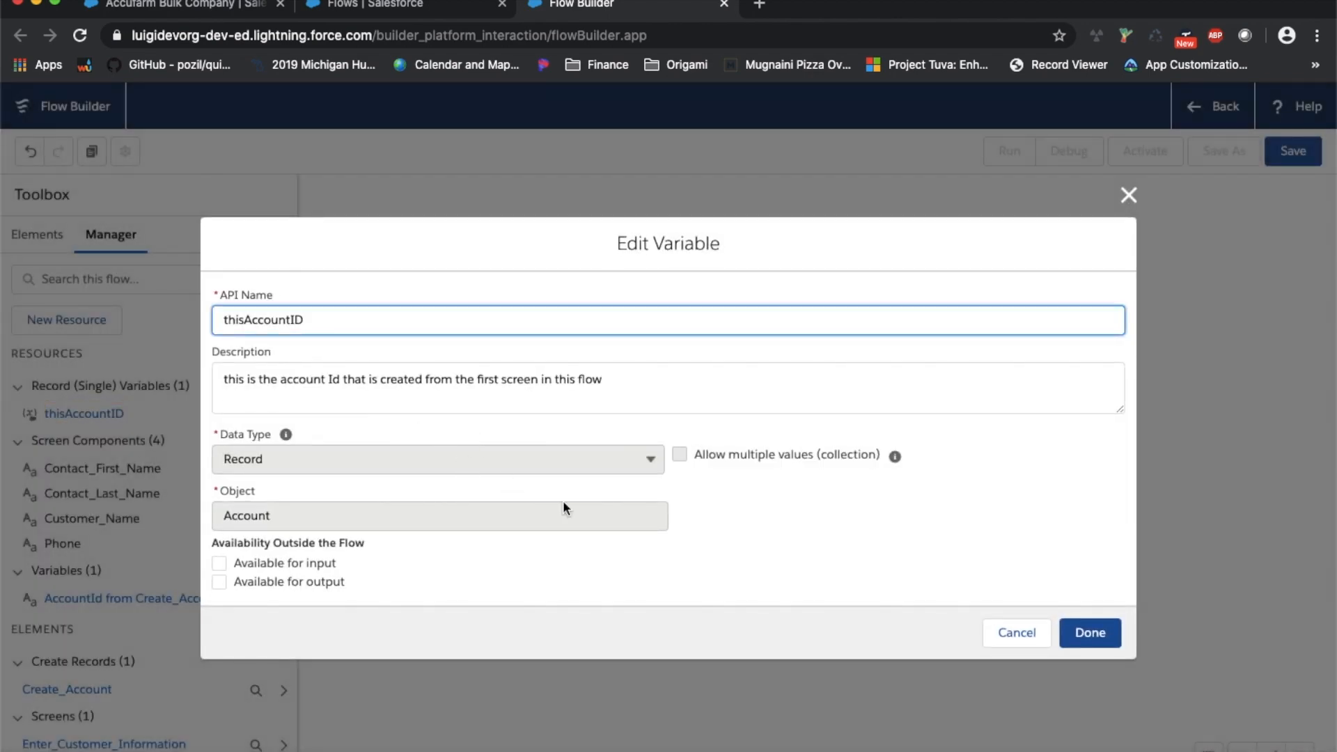
pyautogui.press('Escape')
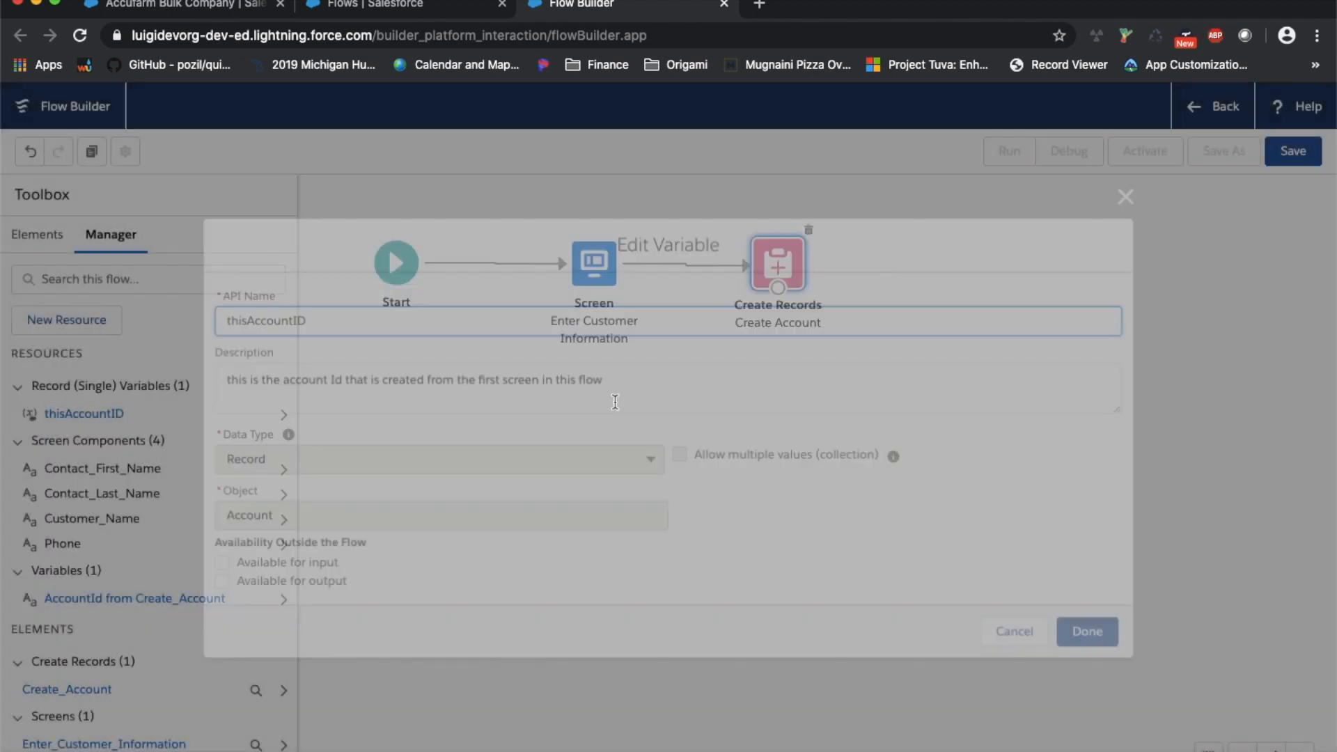
# Delete the thisAccountID variable and reopen the Create Account record settings
pyautogui.click(284, 414)
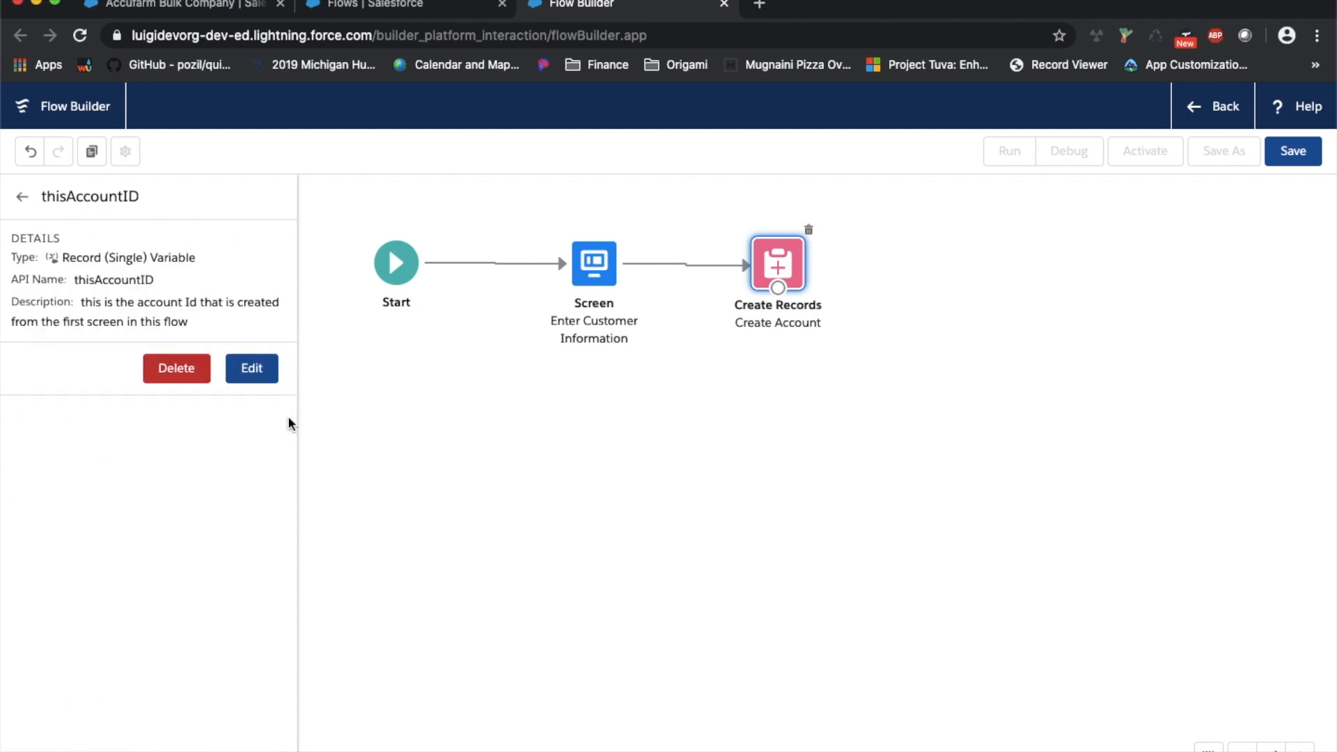
pyautogui.click(176, 367)
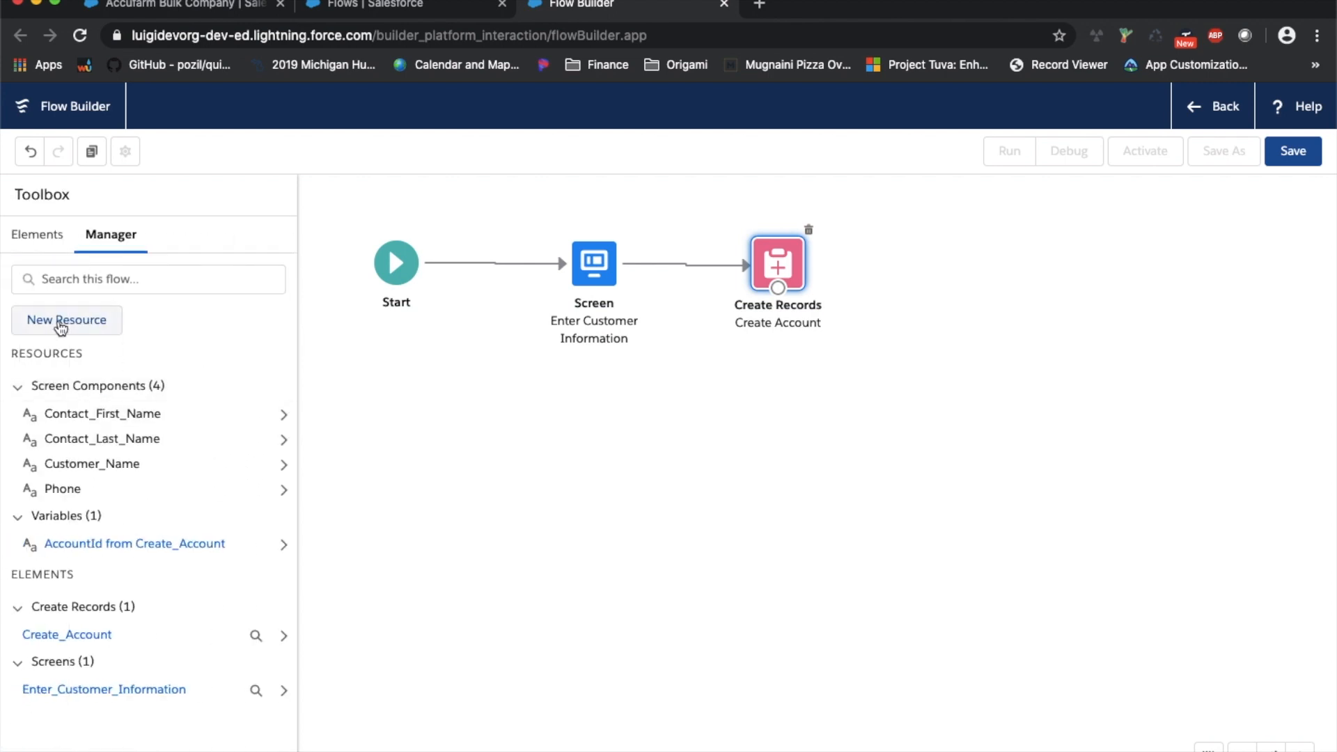
pyautogui.doubleClick(775, 258)
pyautogui.scroll(-3, 486, 408)
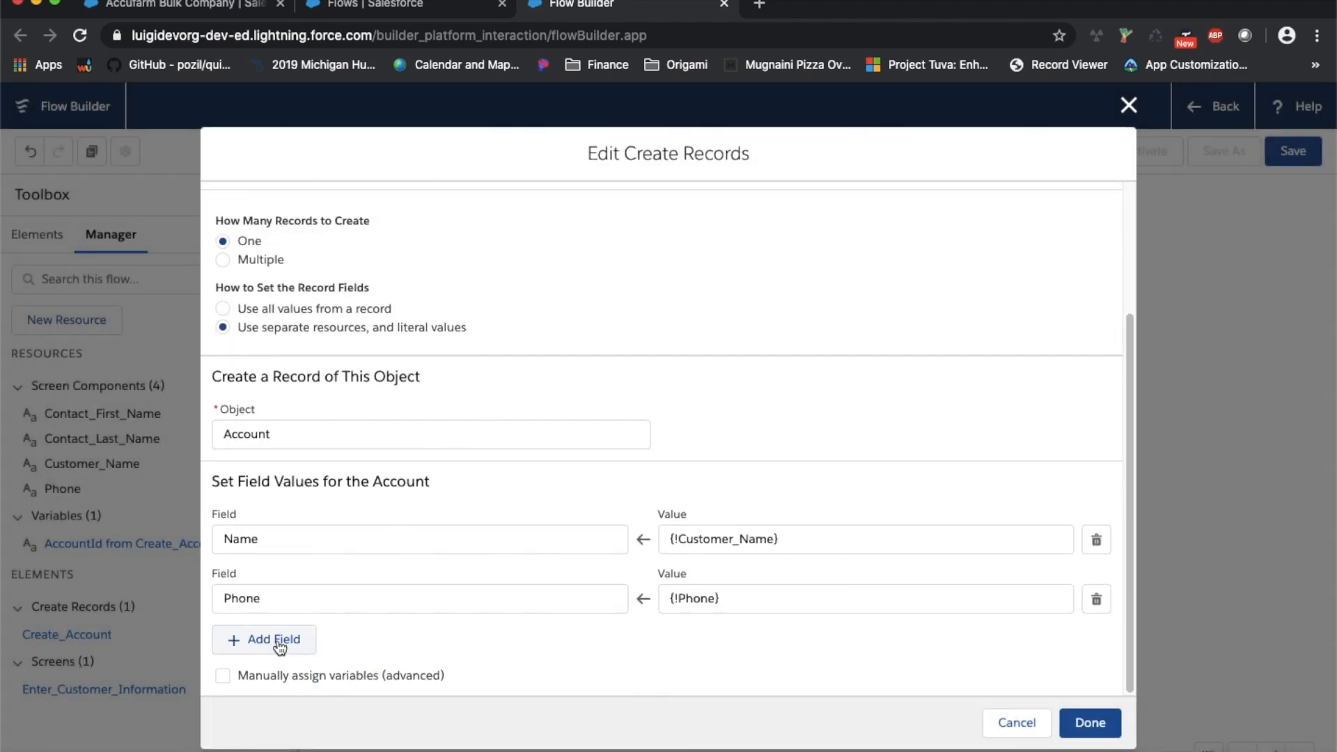
# Enable manual Account ID storage and start a new Variable resource named thisAccountID
pyautogui.click(256, 673)
pyautogui.scroll(-2, 312, 654)
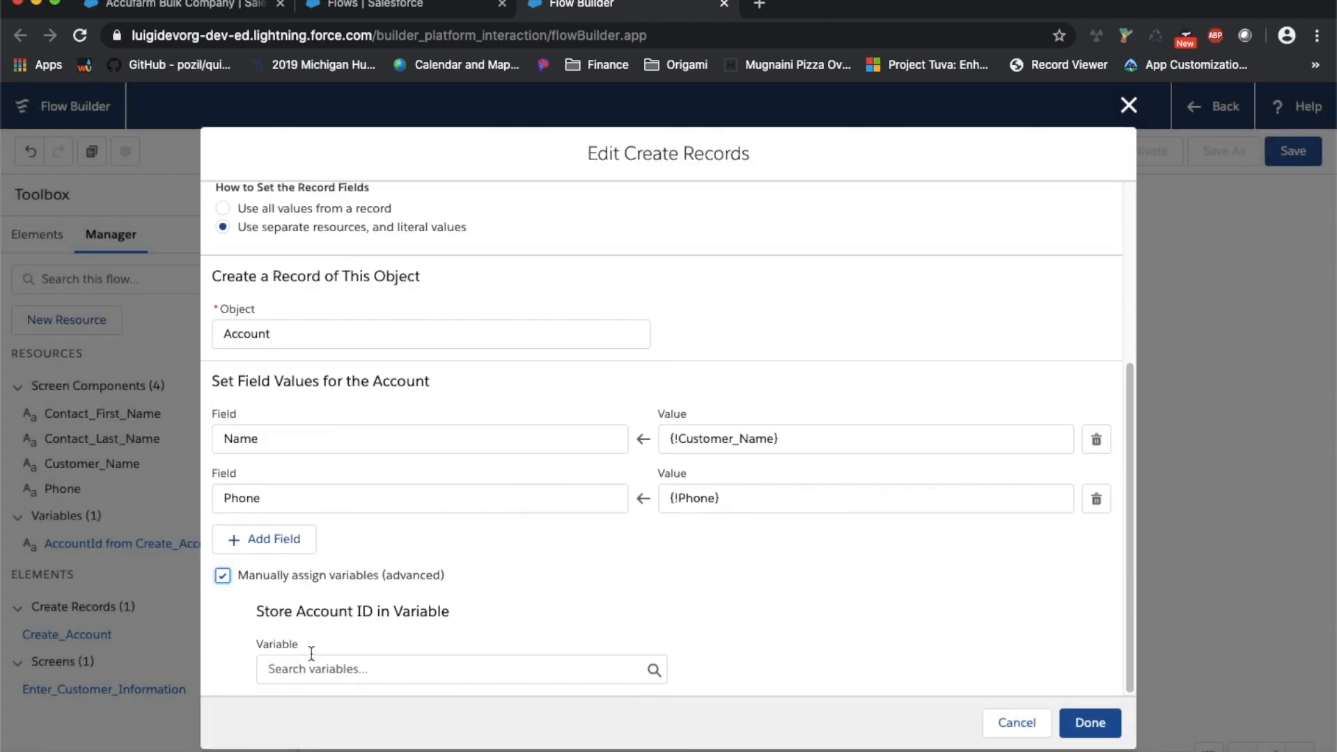
pyautogui.click(423, 668)
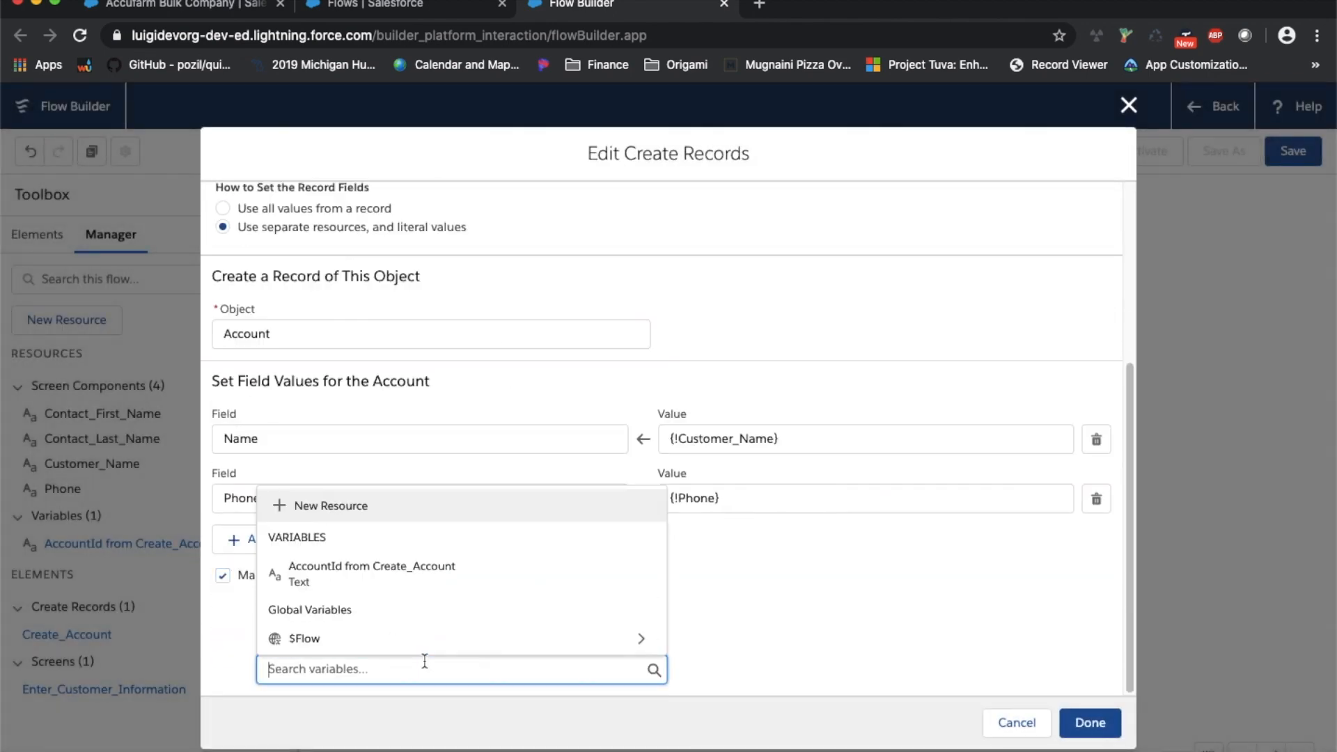
pyautogui.click(501, 496)
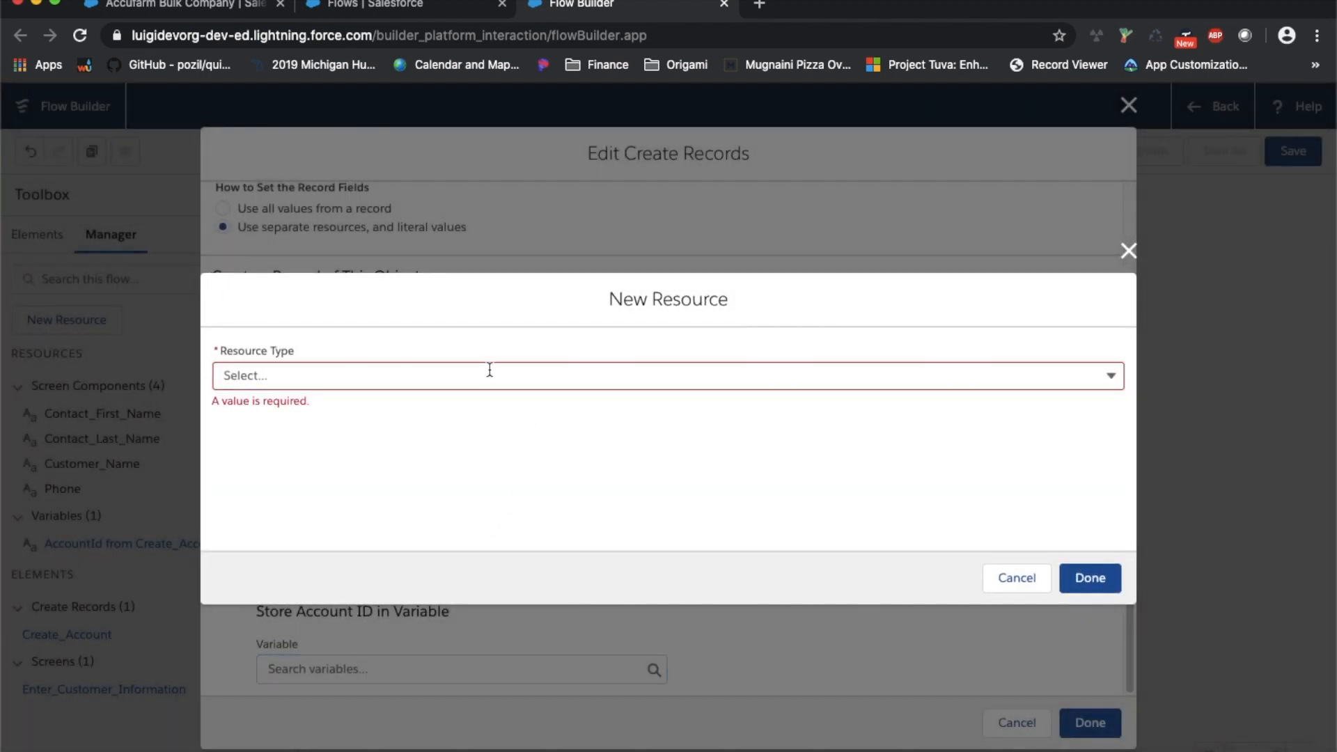
pyautogui.click(490, 370)
pyautogui.click(424, 409)
pyautogui.click(376, 424)
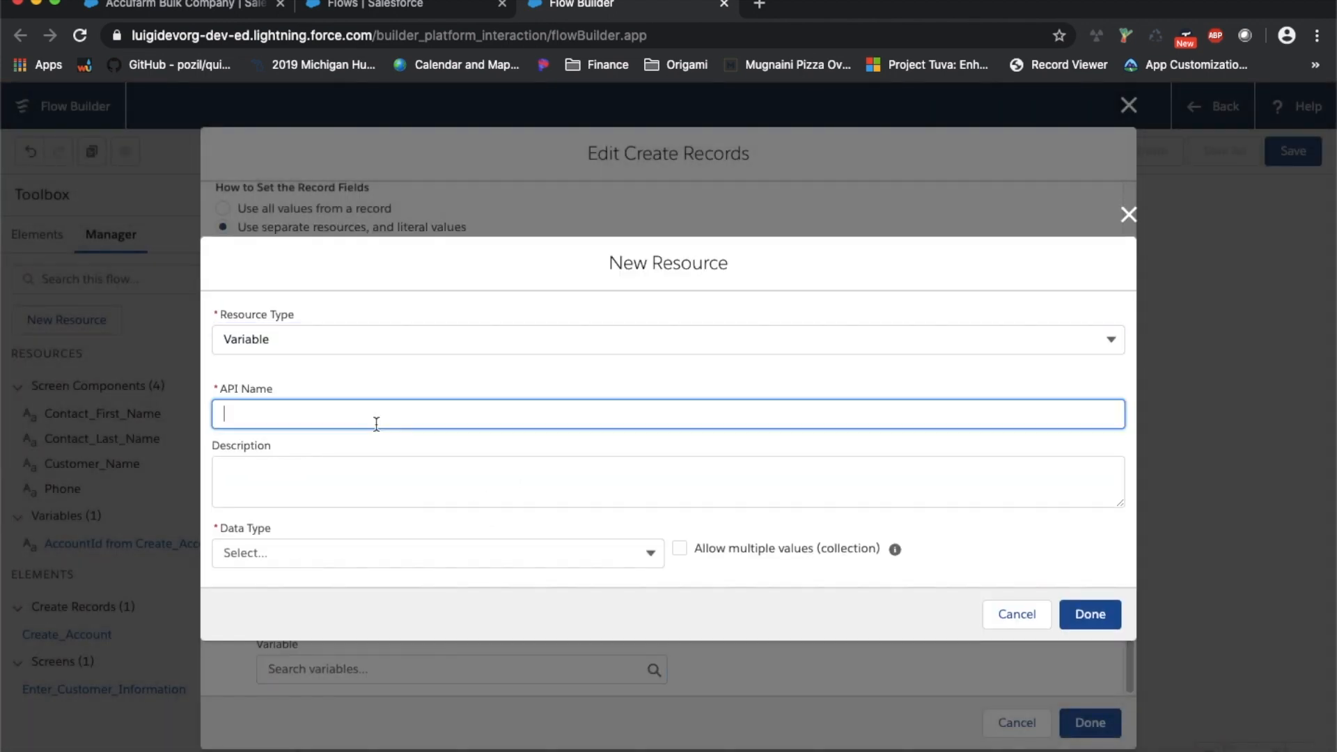
pyautogui.write('thisac')
pyautogui.press('BackSpace')
pyautogui.press('BackSpace')
pyautogui.write('AccountID')
# Make thisAccountID a Text variable with no default value, then save it and Create Account
pyautogui.click(350, 559)
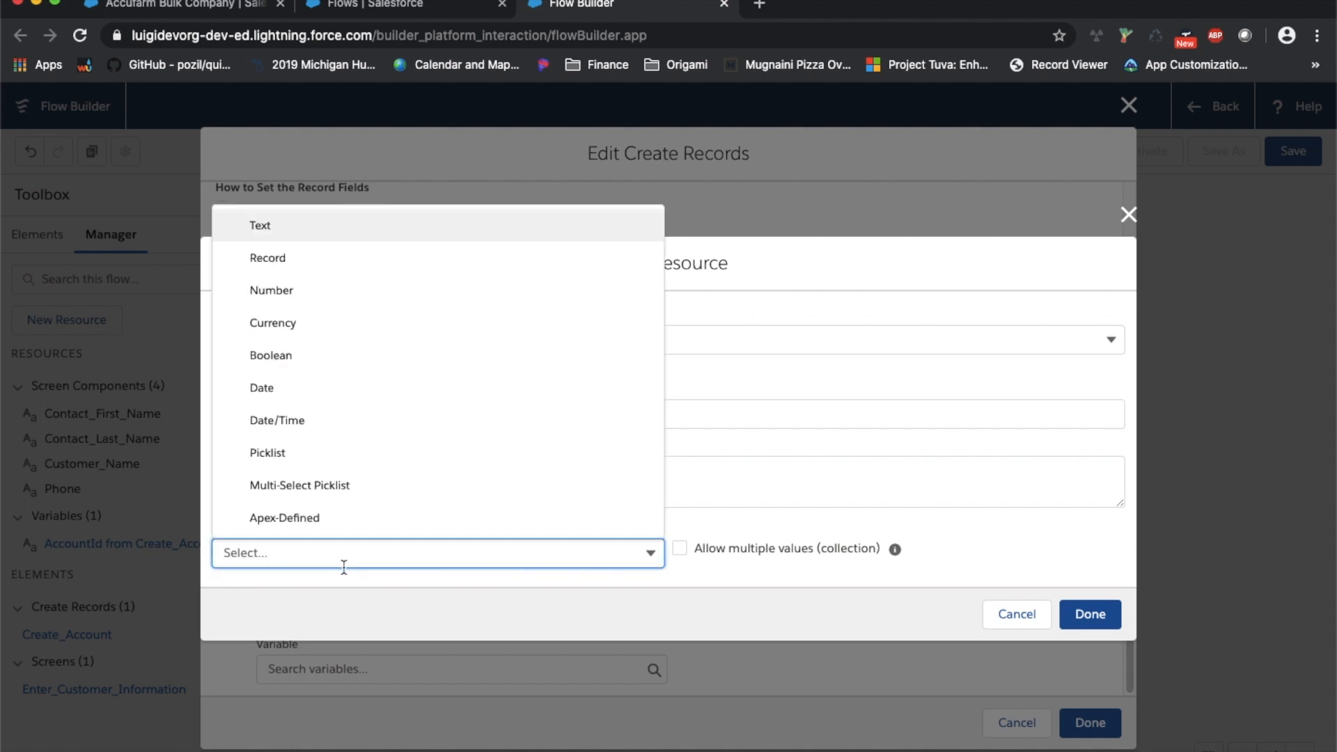
pyautogui.click(353, 237)
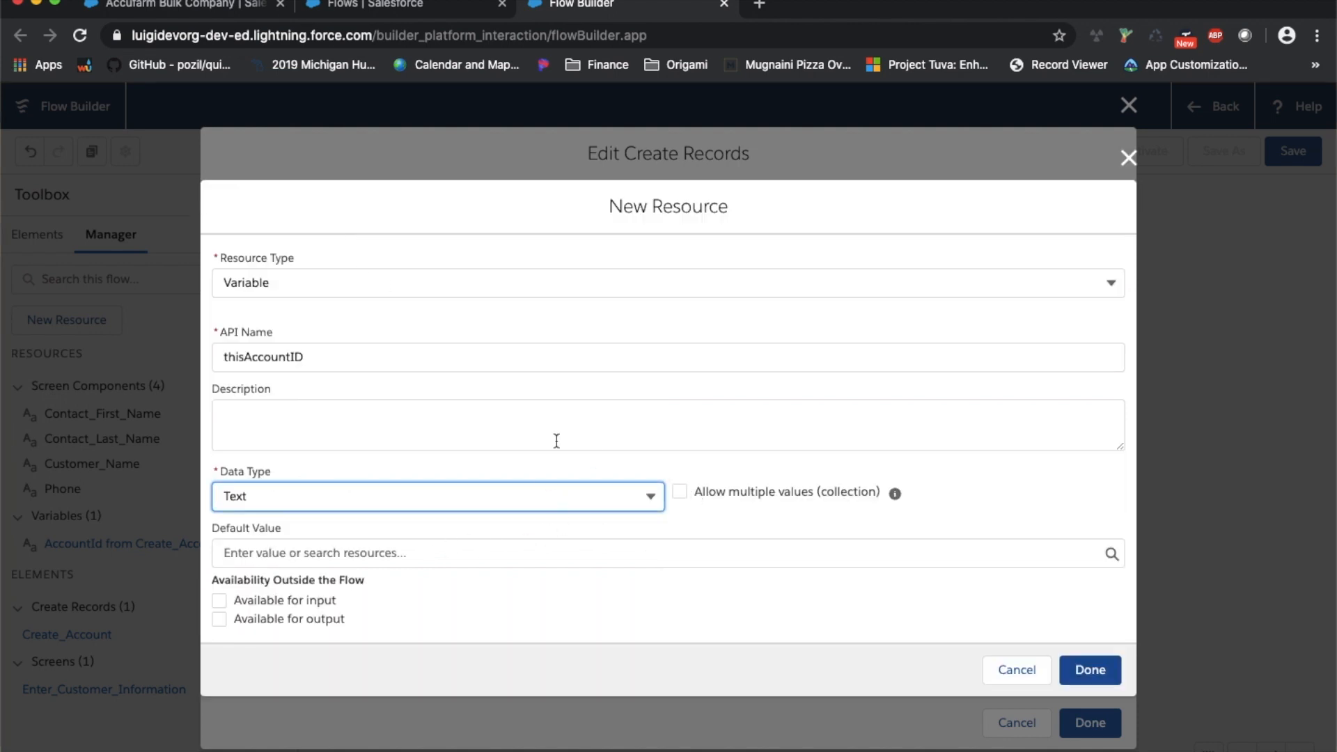
pyautogui.click(429, 553)
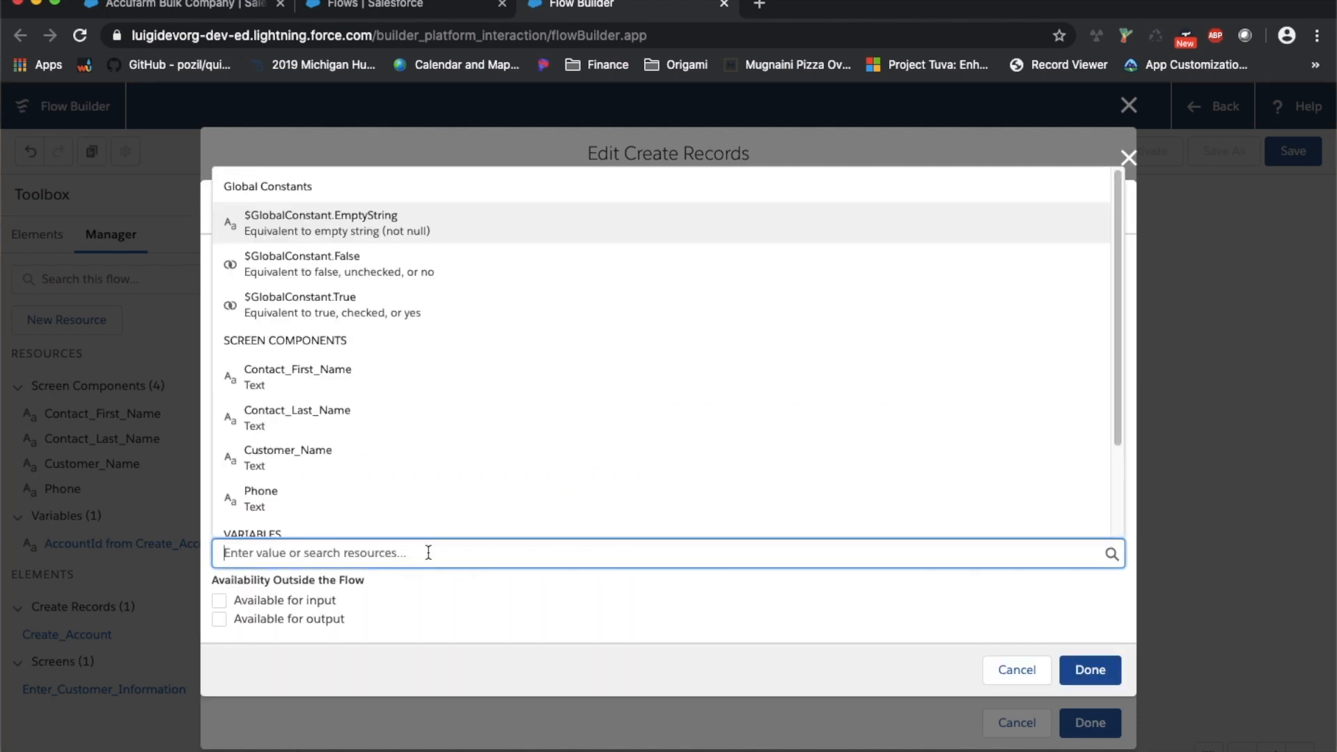
pyautogui.scroll(-2, 432, 494)
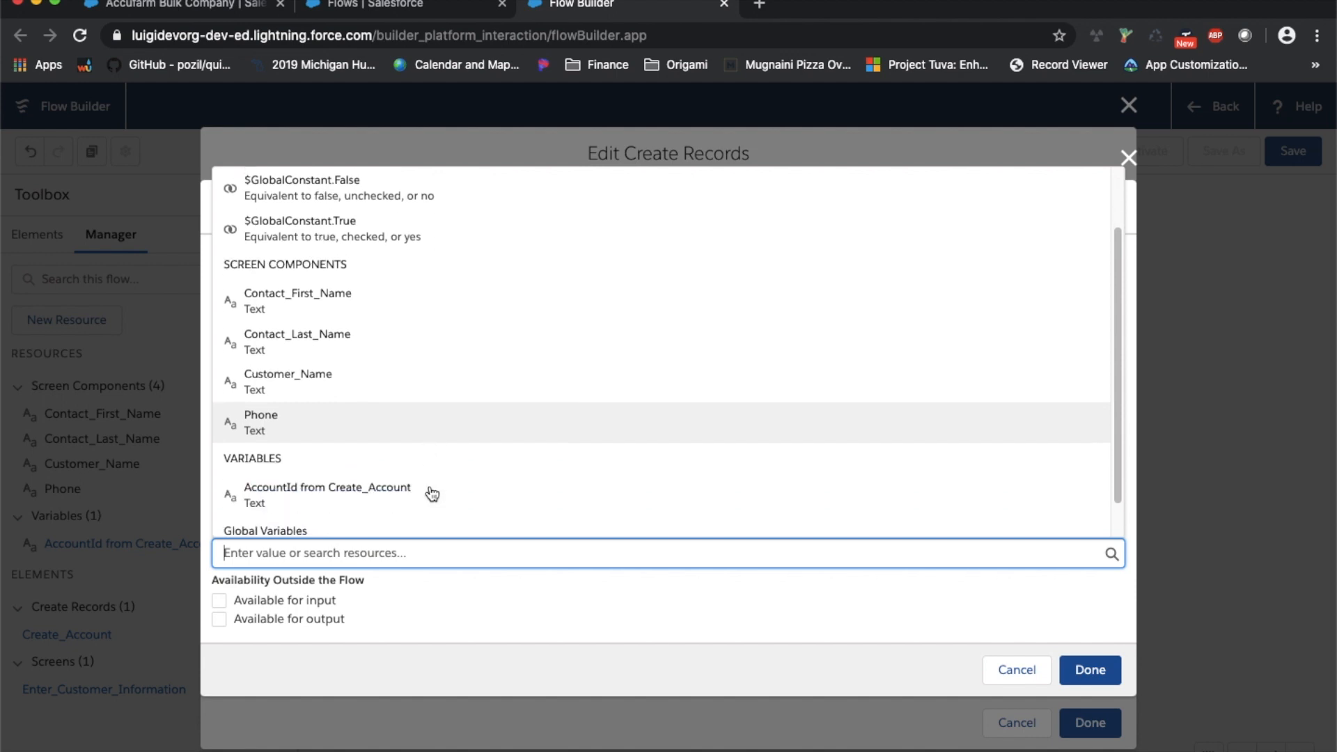
pyautogui.press('Escape')
pyautogui.click(473, 622)
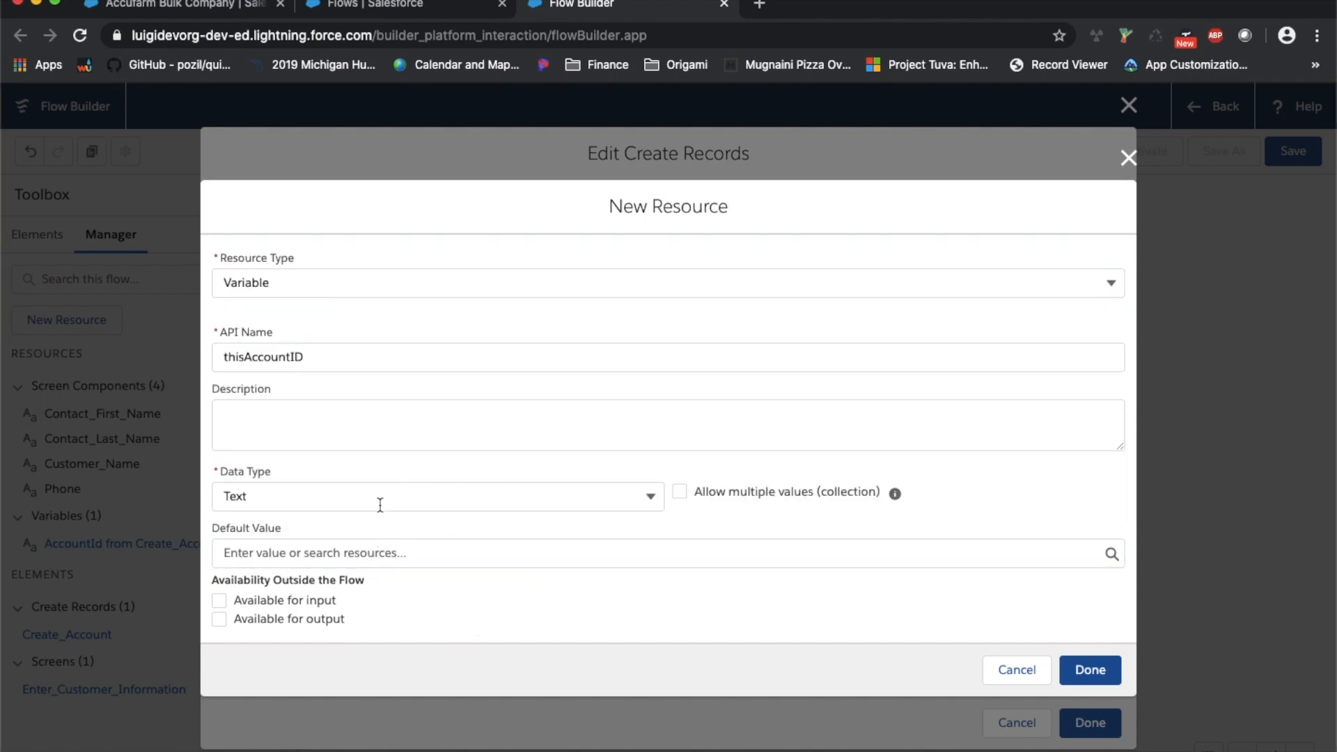
pyautogui.click(1089, 671)
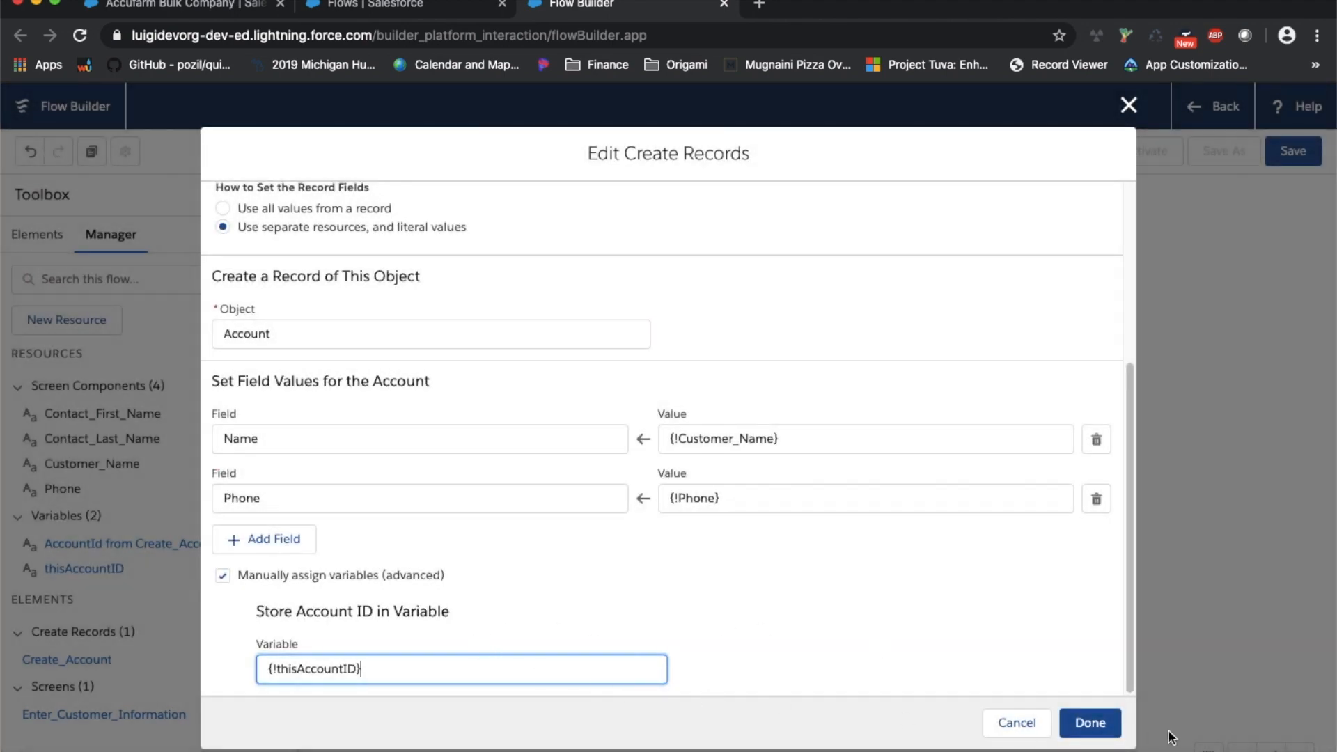
pyautogui.click(1090, 722)
pyautogui.click(775, 276)
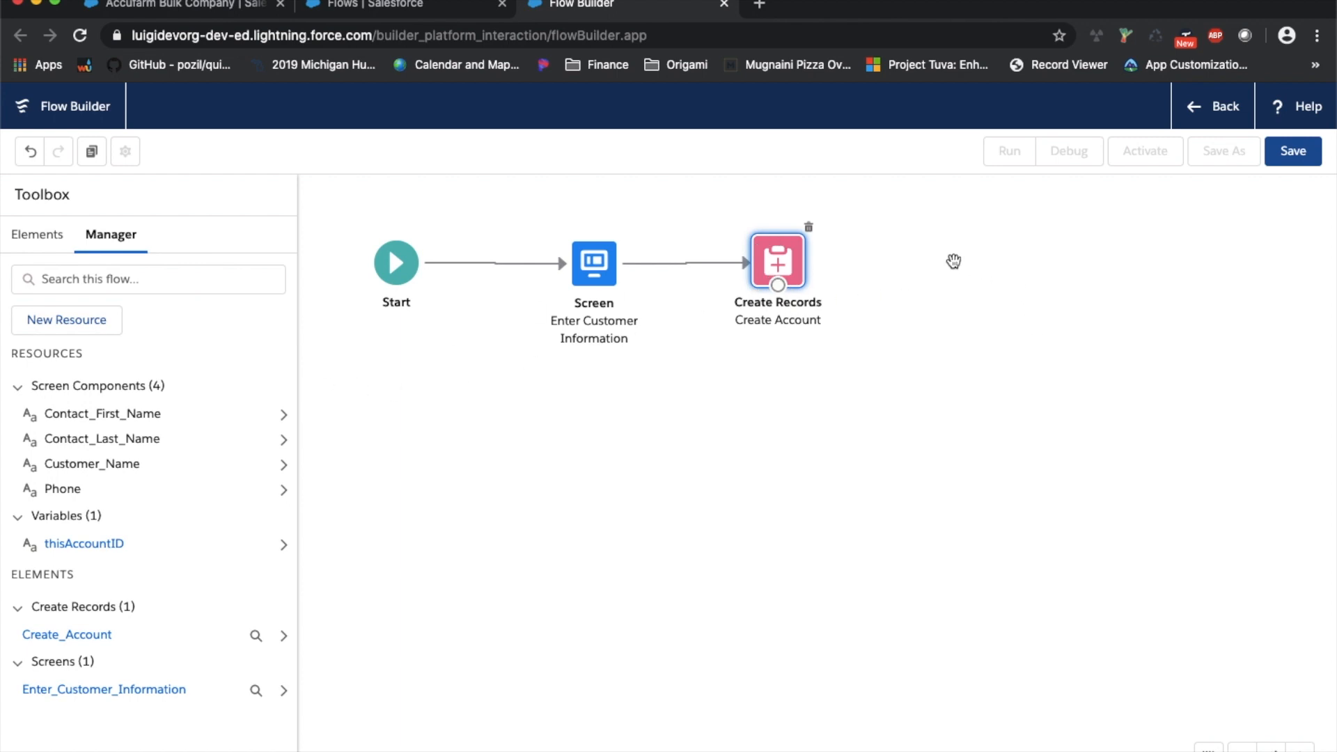
# Add a Create Records element labelled Create Contact, using separate resources to create a Contact
pyautogui.click(49, 250)
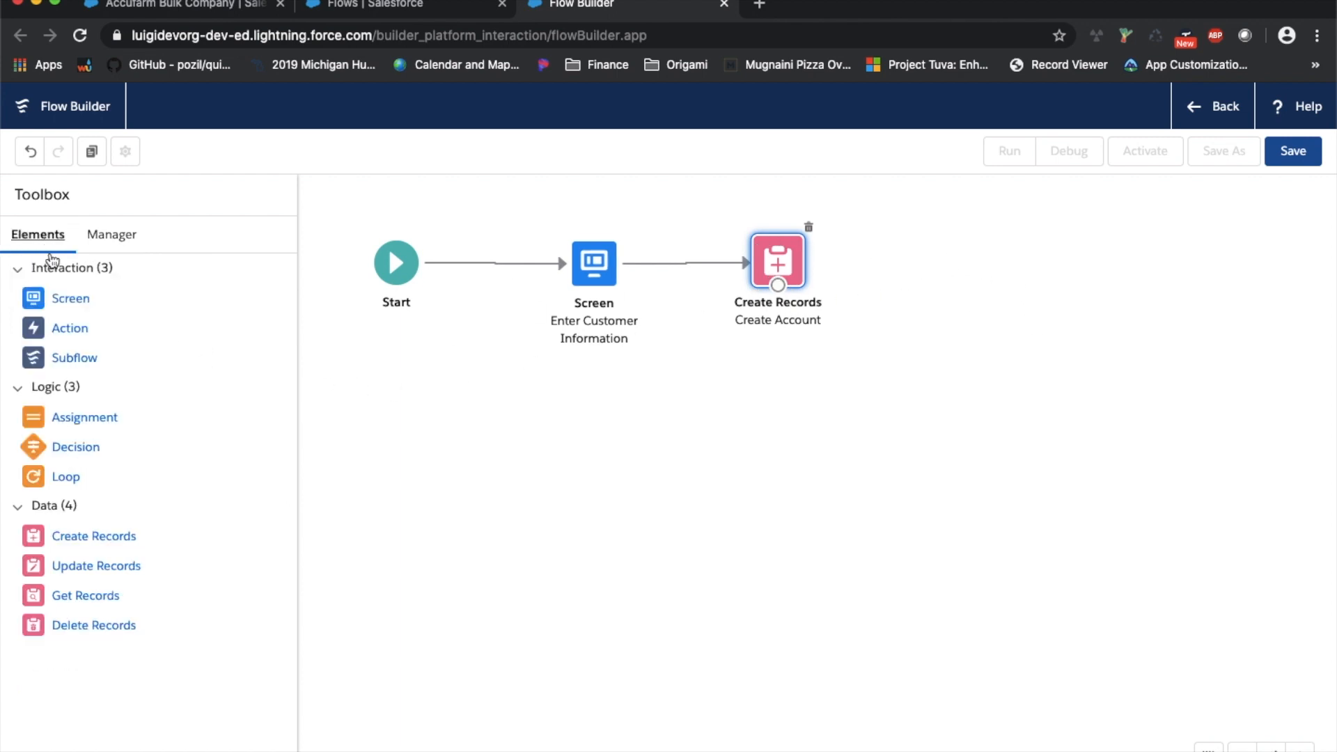
pyautogui.moveTo(61, 537); pyautogui.dragTo(985, 274)
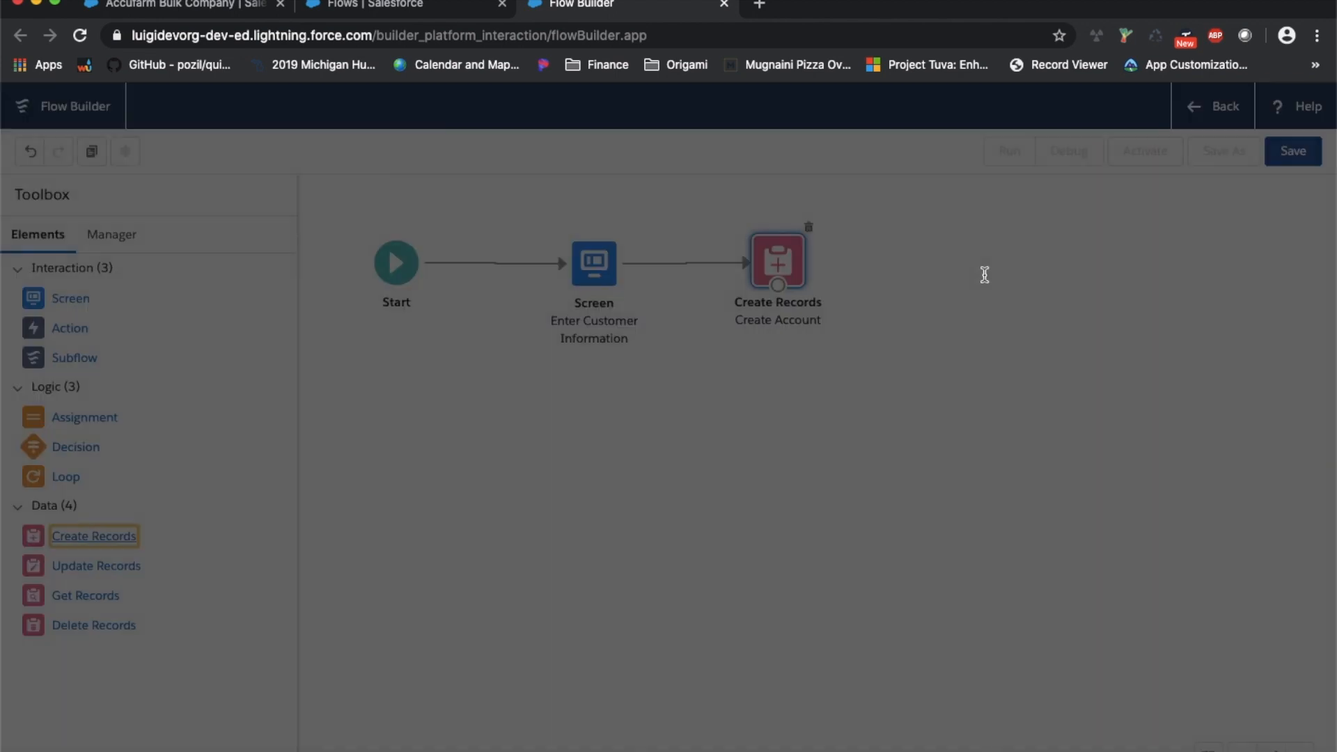
pyautogui.write('Create Contac')
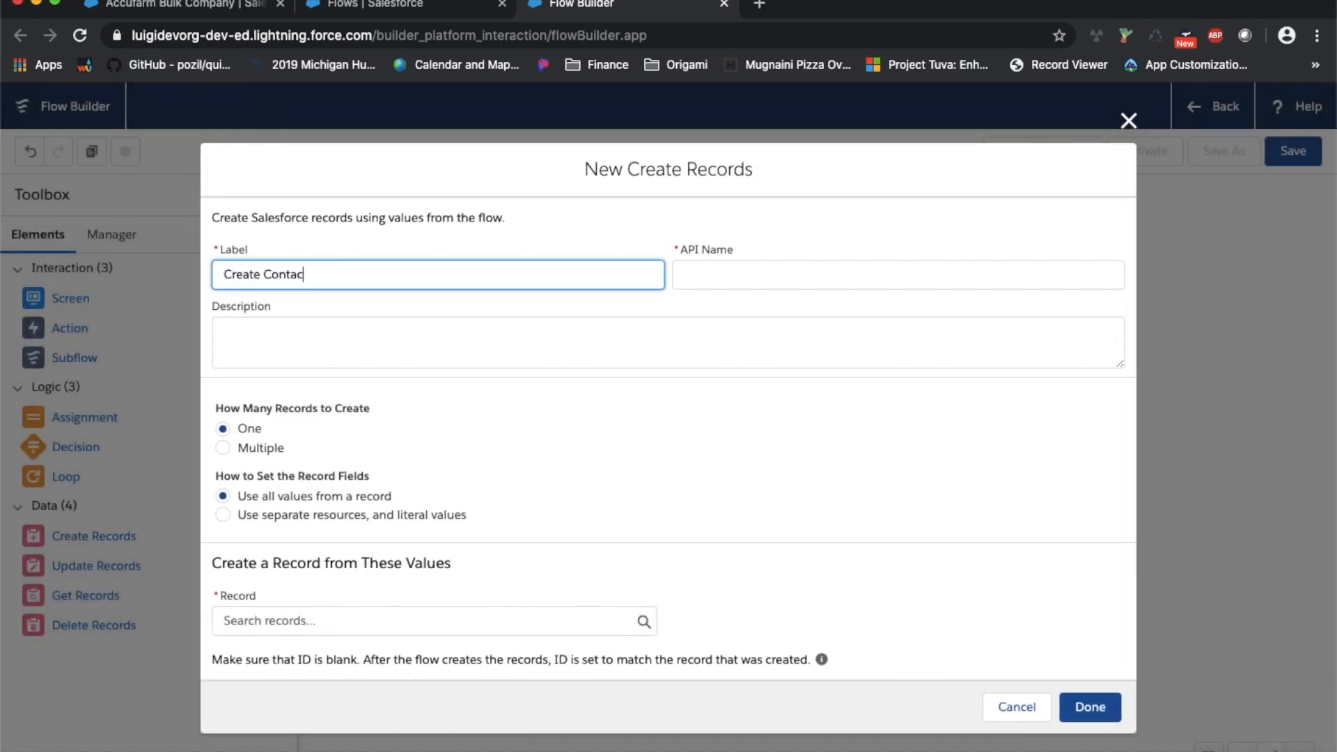
pyautogui.write('t')
pyautogui.press('Tab')
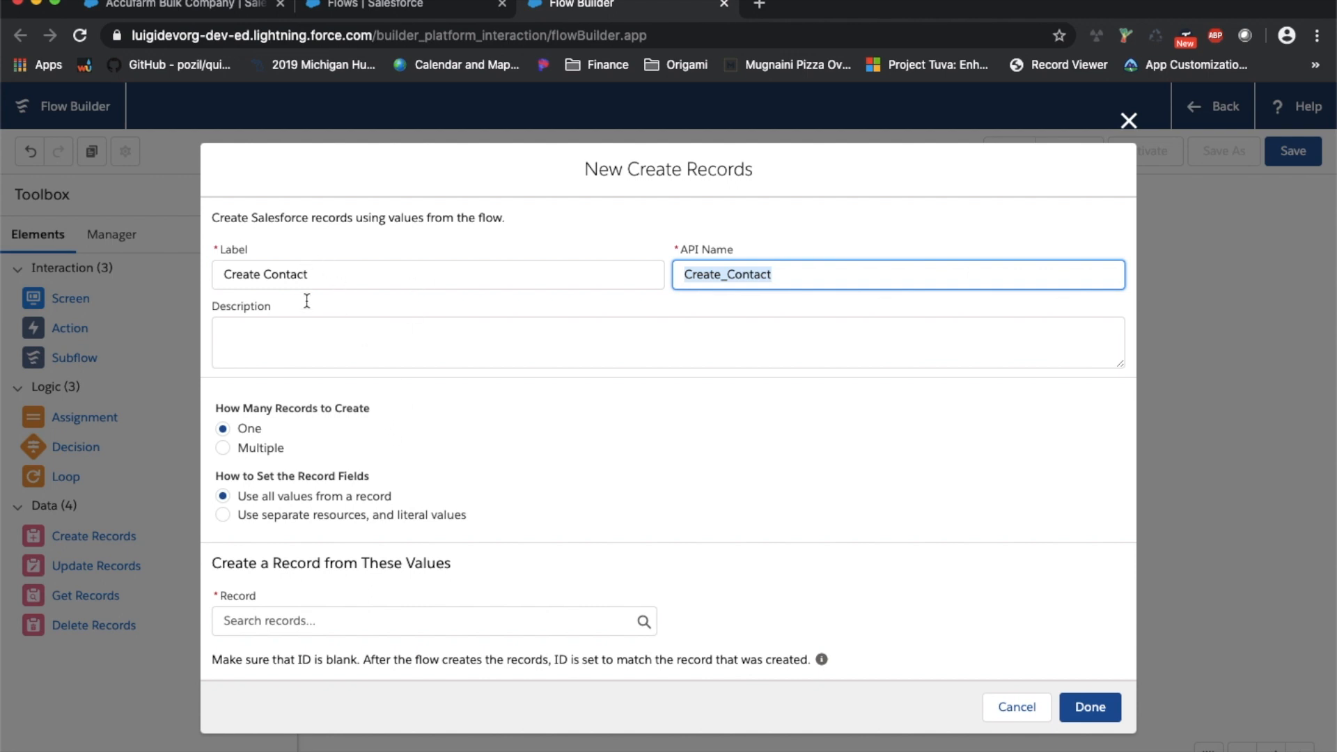
pyautogui.click(341, 515)
pyautogui.click(300, 636)
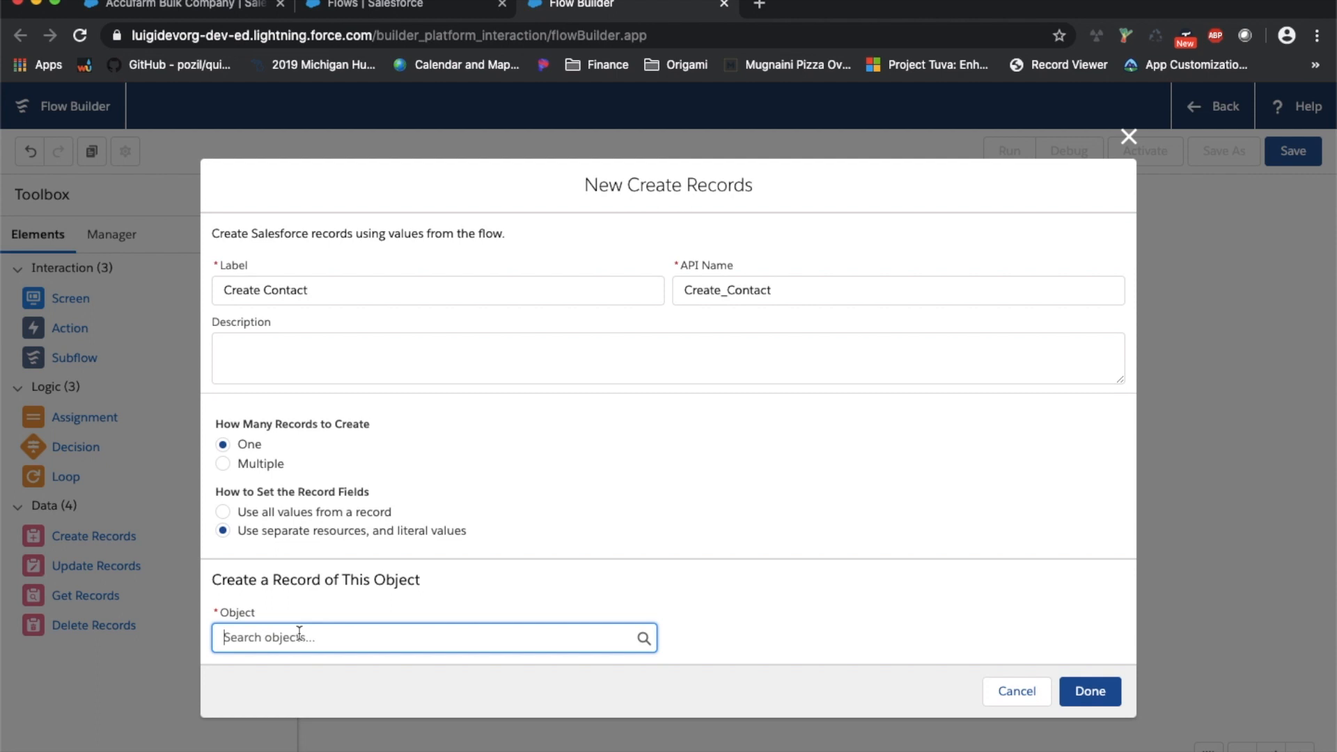
pyautogui.write('cont')
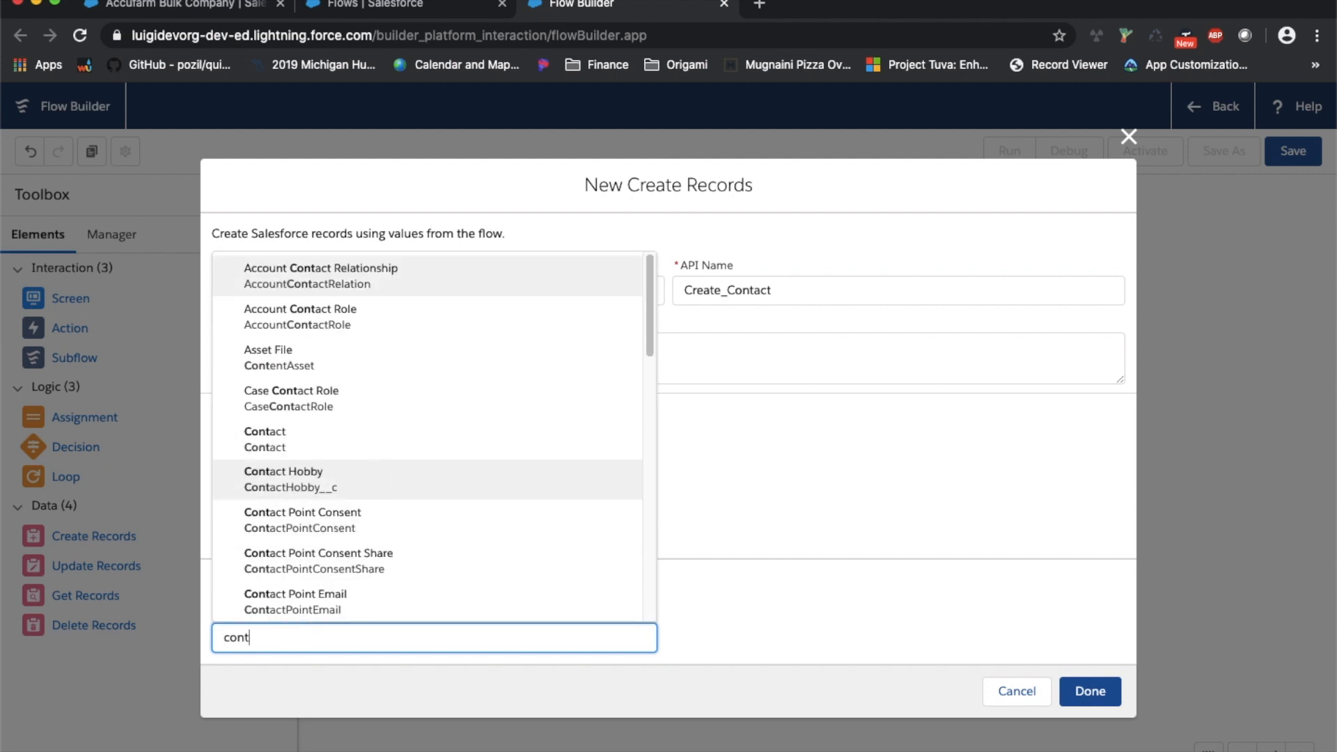
pyautogui.click(352, 449)
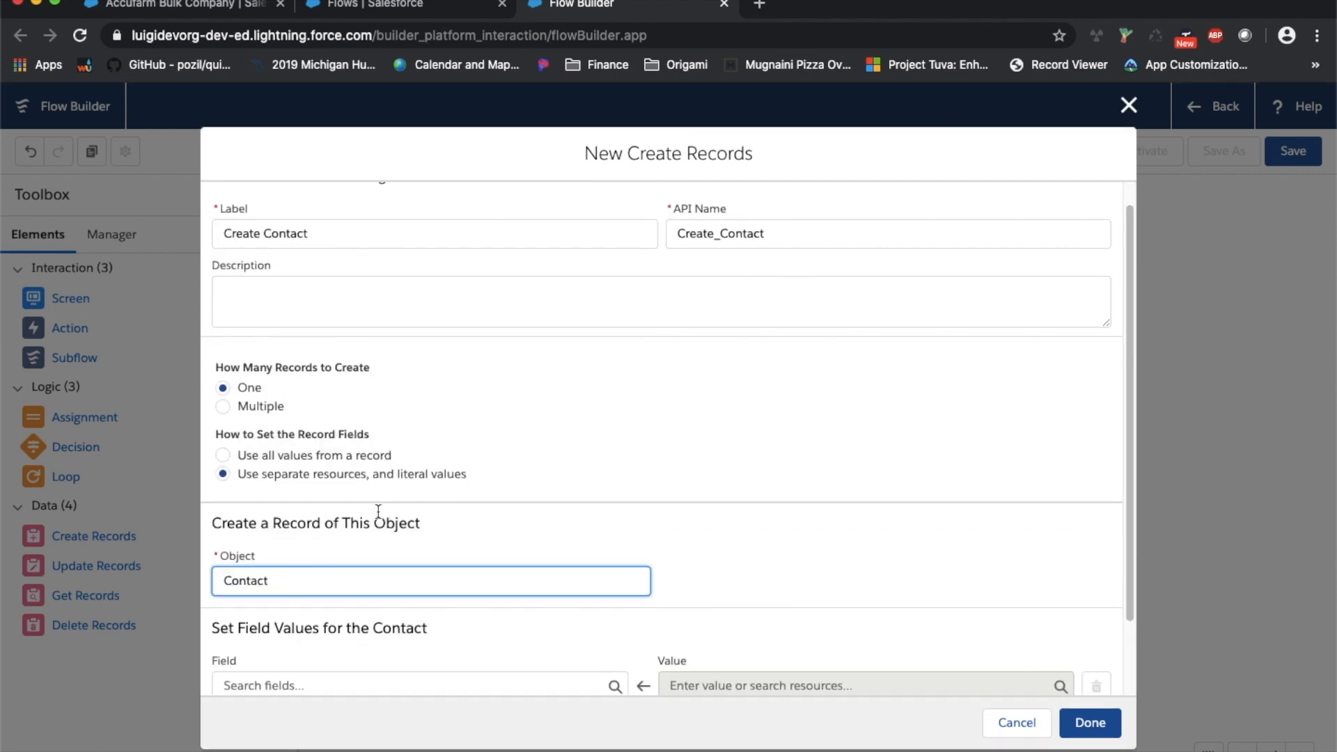
pyautogui.scroll(-1, 385, 520)
# Map Contact FirstName and LastName from the Contact_First_Name and Contact_Last_Name screen inputs
pyautogui.scroll(-1, 334, 578)
pyautogui.click(367, 600)
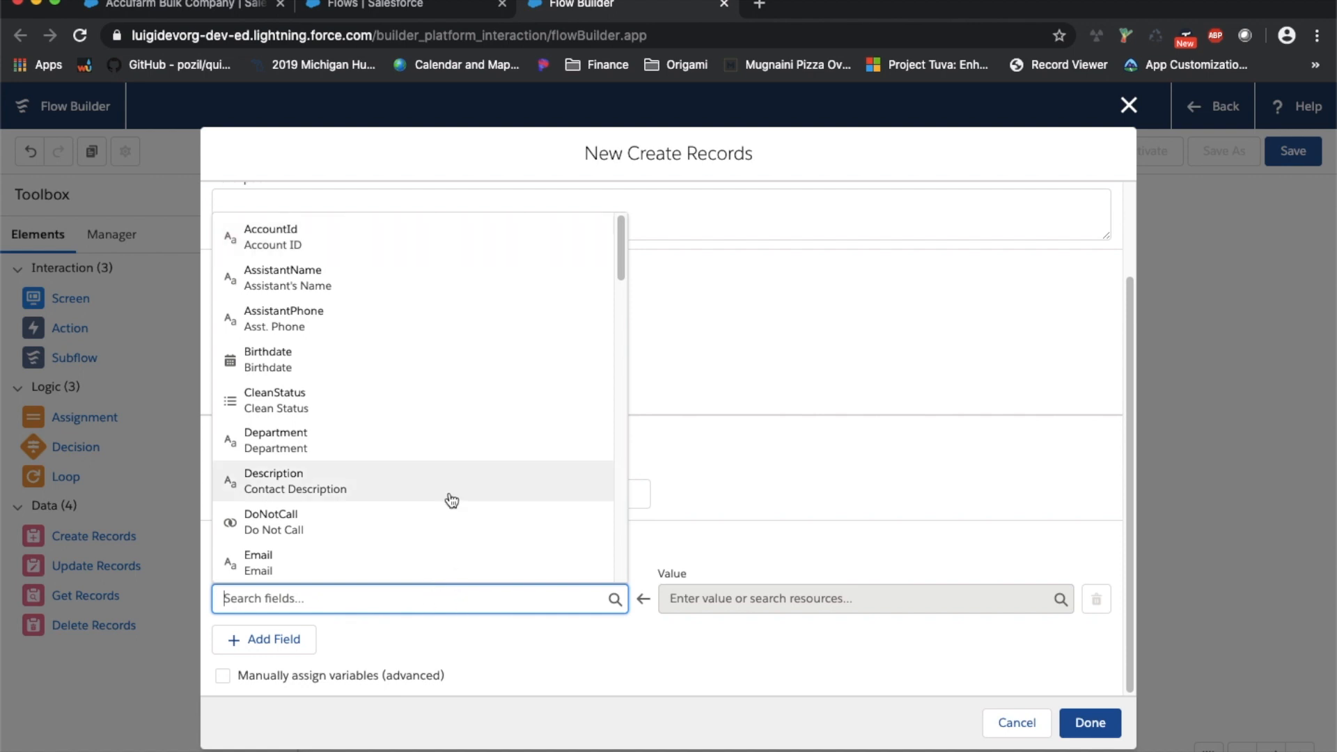
pyautogui.scroll(-5, 448, 498)
pyautogui.click(382, 339)
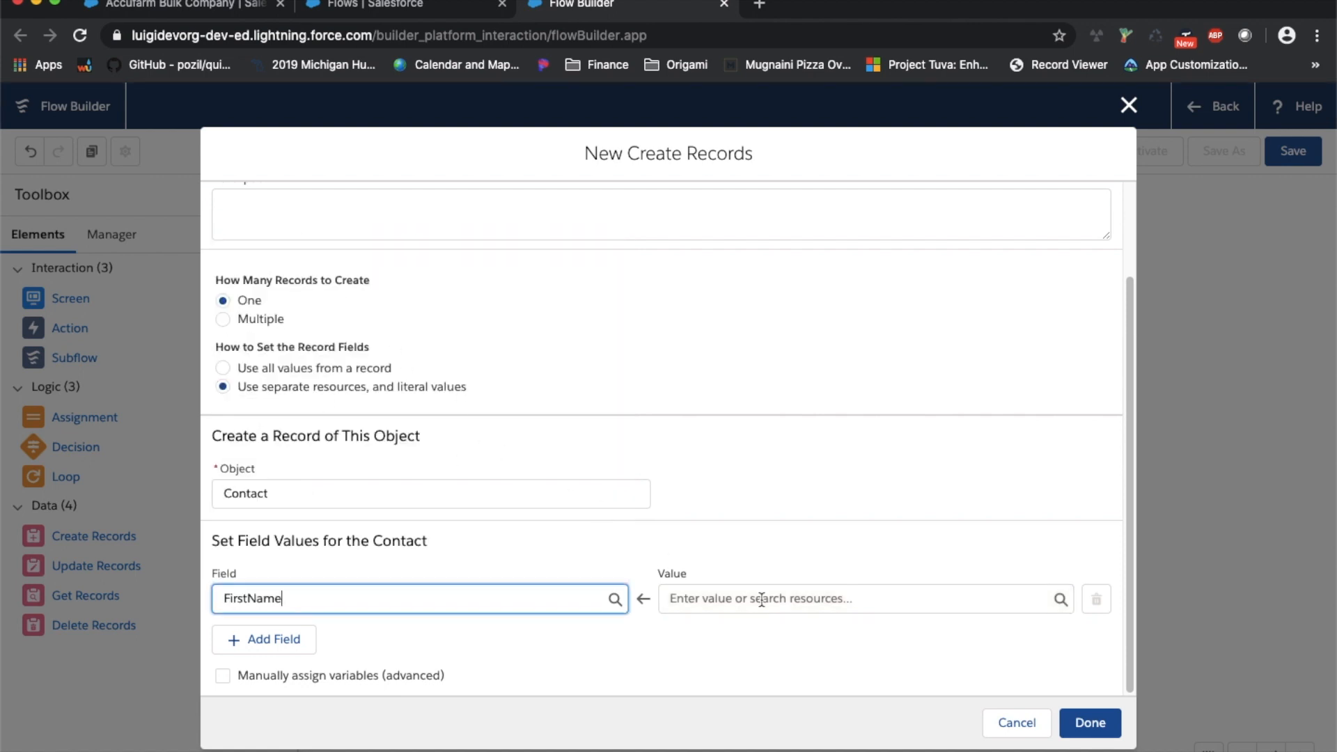
pyautogui.click(758, 598)
pyautogui.scroll(-1, 838, 515)
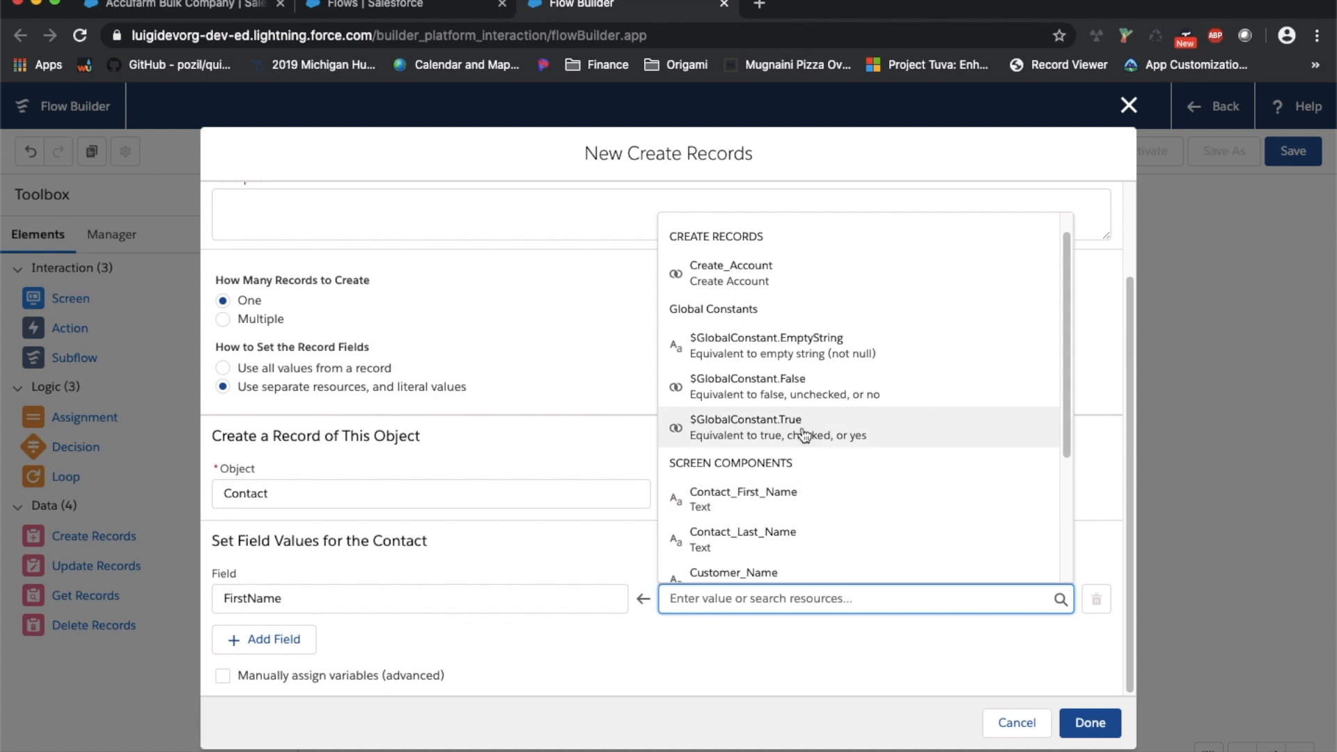
pyautogui.click(759, 499)
pyautogui.click(274, 639)
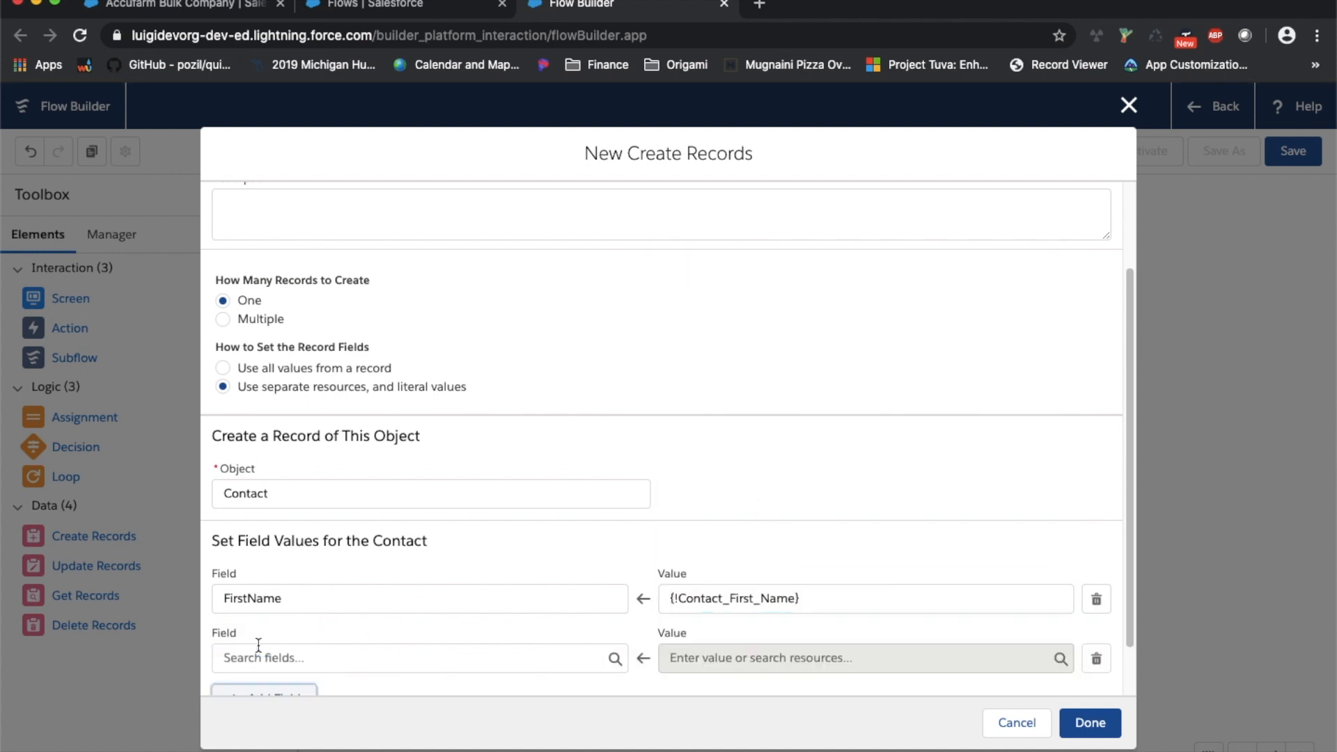
pyautogui.click(349, 597)
pyautogui.scroll(-10, 369, 514)
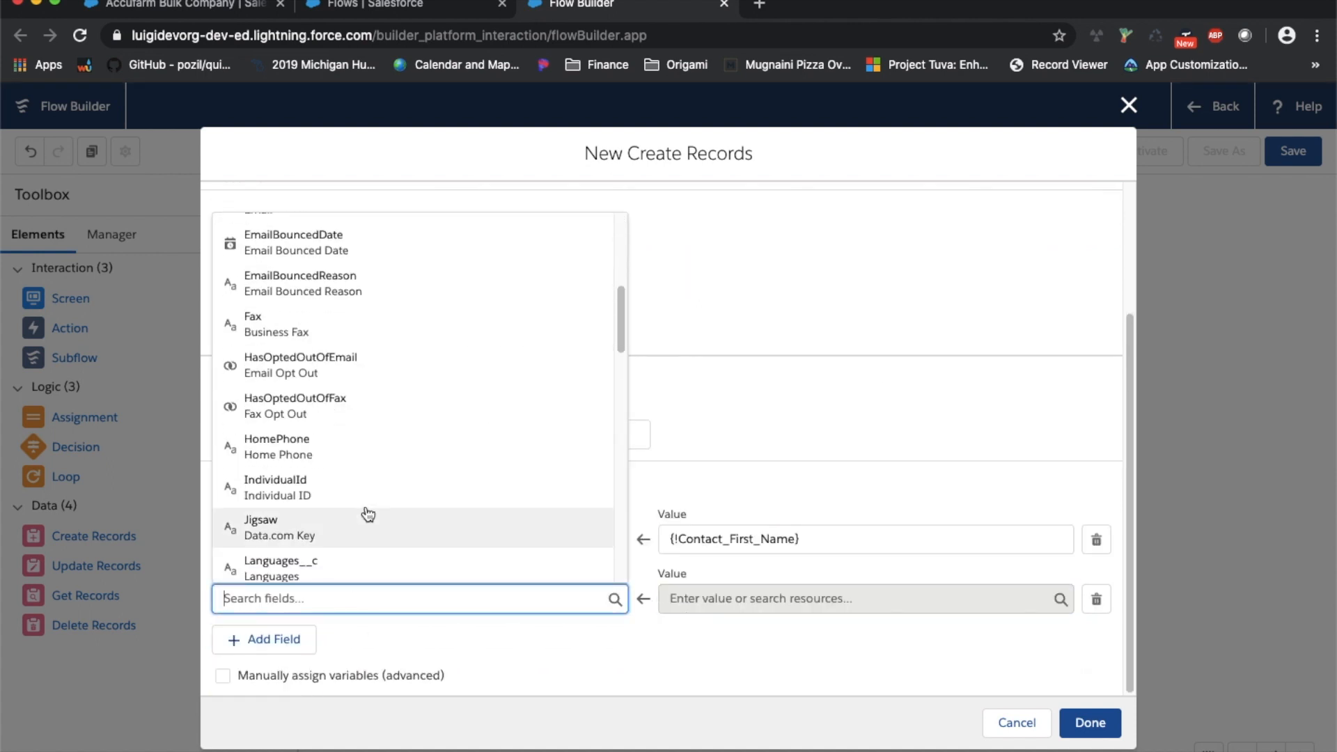
pyautogui.scroll(-10, 369, 514)
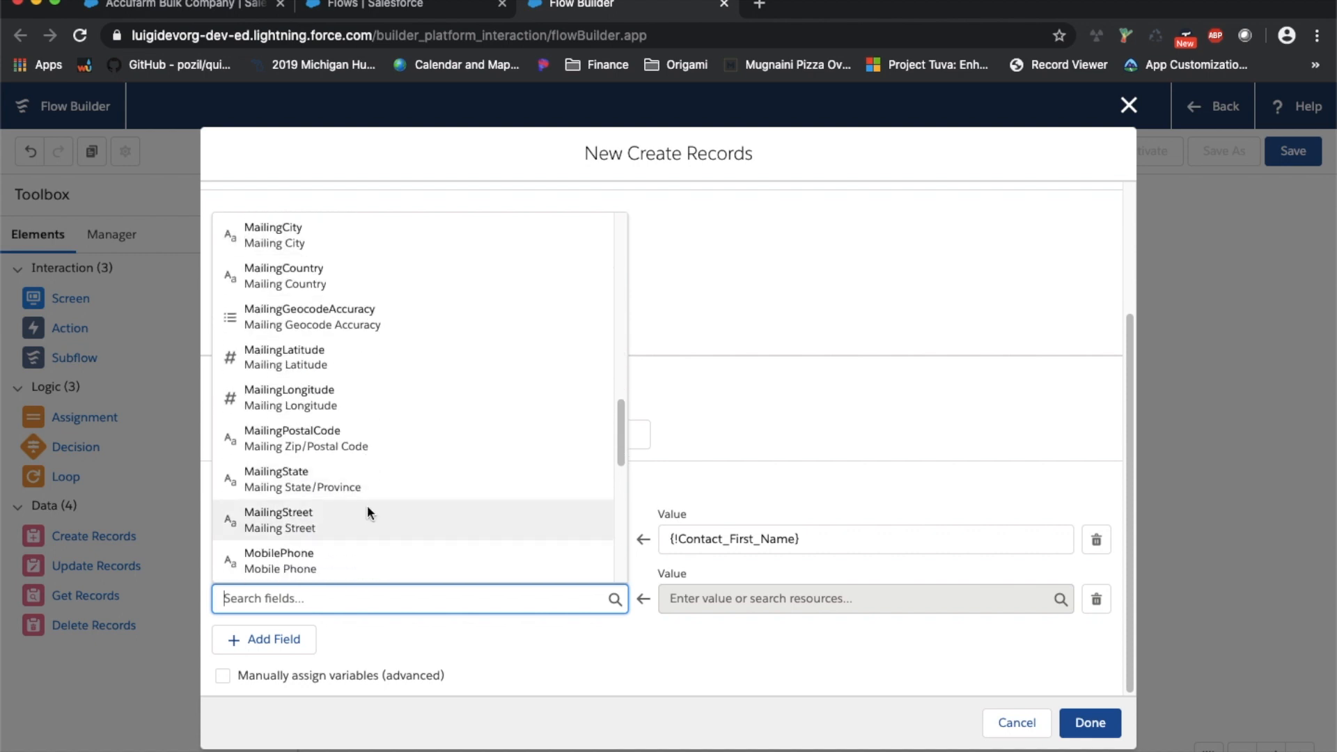
pyautogui.scroll(5, 373, 514)
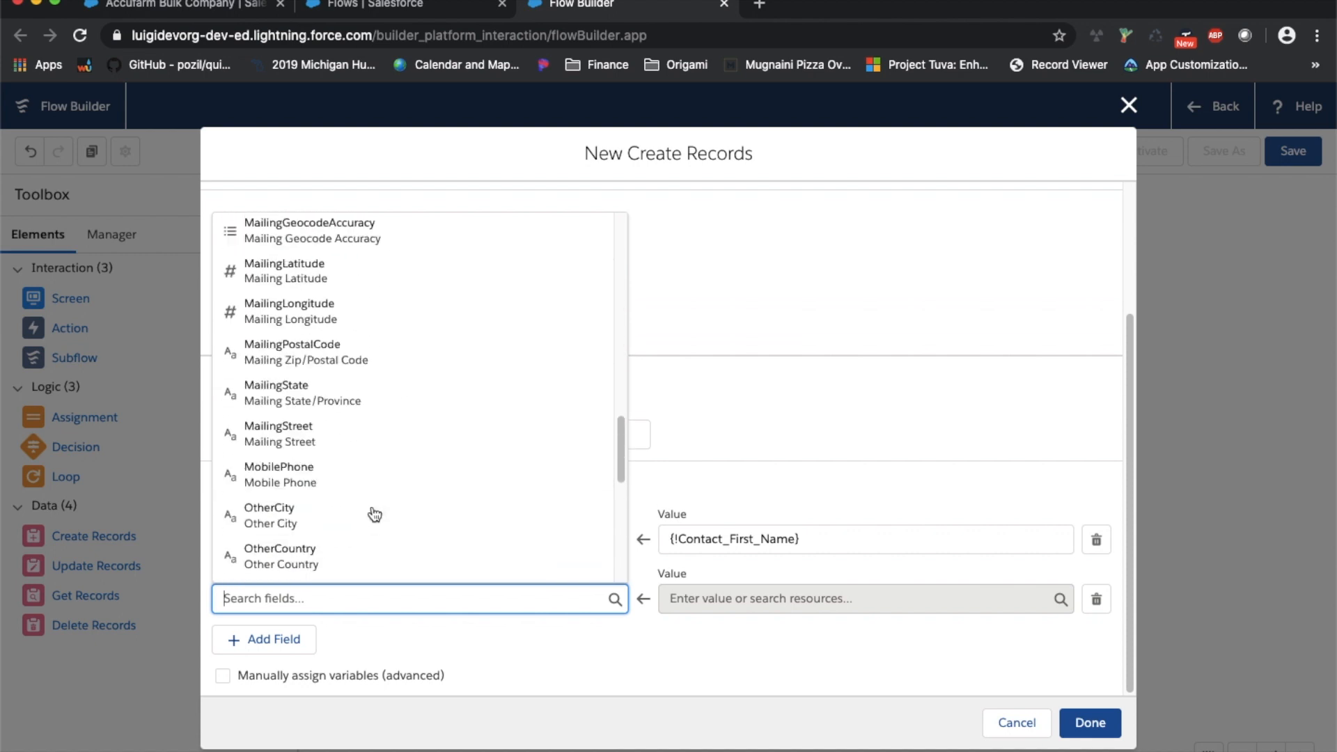
pyautogui.scroll(5, 388, 493)
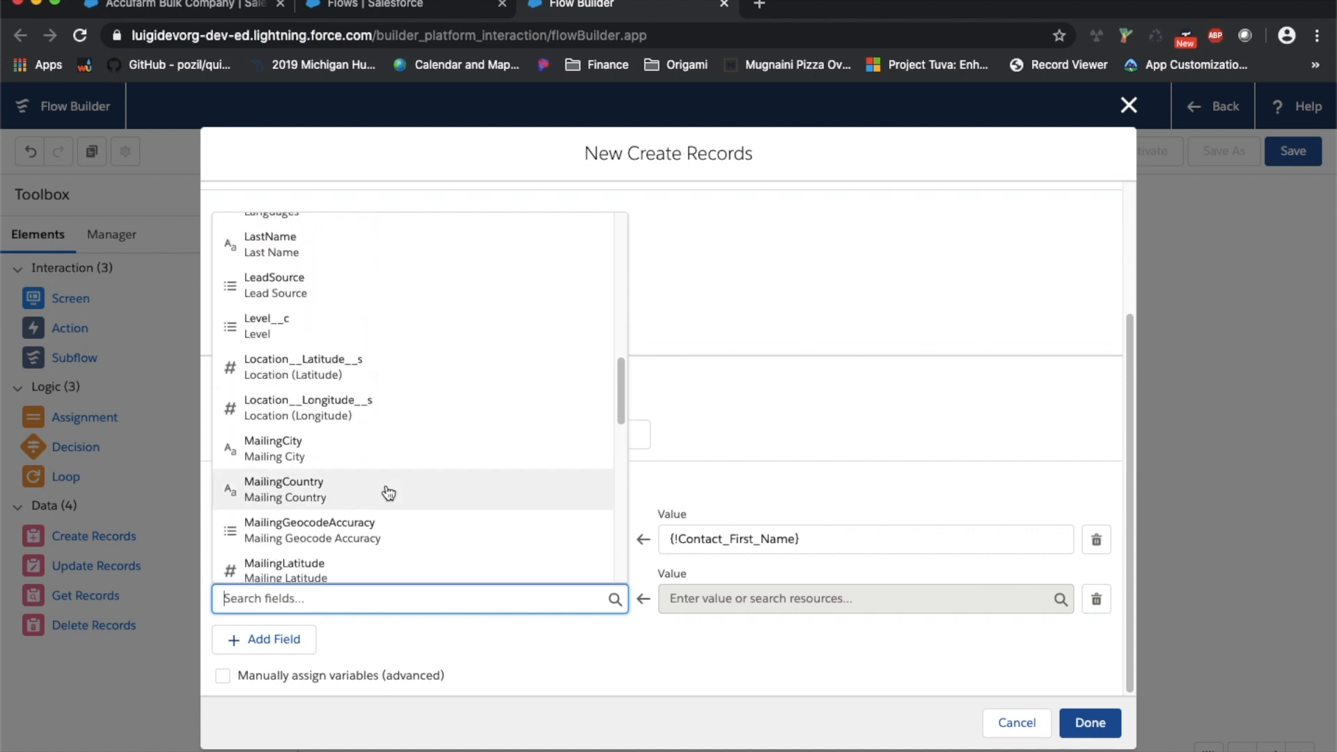
pyautogui.click(391, 393)
pyautogui.click(770, 598)
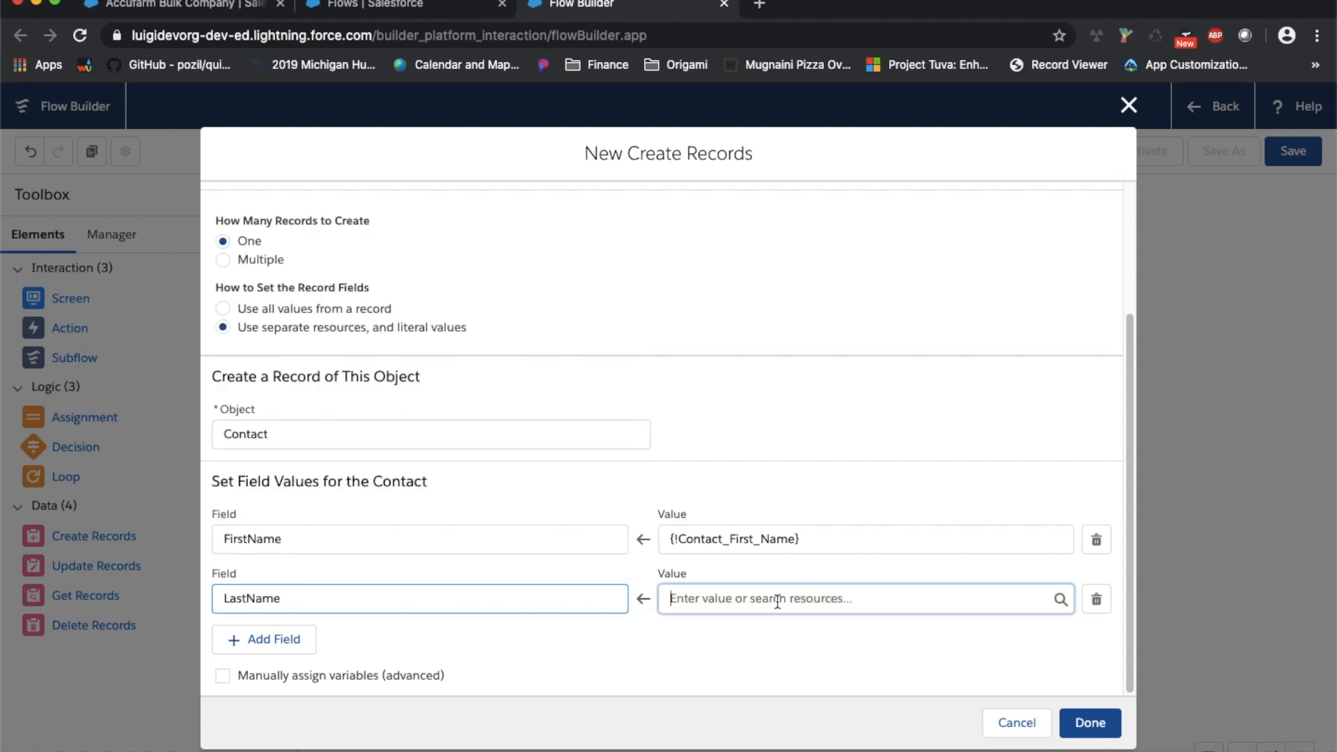
pyautogui.click(822, 562)
# Map Phone from the Phone screen input, and look for a variable to store the contact ID
pyautogui.click(264, 637)
pyautogui.click(375, 611)
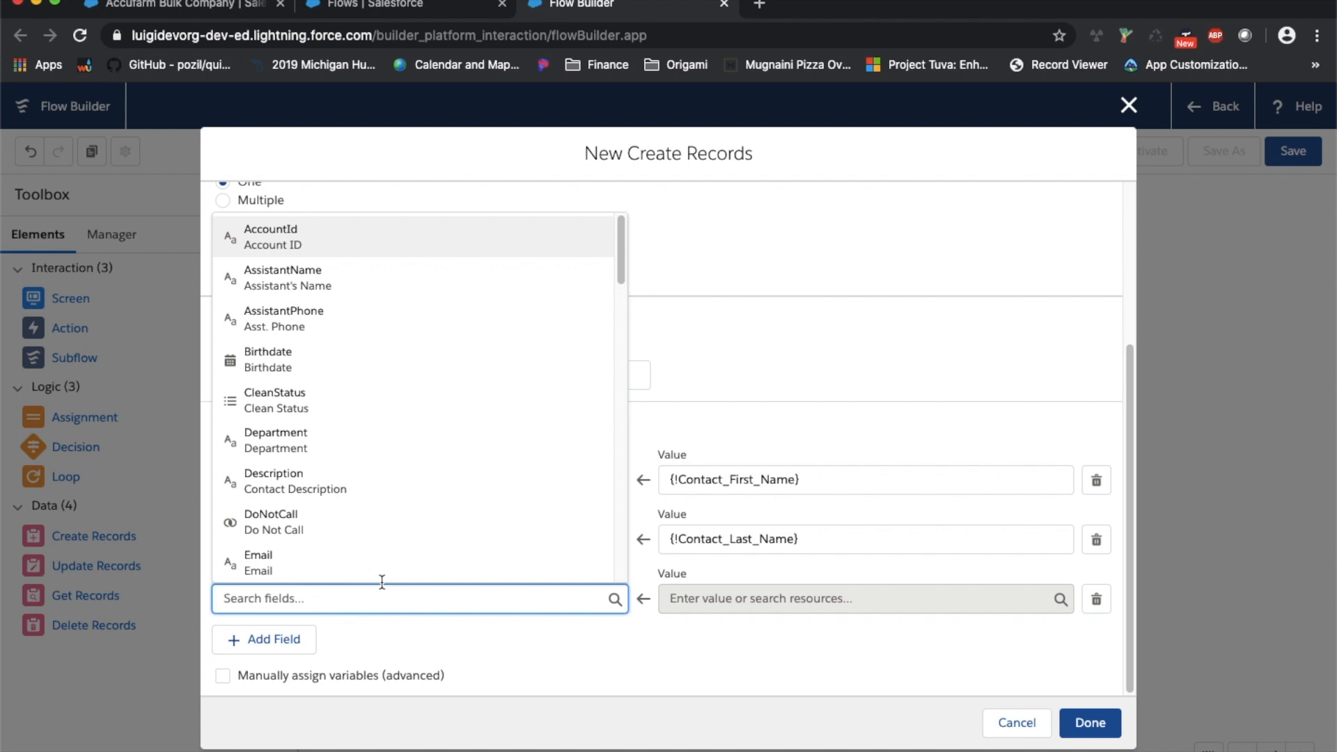
pyautogui.scroll(-3, 389, 533)
pyautogui.scroll(-4, 390, 534)
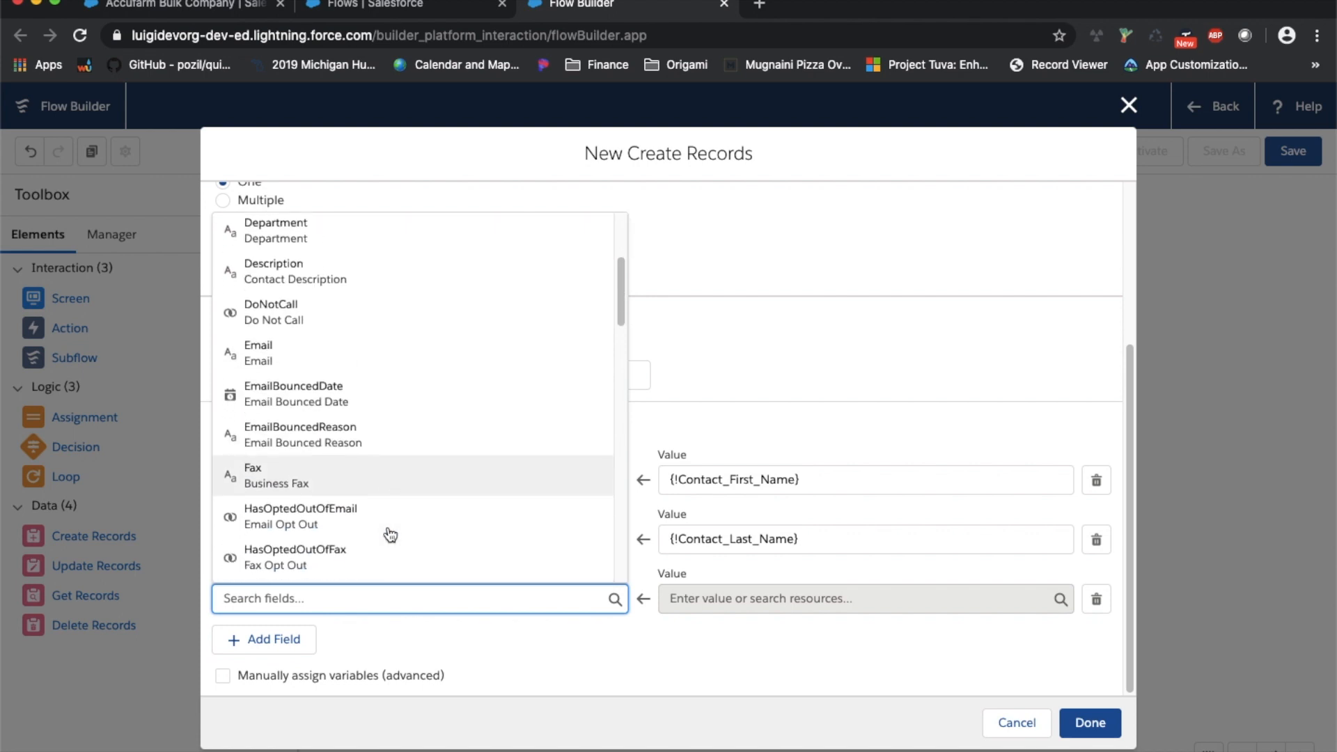
pyautogui.scroll(-4, 400, 523)
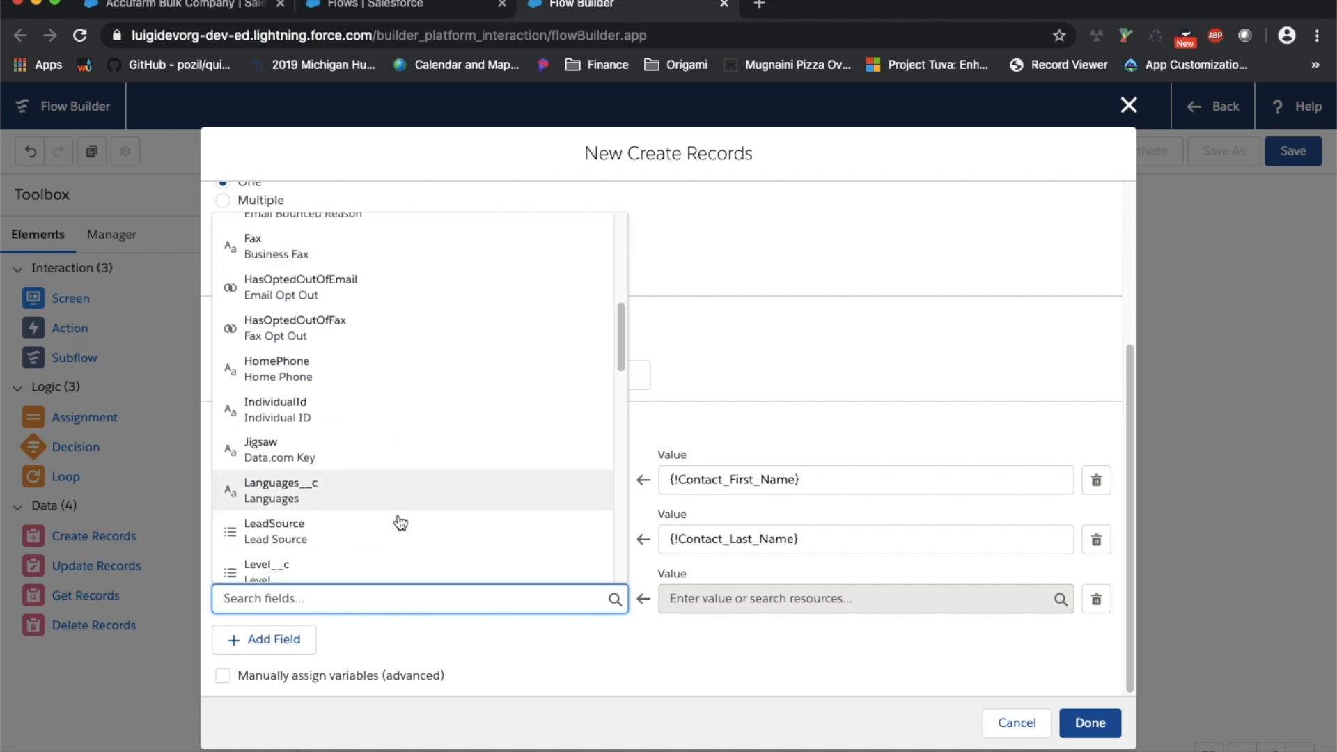
pyautogui.scroll(-4, 401, 523)
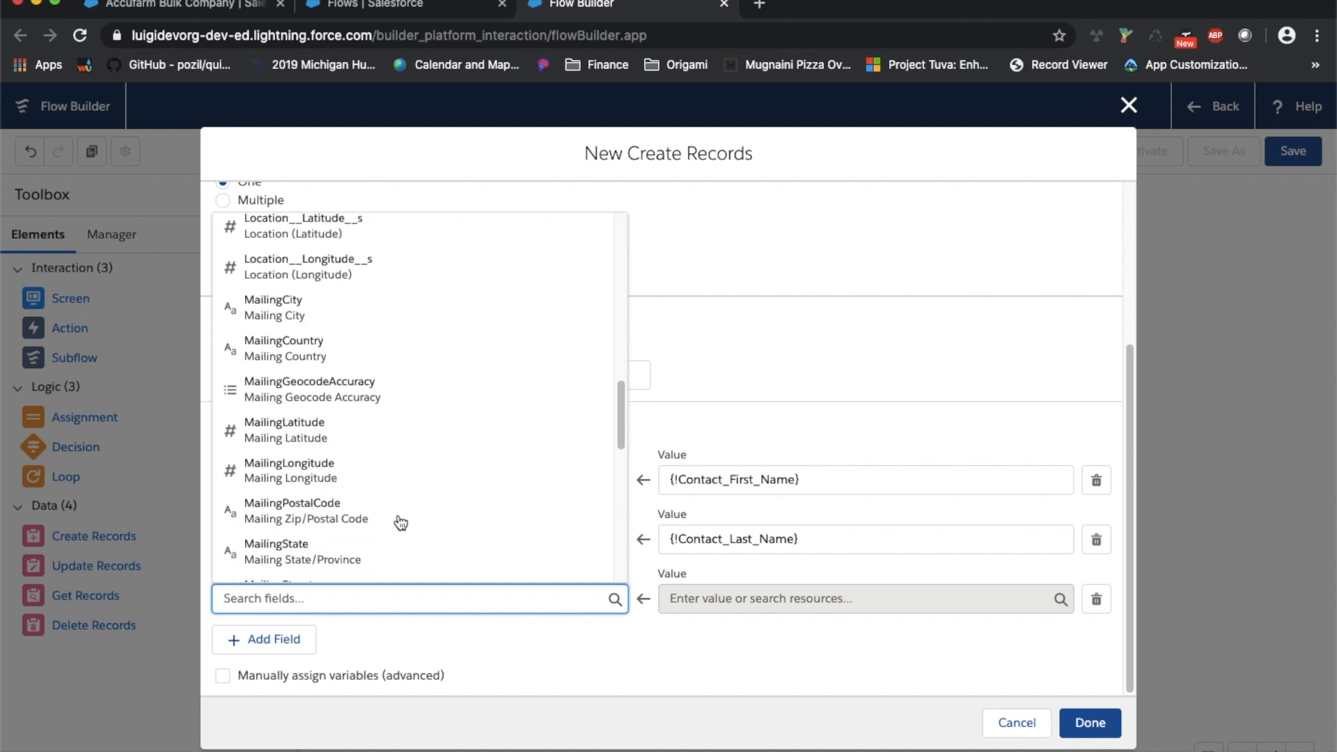
pyautogui.scroll(-4, 400, 524)
pyautogui.scroll(-1, 401, 524)
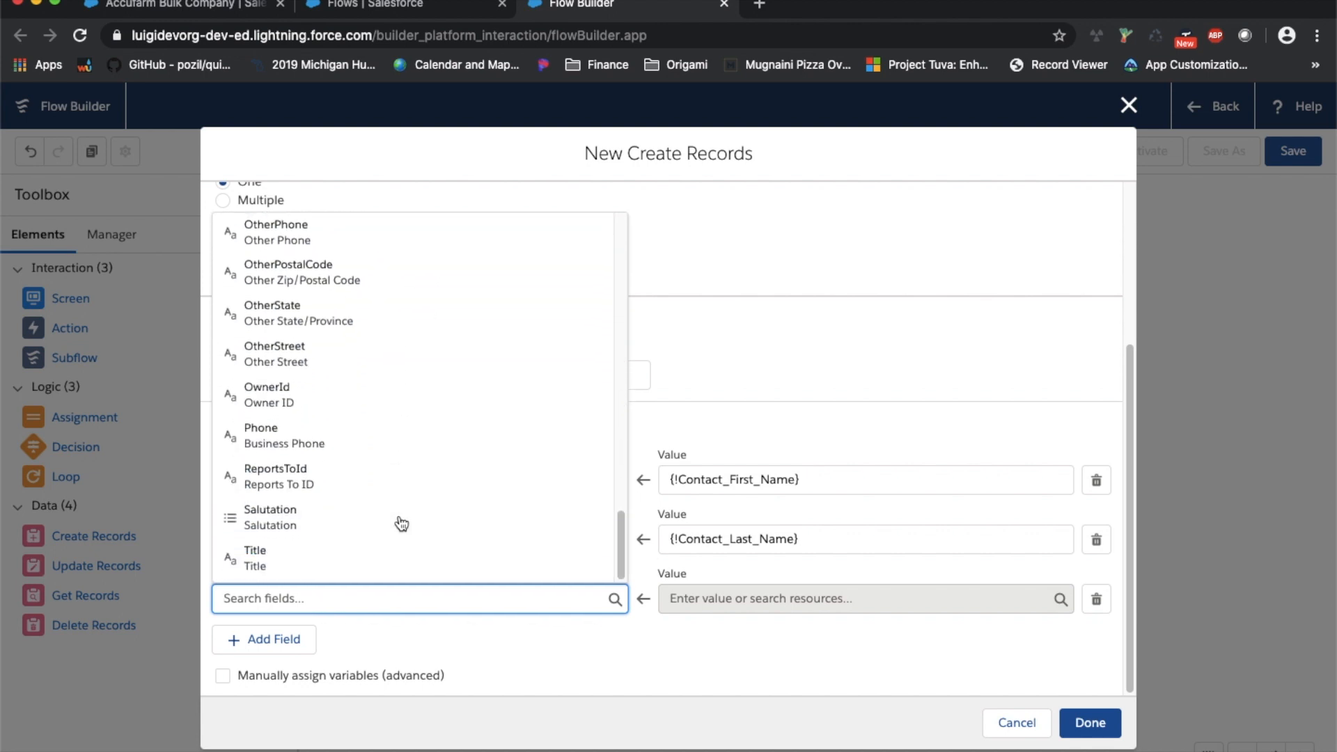
pyautogui.click(416, 440)
pyautogui.click(847, 599)
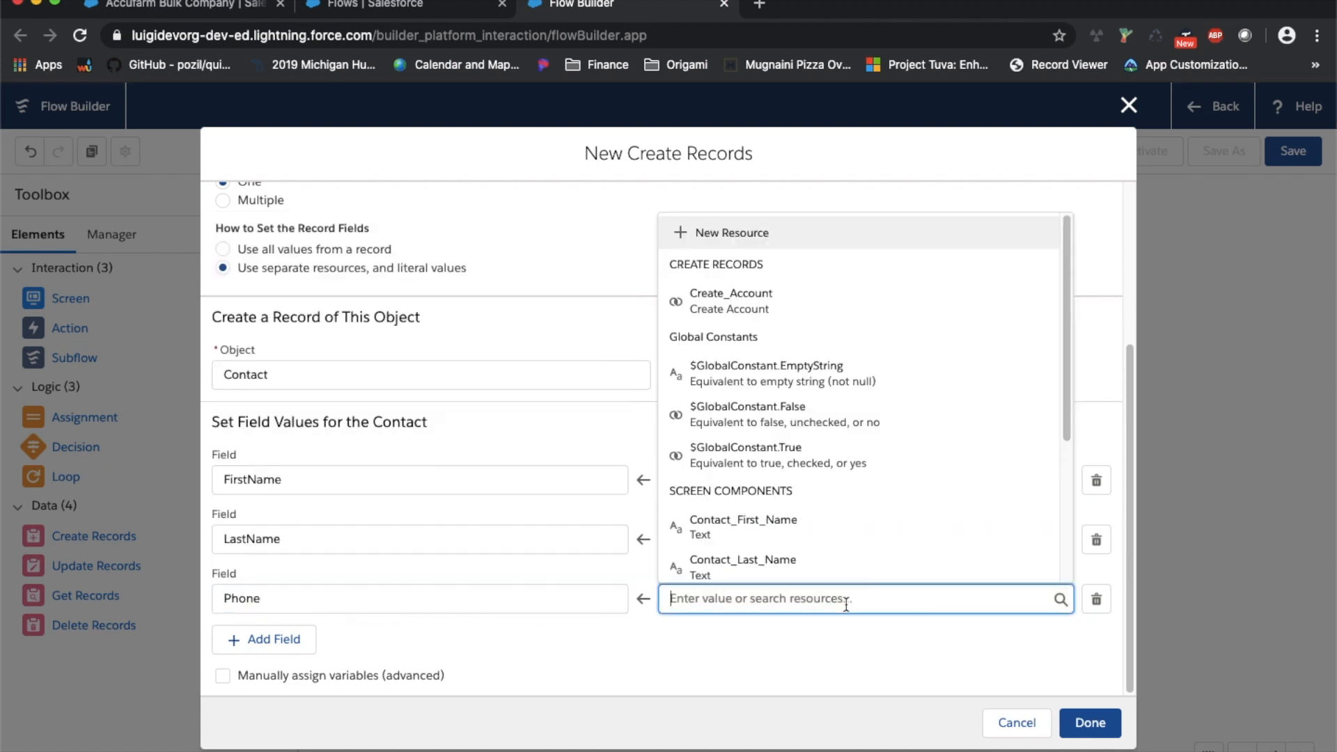
pyautogui.scroll(-3, 876, 537)
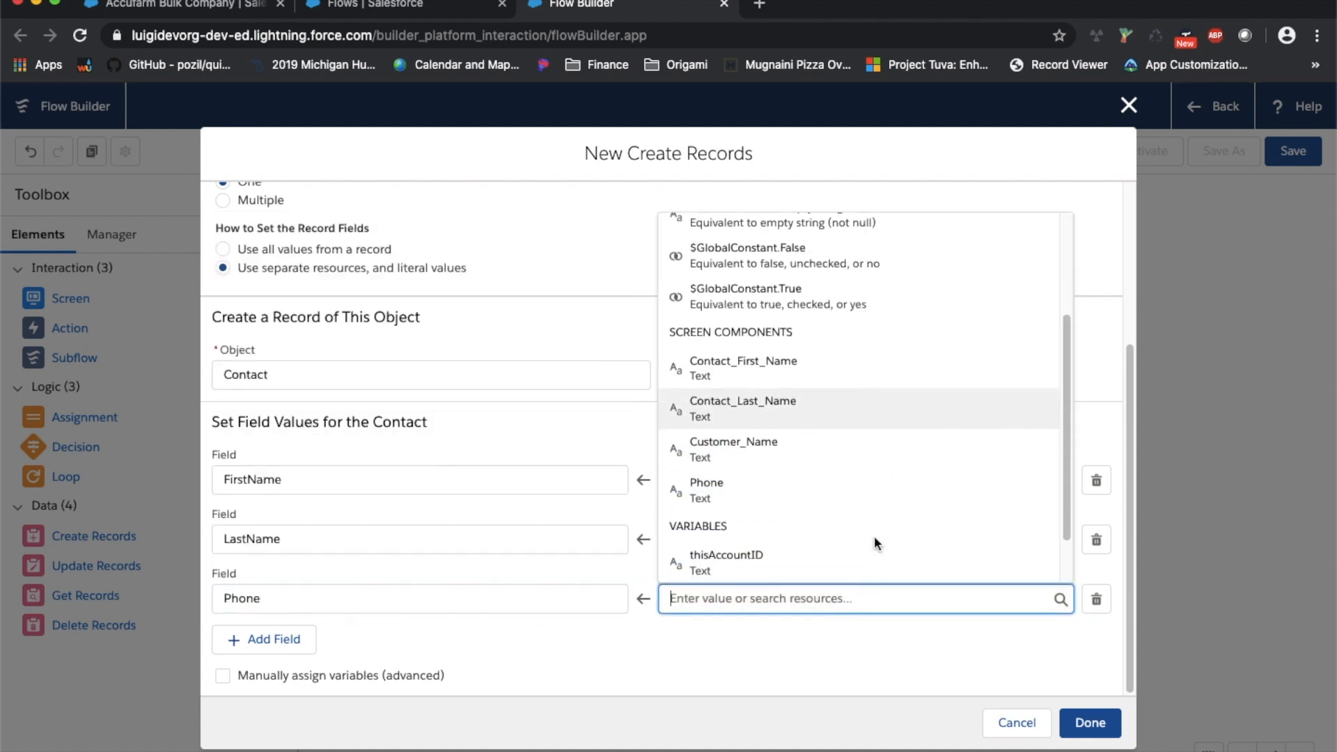
pyautogui.click(847, 508)
pyautogui.click(373, 675)
pyautogui.scroll(-2, 487, 658)
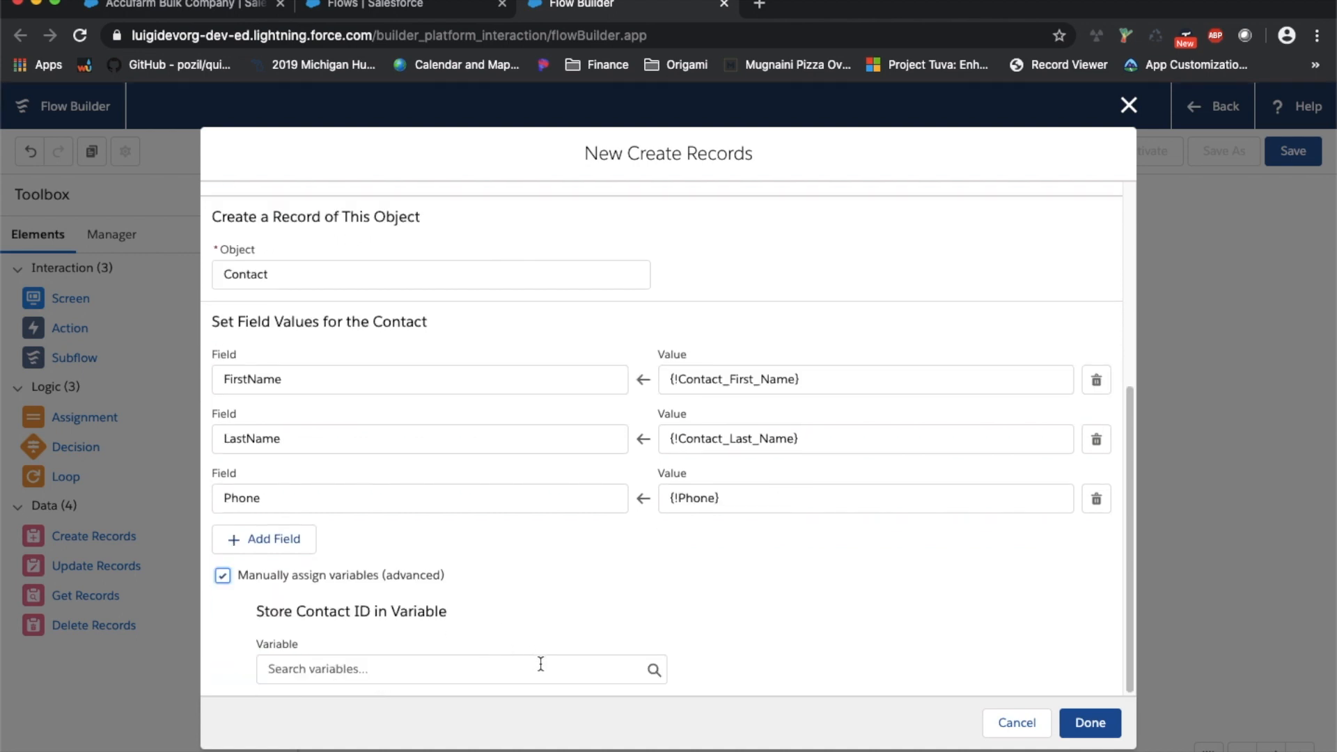
pyautogui.click(539, 667)
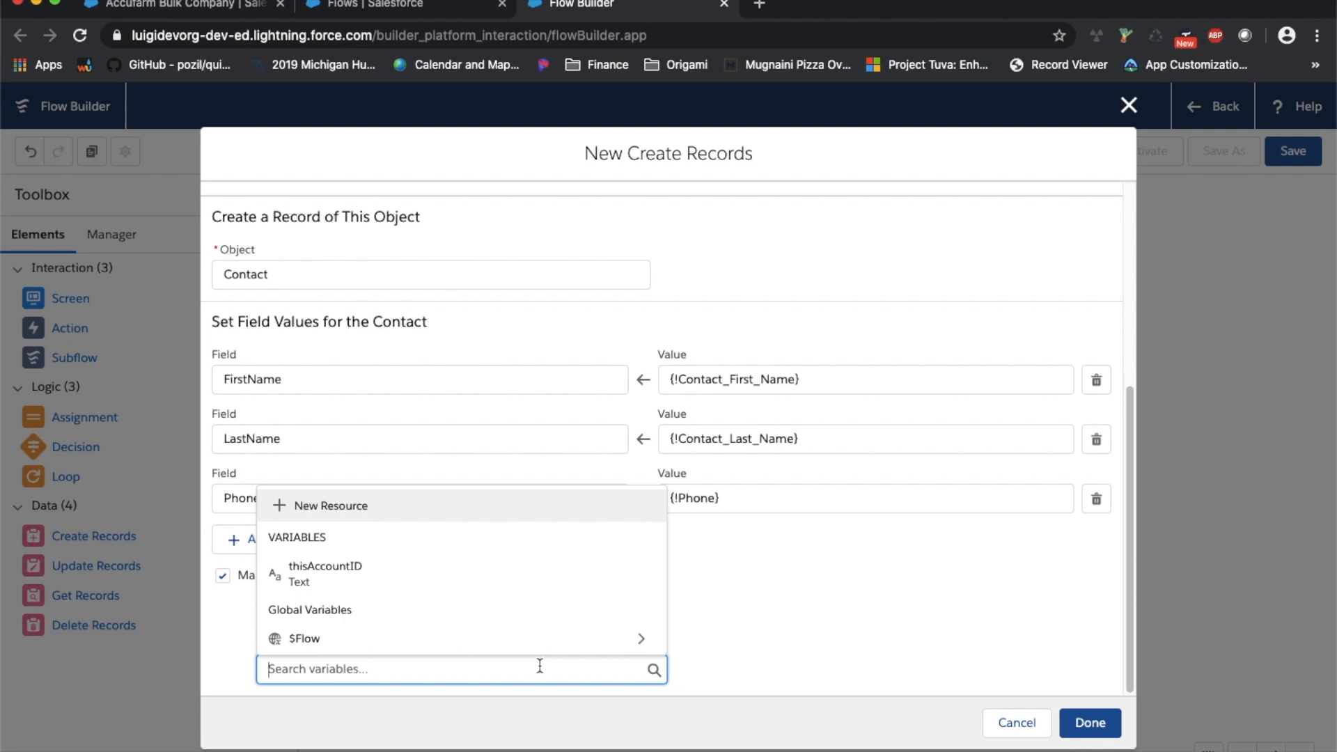
pyautogui.click(809, 651)
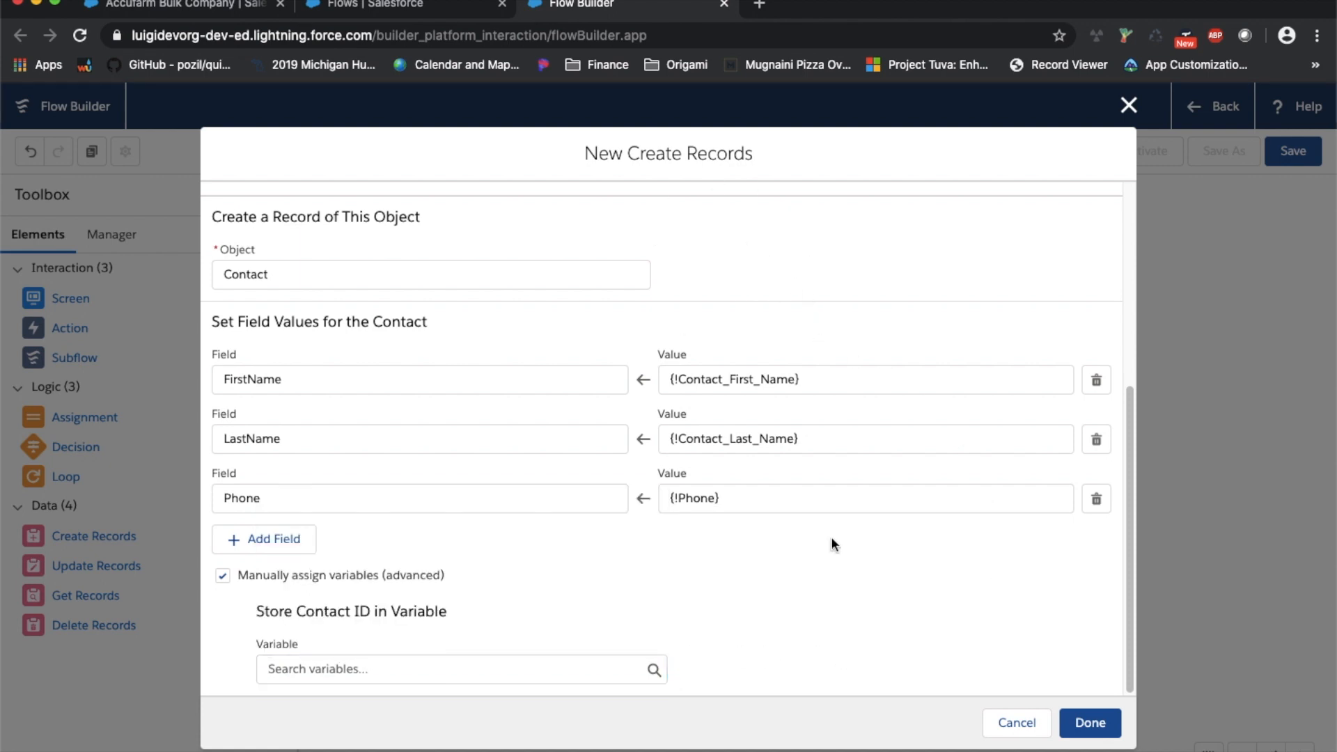
# Set the Contact AccountId field to the thisAccountID variable
pyautogui.click(311, 540)
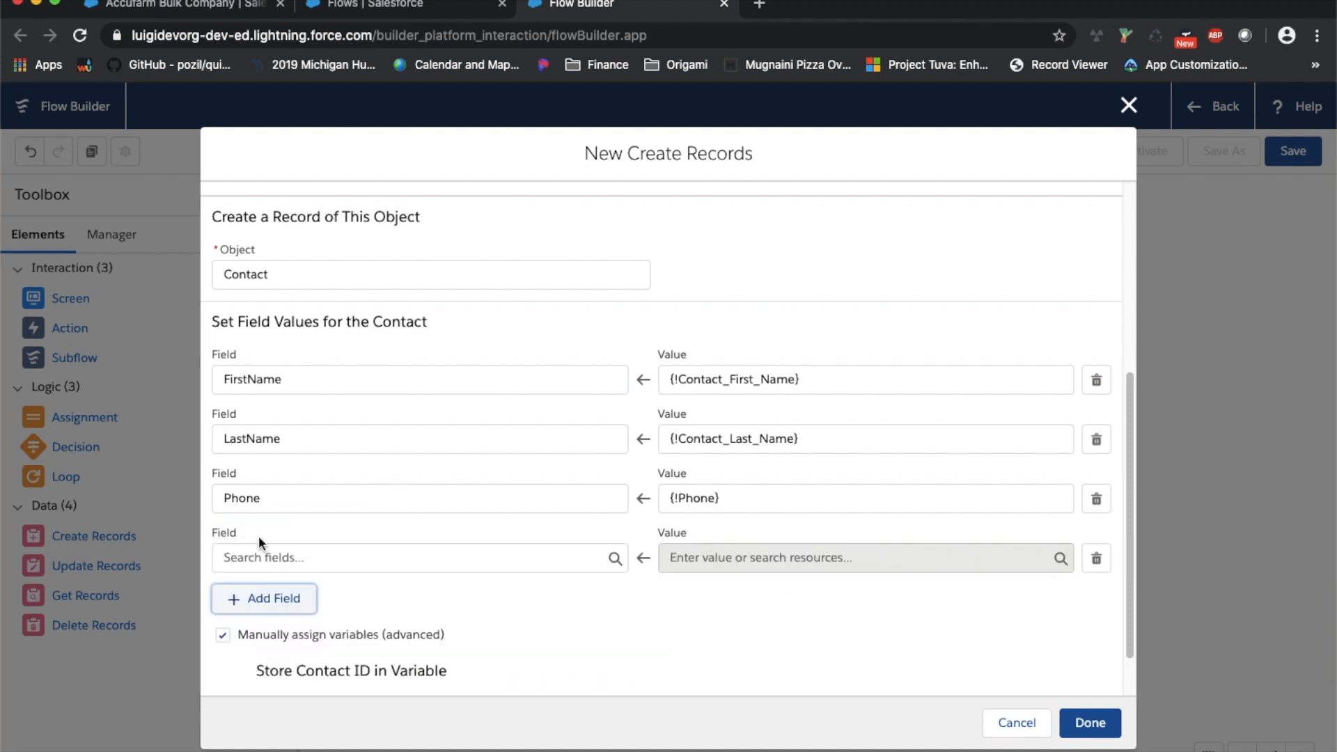
pyautogui.click(290, 555)
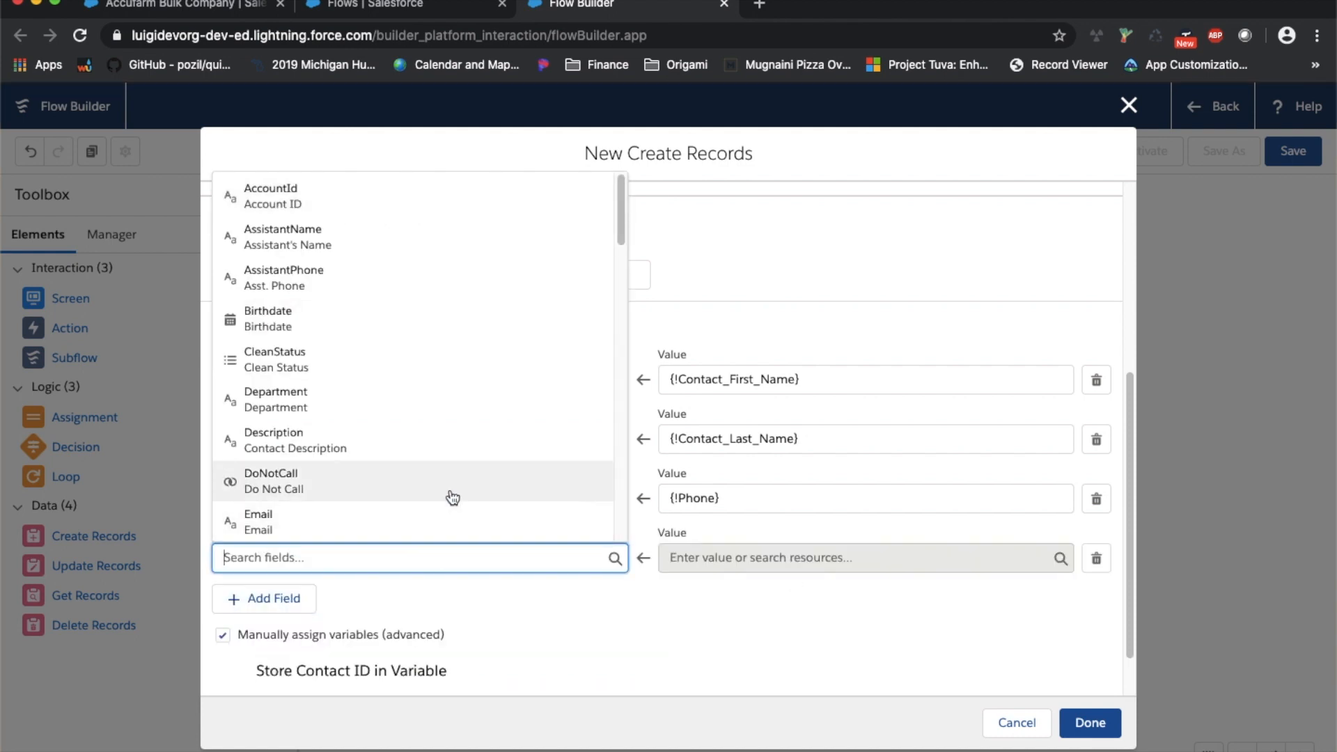
pyautogui.click(407, 196)
pyautogui.click(799, 556)
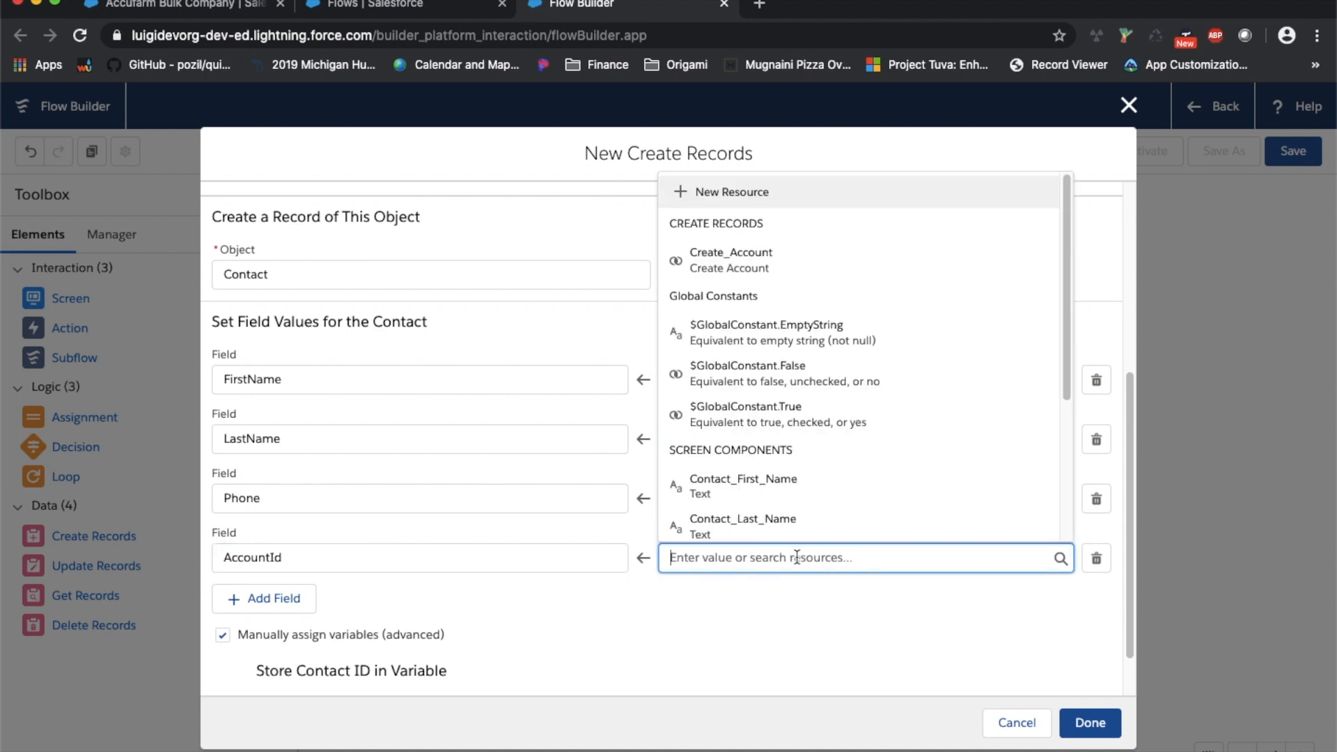
pyautogui.scroll(-5, 933, 390)
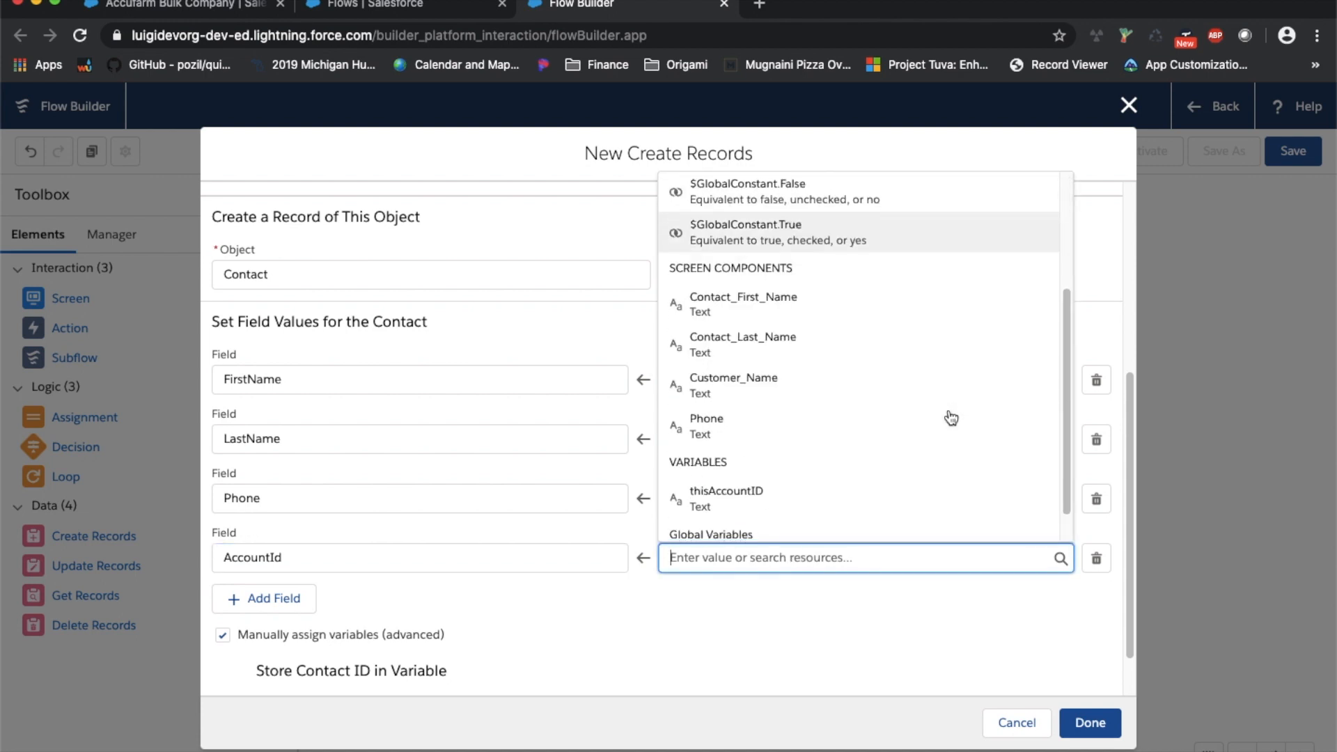
pyautogui.click(871, 468)
pyautogui.click(778, 588)
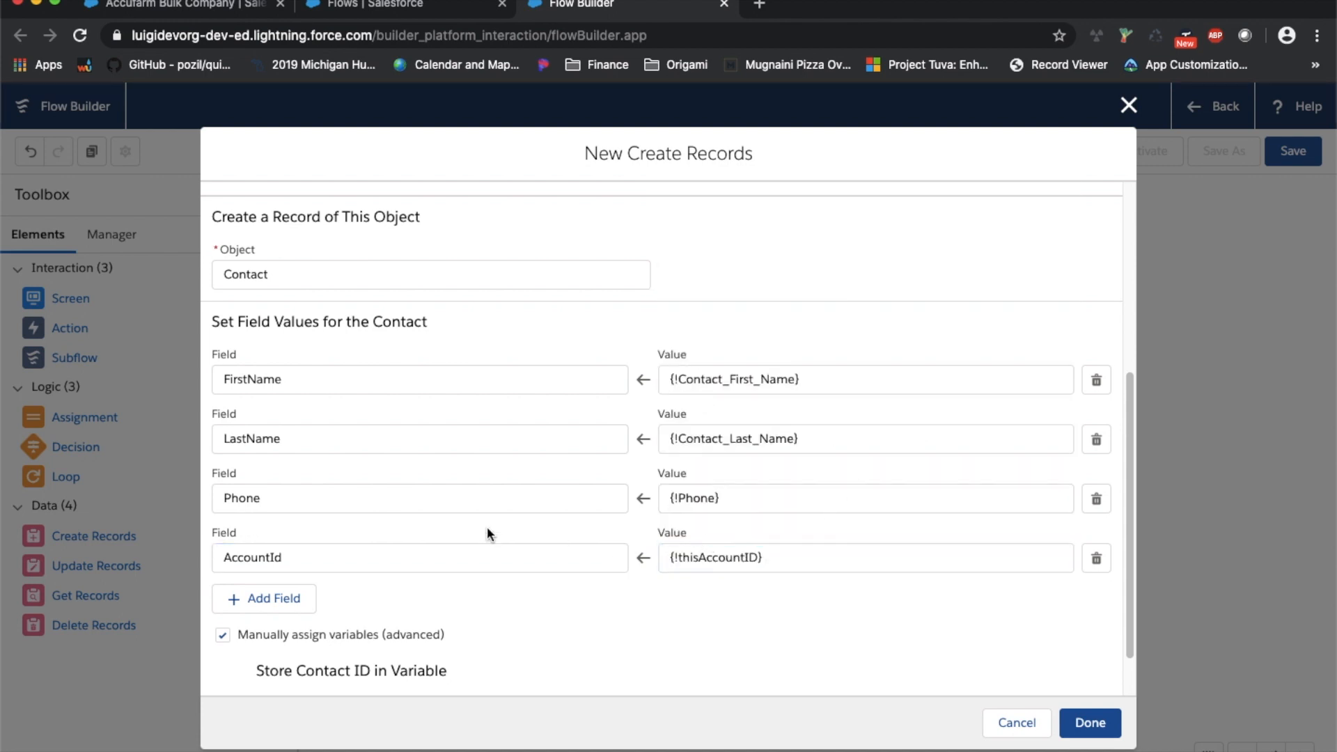
# Turn off manual contact ID storage, confirm the removal, and save Create Contact
pyautogui.scroll(-1, 704, 650)
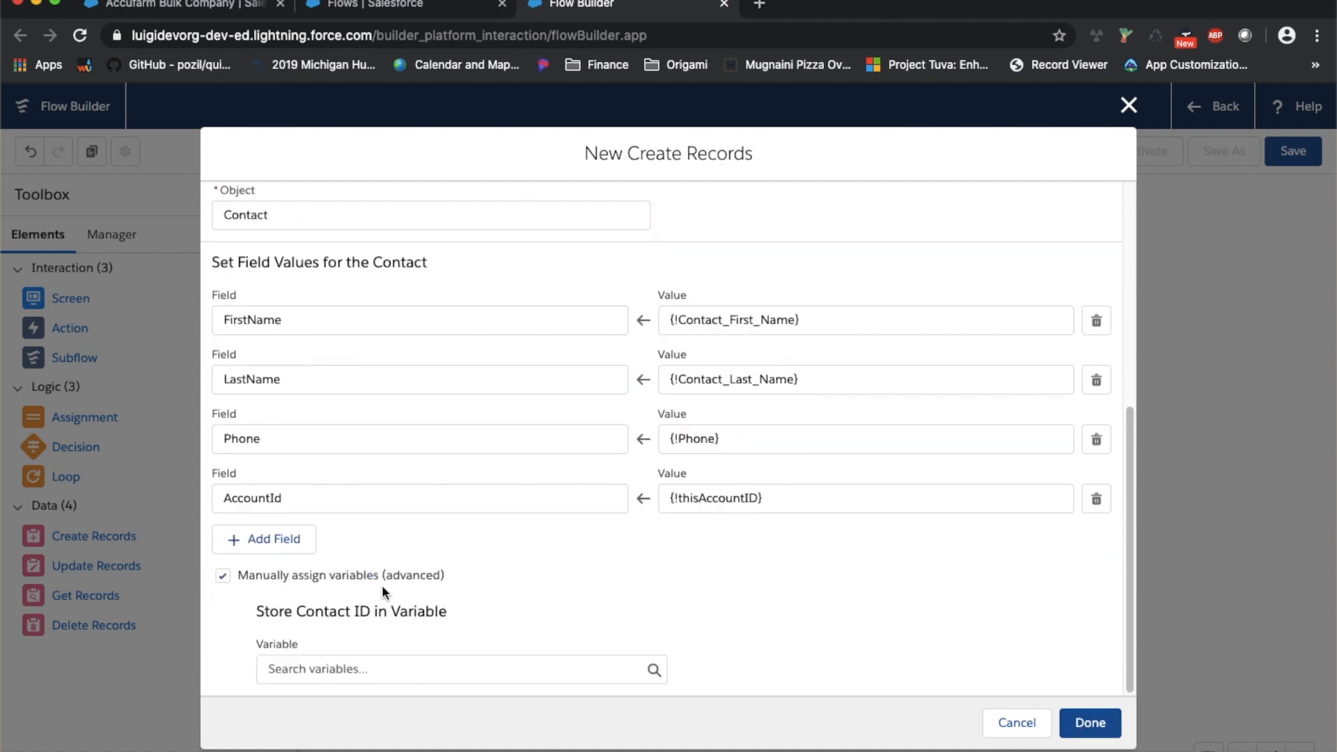
pyautogui.click(380, 578)
pyautogui.click(843, 511)
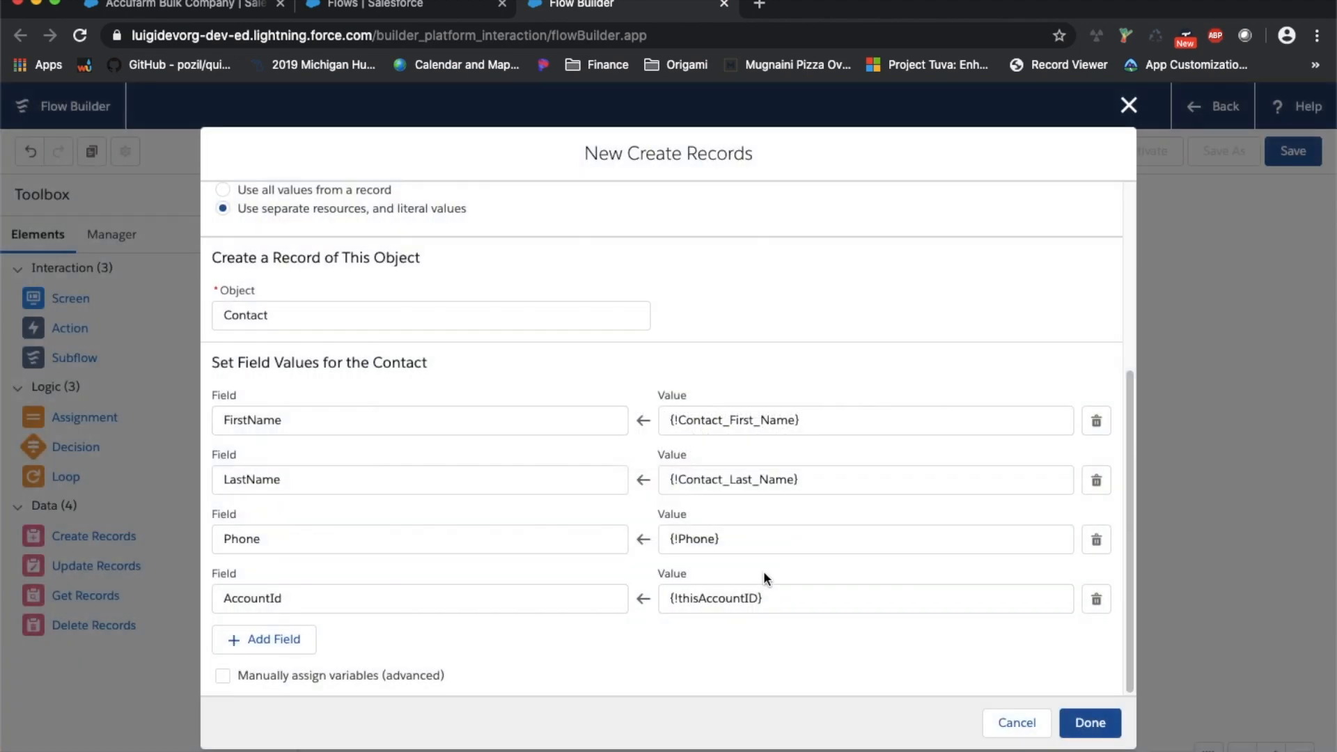
pyautogui.click(1091, 723)
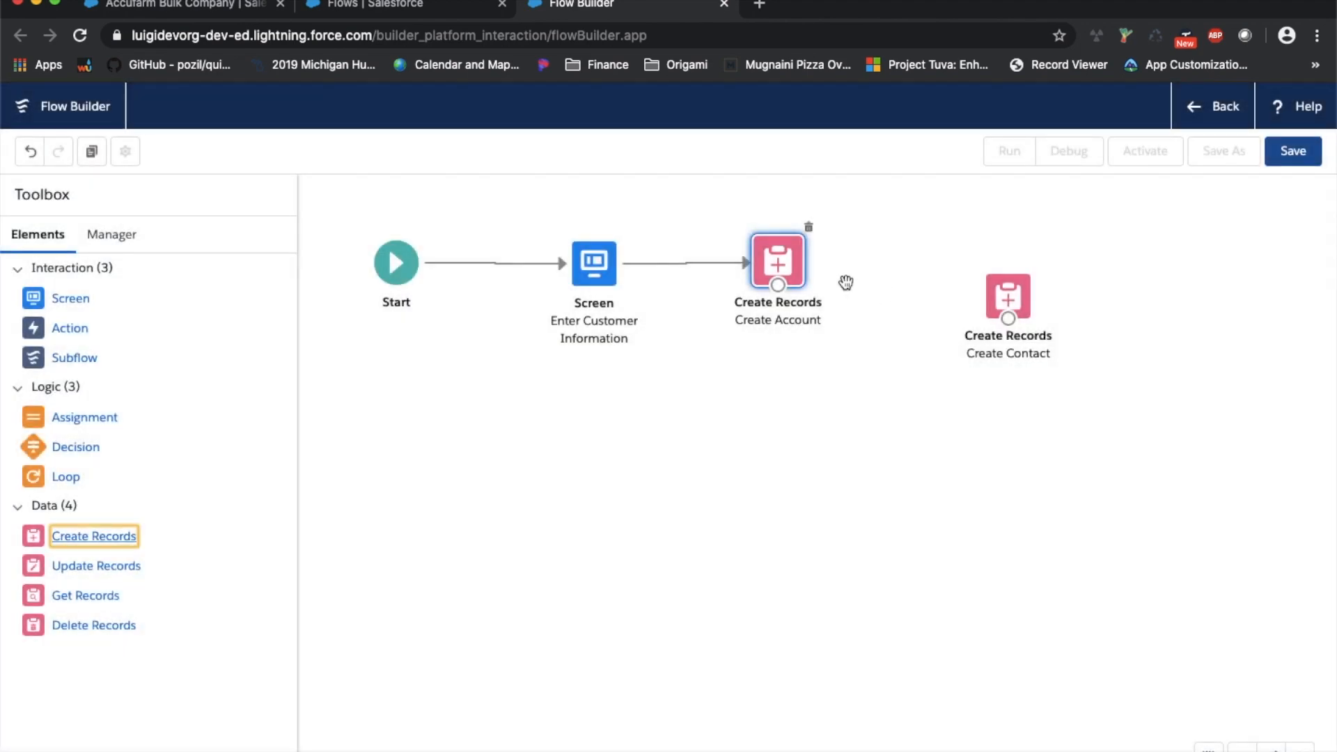
# Review the Create Account and Create Contact settings, checking which variable stores the account ID
pyautogui.doubleClick(749, 289)
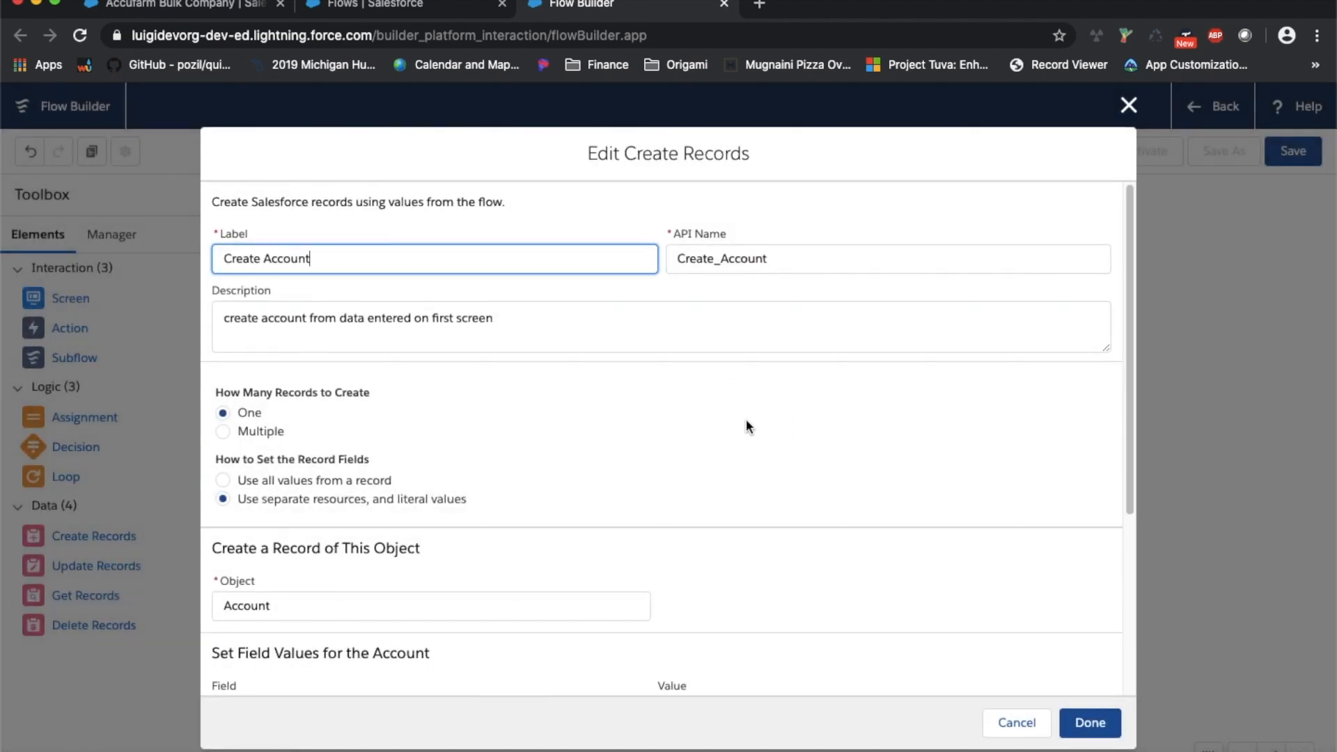
pyautogui.scroll(-5, 746, 425)
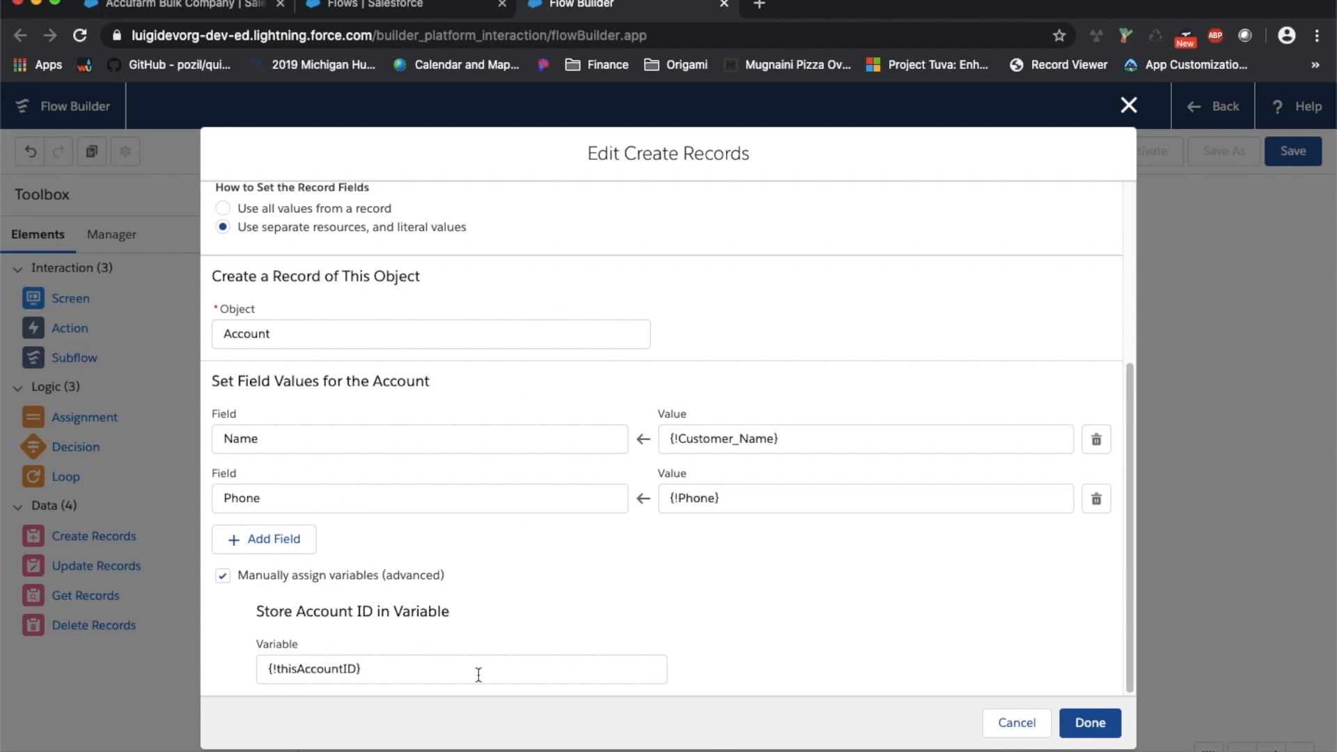
pyautogui.click(308, 676)
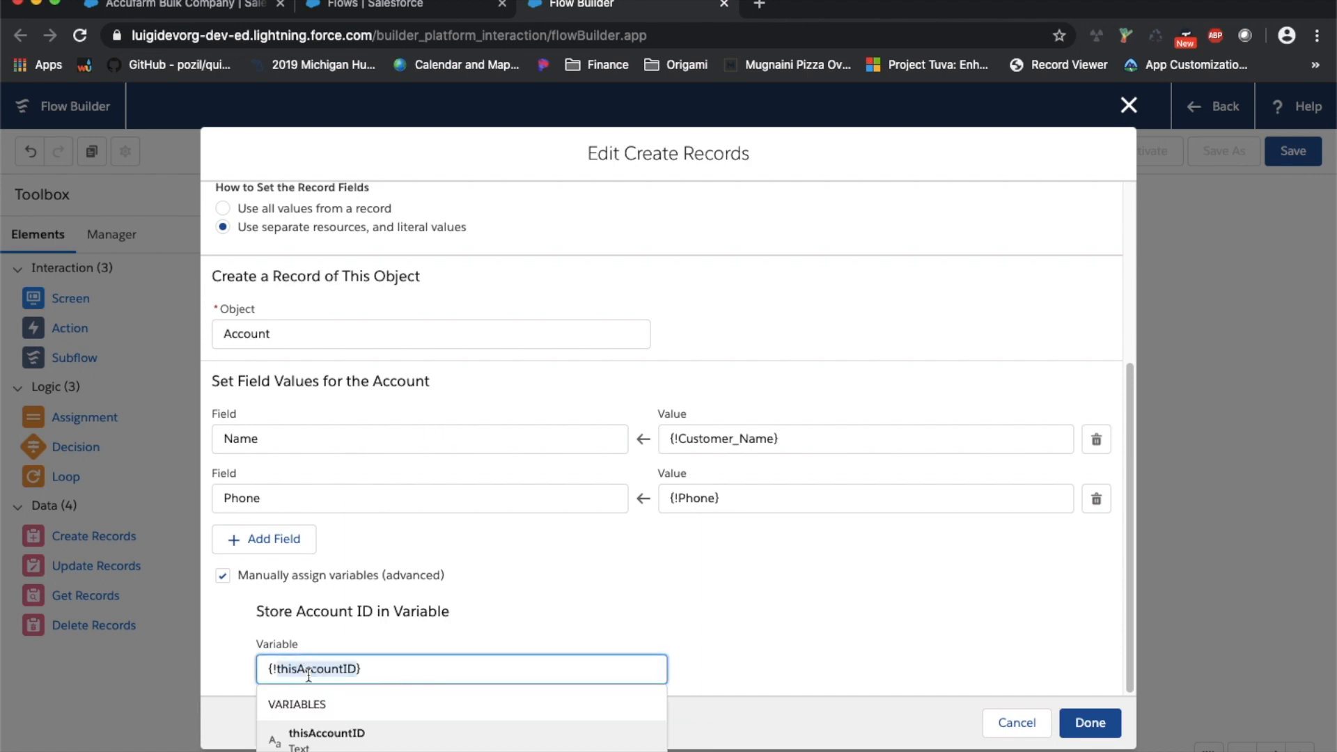
pyautogui.click(1113, 729)
pyautogui.doubleClick(1018, 284)
pyautogui.scroll(-5, 462, 471)
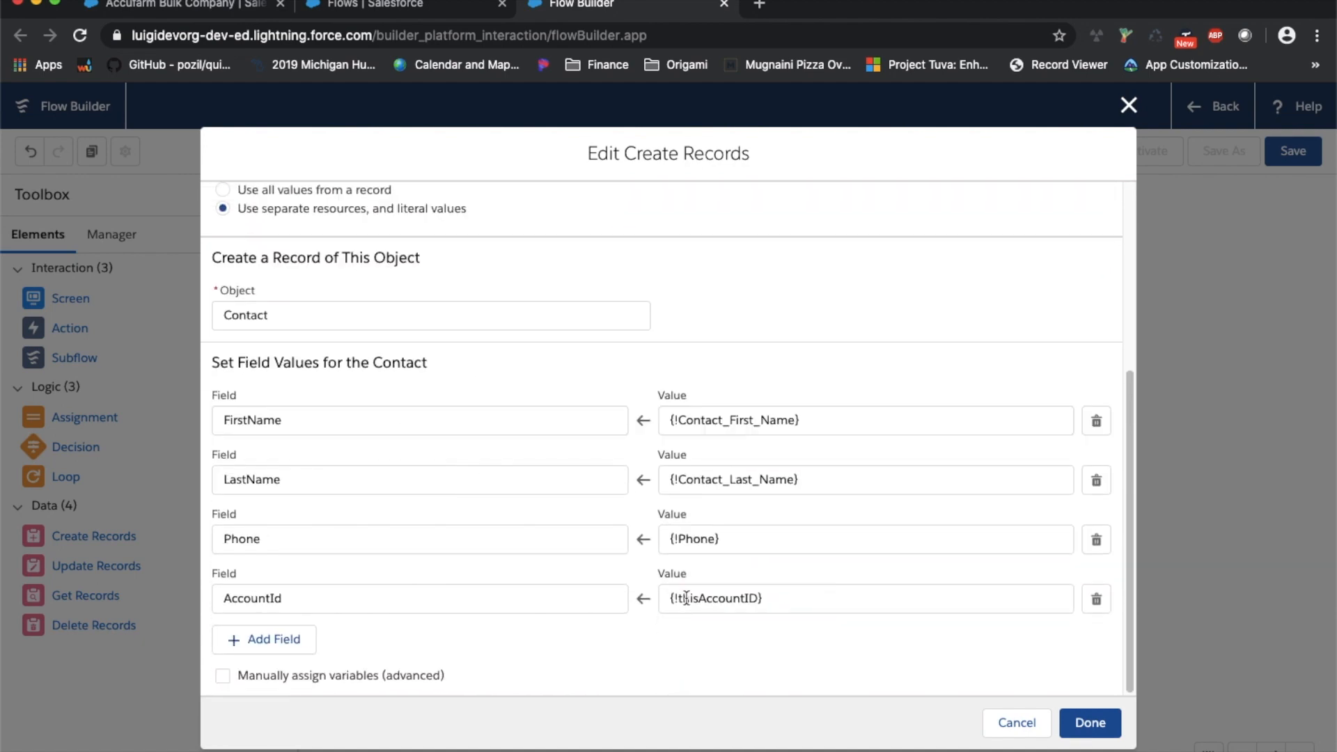
pyautogui.click(1090, 723)
# Connect Create Account to Create Contact and drag a new Screen element onto the canvas
pyautogui.click(967, 250)
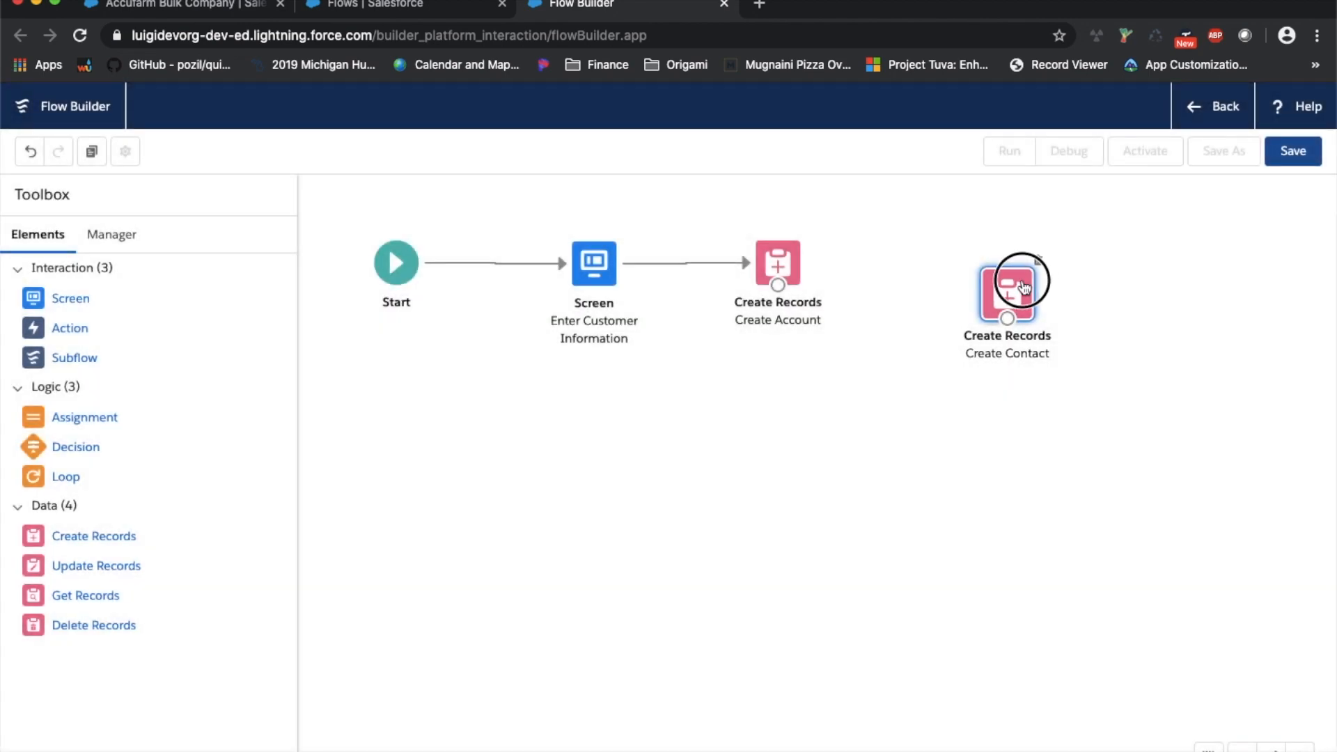
pyautogui.moveTo(778, 285); pyautogui.dragTo(946, 279)
pyautogui.click(768, 270)
pyautogui.moveTo(768, 270); pyautogui.dragTo(768, 273)
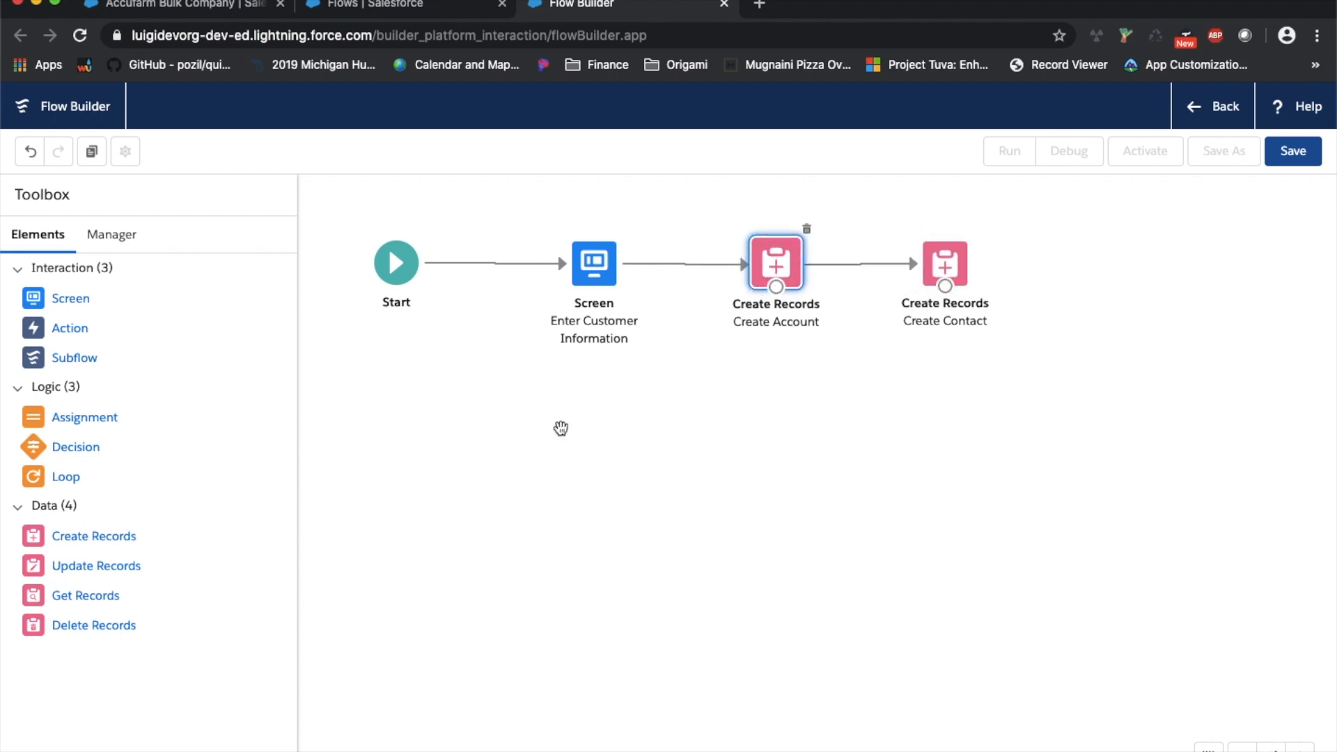
pyautogui.click(38, 302)
pyautogui.moveTo(38, 303); pyautogui.dragTo(1098, 292)
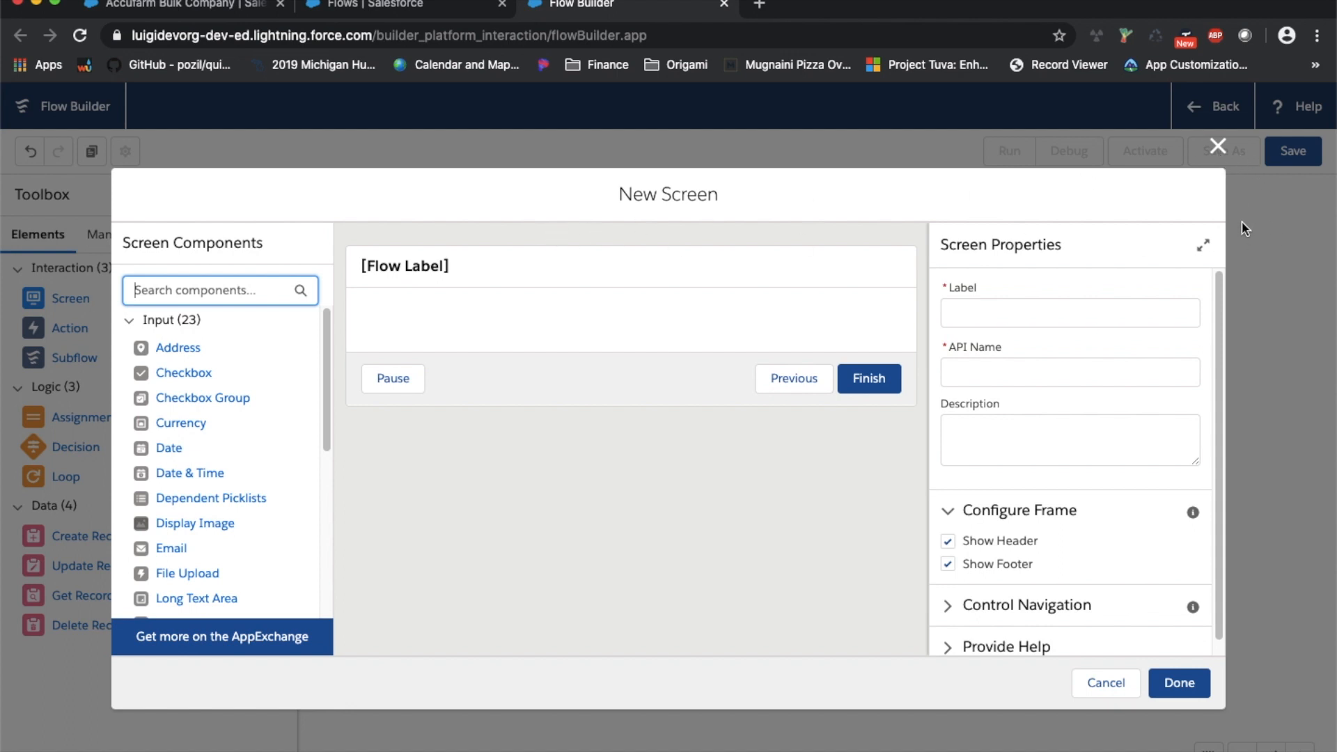
pyautogui.click(1219, 146)
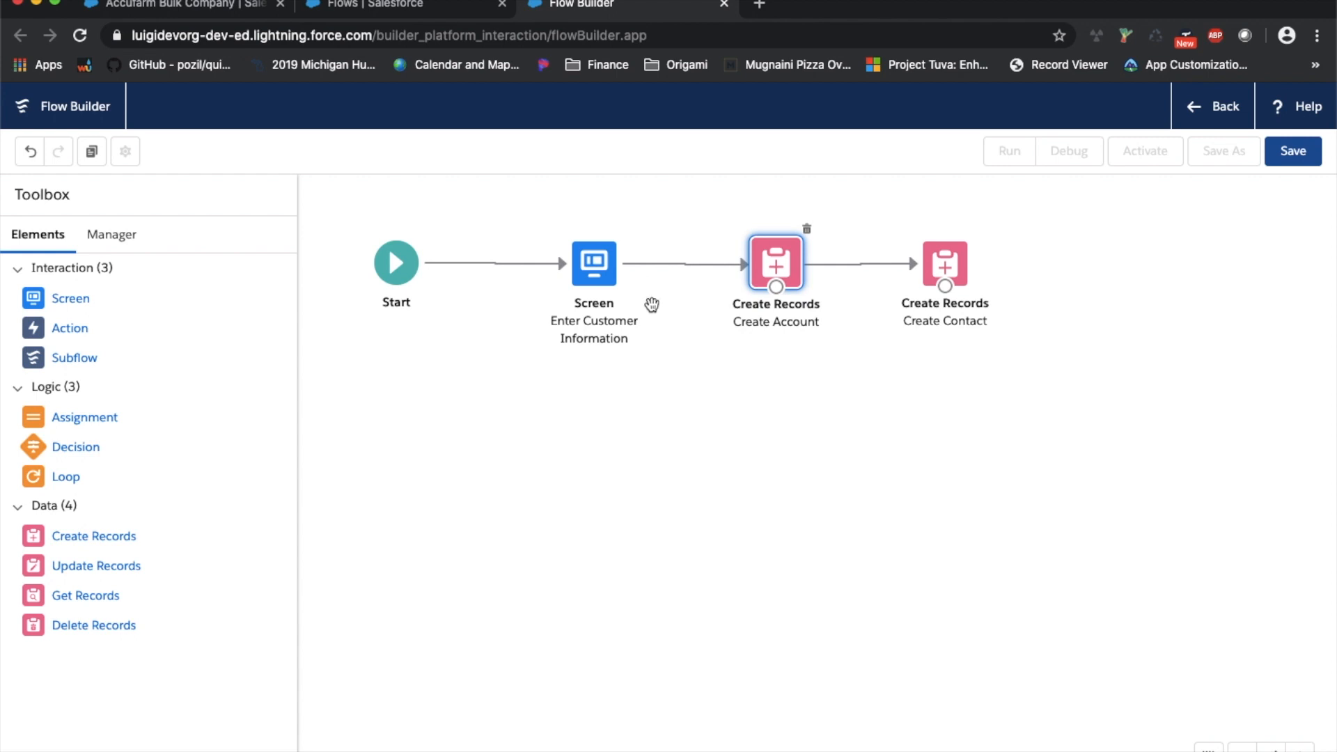
pyautogui.moveTo(32, 301); pyautogui.dragTo(1128, 263)
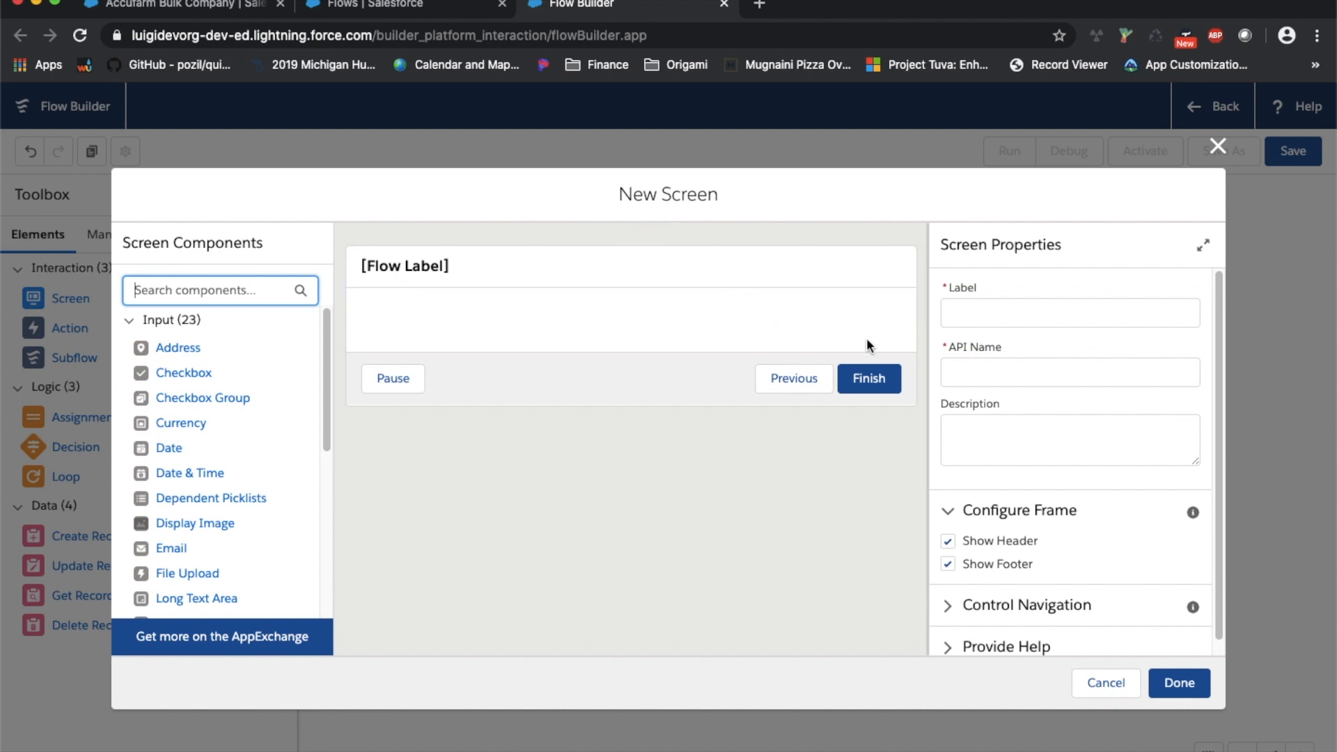
# Label the new screen 'Create Opportunity' and let its API name auto-fill
pyautogui.click(1032, 318)
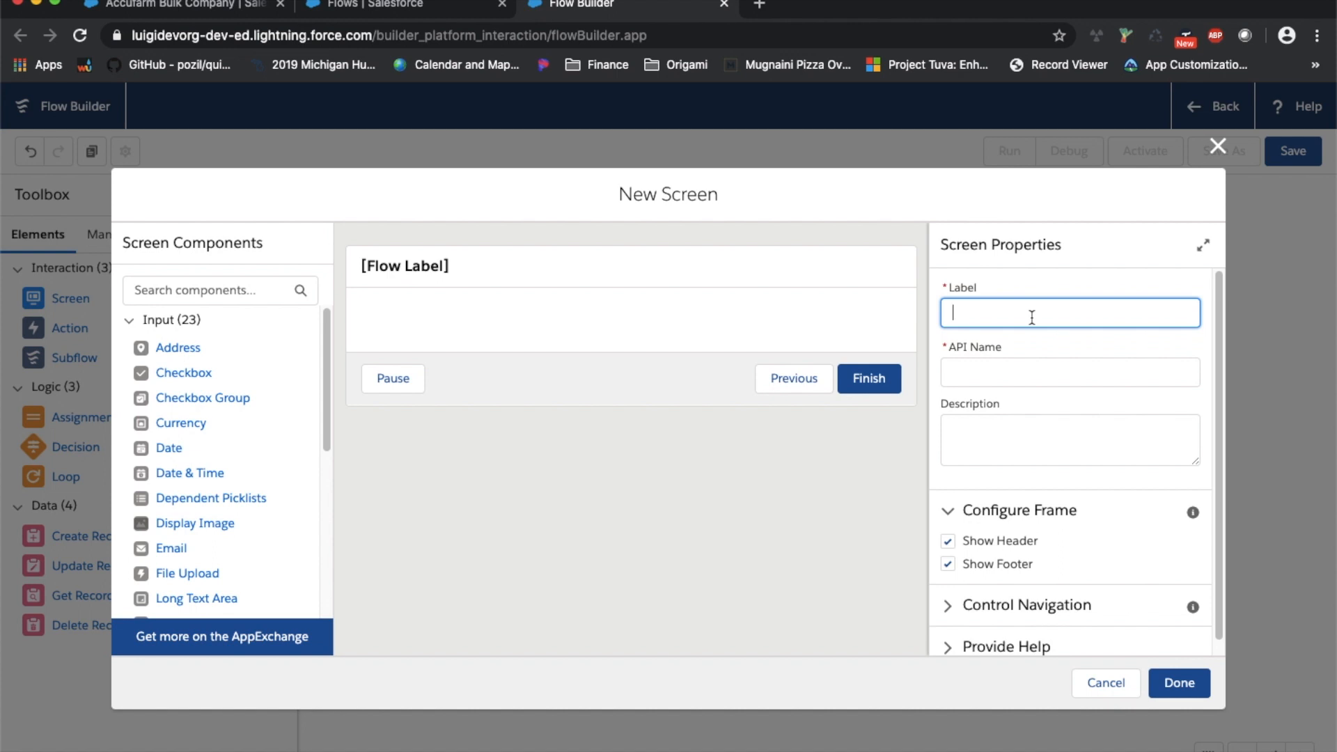
pyautogui.write('Create Opportunity')
pyautogui.press('Tab')
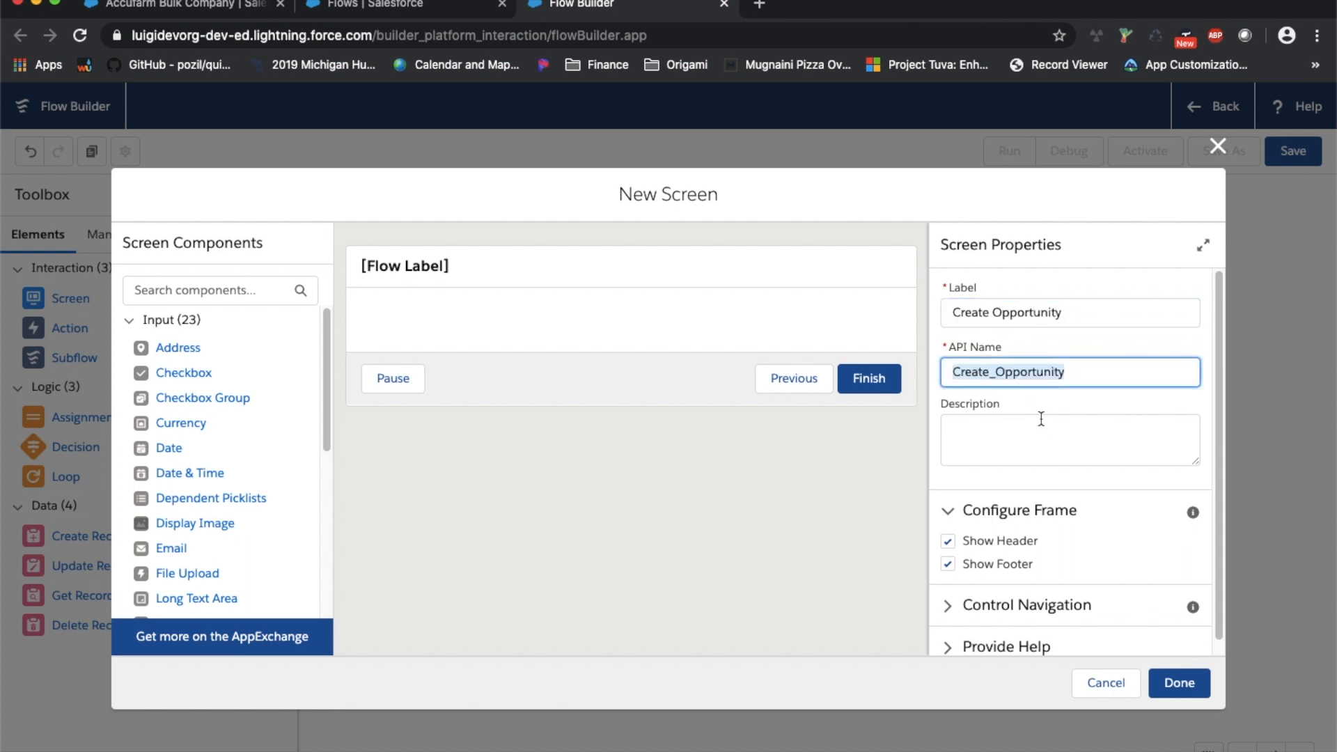
# Add a Text input labelled 'Opportunity Name' (API name Opportunity_Name)
pyautogui.scroll(-5, 241, 404)
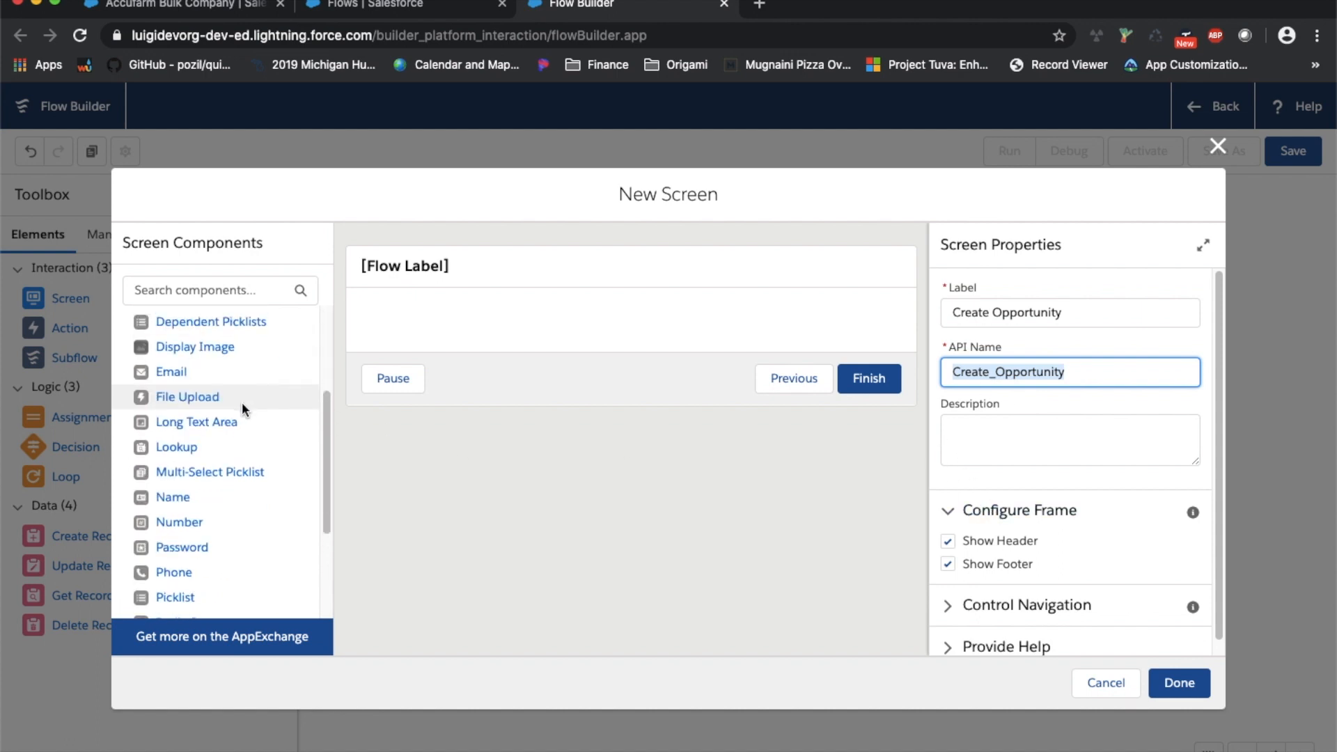
pyautogui.moveTo(167, 501); pyautogui.dragTo(493, 330)
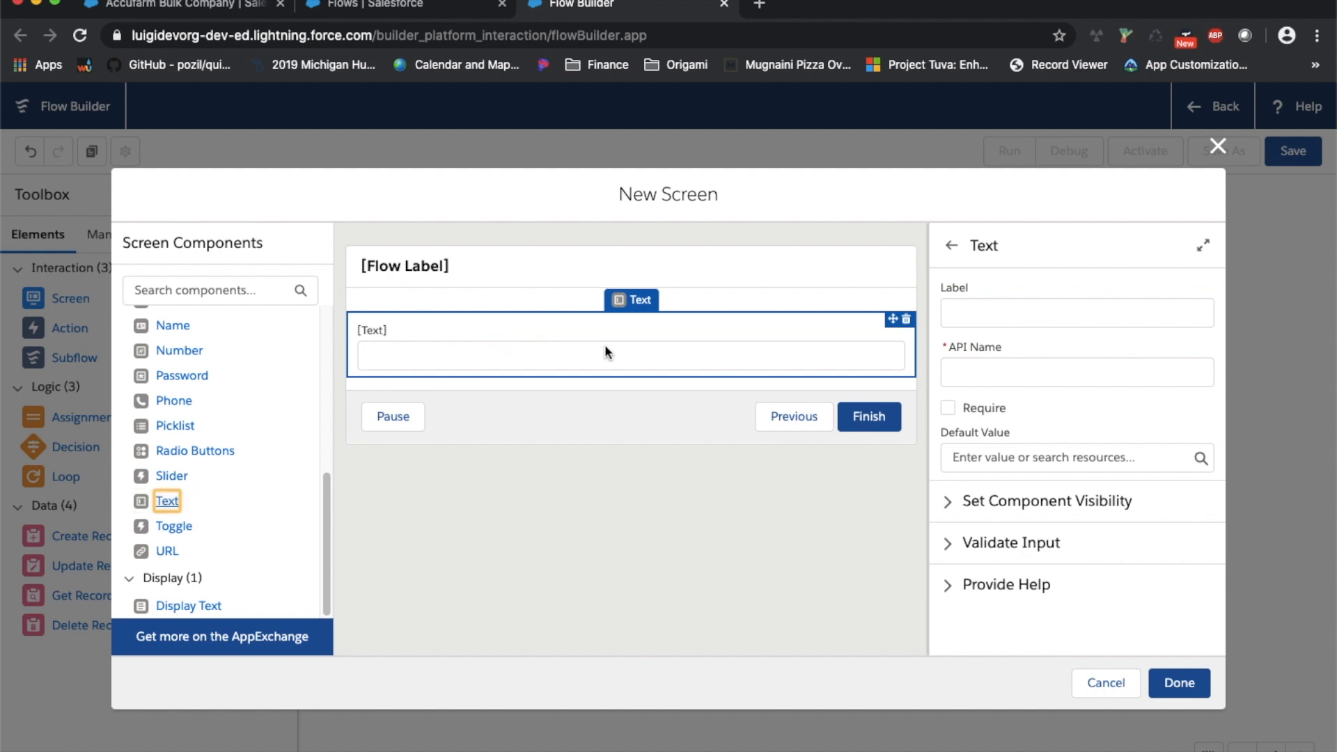
pyautogui.click(1031, 317)
pyautogui.write('Op')
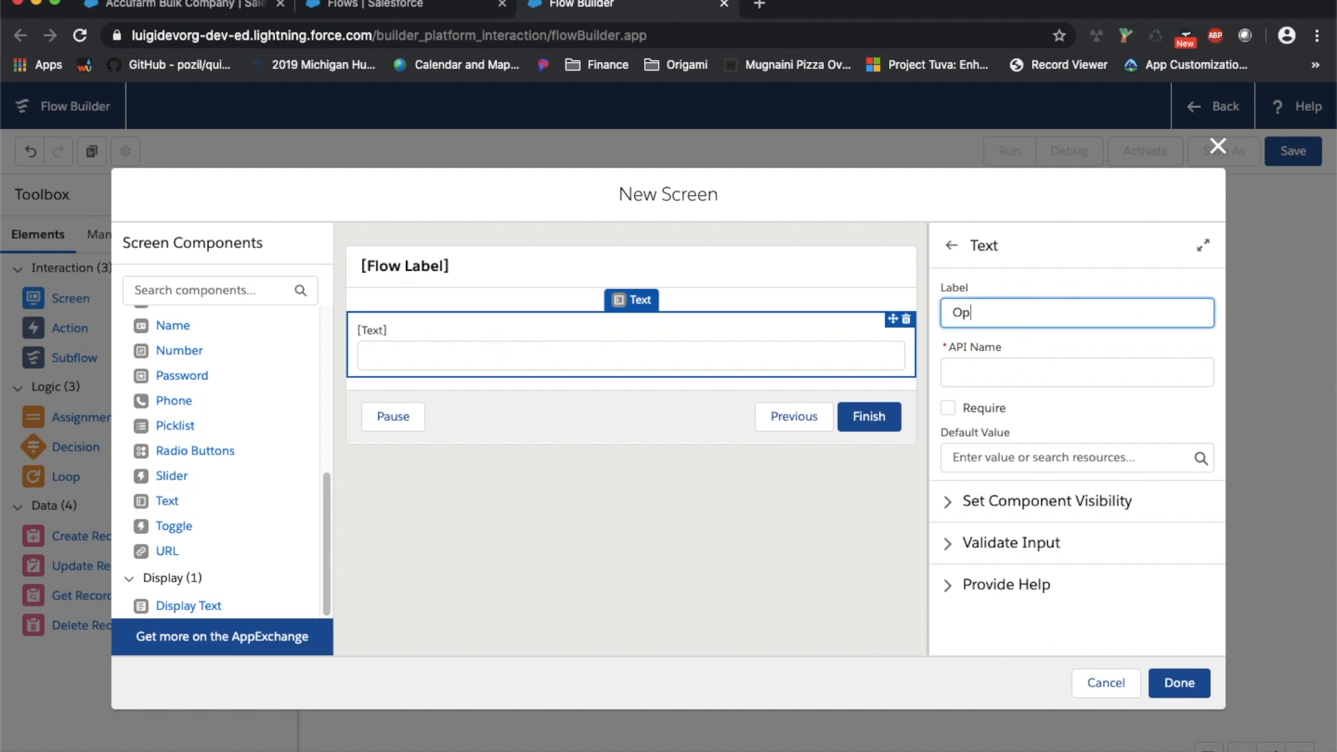
pyautogui.write('portunity Name')
pyautogui.press('Tab')
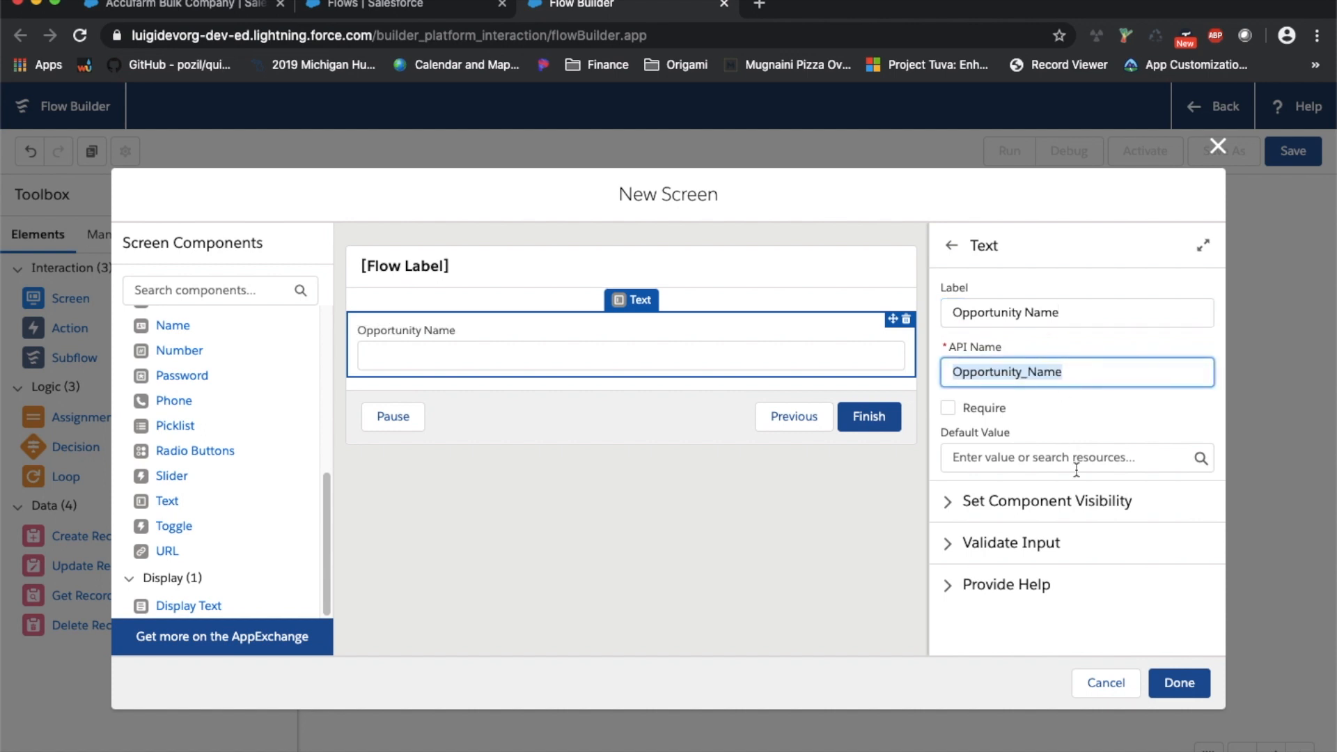
# Make Opportunity Name required with default value {!Customer_Name}
pyautogui.click(984, 421)
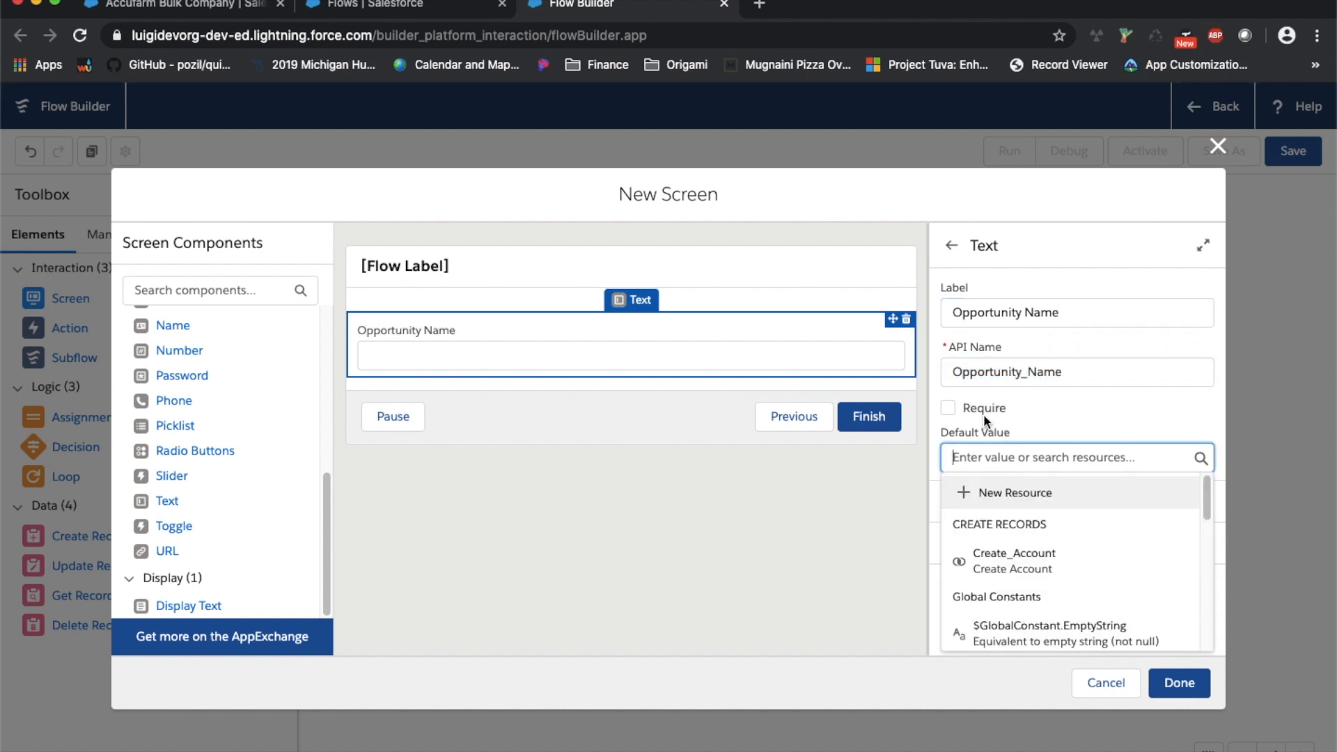
pyautogui.click(1059, 399)
pyautogui.click(981, 407)
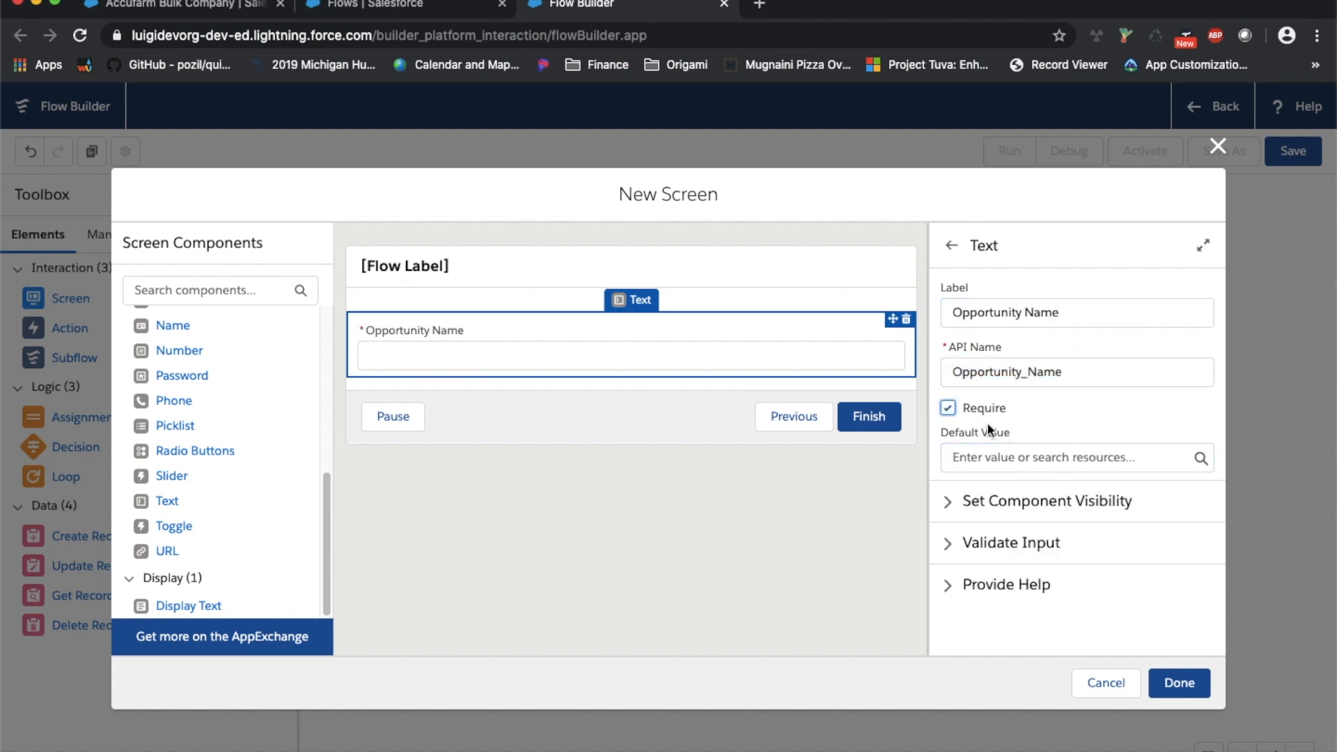
pyautogui.click(1000, 453)
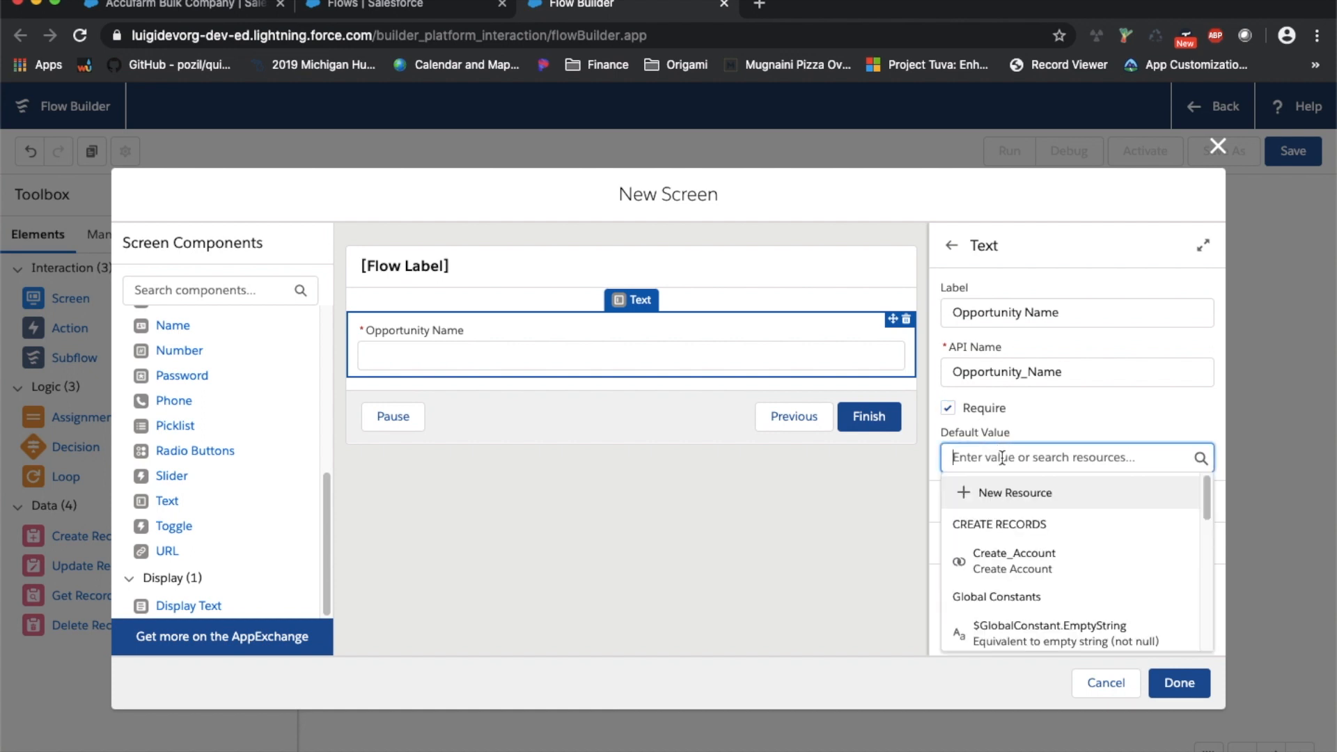
pyautogui.scroll(-5, 1011, 507)
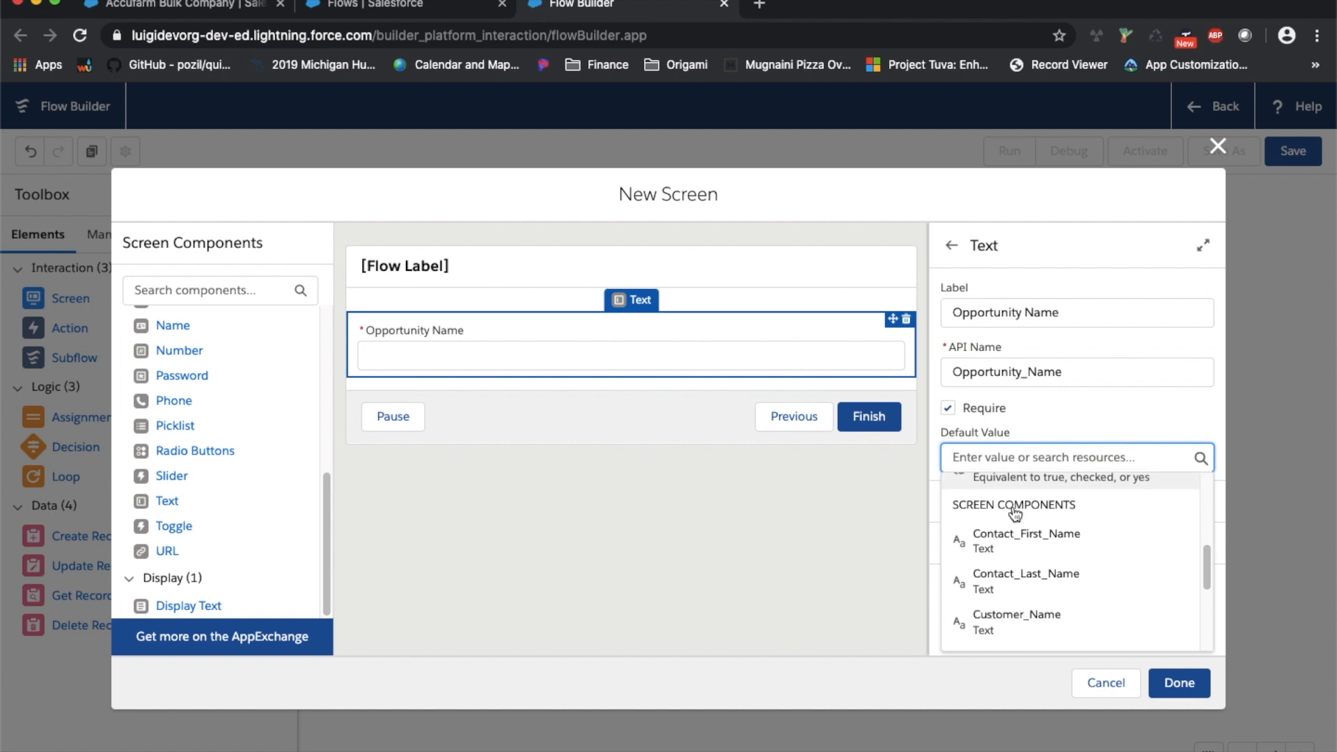
pyautogui.click(1060, 627)
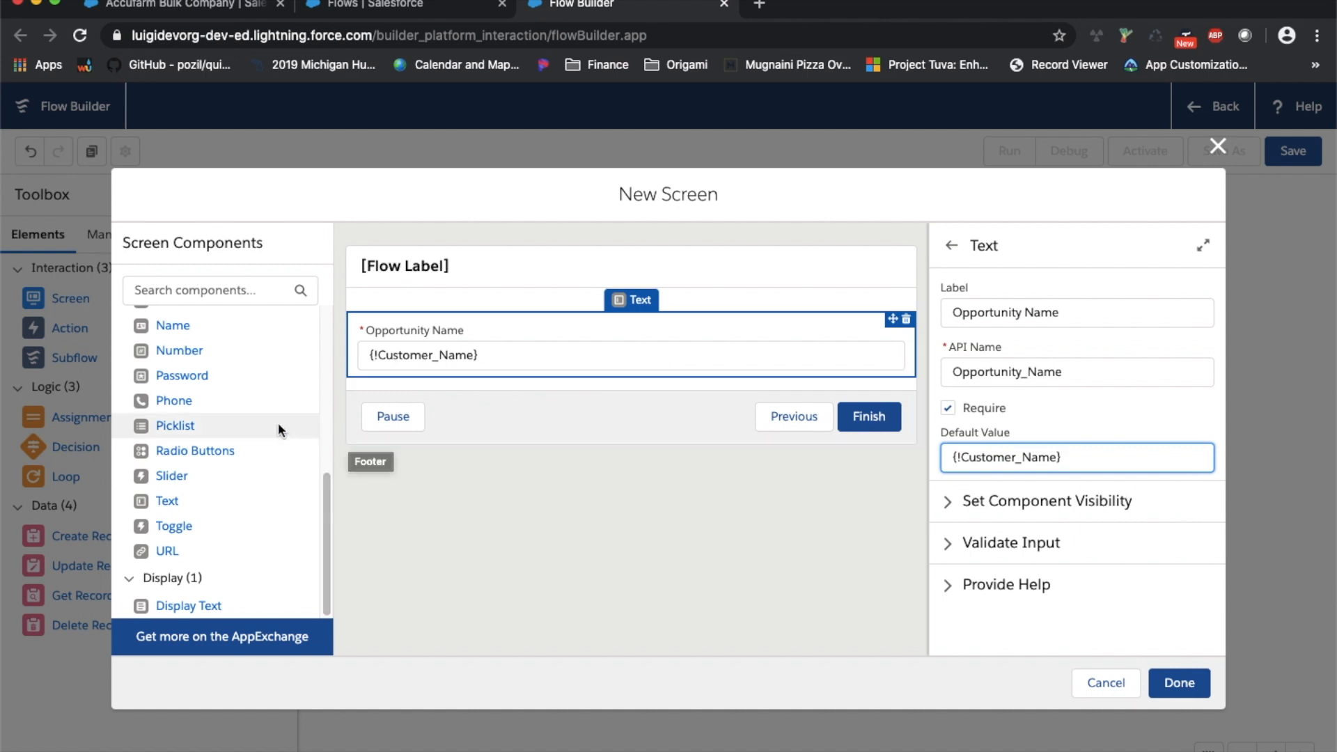
pyautogui.scroll(3, 322, 568)
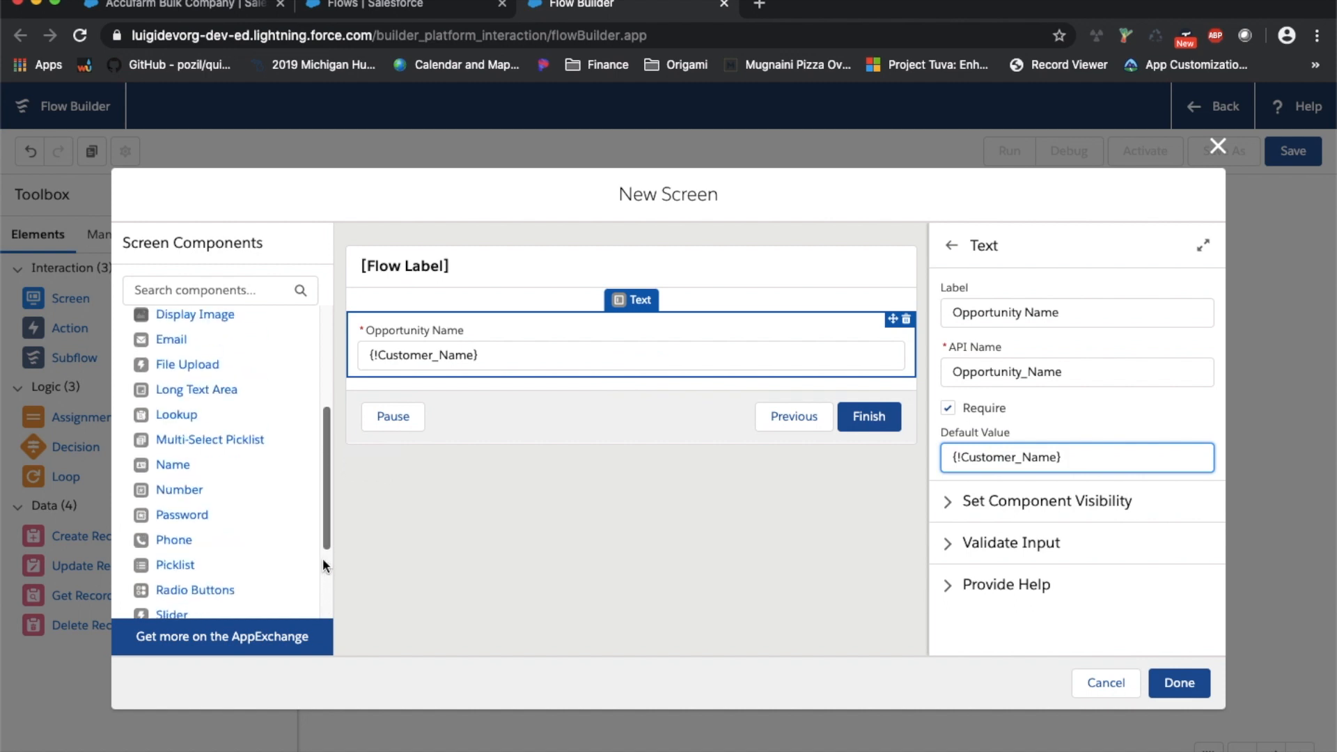
pyautogui.scroll(4, 323, 563)
pyautogui.scroll(1, 320, 549)
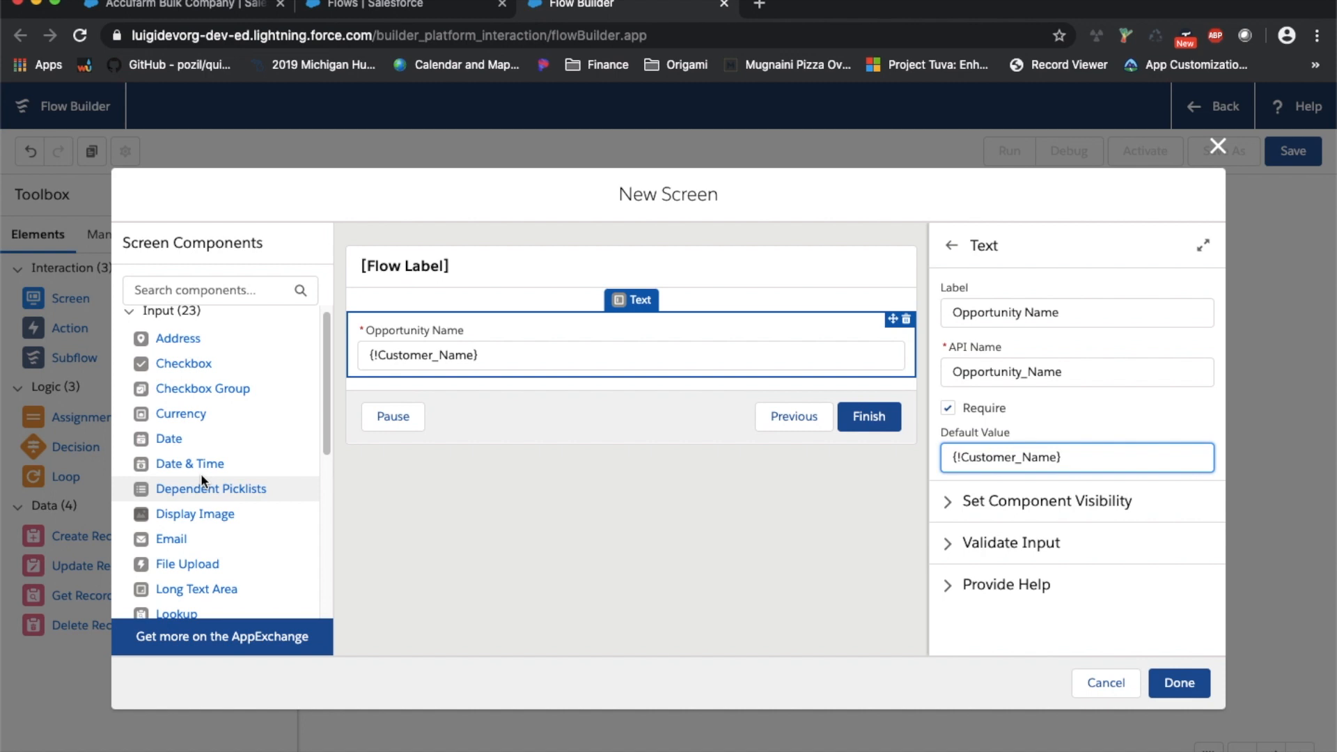
# Add a Date & Time input 'Close Date' defaulting to {!$Flow.CurrentDateTime}
pyautogui.moveTo(176, 475); pyautogui.dragTo(468, 379)
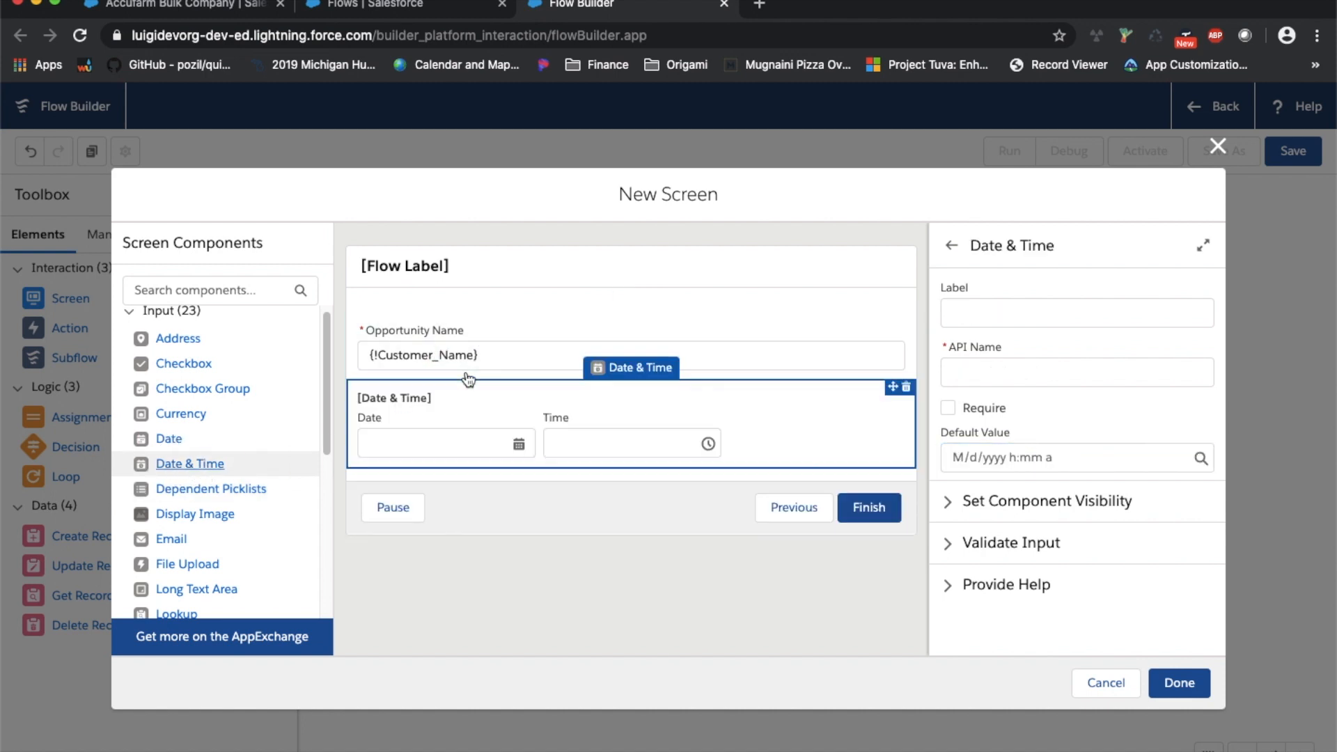
pyautogui.click(949, 311)
pyautogui.write('Close Dat')
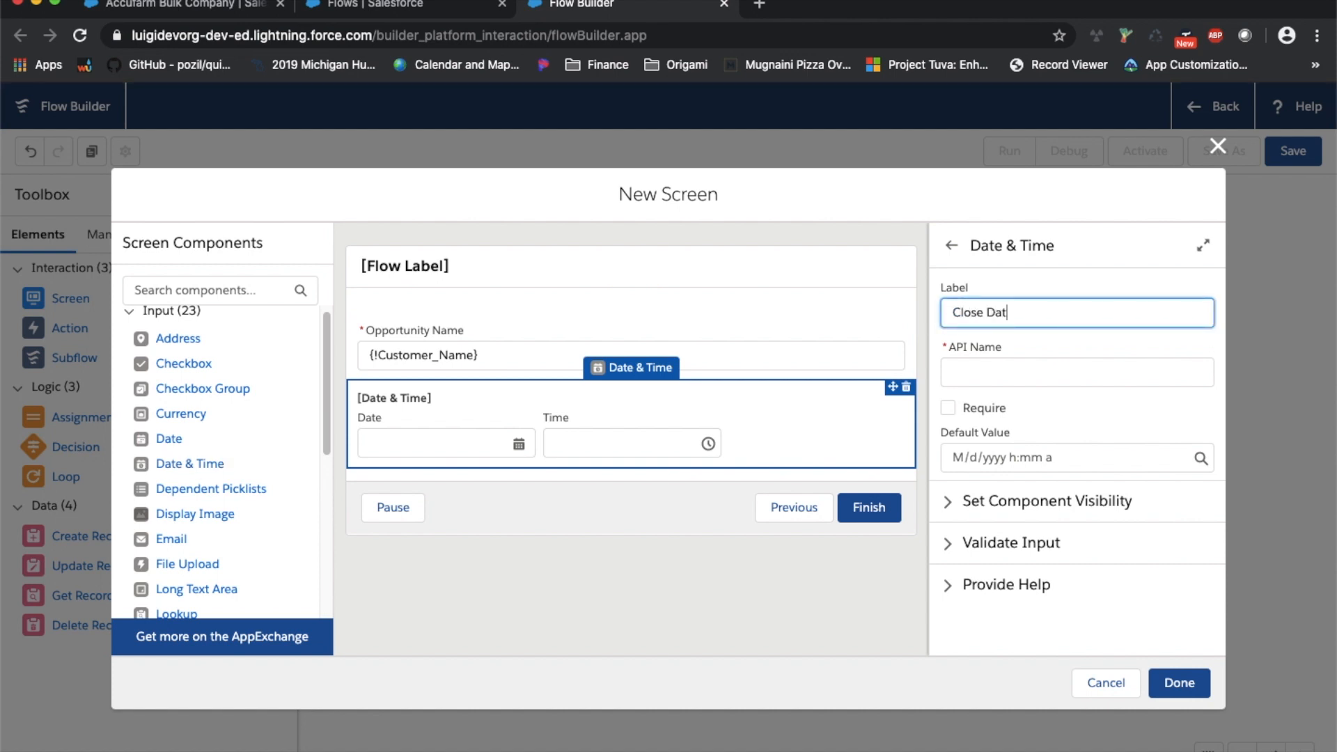
pyautogui.write('e')
pyautogui.press('Tab')
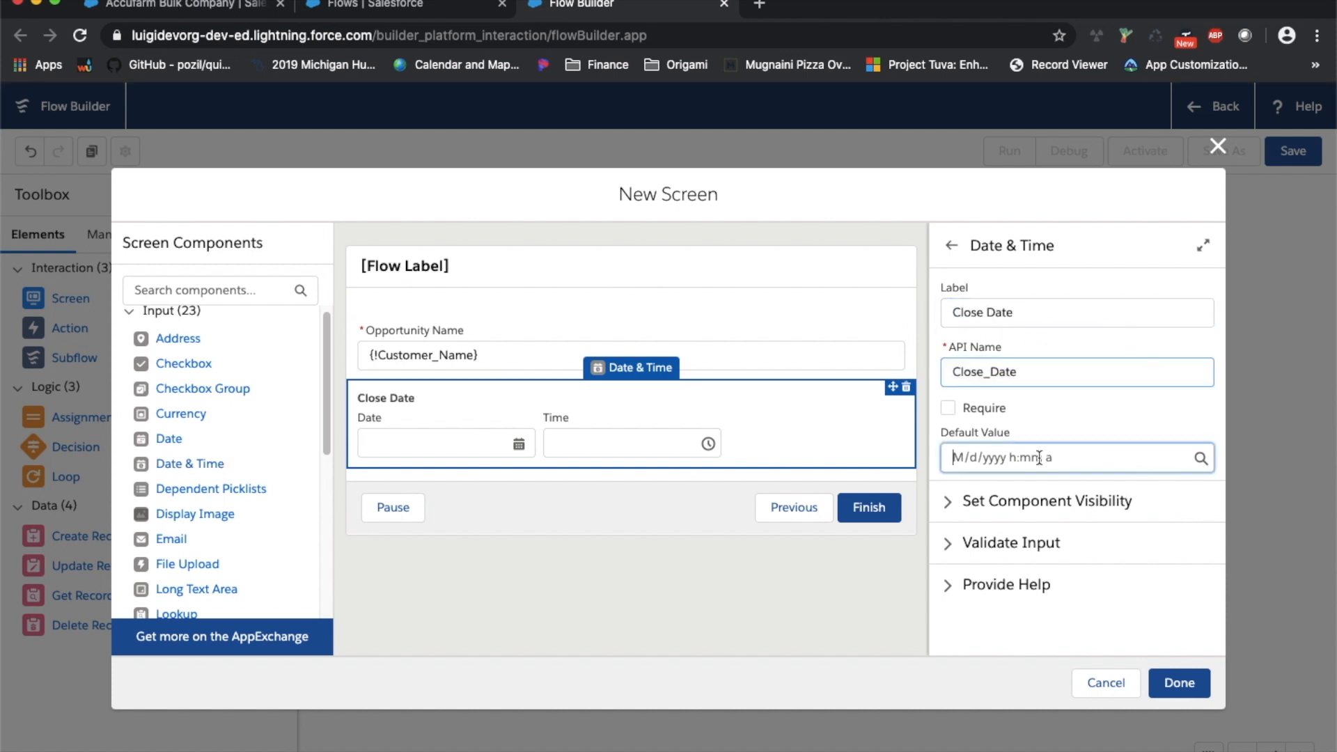
pyautogui.click(1039, 458)
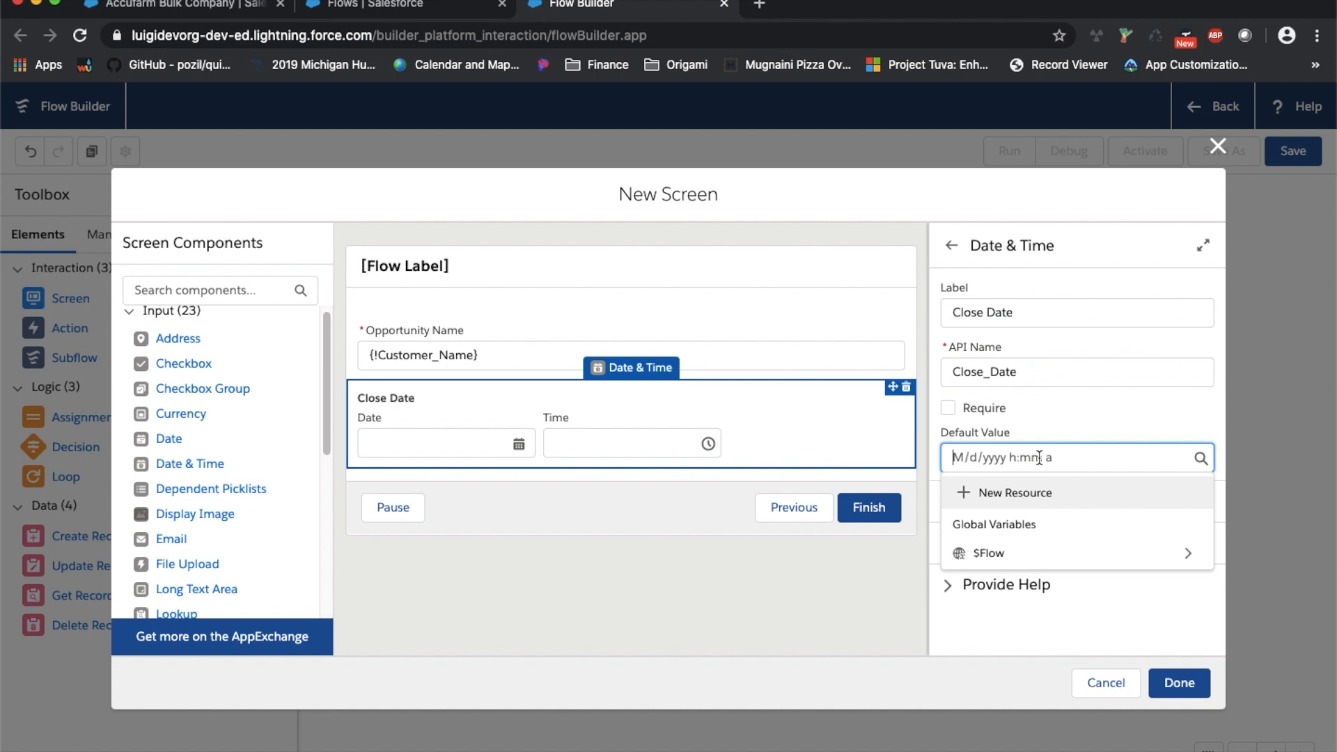
pyautogui.click(1081, 553)
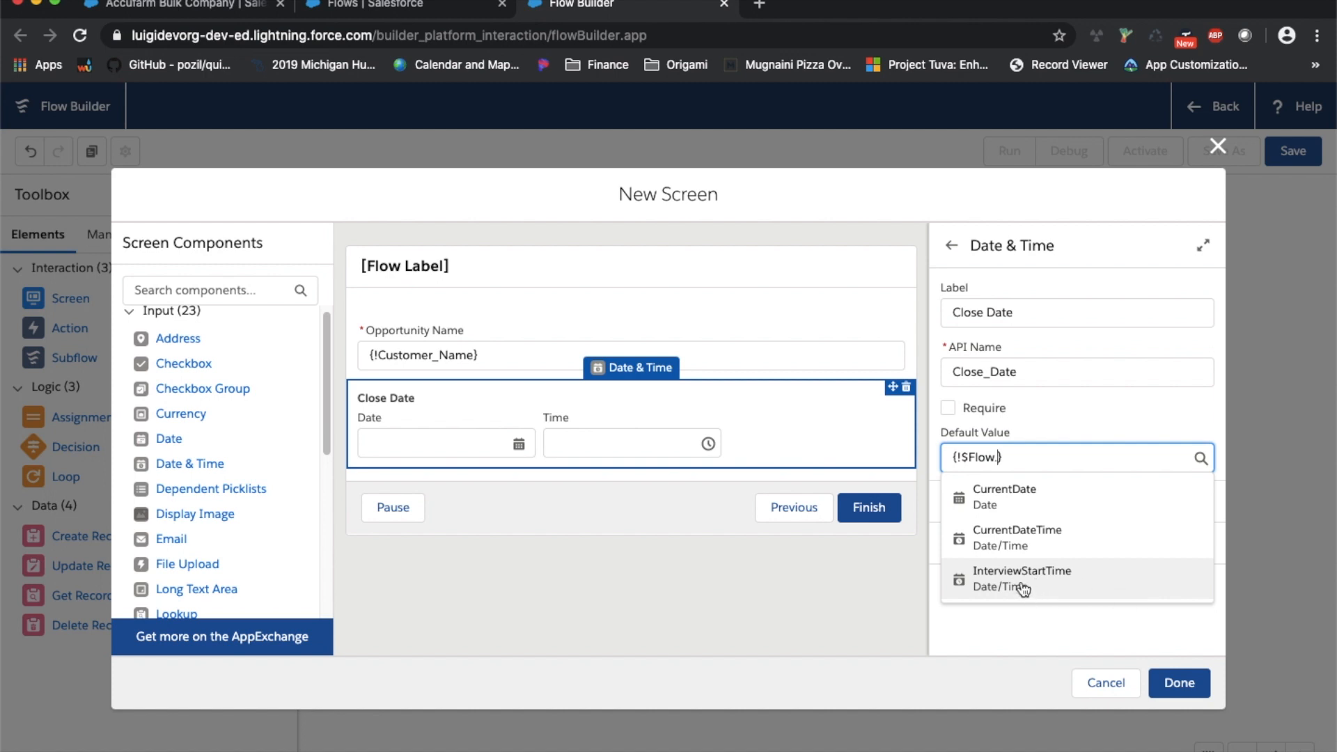
pyautogui.click(1010, 546)
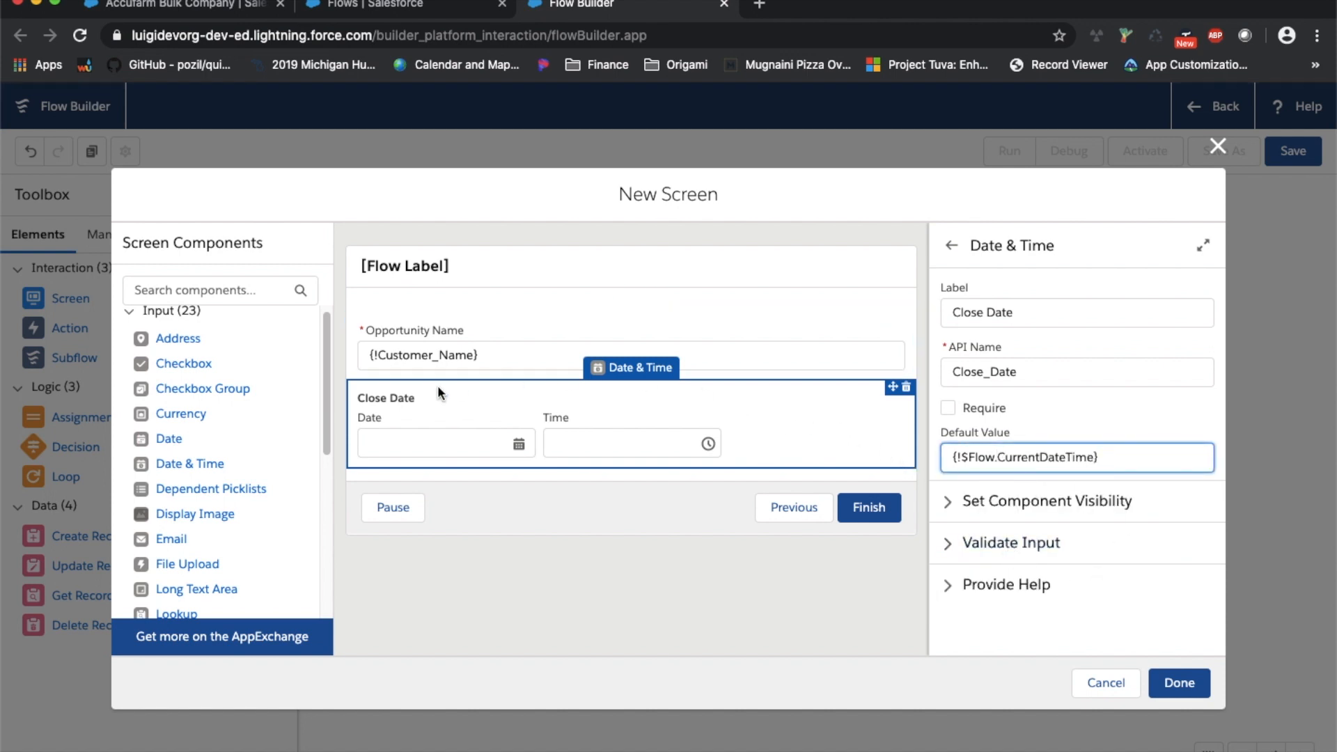
pyautogui.scroll(-5, 287, 463)
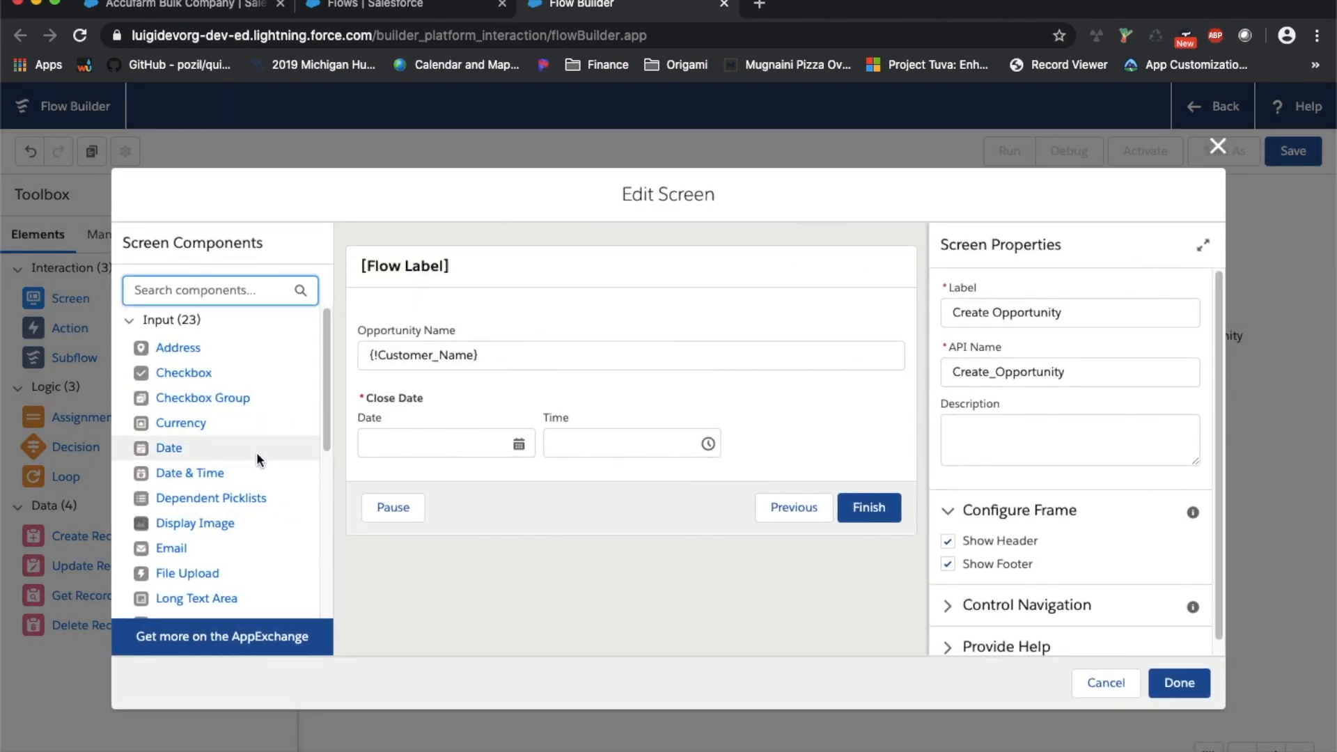
pyautogui.scroll(-5, 252, 455)
pyautogui.scroll(-5, 190, 536)
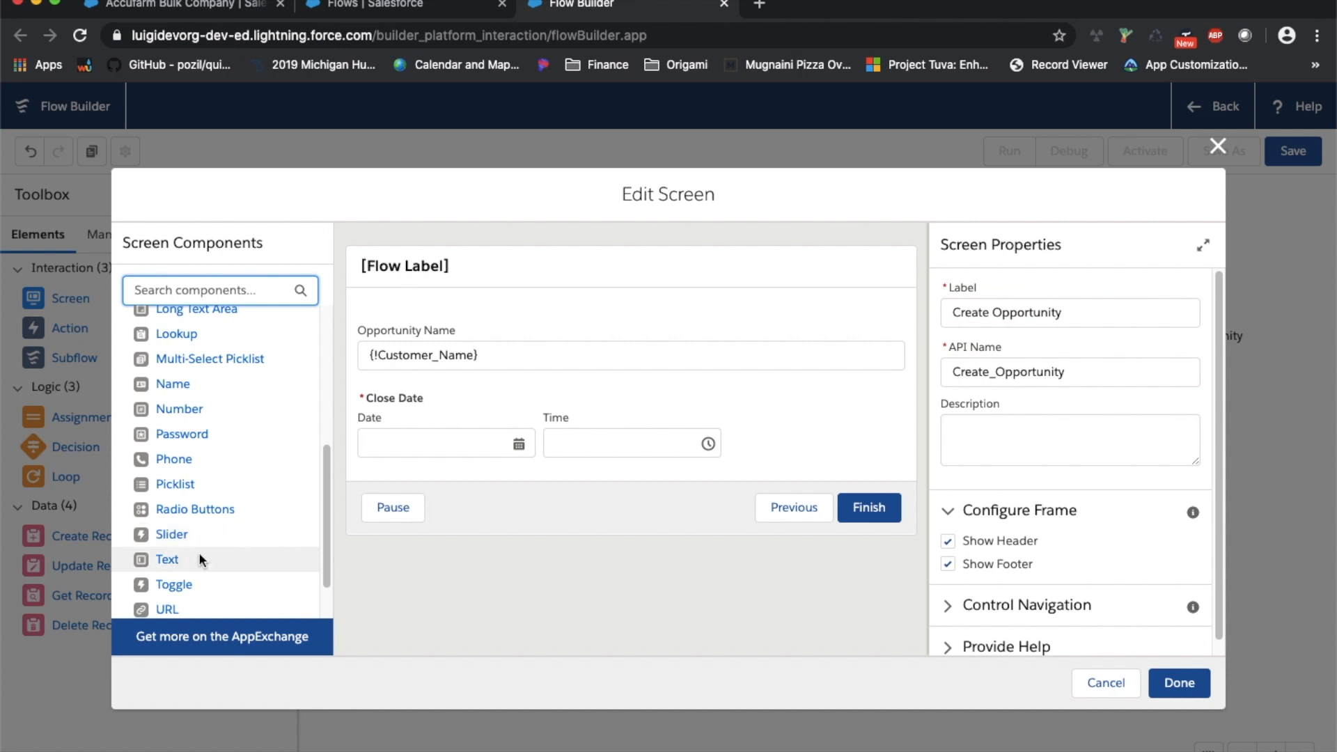
# Insert a Text picklist labelled 'Opportunity Stage' between Opportunity Name and Close Date
pyautogui.moveTo(203, 475); pyautogui.dragTo(533, 388)
pyautogui.click(1024, 315)
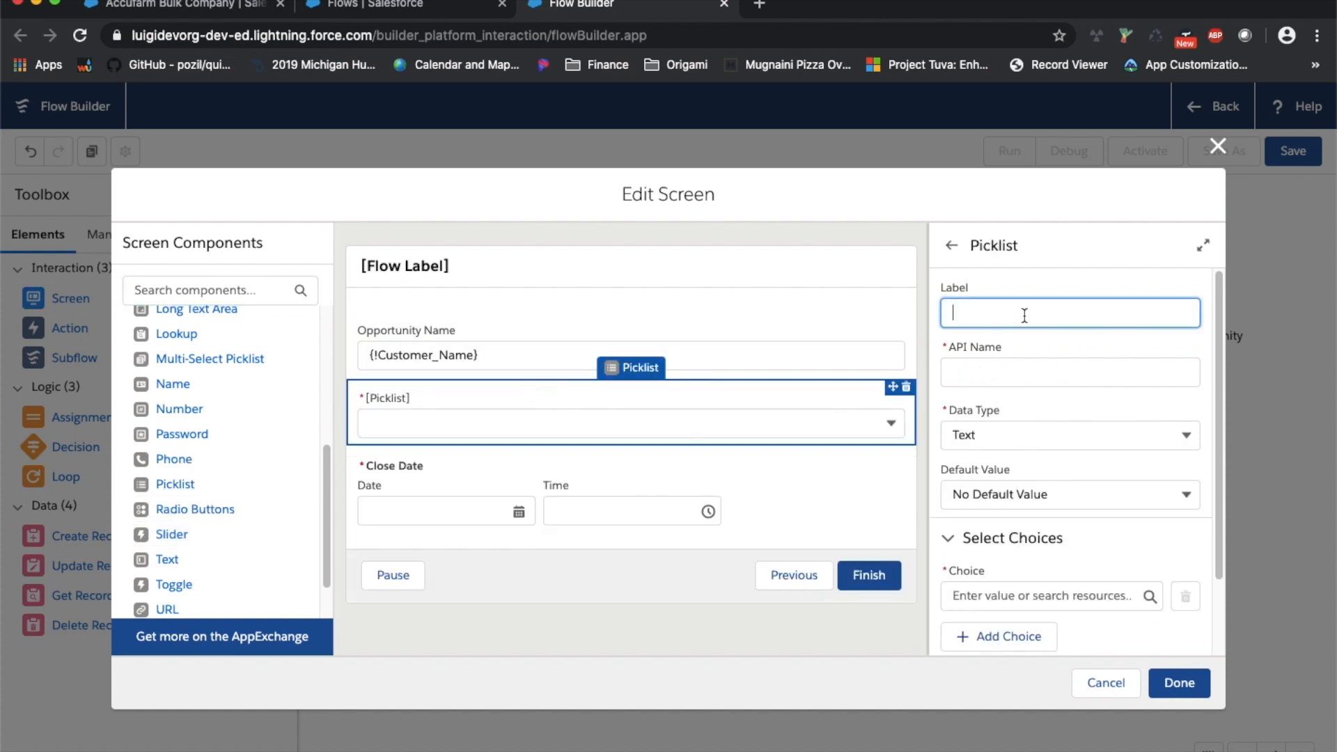
pyautogui.write('Opportunity Stage')
pyautogui.press('Tab')
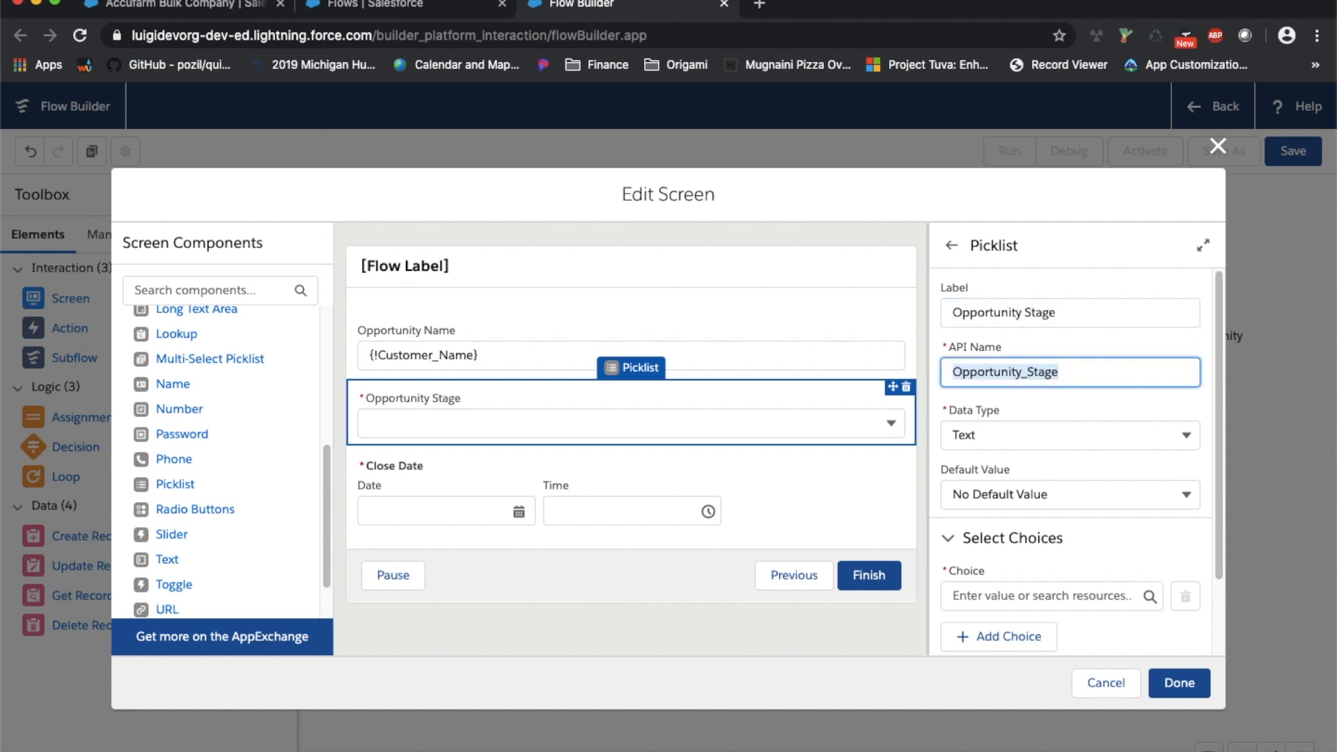
pyautogui.click(1175, 439)
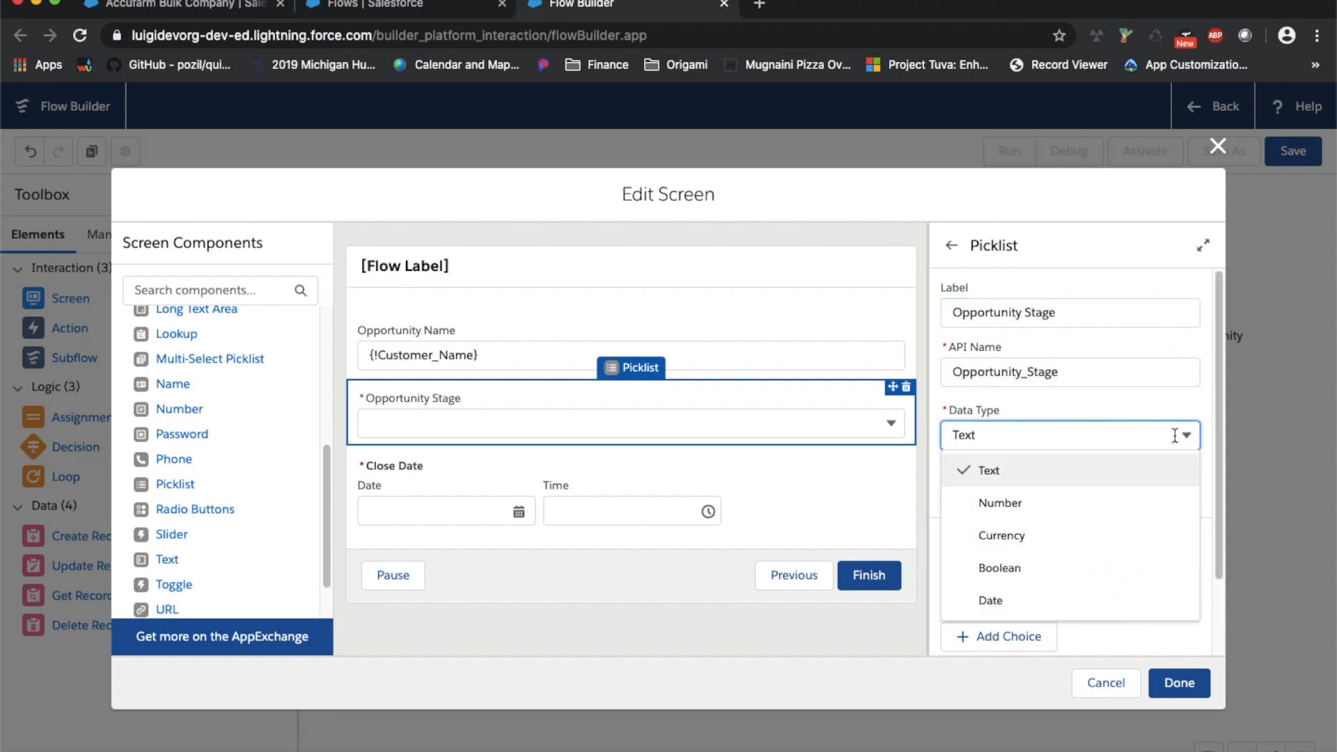
pyautogui.click(1123, 460)
pyautogui.scroll(-1, 1114, 482)
# Create a Picklist Choice Set named OpportunityStageName, described 'let user choose opportunity'
pyautogui.click(1070, 561)
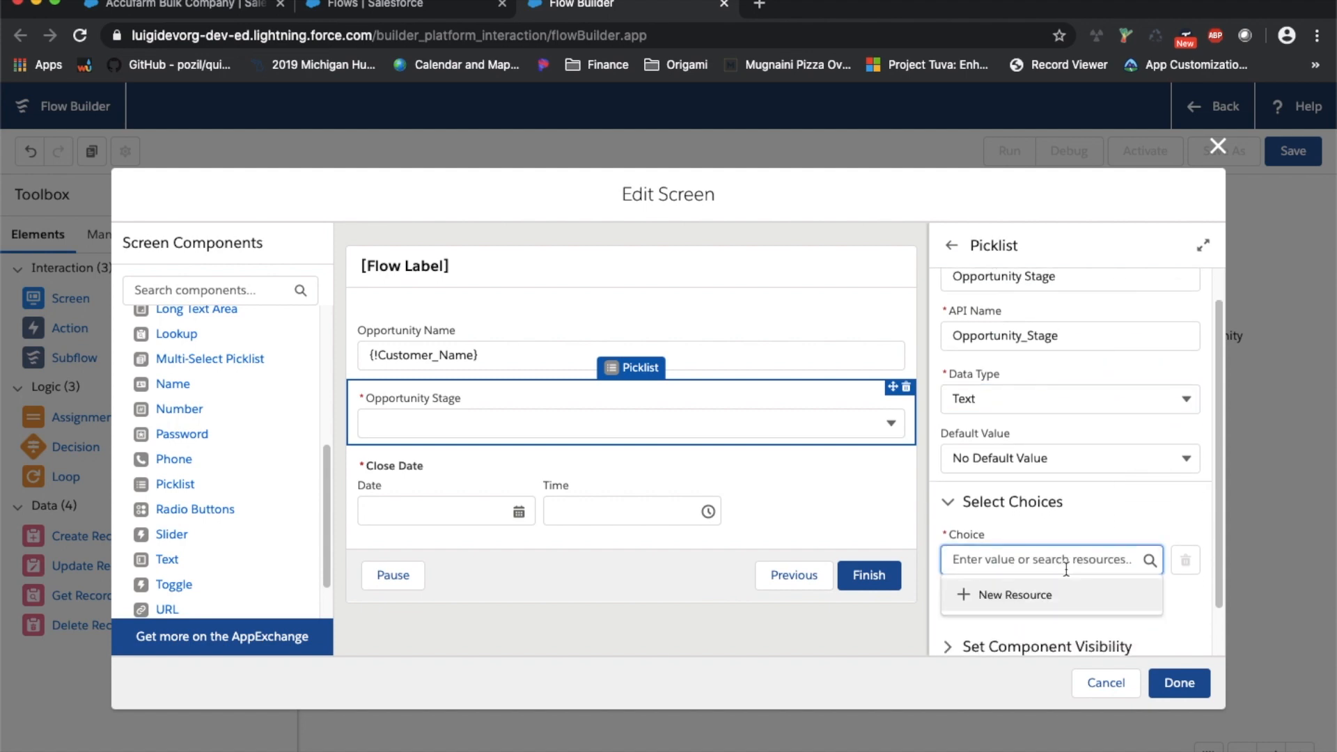
pyautogui.click(1041, 594)
pyautogui.click(663, 380)
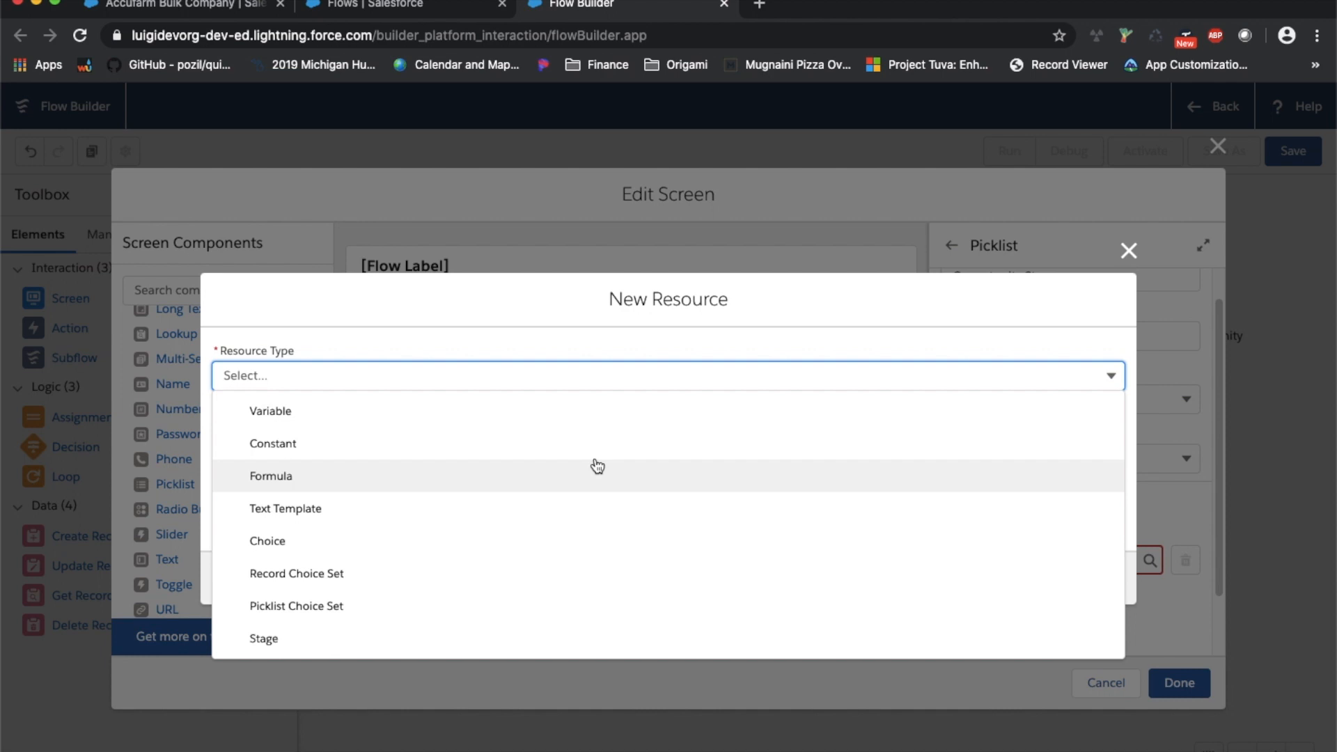
pyautogui.click(417, 611)
pyautogui.click(334, 426)
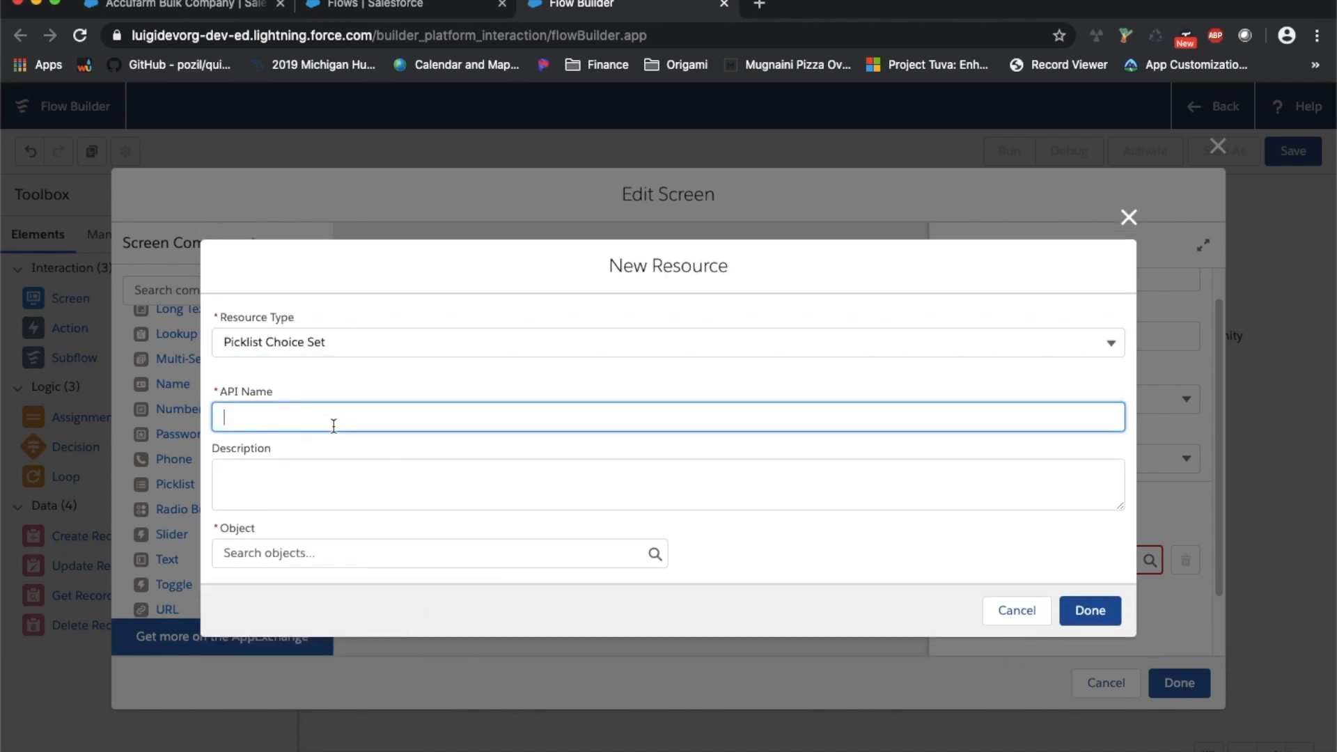
pyautogui.write('Opportunity')
pyautogui.write('Stage Name')
pyautogui.click(286, 557)
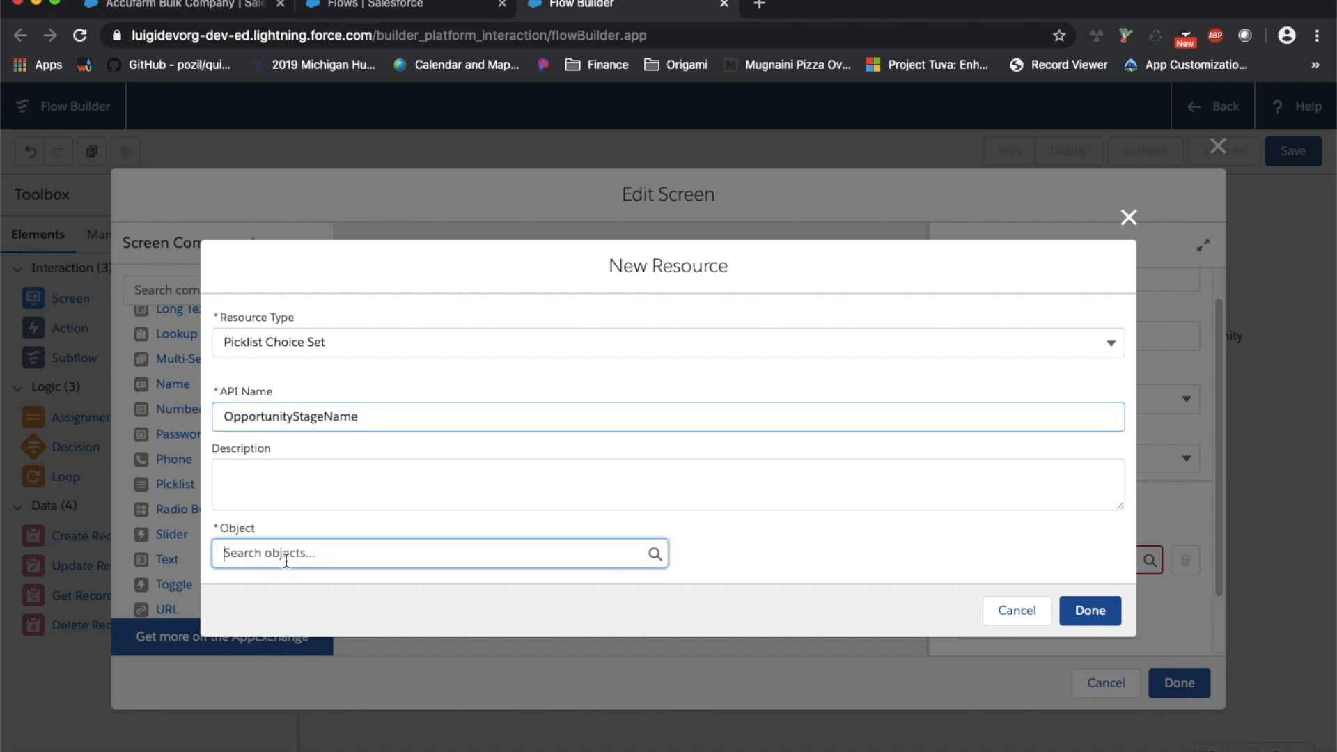
pyautogui.click(350, 480)
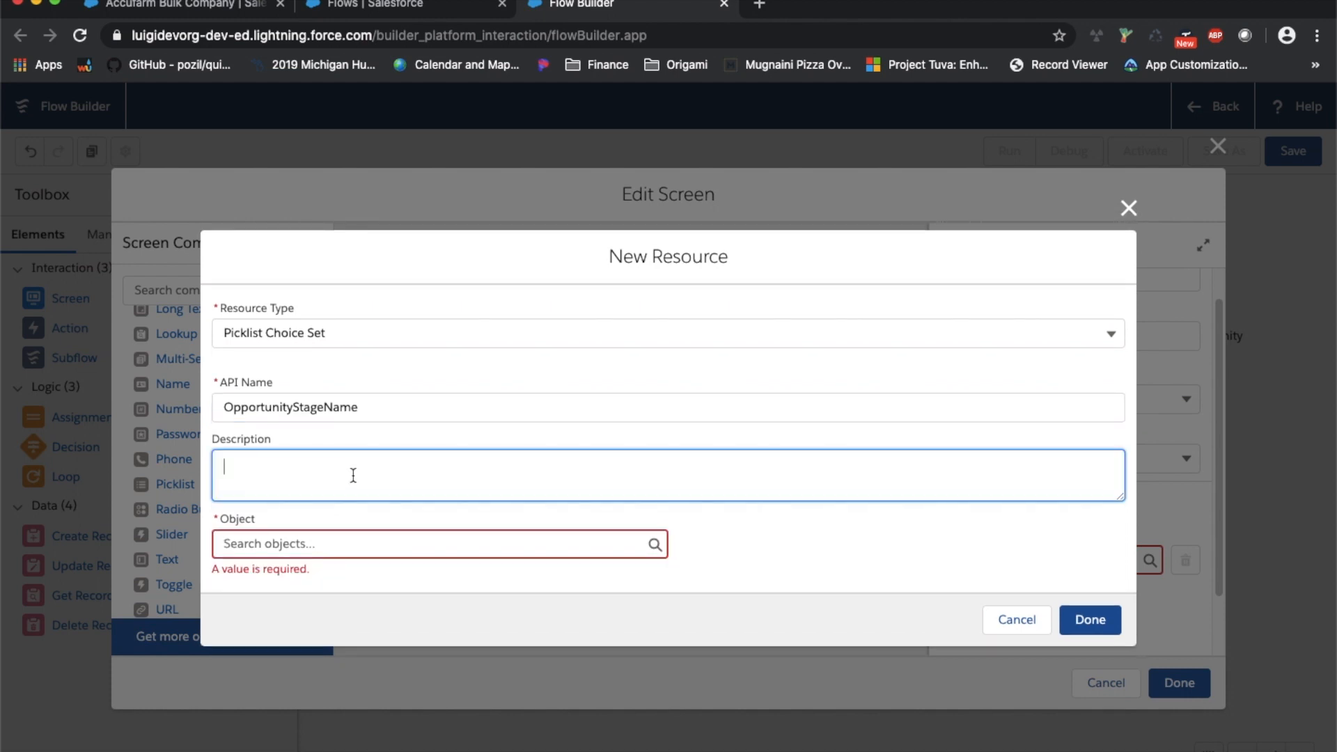
pyautogui.write('let user choose opportunity stage from picklist')
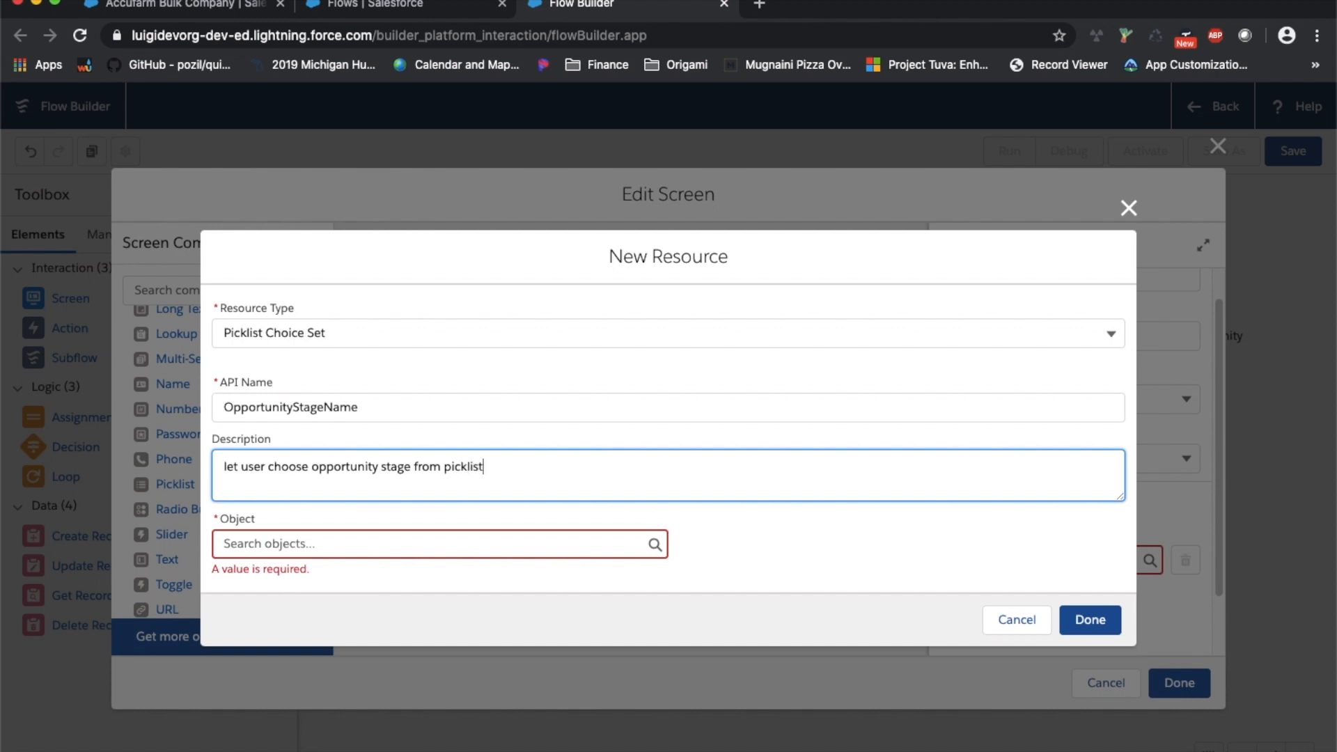
# Source it from the Opportunity StageName picklist field, sorted ascending, and save it
pyautogui.click(323, 546)
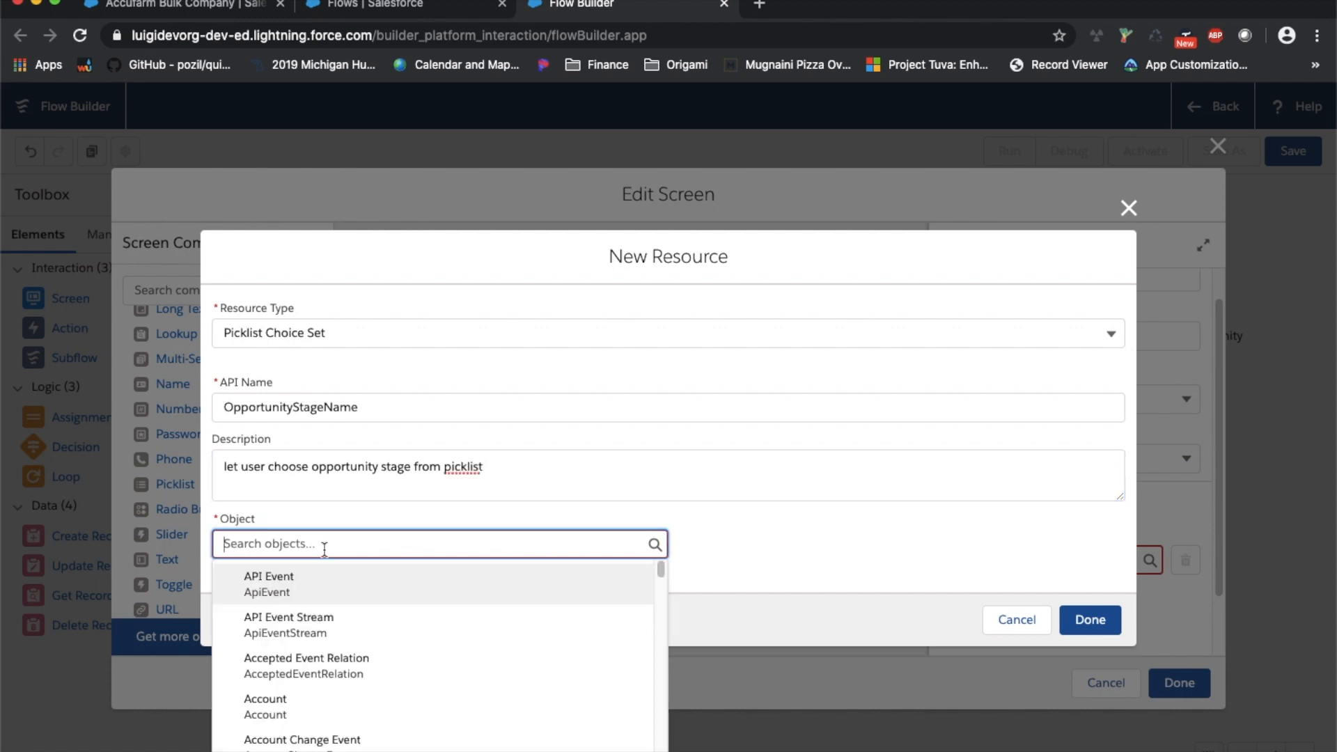
pyautogui.write('Oppor')
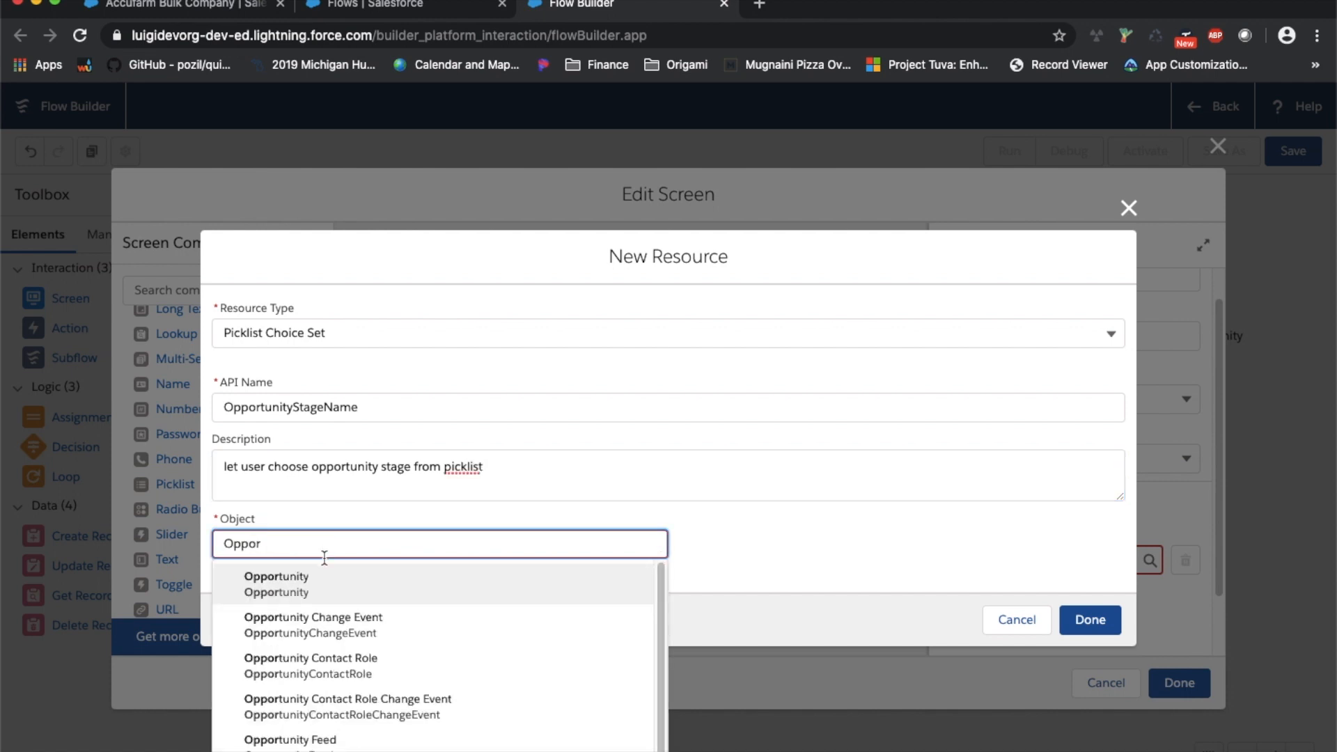
pyautogui.click(311, 592)
pyautogui.click(314, 561)
pyautogui.click(311, 589)
pyautogui.click(306, 612)
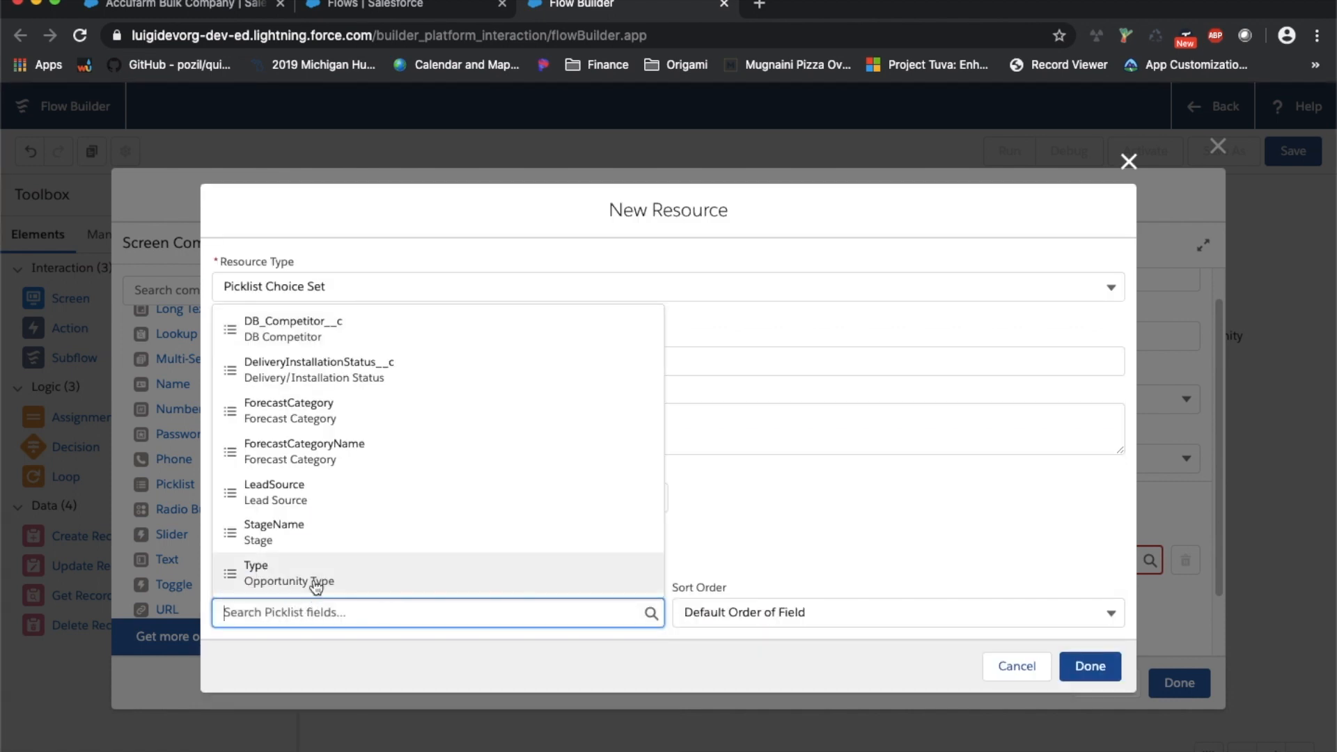
pyautogui.click(315, 536)
pyautogui.click(753, 620)
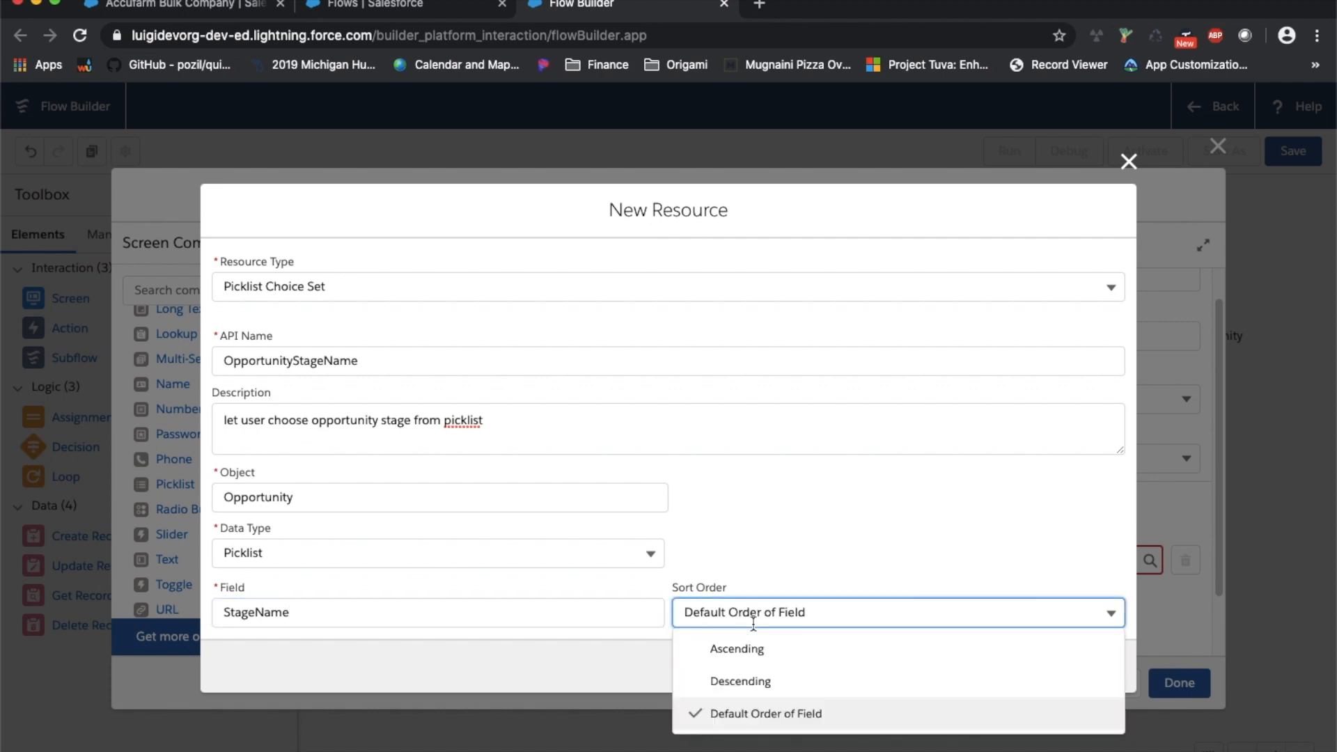
pyautogui.click(800, 662)
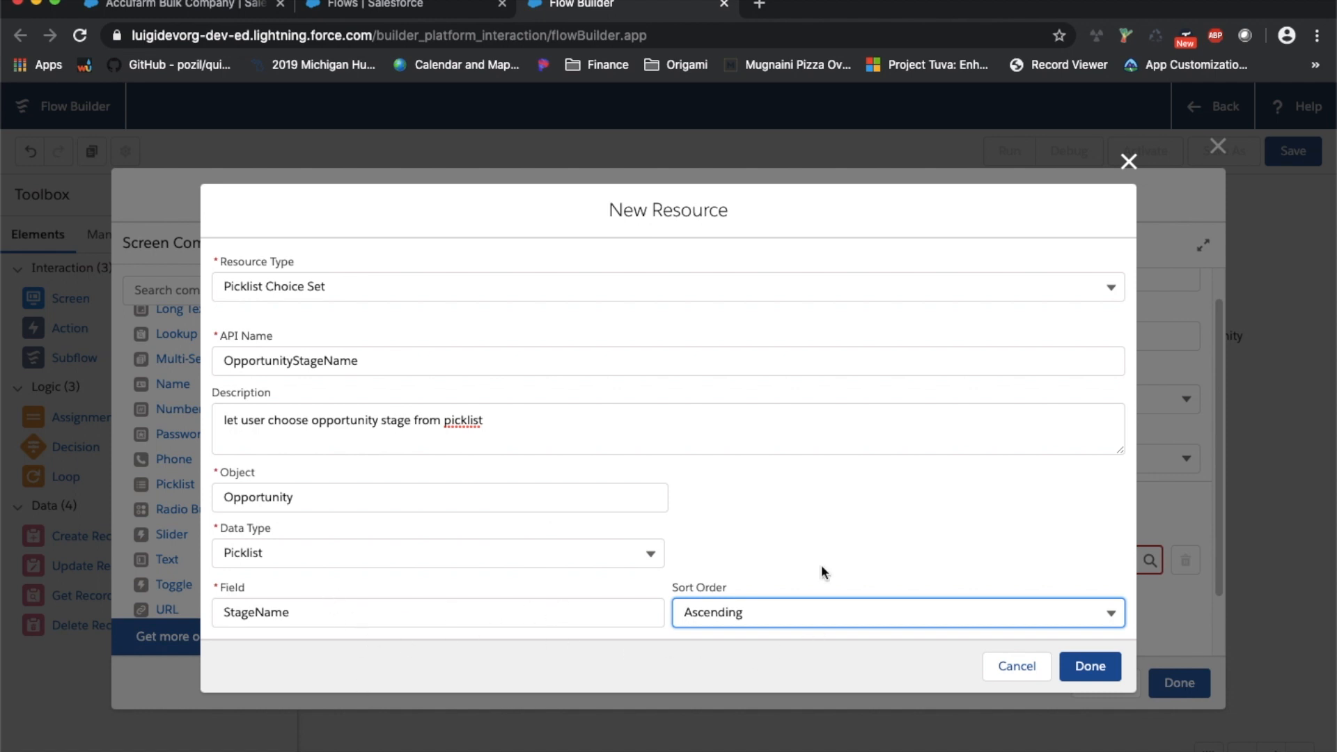
pyautogui.click(1084, 668)
pyautogui.scroll(-2, 1115, 561)
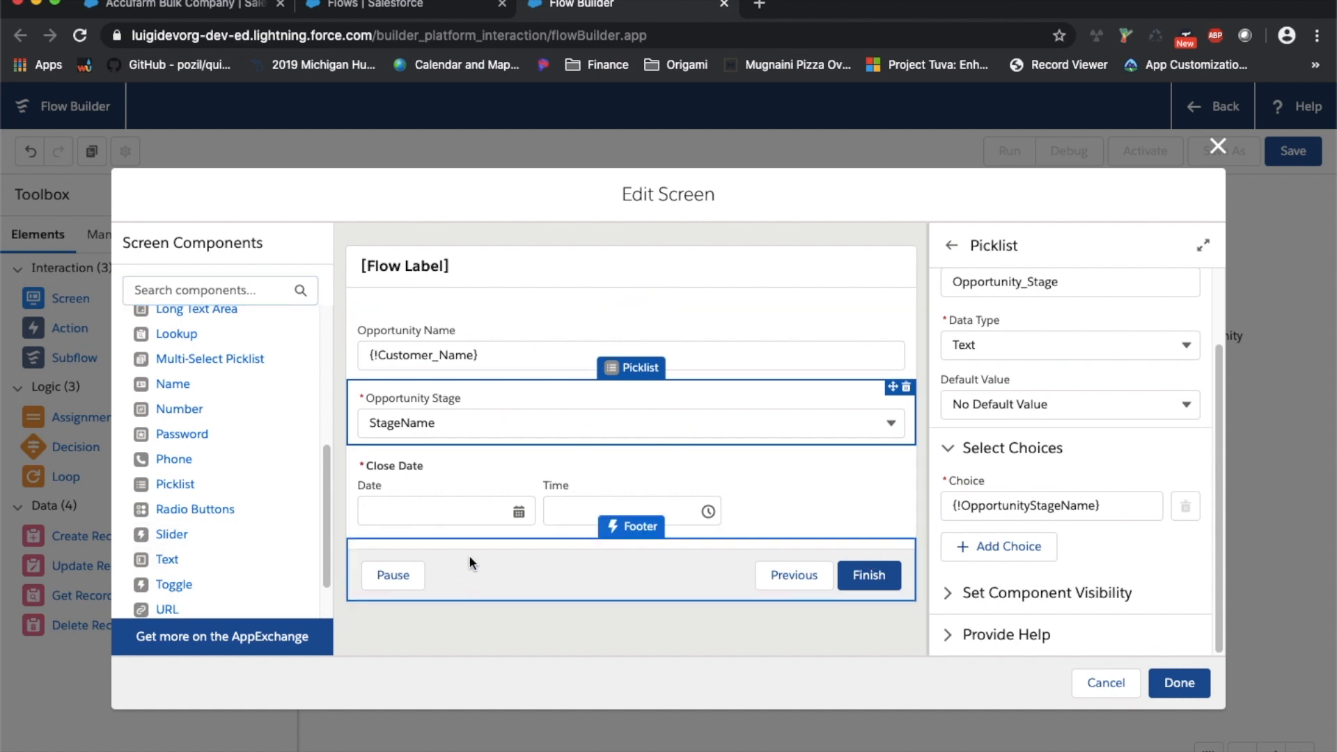
# Review the Create Opportunity screen's header and navigation properties
pyautogui.click(720, 592)
pyautogui.scroll(-2, 1071, 575)
pyautogui.click(1030, 511)
pyautogui.scroll(-2, 1036, 594)
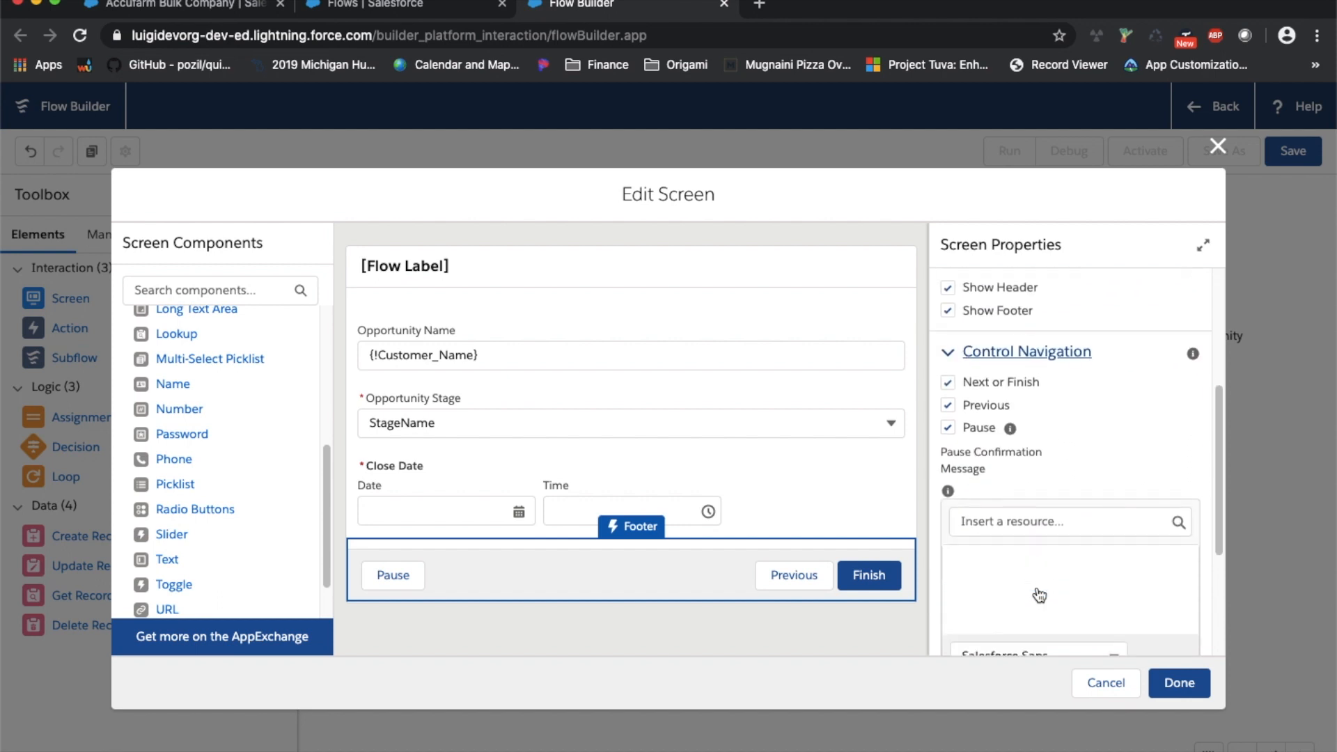
pyautogui.scroll(-3, 992, 380)
pyautogui.scroll(8, 1045, 382)
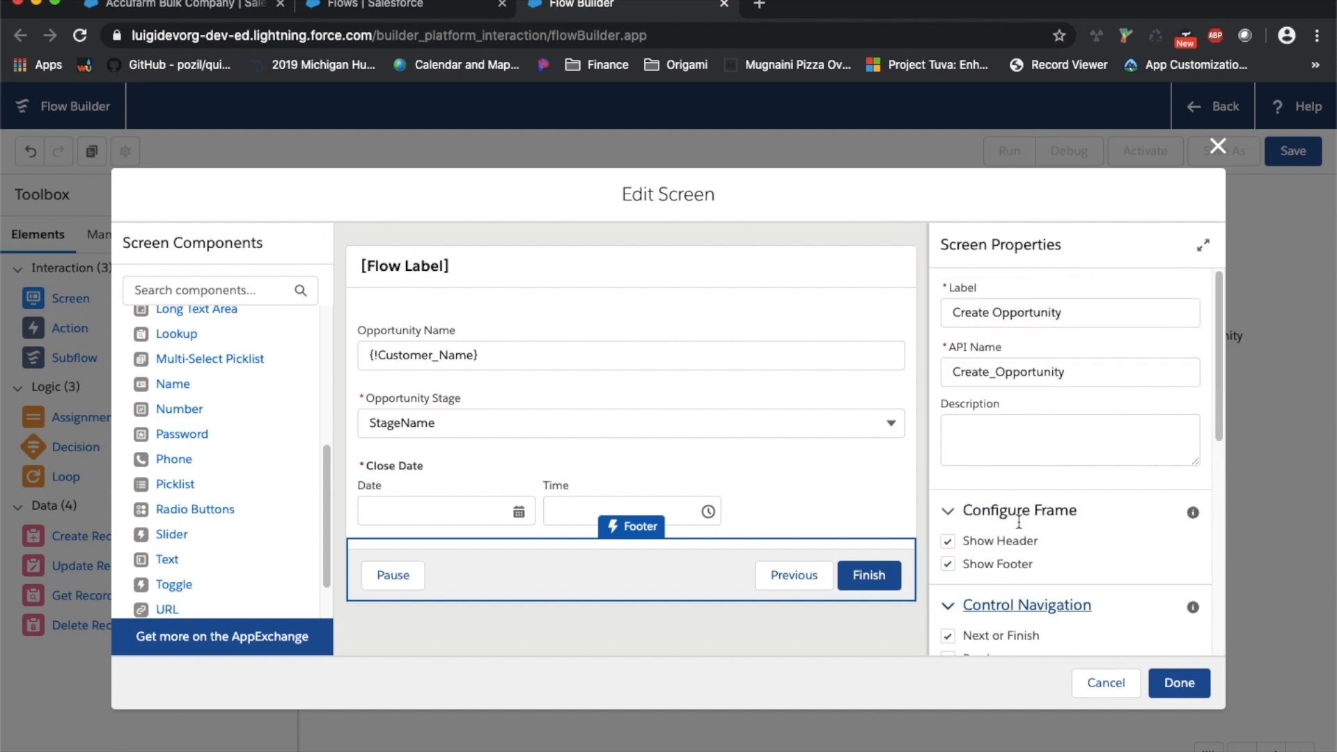
pyautogui.click(693, 280)
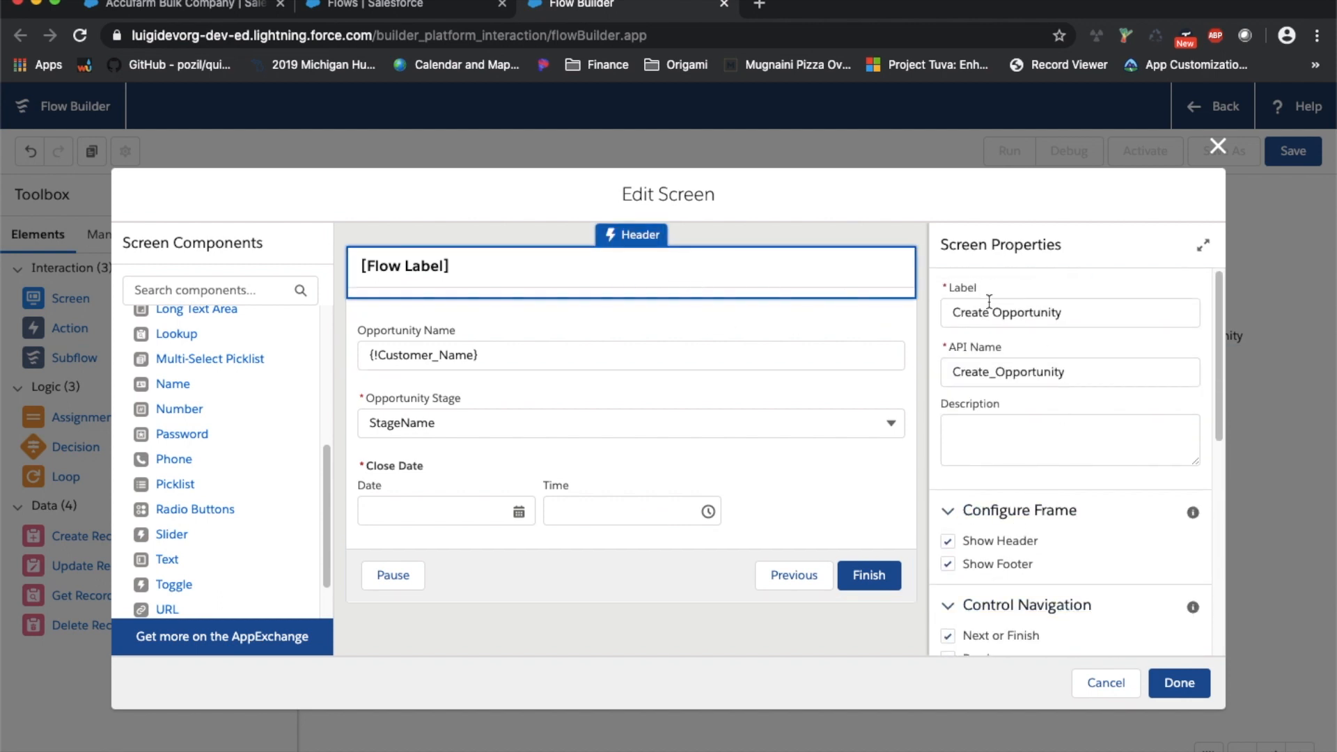
pyautogui.scroll(-5, 1062, 460)
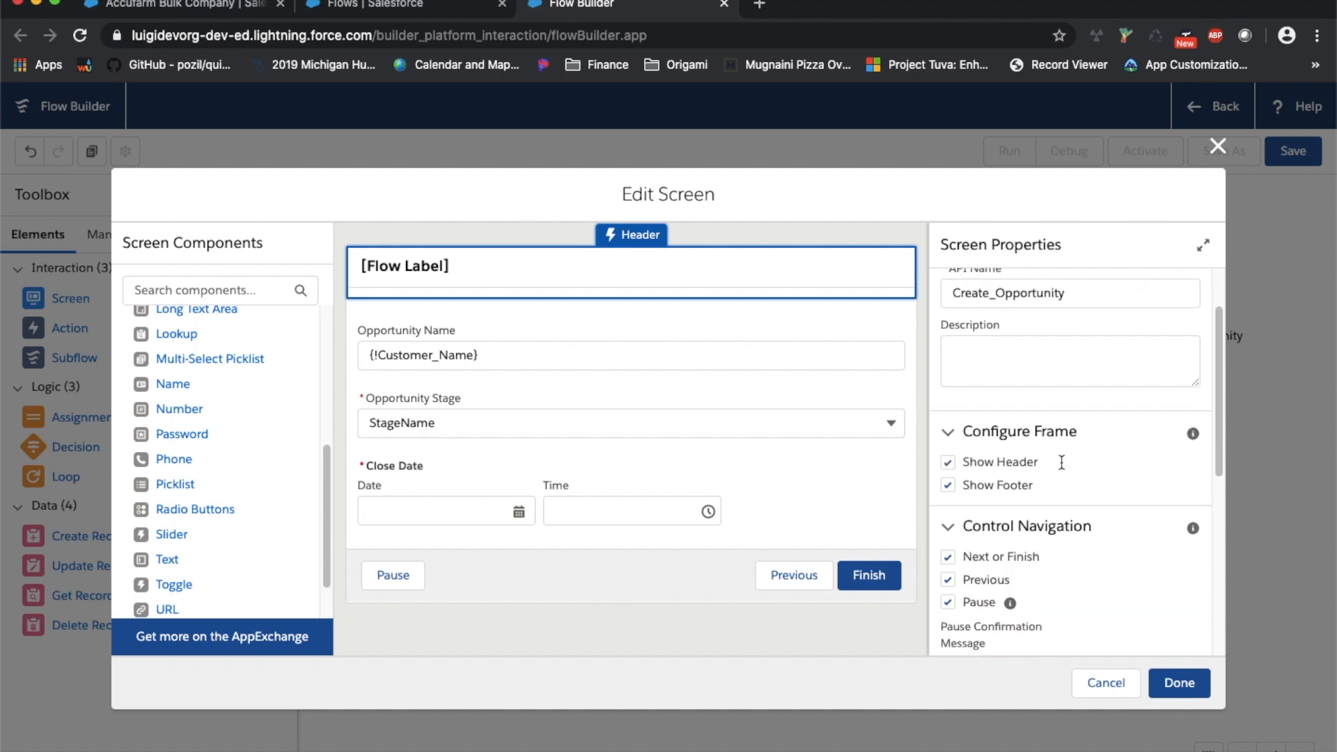
pyautogui.scroll(-1, 1060, 461)
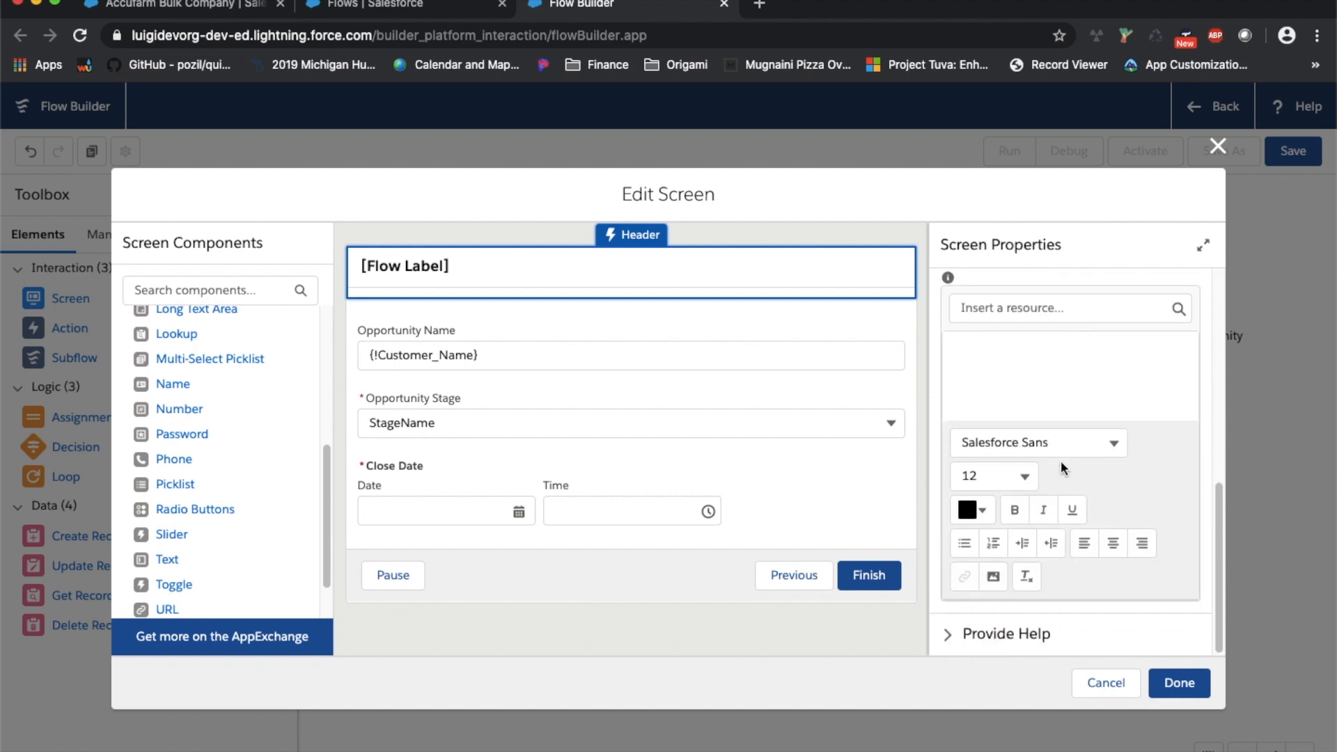
# Finish the screen, connect Create Contact to it, and add a Create Records element
pyautogui.click(1179, 683)
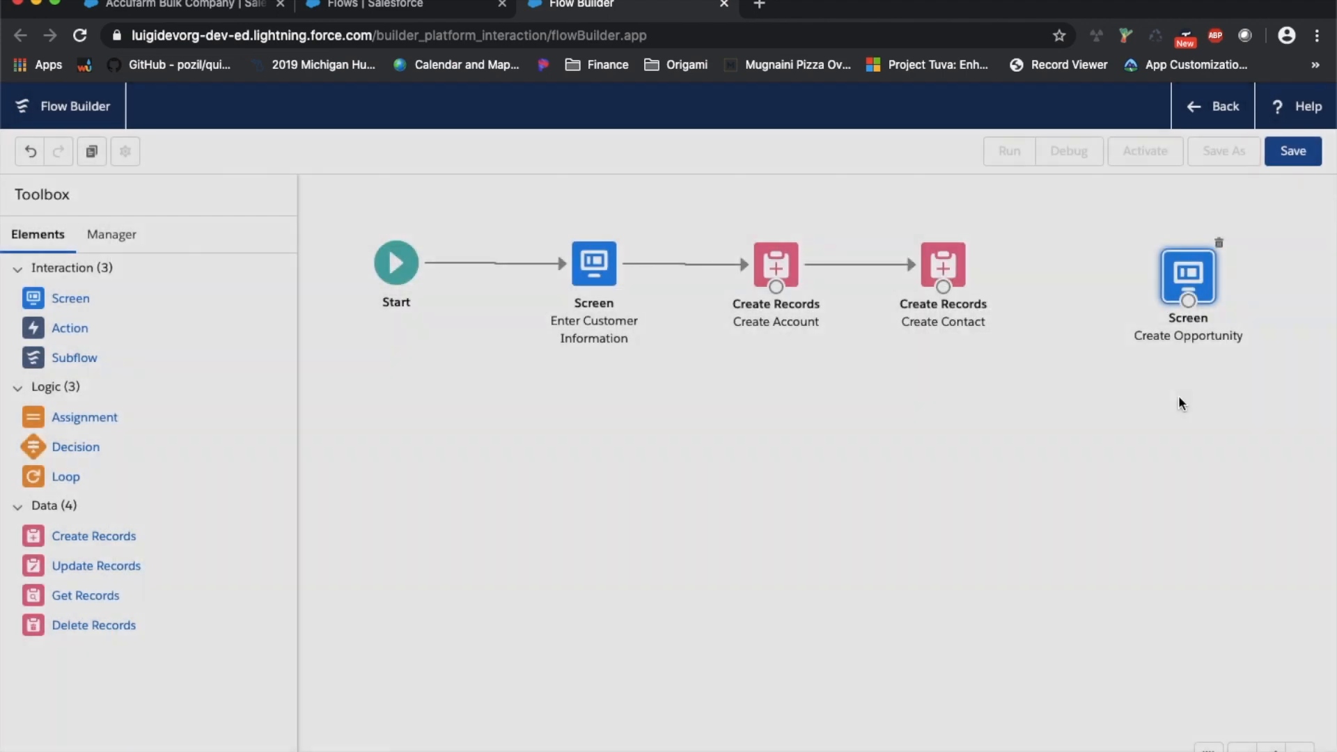
pyautogui.moveTo(943, 287)
pyautogui.mouseDown()
pyautogui.moveTo(1159, 299)
pyautogui.moveTo(1129, 290)
pyautogui.mouseUp()
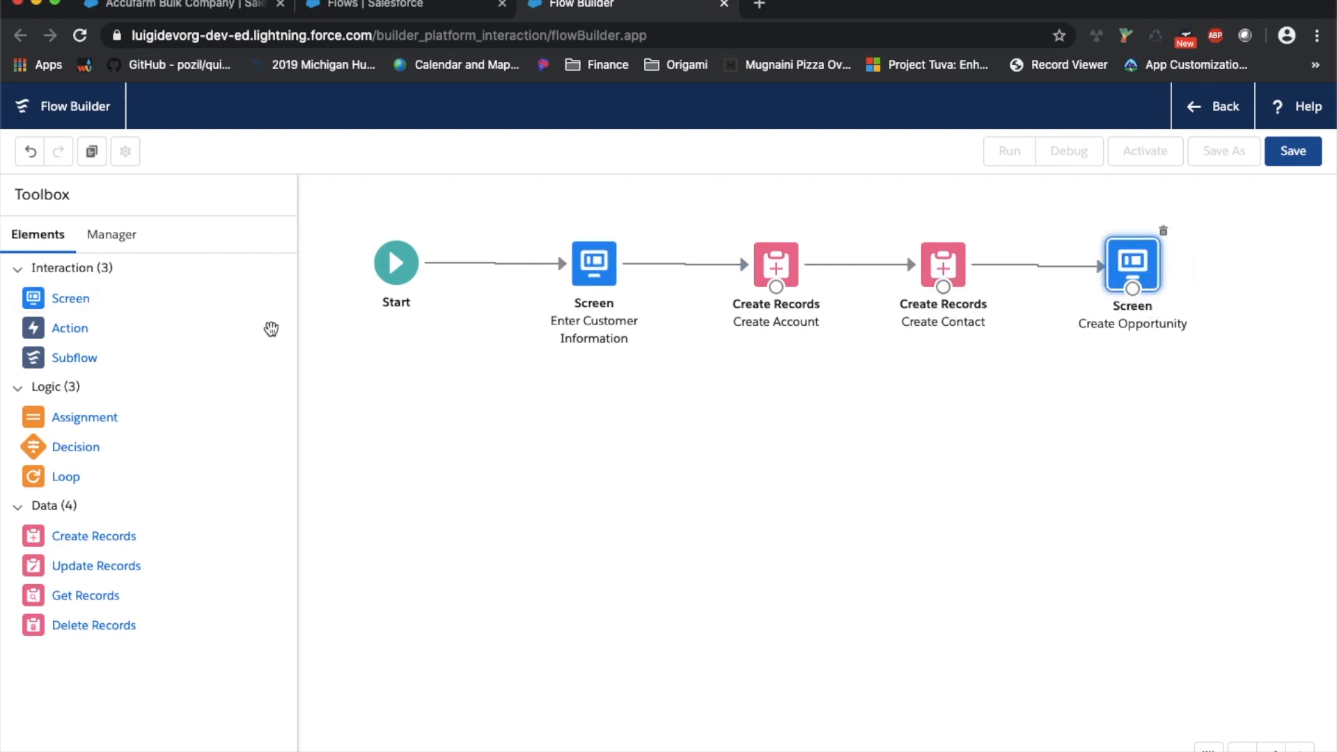
pyautogui.moveTo(72, 529); pyautogui.dragTo(1134, 418)
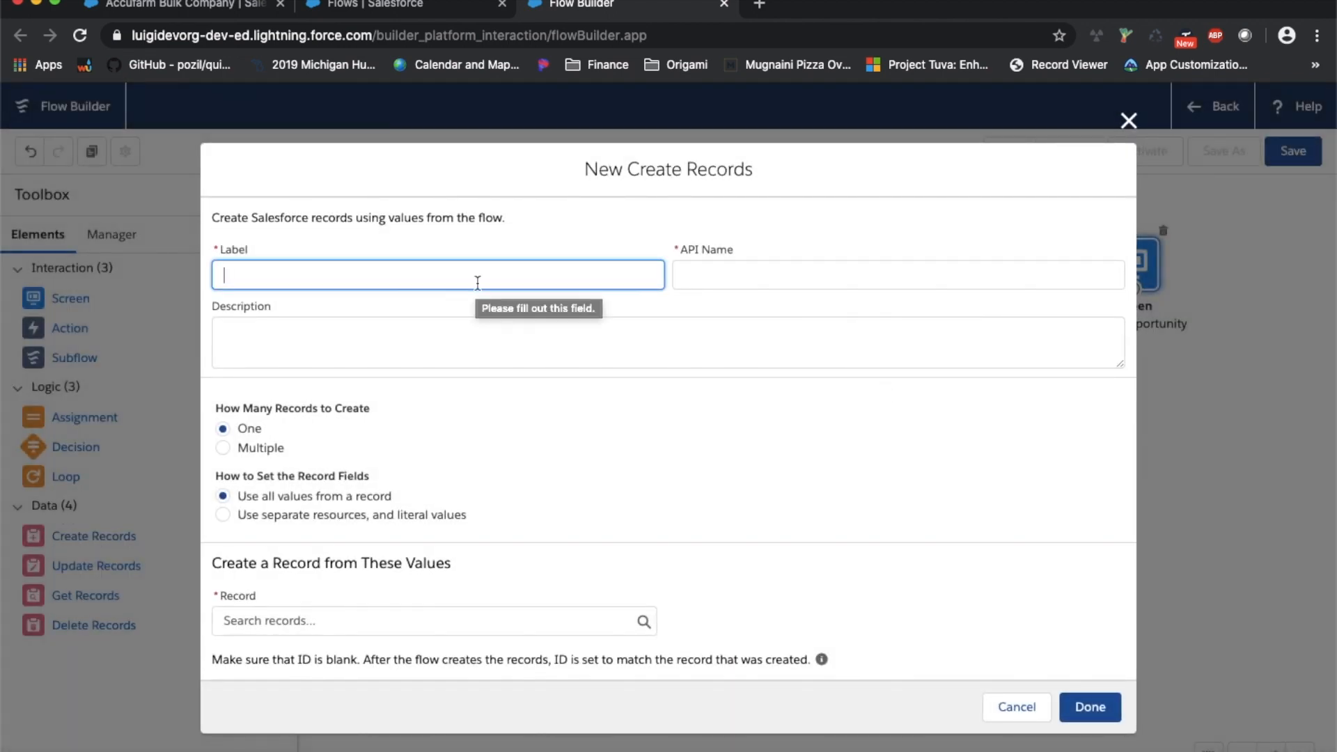
# Name the element 'Create new Opportunity', creating an Opportunity from separate resources
pyautogui.write('Create')
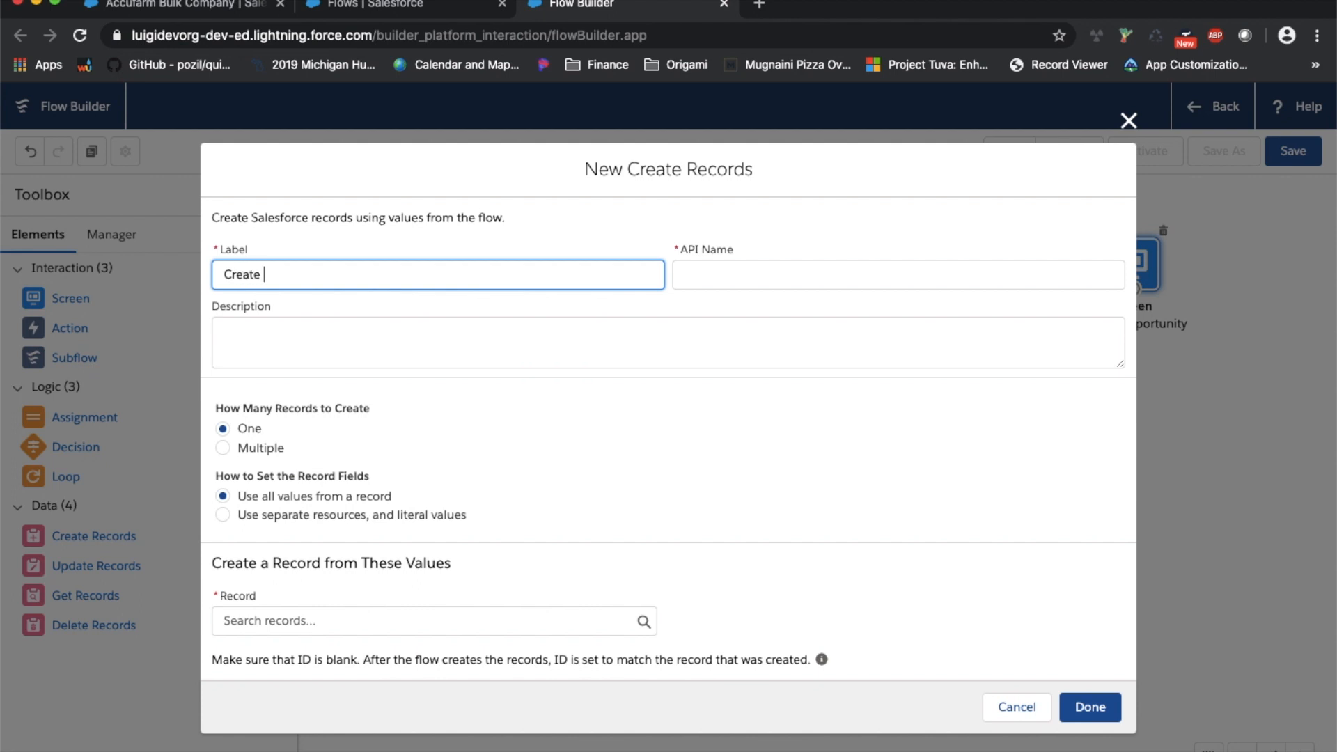
pyautogui.write(' new Opportunity')
pyautogui.press('Tab')
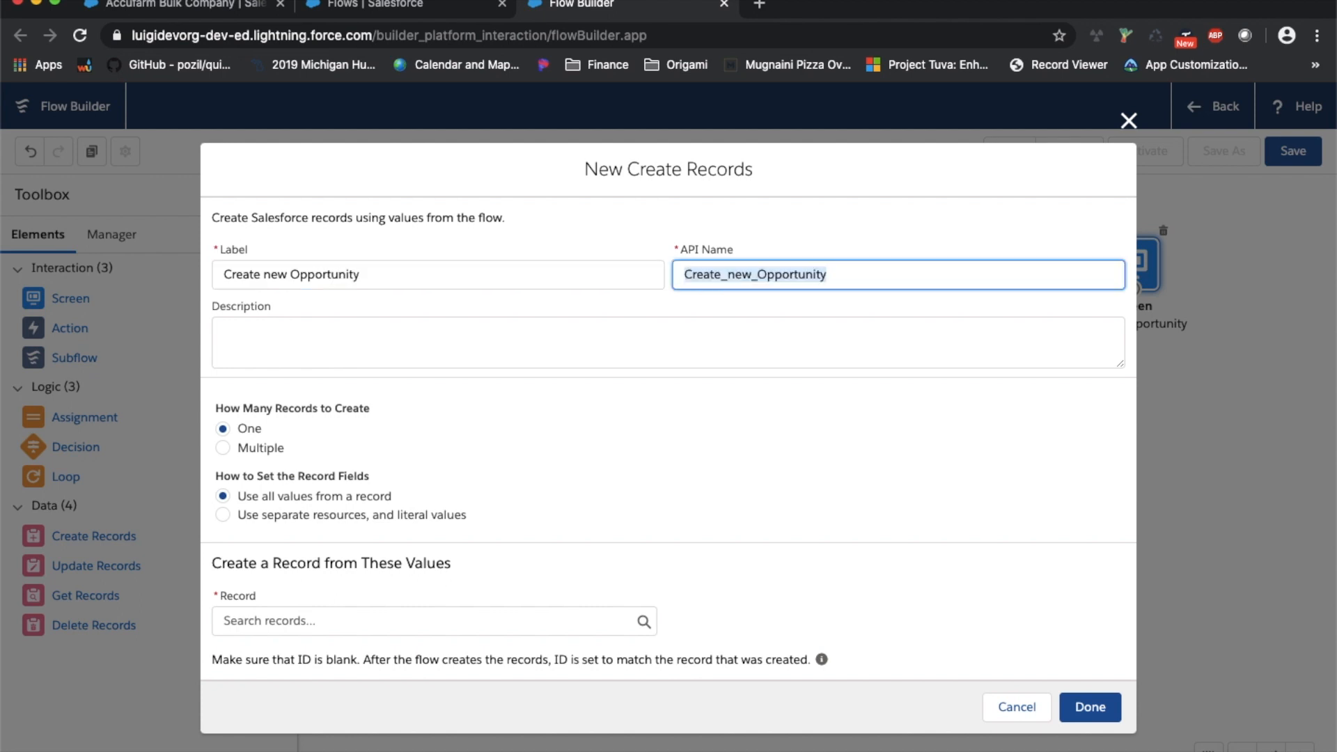
pyautogui.click(413, 519)
pyautogui.click(297, 641)
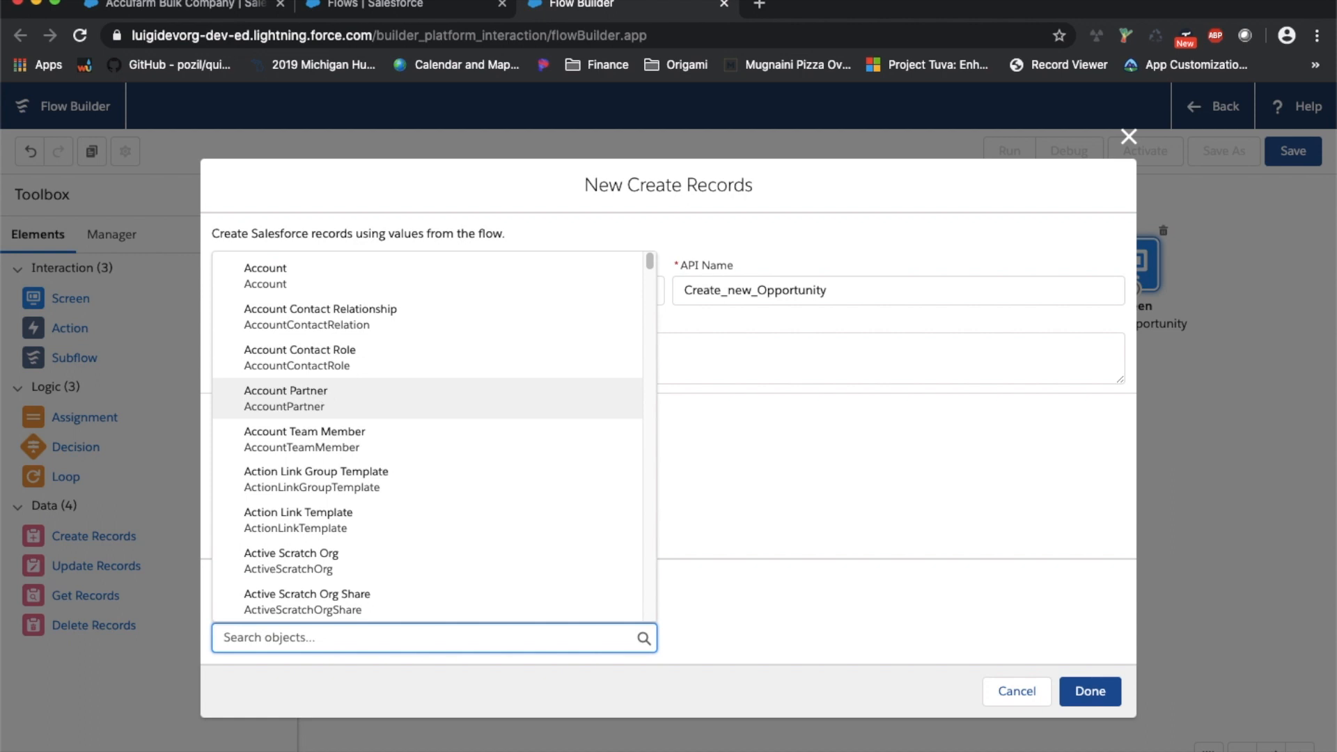
pyautogui.write('opport')
pyautogui.click(297, 397)
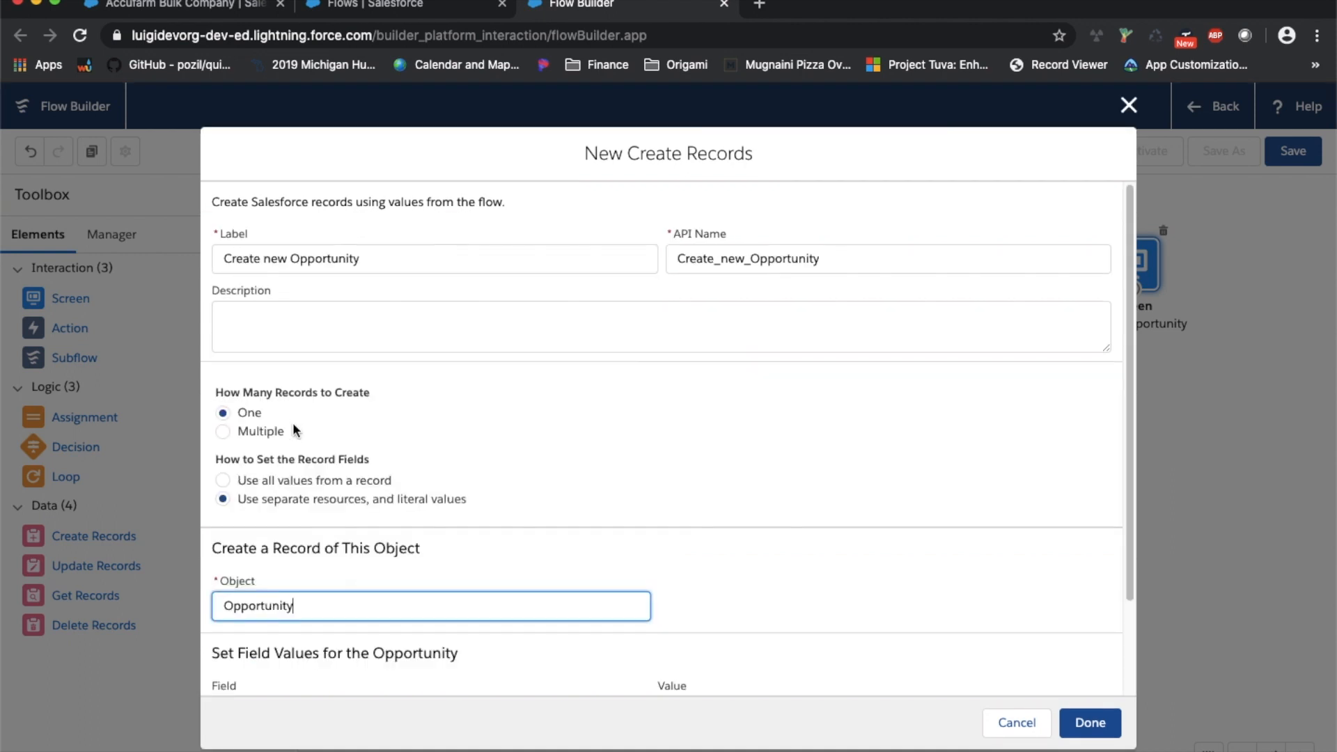
# Map the AccountId field to {!thisAccountID}
pyautogui.scroll(-3, 307, 515)
pyautogui.click(319, 604)
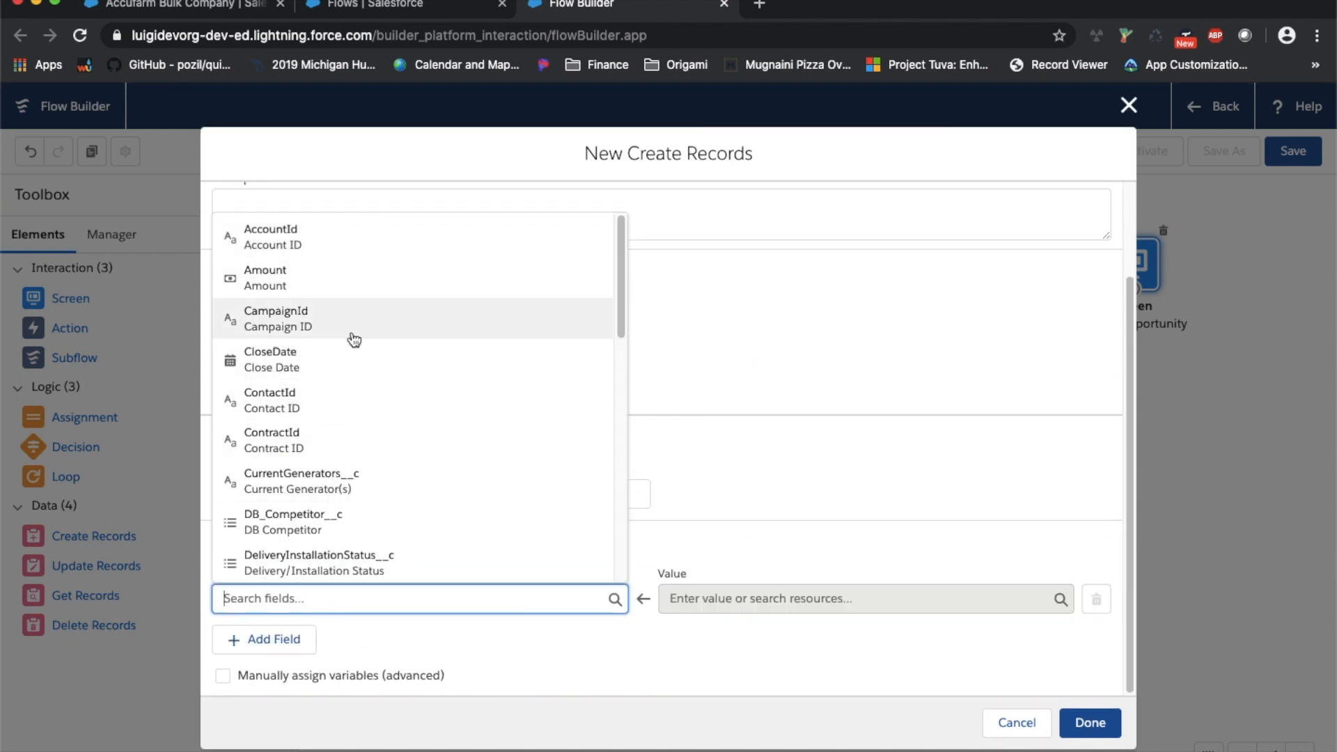
pyautogui.click(376, 236)
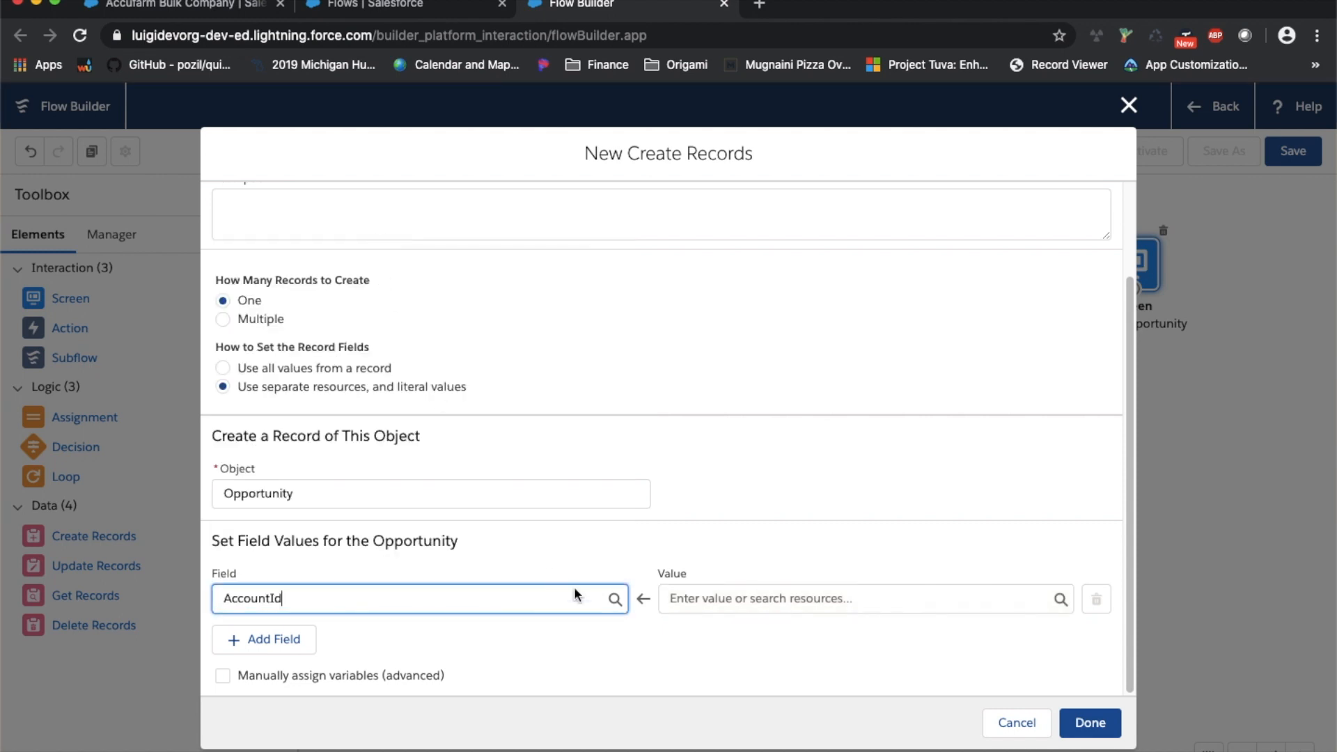
pyautogui.click(722, 599)
pyautogui.scroll(-4, 758, 473)
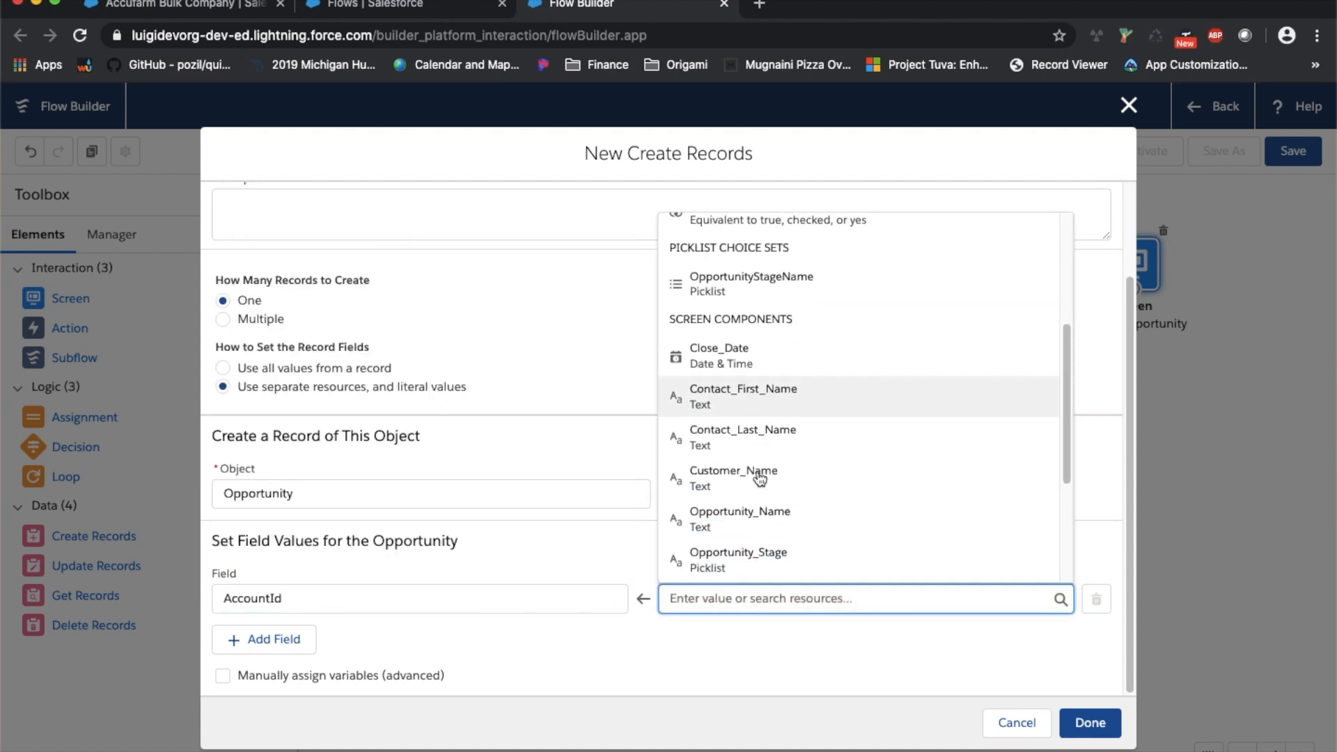
pyautogui.scroll(-3, 760, 477)
pyautogui.click(755, 508)
# Map the Name field to {!Opportunity_Name} and add a third field row
pyautogui.click(272, 639)
pyautogui.scroll(-1, 295, 581)
pyautogui.click(280, 596)
pyautogui.scroll(-2, 315, 511)
pyautogui.scroll(-4, 315, 510)
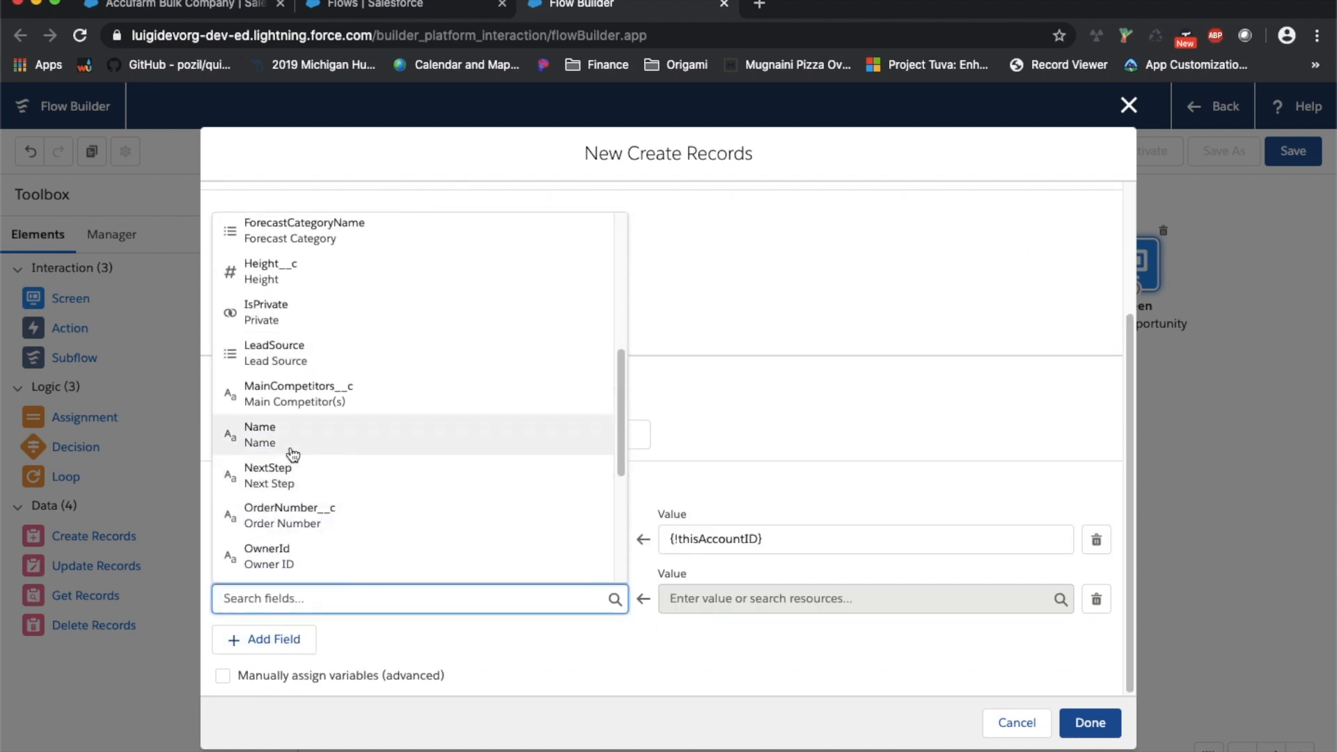
pyautogui.click(293, 453)
pyautogui.click(747, 599)
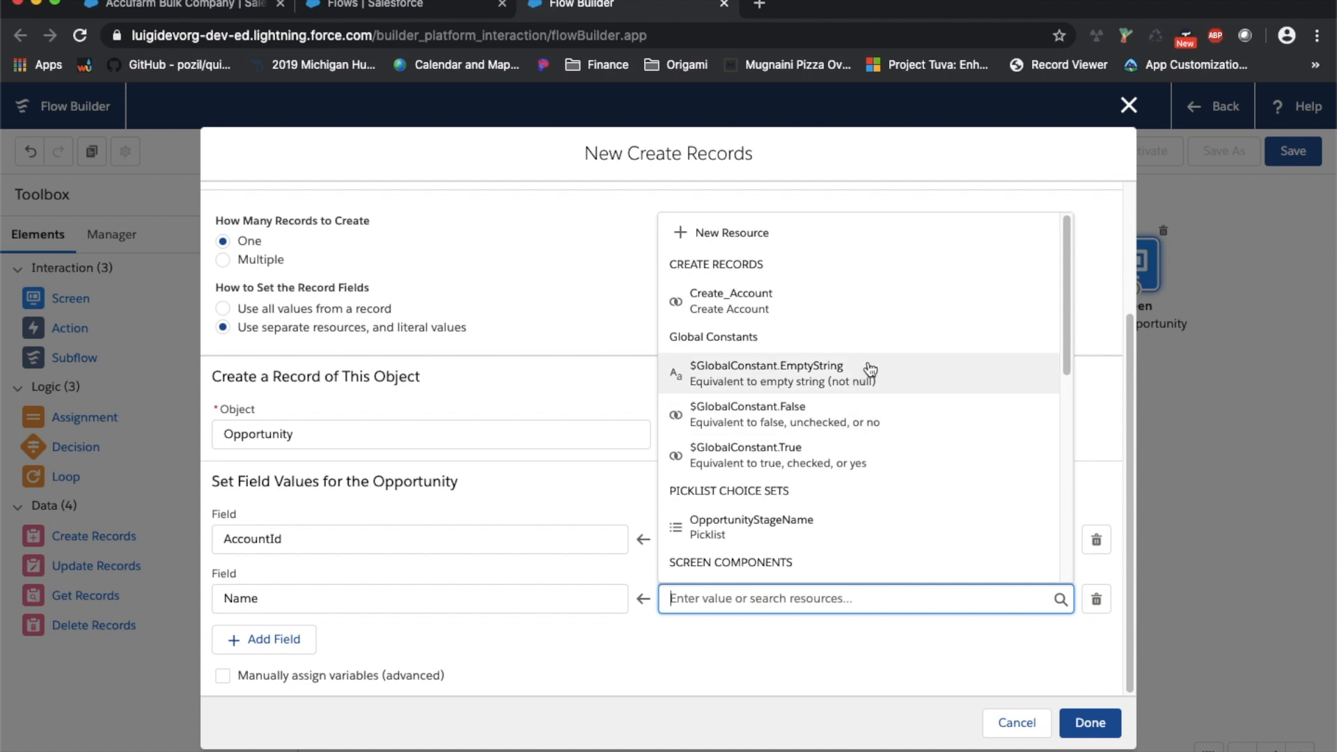
pyautogui.scroll(-4, 857, 395)
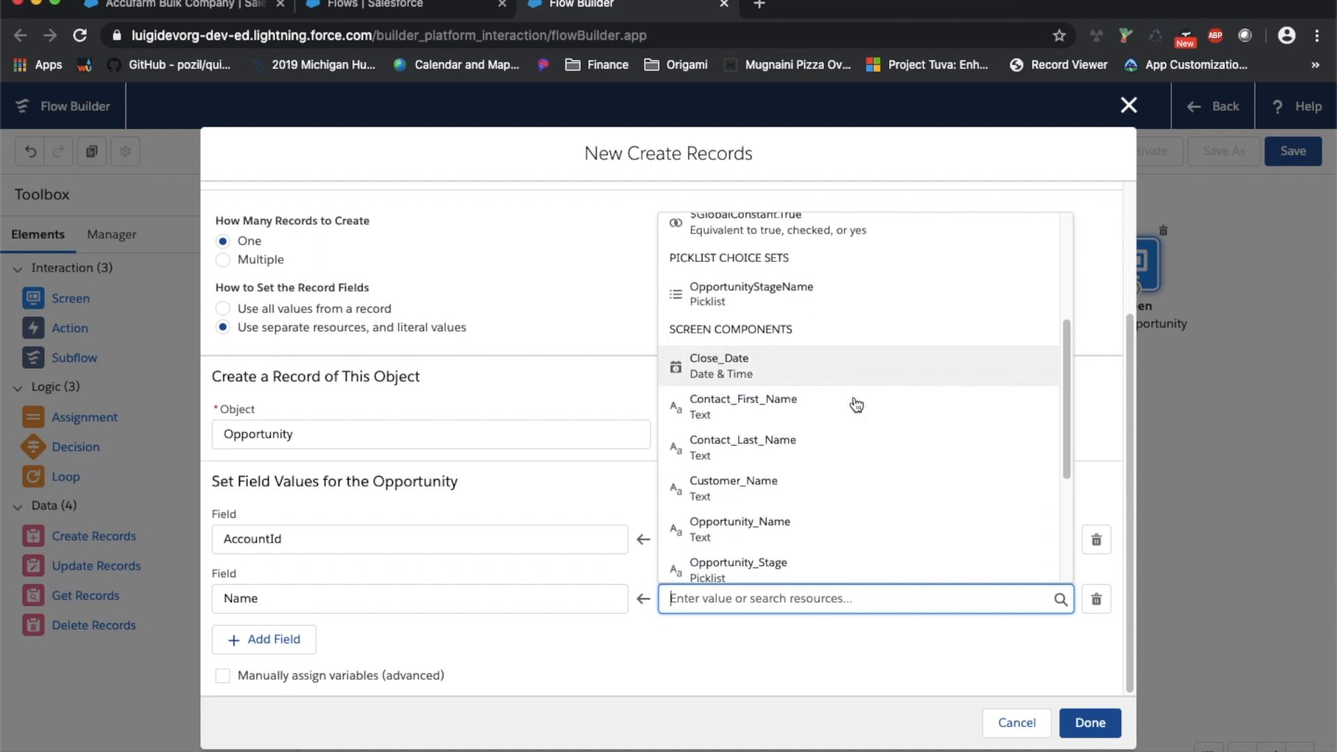
pyautogui.click(842, 538)
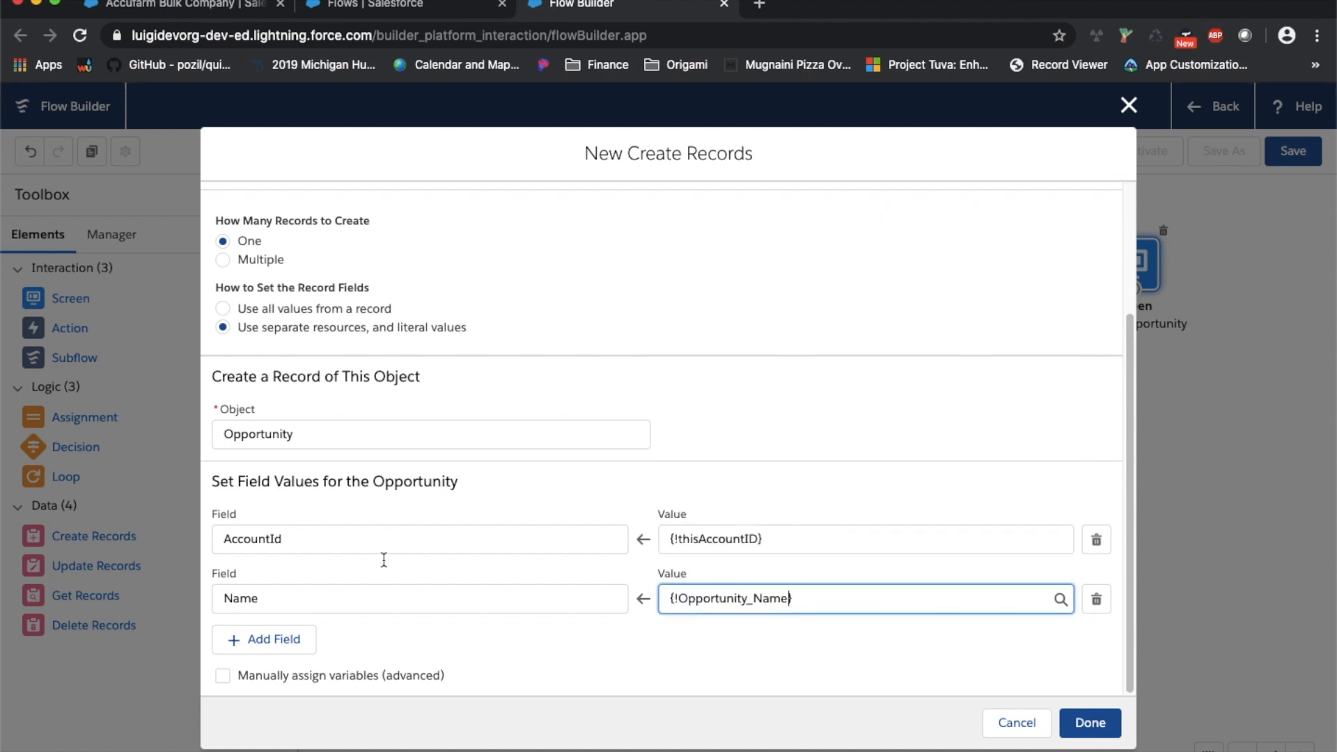
pyautogui.click(272, 638)
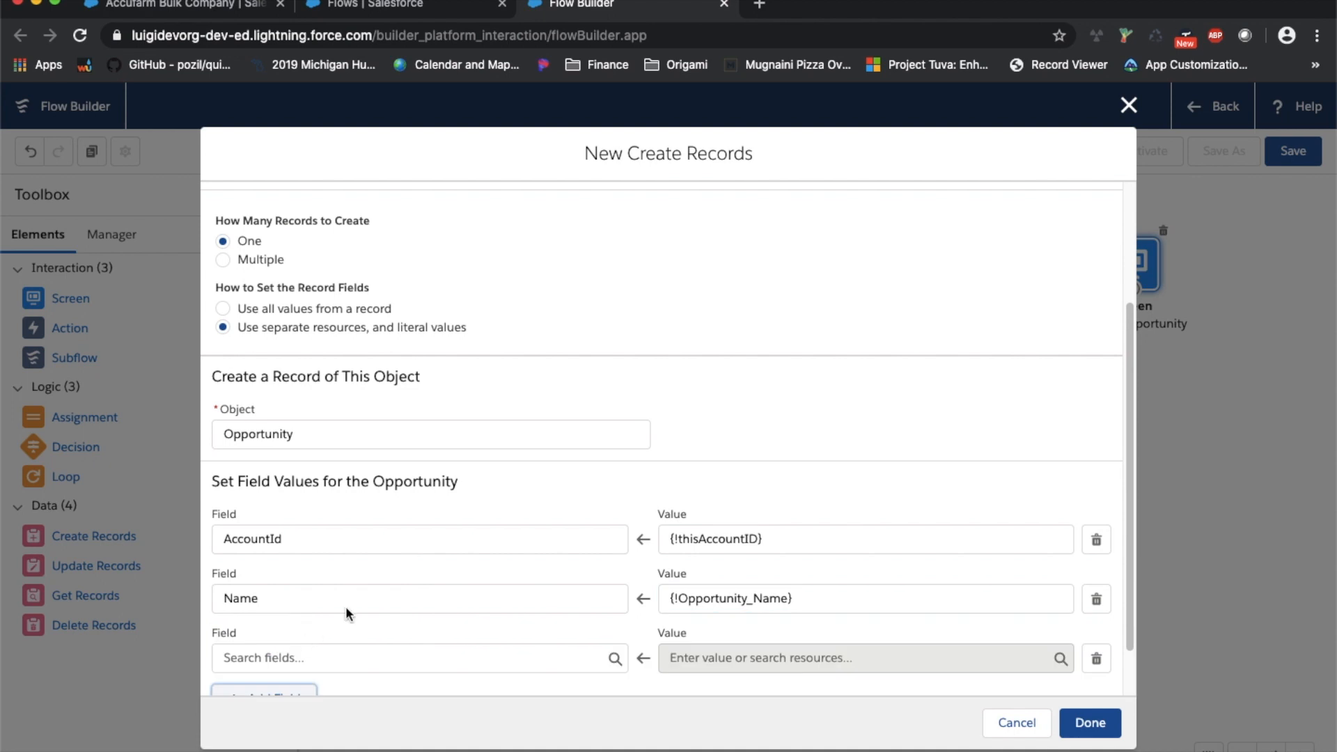
# Map the CloseDate field to {!Close_Date}
pyautogui.click(404, 599)
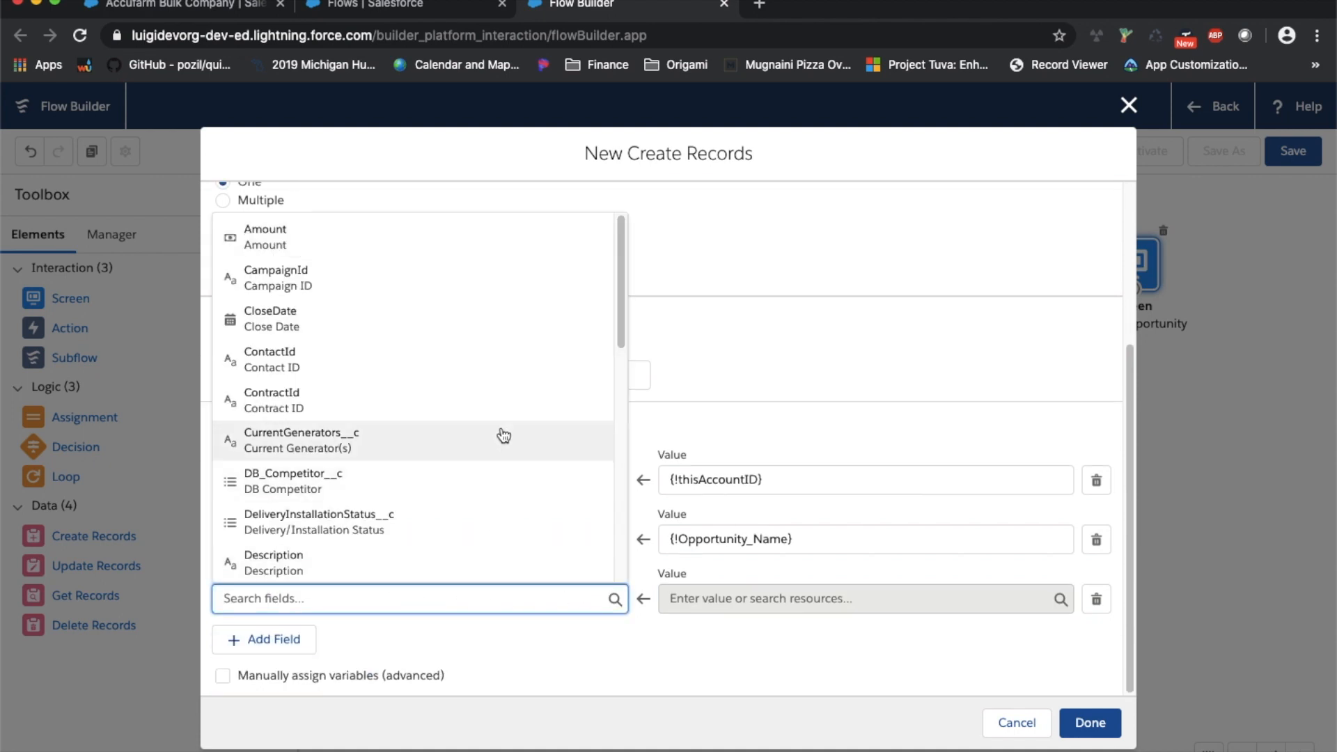
pyautogui.click(453, 333)
pyautogui.click(731, 603)
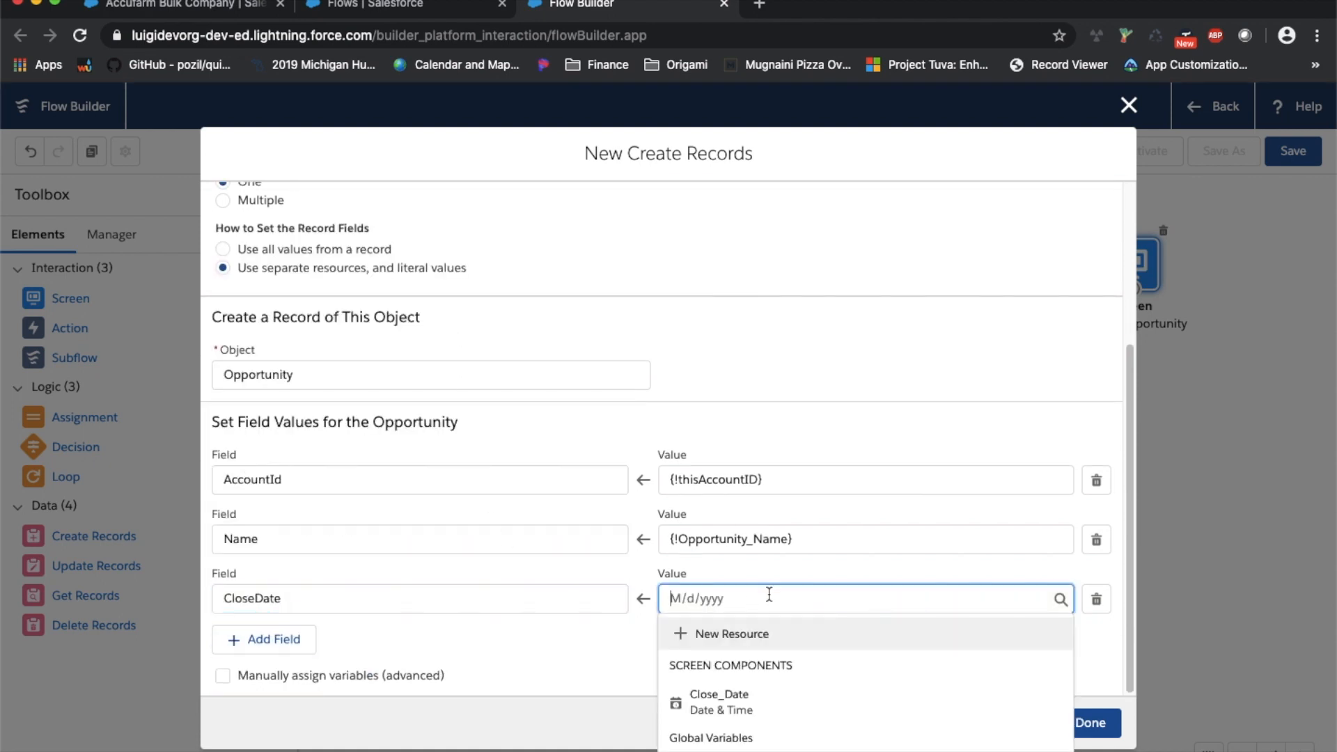
pyautogui.click(832, 711)
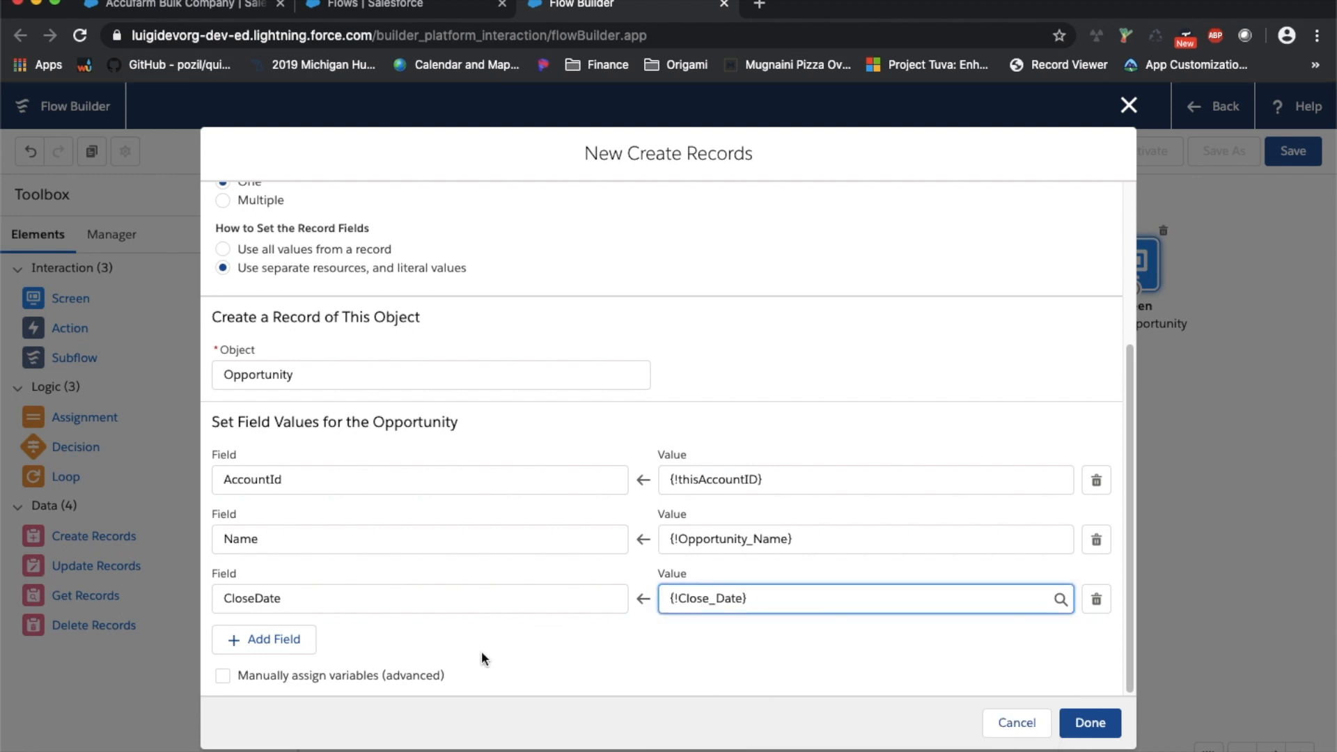
# Add a StageName field mapped to {!Opportunity_Stage}
pyautogui.click(272, 640)
pyautogui.scroll(-1, 379, 618)
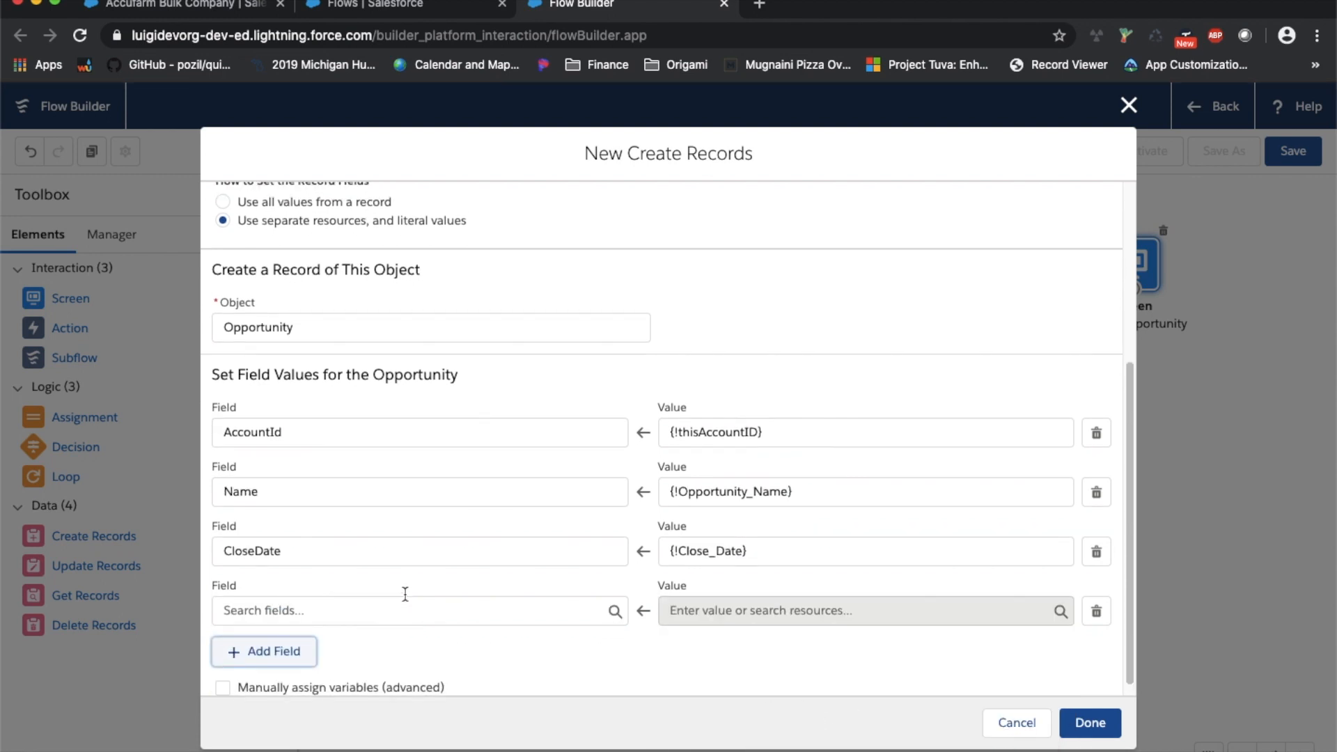
pyautogui.click(401, 607)
pyautogui.scroll(-10, 398, 558)
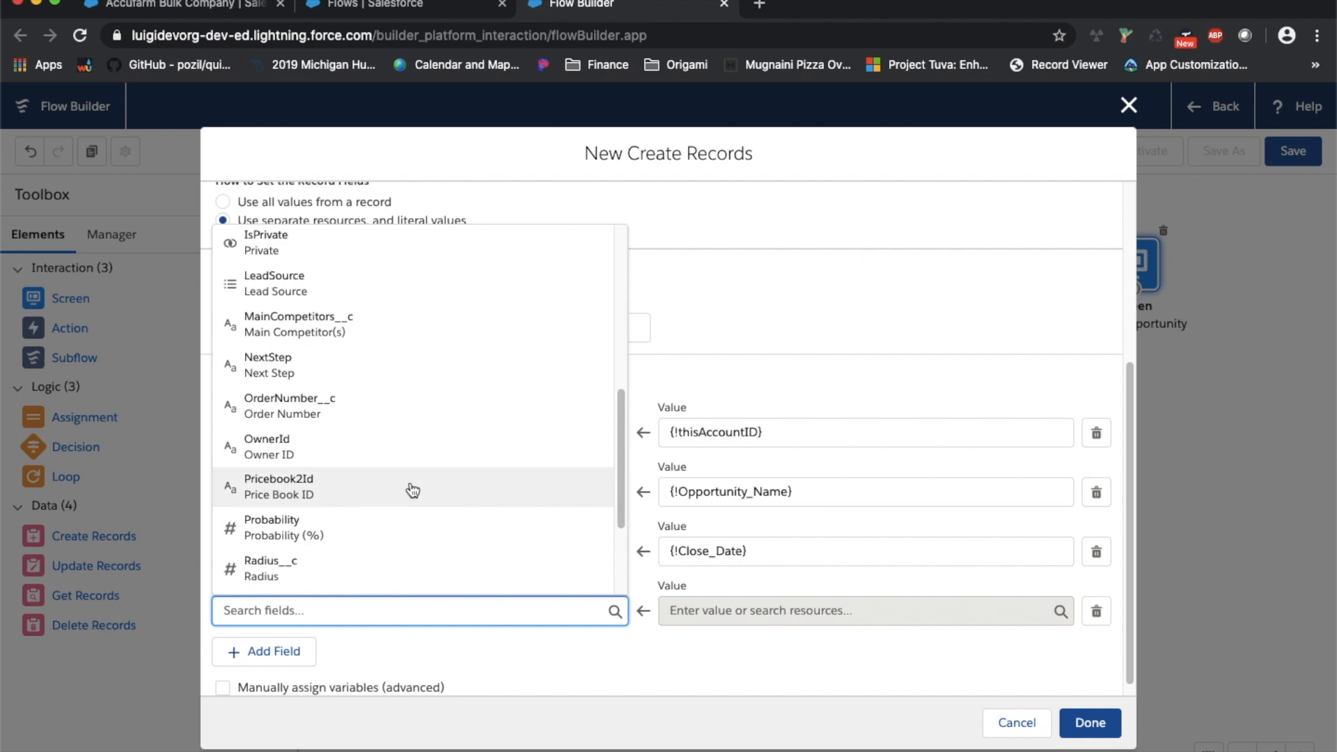
pyautogui.click(411, 440)
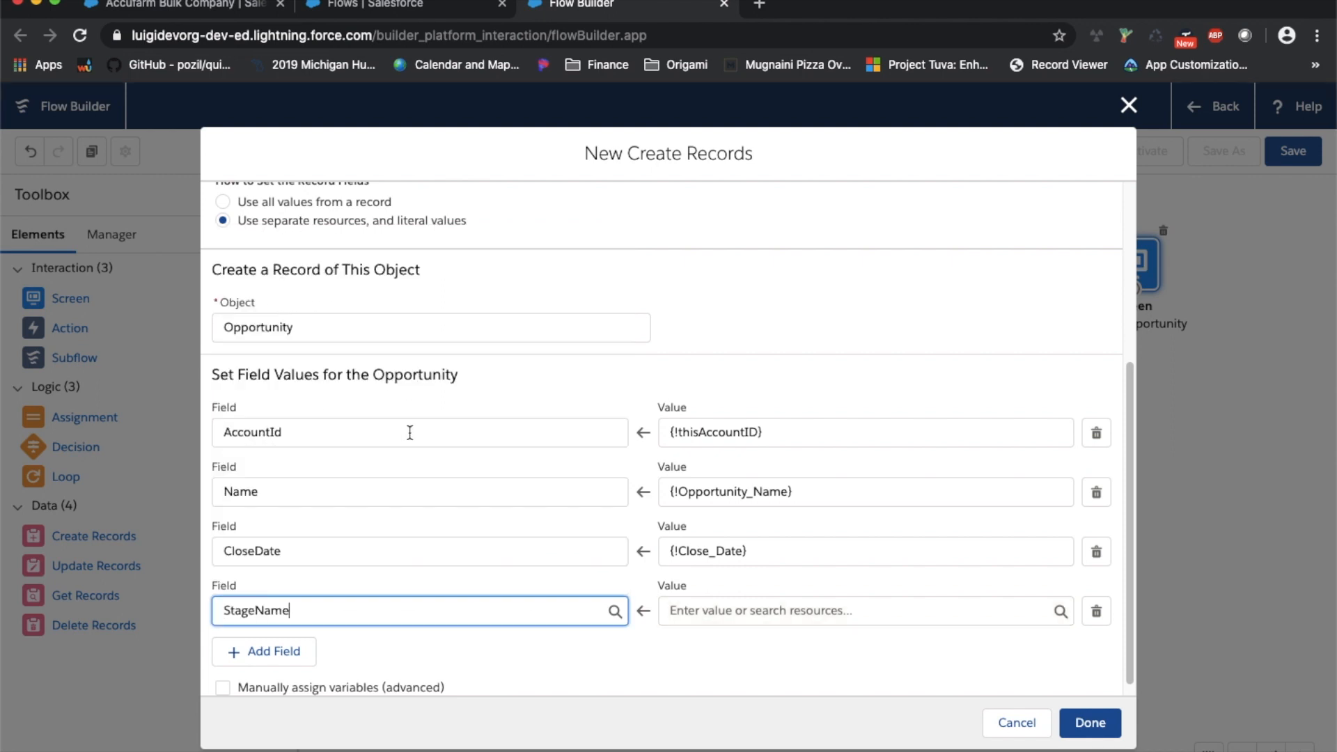
pyautogui.click(783, 606)
pyautogui.scroll(-3, 911, 474)
pyautogui.scroll(-5, 911, 478)
pyautogui.scroll(-4, 921, 535)
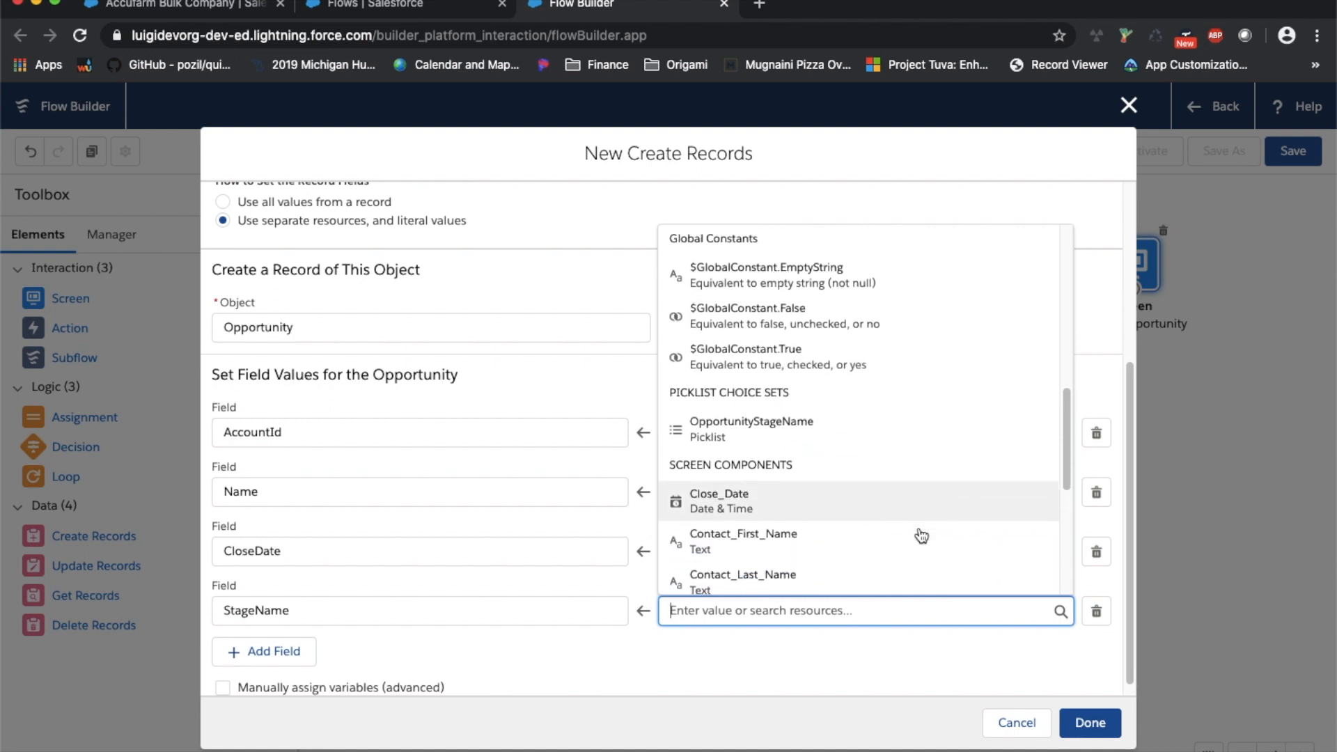
pyautogui.click(877, 574)
pyautogui.click(719, 655)
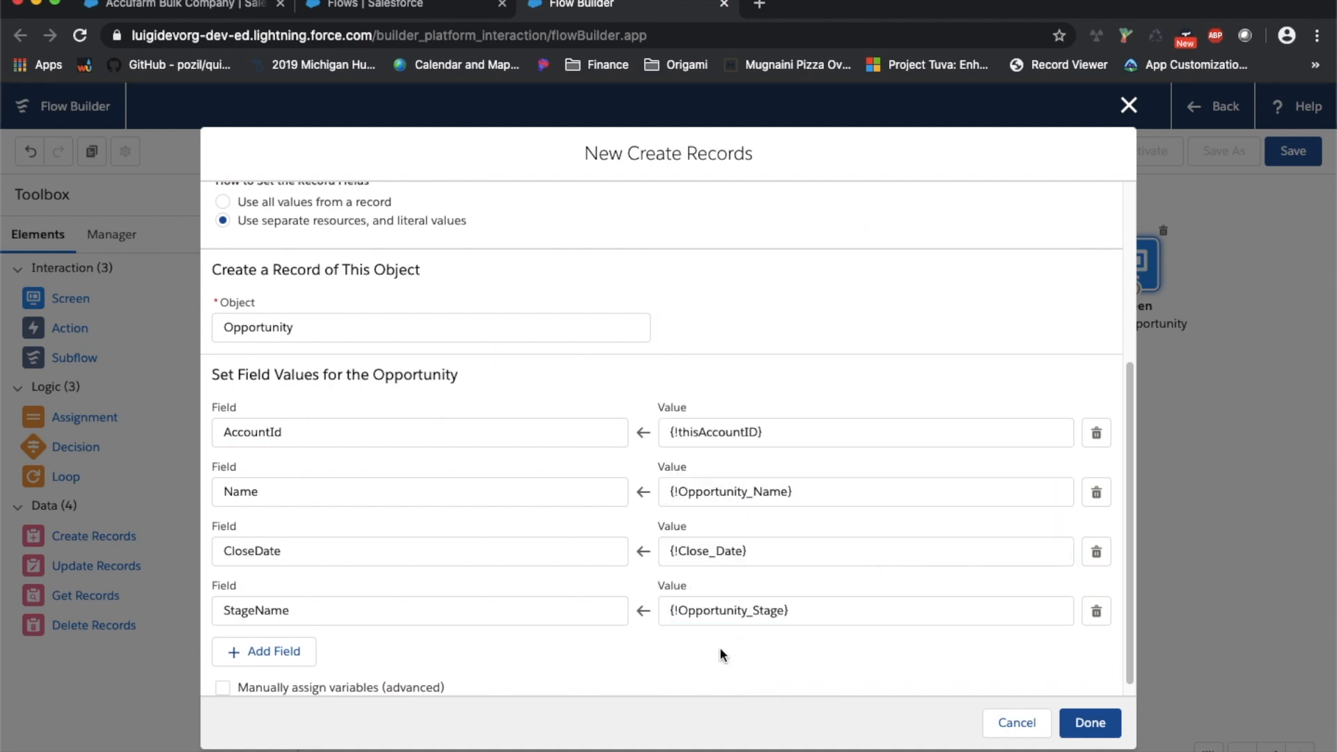
# Leave manual ID variable assignment off and save the Create new Opportunity element
pyautogui.scroll(-1, 721, 648)
pyautogui.click(390, 675)
pyautogui.scroll(-3, 411, 668)
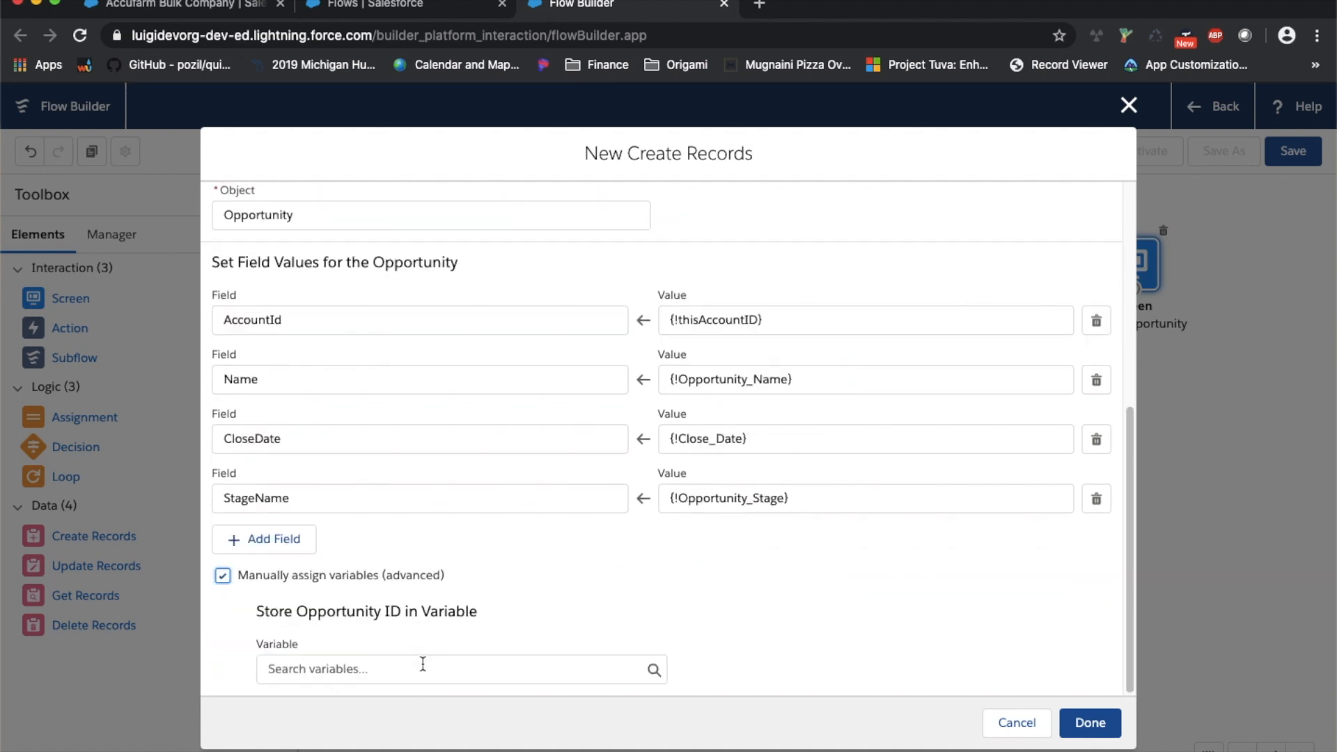
pyautogui.click(421, 658)
pyautogui.click(787, 602)
pyautogui.click(301, 577)
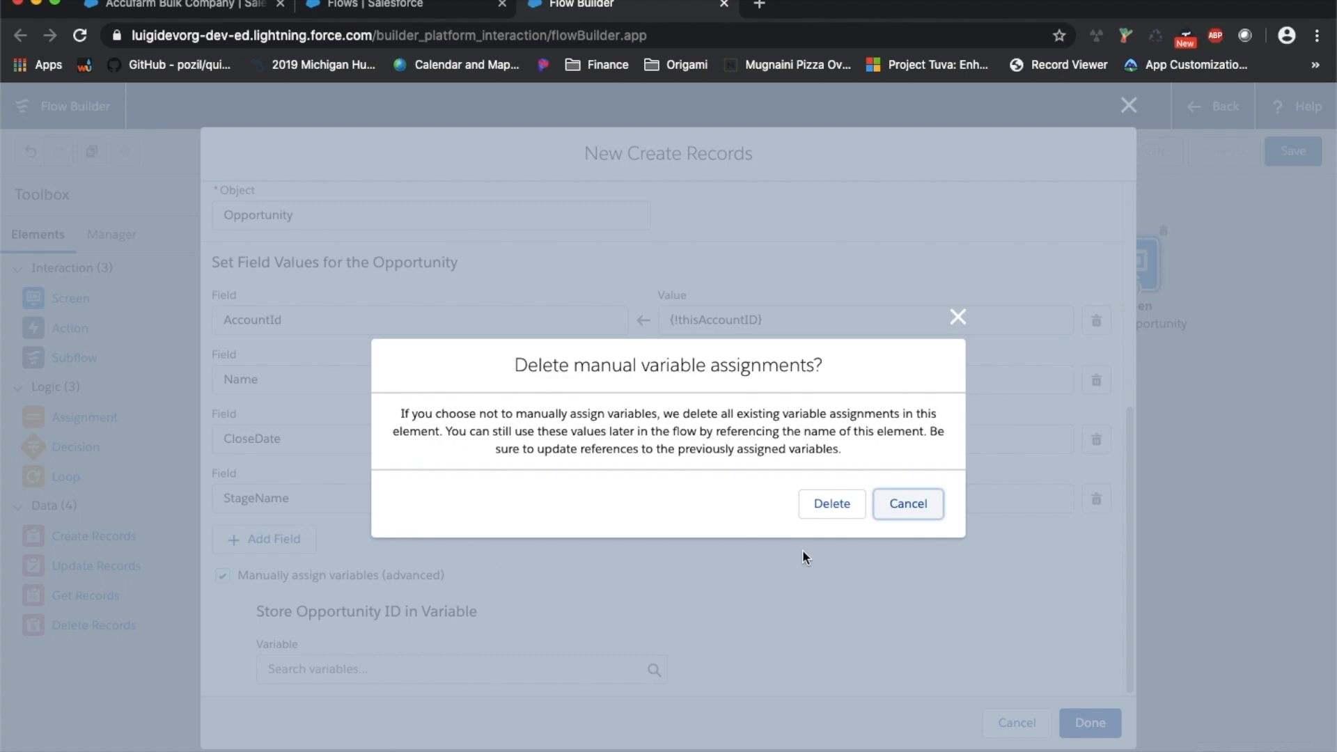
pyautogui.click(830, 505)
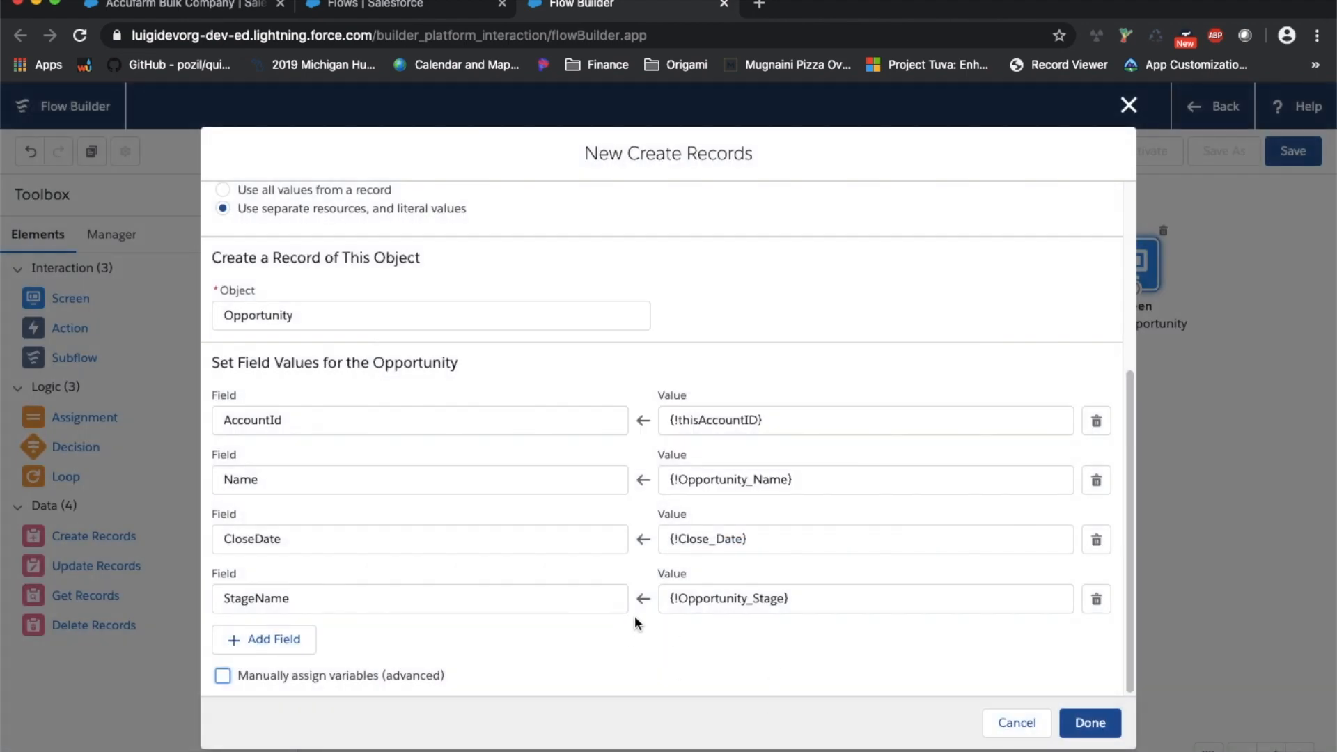
pyautogui.click(1090, 722)
# Place Create new Opportunity below the Create Opportunity screen and connect the screen to it
pyautogui.moveTo(1136, 463); pyautogui.dragTo(1155, 406)
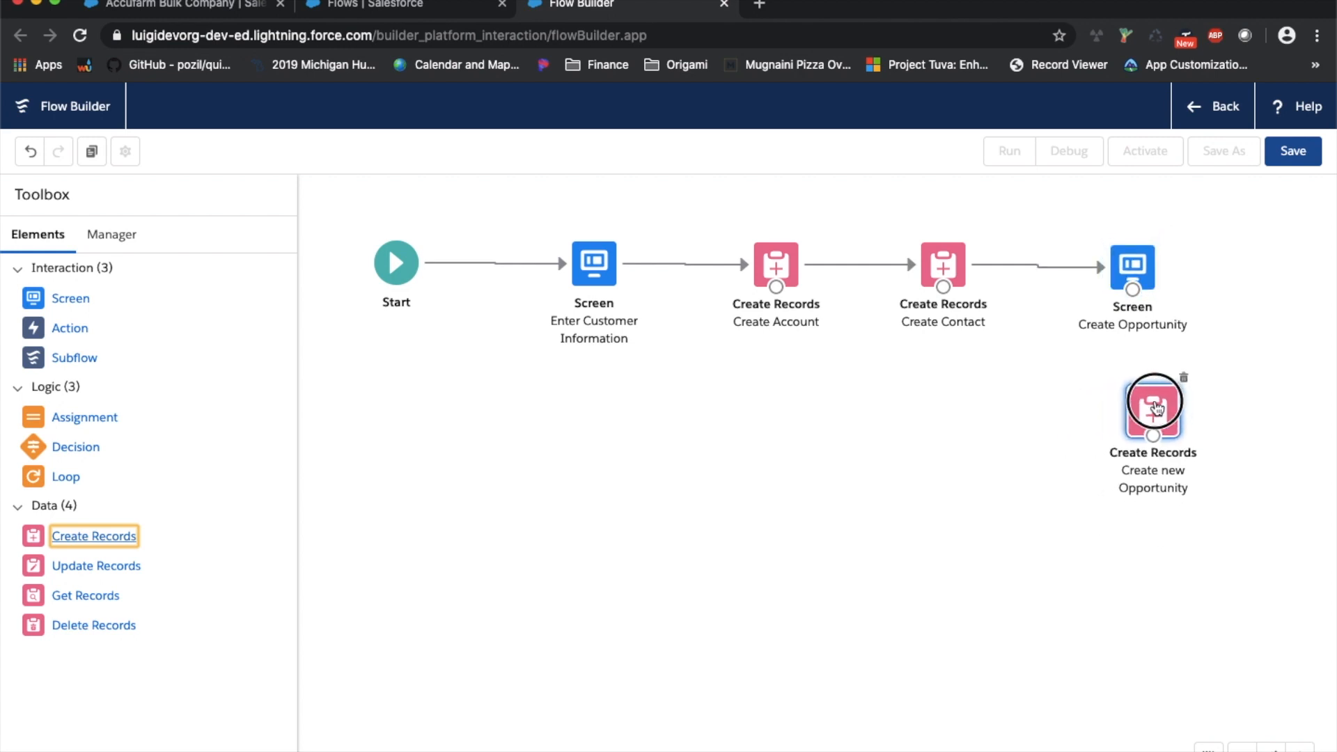
pyautogui.moveTo(1132, 289)
pyautogui.mouseDown()
pyautogui.moveTo(1151, 445)
pyautogui.moveTo(1131, 466)
pyautogui.moveTo(1146, 466)
pyautogui.mouseUp()
pyautogui.click(979, 426)
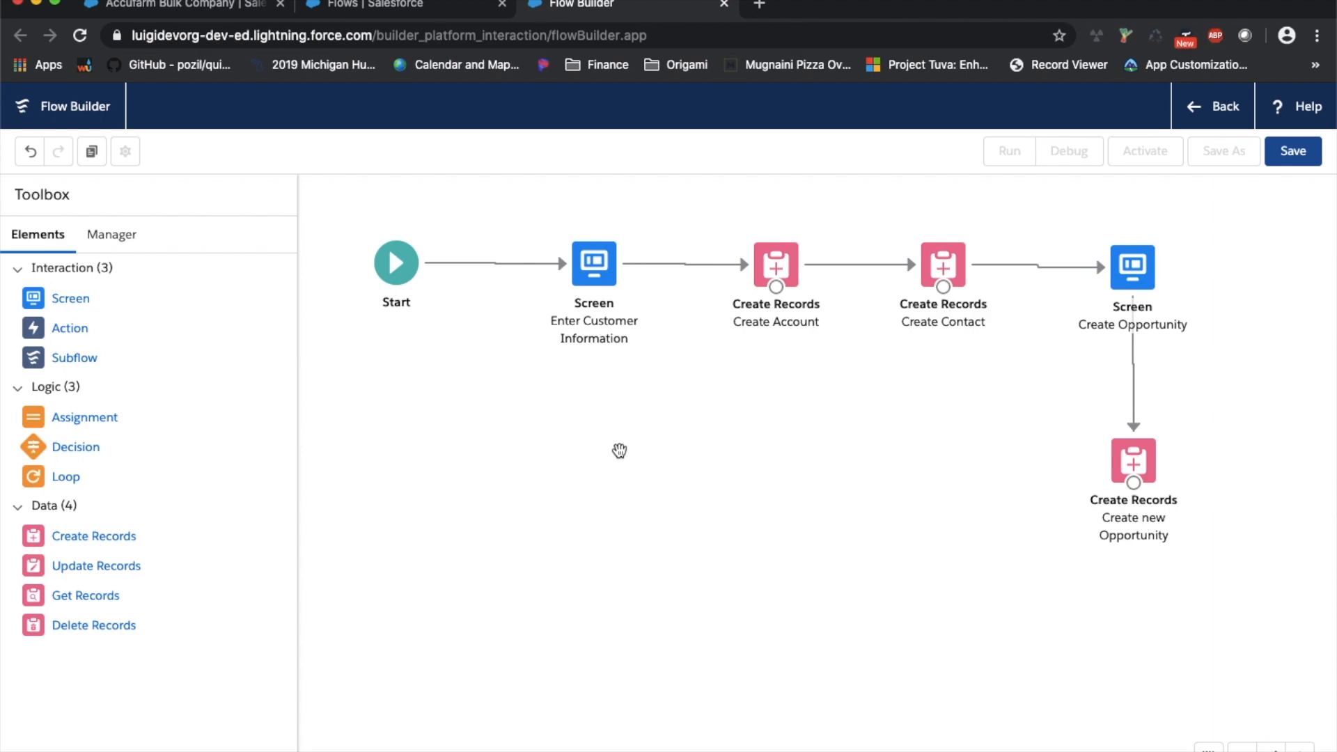
# Add a new screen element labelled Congratulations, letting the API name auto-fill
pyautogui.moveTo(1156, 461); pyautogui.dragTo(1187, 414)
pyautogui.moveTo(70, 298); pyautogui.dragTo(1064, 555)
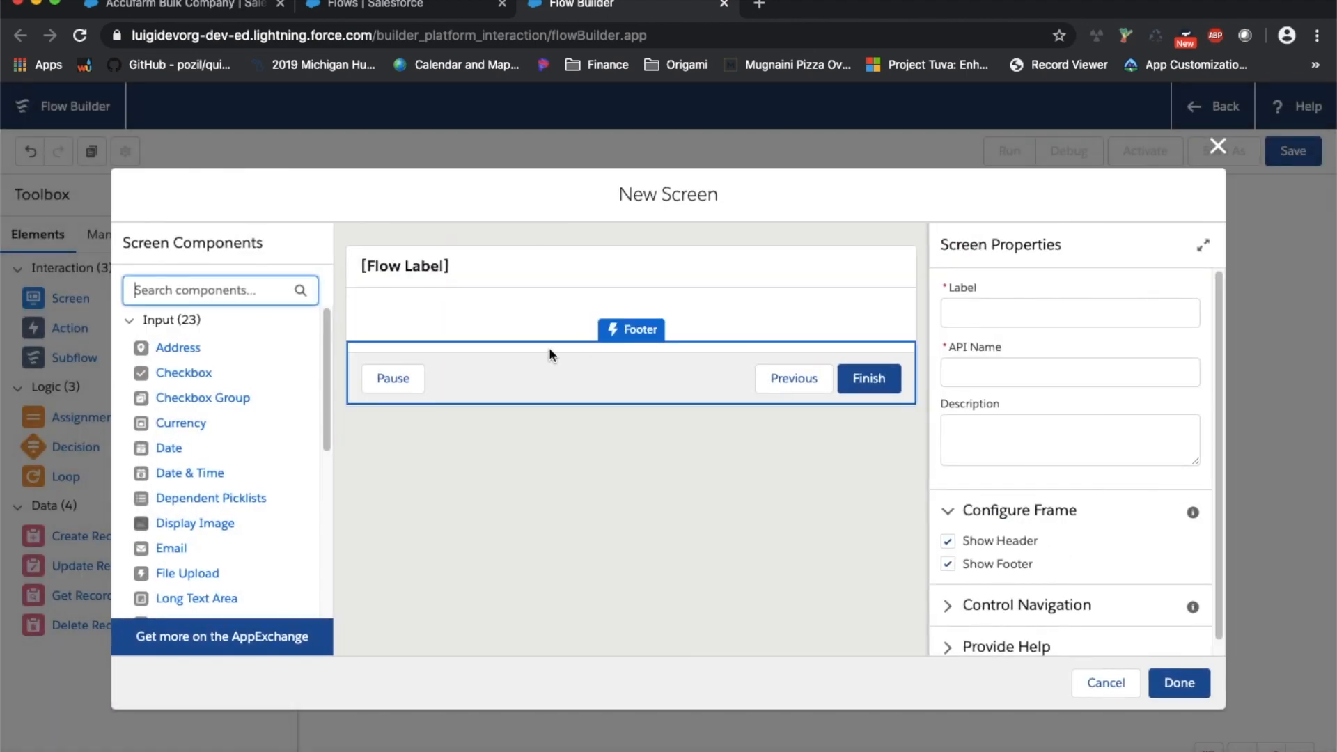
pyautogui.click(1052, 312)
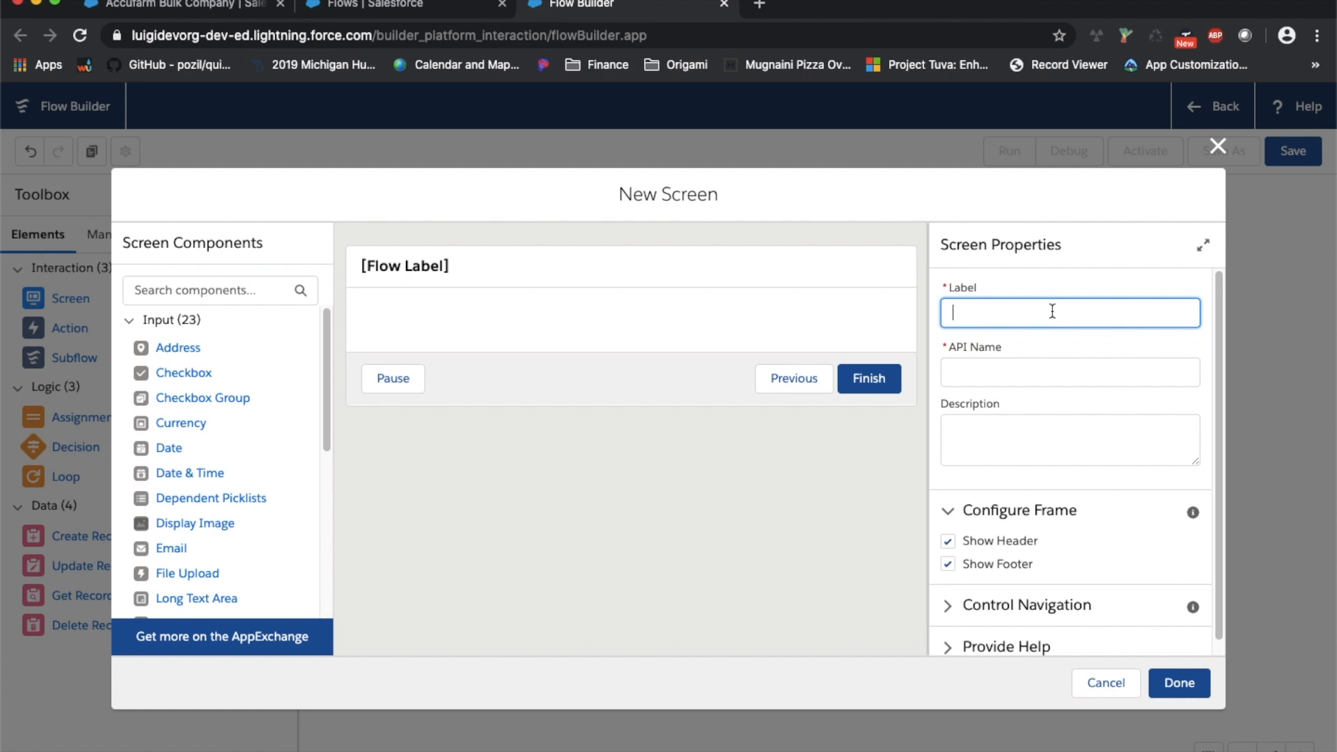
pyautogui.write('Congratulations')
pyautogui.press('Tab')
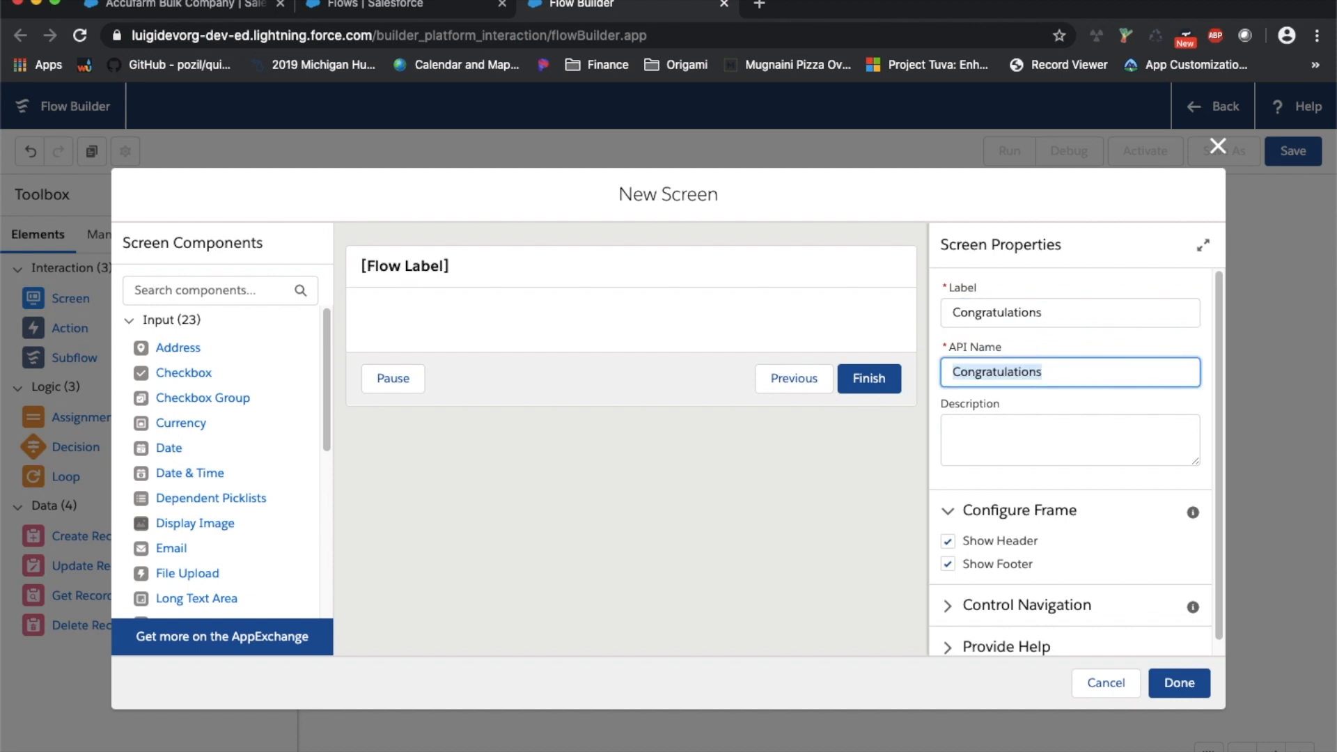
# Give the screen the description 'show user a nice message when they finish this process'
pyautogui.click(1041, 451)
pyautogui.write('show use')
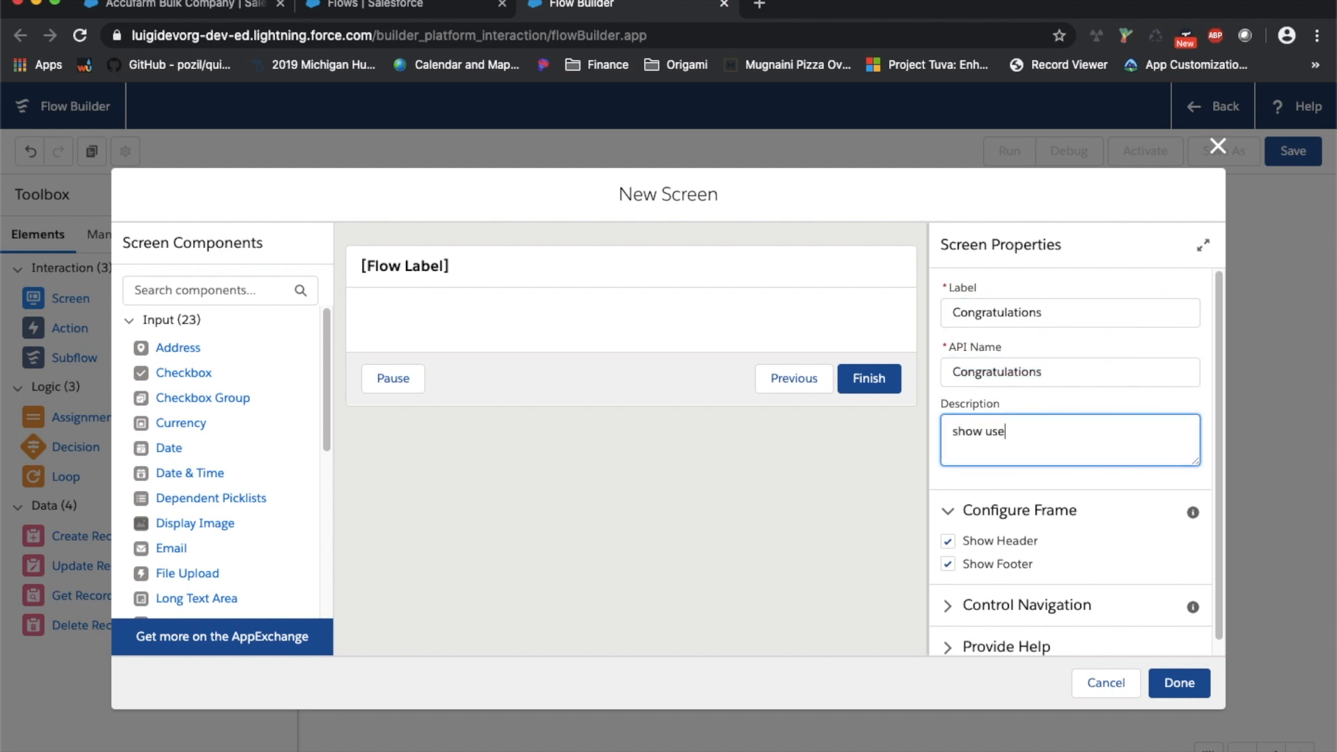
pyautogui.write('r a nice message when the')
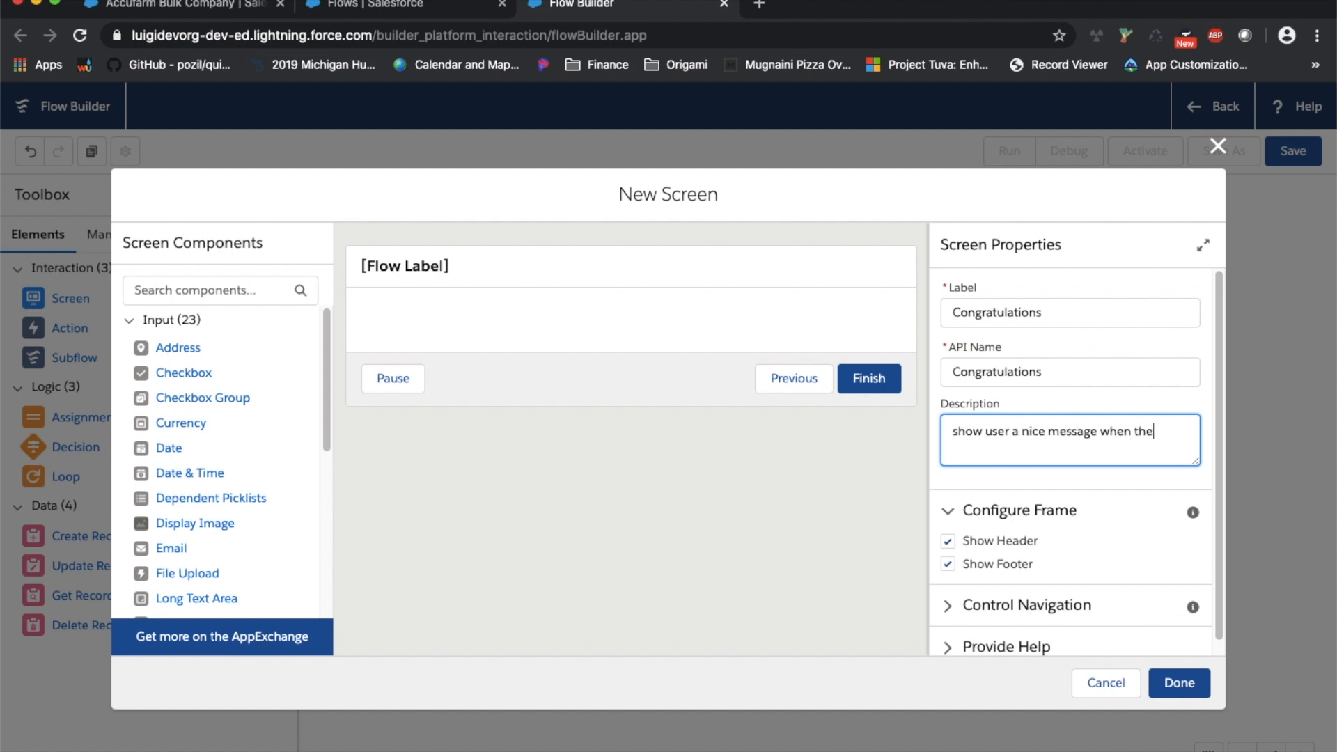
pyautogui.write('ish this process')
pyautogui.click(759, 507)
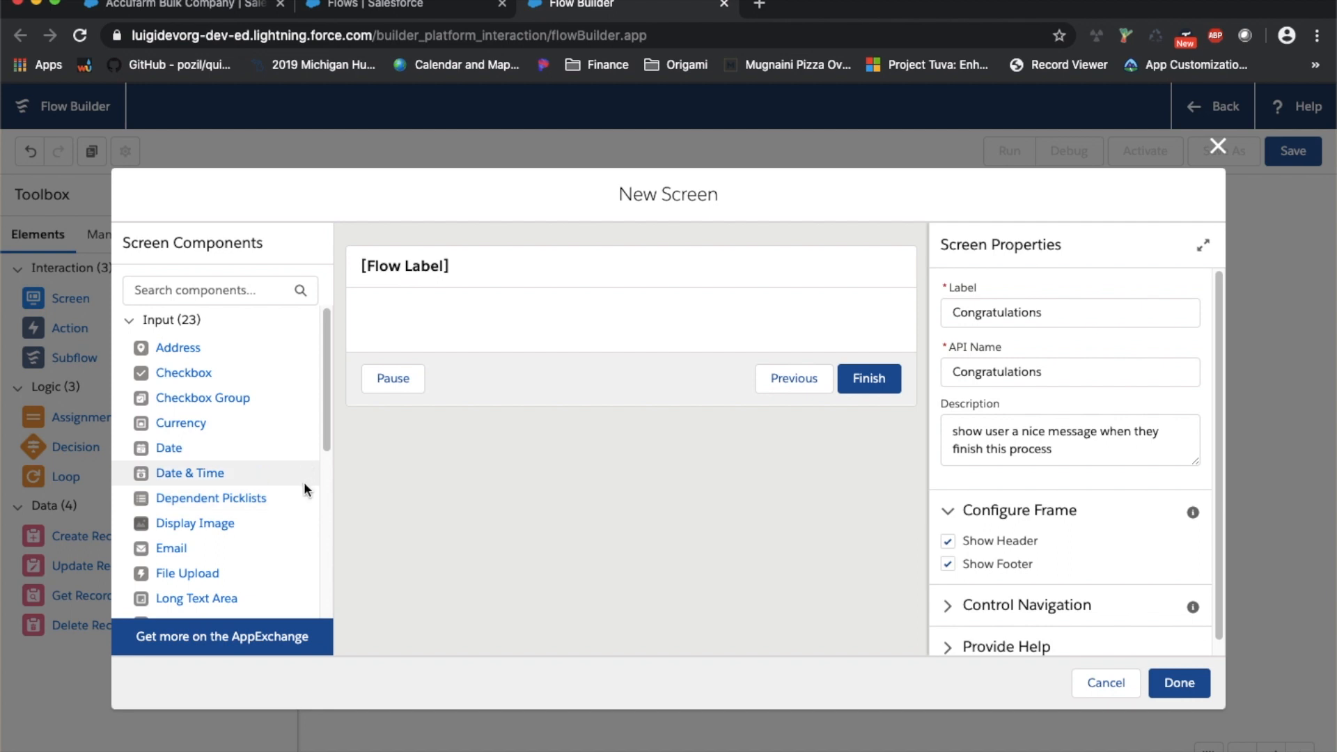
# Place a Display Image component onto the Congratulations screen
pyautogui.scroll(-1, 304, 488)
pyautogui.scroll(-12, 305, 487)
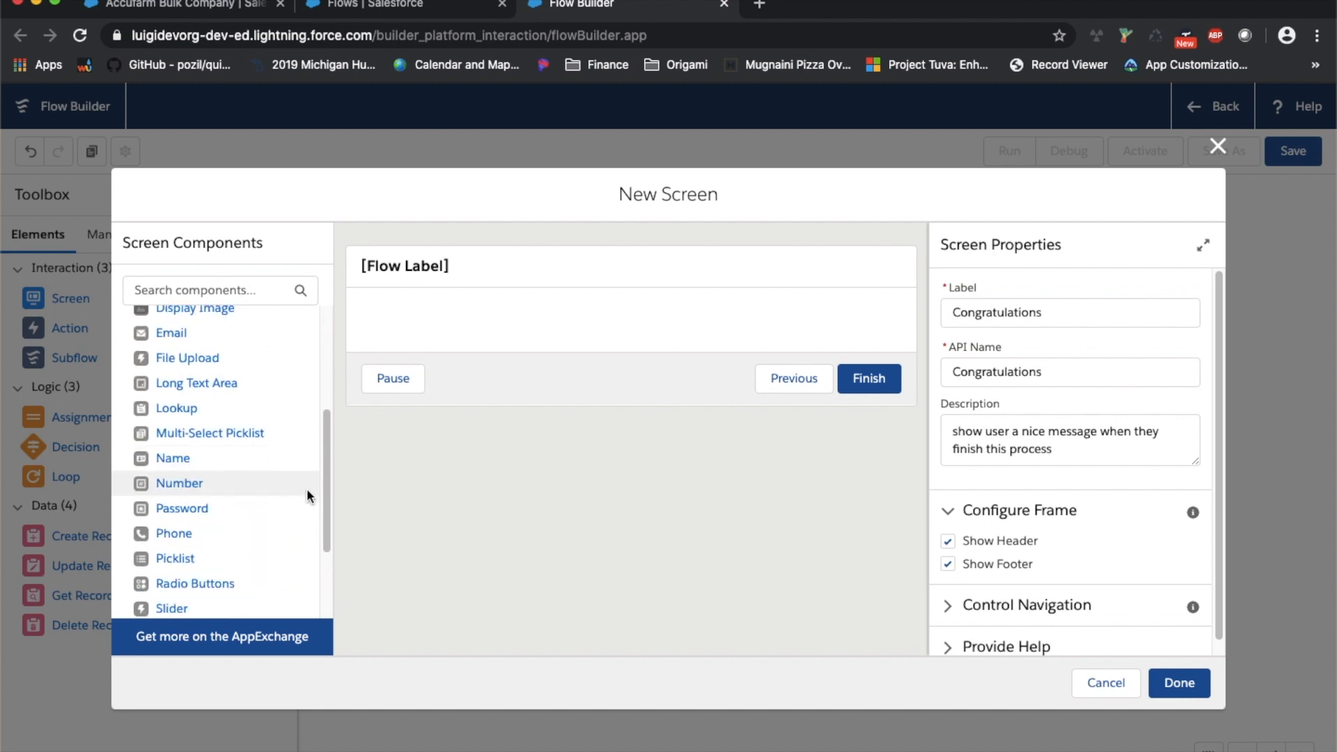
pyautogui.scroll(-1, 307, 488)
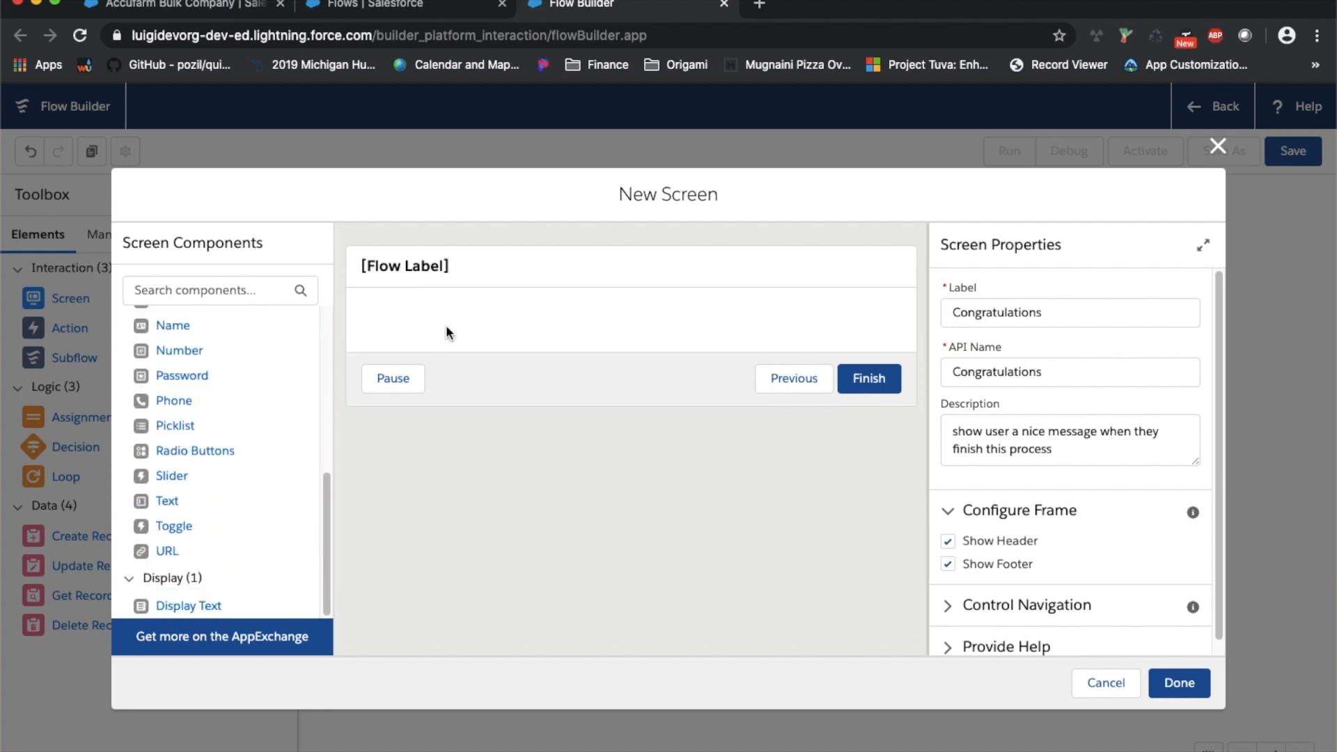
pyautogui.scroll(6, 271, 409)
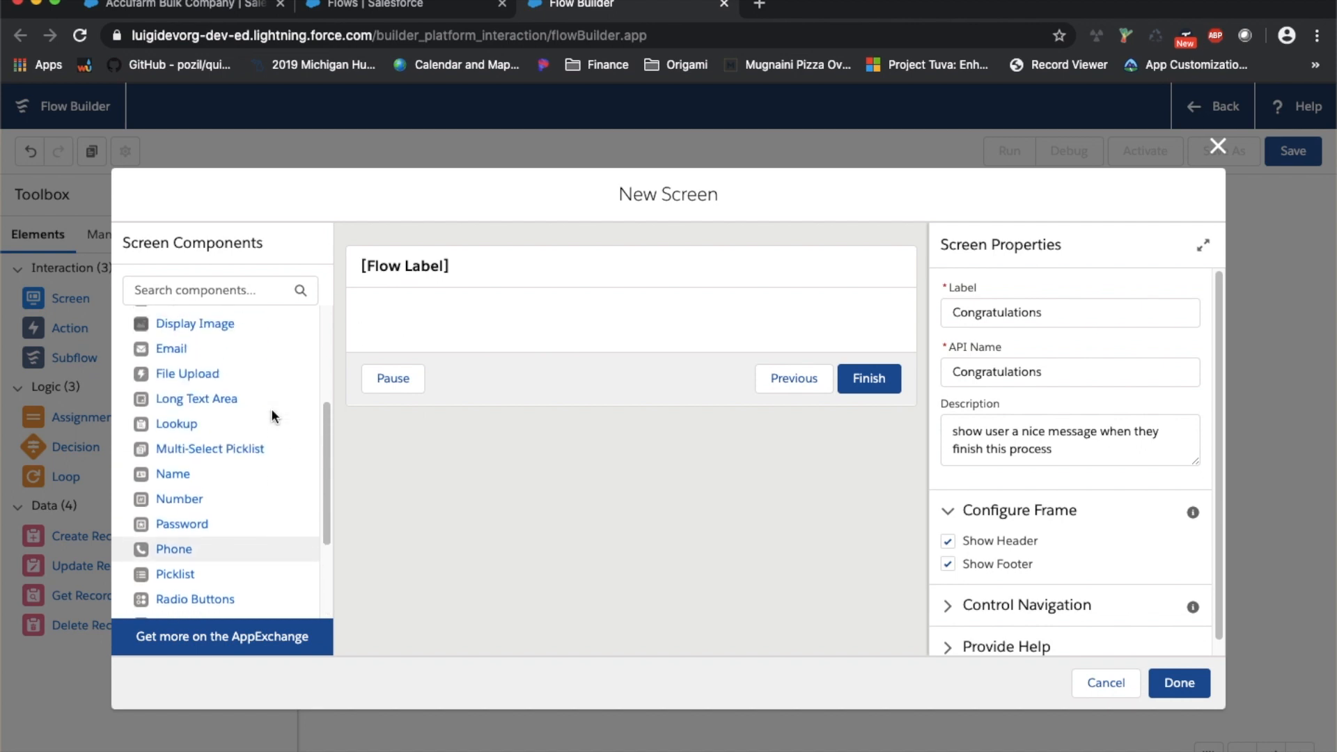
pyautogui.scroll(6, 284, 421)
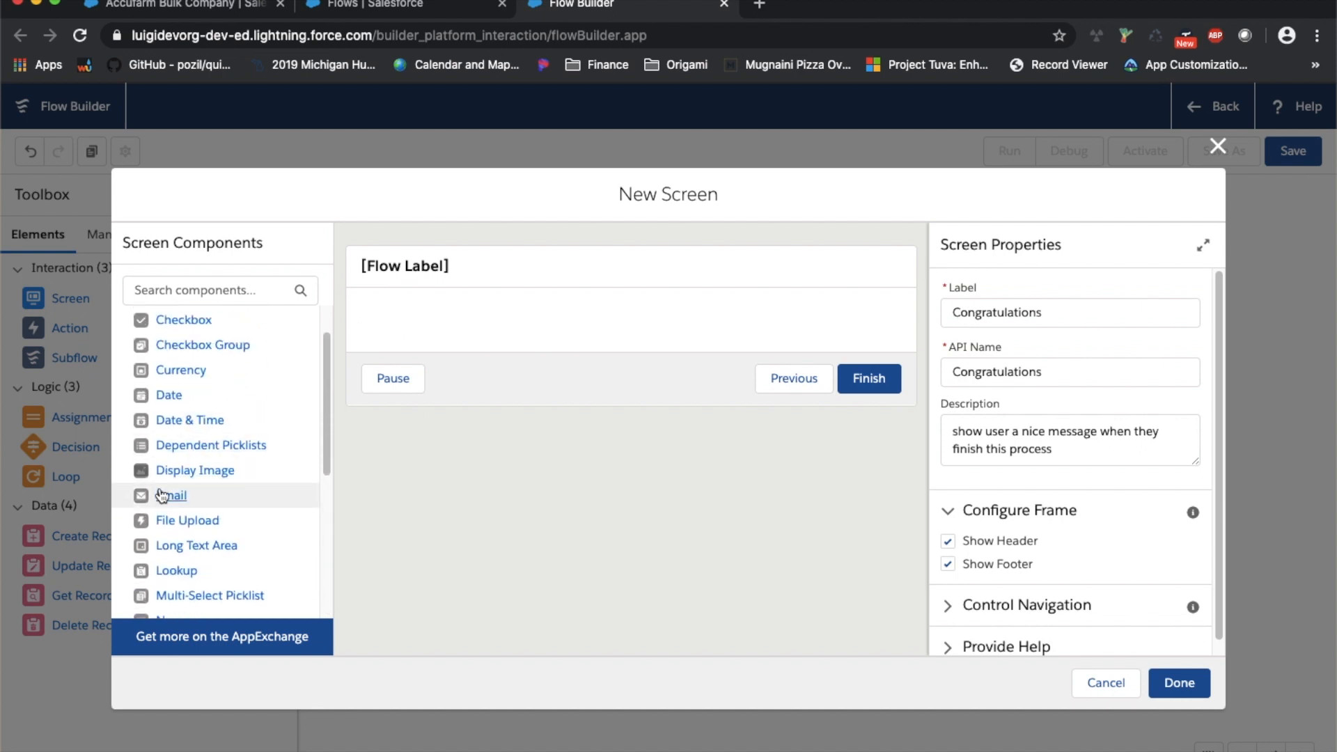
pyautogui.moveTo(171, 479); pyautogui.dragTo(469, 319)
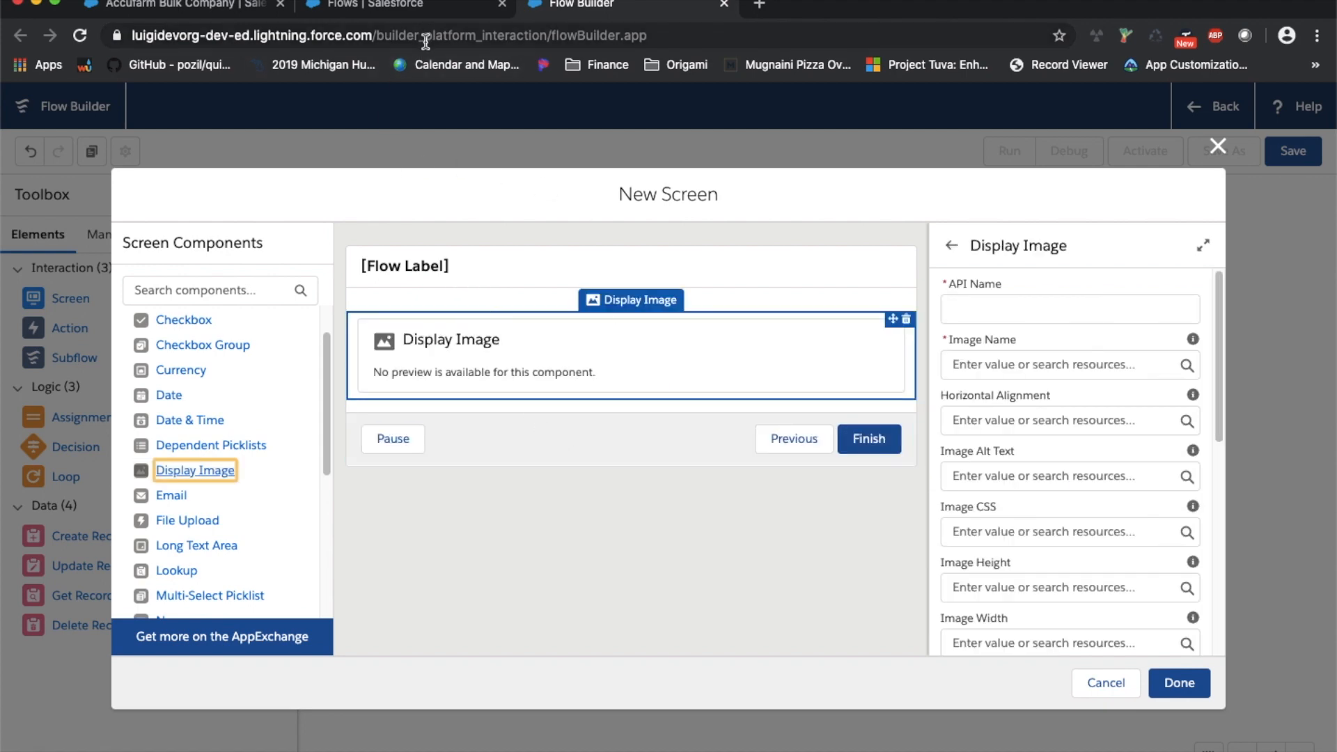
pyautogui.click(426, 13)
# Find Static Resources via Quick Find 'stat', starting then cancelling a new resource
pyautogui.click(129, 198)
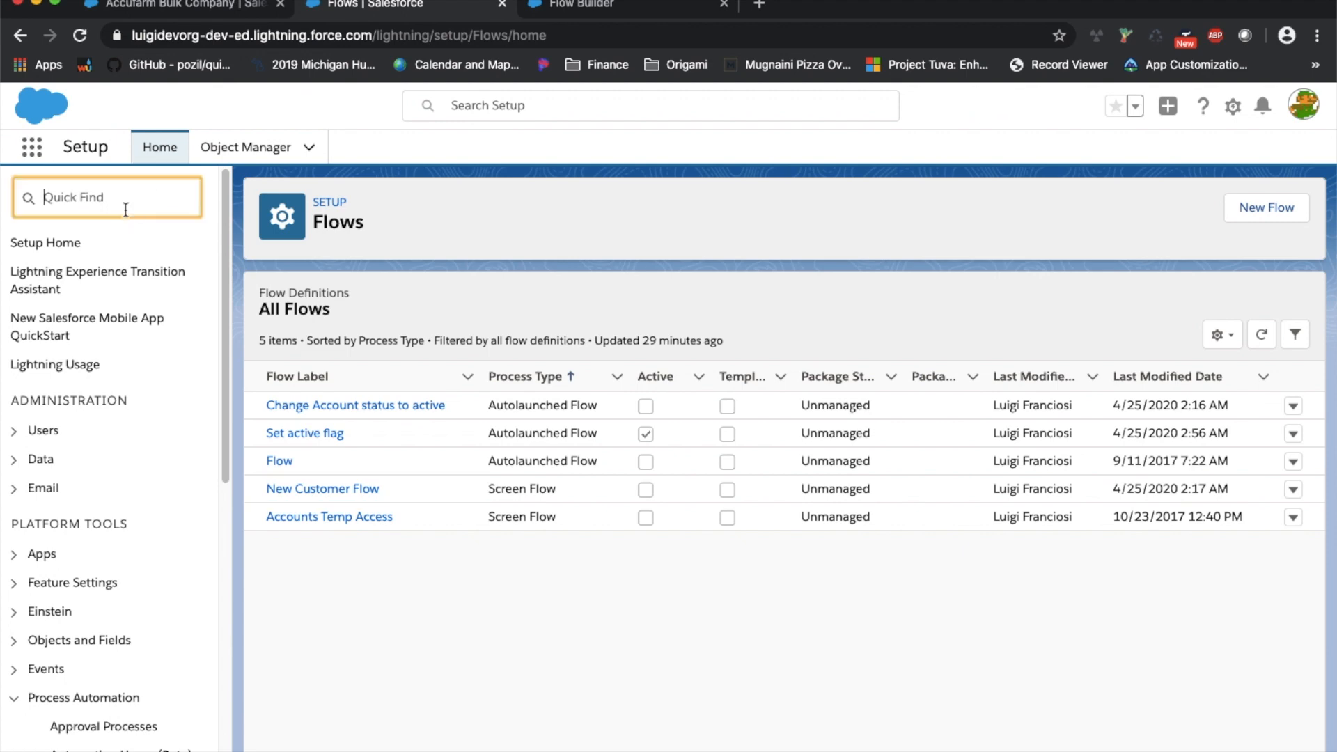
pyautogui.write('st')
pyautogui.click(124, 198)
pyautogui.write('at')
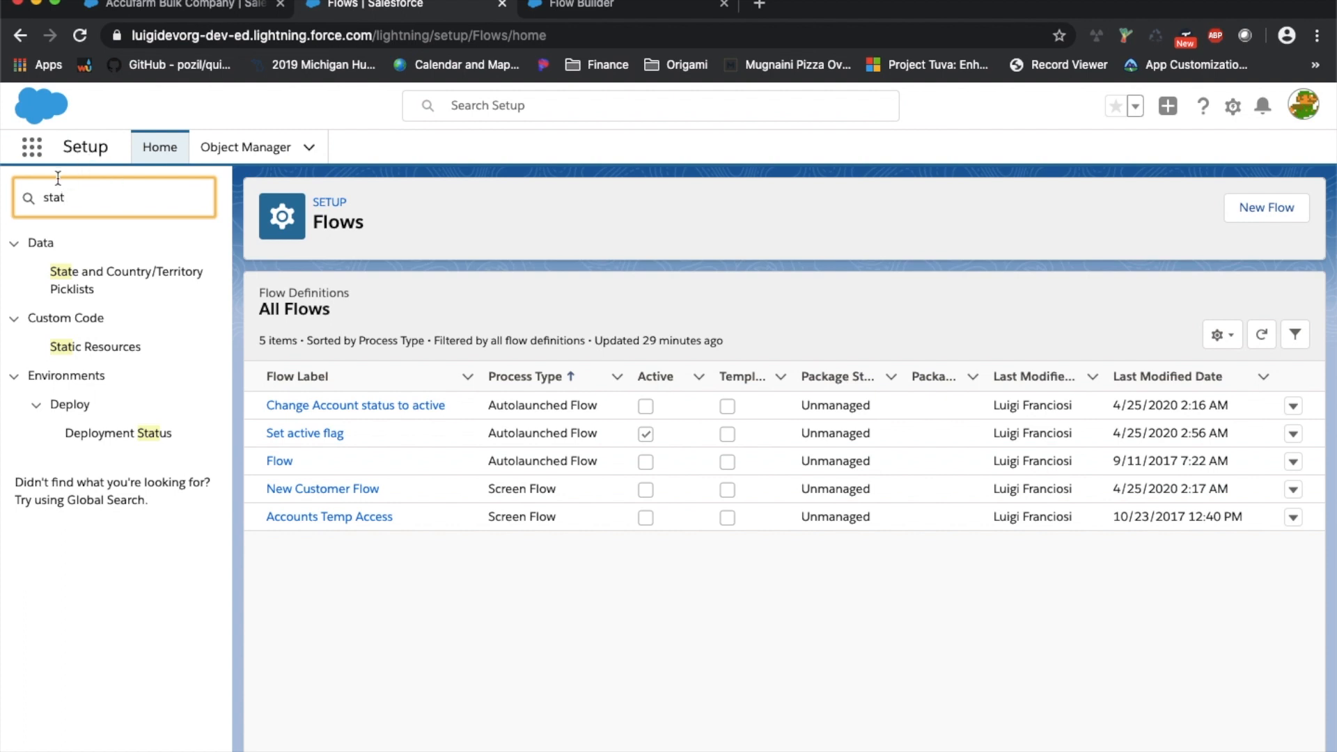
pyautogui.click(126, 353)
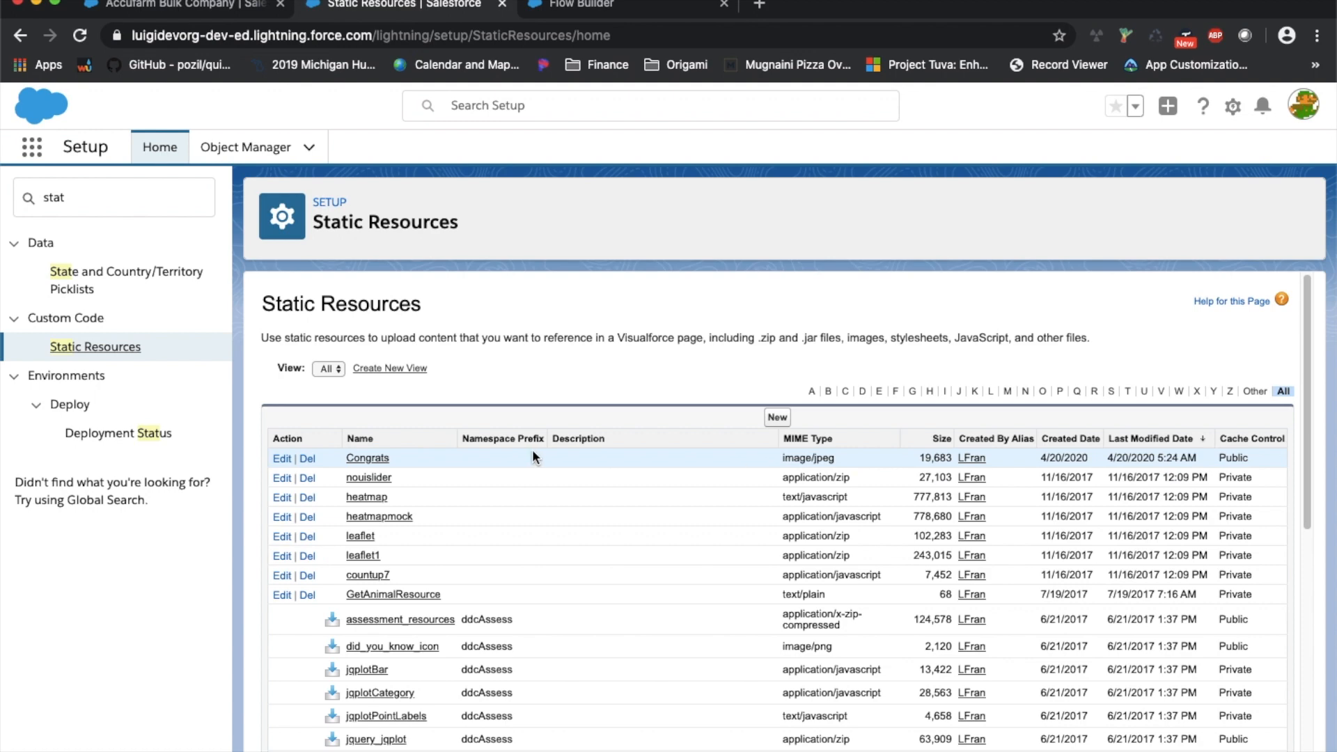
pyautogui.click(779, 419)
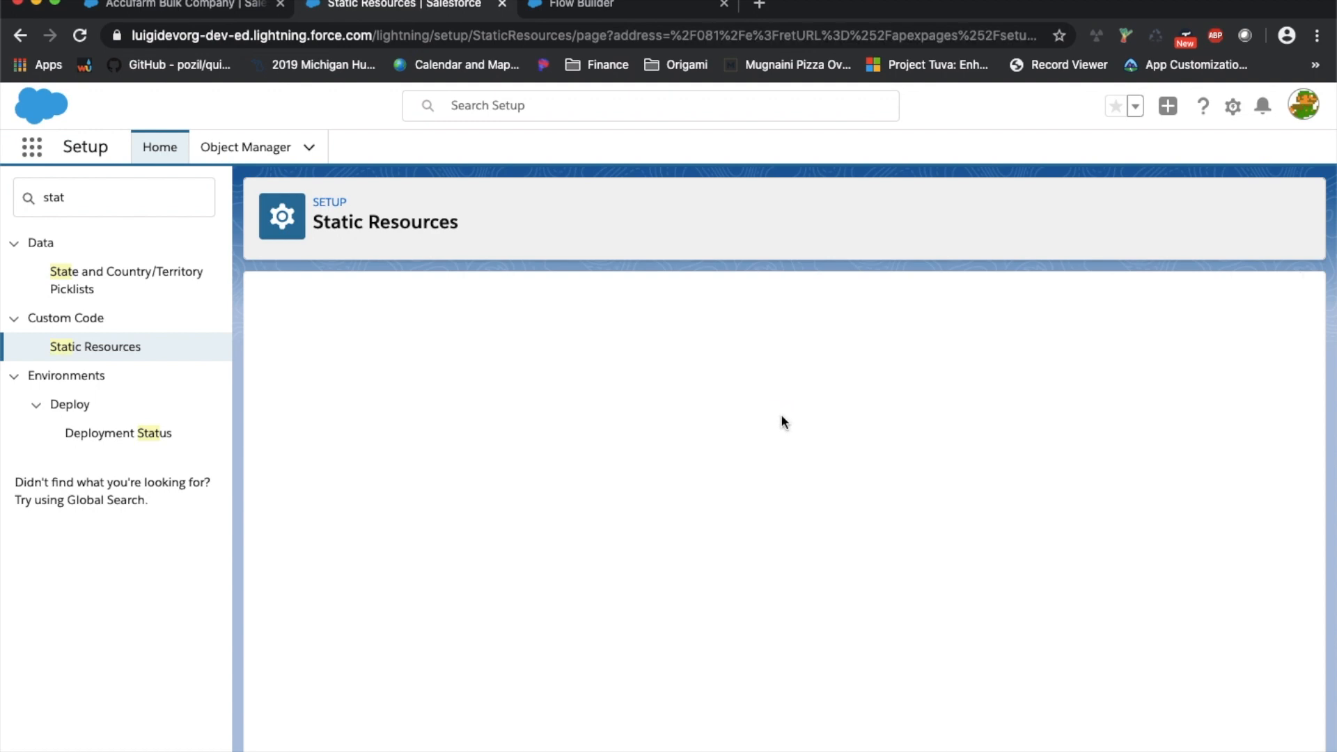
pyautogui.click(545, 409)
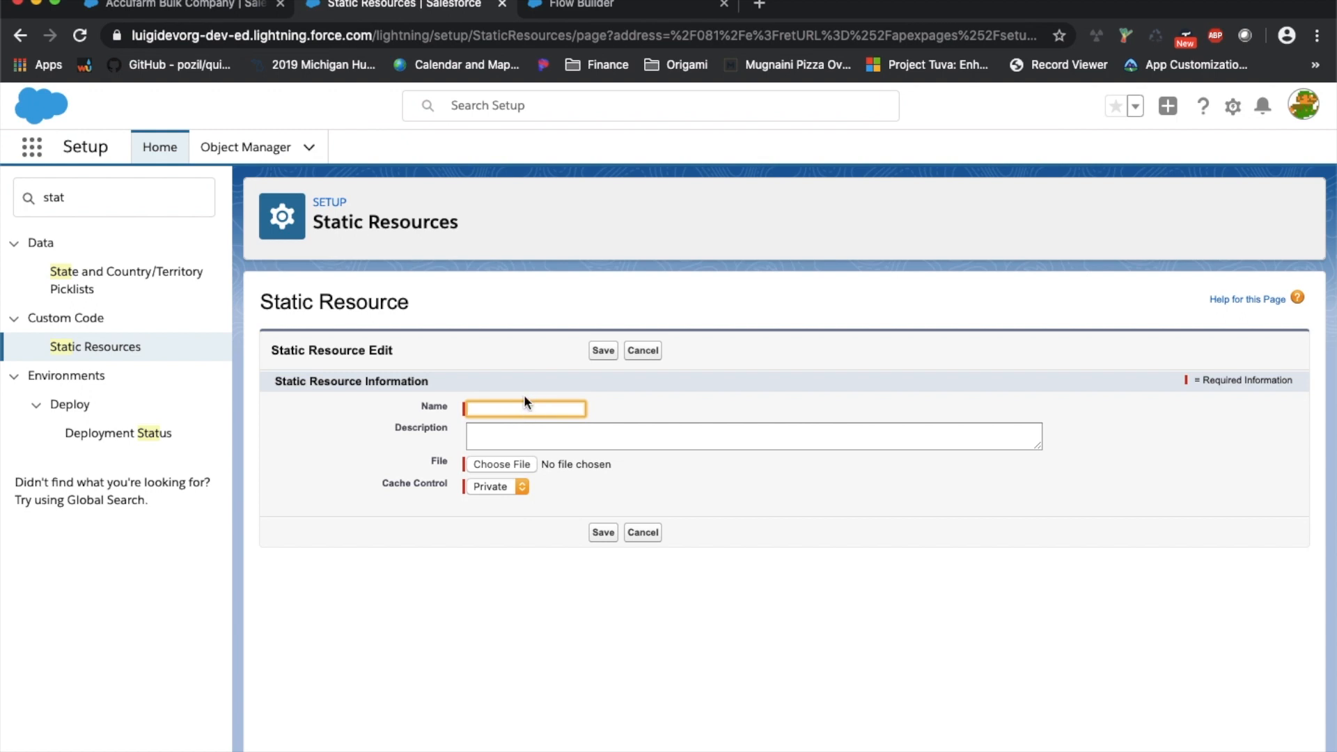
pyautogui.write('name')
pyautogui.click(508, 431)
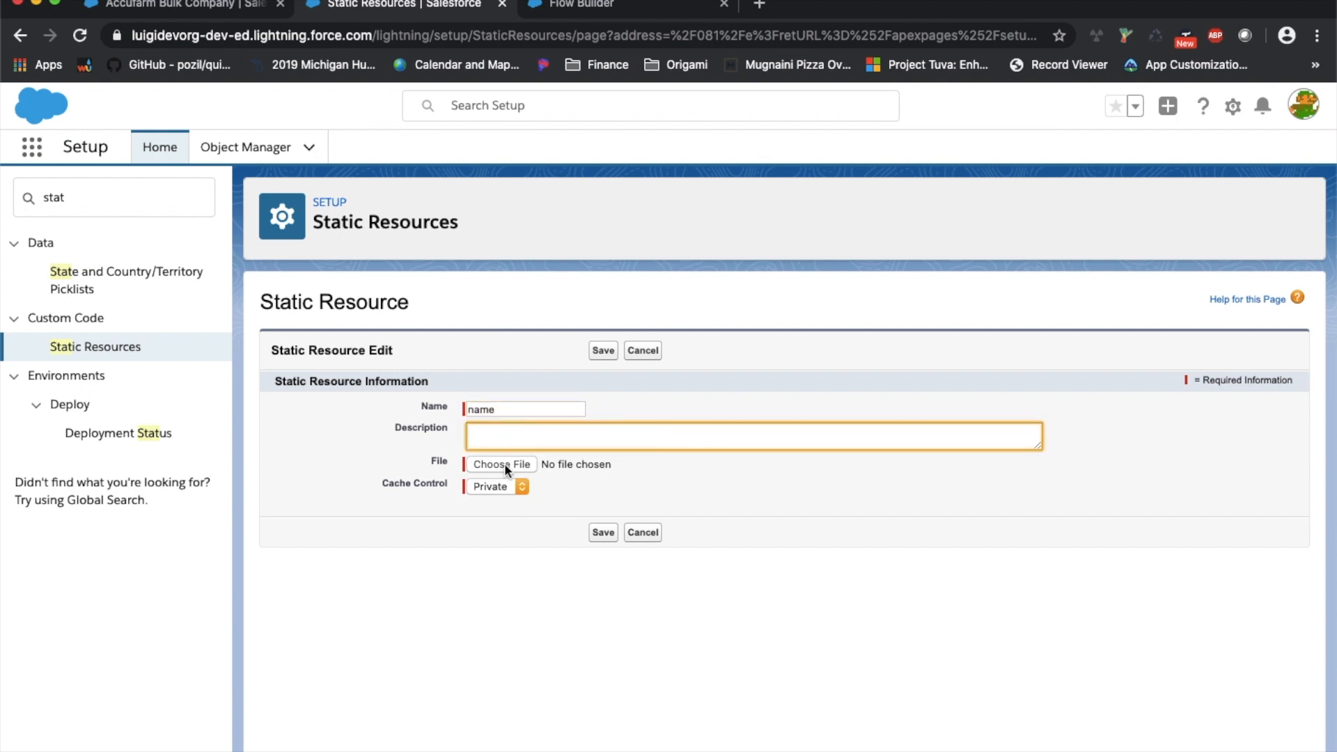
pyautogui.click(642, 533)
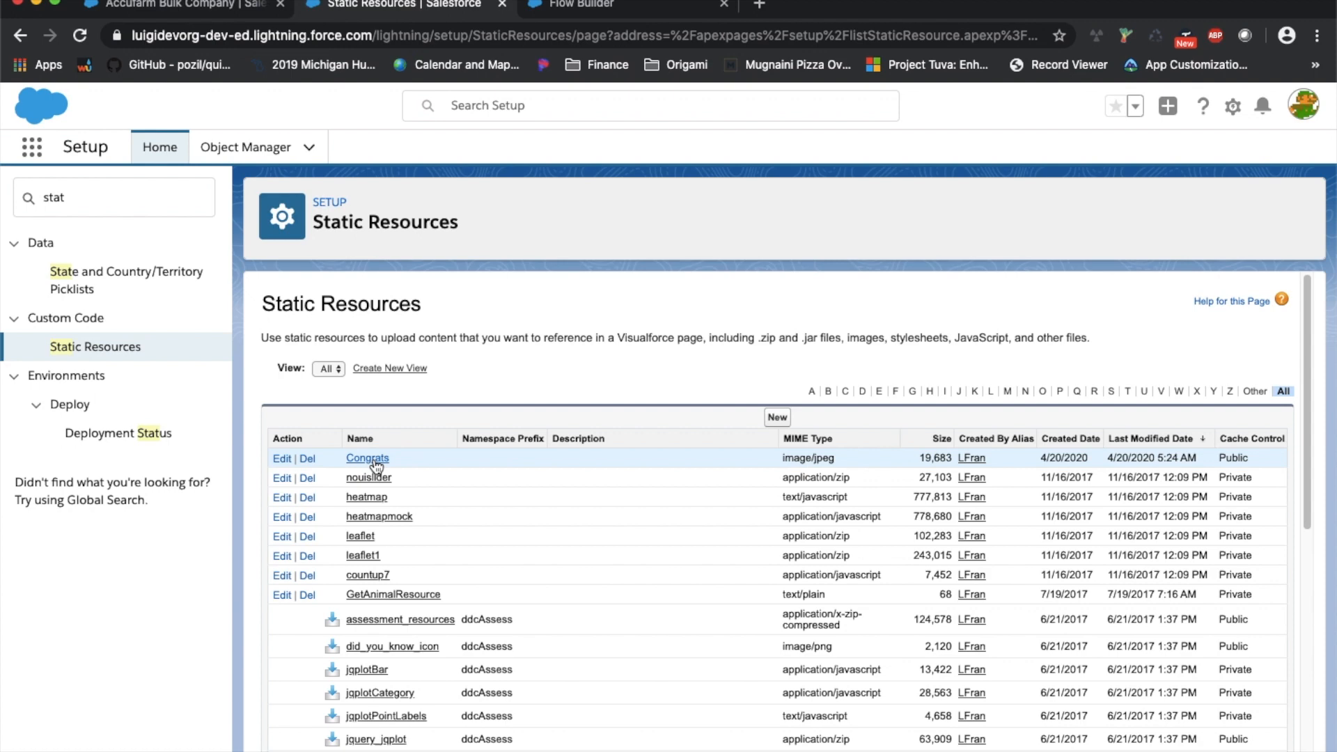
# Open the Congrats static resource, view its image file, and copy the name Congrats
pyautogui.click(374, 464)
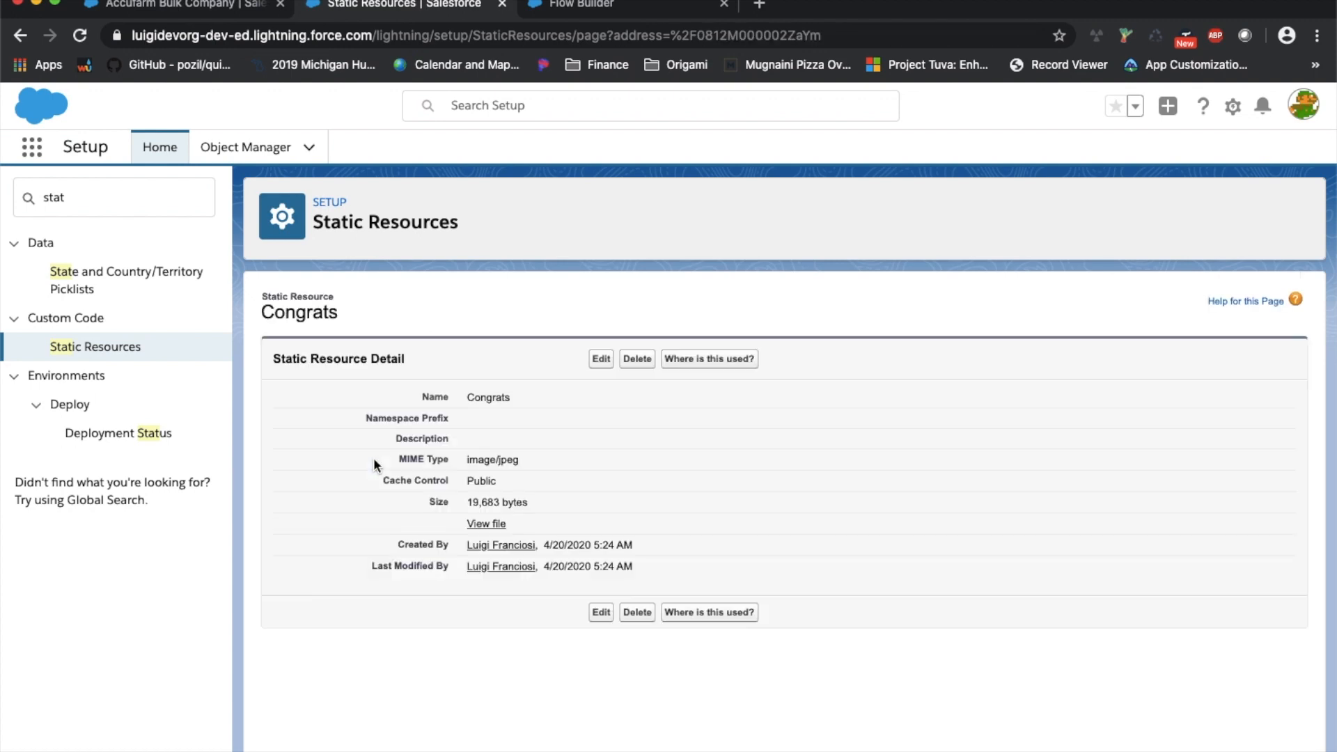
pyautogui.click(496, 522)
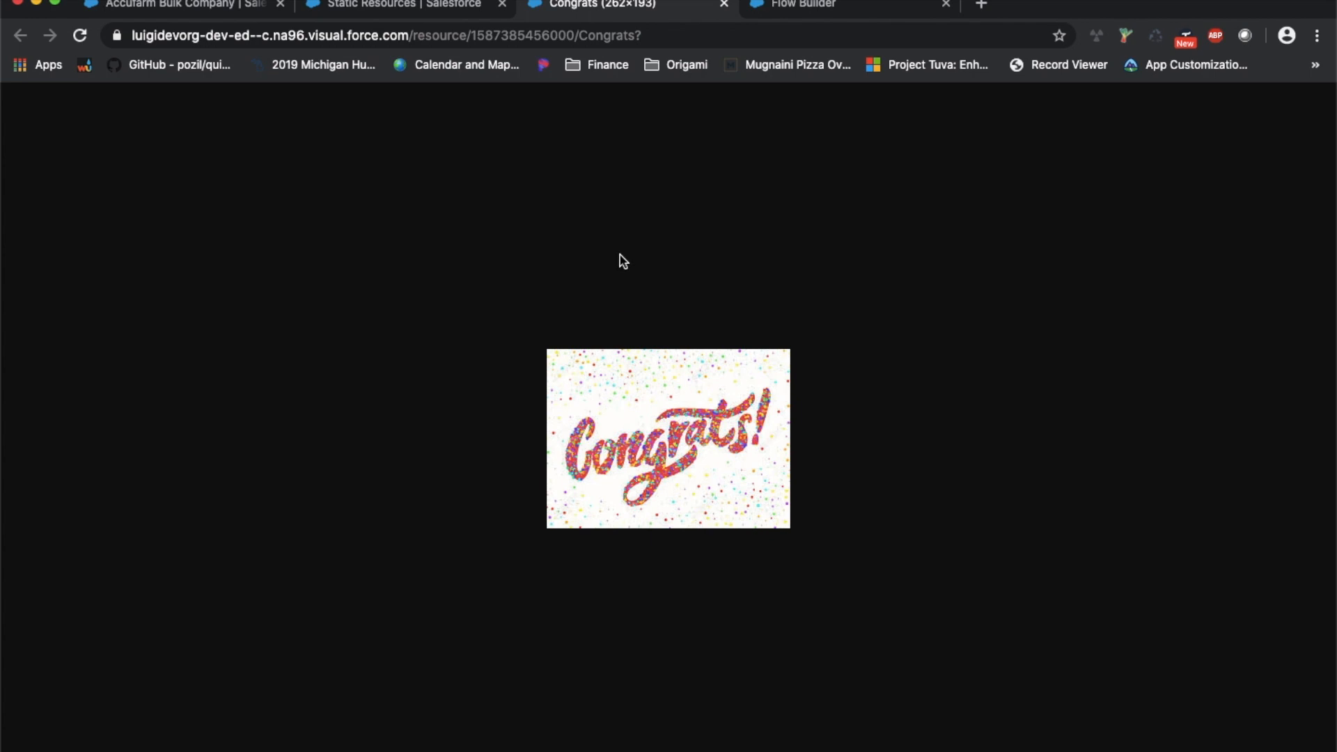
pyautogui.click(725, 4)
pyautogui.doubleClick(476, 395)
pyautogui.rightClick(476, 395)
pyautogui.click(531, 398)
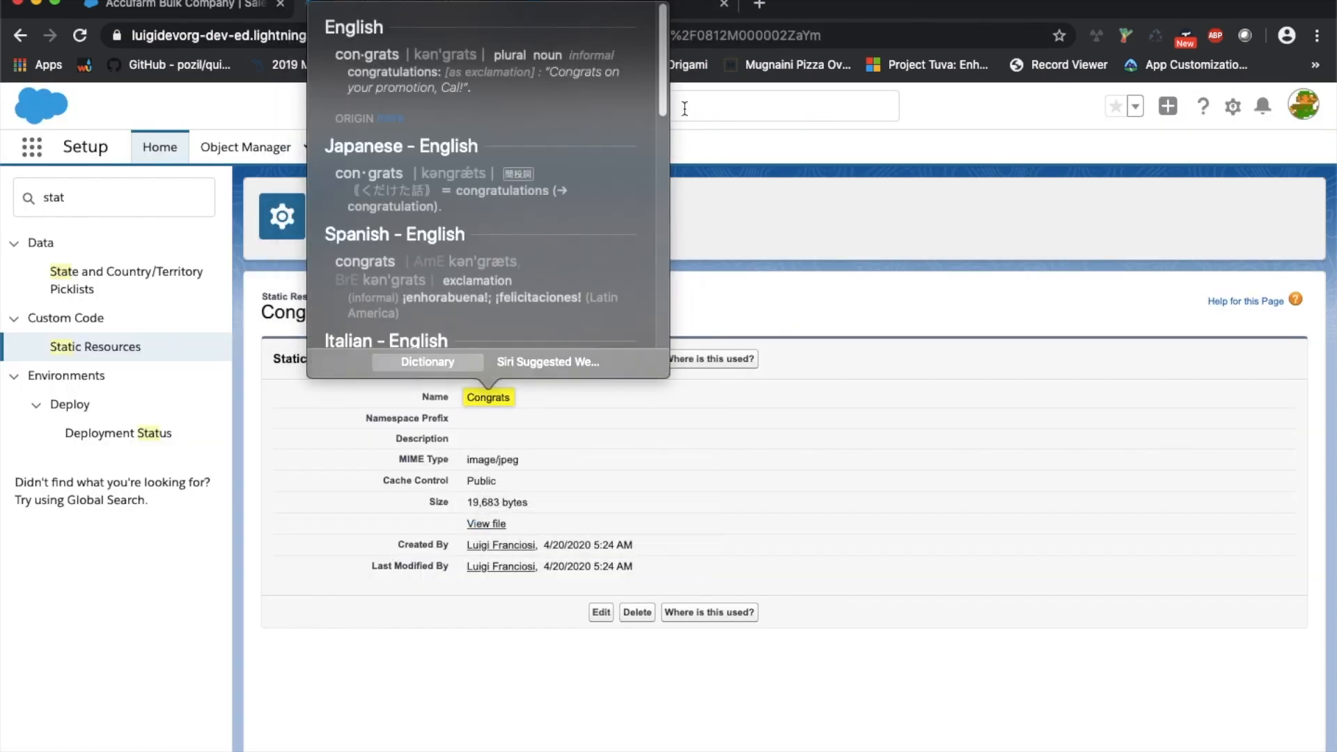
pyautogui.click(676, 254)
pyautogui.rightClick(496, 400)
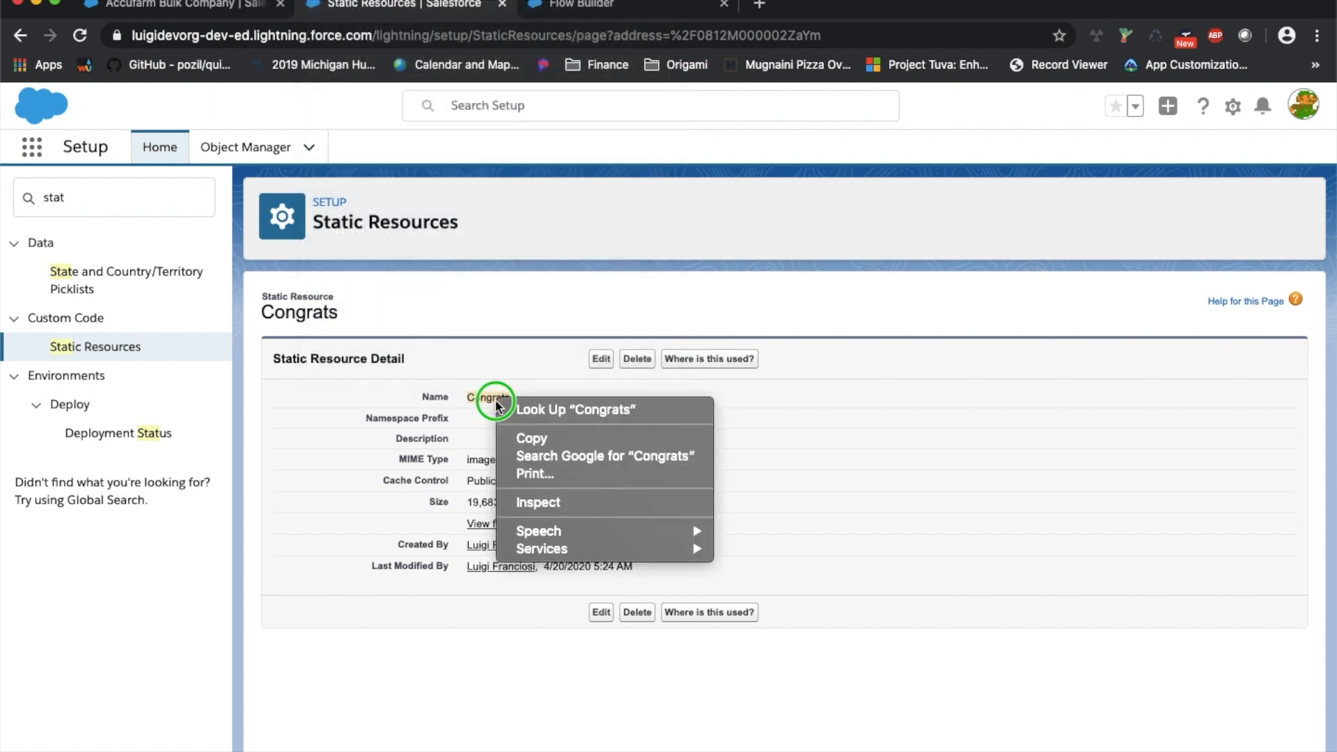
pyautogui.click(531, 438)
pyautogui.click(596, 13)
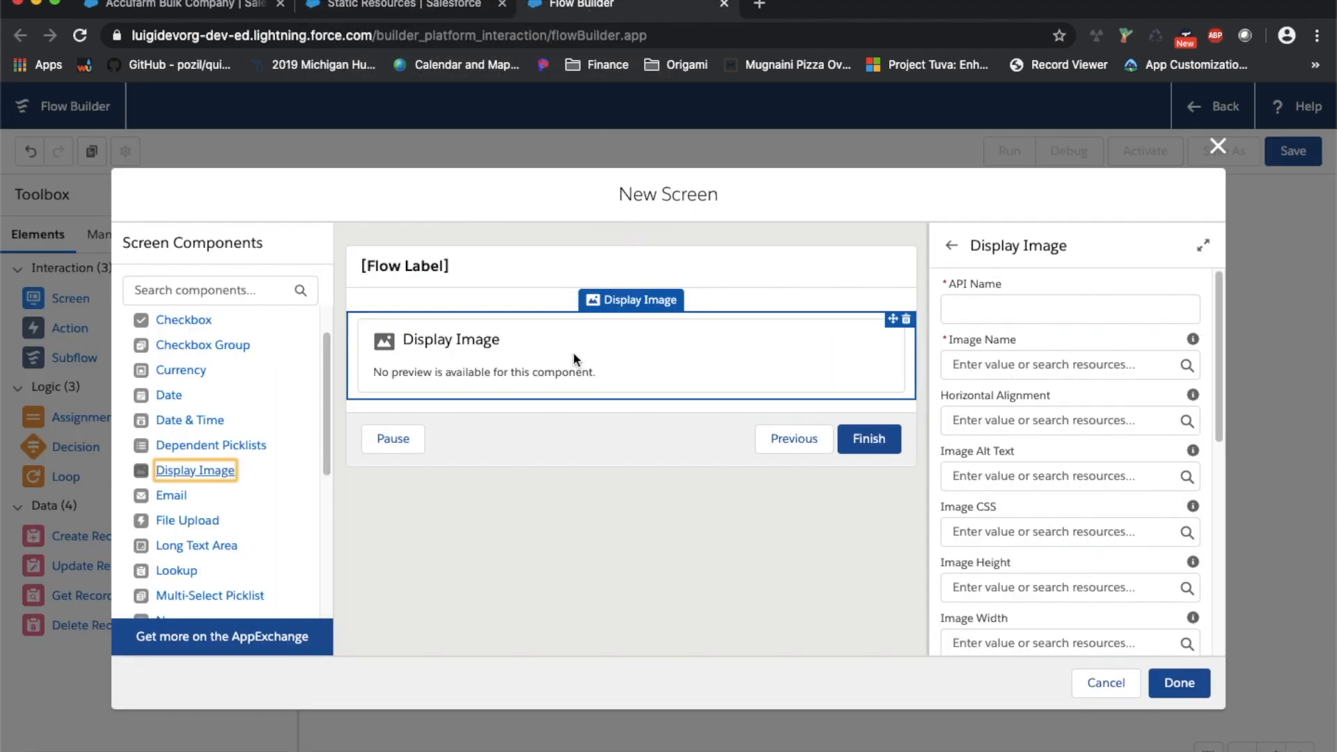
# Set the Display Image API name to CongratsImage and its image name to Congrats
pyautogui.click(948, 312)
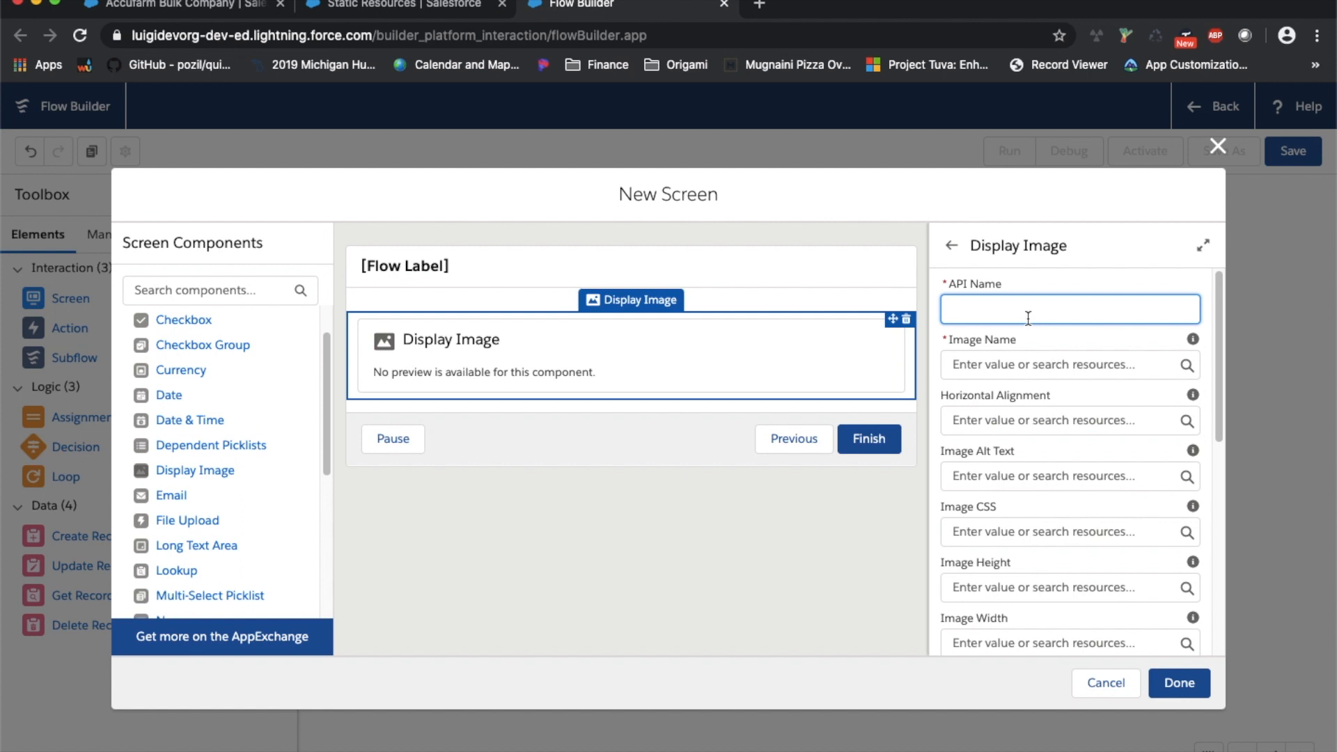
pyautogui.write('CongratsImage')
pyautogui.click(1118, 360)
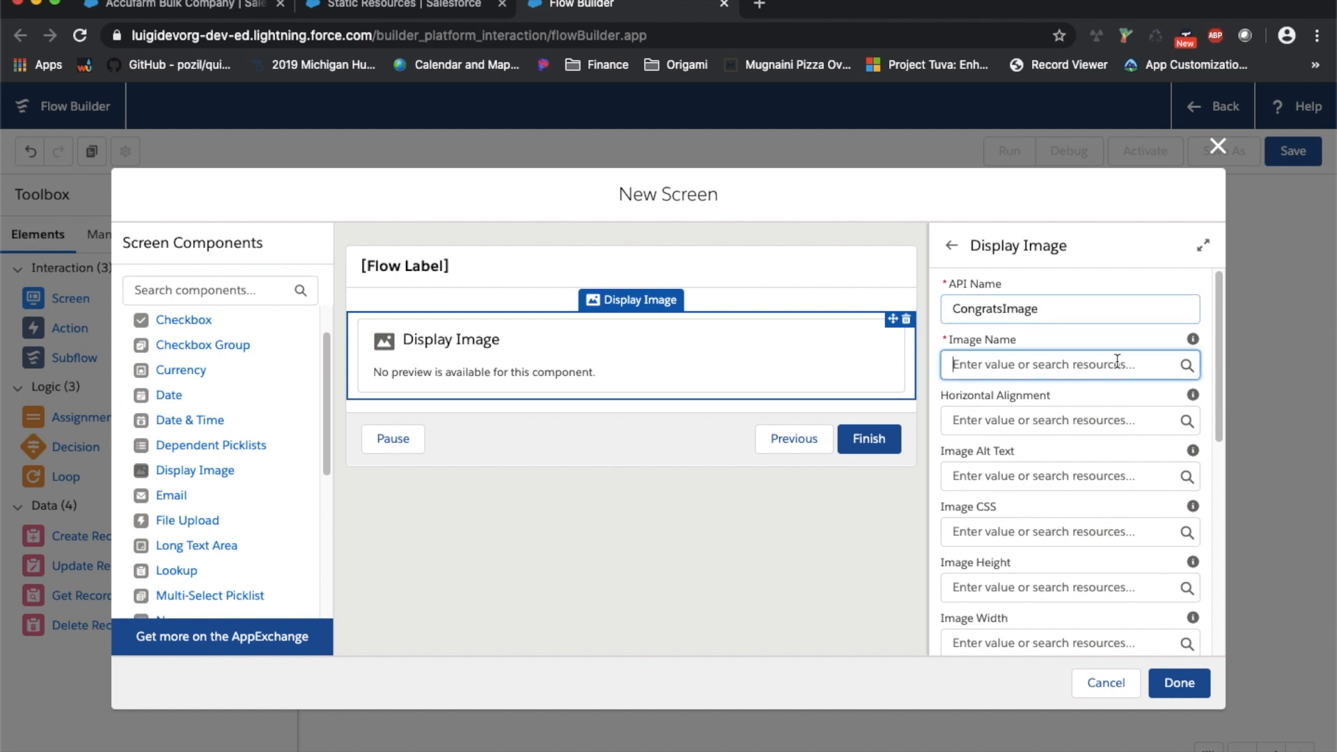
pyautogui.write('Congrats')
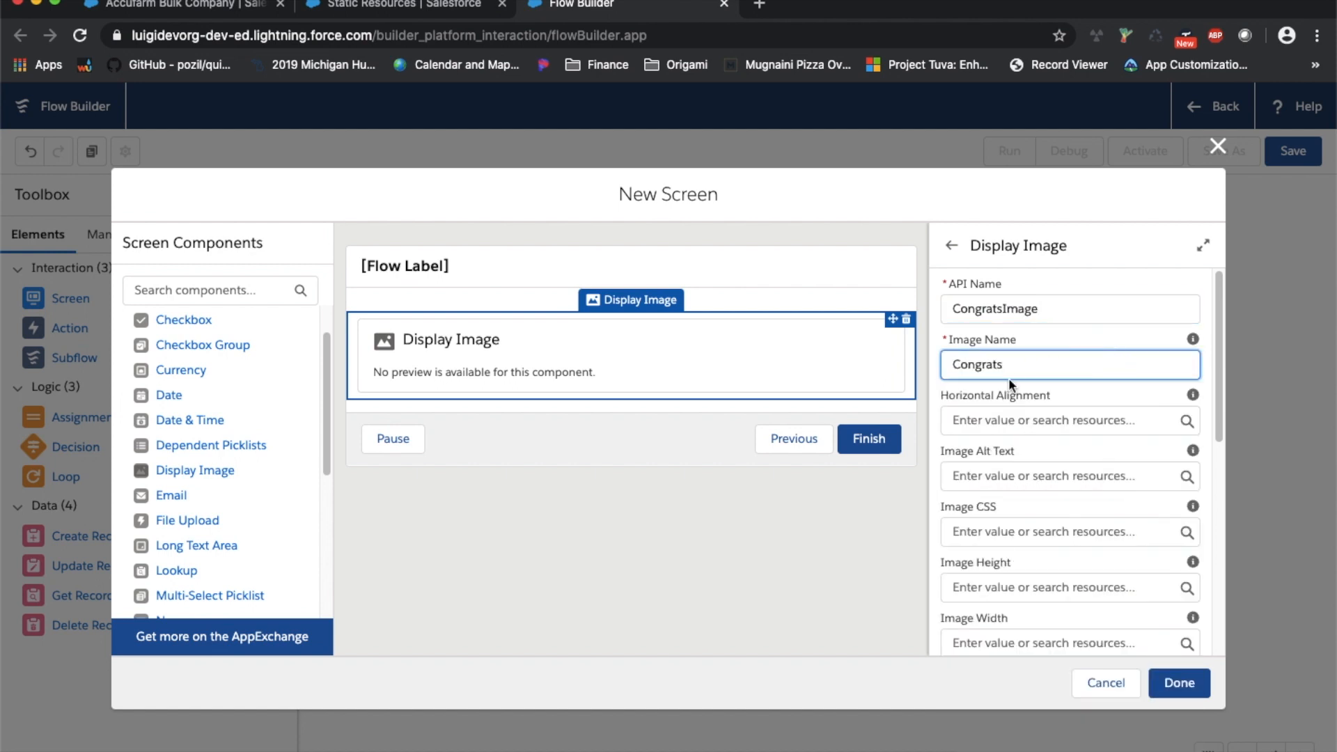
pyautogui.click(1036, 341)
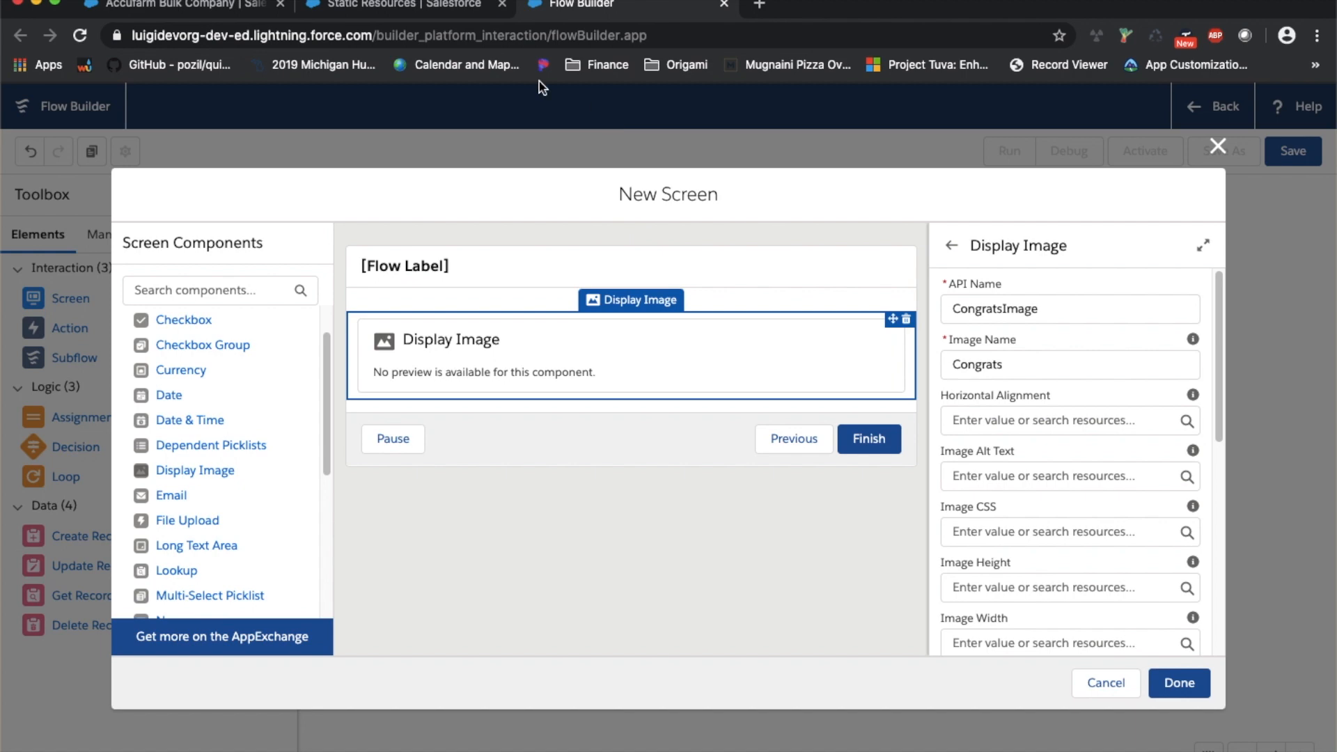
# Add a Display Text component below the image on the Congratulations screen
pyautogui.click(418, 6)
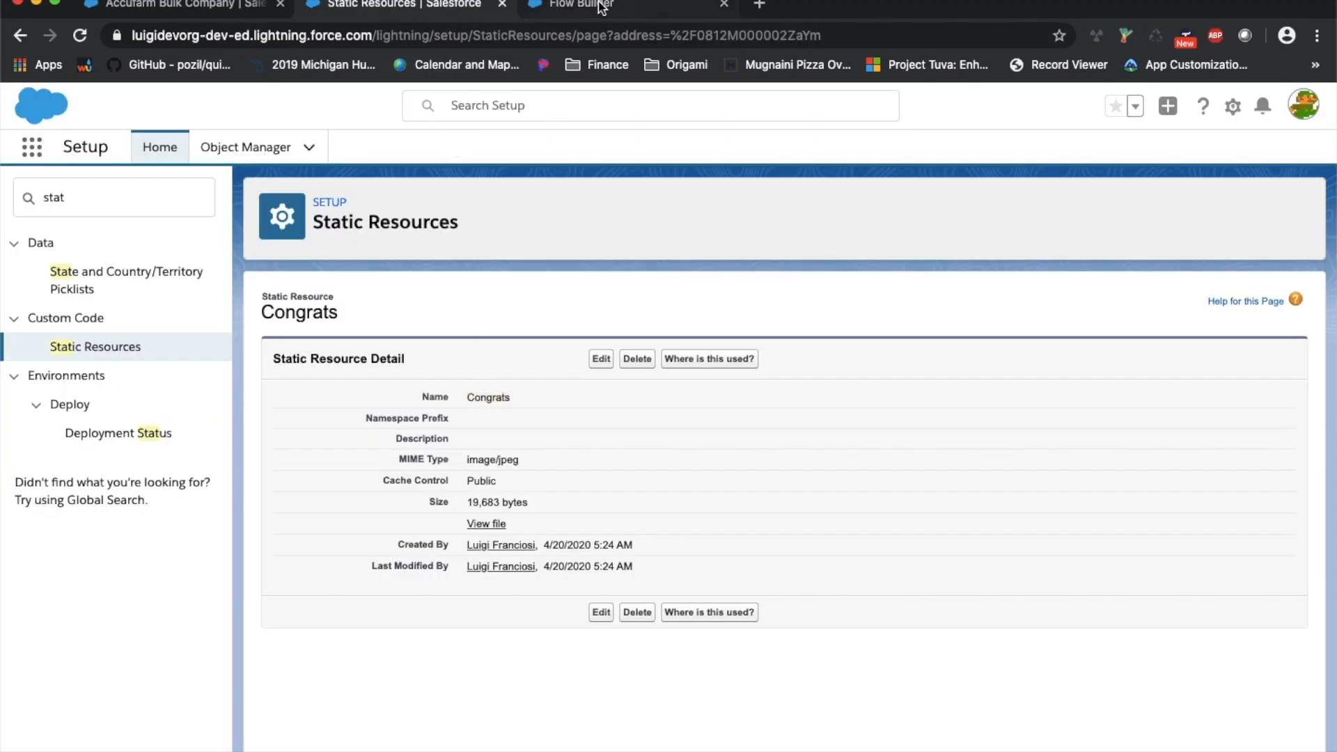
pyautogui.click(598, 6)
pyautogui.scroll(-10, 1031, 460)
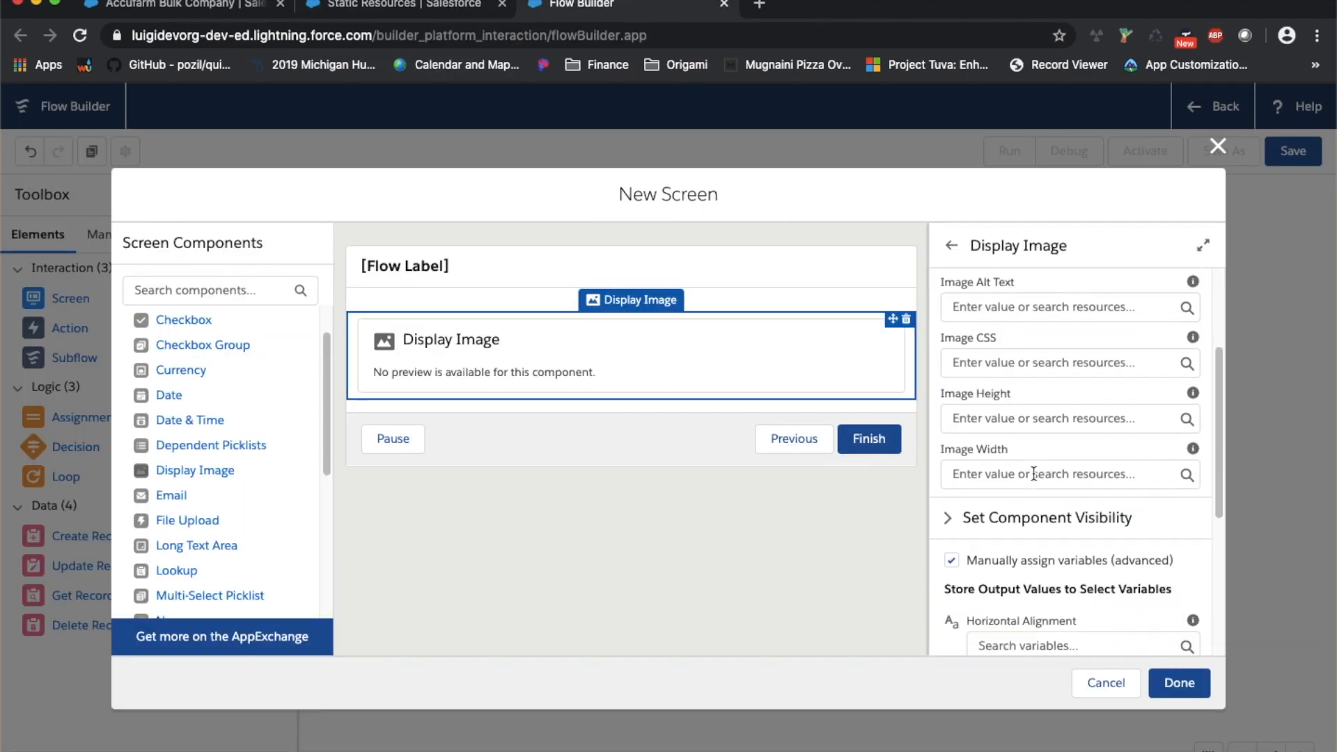
pyautogui.scroll(-1, 1033, 468)
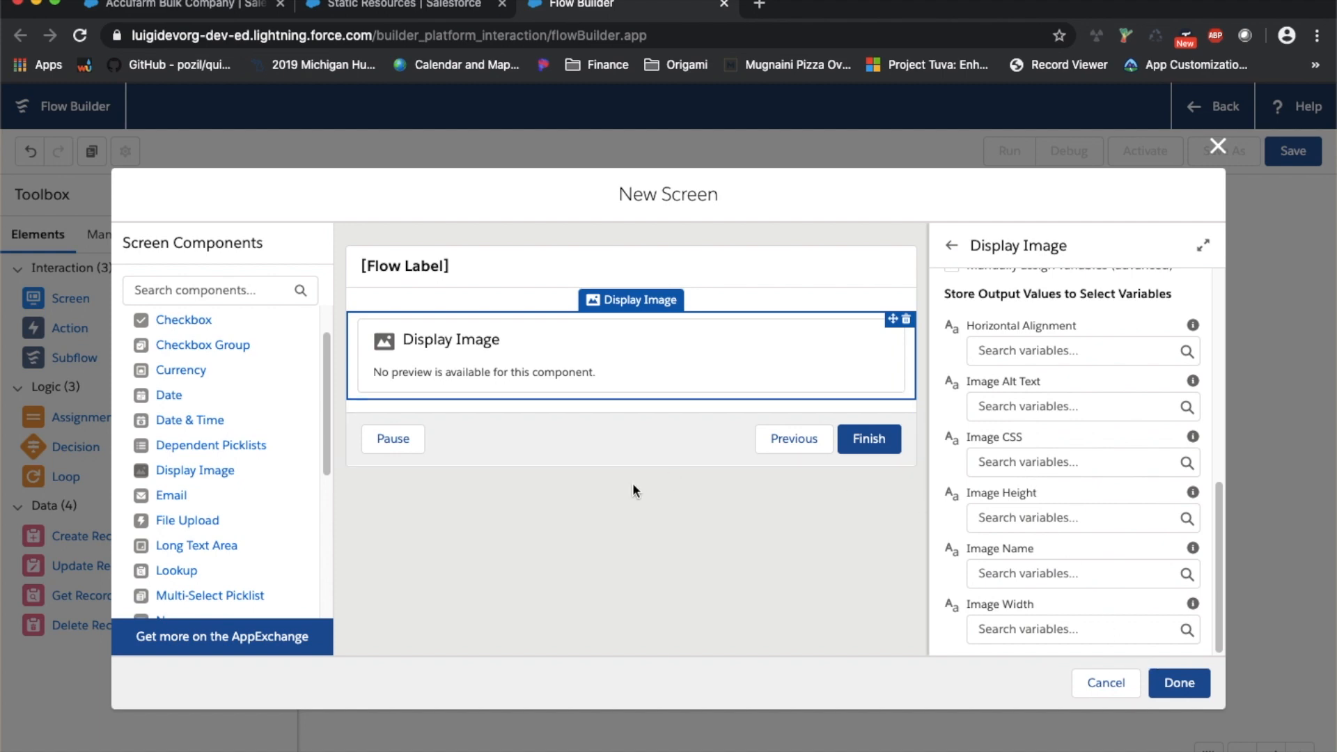
pyautogui.moveTo(326, 424); pyautogui.dragTo(326, 566)
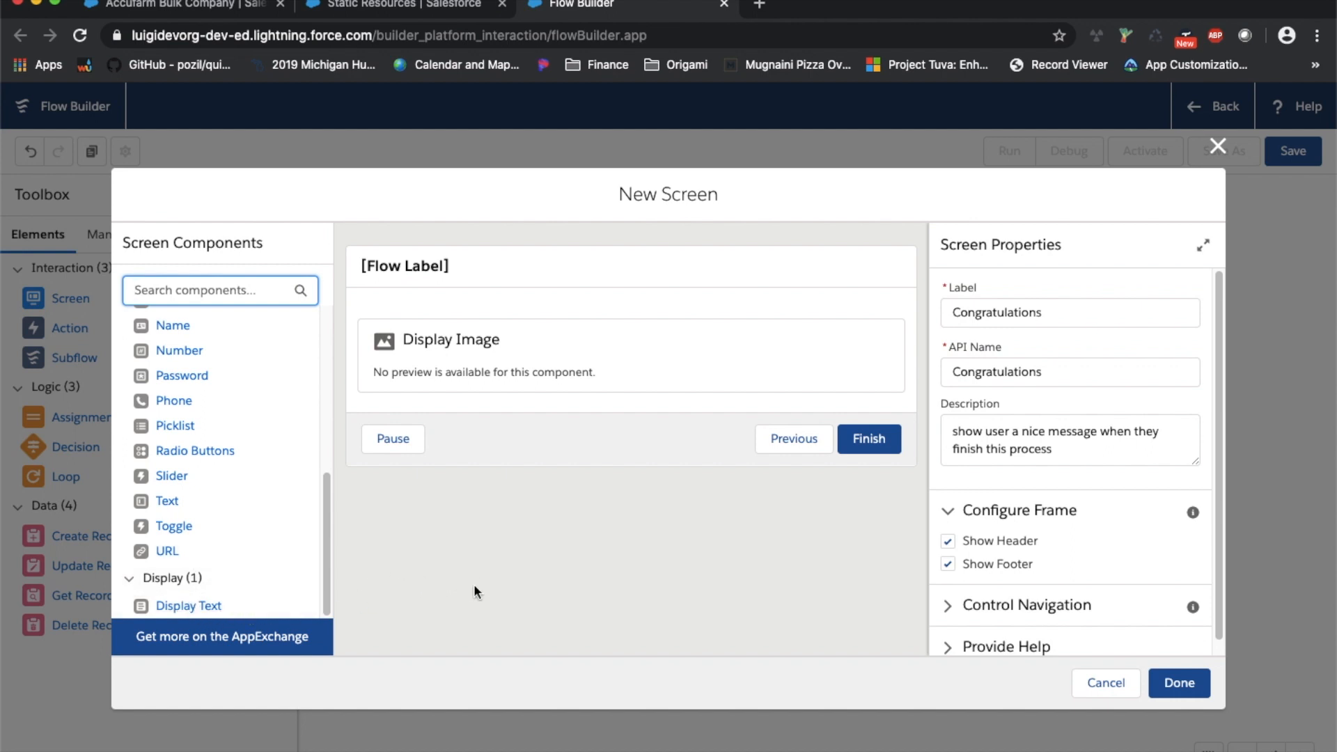
pyautogui.moveTo(182, 606); pyautogui.dragTo(499, 404)
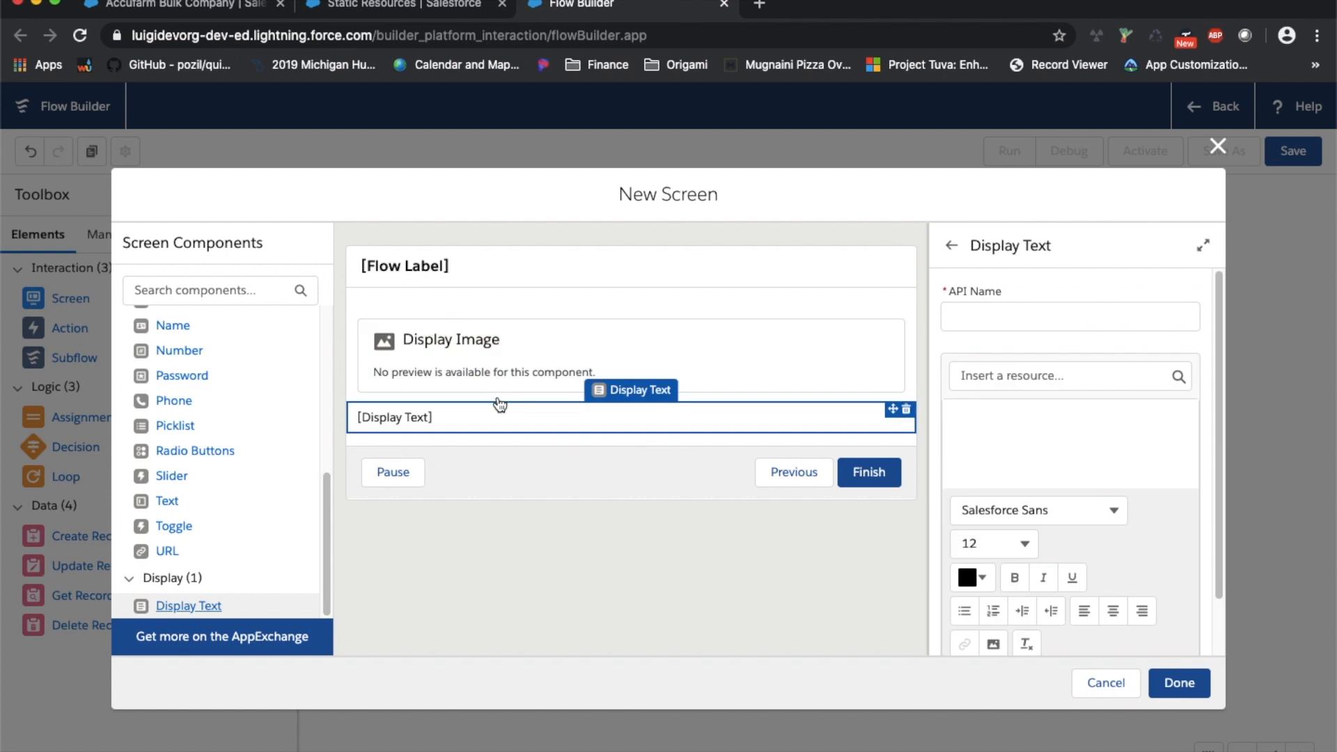
# Name the Display Text redirectURL, enter 'Congratulations! Click here to go to your new account.' and select it for linking
pyautogui.click(1033, 311)
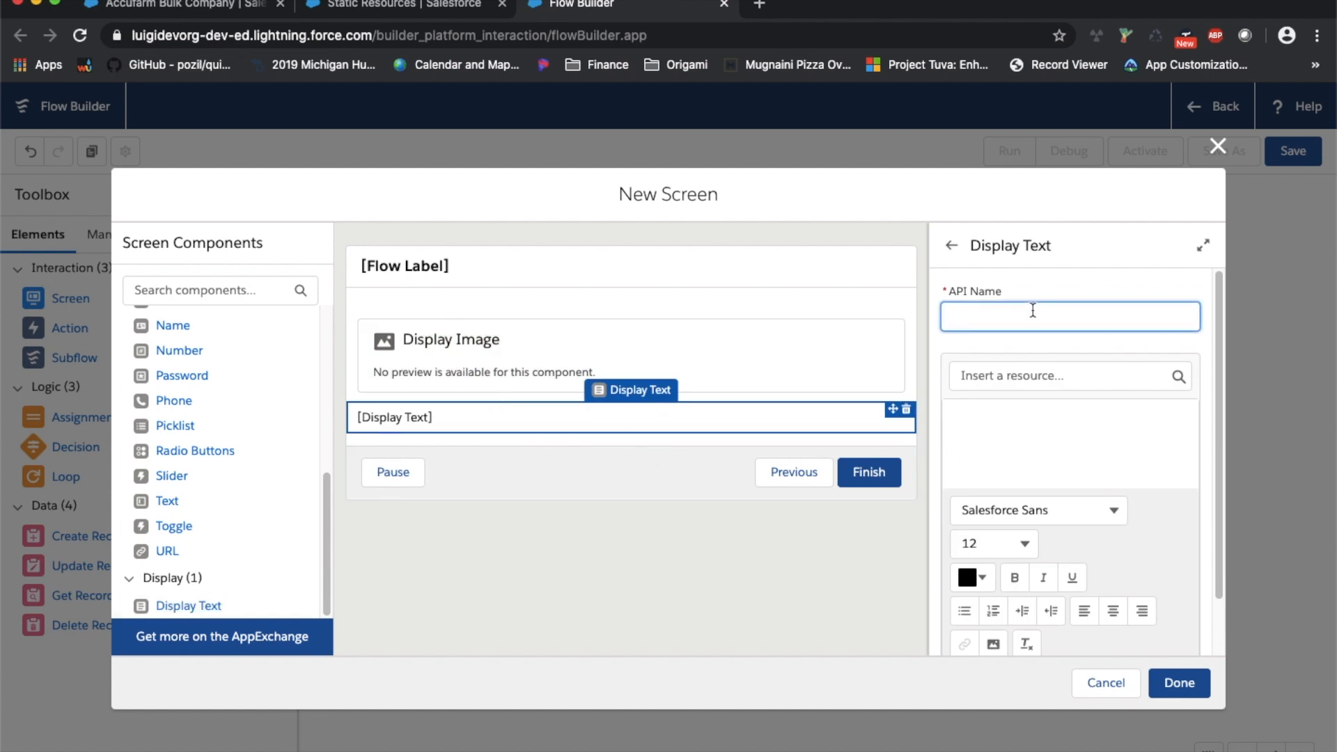
pyautogui.write('redirectURL')
pyautogui.click(1033, 413)
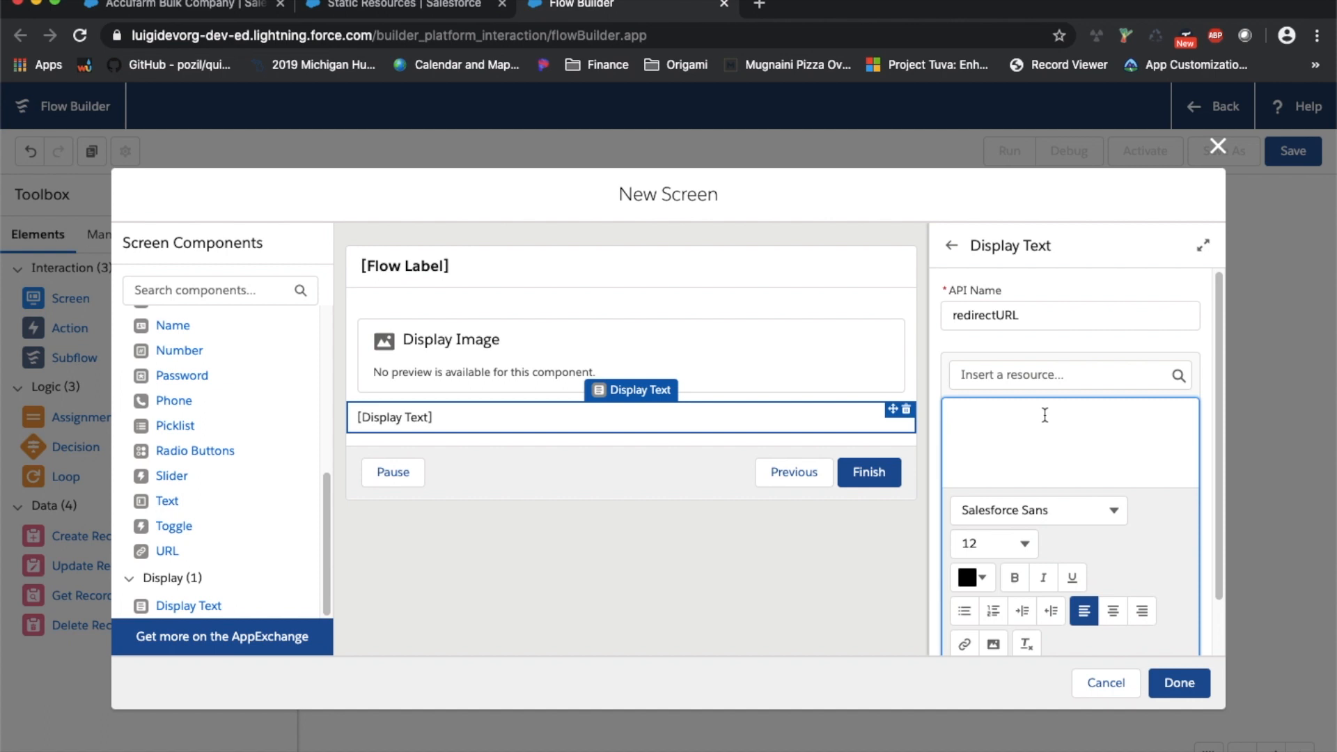
pyautogui.write('Congratulations! Clic')
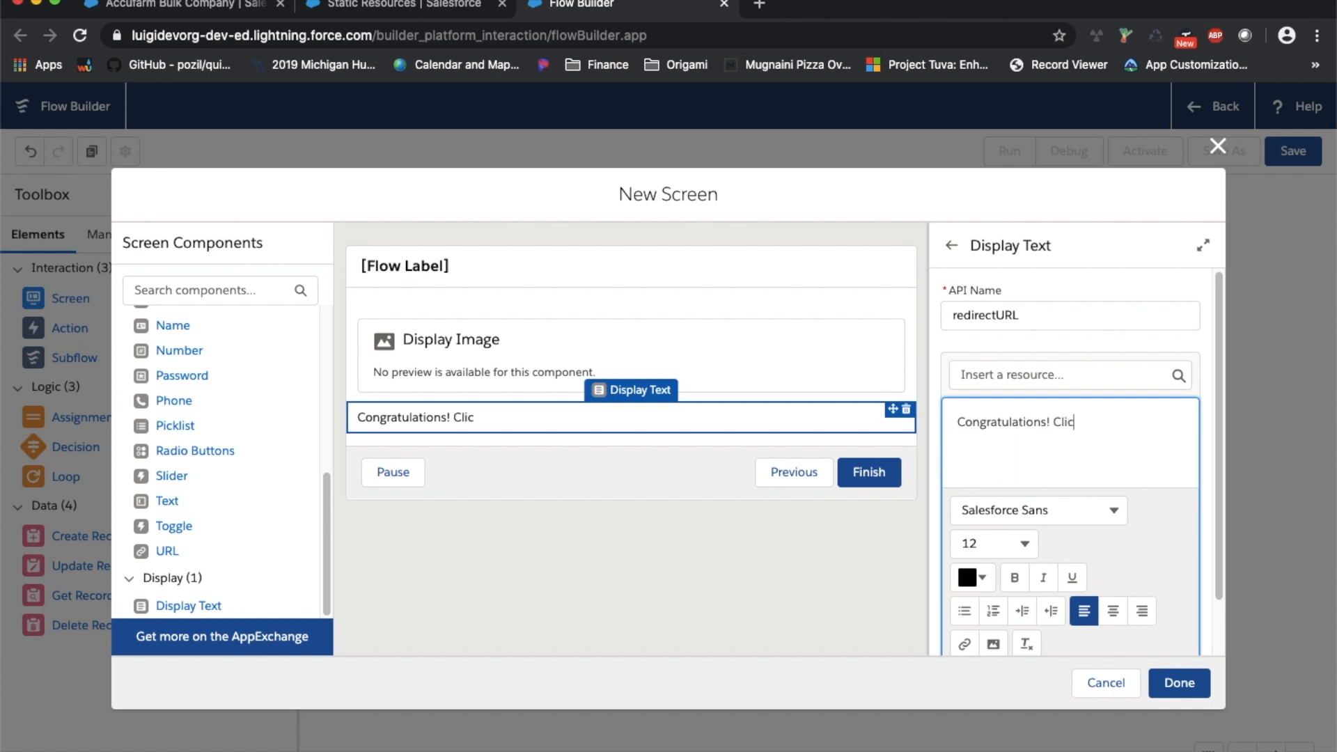
pyautogui.write('k here to go t')
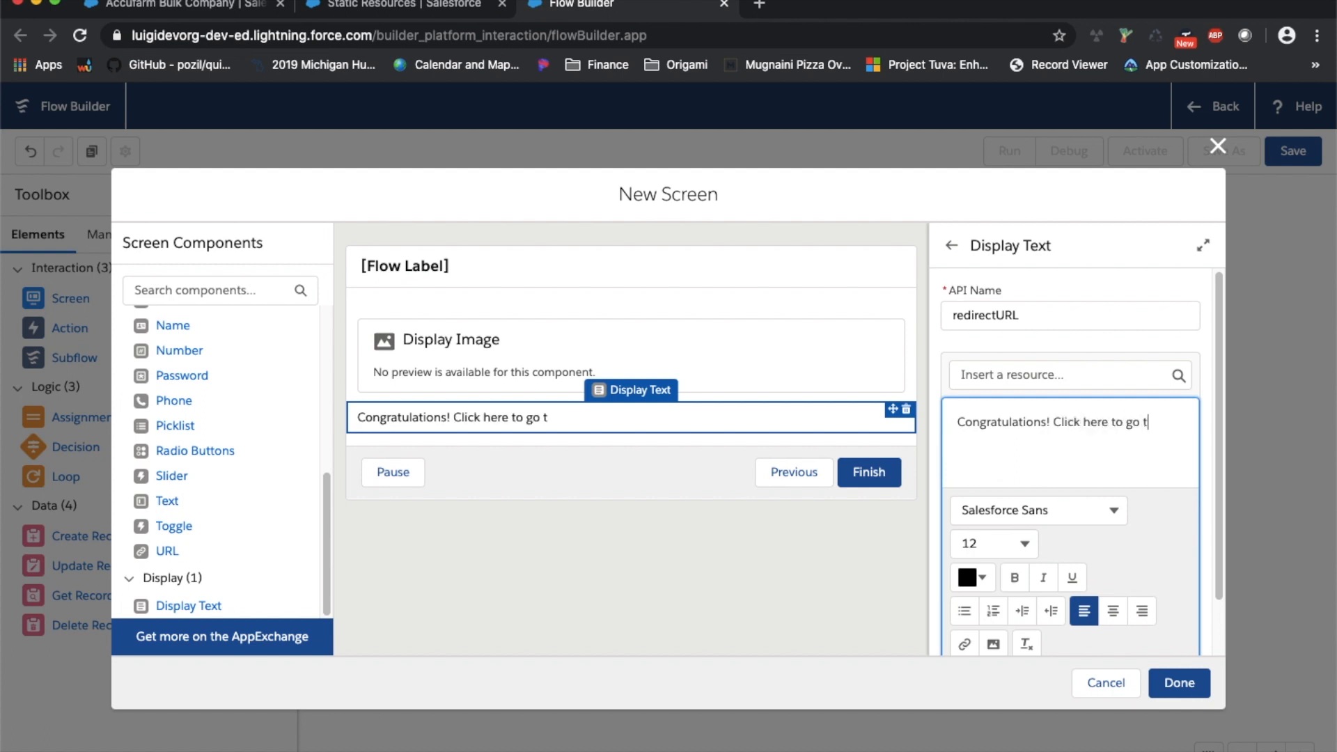
pyautogui.write('o your new a')
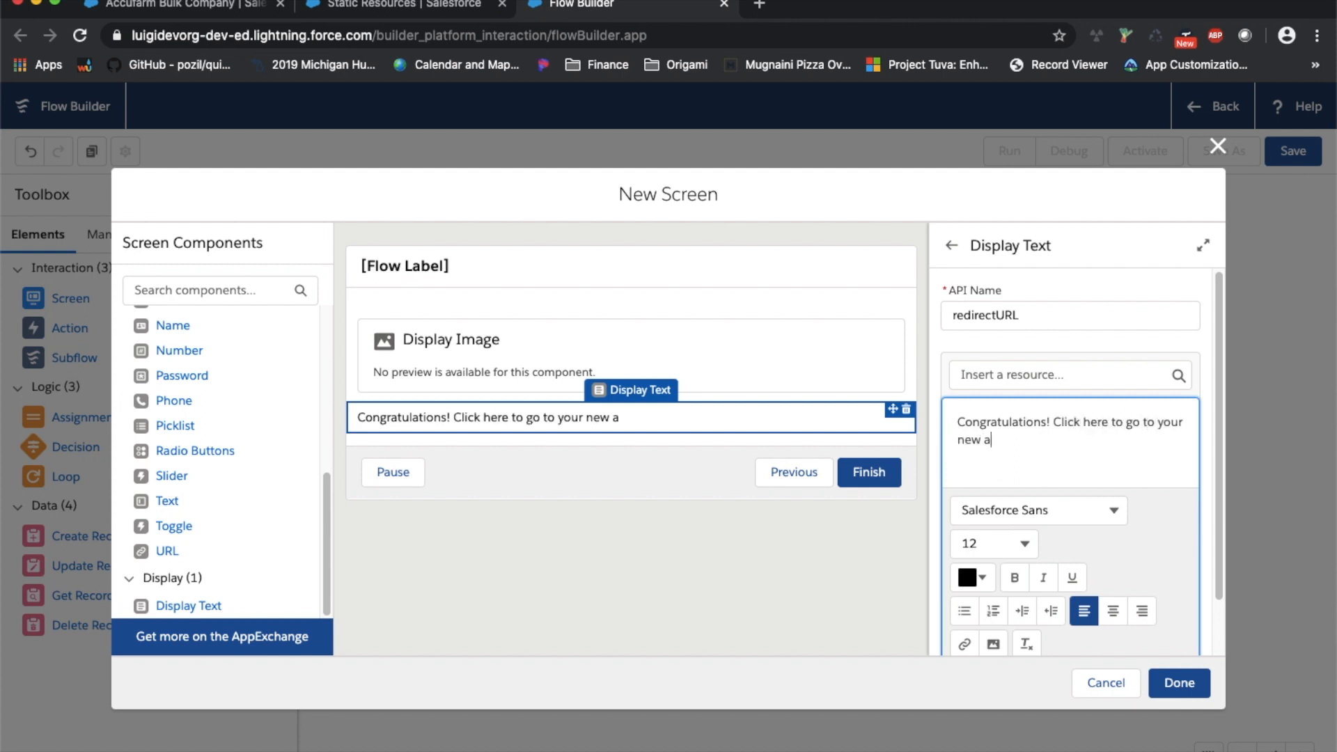
pyautogui.write('ccount.')
pyautogui.moveTo(1078, 440); pyautogui.dragTo(930, 415)
pyautogui.scroll(-1, 1030, 448)
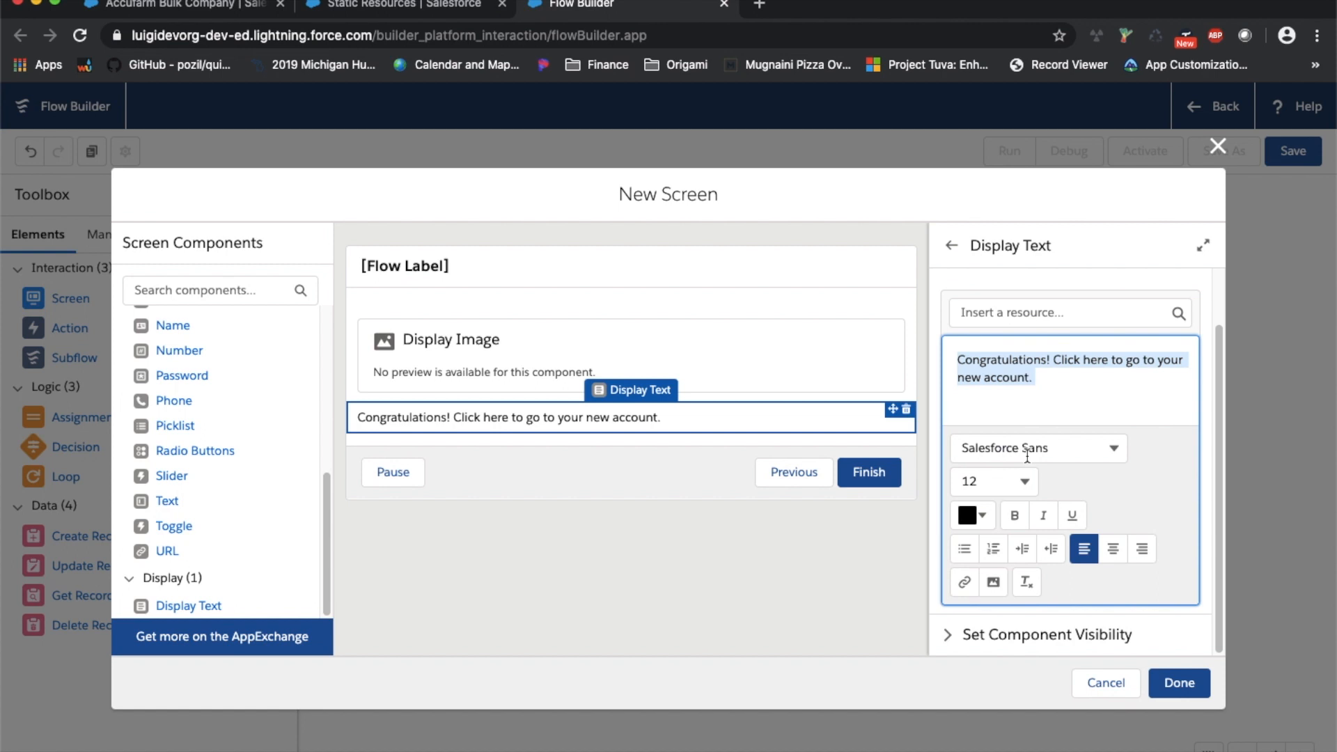
pyautogui.click(969, 584)
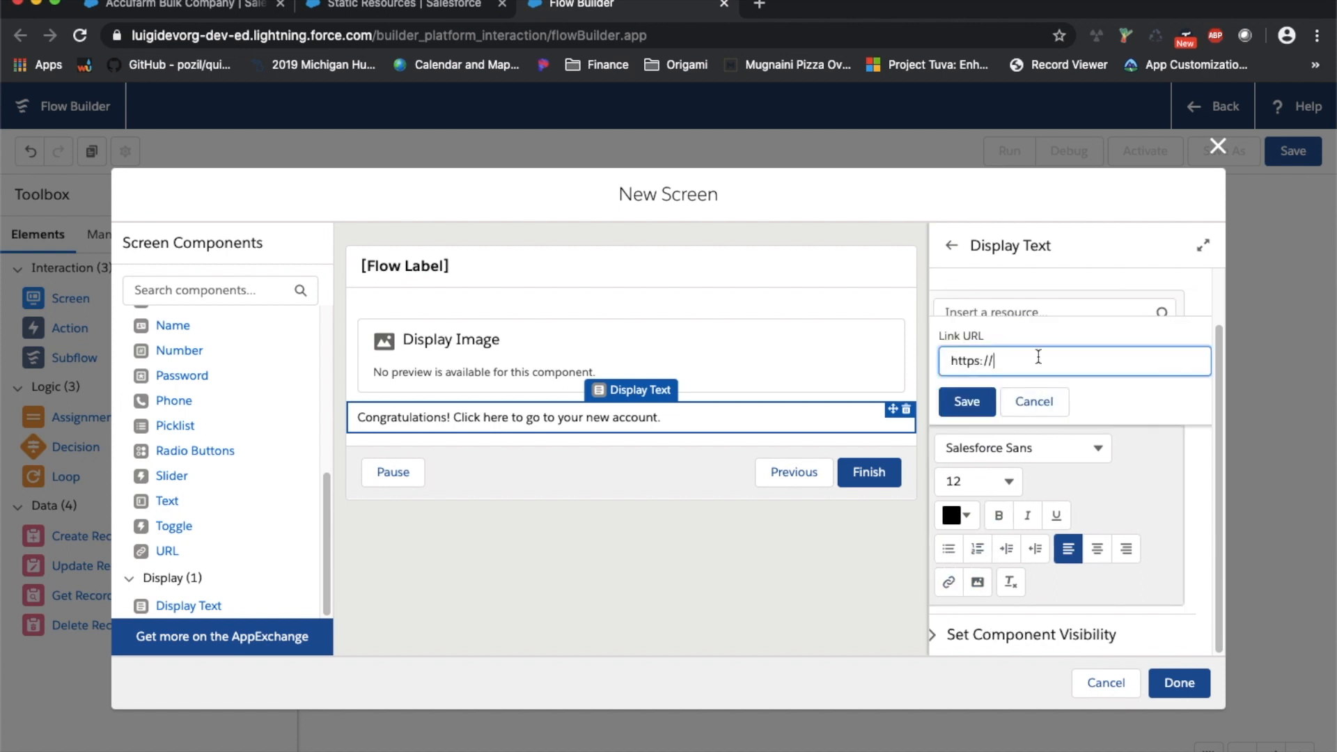
pyautogui.press('BackSpace')
pyautogui.press('BackSpace')
pyautogui.press('BackSpace')
pyautogui.press('BackSpace')
pyautogui.press('BackSpace')
pyautogui.press('BackSpace')
pyautogui.press('BackSpace')
pyautogui.press('BackSpace')
pyautogui.write('/{!')
pyautogui.write('thisAccountId}')
pyautogui.tripleClick(1033, 363)
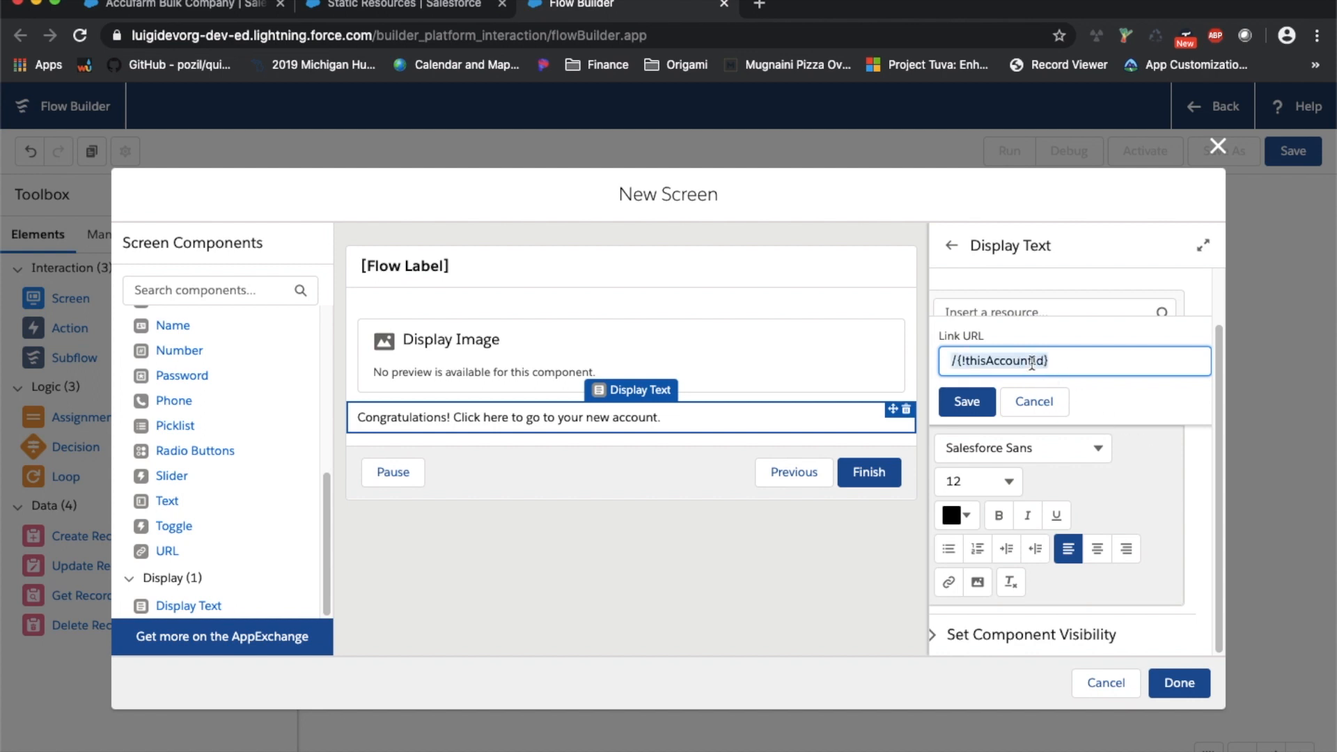
pyautogui.click(1047, 361)
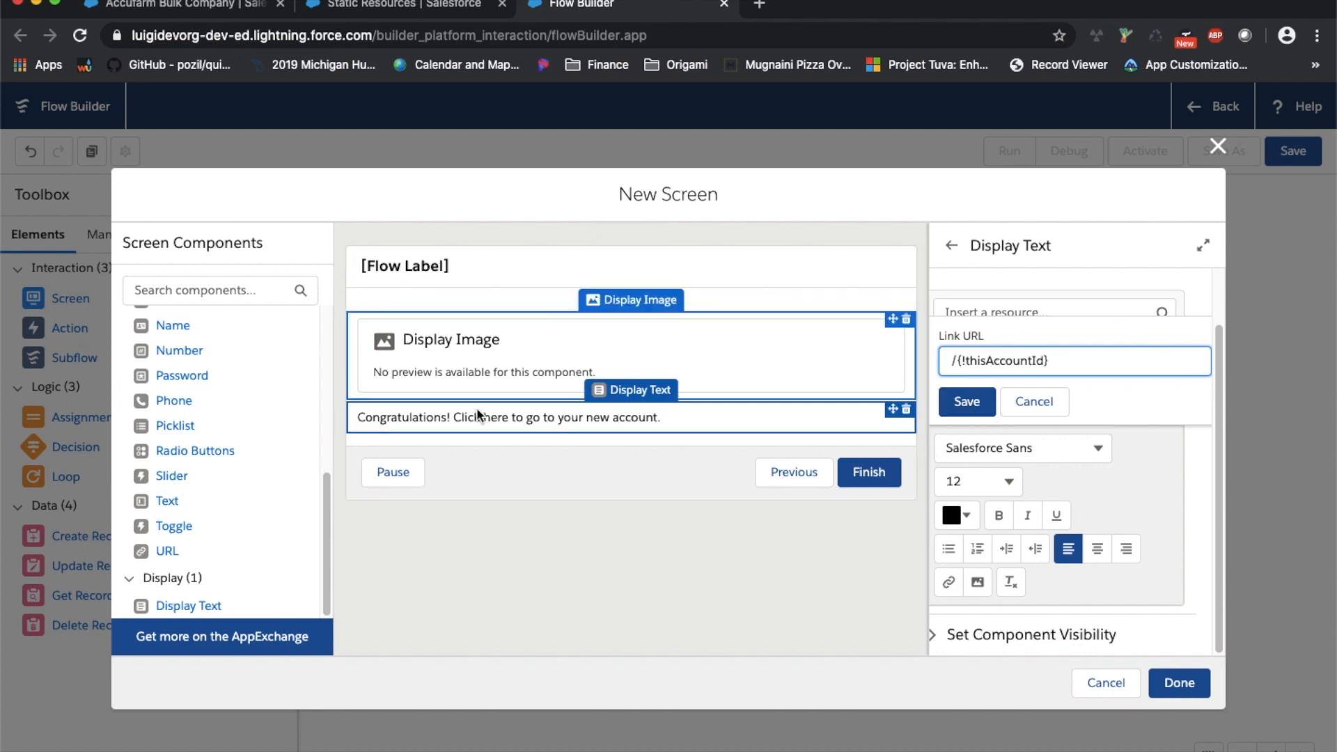
pyautogui.click(982, 407)
# Hide the Congratulations screen's footer, finish it, and connect Create new Opportunity to it
pyautogui.click(798, 554)
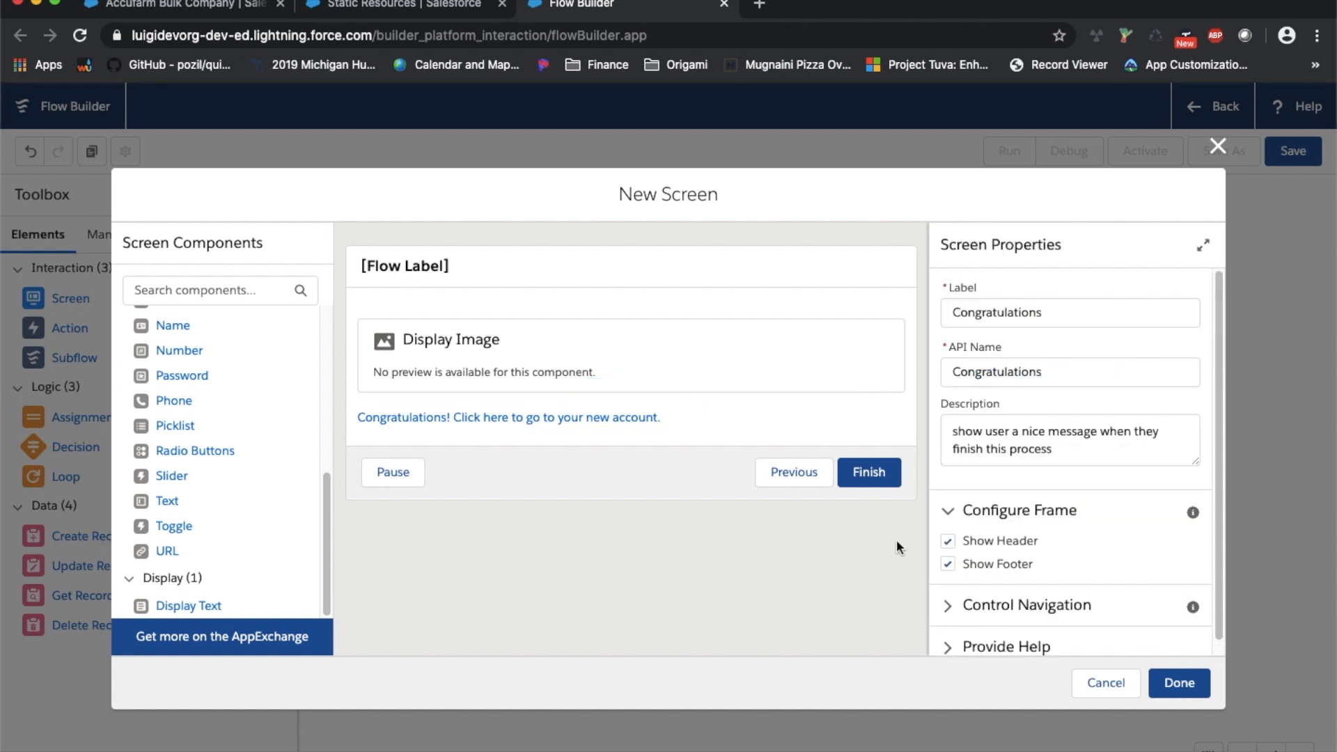
pyautogui.click(948, 565)
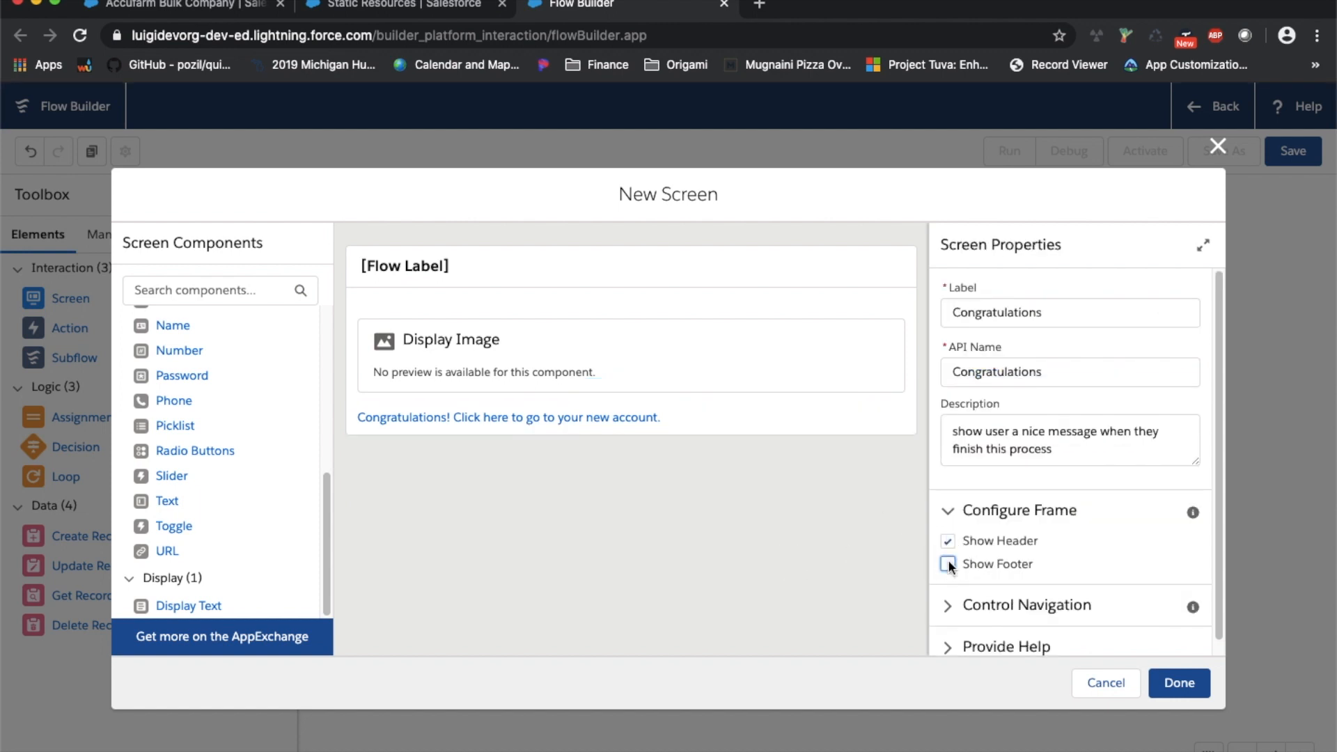
pyautogui.click(948, 564)
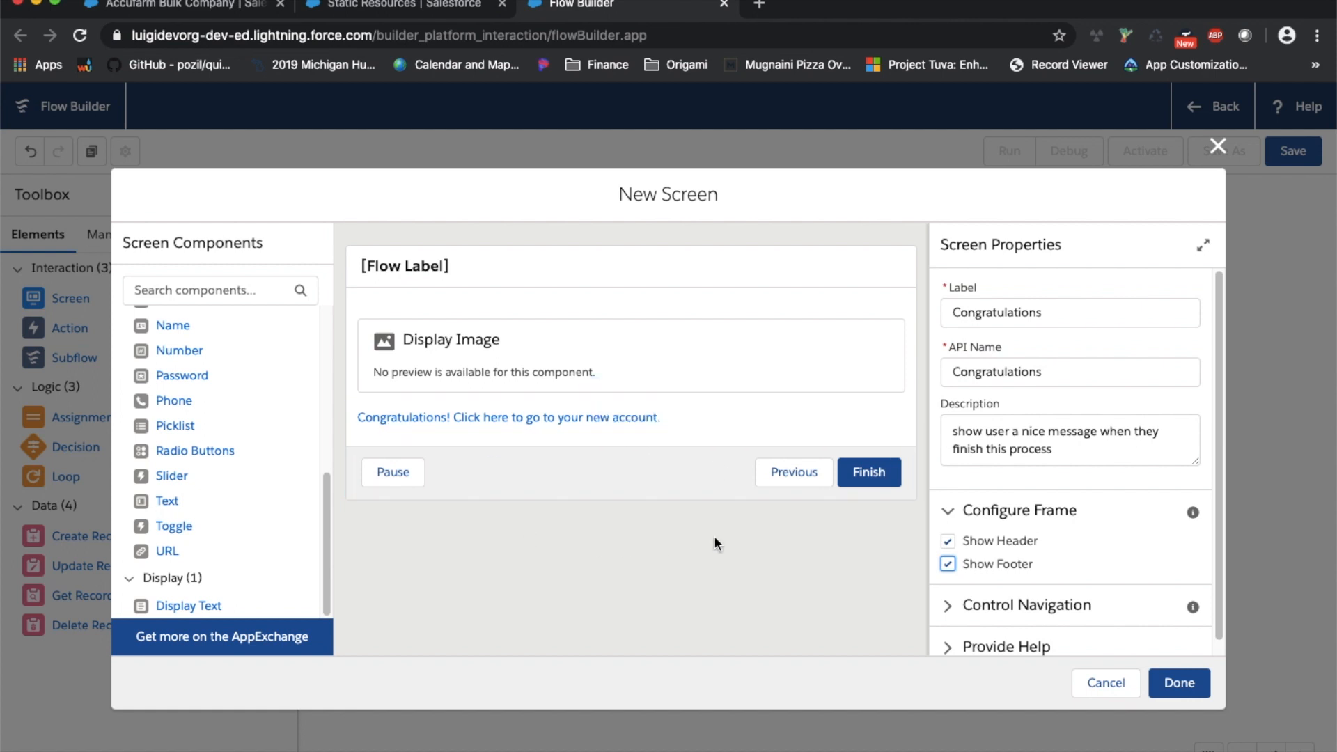
pyautogui.click(948, 562)
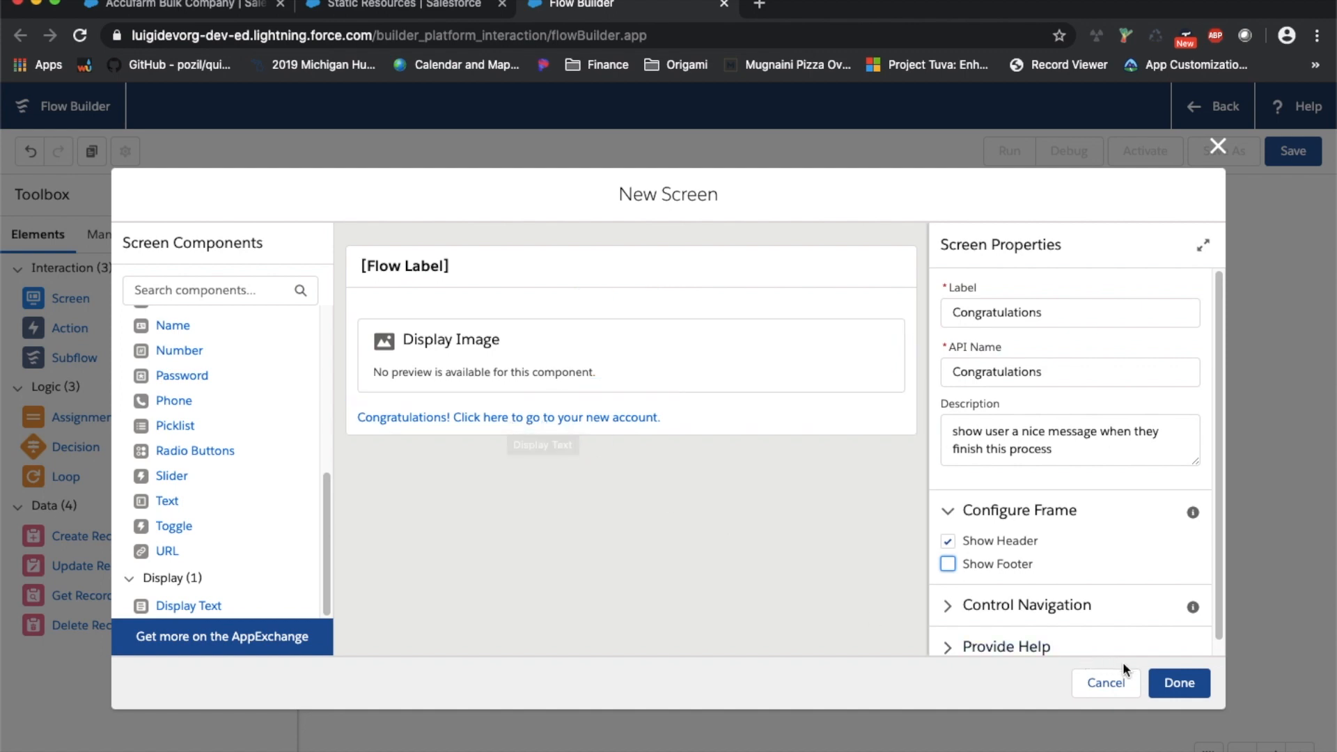
pyautogui.click(1177, 682)
pyautogui.moveTo(1165, 440); pyautogui.dragTo(1086, 589)
pyautogui.click(110, 235)
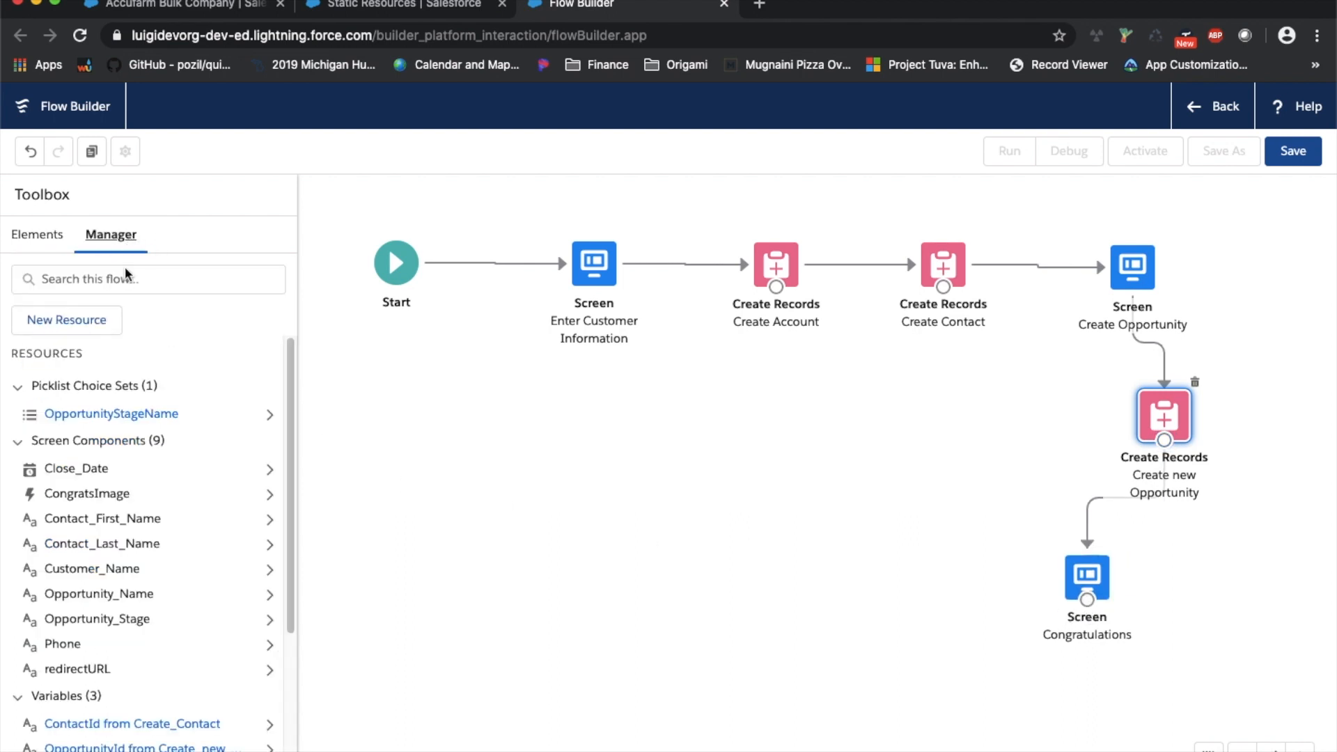
# Copy the exact API name of the thisAccountID variable from the Manager
pyautogui.scroll(-1, 159, 382)
pyautogui.scroll(-5, 159, 382)
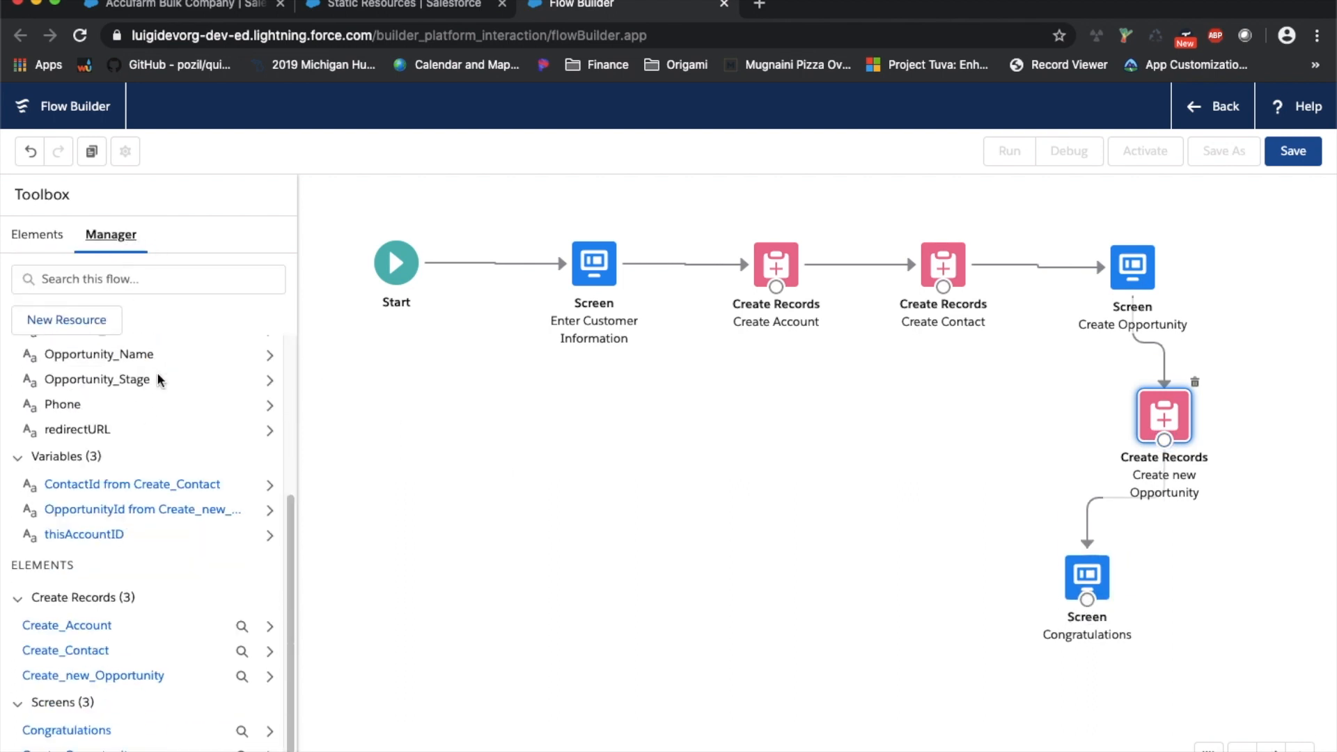
pyautogui.click(105, 541)
pyautogui.doubleClick(281, 324)
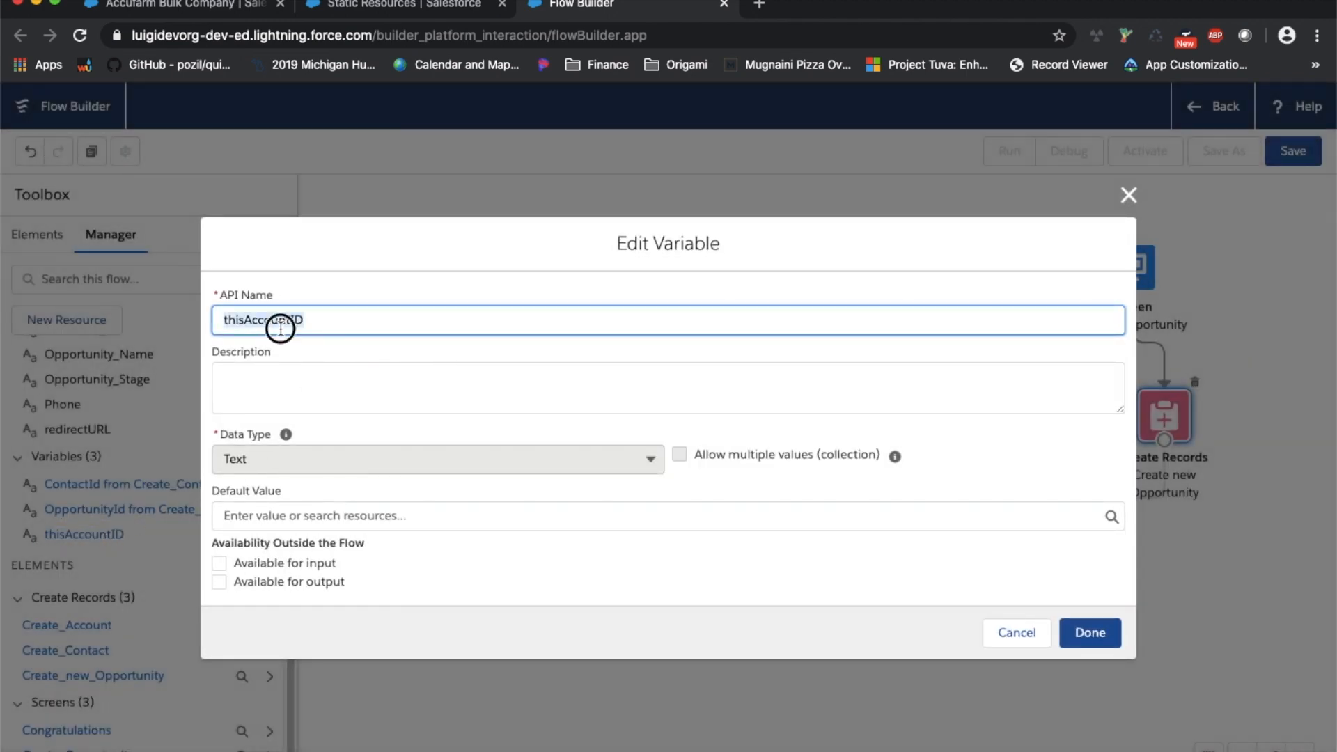
pyautogui.rightClick(281, 324)
pyautogui.click(363, 459)
pyautogui.click(1017, 634)
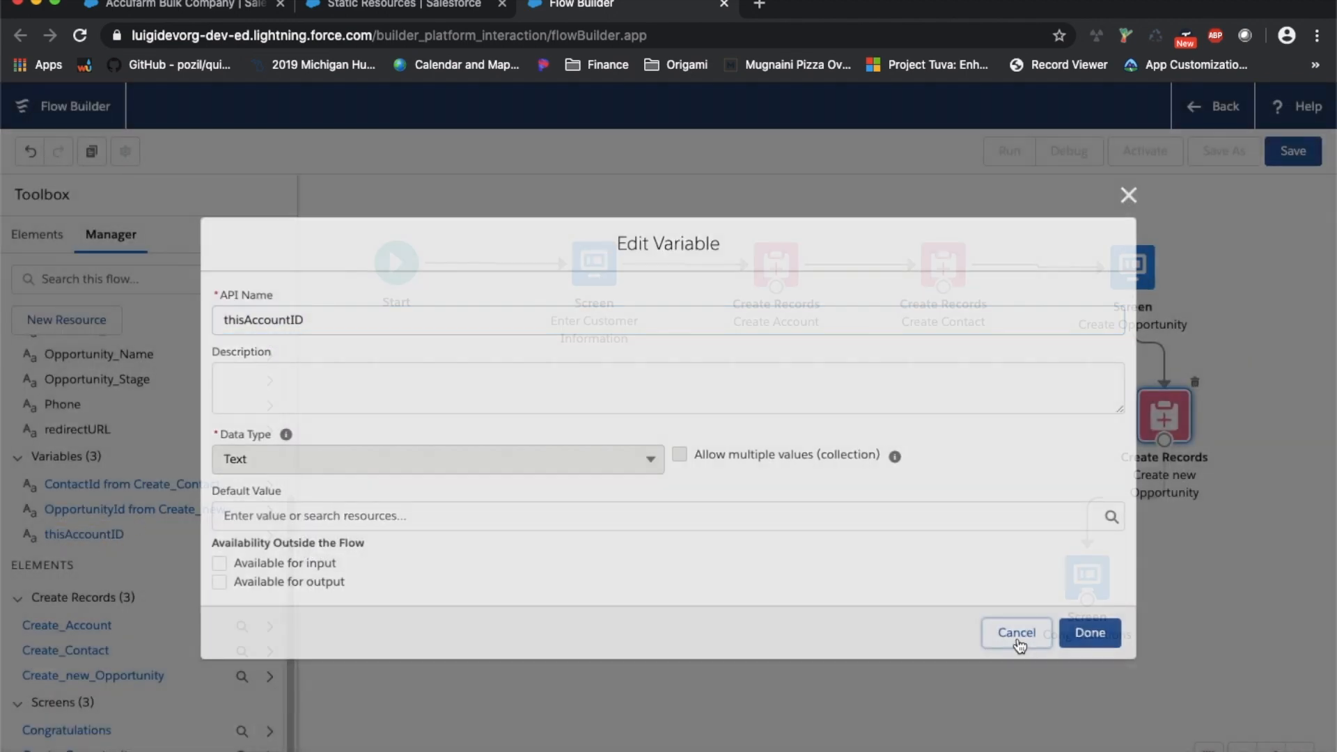
# Correct the congratulations link address to /{!thisAccountID} and apply the screen changes
pyautogui.doubleClick(1088, 573)
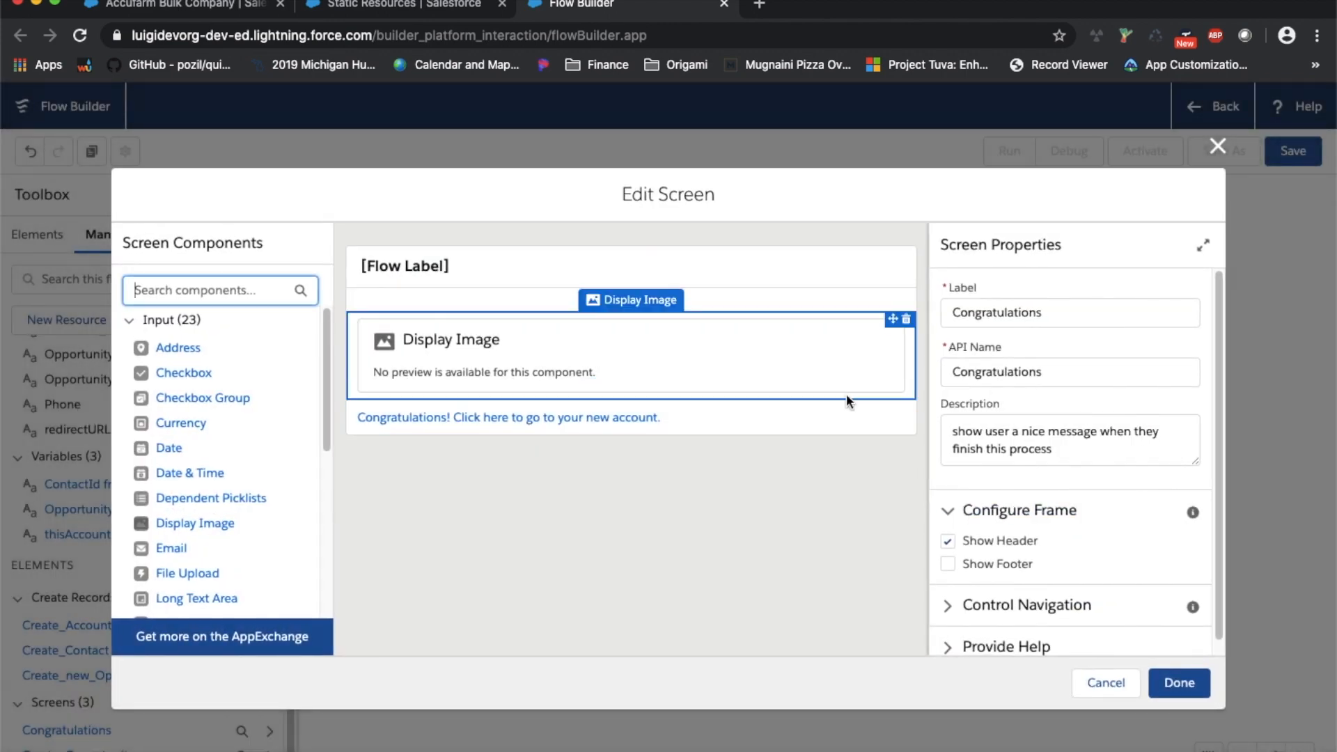
pyautogui.click(665, 418)
pyautogui.scroll(-1, 1028, 555)
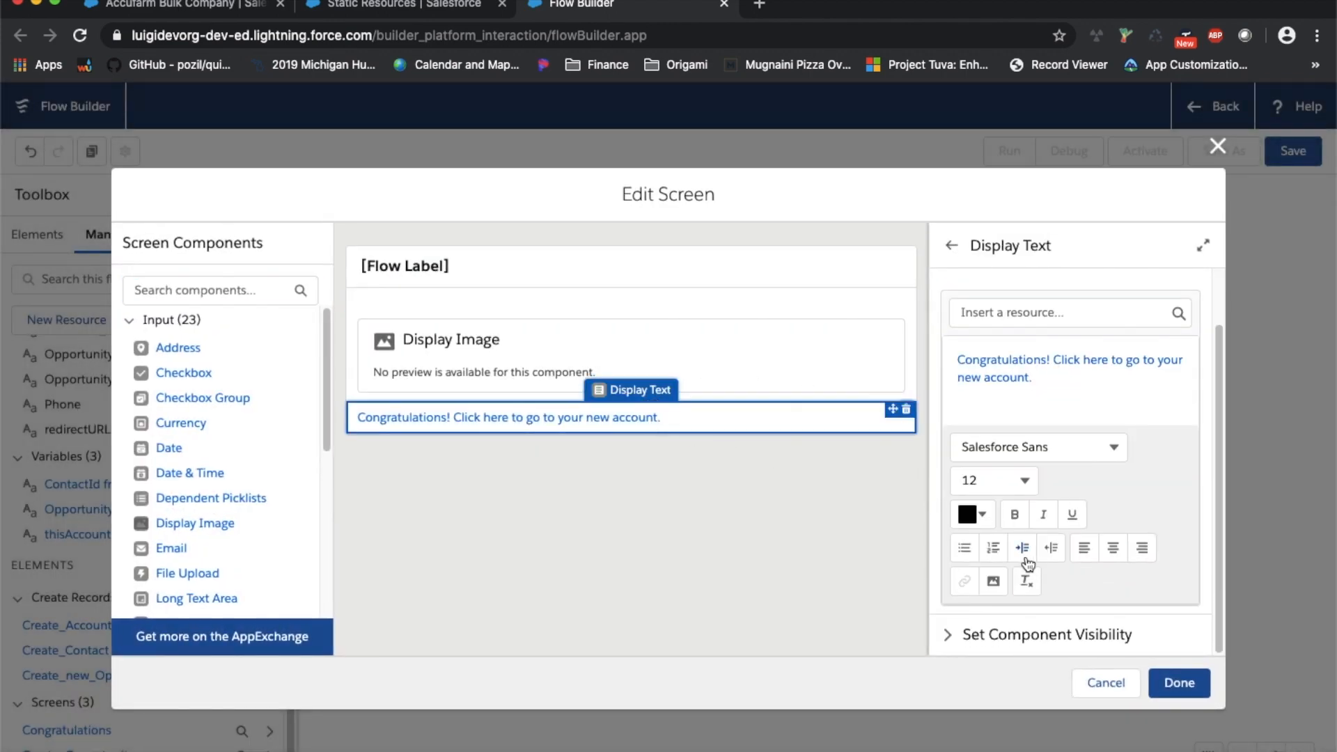
pyautogui.click(1051, 408)
pyautogui.click(966, 578)
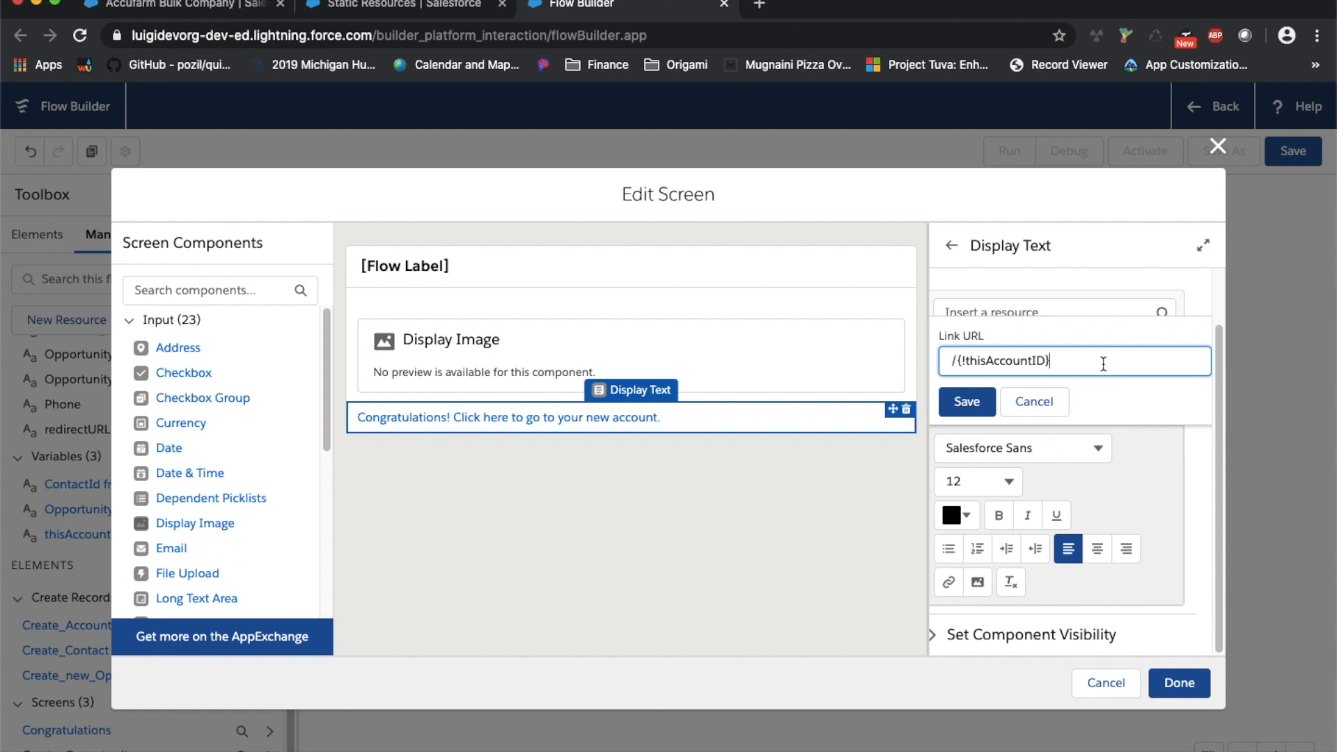
pyautogui.press('super+v')
pyautogui.doubleClick(1114, 359)
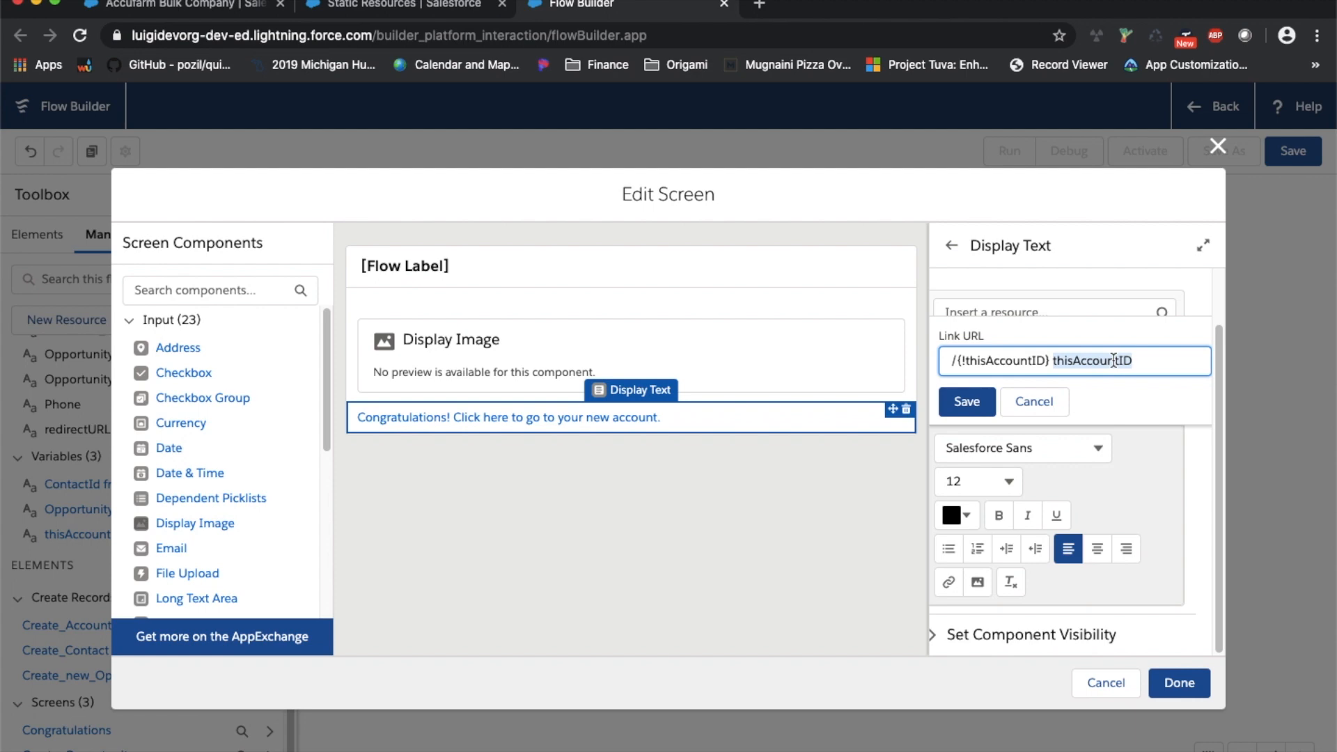
pyautogui.press('BackSpace')
pyautogui.click(967, 401)
pyautogui.click(1180, 683)
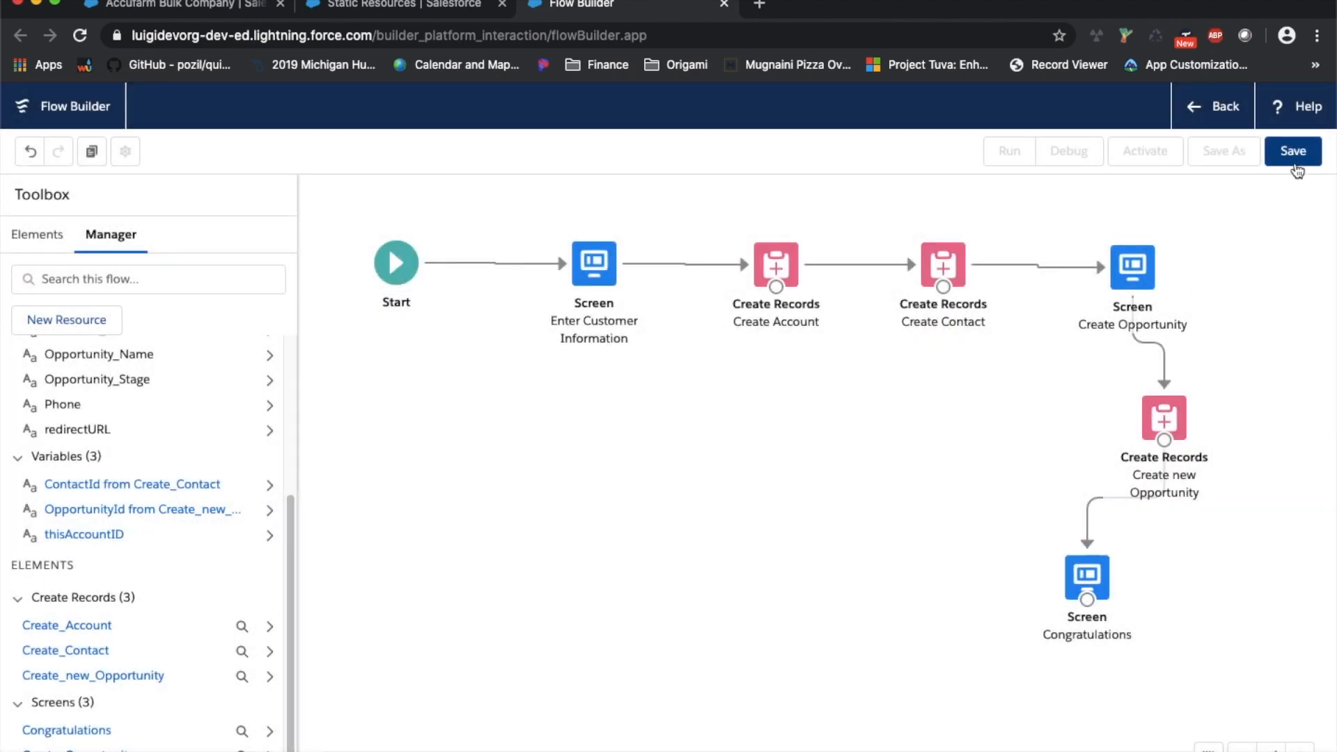
# Save the flow as 'EZ create new customer', described as a screen flow creating account, contact and opportunity
pyautogui.click(1295, 166)
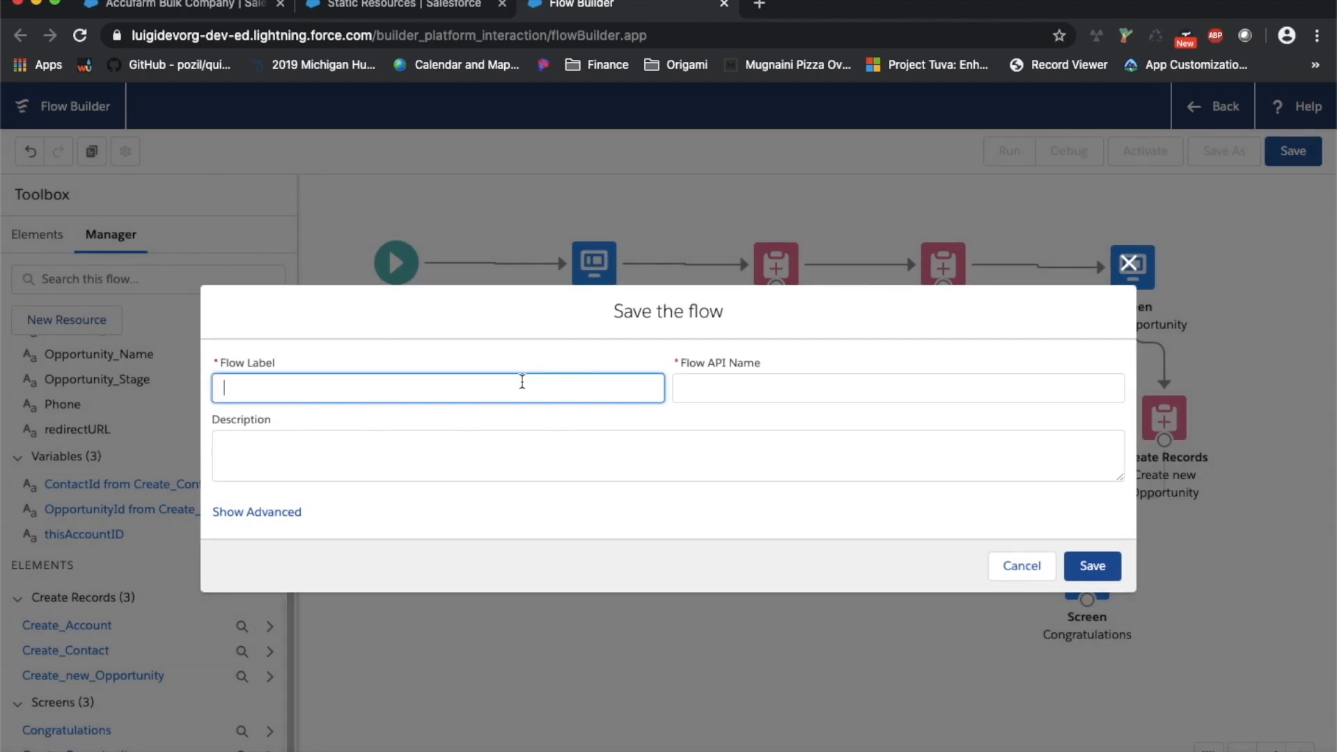
pyautogui.write('EZ create new customer')
pyautogui.press('Tab')
pyautogui.click(453, 442)
pyautogui.write('simple c')
pyautogui.write('c')
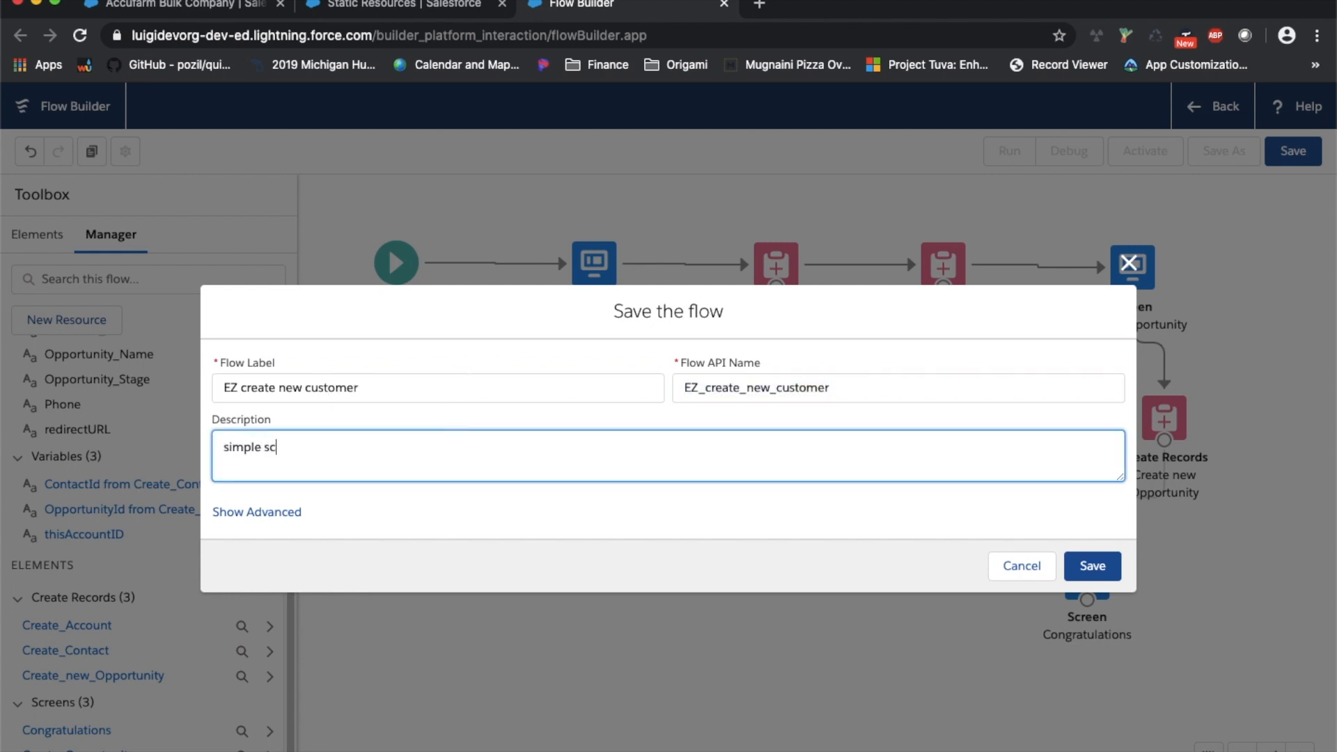
pyautogui.write('reen flow for reps to create a ')
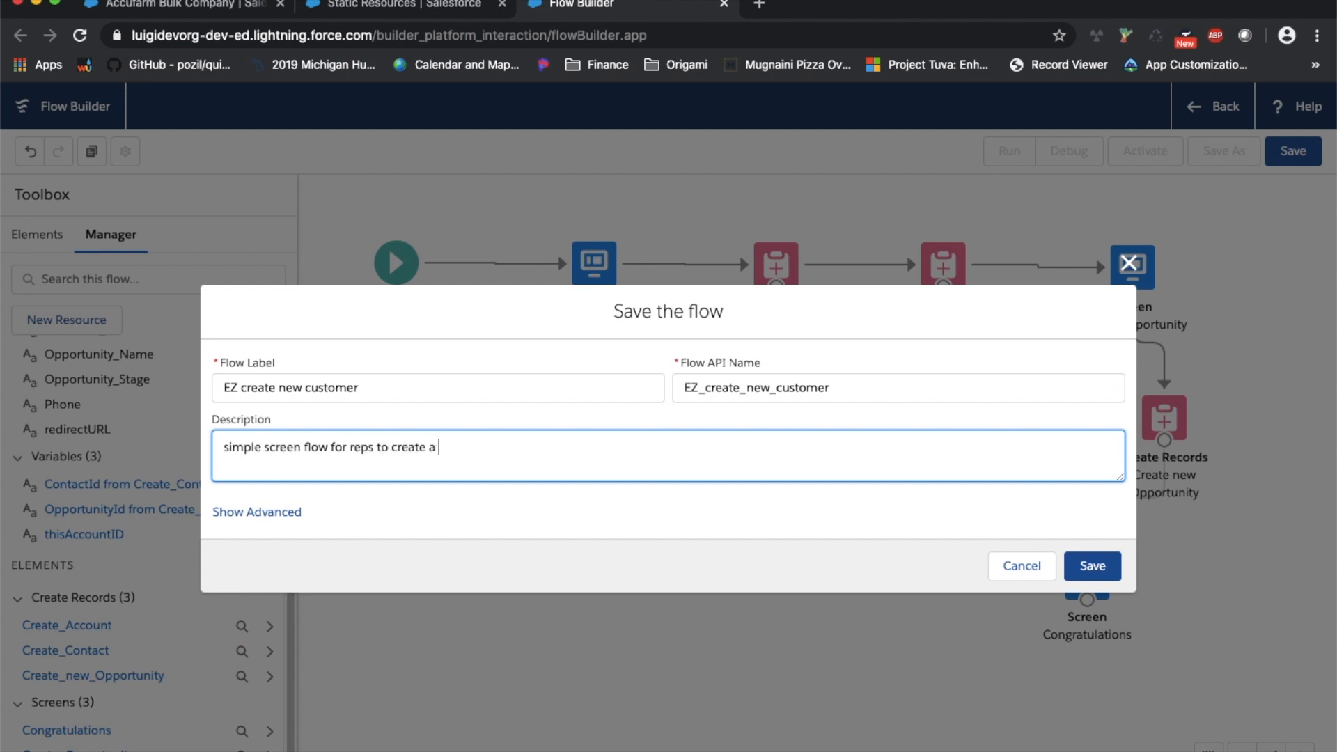
pyautogui.write('n account, contact and opportunity')
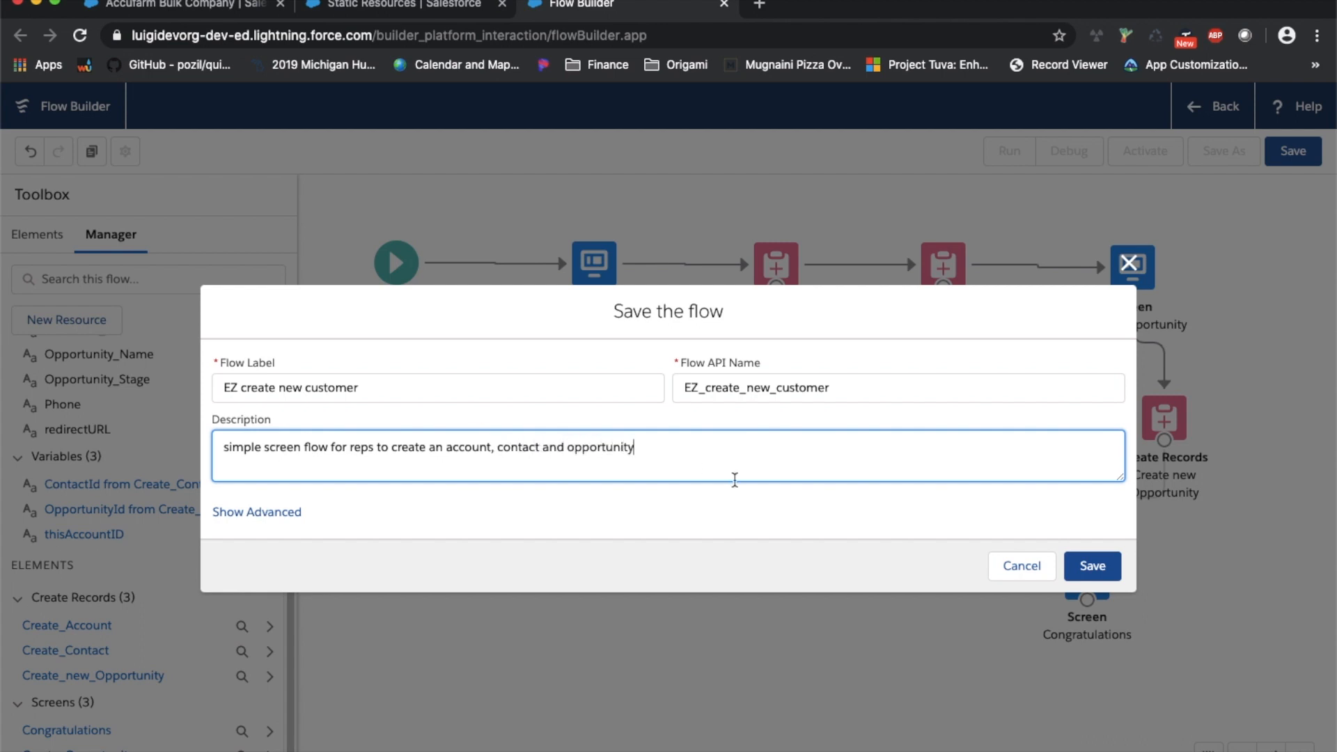
pyautogui.click(1093, 566)
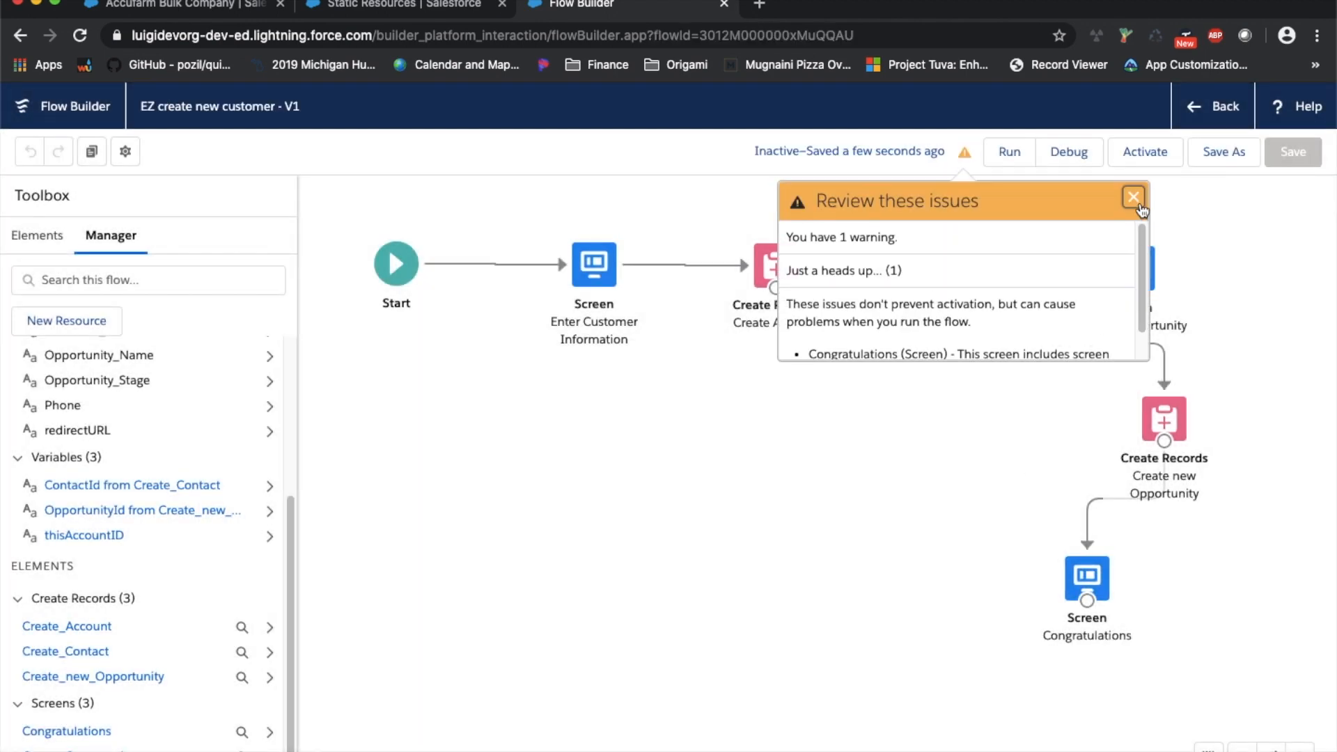
# Dismiss the 'Review these issues' warning to reveal the full flow diagram
pyautogui.scroll(-1, 1075, 282)
pyautogui.scroll(-1, 1103, 265)
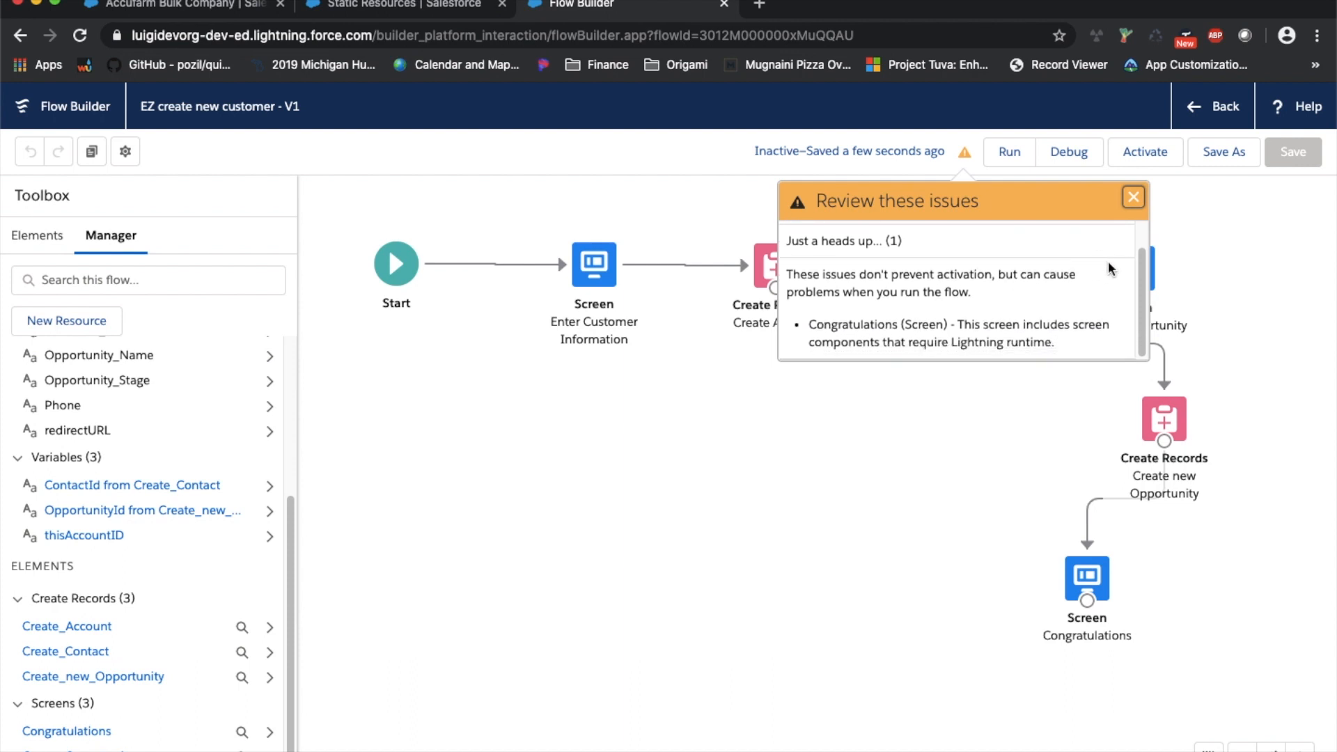
pyautogui.click(1134, 198)
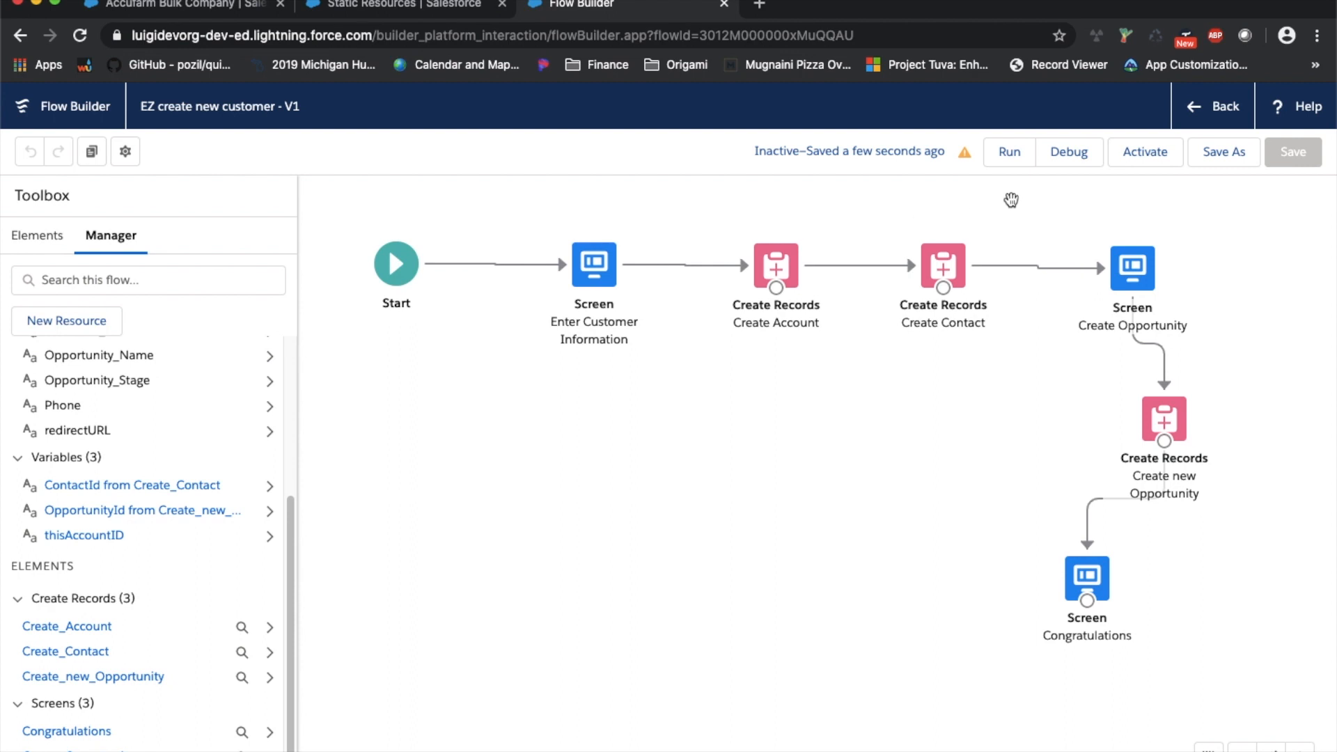
# Start a debug run of the EZ create new customer flow
pyautogui.click(1084, 159)
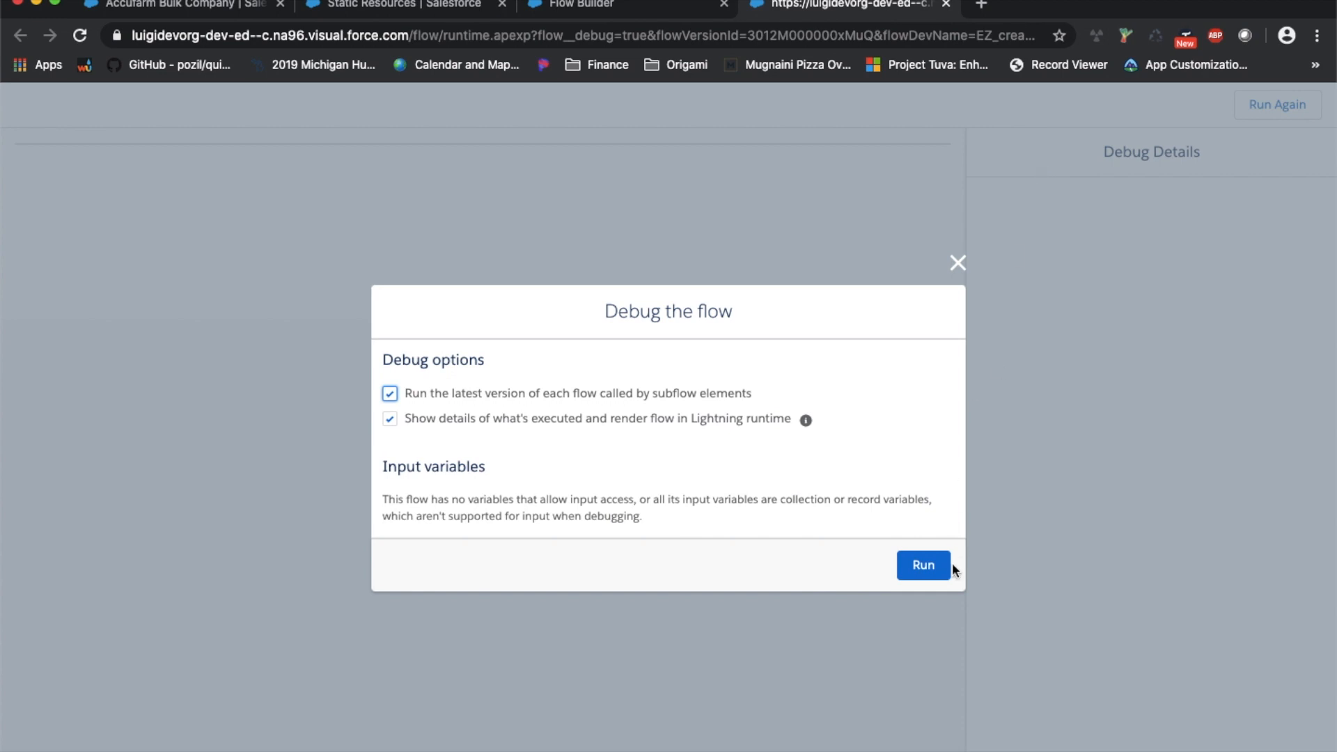
pyautogui.click(935, 561)
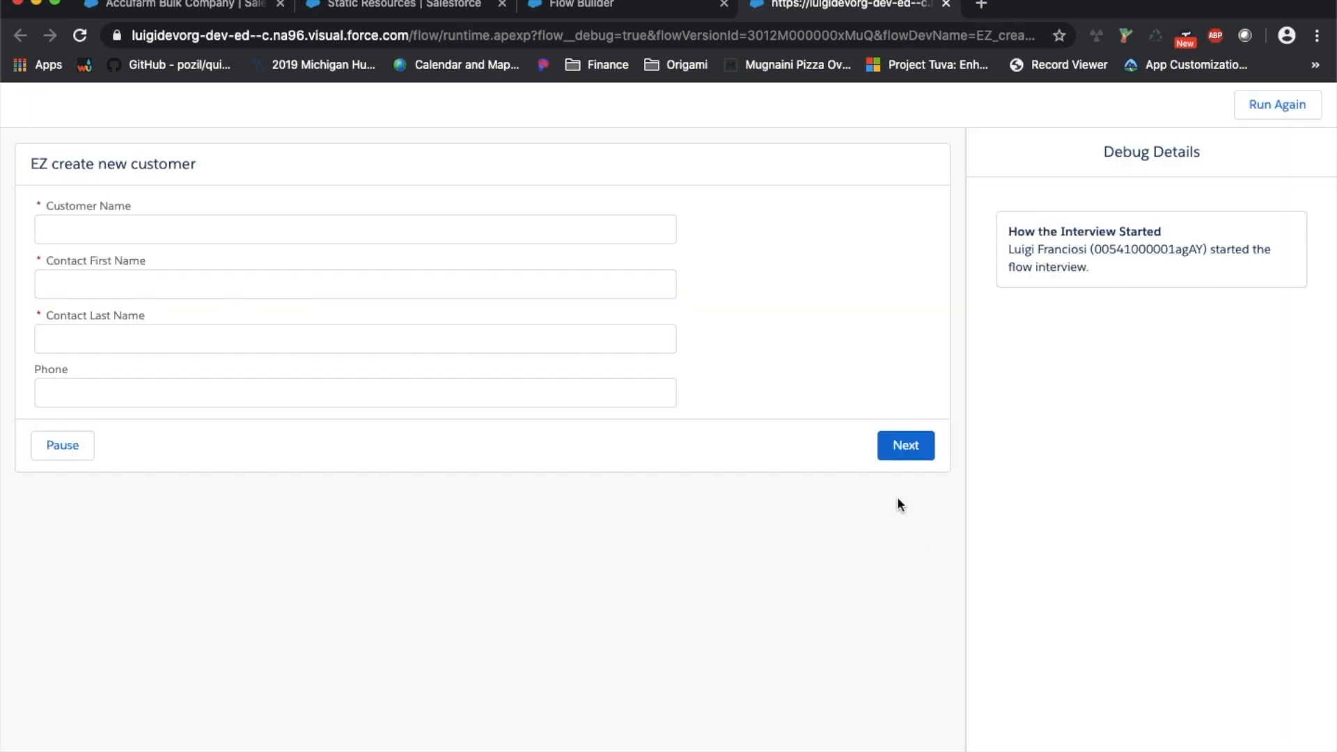
pyautogui.moveTo(1055, 234); pyautogui.dragTo(1160, 240)
# Enter customer New Account plus the contact's first name, last name and phone, then submit
pyautogui.click(374, 227)
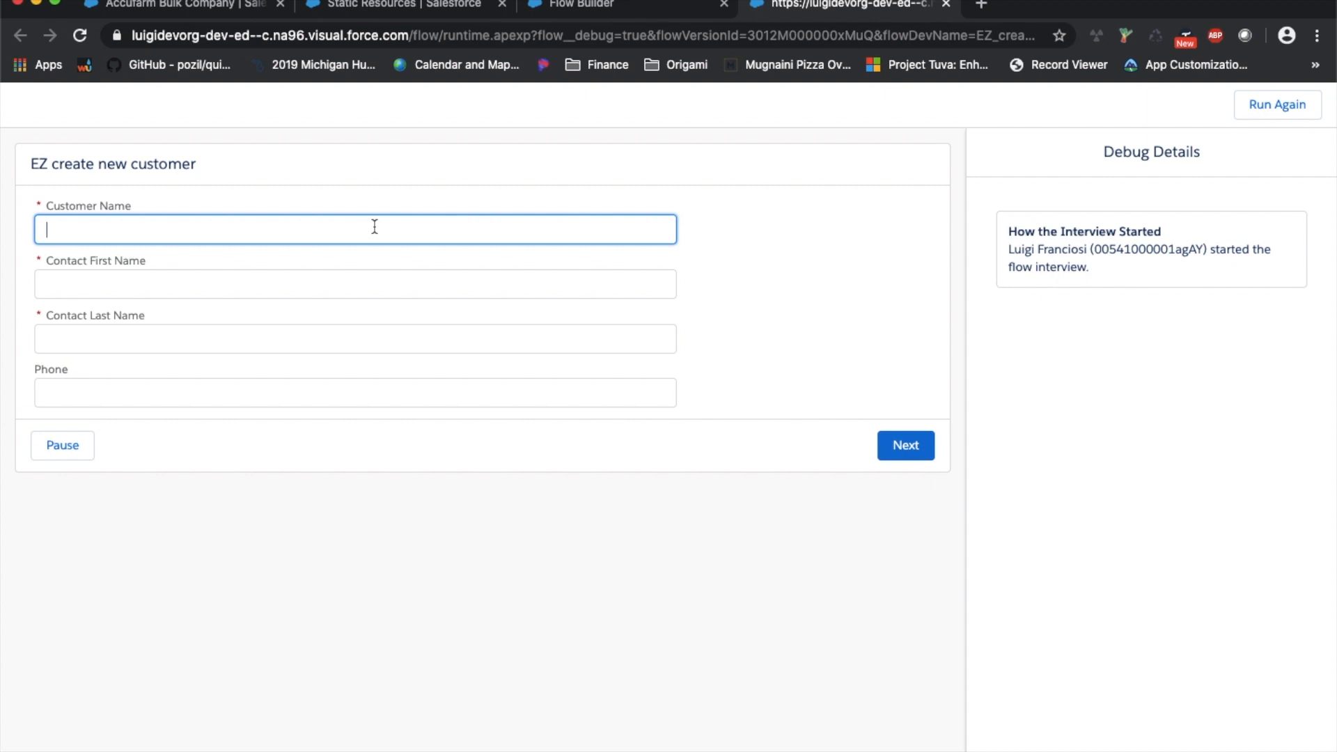
pyautogui.click(241, 151)
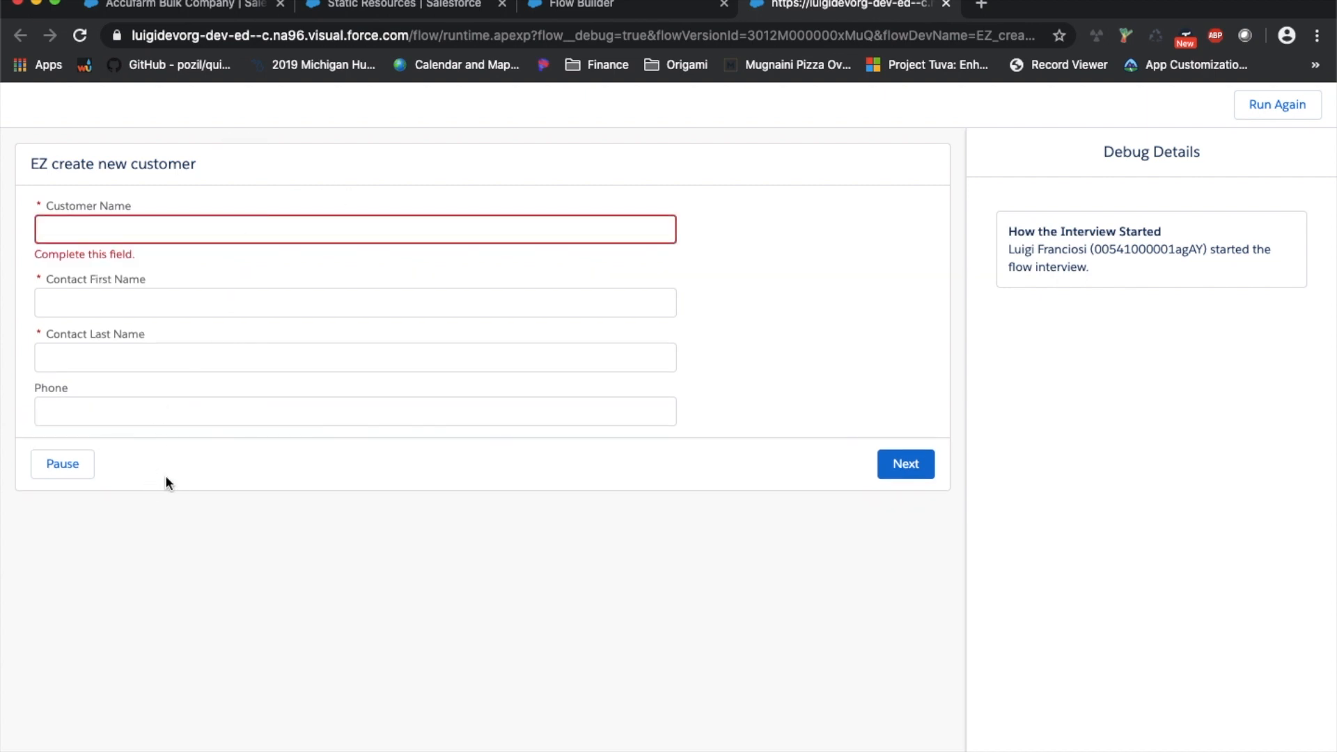
pyautogui.click(99, 232)
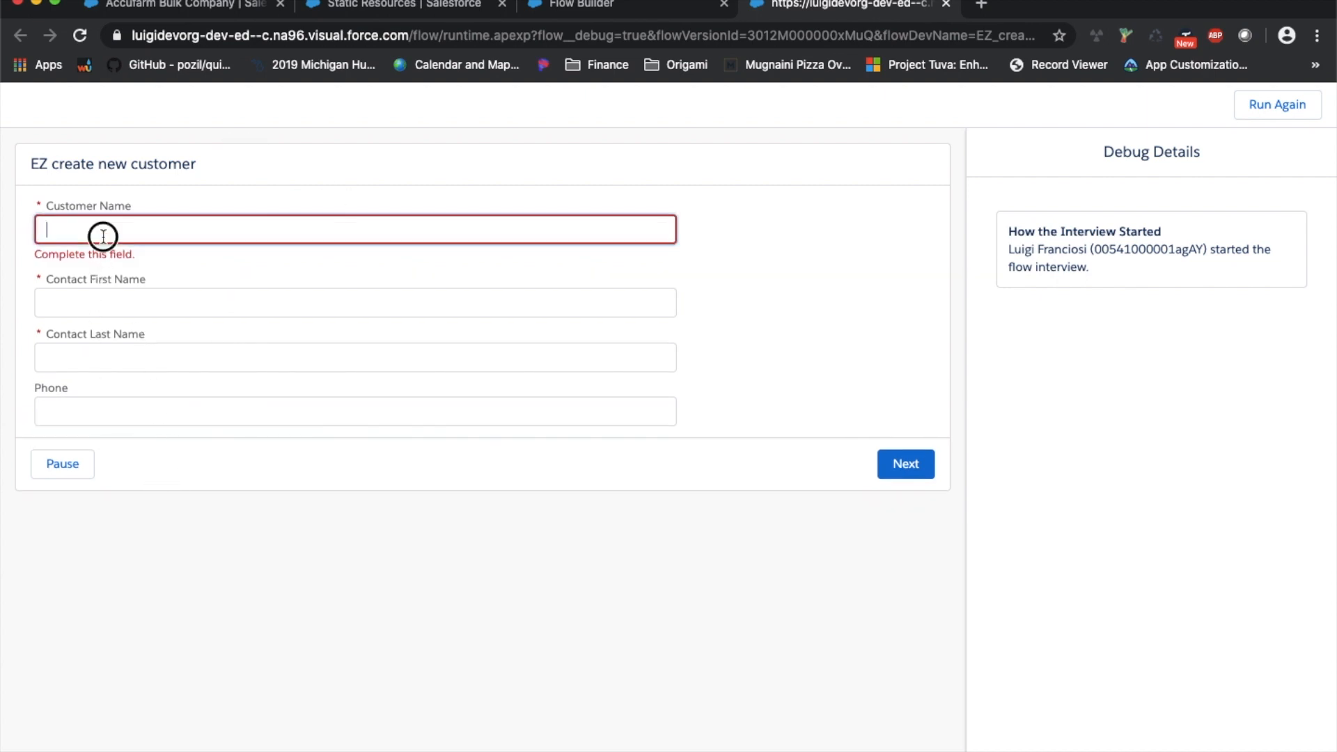
pyautogui.write('New Account')
pyautogui.press('Tab')
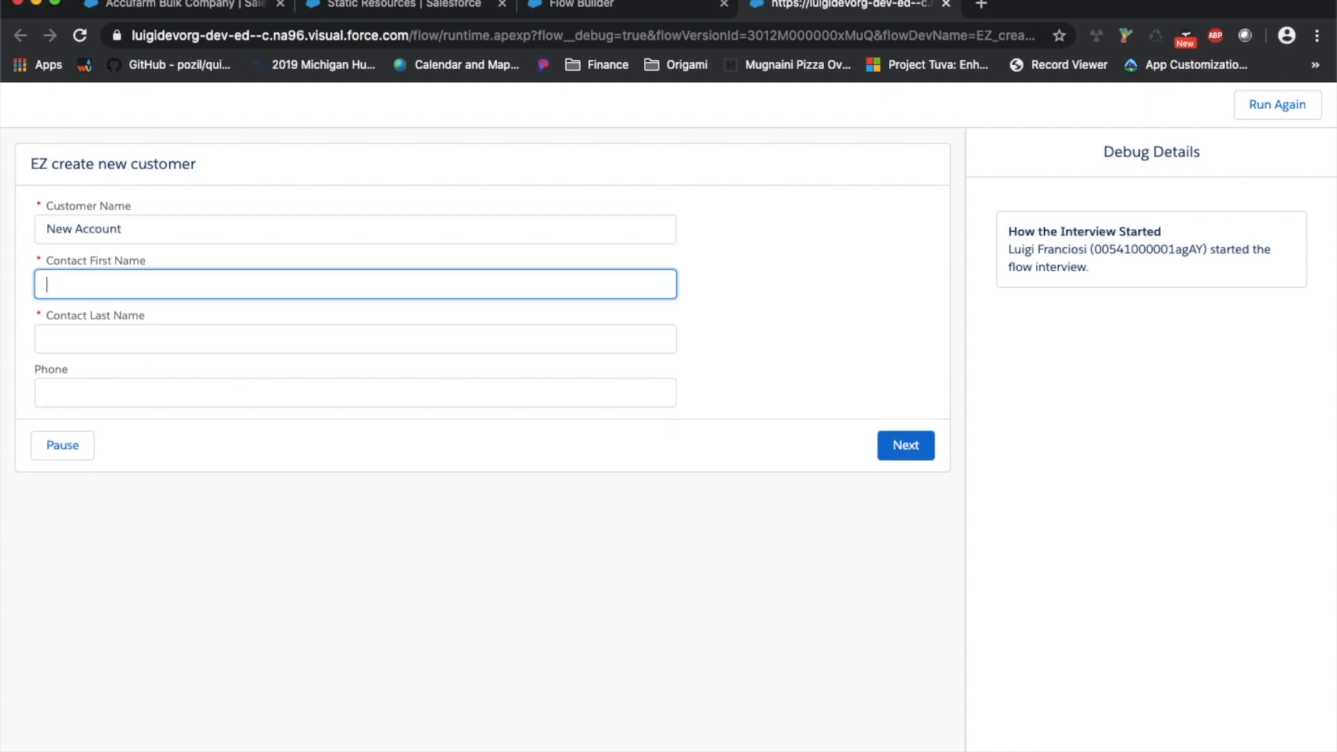
pyautogui.write('John')
pyautogui.press('Tab')
pyautogui.write('Doe')
pyautogui.press('Tab')
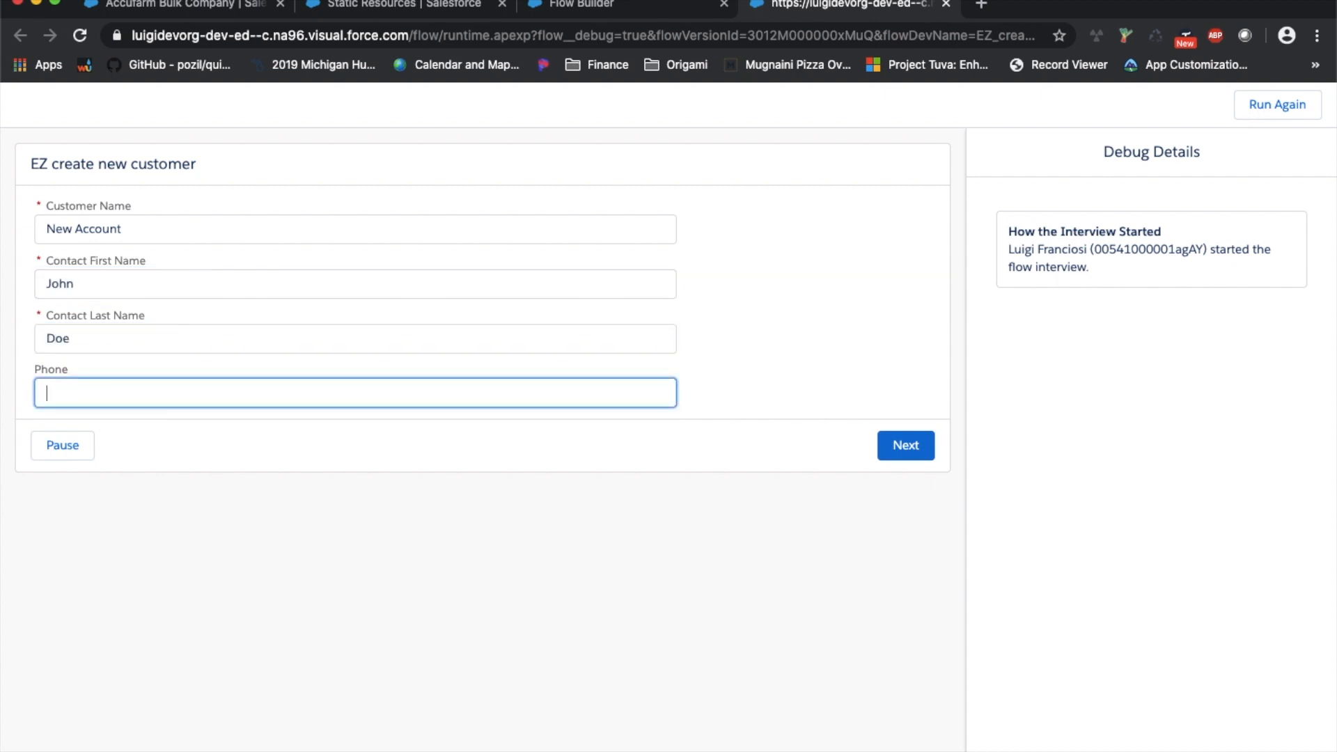
pyautogui.write('123456789')
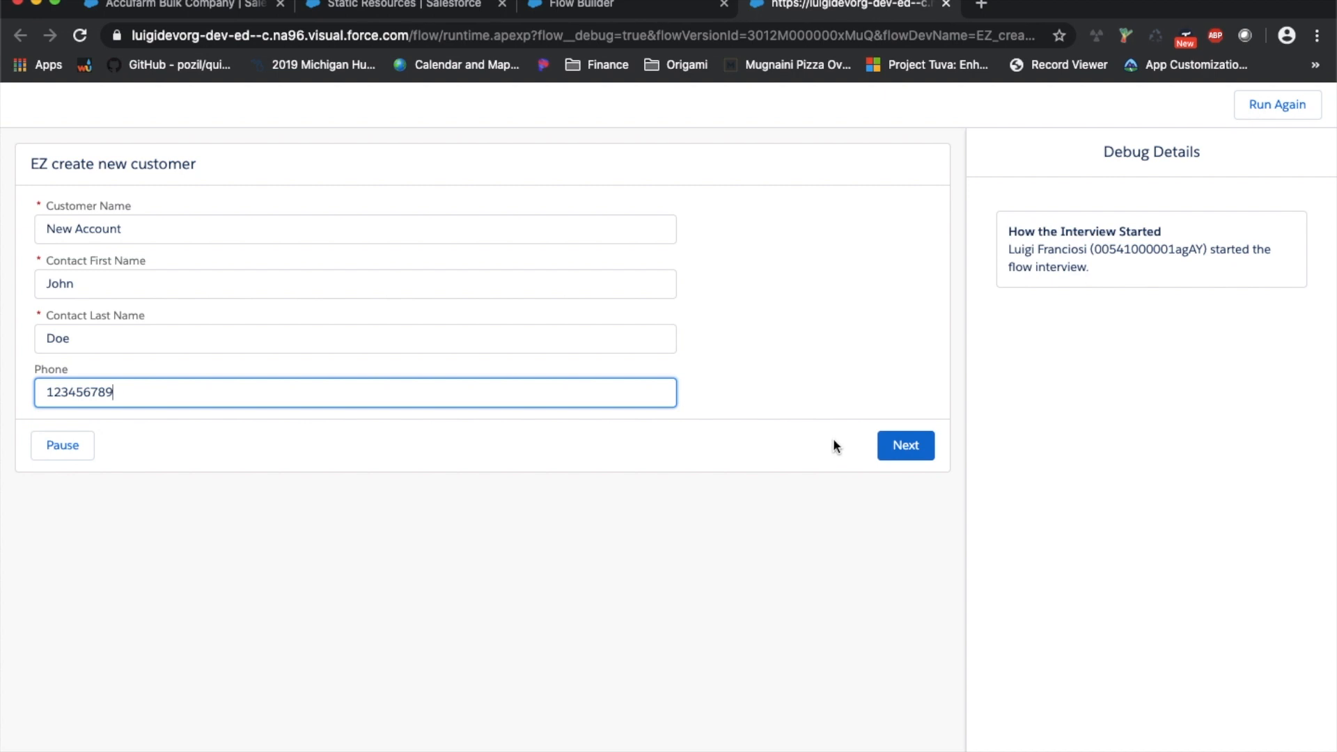
pyautogui.click(914, 453)
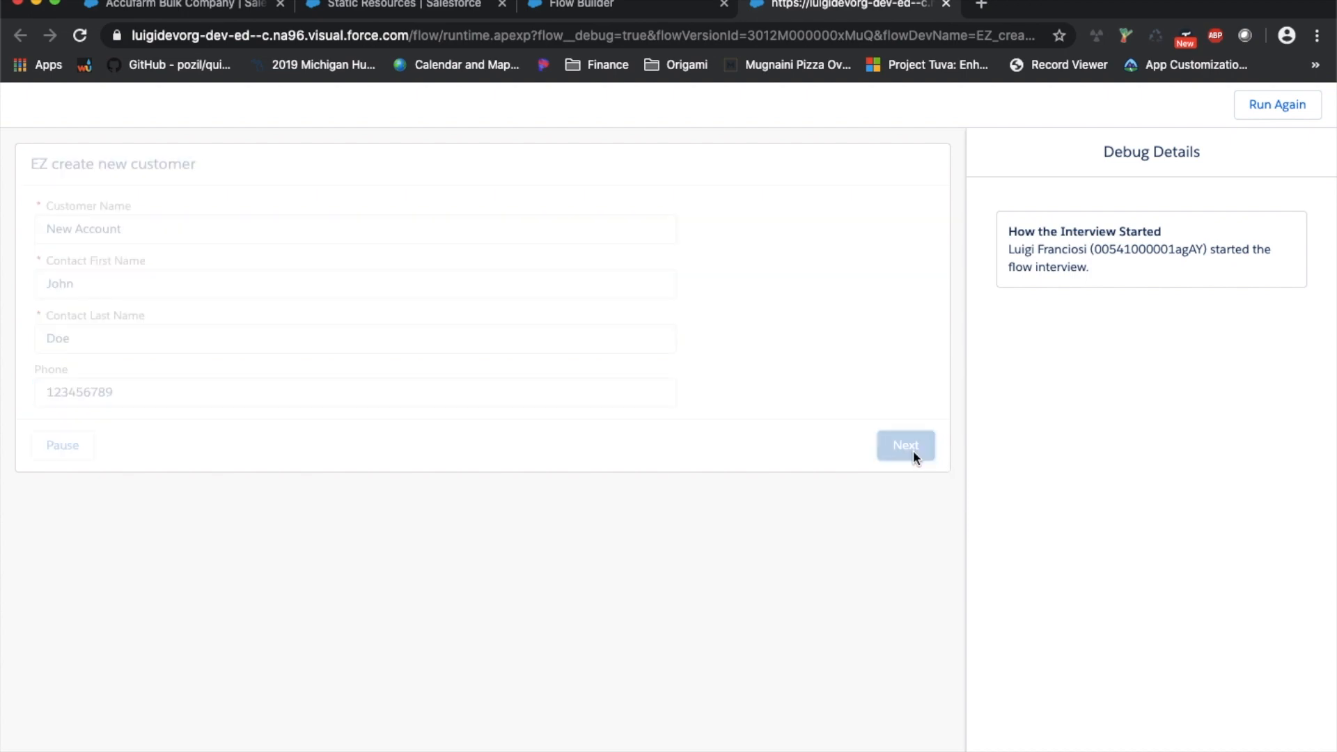
# Highlight Customer_Name, its New Account value and the contact first name in Debug Details
pyautogui.scroll(5, 1038, 464)
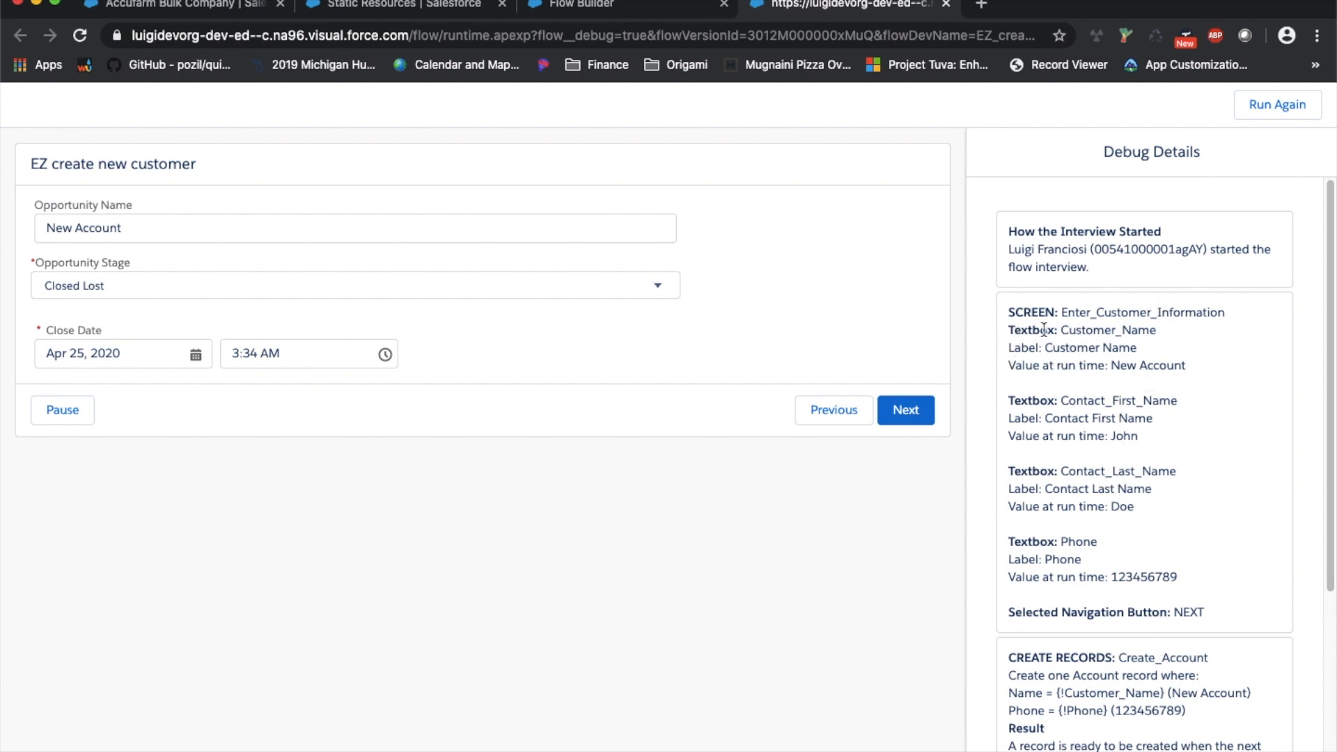
pyautogui.click(1148, 329)
pyautogui.doubleClick(1149, 330)
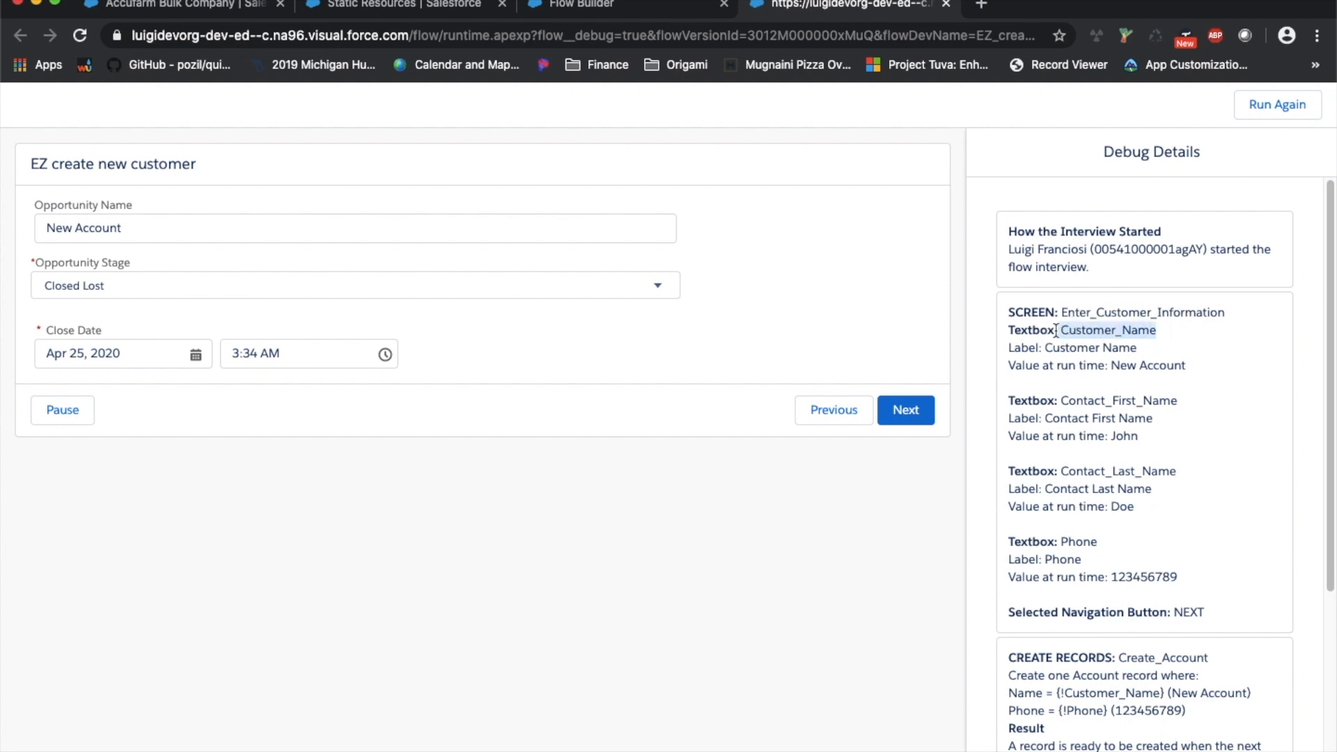
pyautogui.moveTo(1186, 365); pyautogui.dragTo(1111, 365)
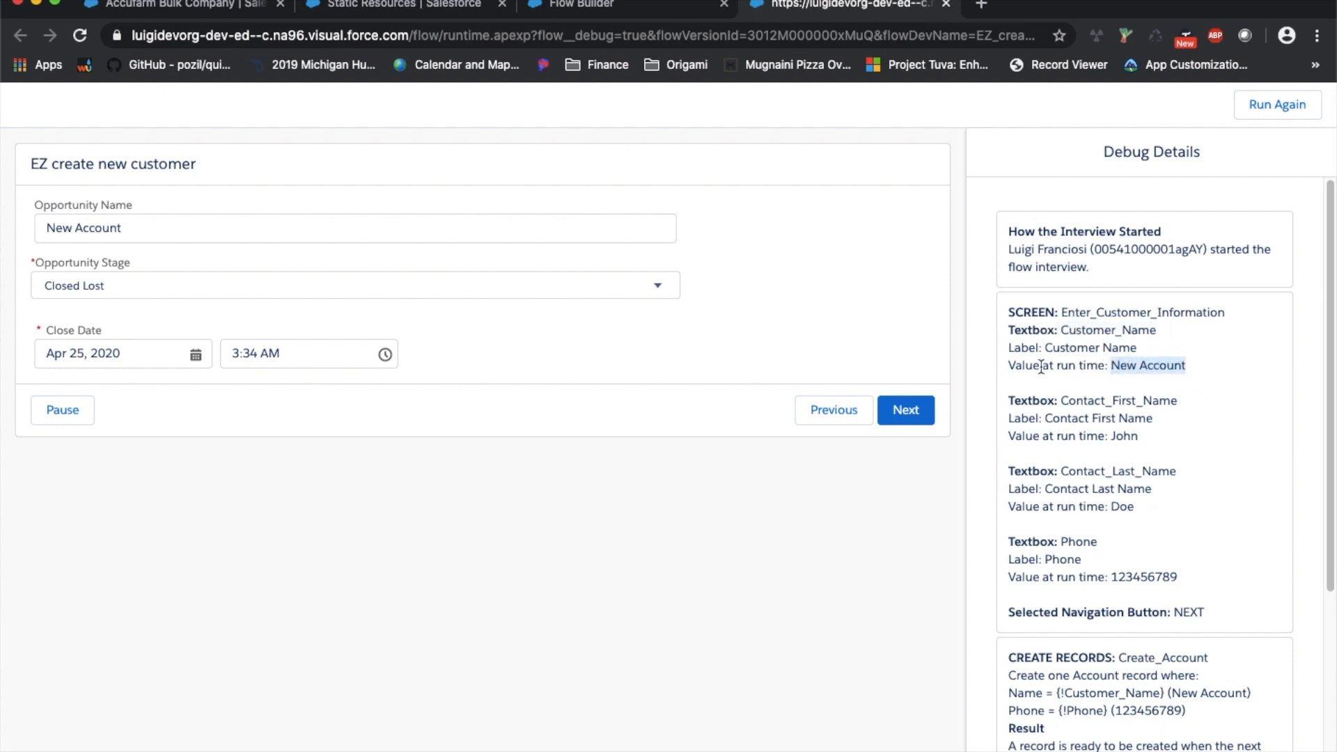
pyautogui.doubleClick(1125, 435)
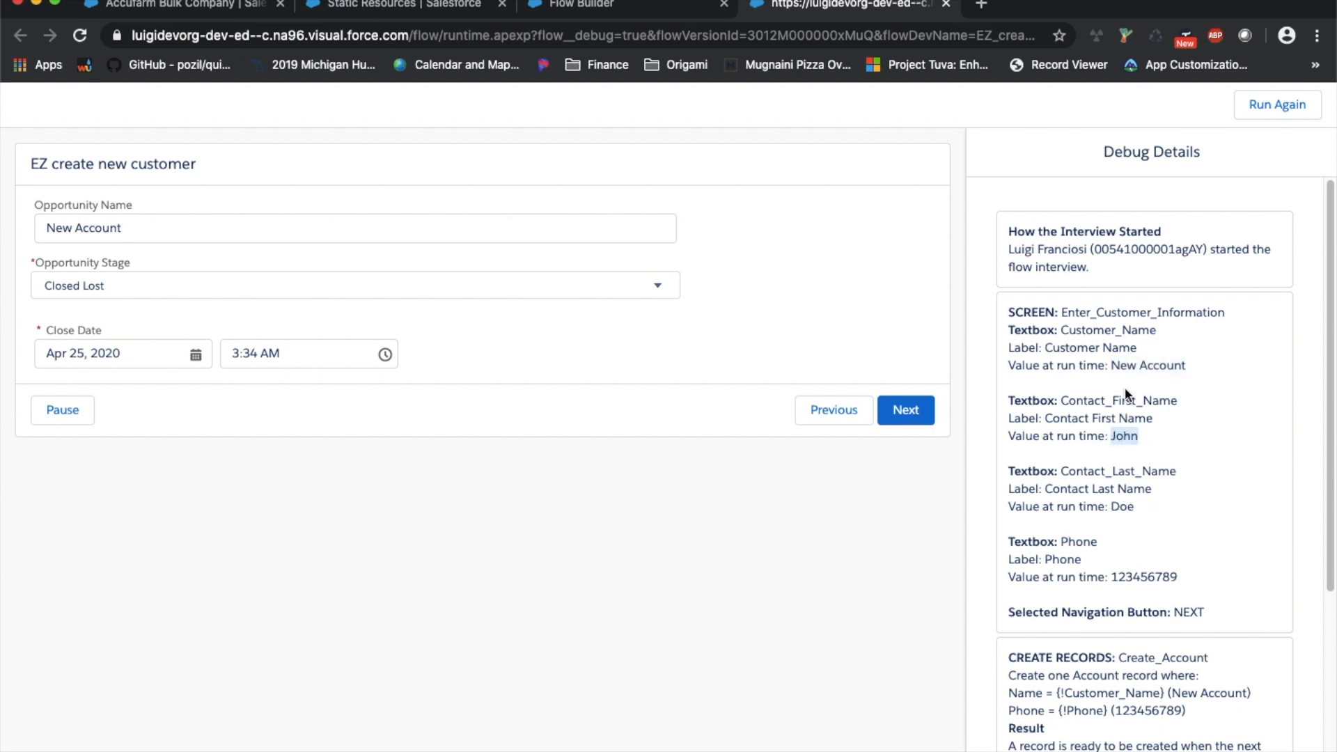
# Compare thisAccountID with the account ID and contact name under Create_Account and Create_Contact
pyautogui.scroll(-5, 1150, 557)
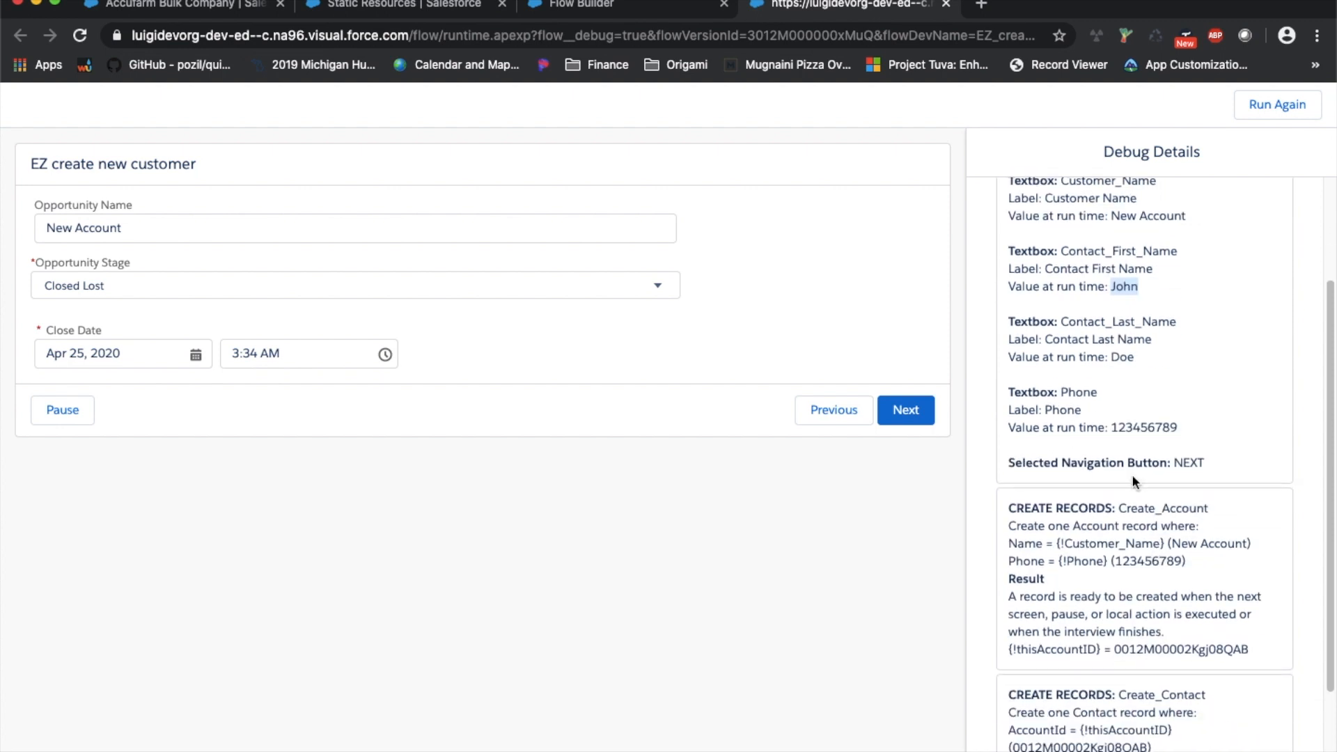
pyautogui.scroll(-2, 1192, 395)
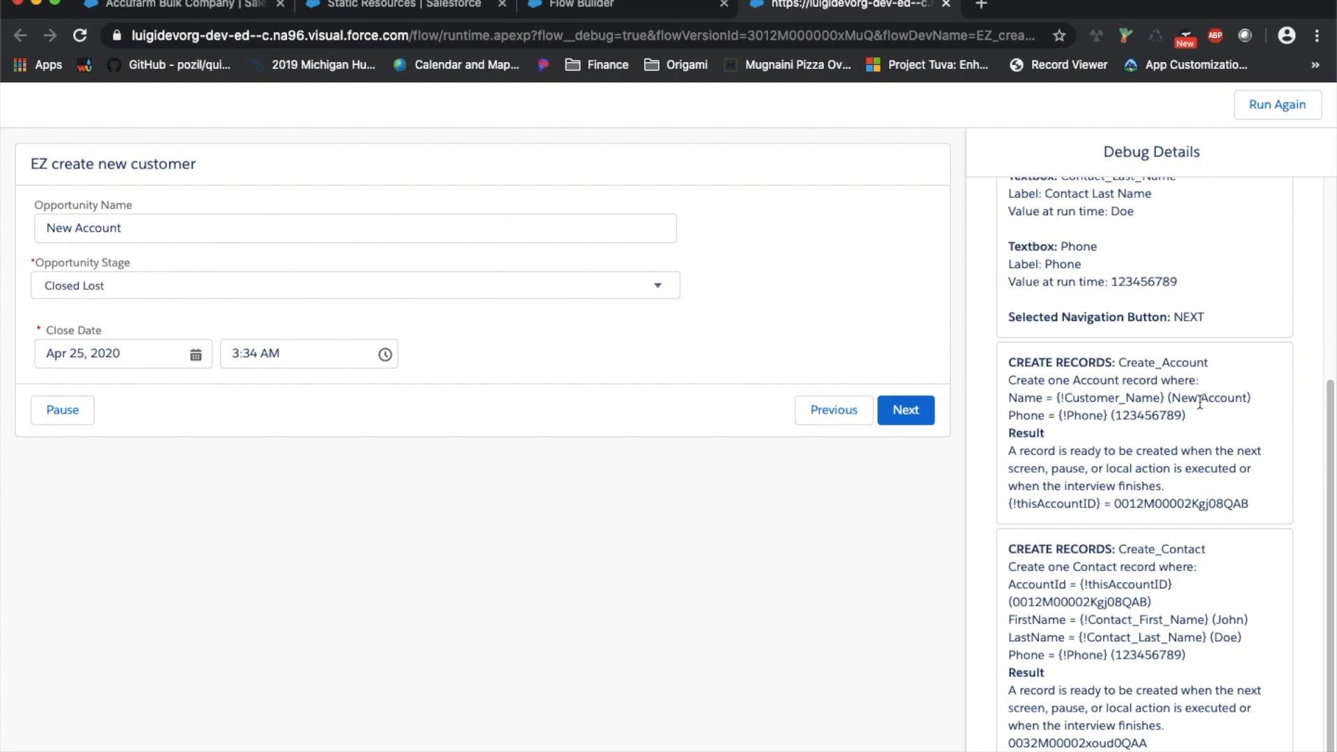
pyautogui.scroll(4, 1200, 401)
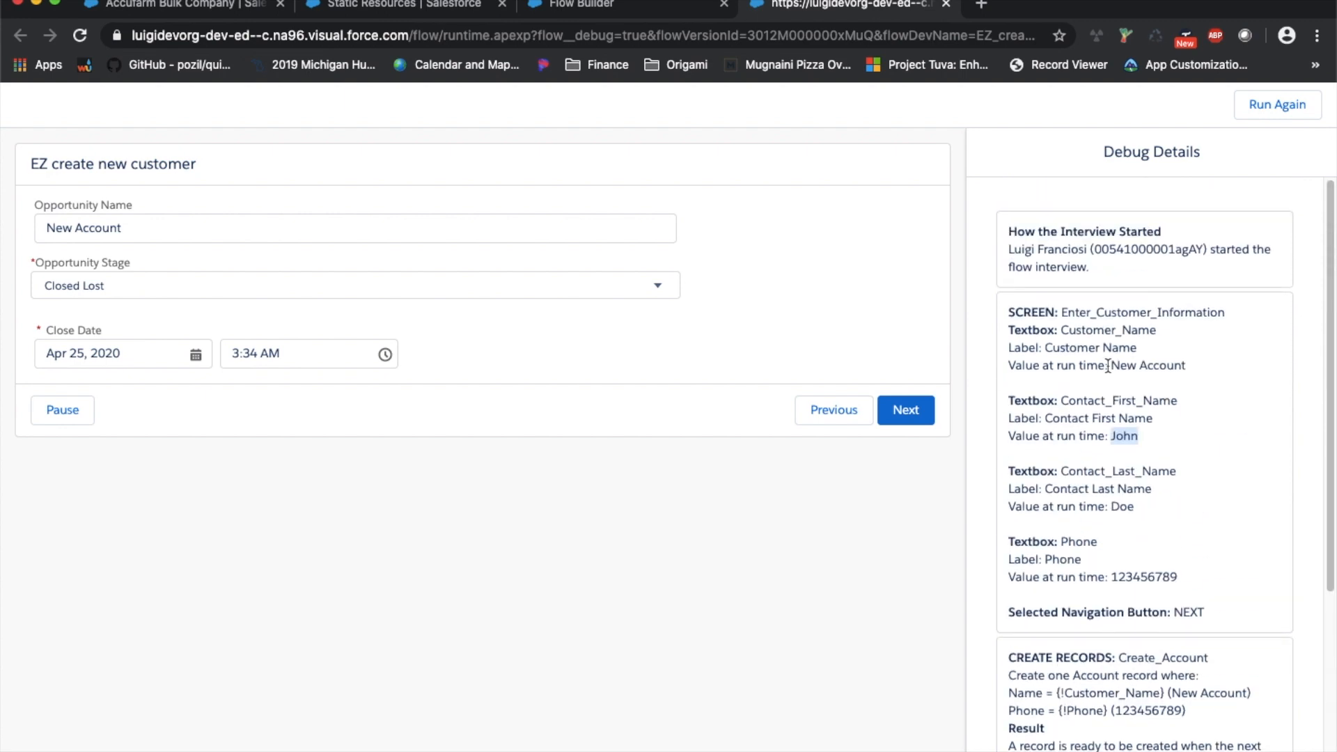
pyautogui.scroll(-3, 1113, 365)
pyautogui.scroll(2, 1145, 481)
pyautogui.scroll(-2, 1142, 418)
pyautogui.scroll(-1, 1148, 496)
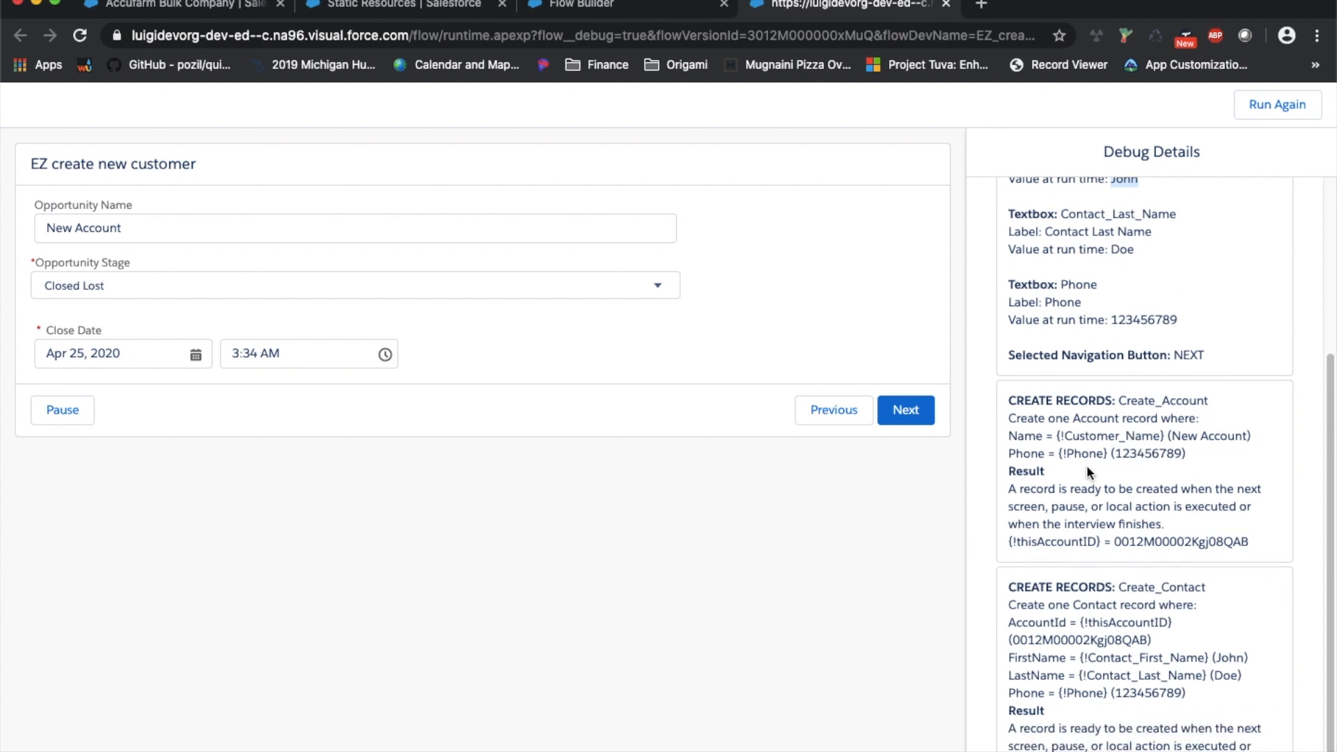
pyautogui.doubleClick(1187, 505)
pyautogui.doubleClick(1052, 503)
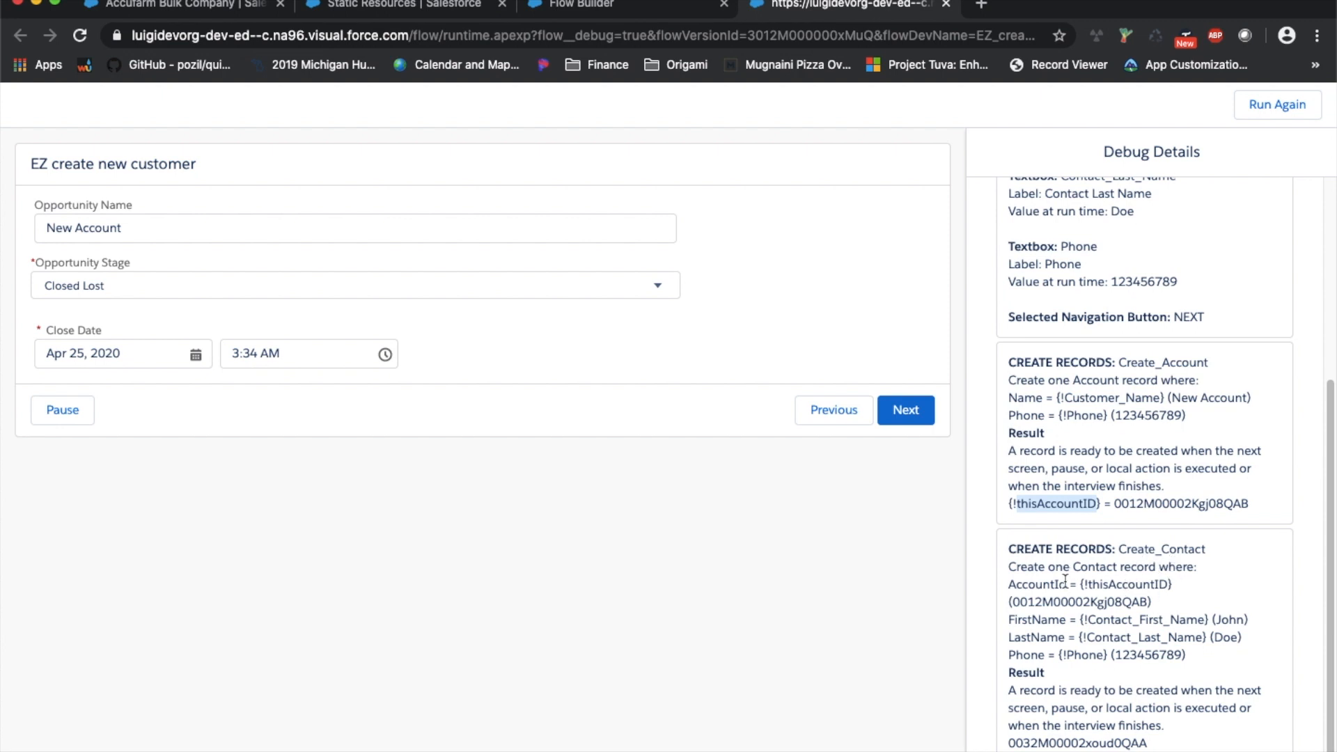
pyautogui.doubleClick(1096, 601)
pyautogui.doubleClick(1147, 504)
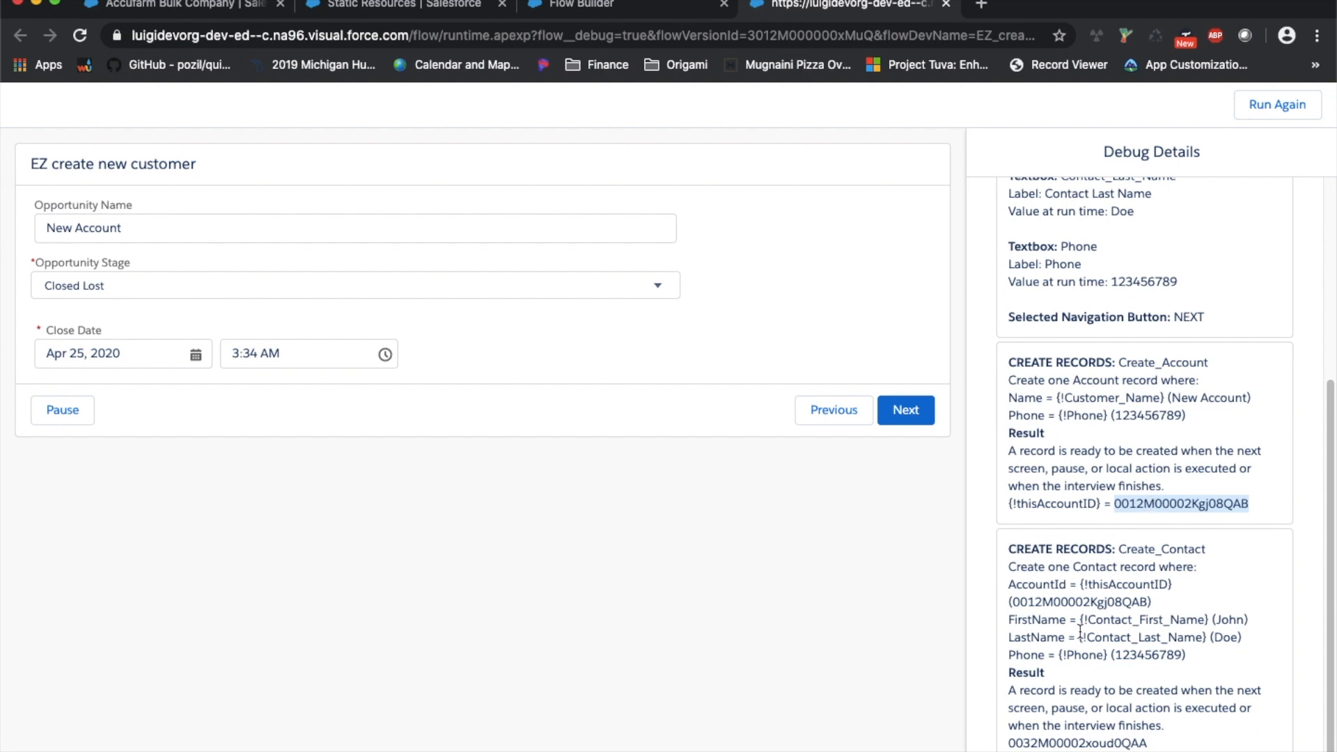
pyautogui.doubleClick(1222, 620)
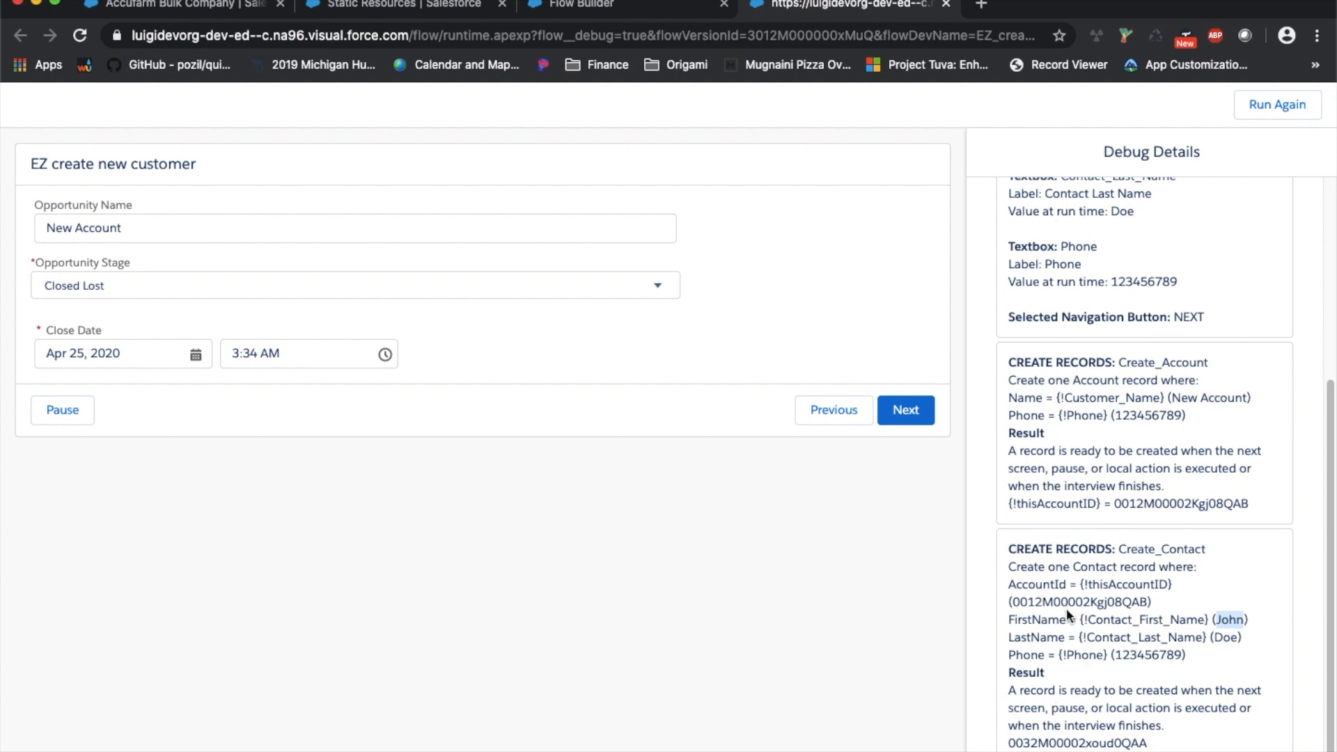
pyautogui.scroll(3, 1068, 610)
pyautogui.scroll(-3, 1072, 609)
# Check the prefilled Opportunity Name New Account and open the Opportunity Stage list
pyautogui.tripleClick(153, 226)
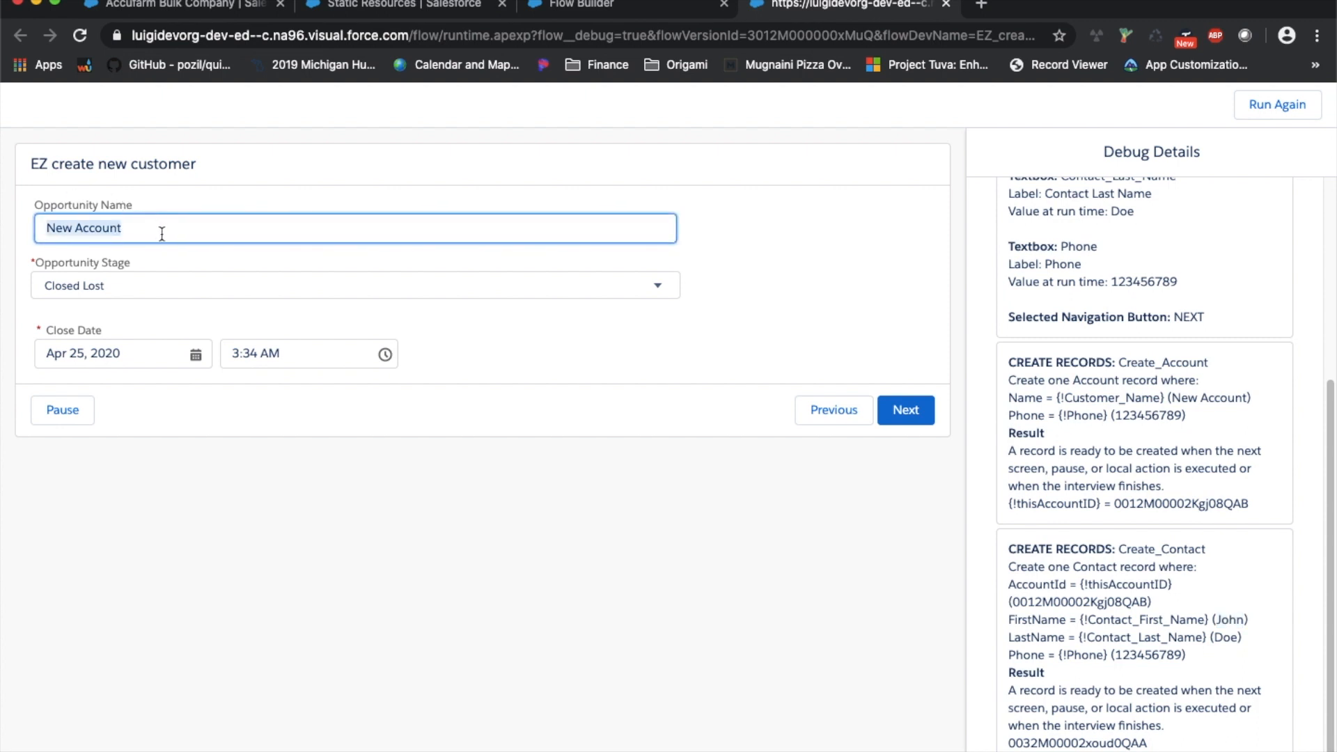
pyautogui.click(162, 234)
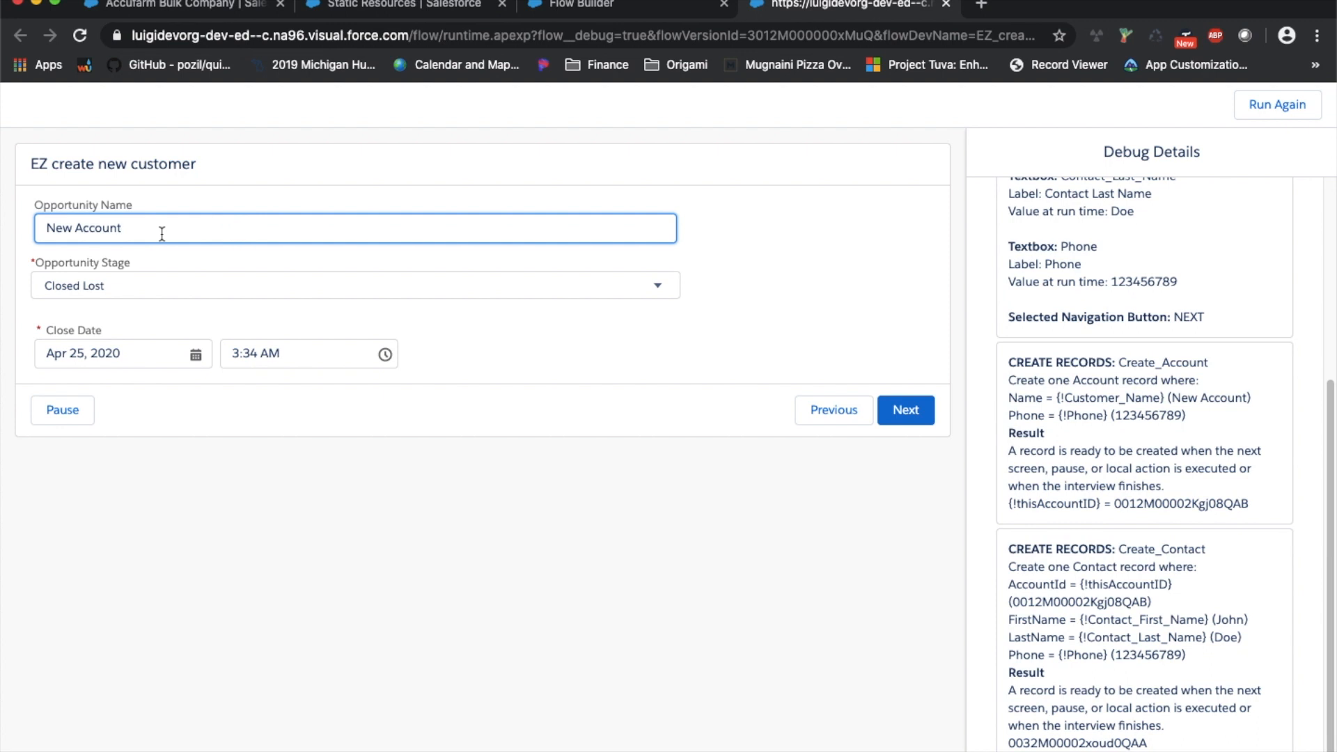
pyautogui.click(152, 289)
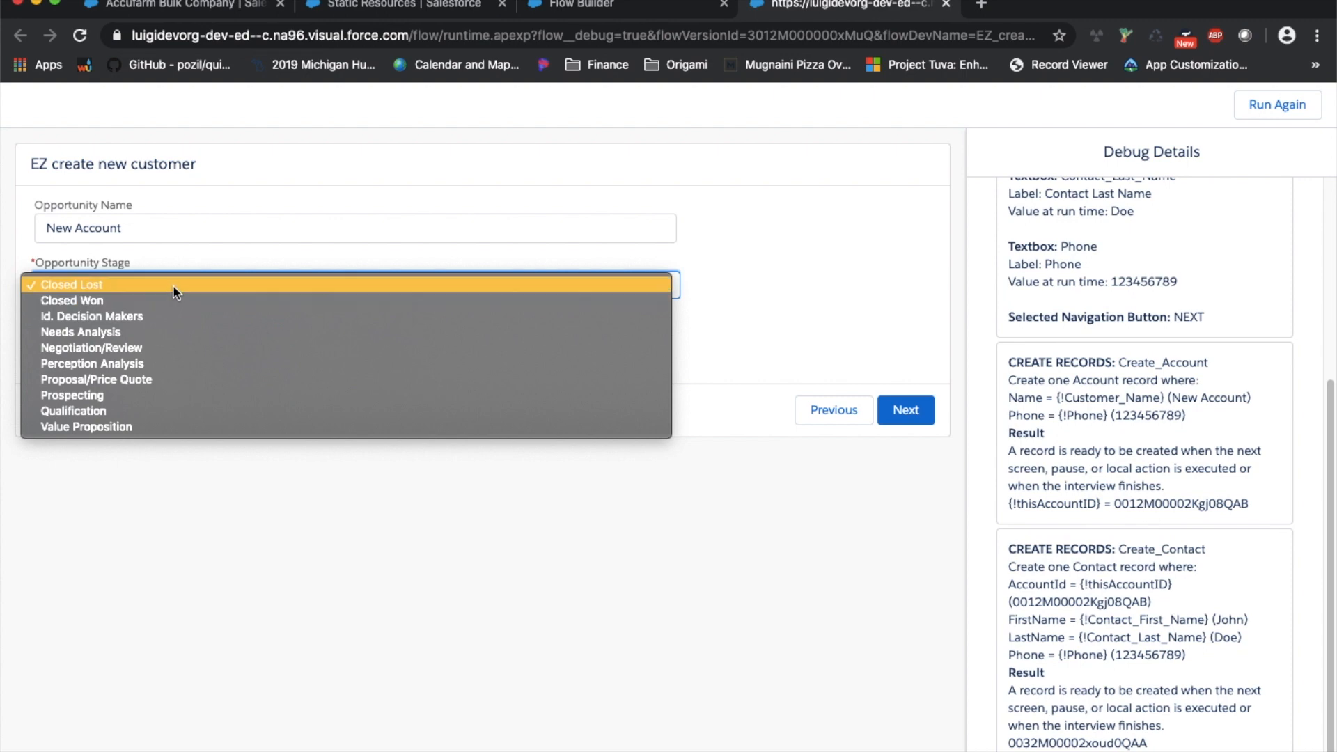
# Change the Opportunity Stage from Closed Lost to Prospecting
pyautogui.click(165, 286)
pyautogui.click(138, 281)
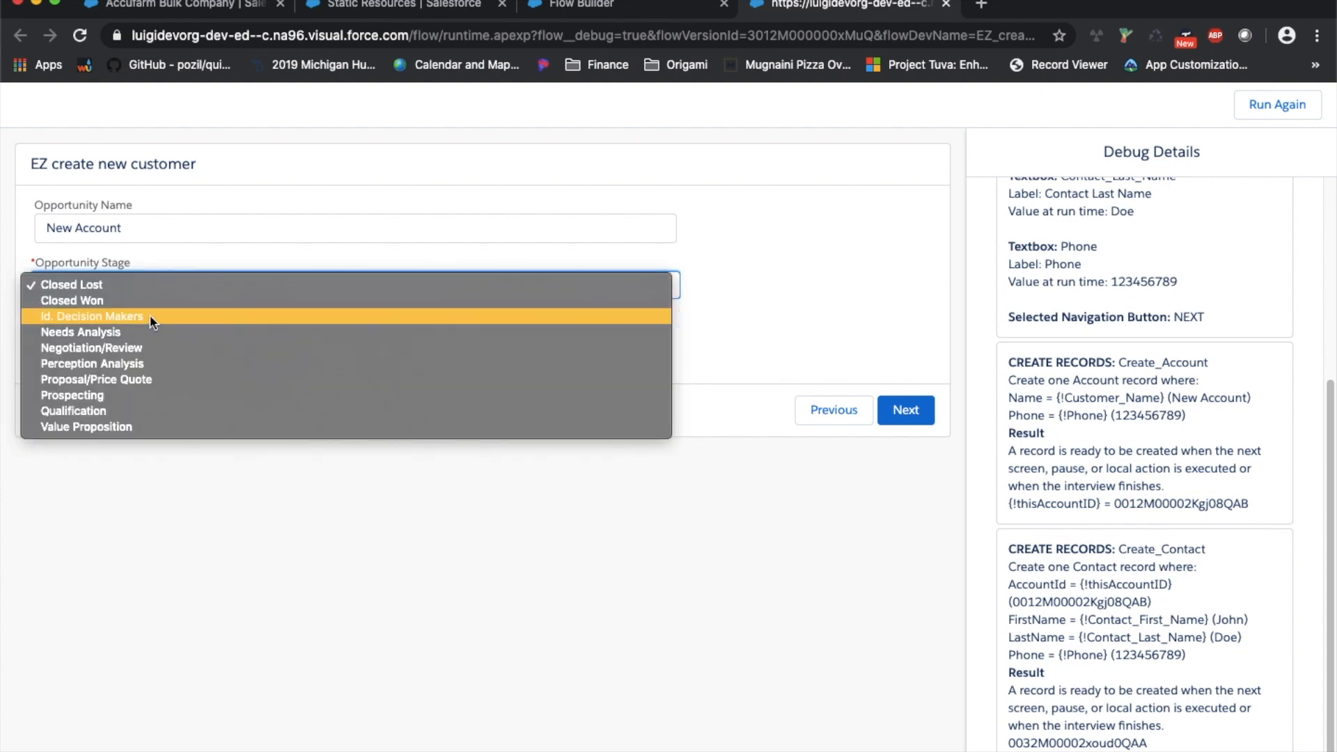
pyautogui.click(211, 388)
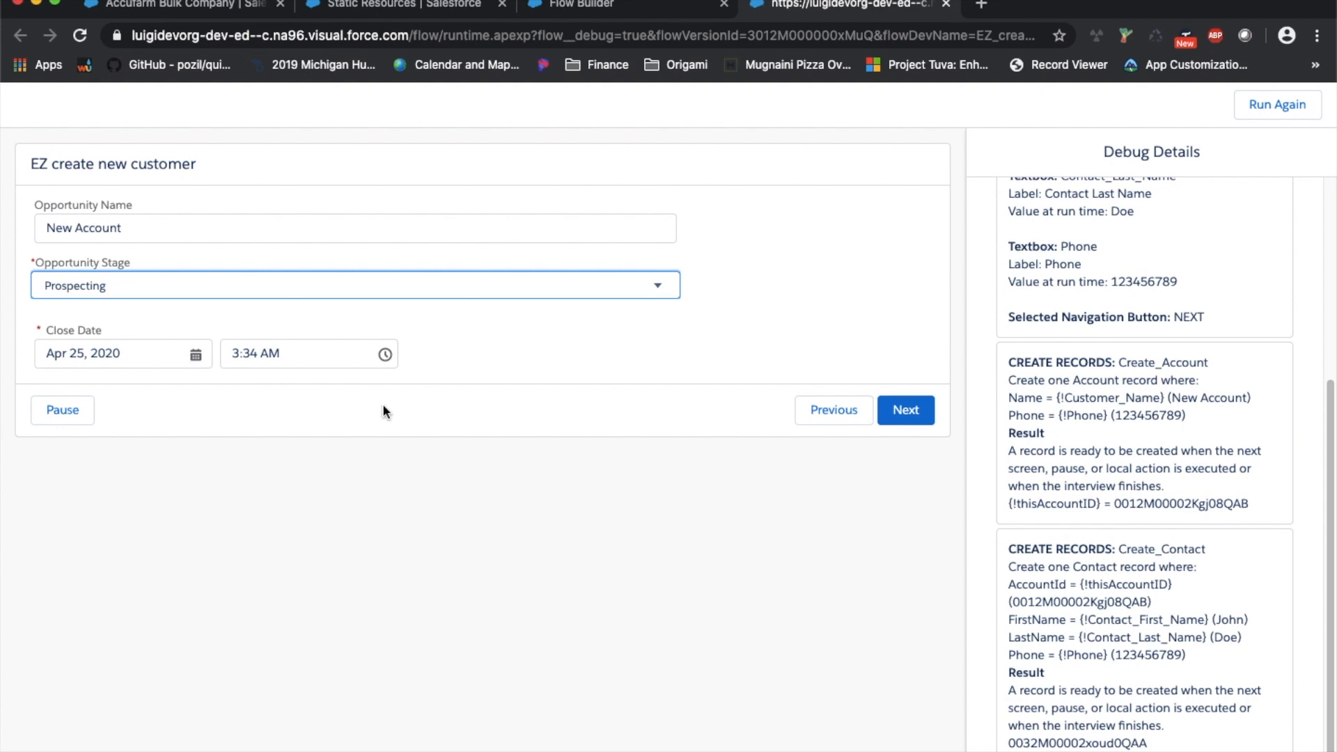
# Submit the opportunity details to finish the debug run
pyautogui.click(908, 417)
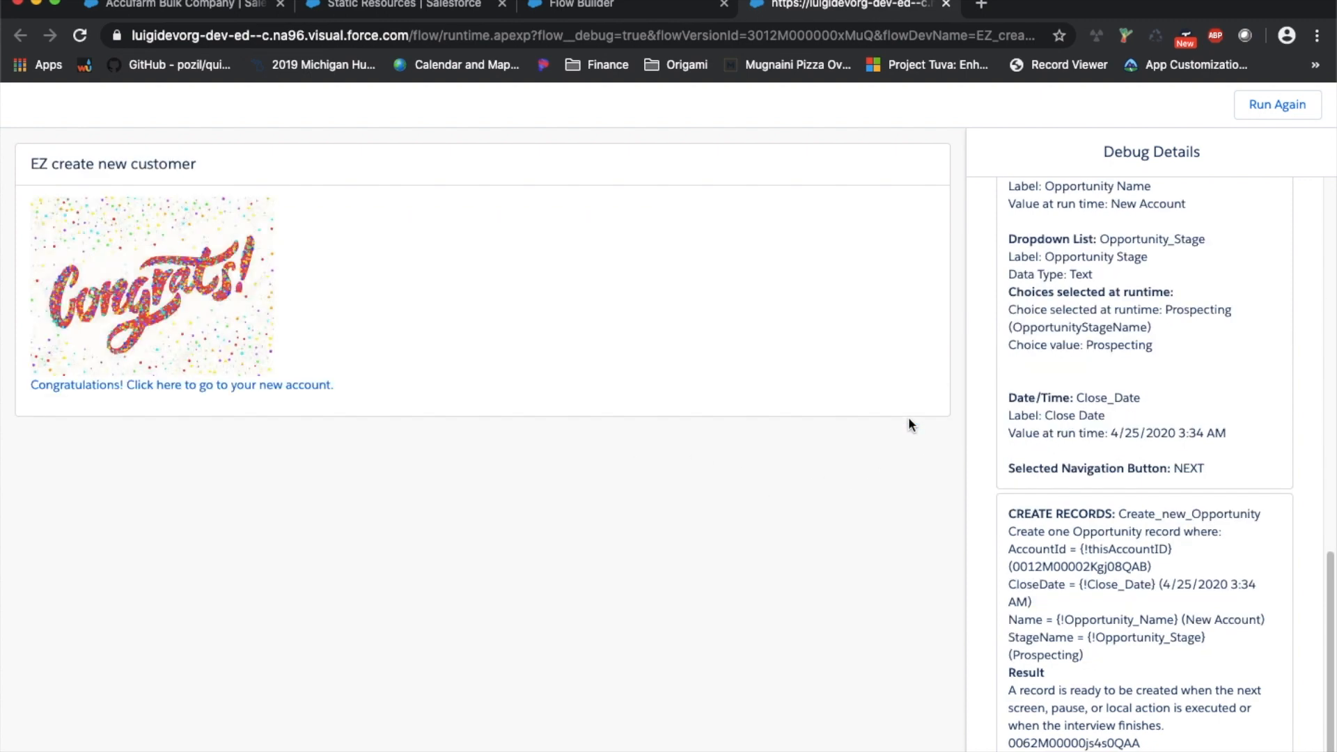
pyautogui.scroll(3, 1174, 405)
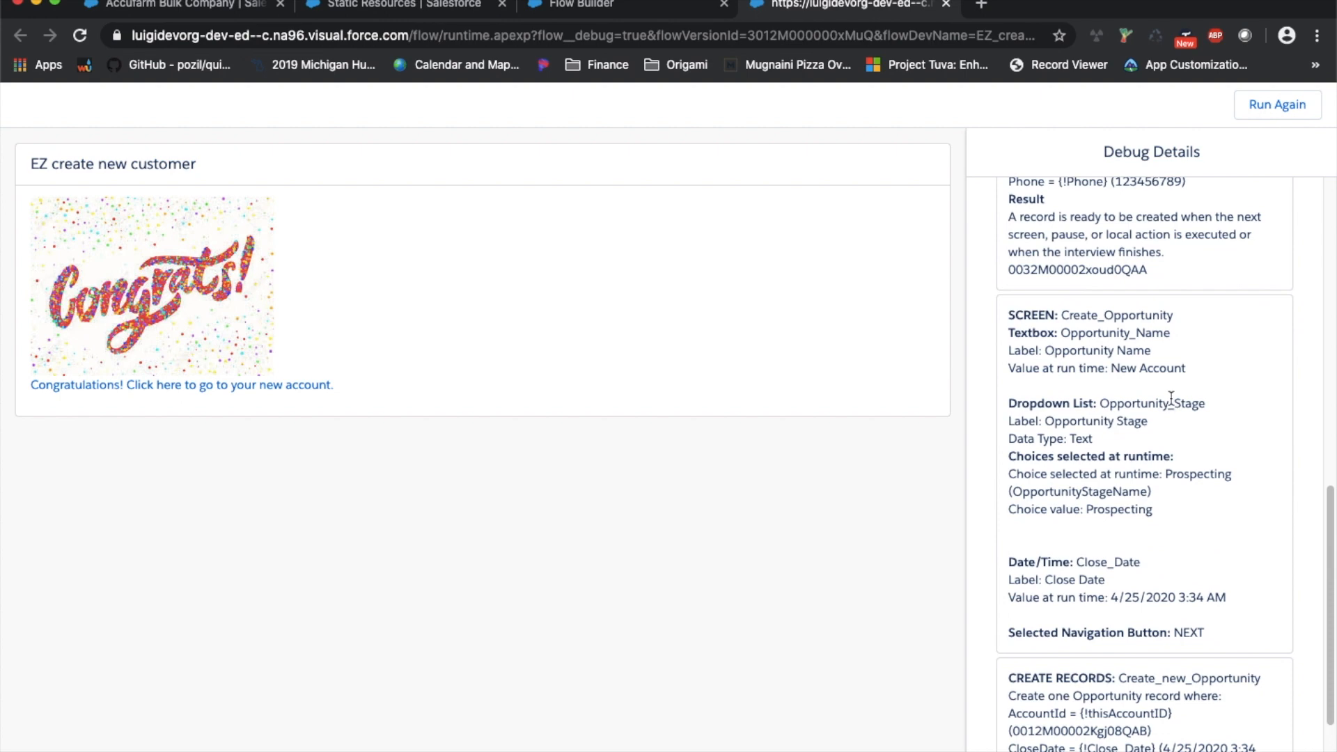
pyautogui.scroll(3, 1219, 376)
pyautogui.scroll(-3, 1219, 372)
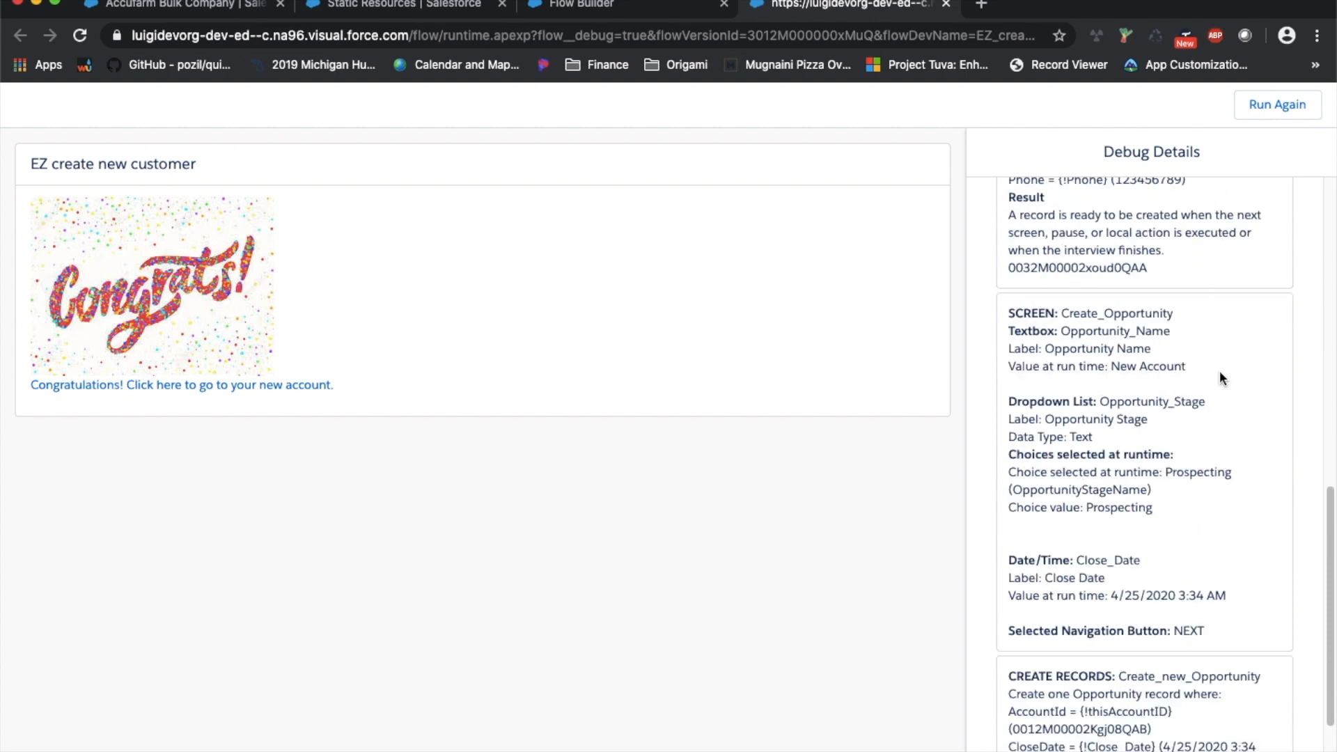
pyautogui.scroll(-2, 1156, 387)
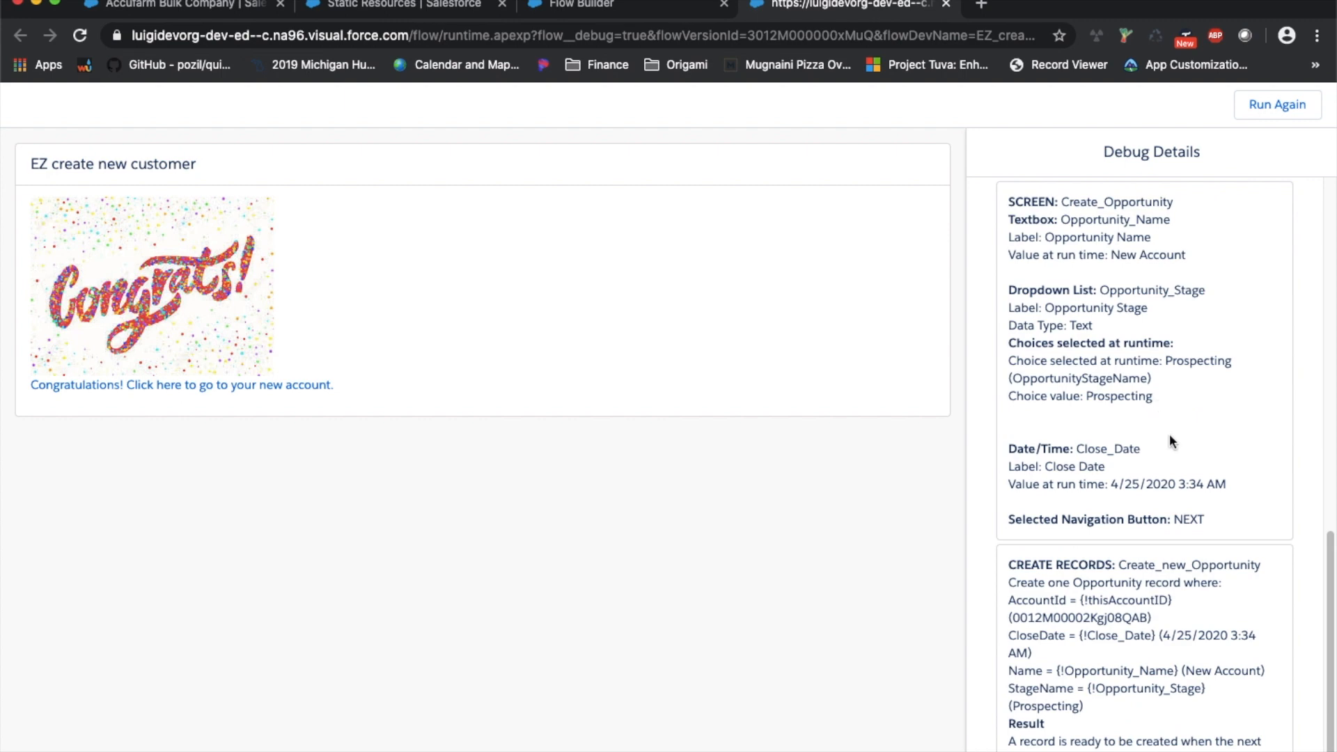
pyautogui.scroll(-1, 1193, 471)
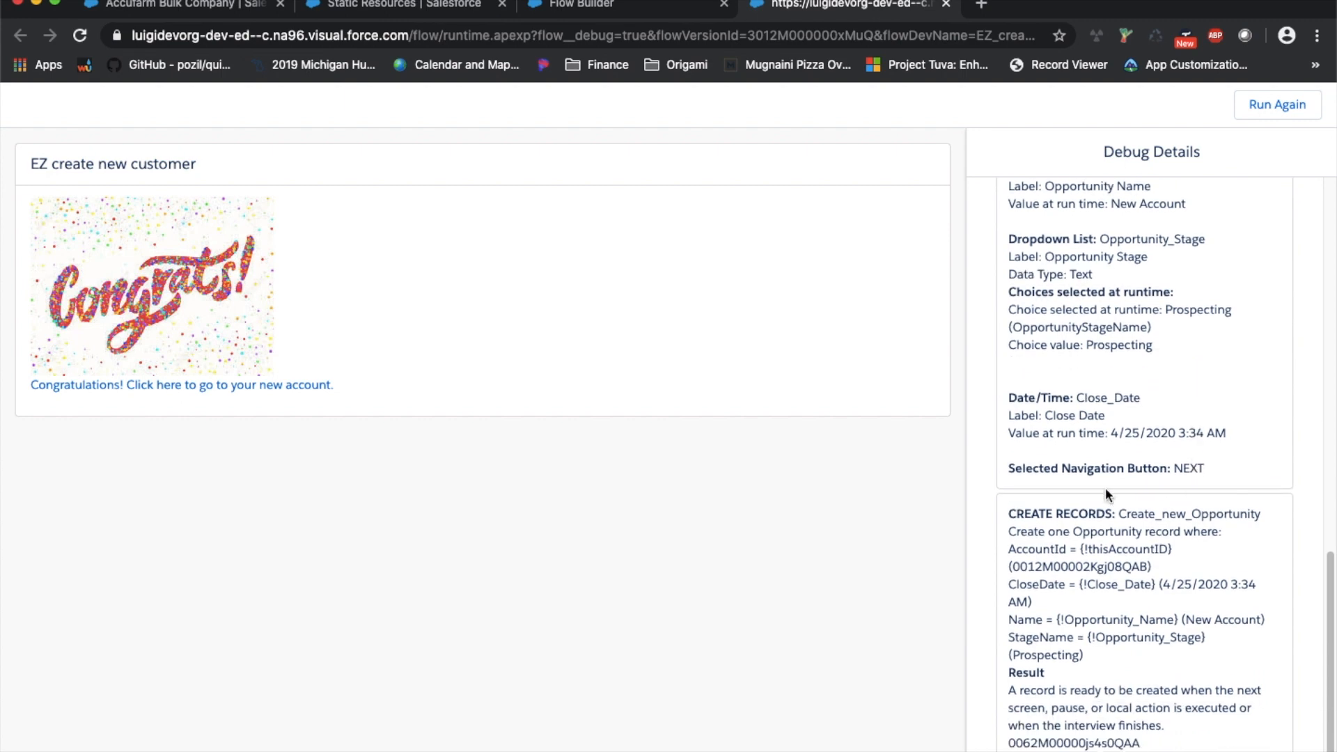
# Check the AccountId line under Create_new_Opportunity, then open the new account from the congratulations link
pyautogui.doubleClick(1137, 549)
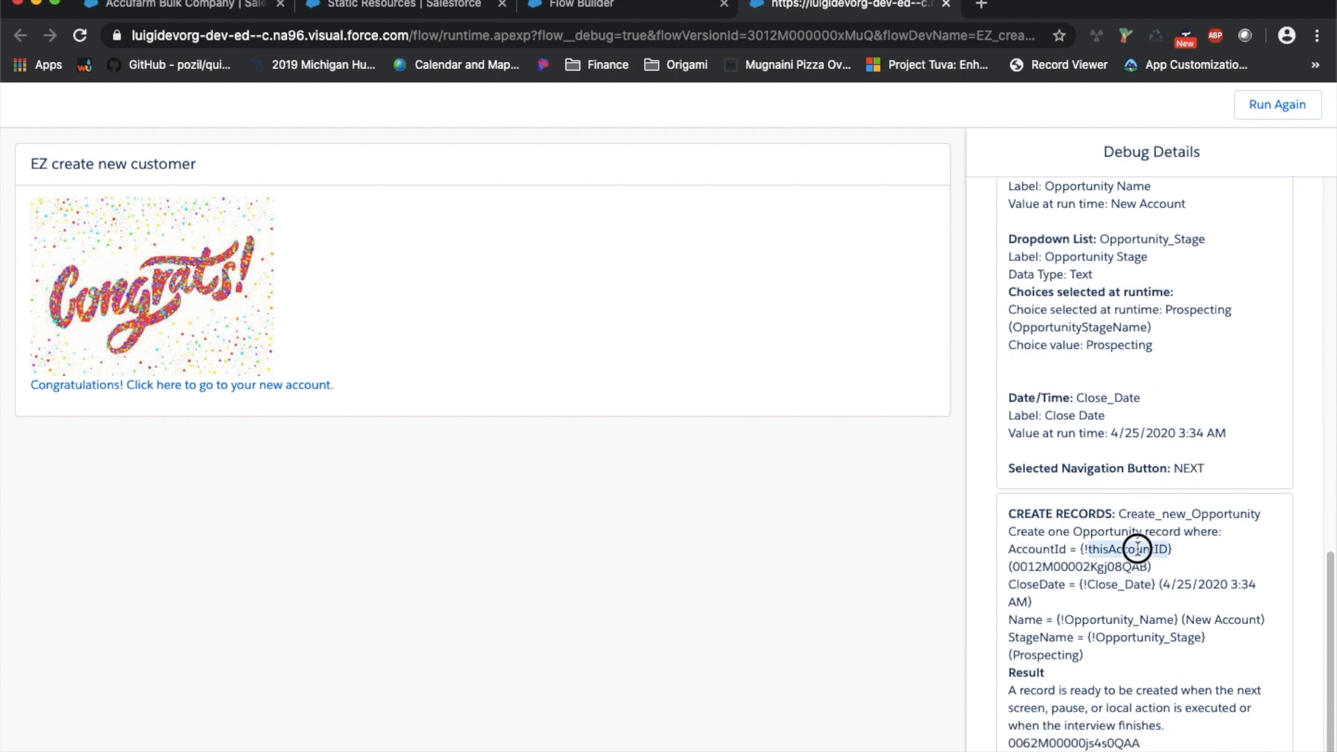
pyautogui.tripleClick(1101, 570)
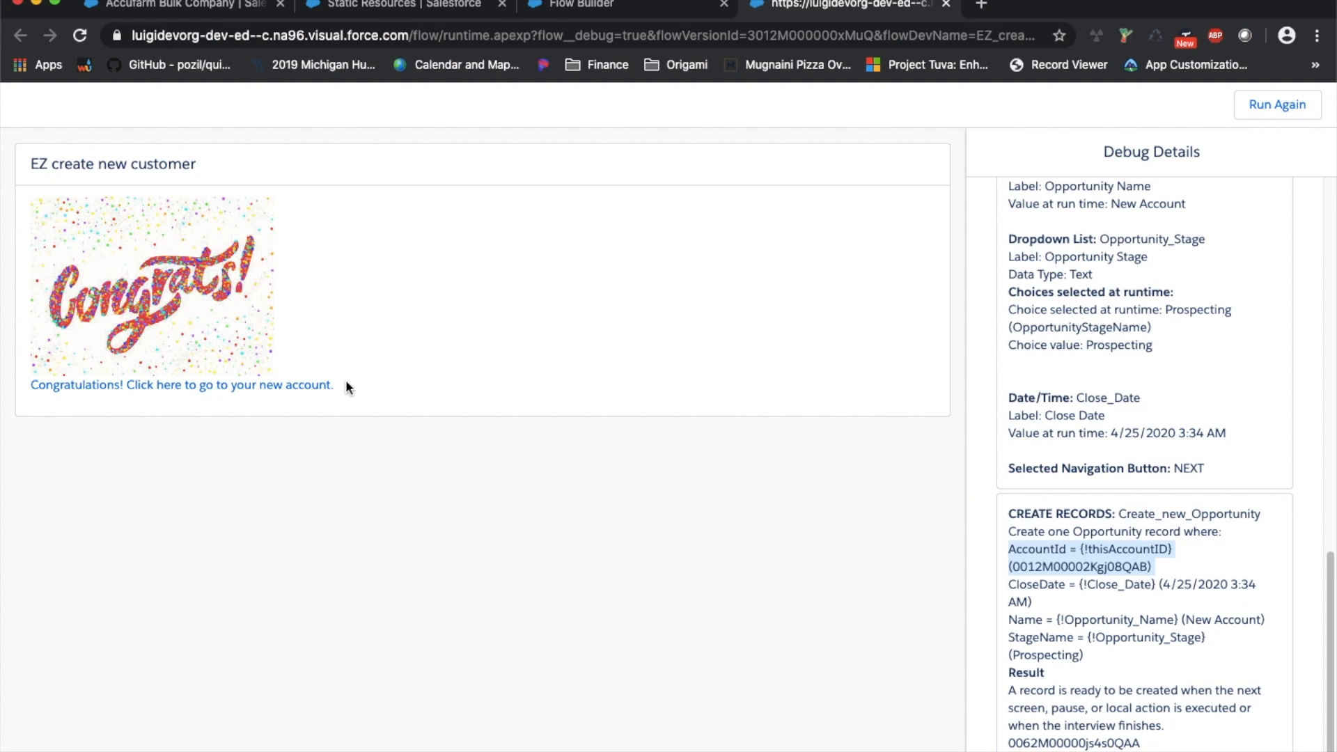
pyautogui.click(310, 385)
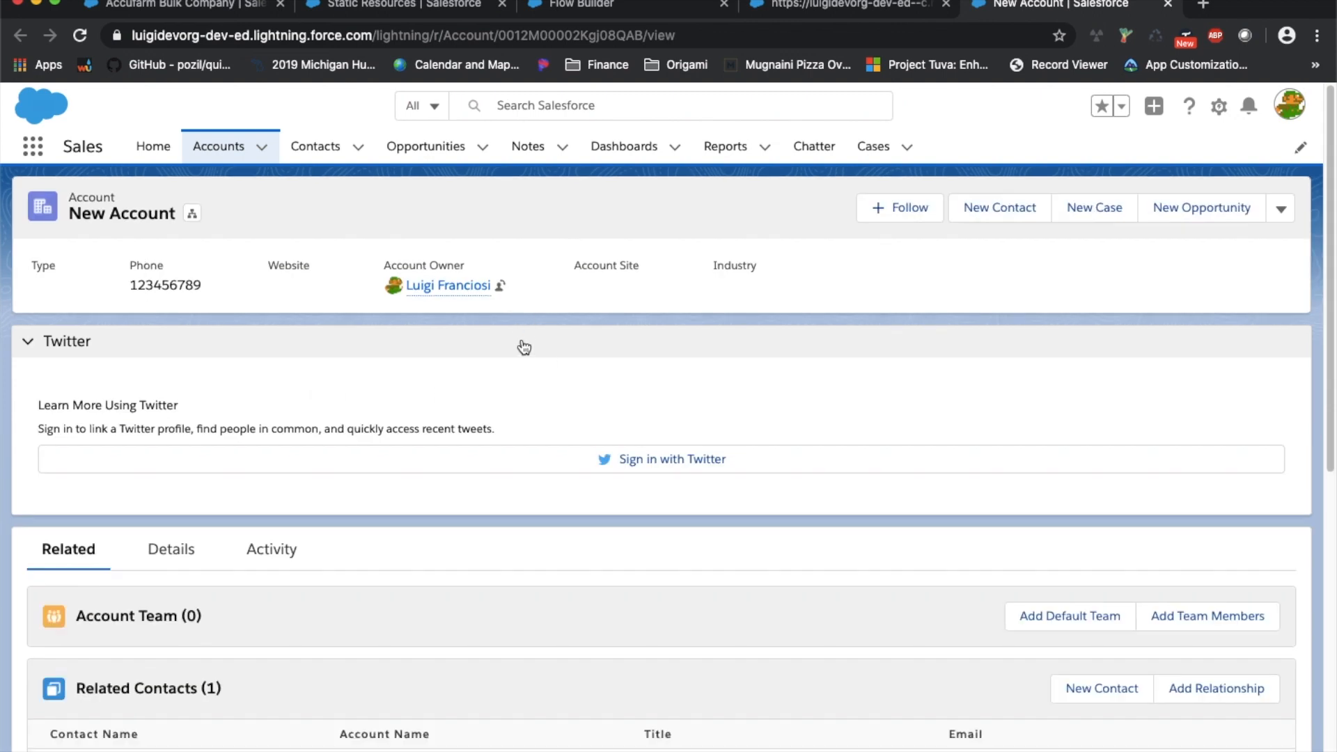
# Review New Account's related contact and Prospecting opportunity, then return to the debug run
pyautogui.scroll(-5, 523, 345)
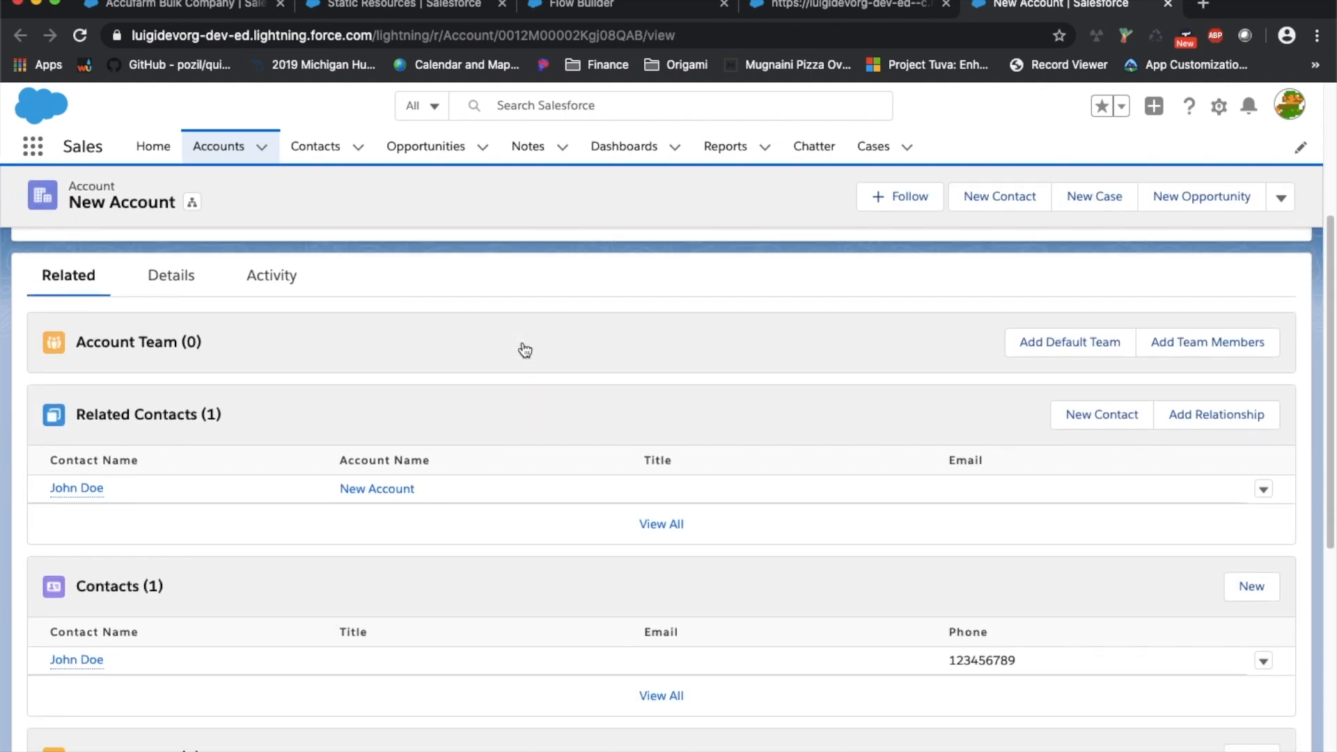
pyautogui.scroll(-1, 525, 350)
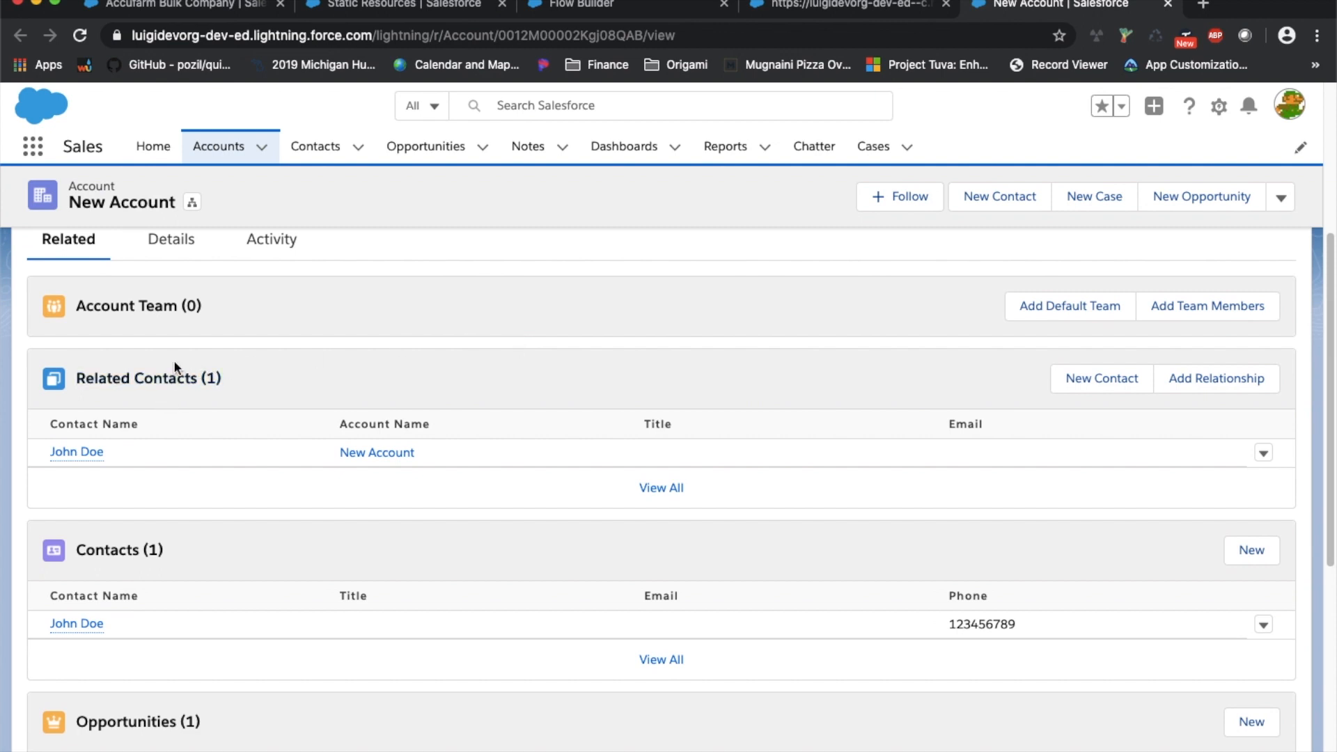
pyautogui.scroll(-2, 89, 454)
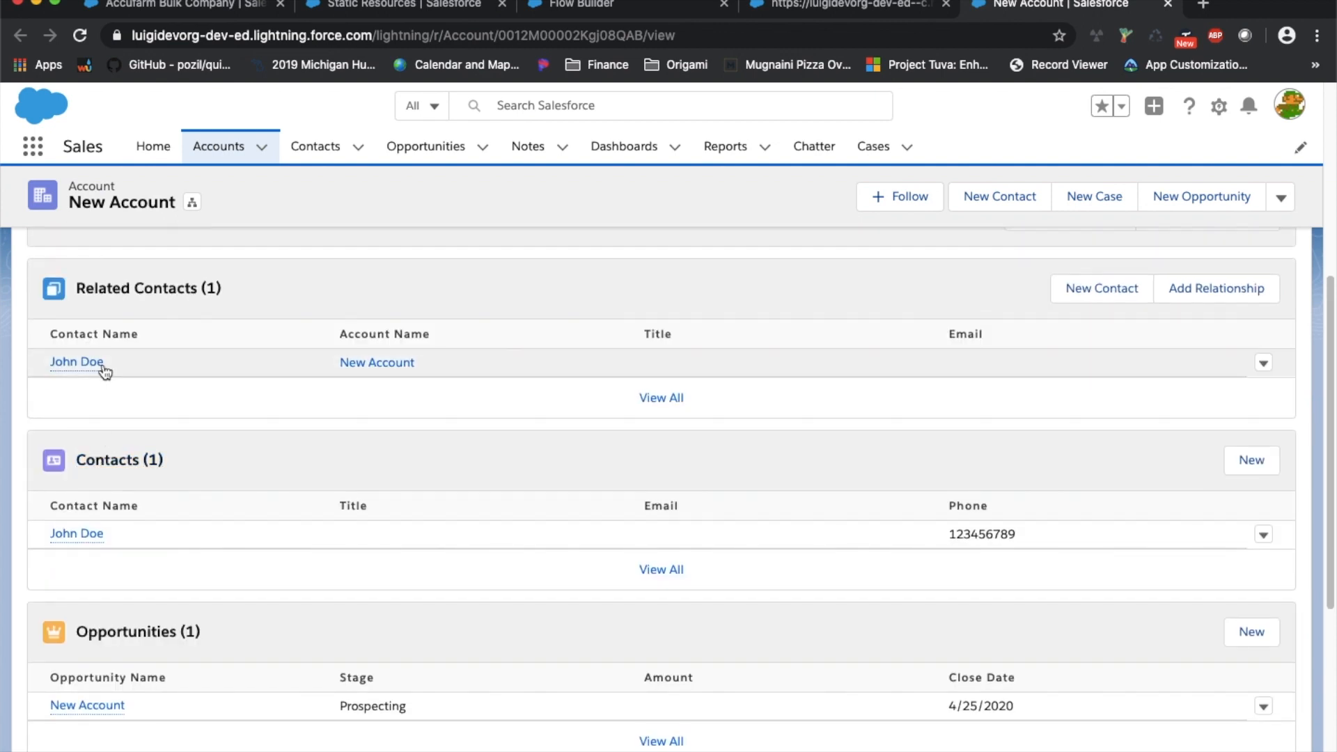
pyautogui.scroll(-1, 105, 372)
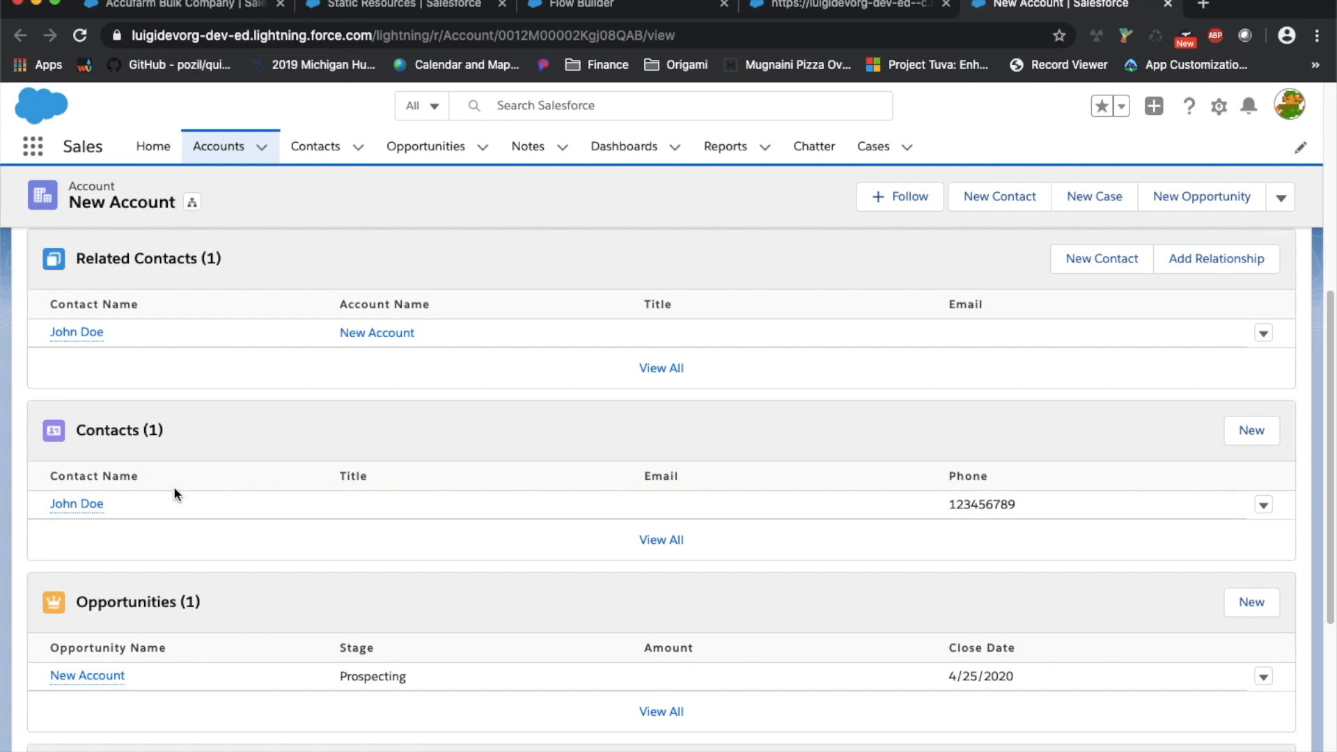
pyautogui.scroll(-7, 174, 488)
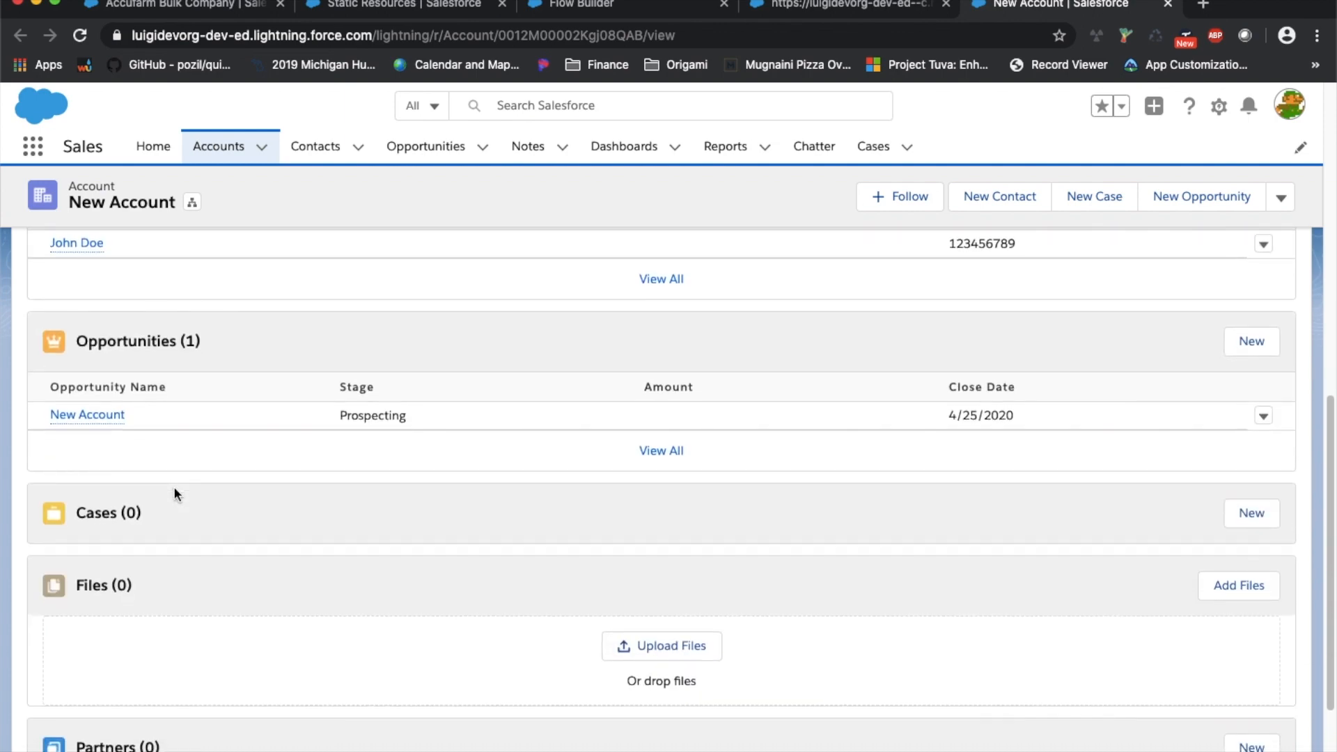
pyautogui.scroll(-5, 174, 486)
pyautogui.scroll(18, 181, 483)
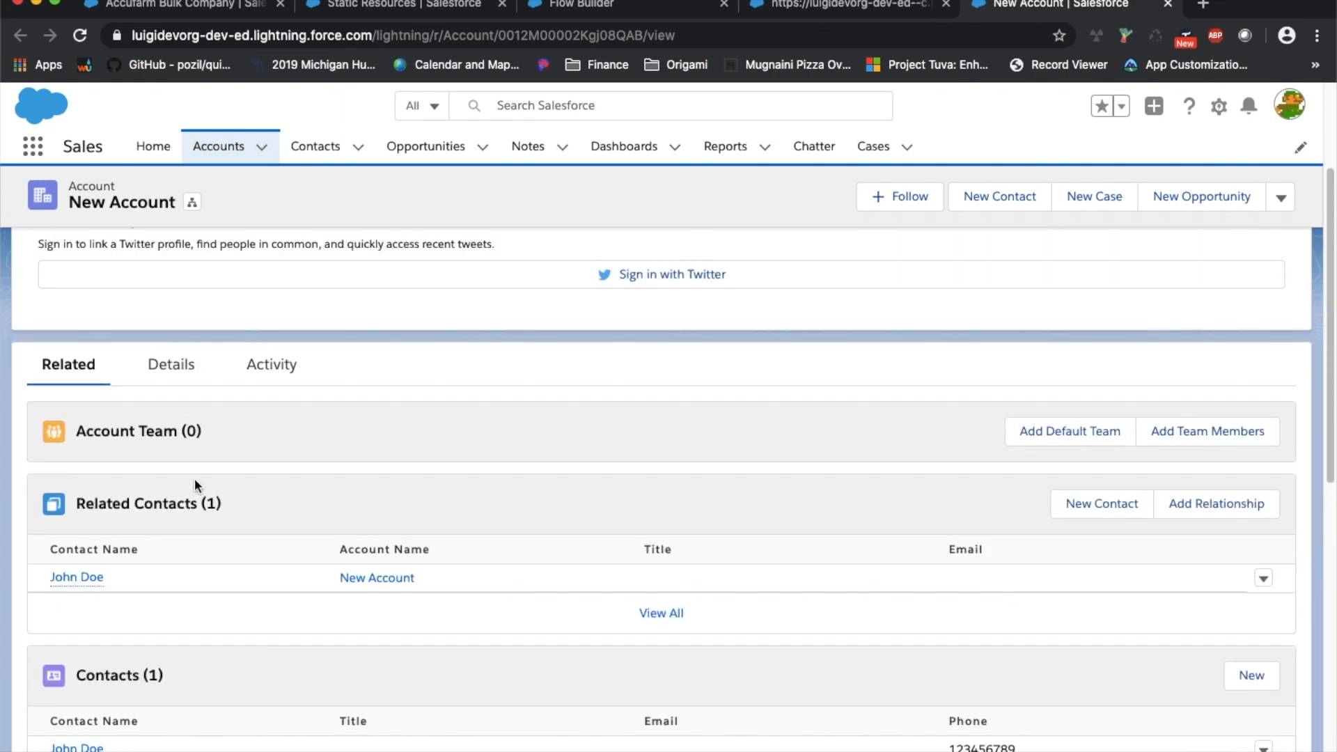
pyautogui.click(785, 16)
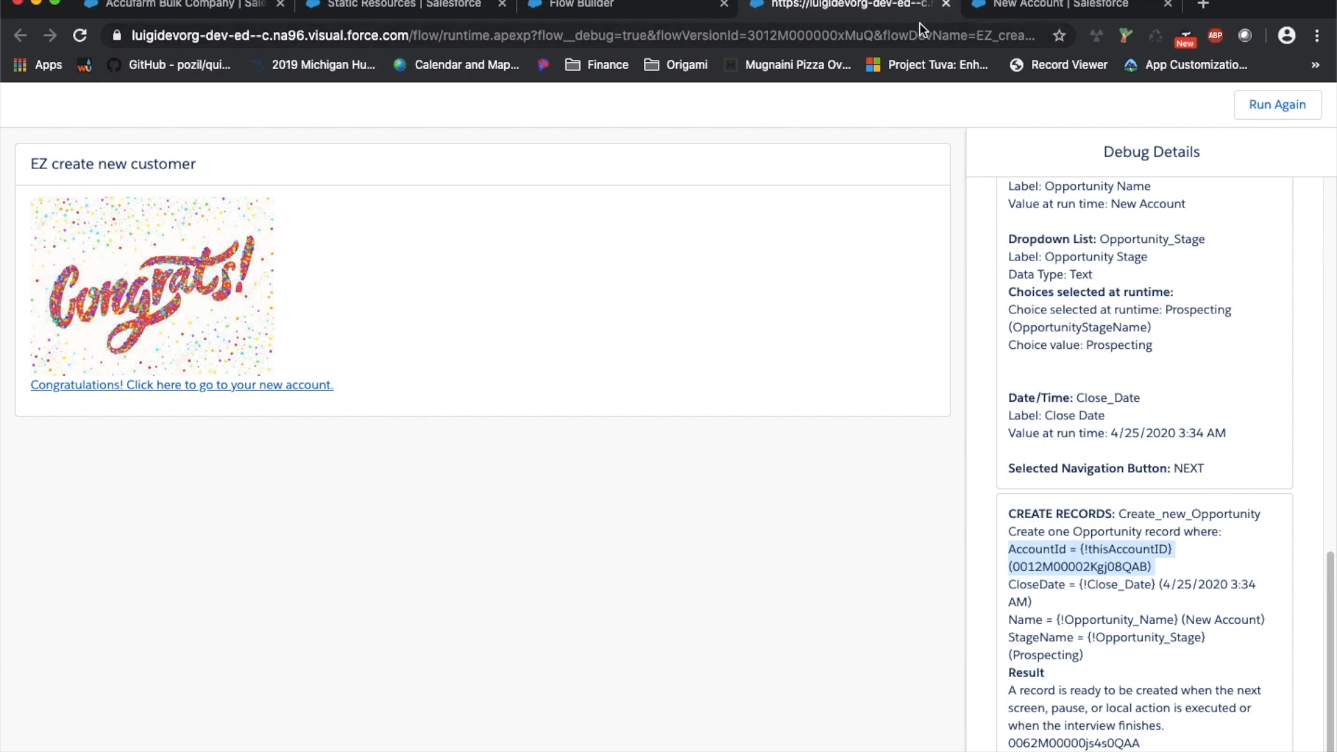
# Close the debug tab, activate EZ create new customer, and go back to the flows list
pyautogui.click(946, 4)
pyautogui.click(707, 14)
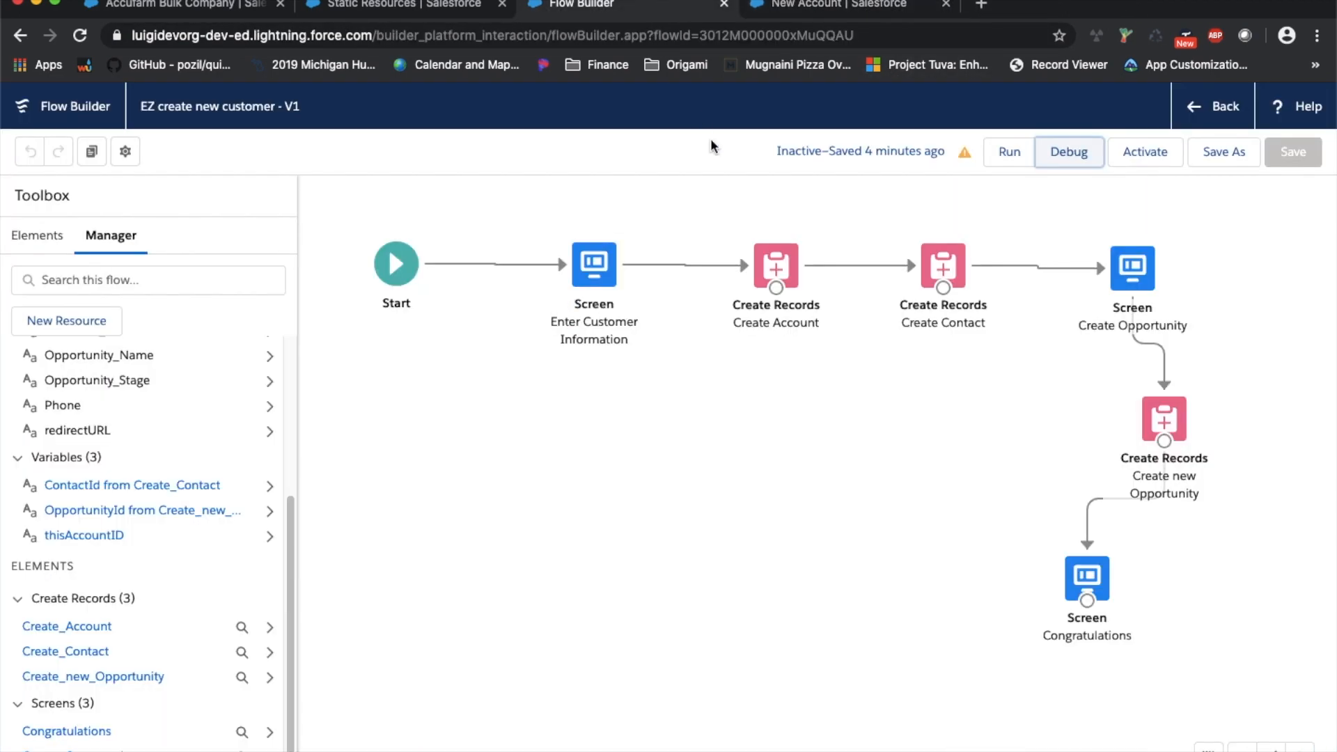
pyautogui.click(1144, 157)
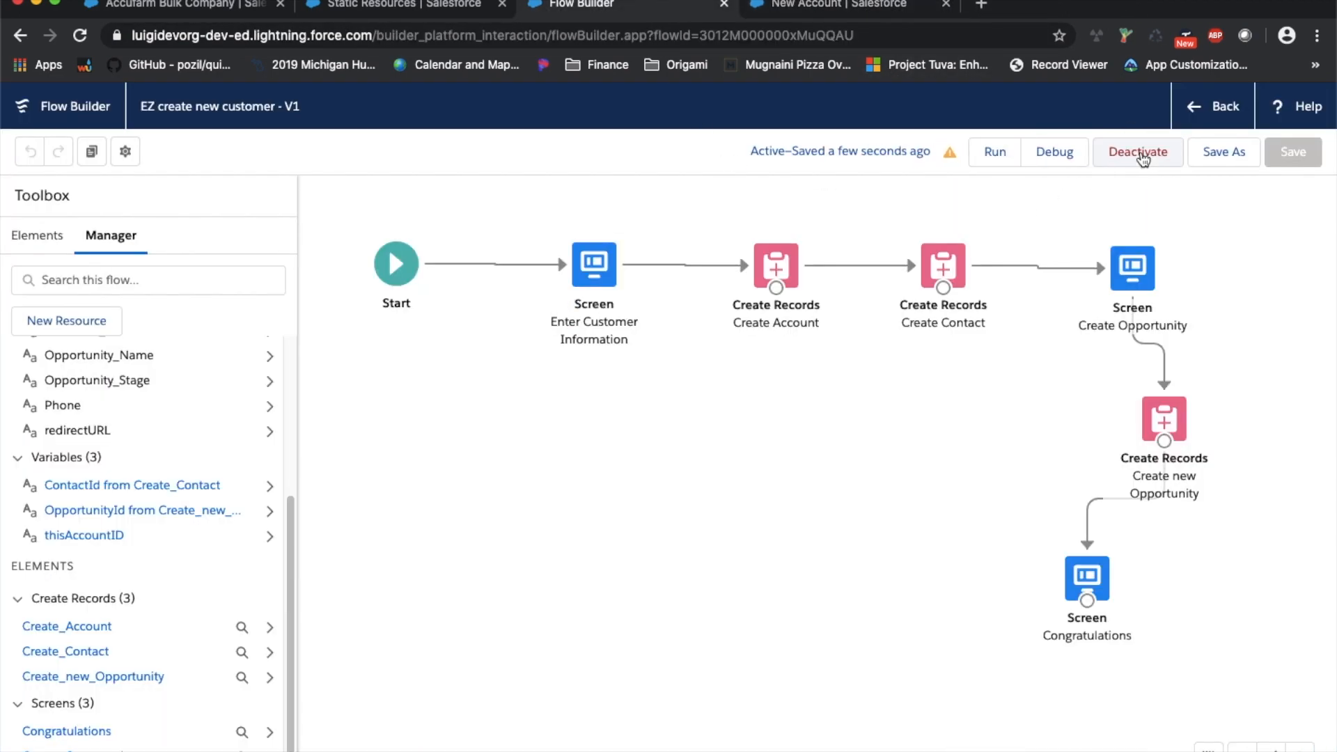
pyautogui.click(1216, 111)
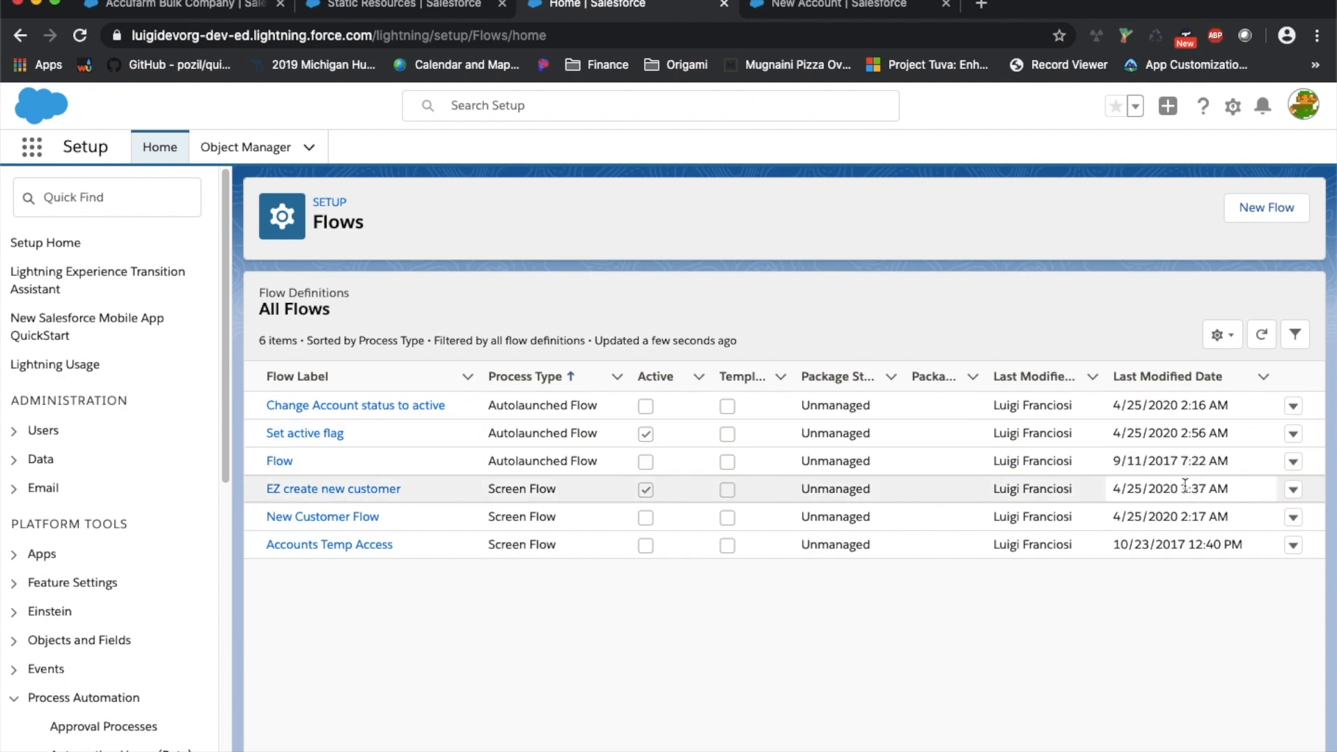
# Open the flow's details, copy /flow/EZ_create_new_customer, and close the Static Resources tab
pyautogui.click(1293, 489)
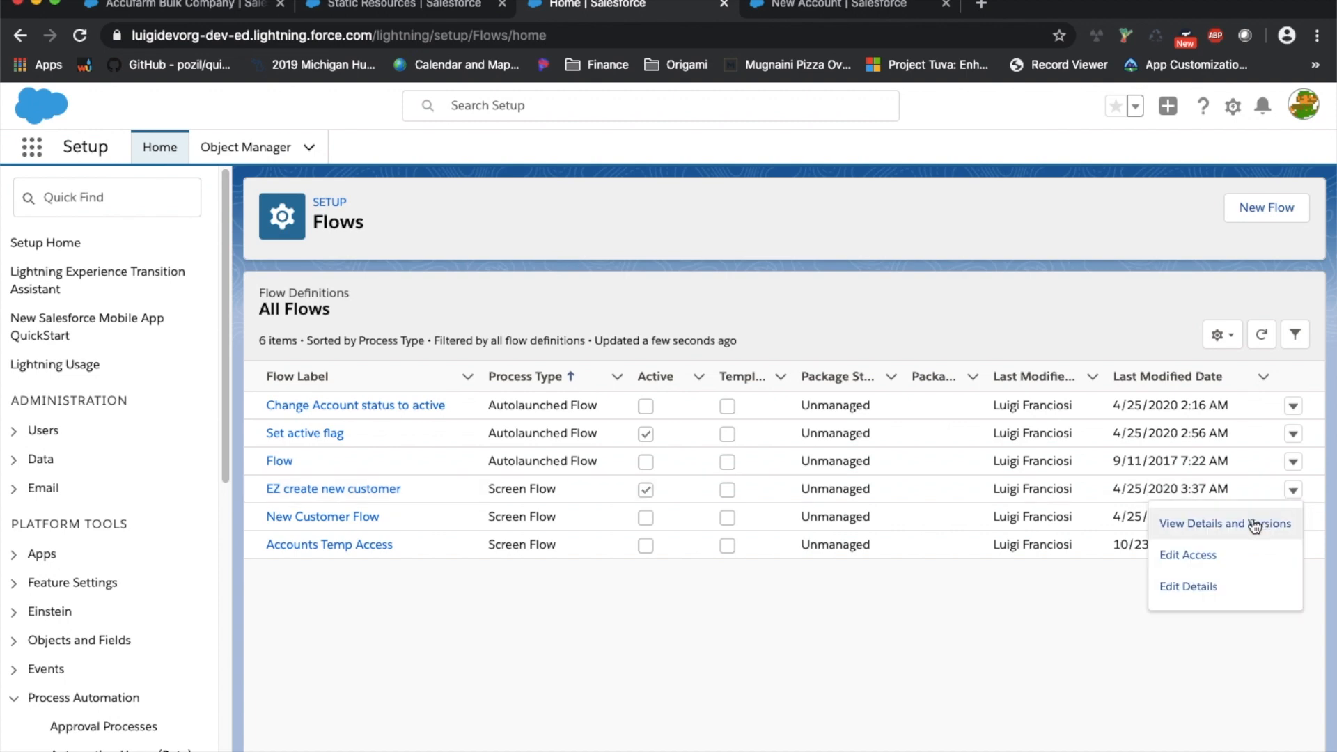
pyautogui.click(1252, 529)
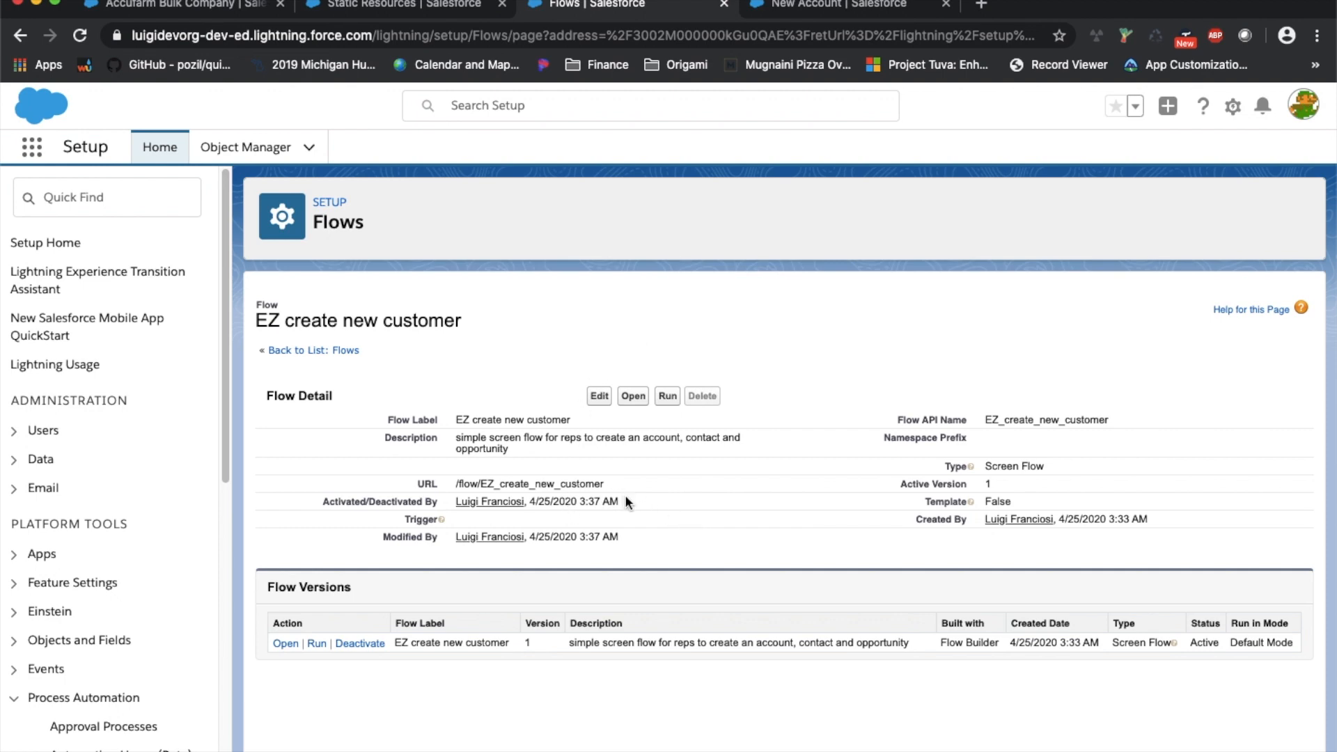
pyautogui.moveTo(606, 488); pyautogui.dragTo(443, 483)
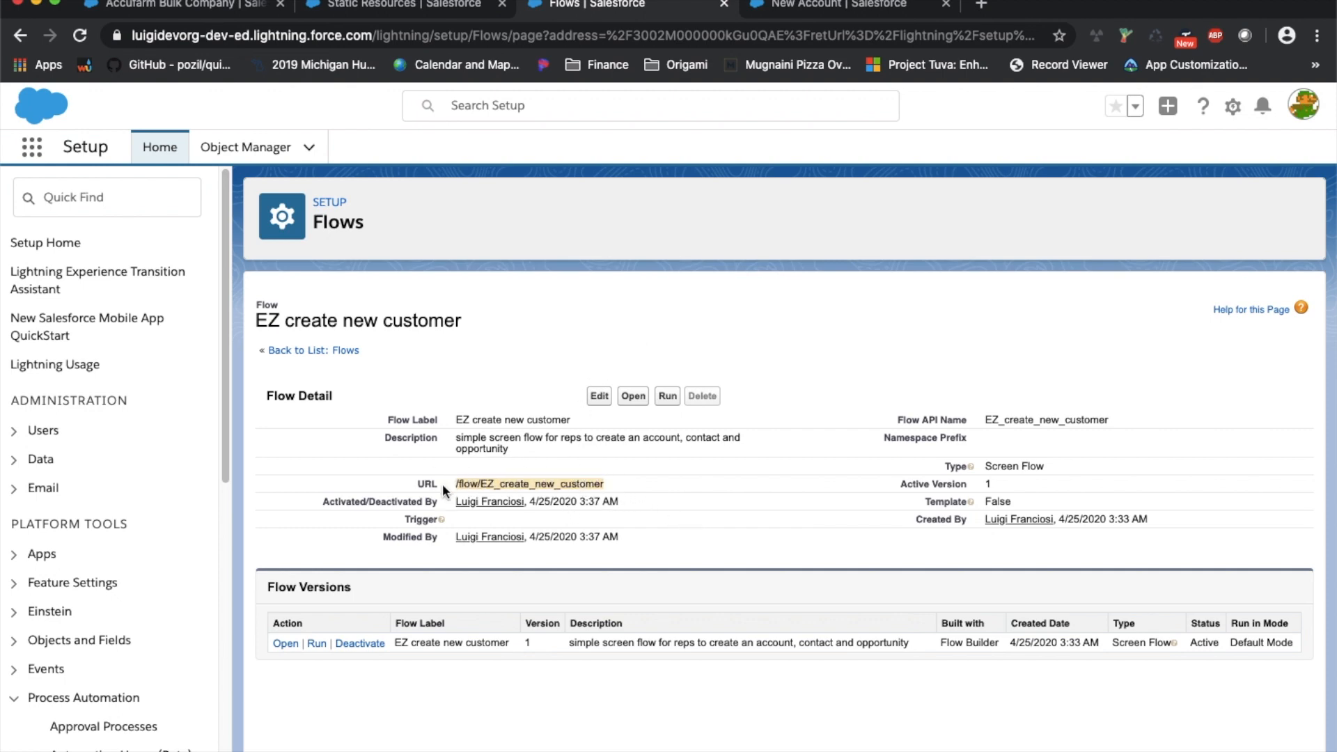
pyautogui.rightClick(508, 478)
pyautogui.click(558, 512)
pyautogui.click(499, 10)
pyautogui.click(502, 6)
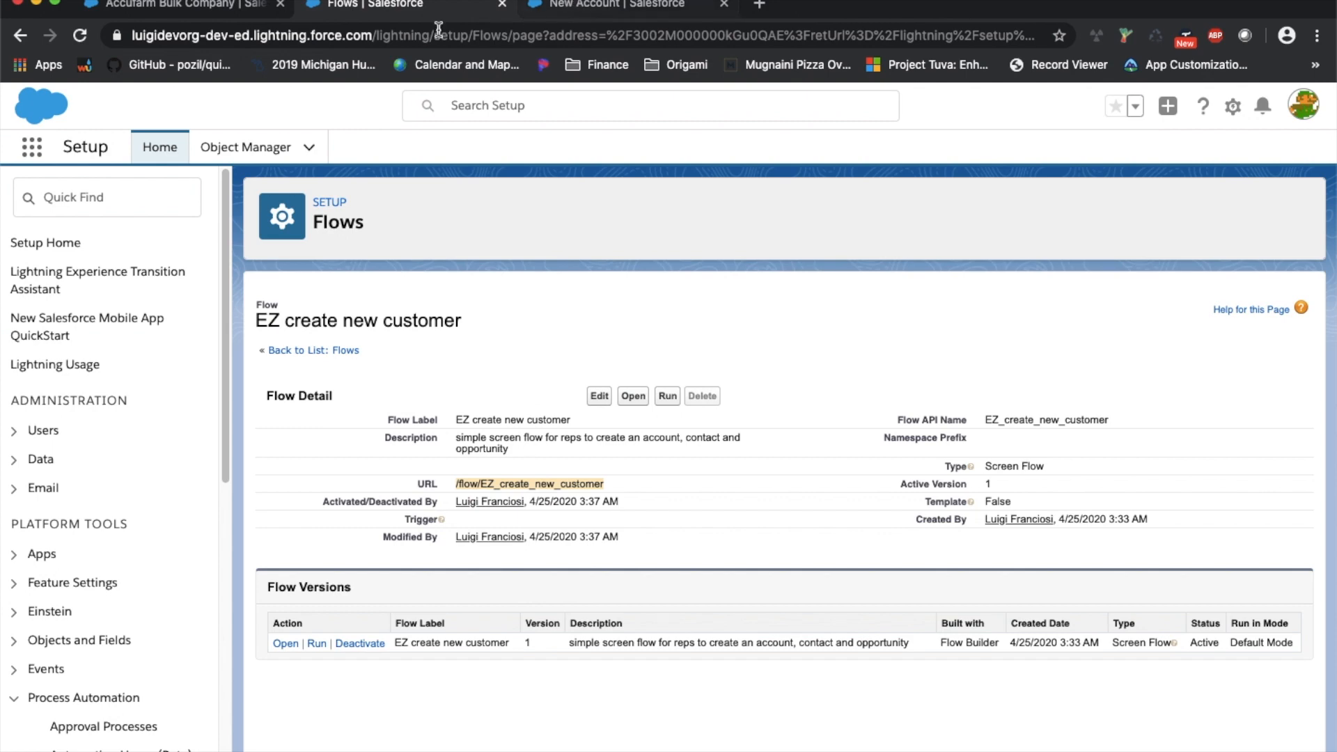
# Start a new button or link for the Account object in Object Manager
pyautogui.click(235, 153)
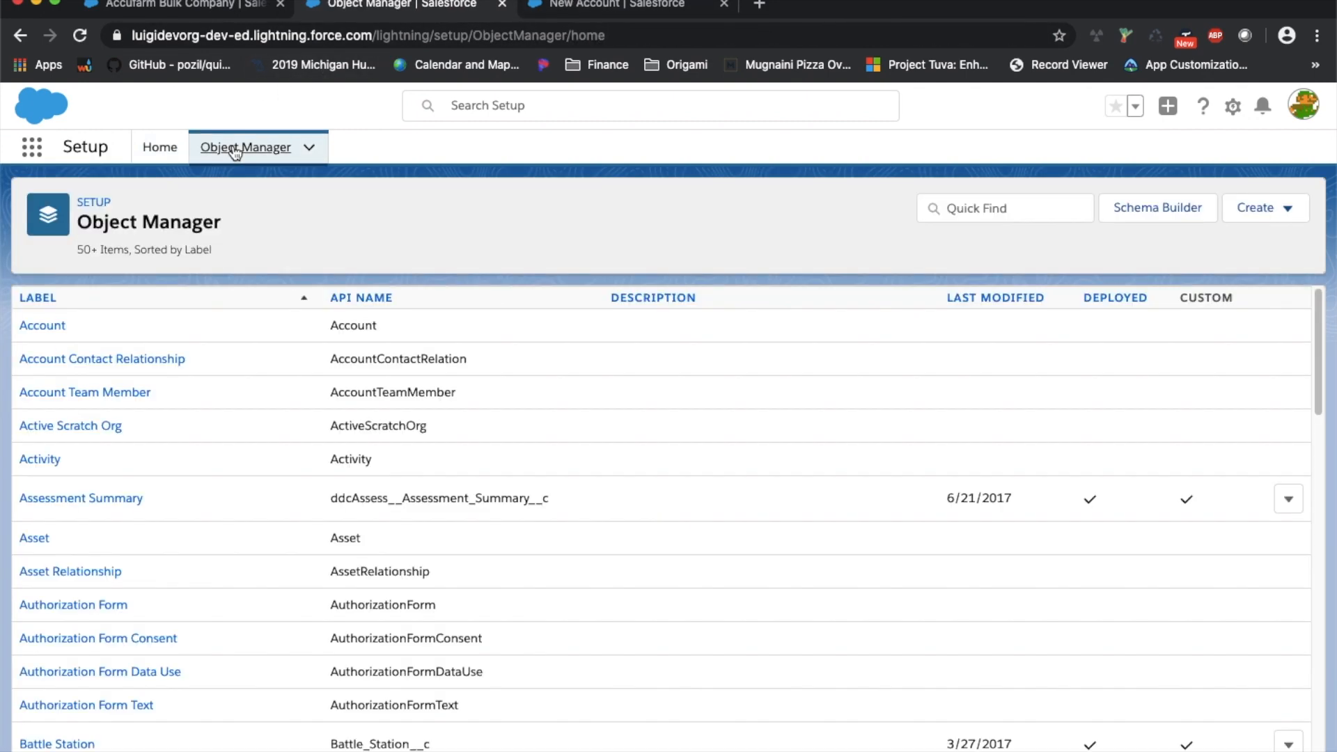
pyautogui.click(33, 326)
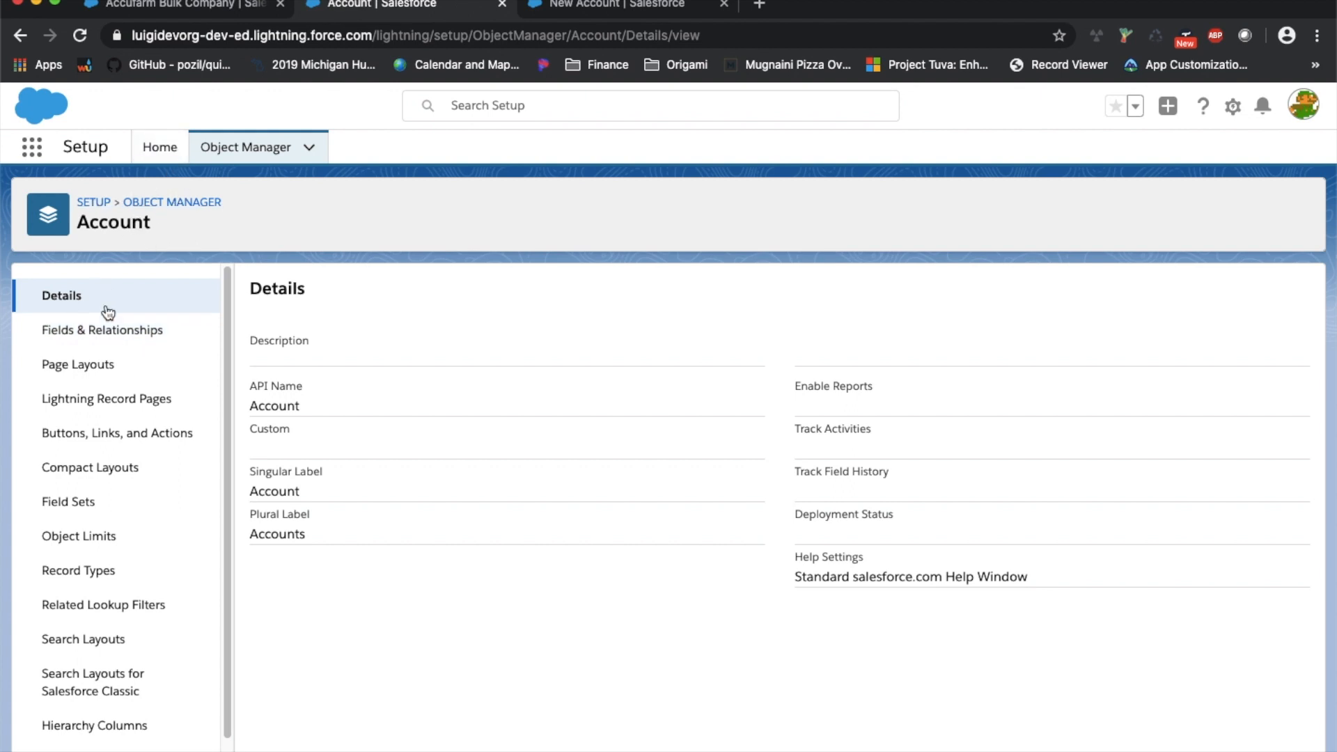
pyautogui.click(145, 436)
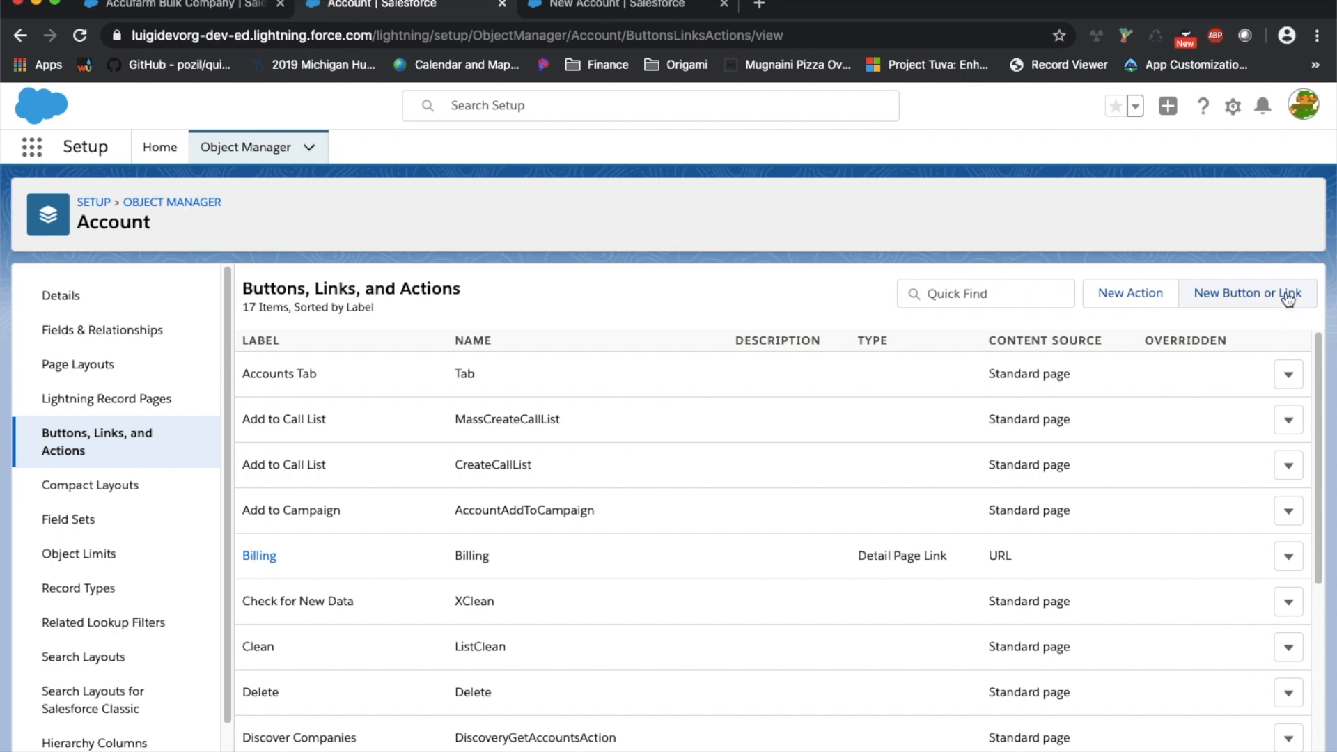
pyautogui.click(1276, 304)
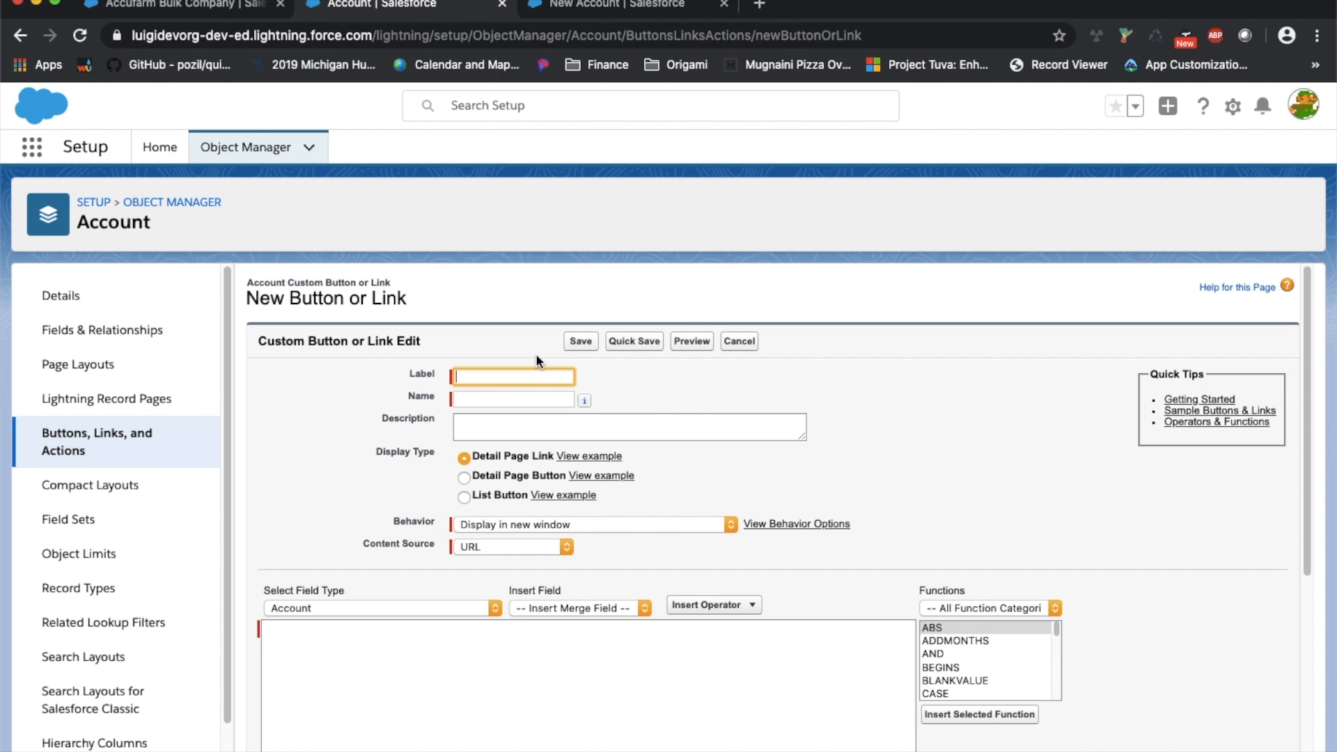
# Label it 'Ez create new customer' with description "button to launch flow 'ez create new customer'"
pyautogui.write('Exa')
pyautogui.press('BackSpace')
pyautogui.press('BackSpace')
pyautogui.write('z create new customer')
pyautogui.press('Tab')
pyautogui.press('Tab')
pyautogui.write('button ')
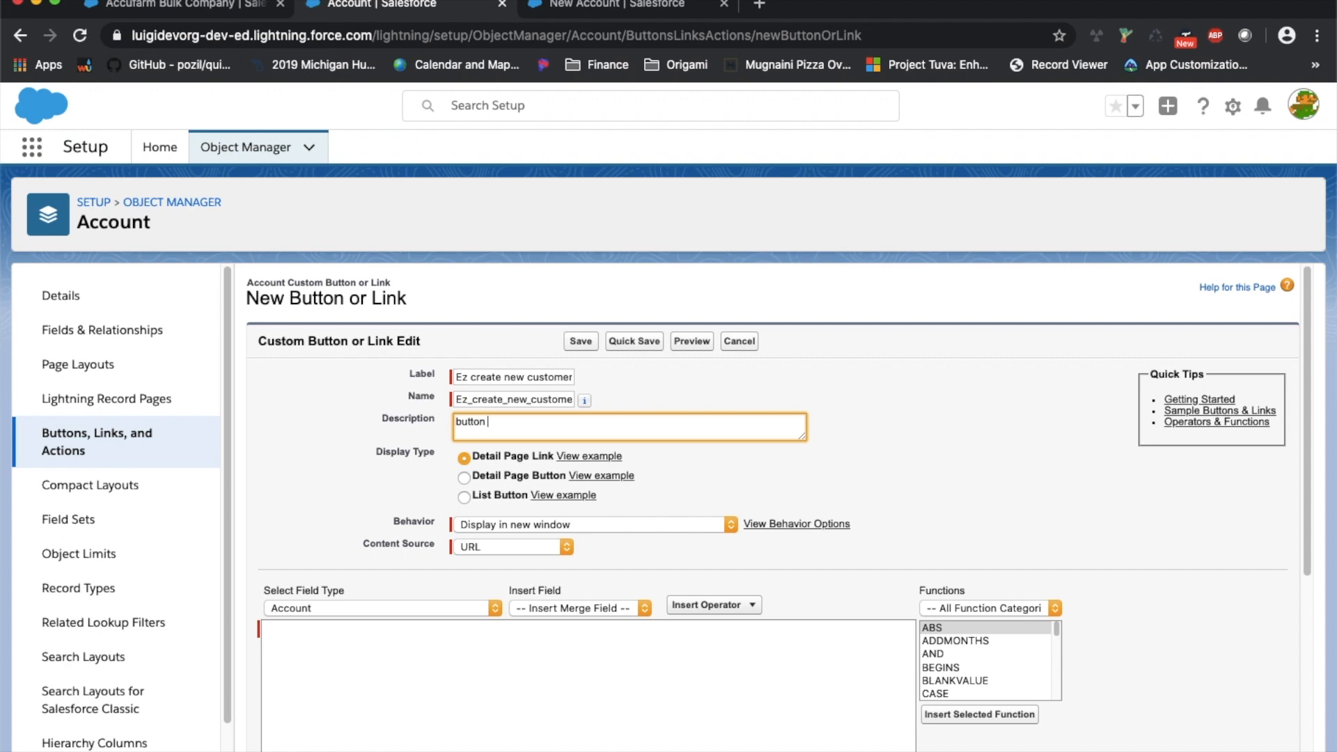
pyautogui.write("to launch flow 'ez create new customer'")
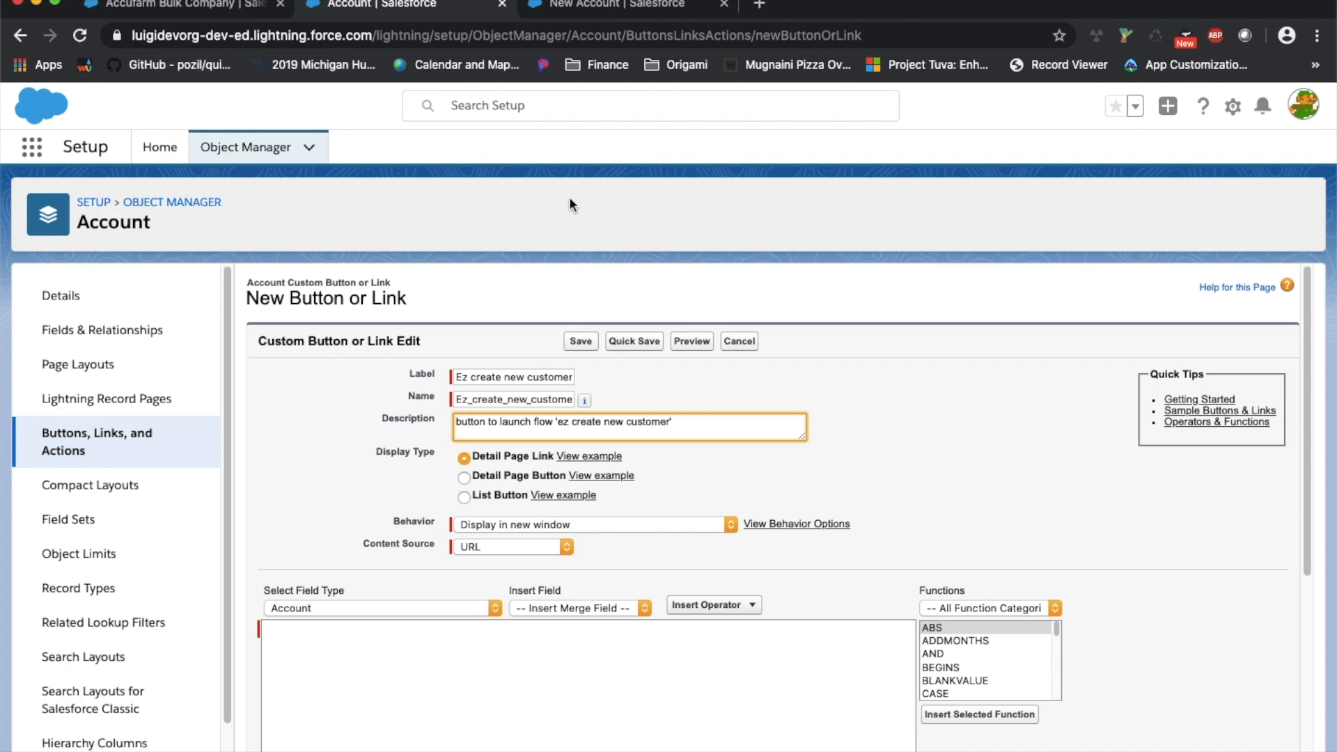
pyautogui.click(613, 6)
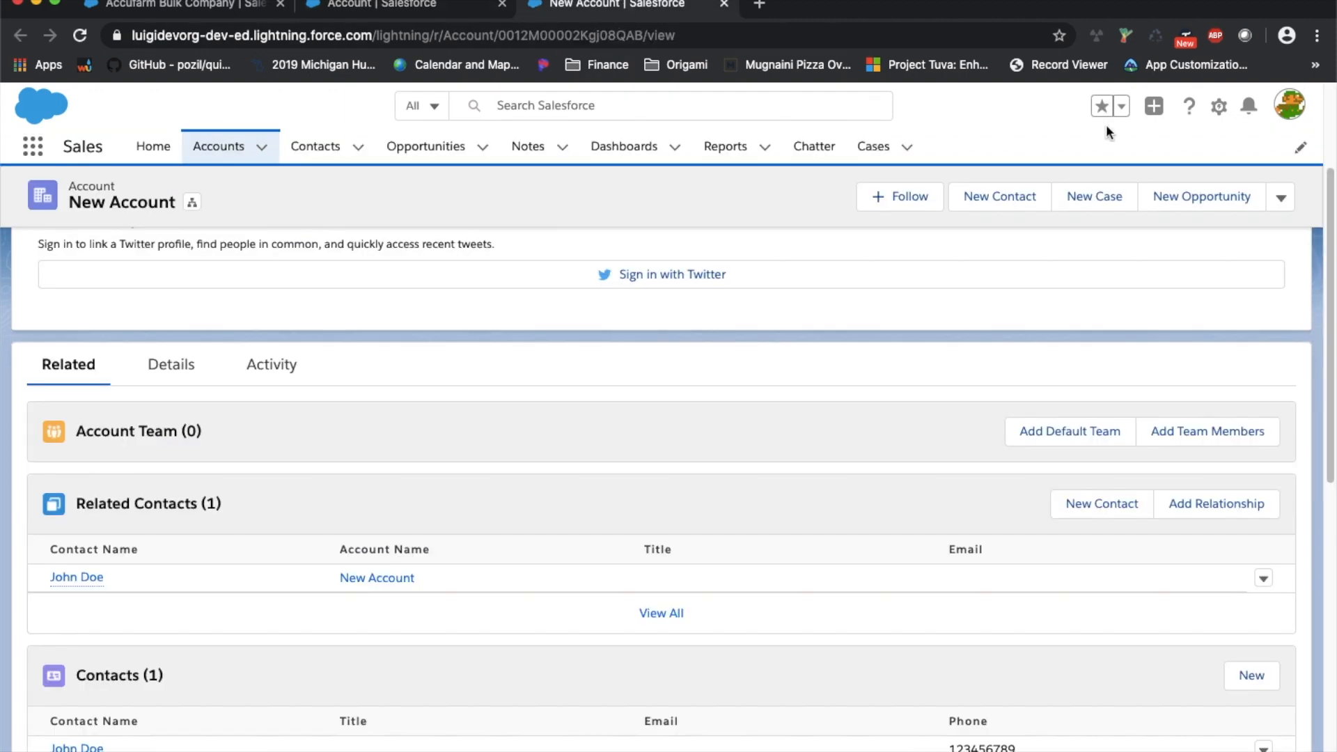
# Open Setup in a new tab and close the New Account record page
pyautogui.click(1210, 109)
pyautogui.click(1156, 143)
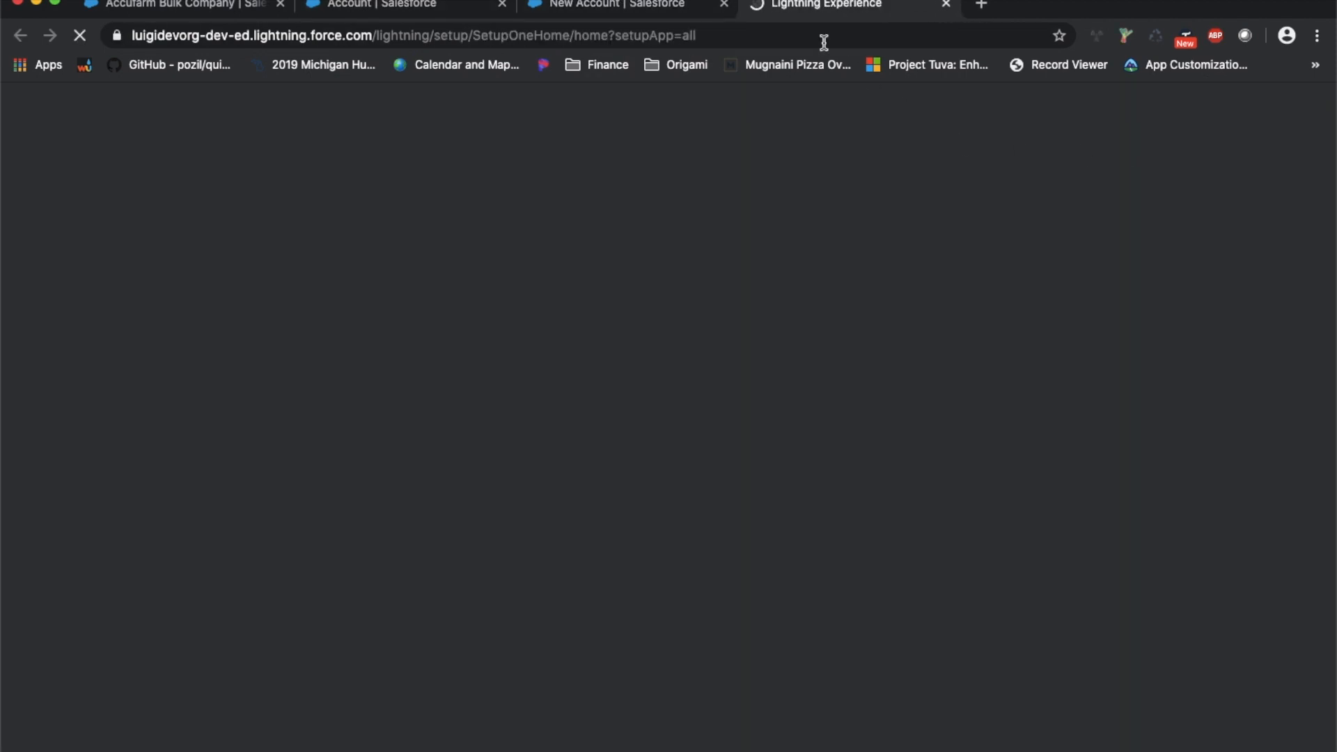
pyautogui.click(728, 7)
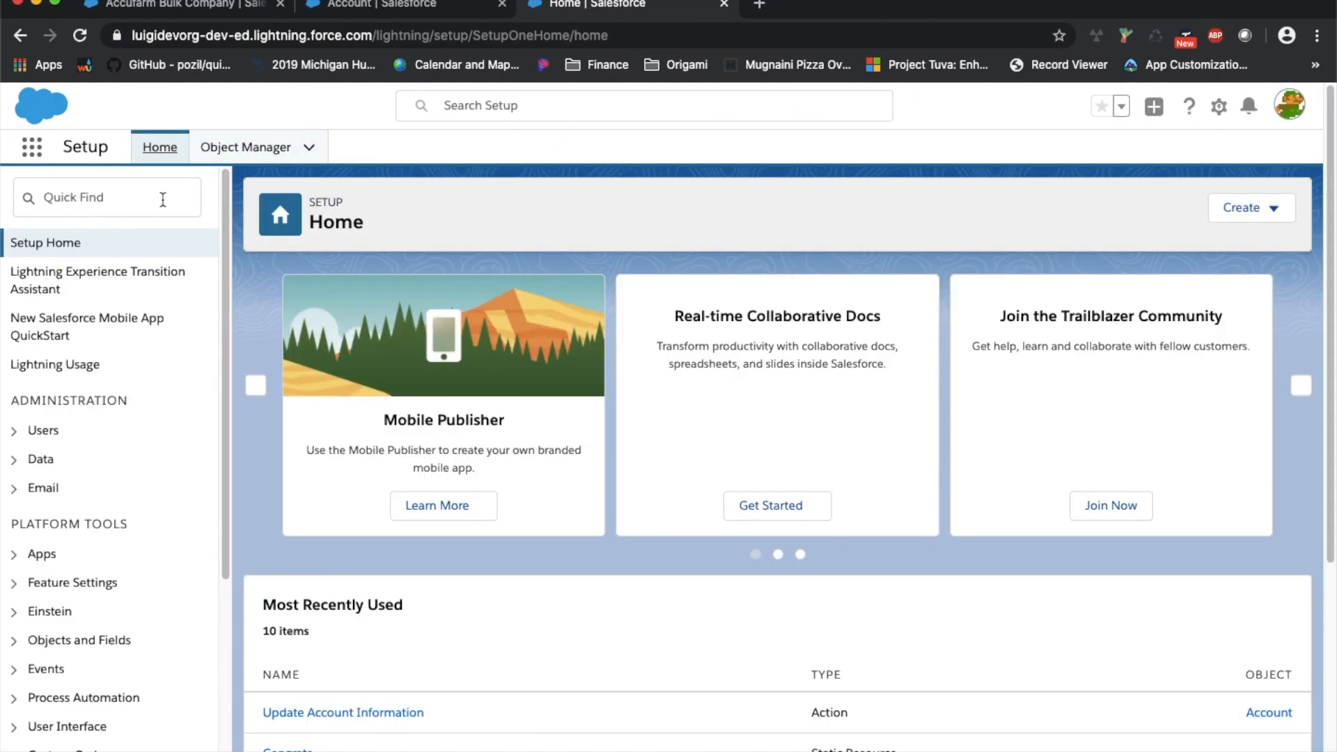
# Open EZ create new customer from Setup's Flows list and select its name
pyautogui.click(142, 195)
pyautogui.write('flow')
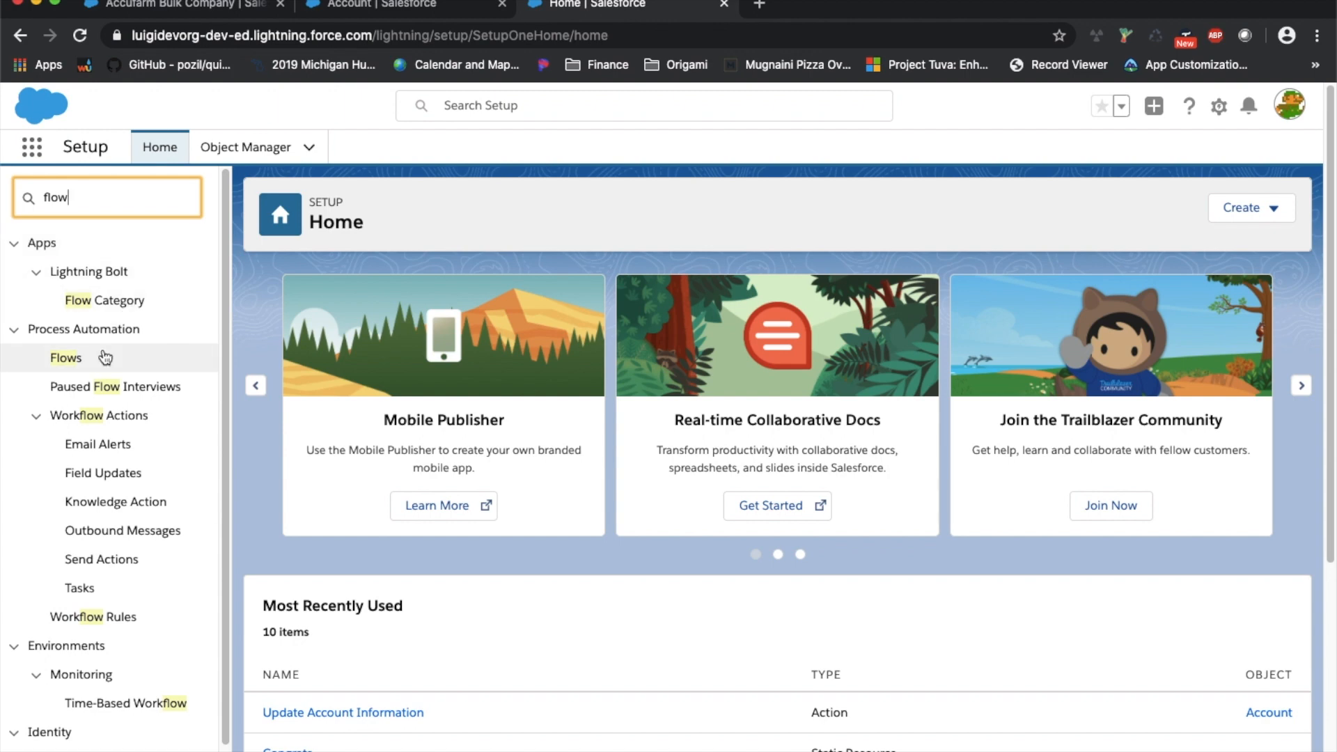
pyautogui.click(66, 361)
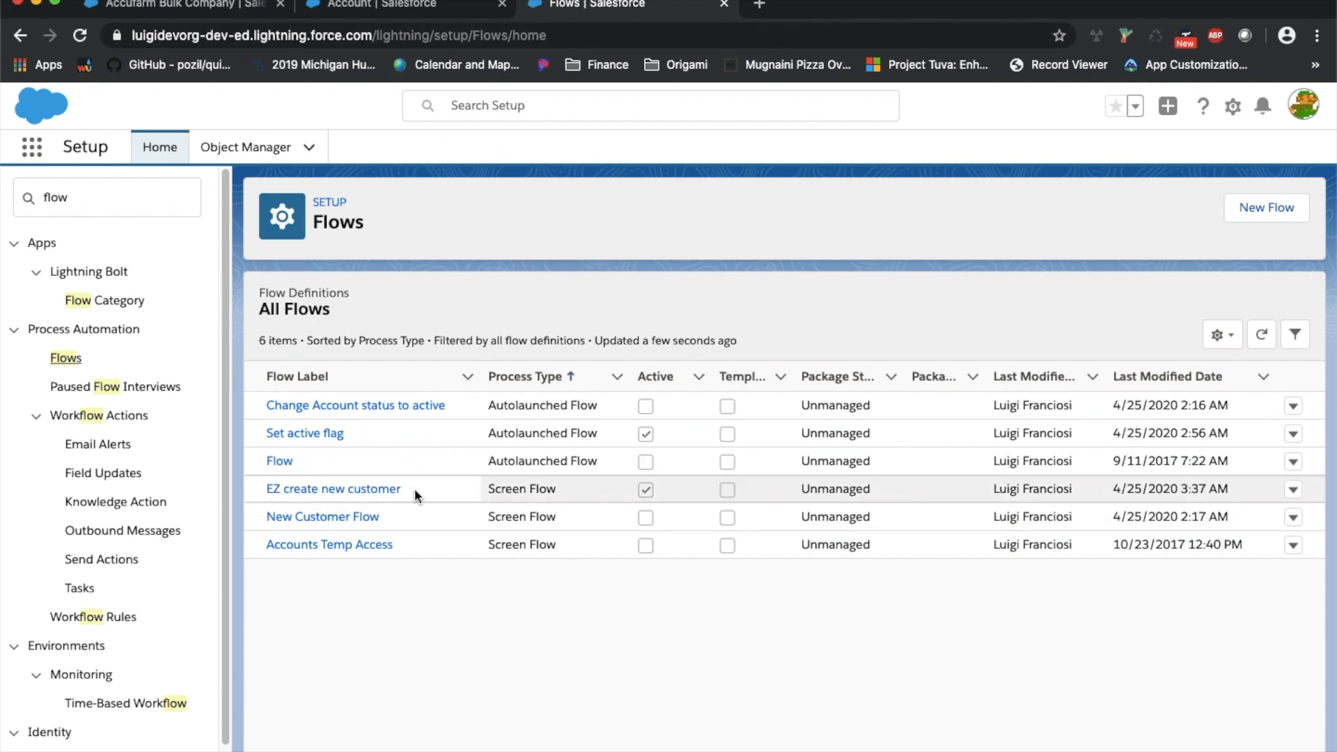
pyautogui.click(388, 489)
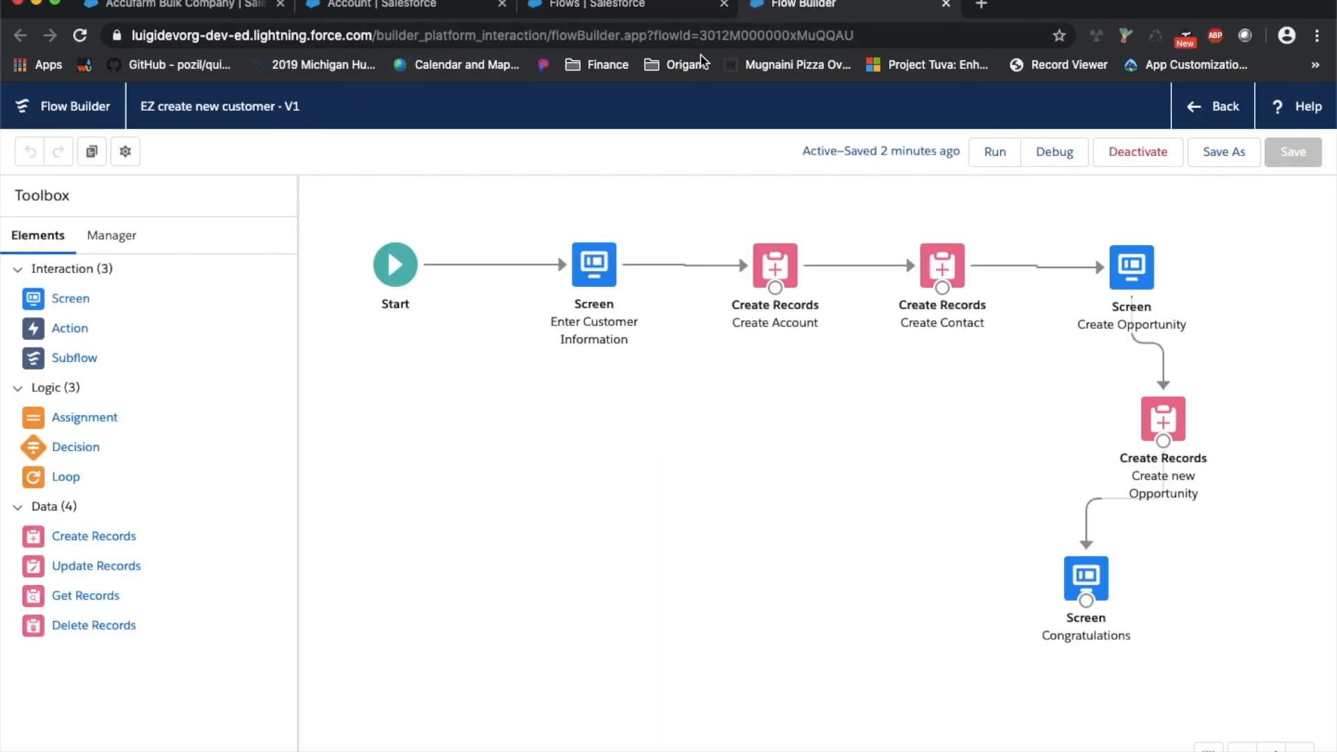
pyautogui.click(593, 8)
pyautogui.moveTo(415, 491); pyautogui.dragTo(254, 486)
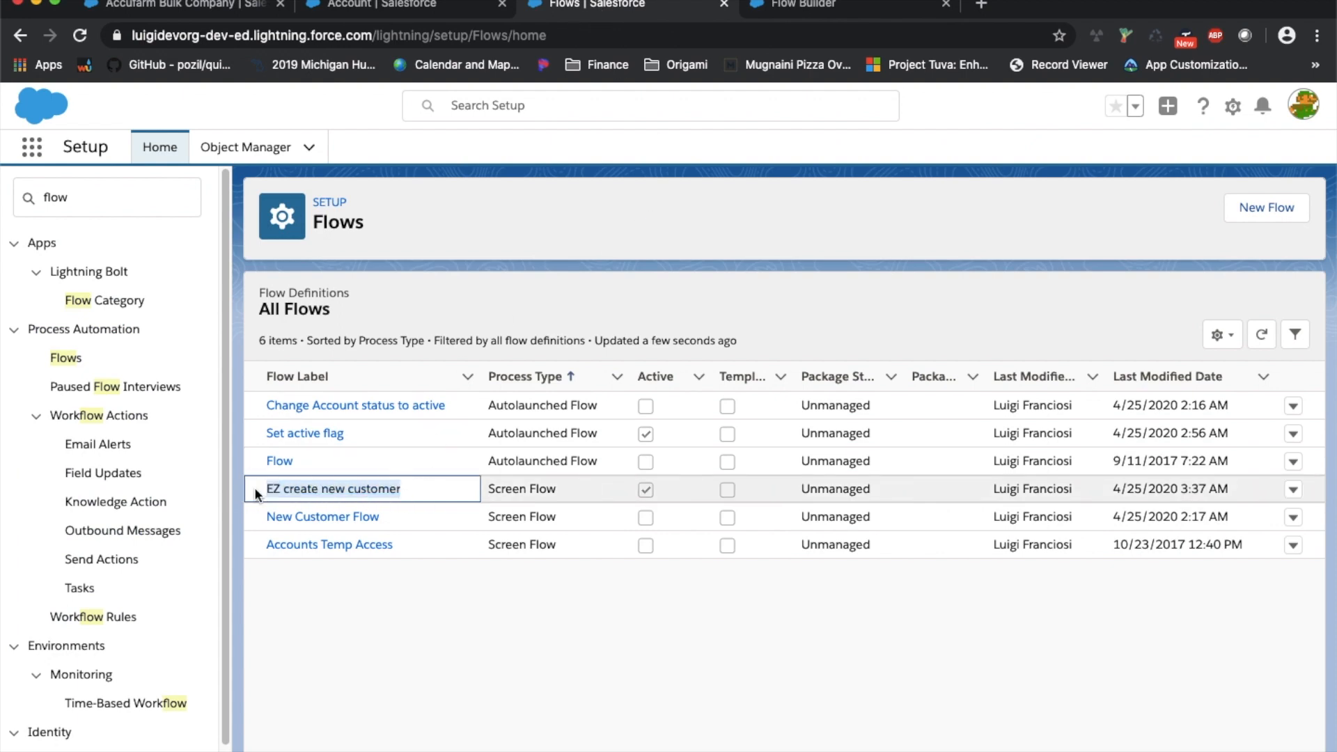
pyautogui.click(401, 7)
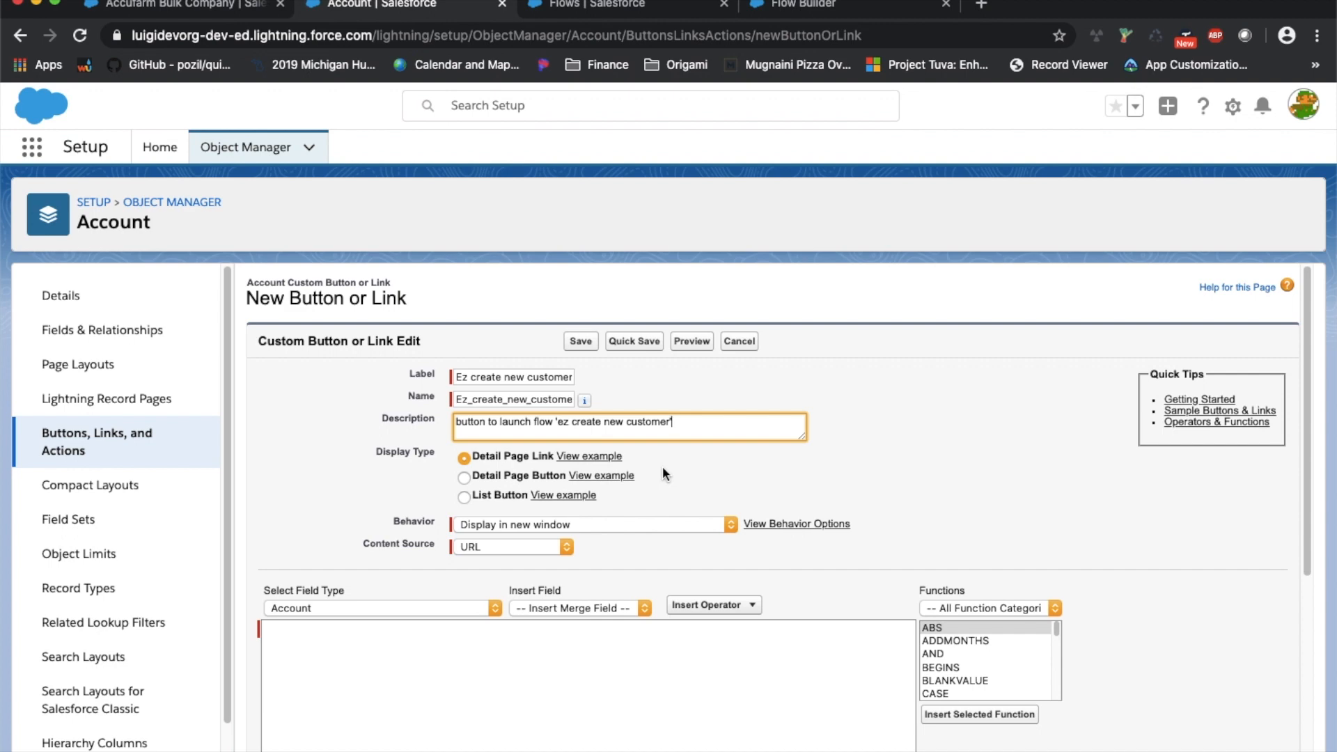
# Make the Account button a List Button and begin editing its URL content
pyautogui.click(689, 476)
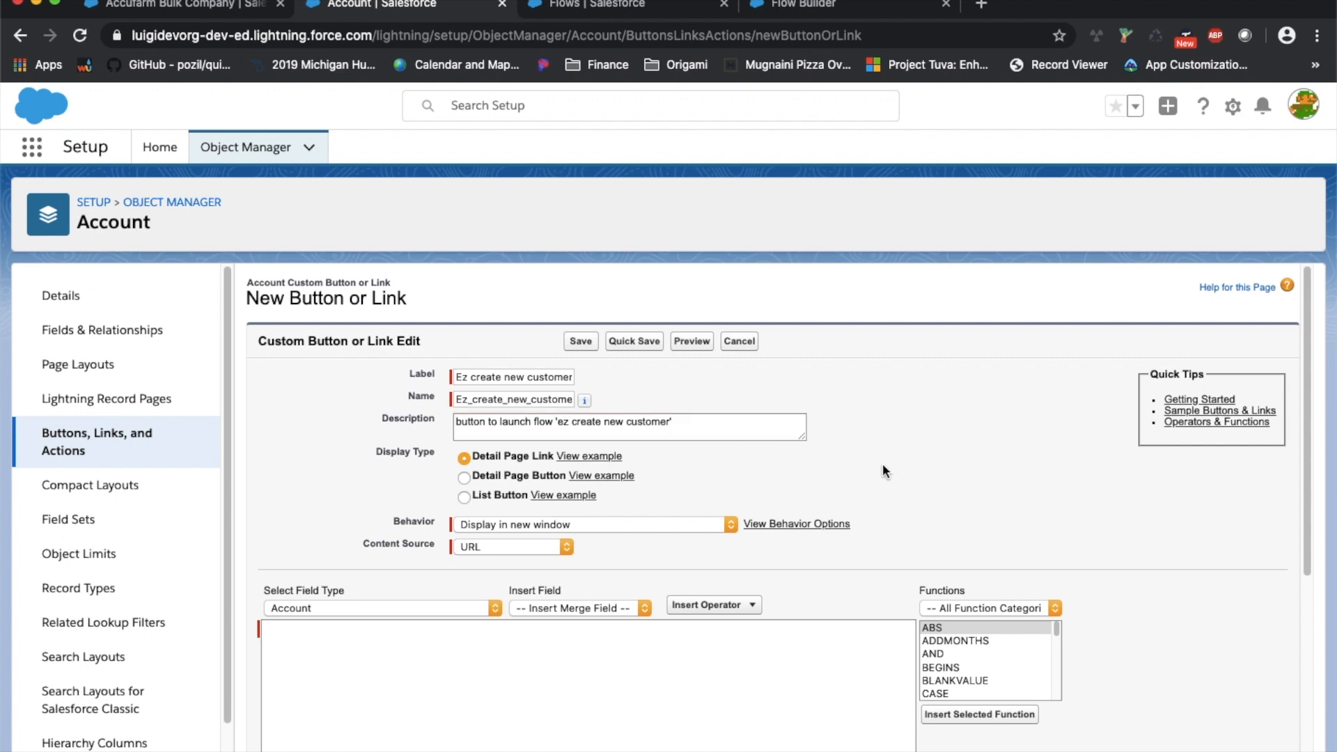
pyautogui.click(503, 494)
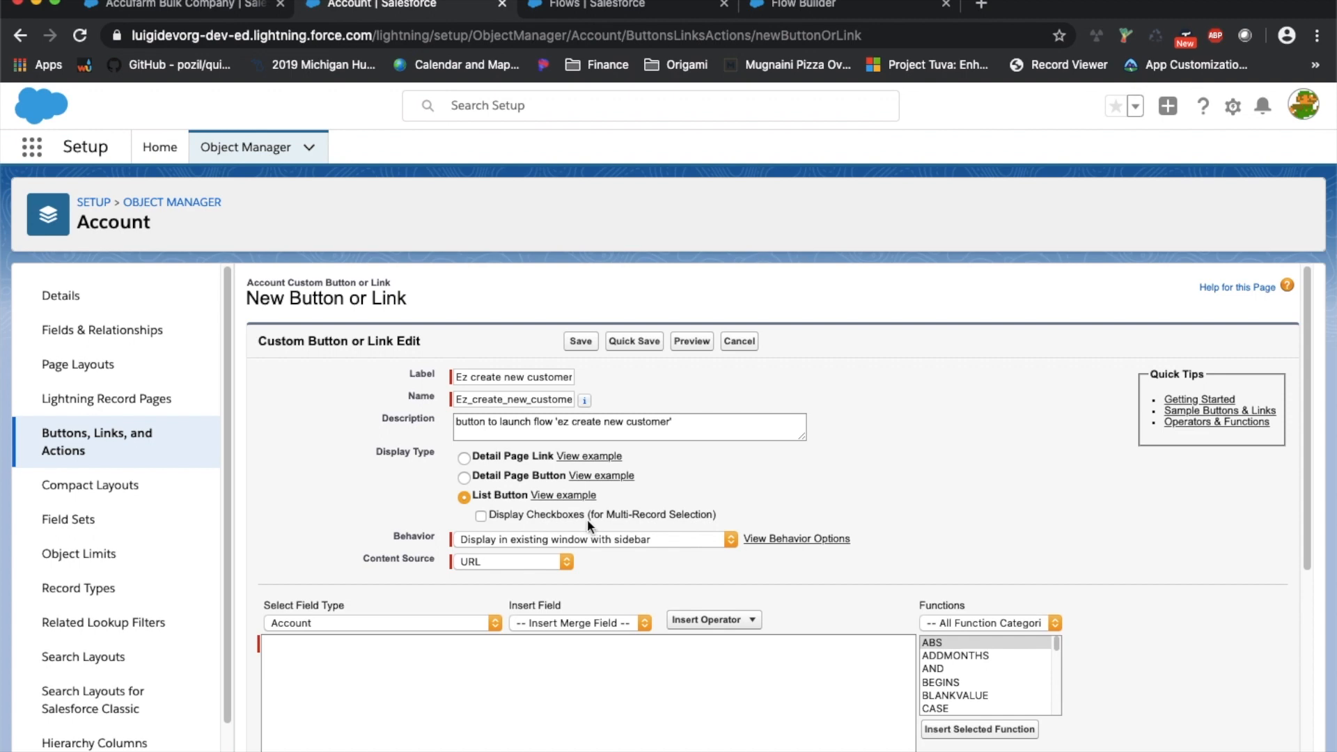
pyautogui.scroll(-1, 589, 519)
pyautogui.click(435, 629)
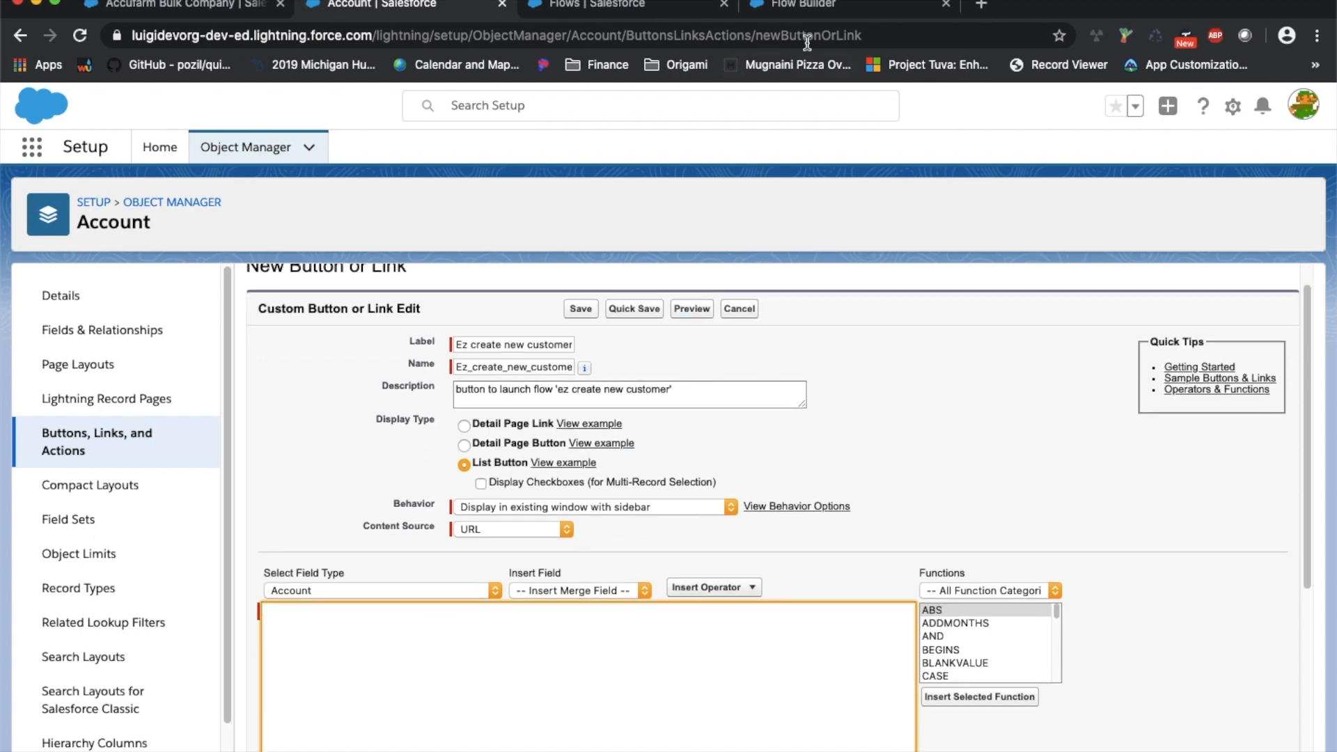
# Open the EZ create new customer flow's View Details page and select its URL /flow/EZ_create_new_customer
pyautogui.click(774, 17)
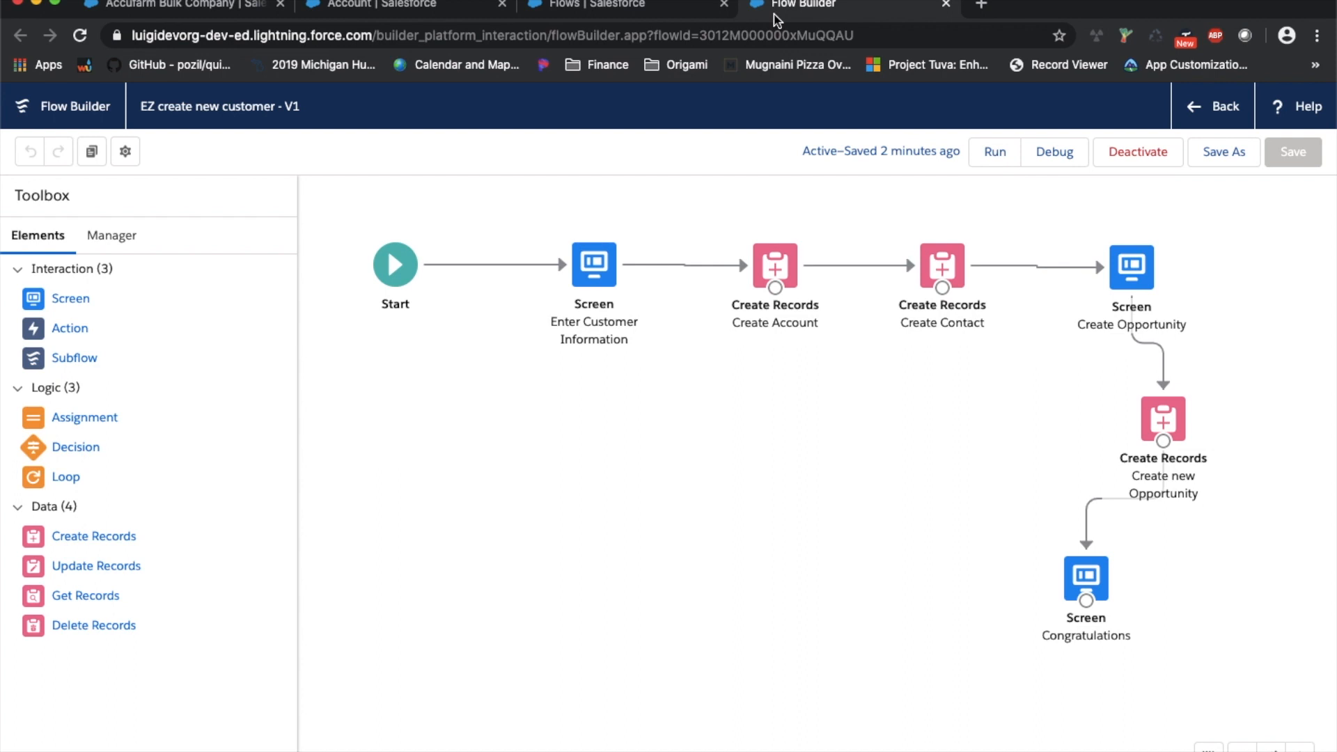
pyautogui.click(665, 8)
pyautogui.click(1303, 494)
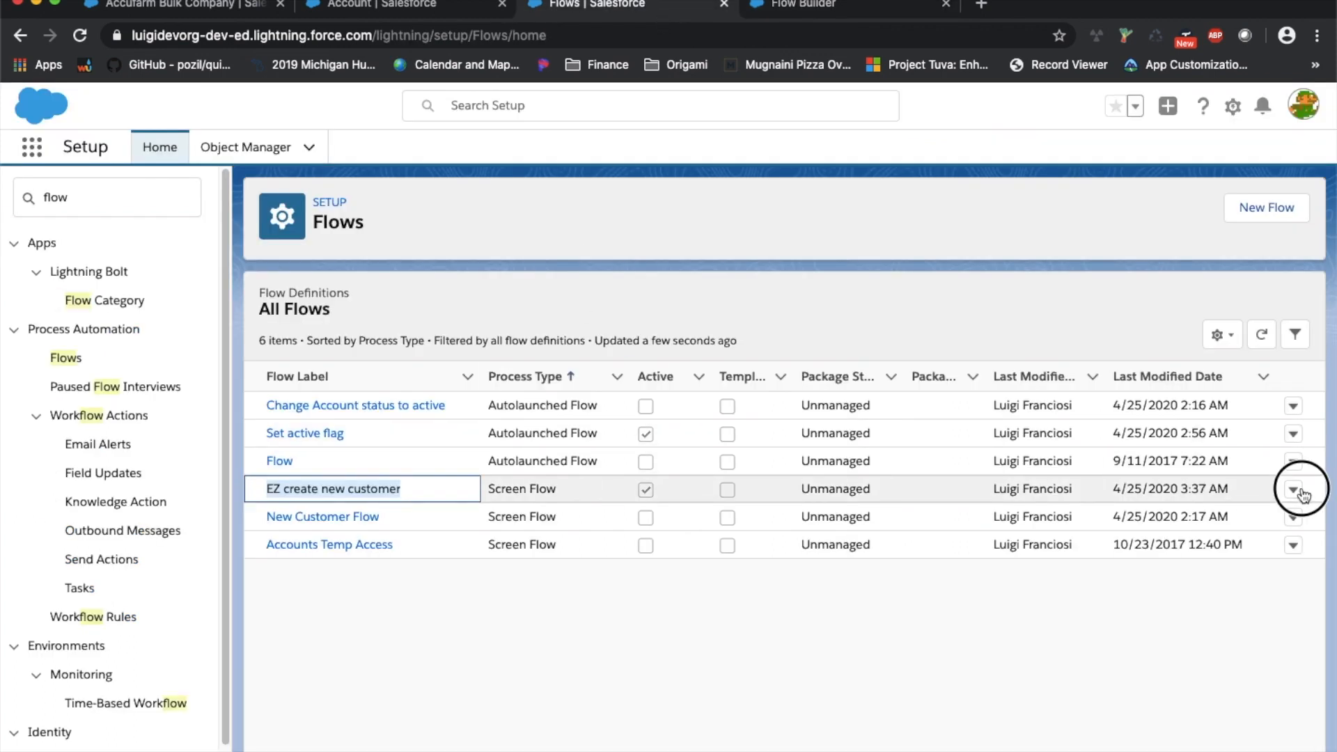
pyautogui.click(1240, 521)
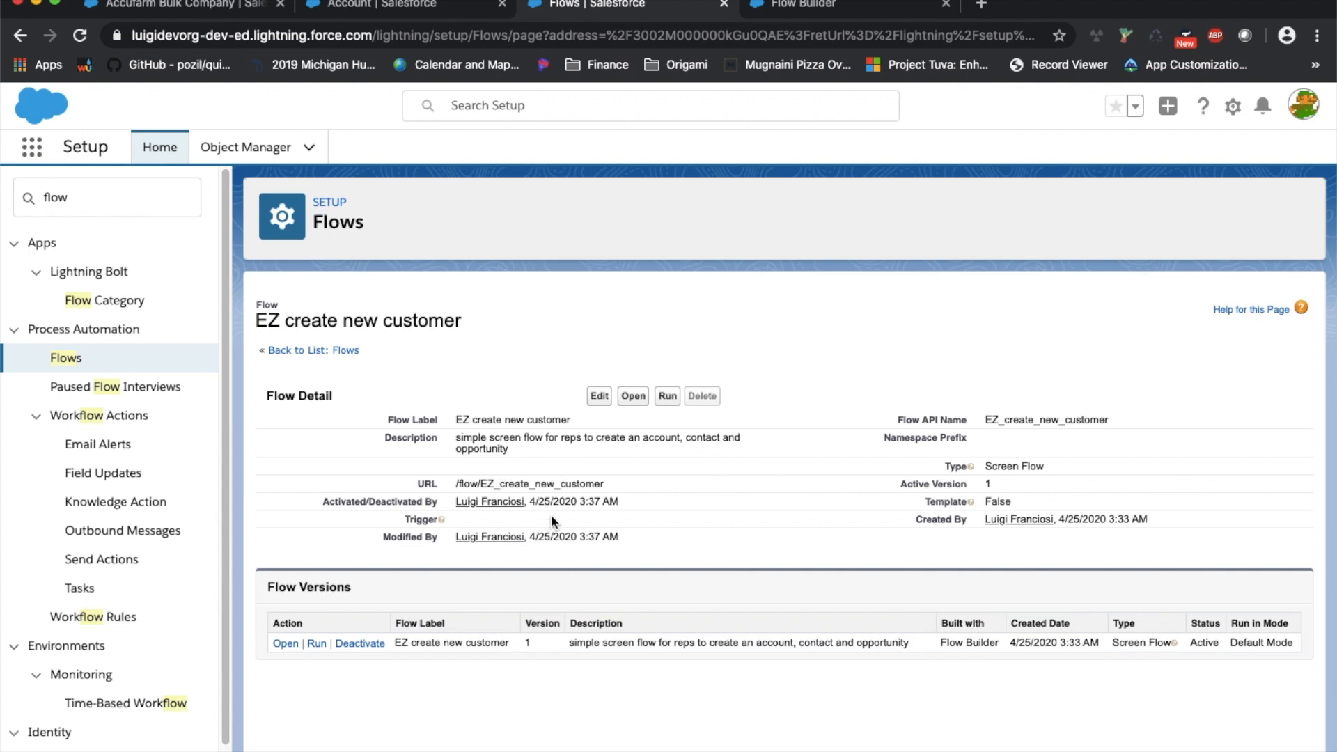
pyautogui.tripleClick(538, 484)
pyautogui.hotkey('ctrl', 'c')
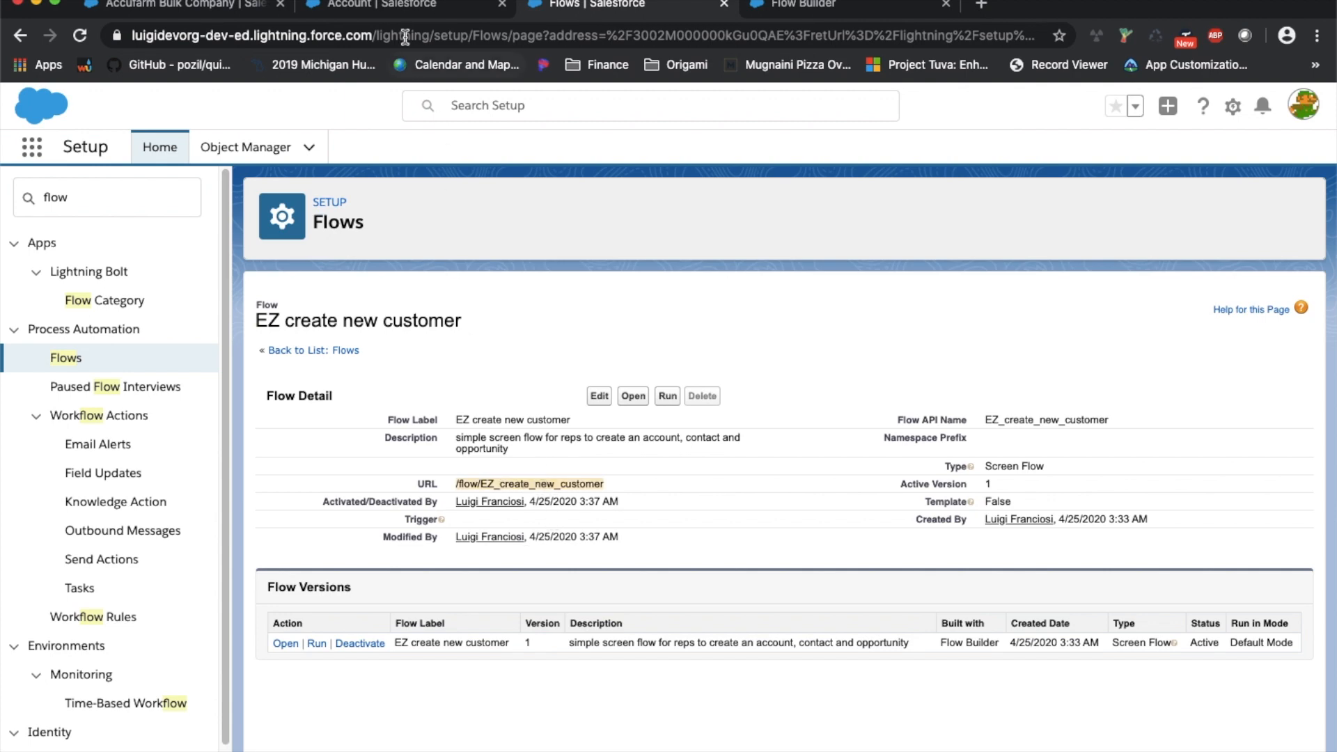
# Paste /flow/EZ_create_new_customer into the new button's content box and check it against the flow details
pyautogui.click(408, 6)
pyautogui.hotkey('ctrl', 'v')
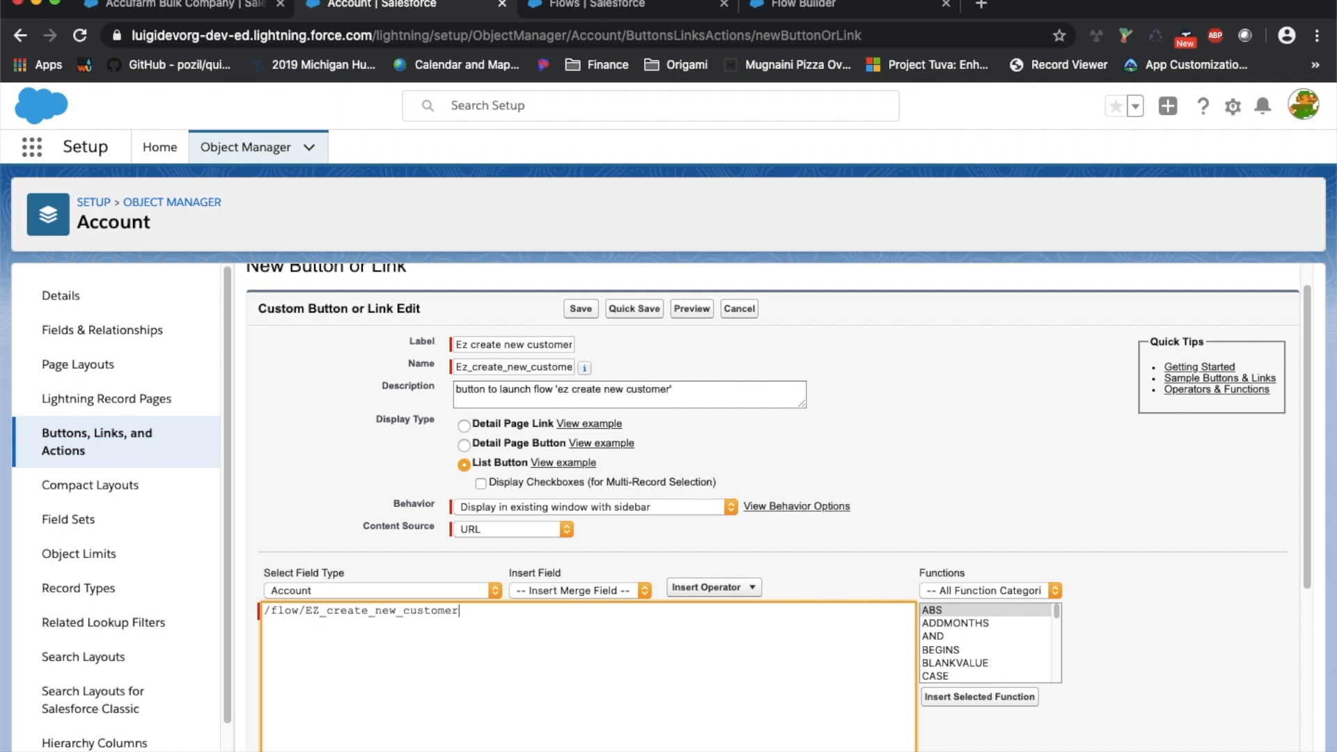
pyautogui.scroll(1, 351, 487)
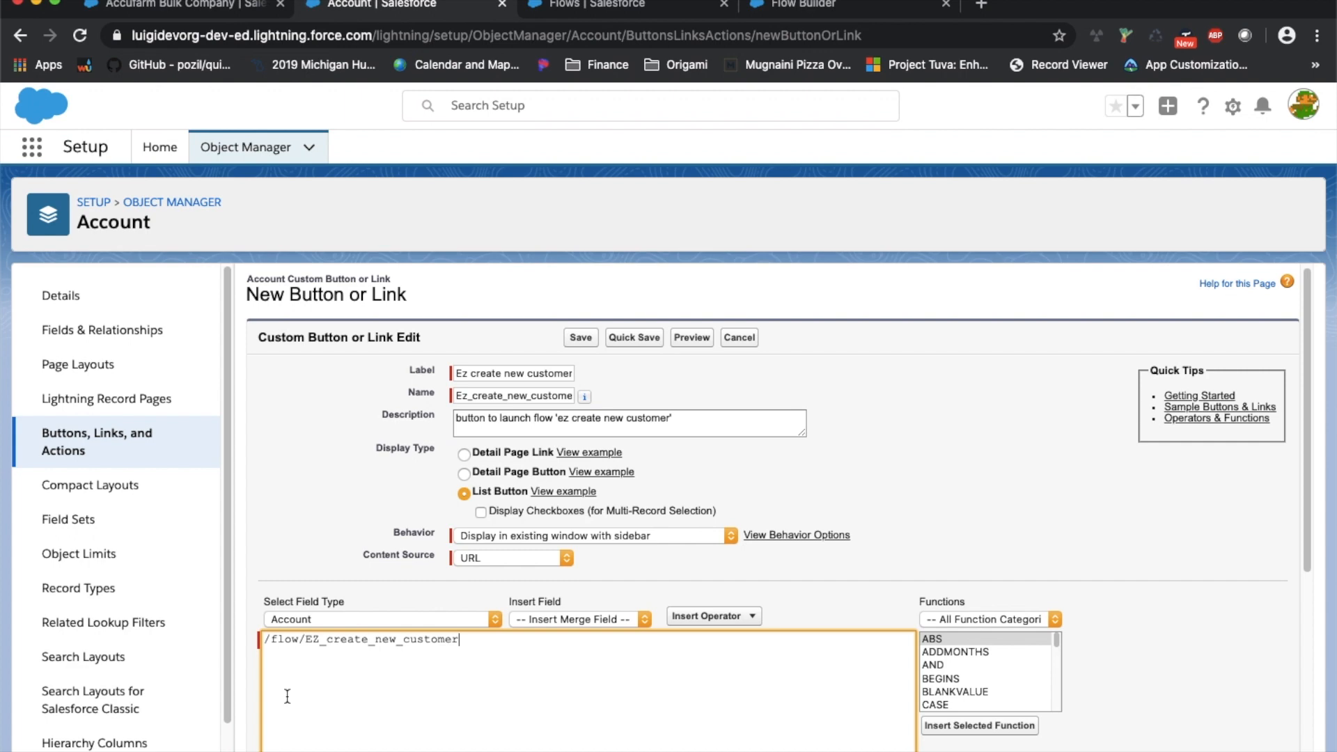
pyautogui.hotkey('ctrl', 'Tab')
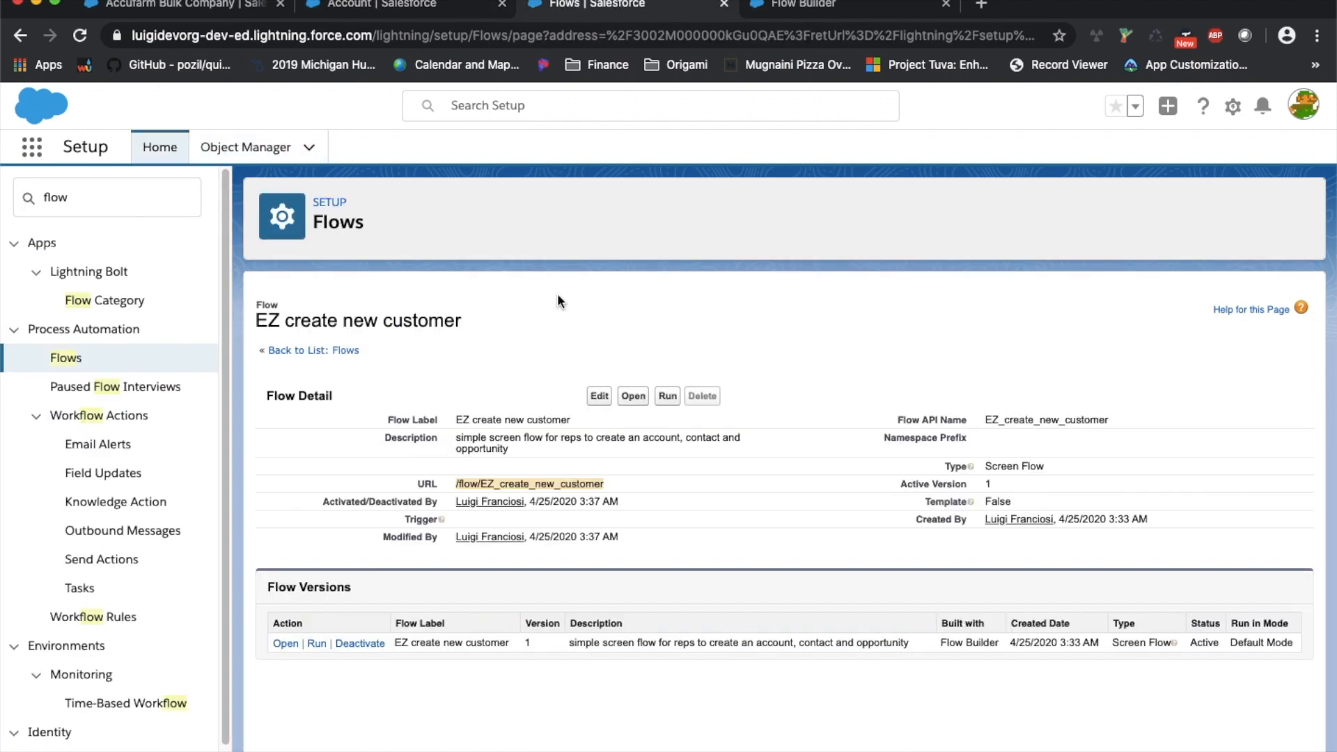
pyautogui.click(416, 9)
pyautogui.scroll(-5, 426, 384)
pyautogui.scroll(2, 426, 383)
pyautogui.scroll(3, 420, 439)
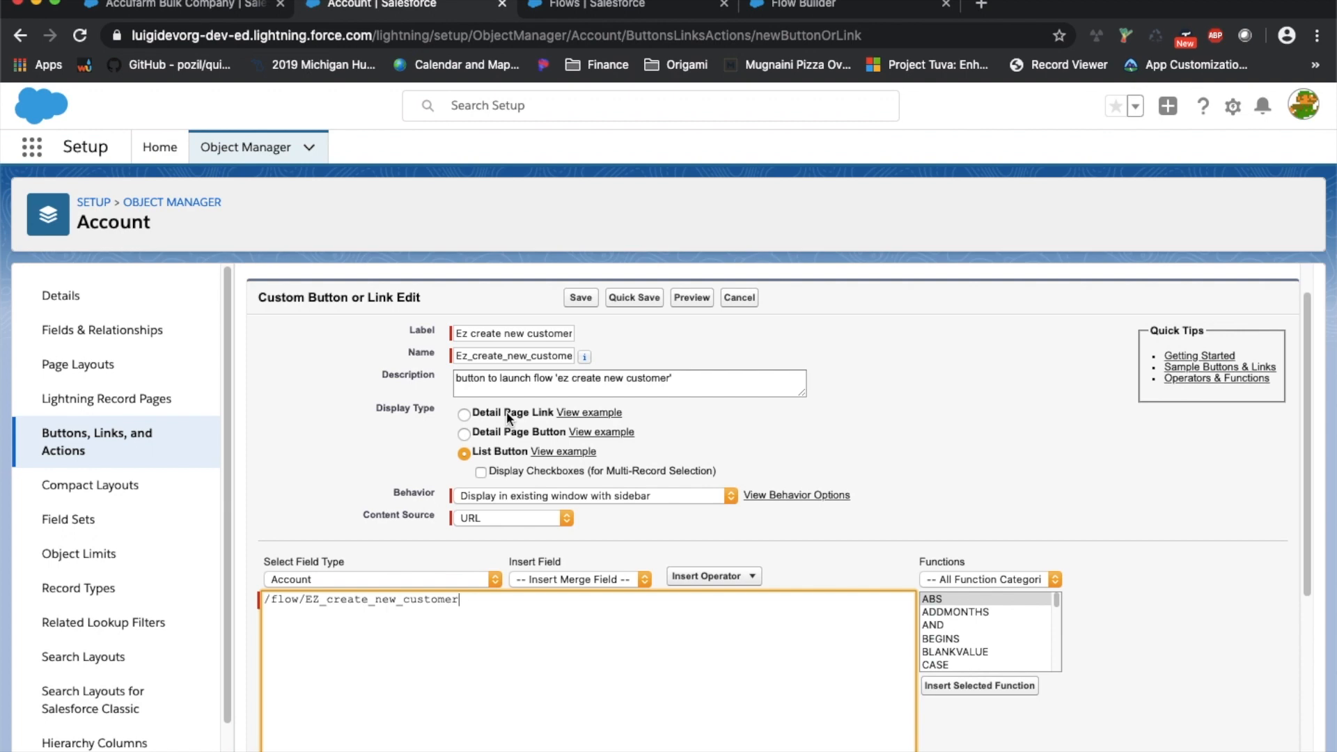
pyautogui.scroll(-5, 568, 451)
# Save the Ez create new customer button and dismiss the search layout warning
pyautogui.click(581, 750)
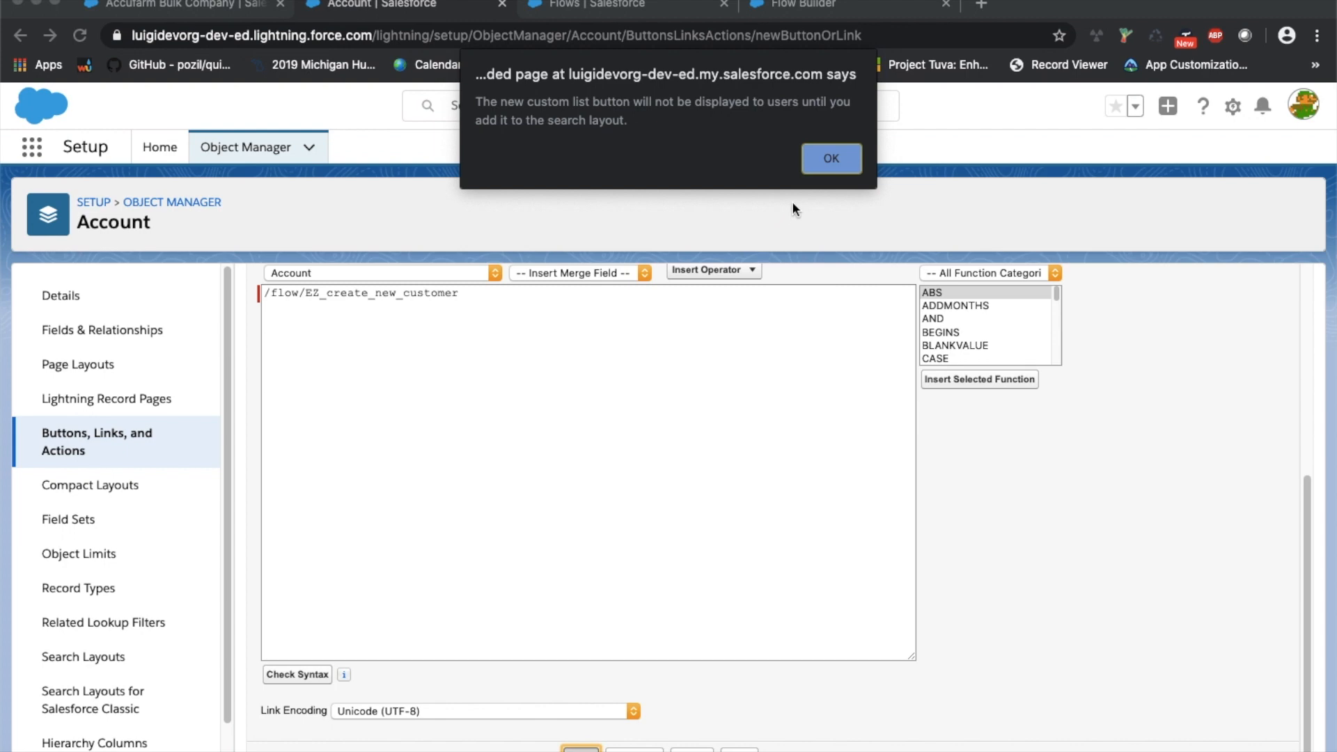
pyautogui.click(842, 166)
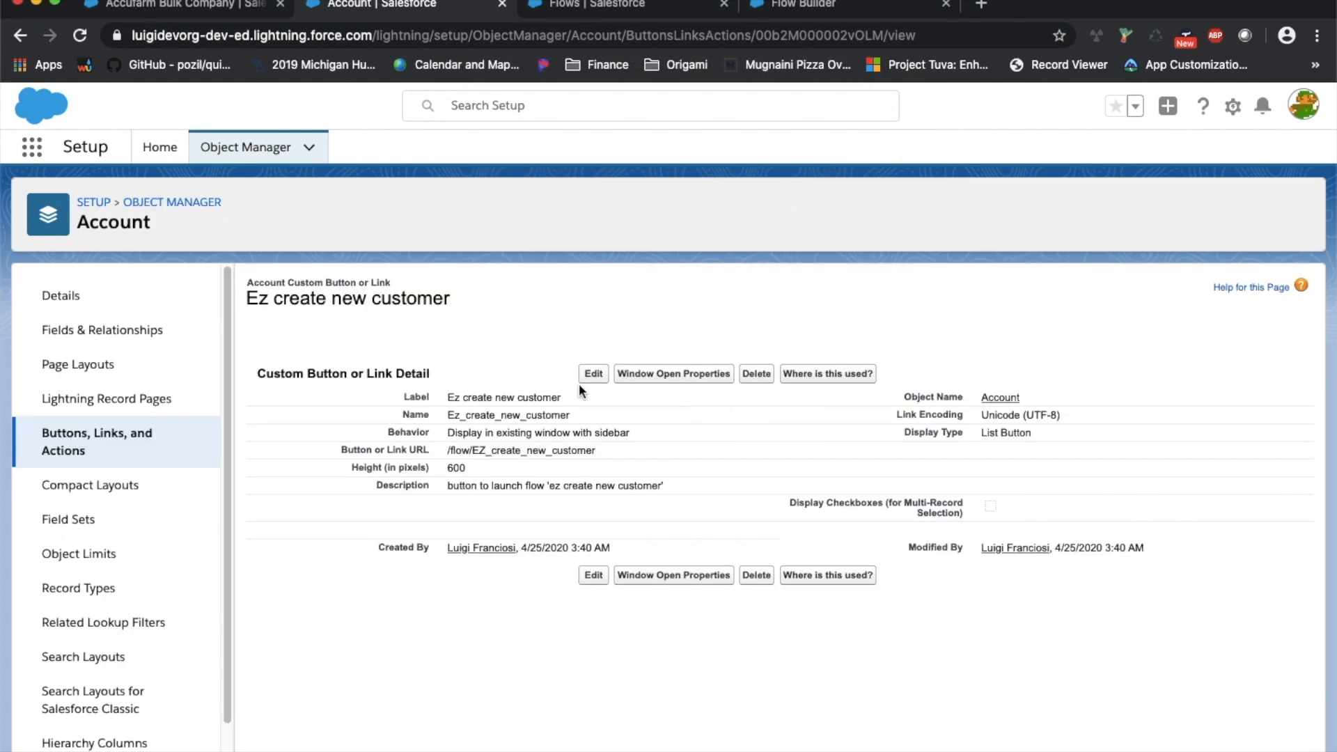
pyautogui.scroll(-2, 144, 499)
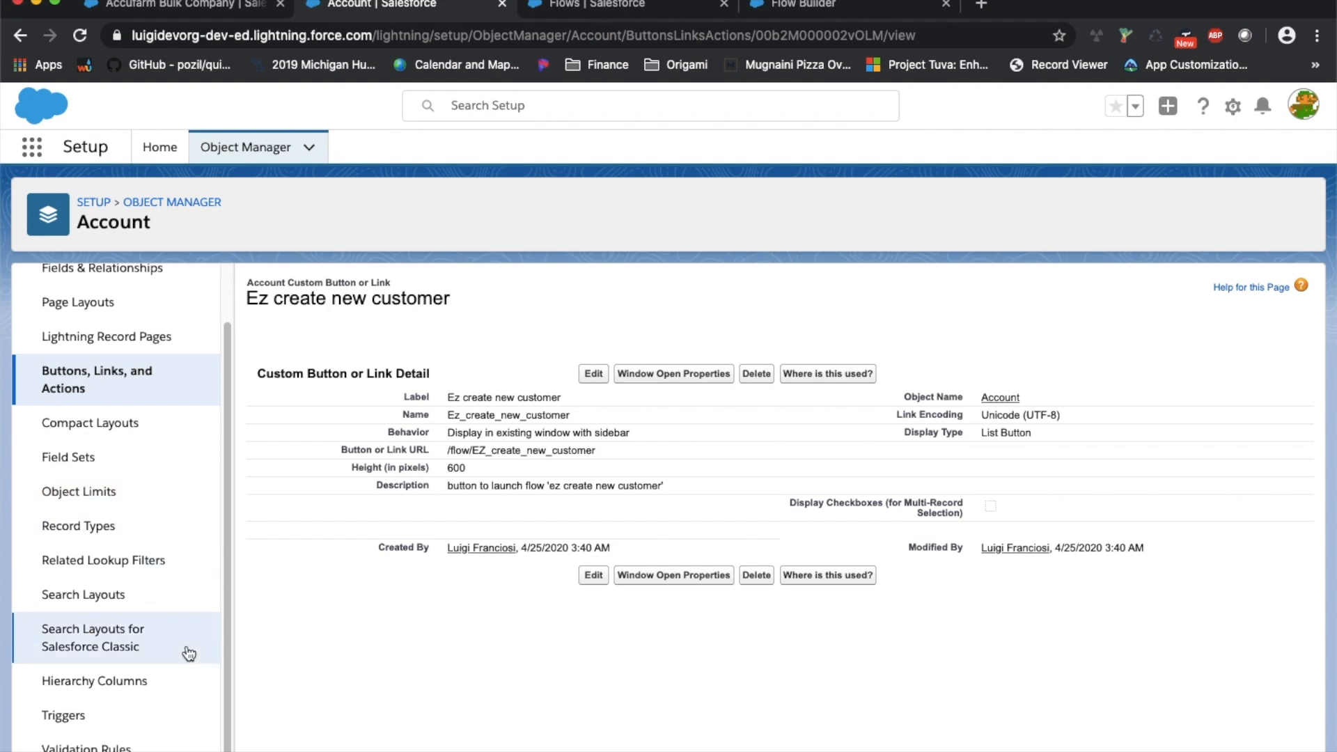
# Add Ez create new customer to the Accounts List View's selected buttons in Classic search layouts and save
pyautogui.click(128, 639)
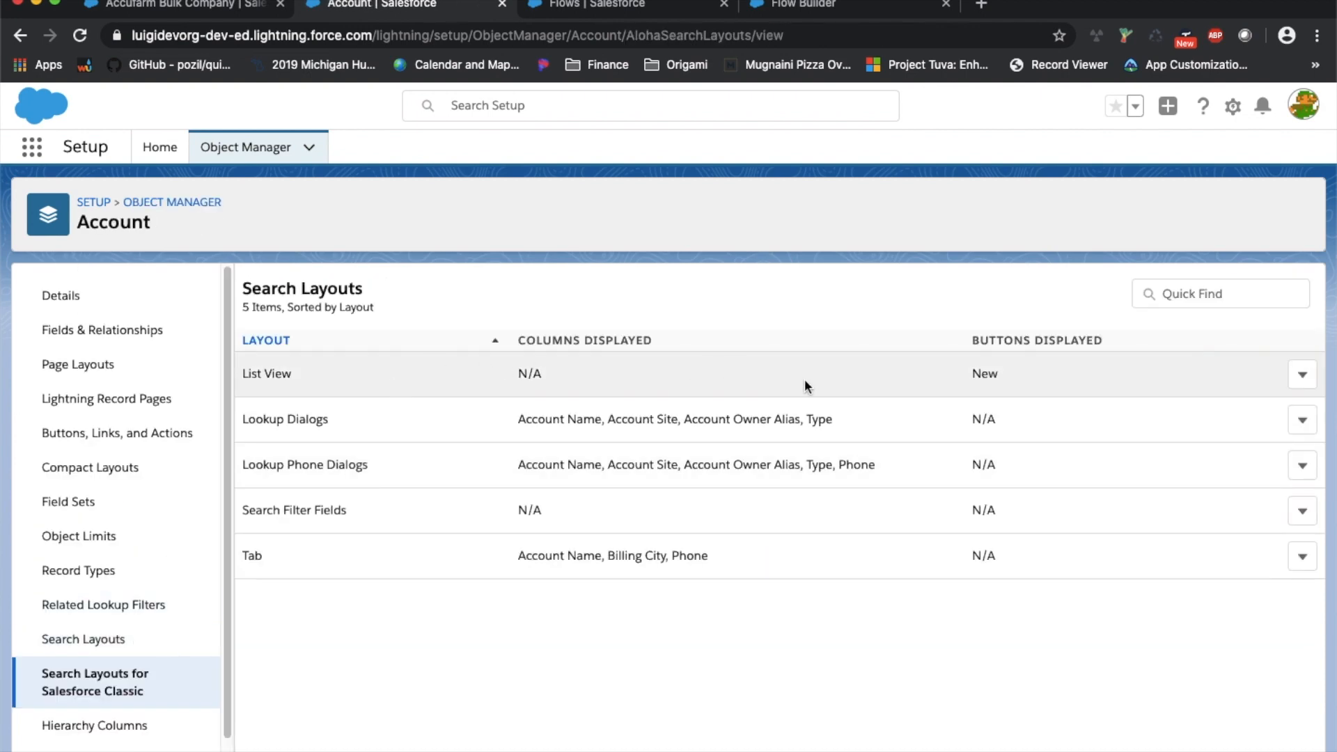
pyautogui.click(1302, 374)
pyautogui.click(1247, 417)
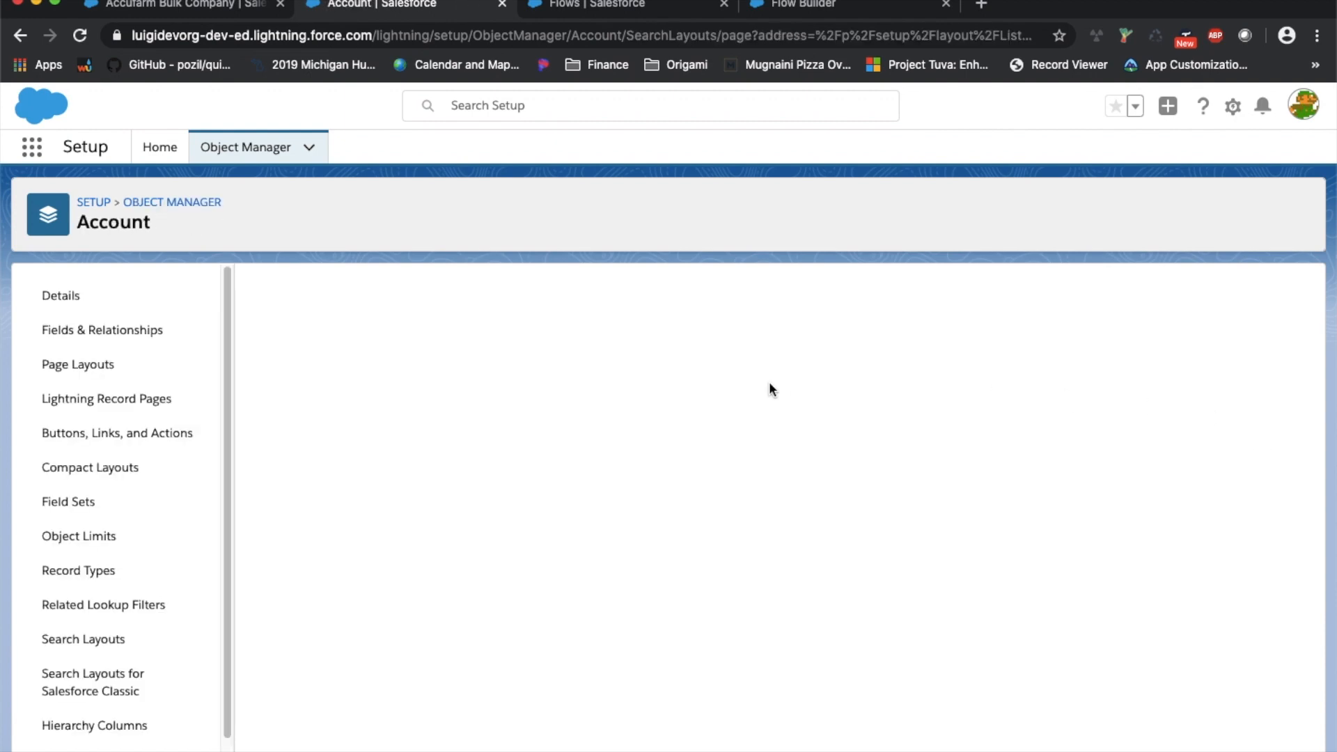
pyautogui.scroll(-3, 541, 408)
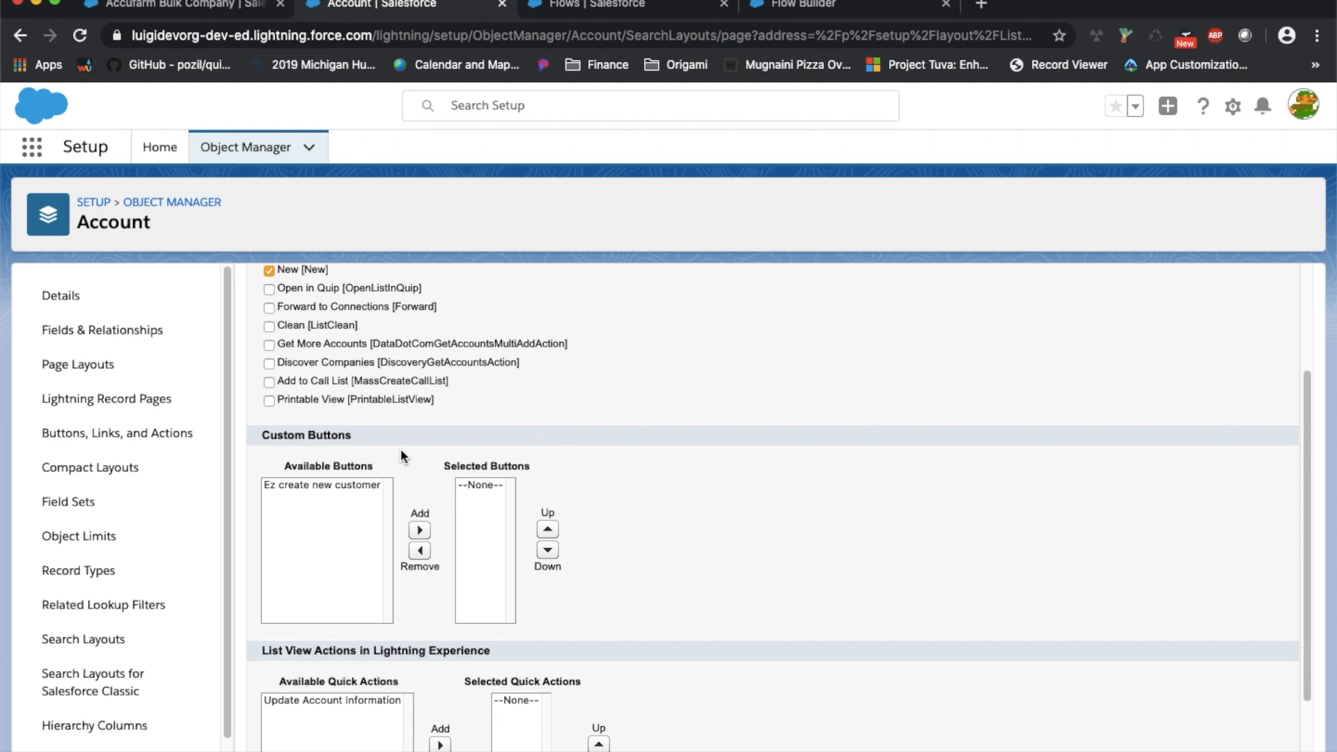
pyautogui.click(337, 485)
pyautogui.click(420, 530)
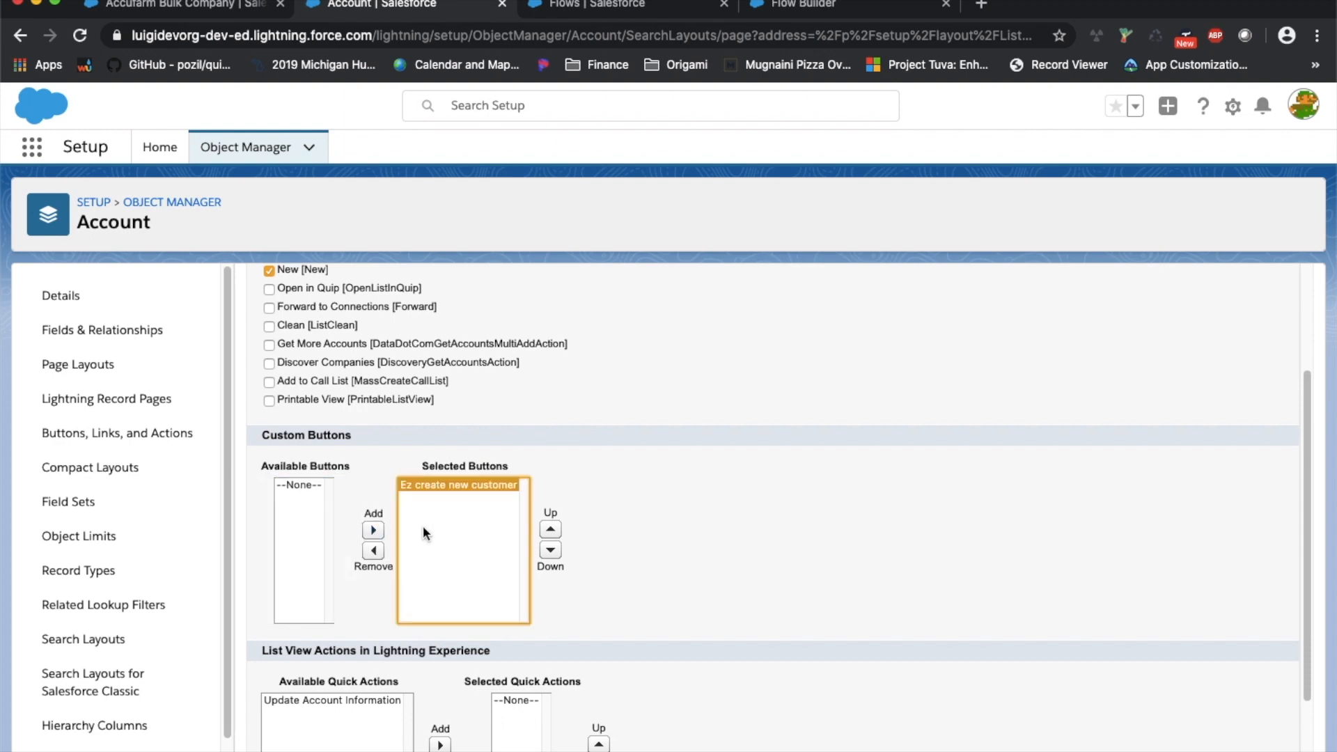
pyautogui.scroll(2, 329, 492)
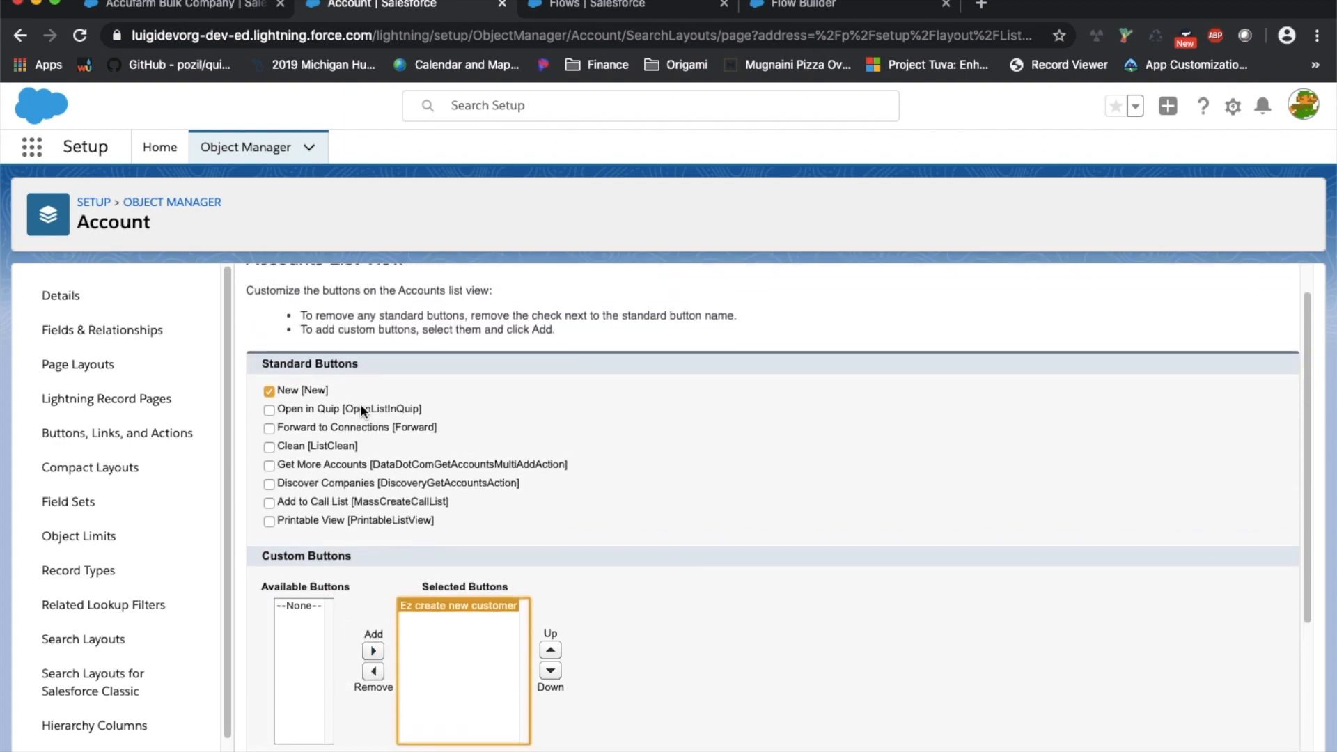
pyautogui.scroll(-3, 367, 461)
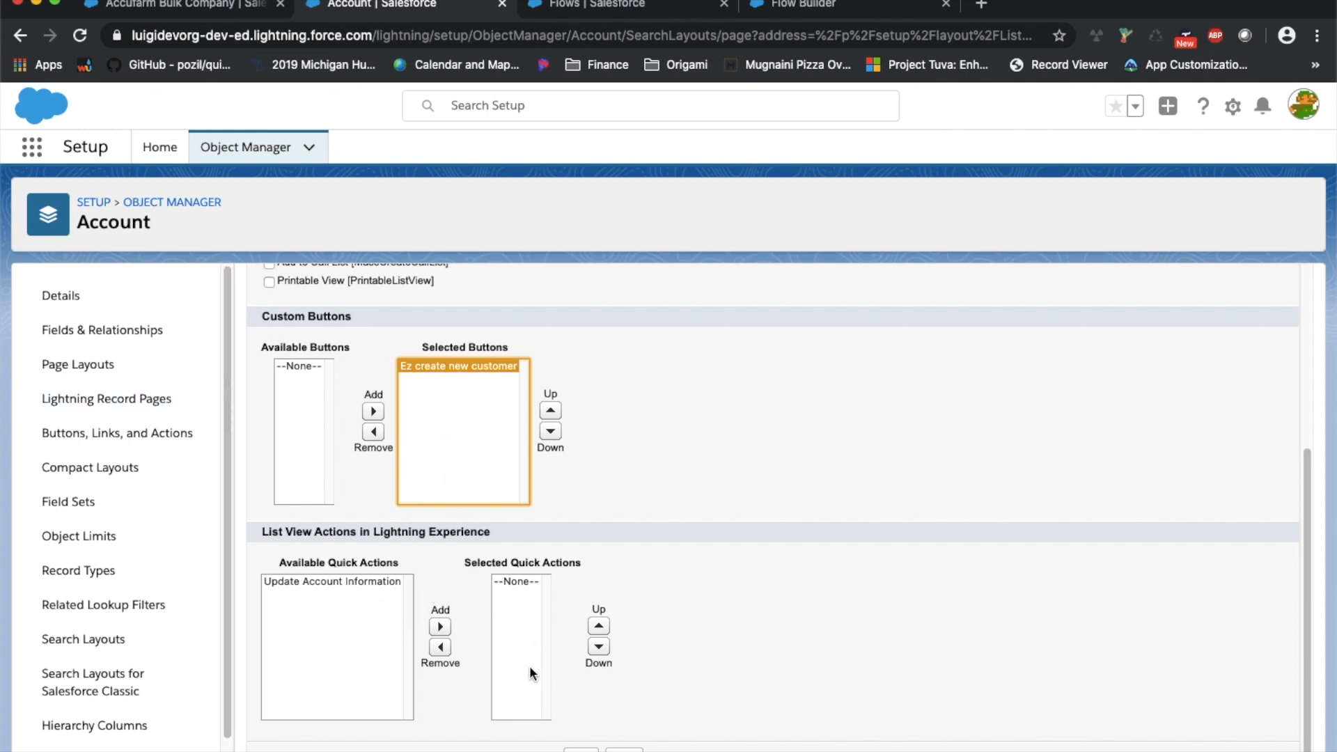
pyautogui.click(581, 749)
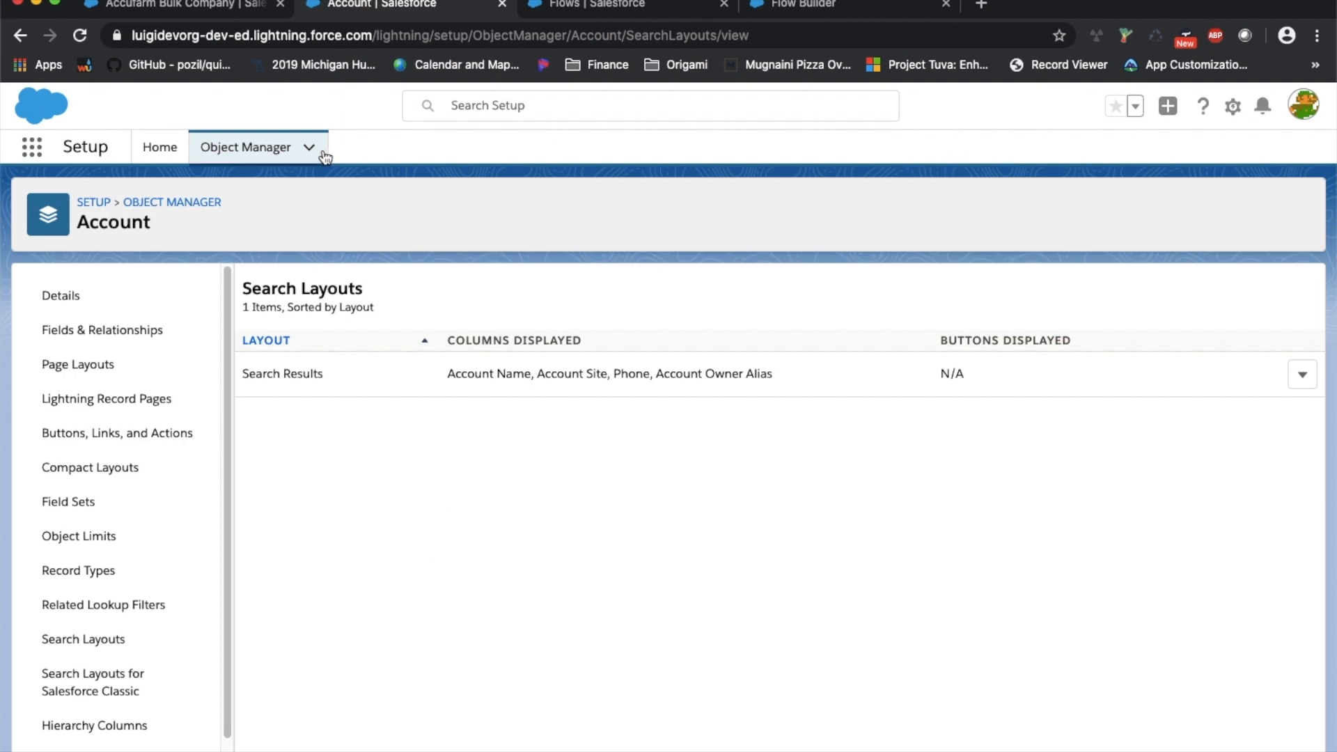
pyautogui.press('super+1')
# Open the All Accounts list, view the Accidency Bulk Company record, and return to the list
pyautogui.click(205, 145)
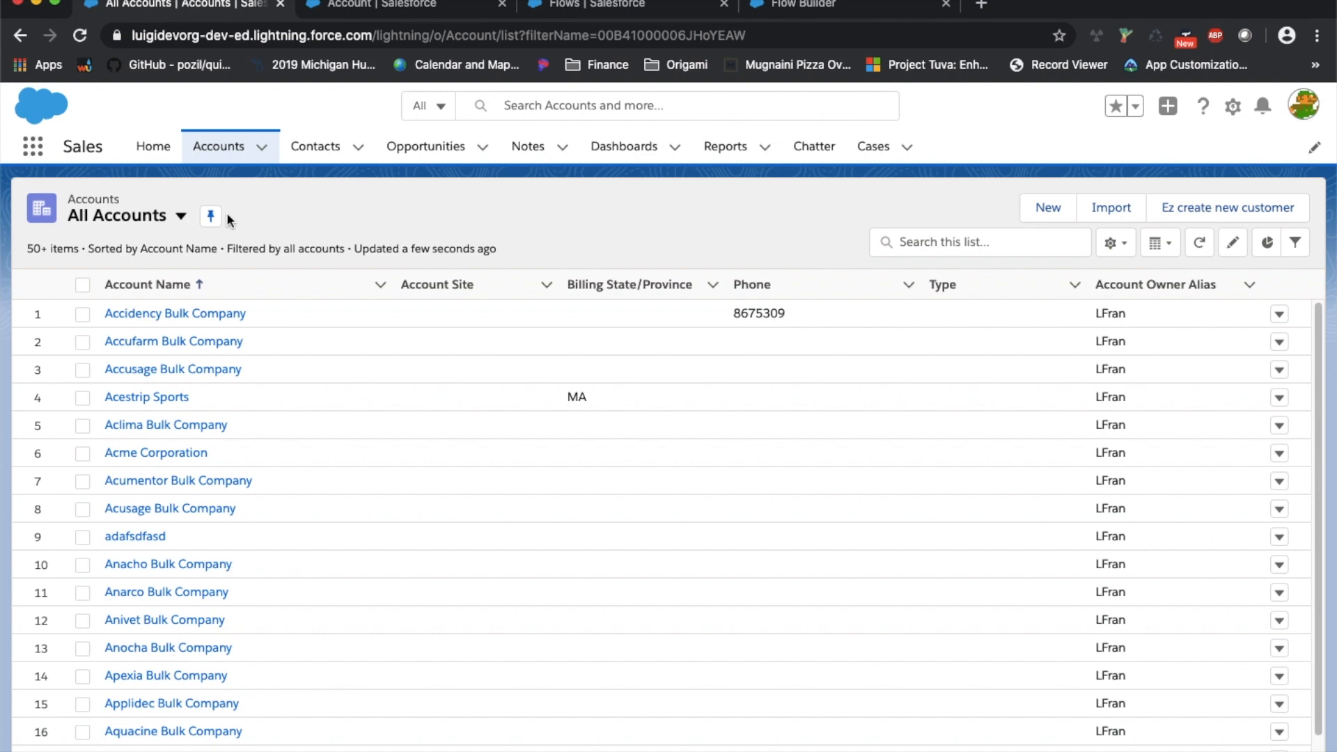
pyautogui.click(159, 313)
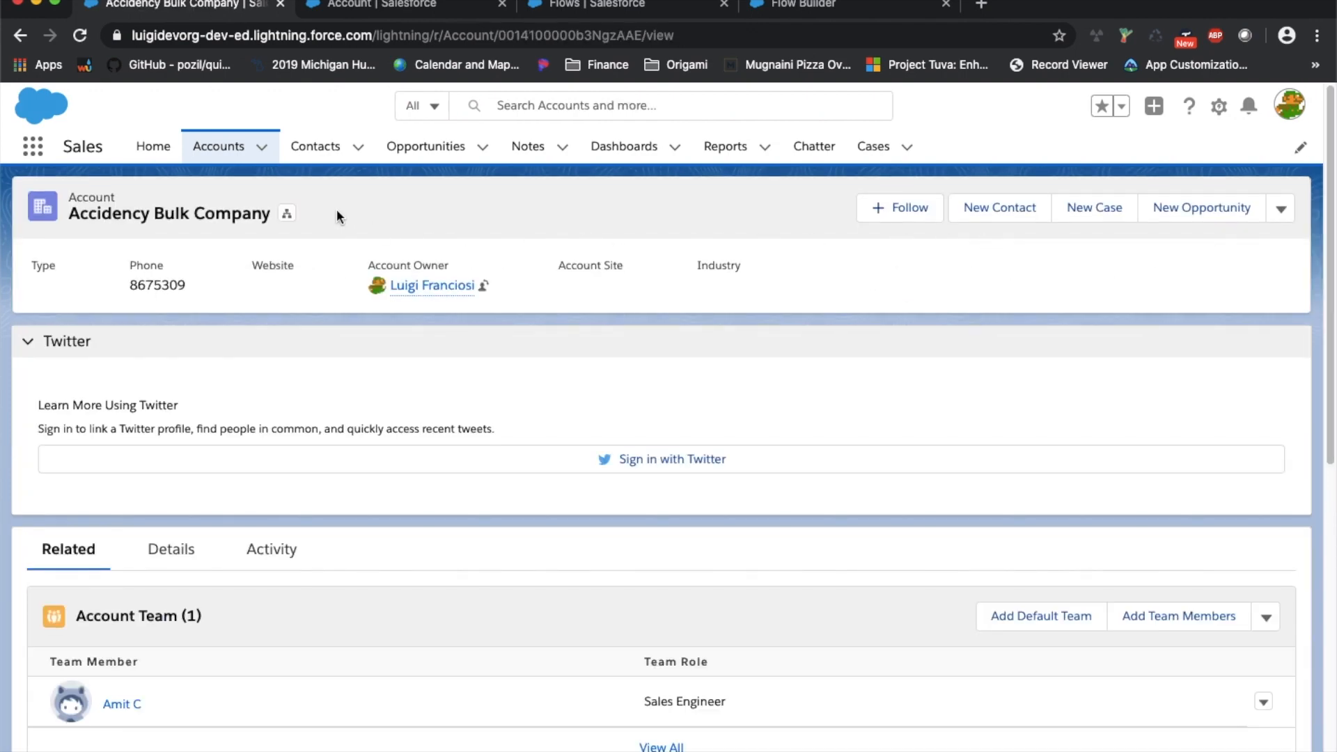
pyautogui.click(226, 148)
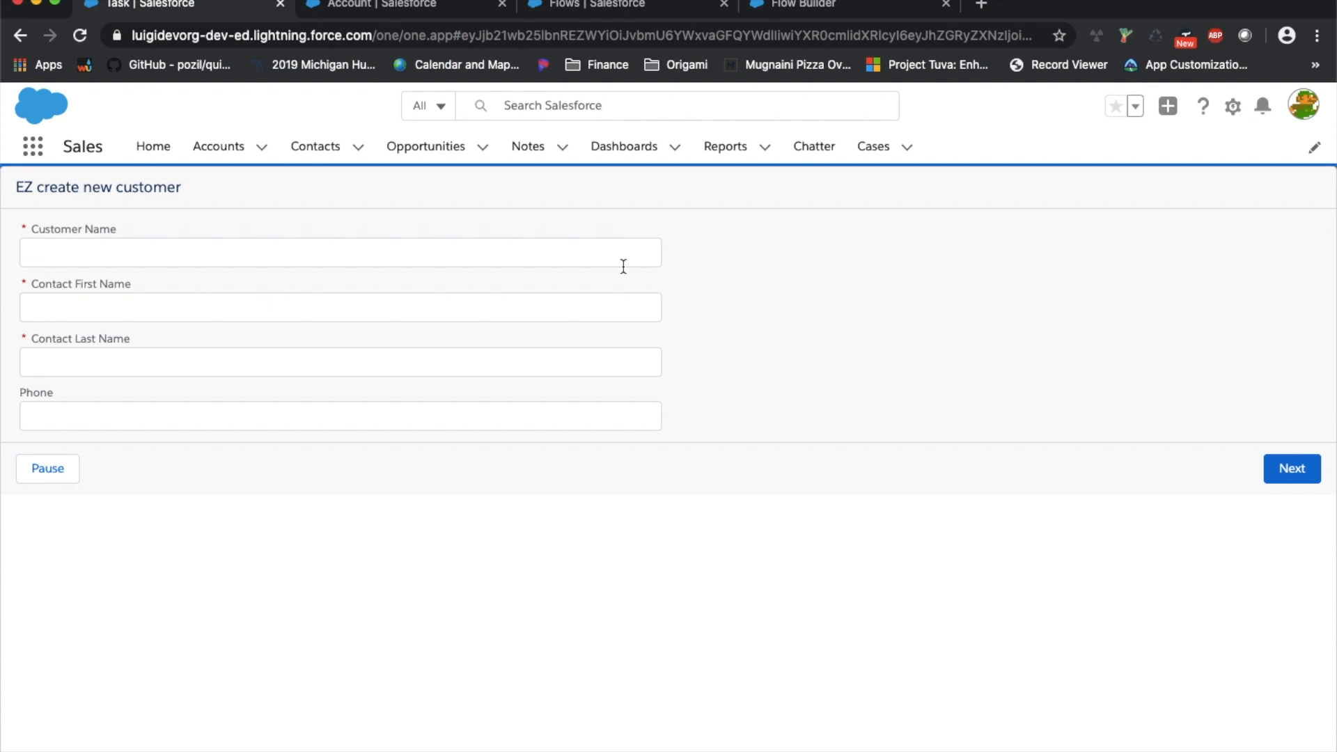
# Enter Customer Name 'new customer' and contact first and last name 'jane' and 'doe'
pyautogui.click(595, 255)
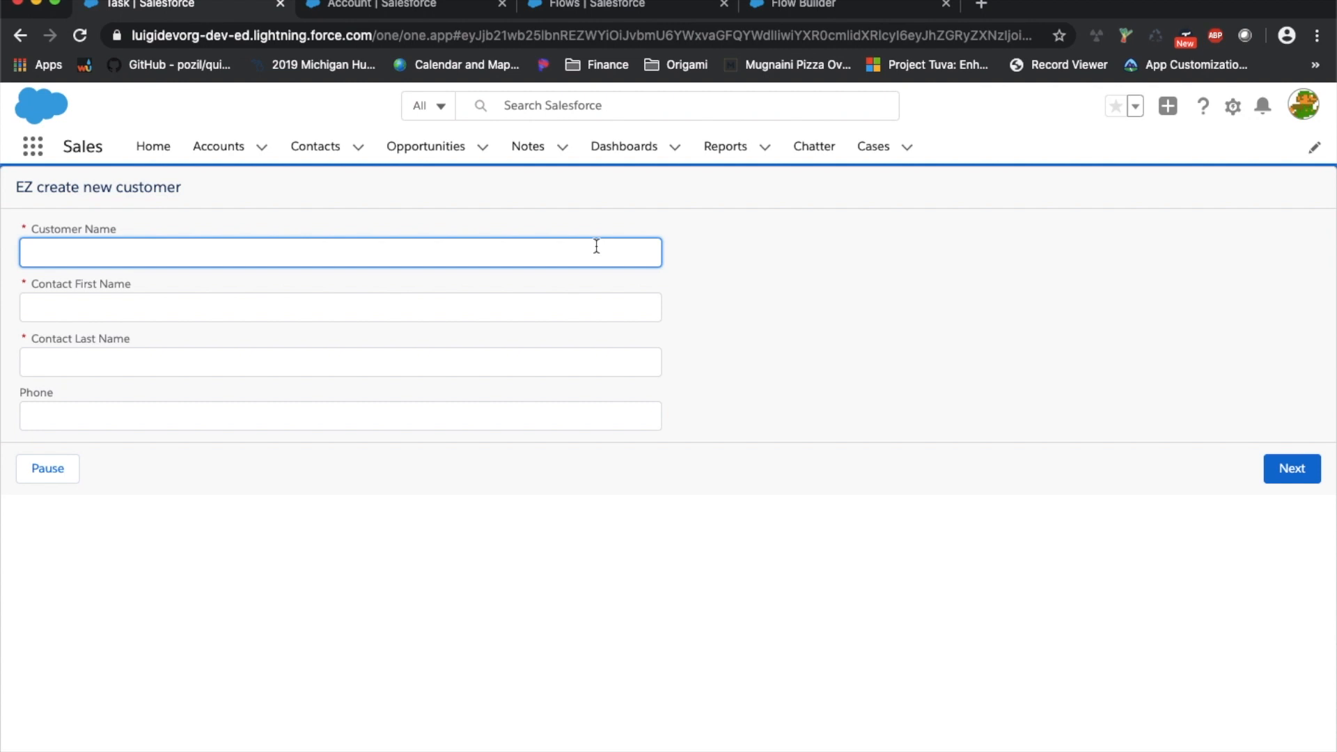
pyautogui.write('new customer')
pyautogui.press('Tab')
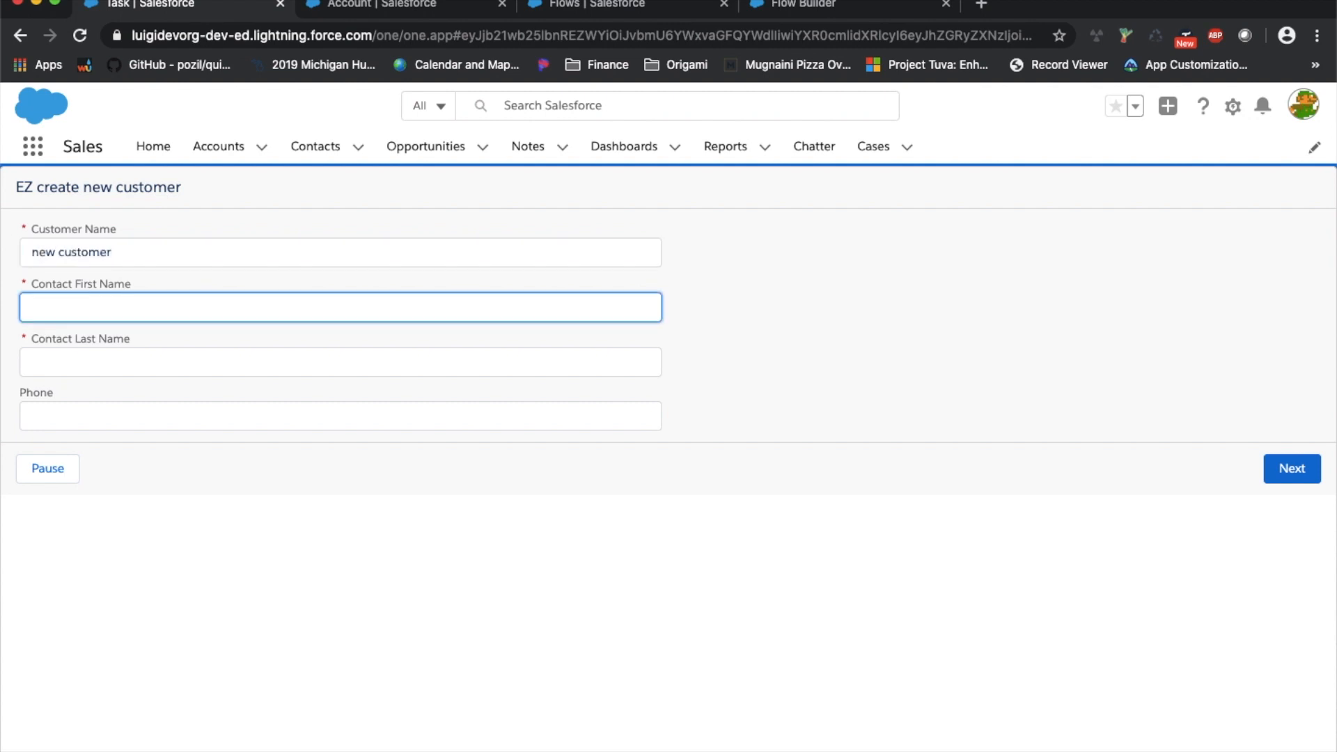
pyautogui.write('jane')
pyautogui.press('Tab')
pyautogui.write('doe')
pyautogui.press('Tab')
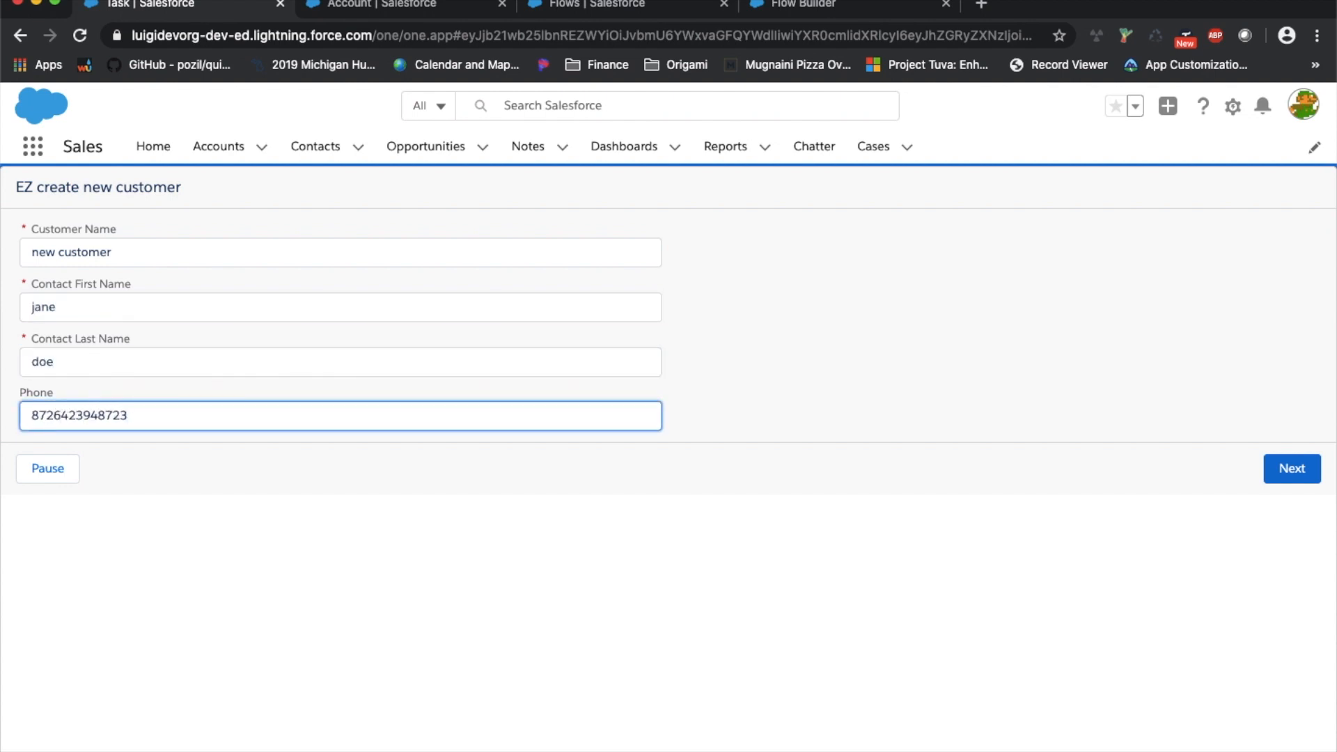
pyautogui.click(1287, 467)
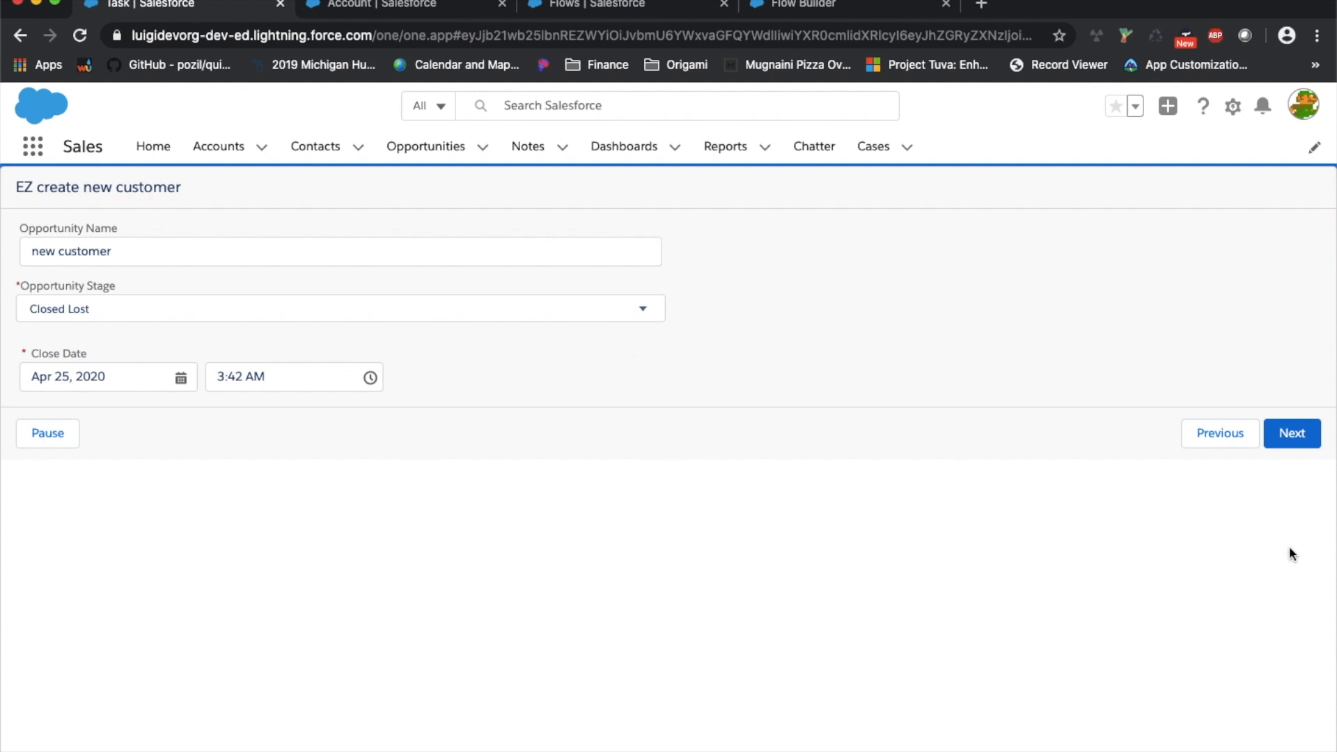
pyautogui.click(1301, 448)
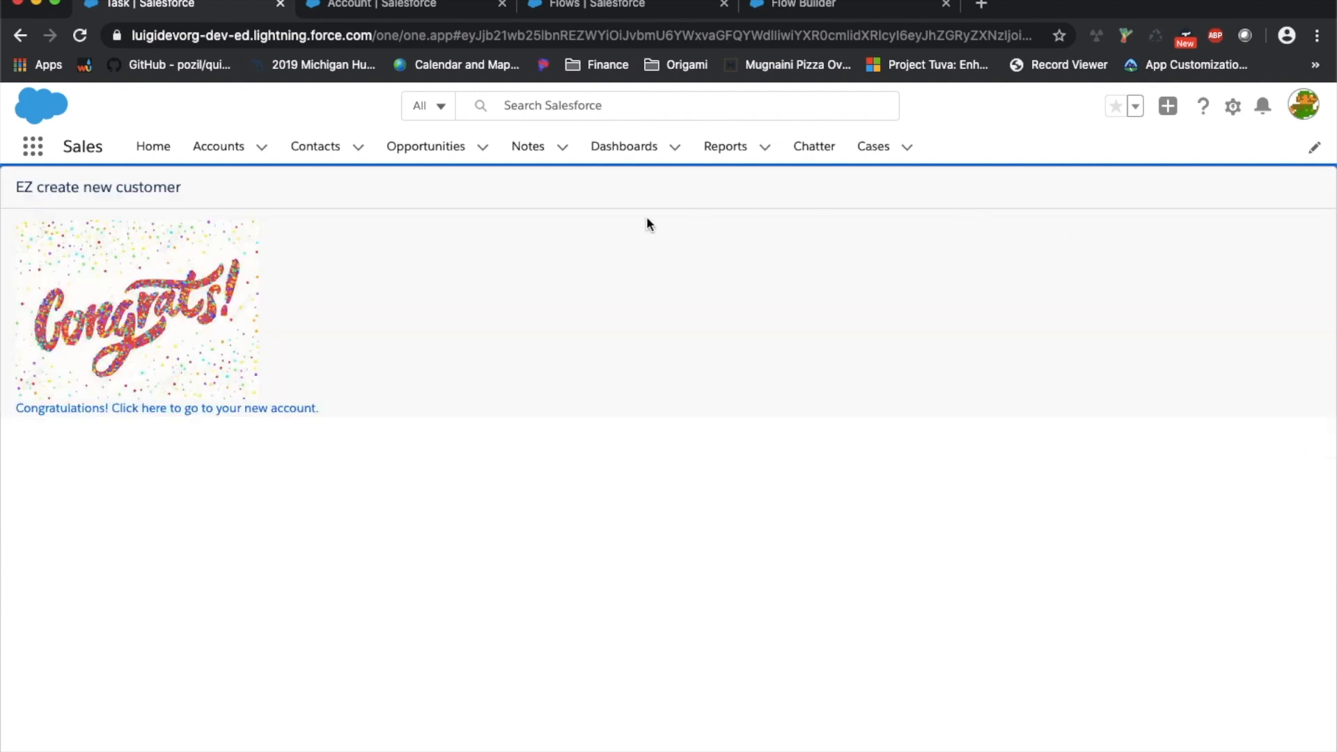
# Open the new customer account from the Congrats link and review its Related and Details fields
pyautogui.click(243, 408)
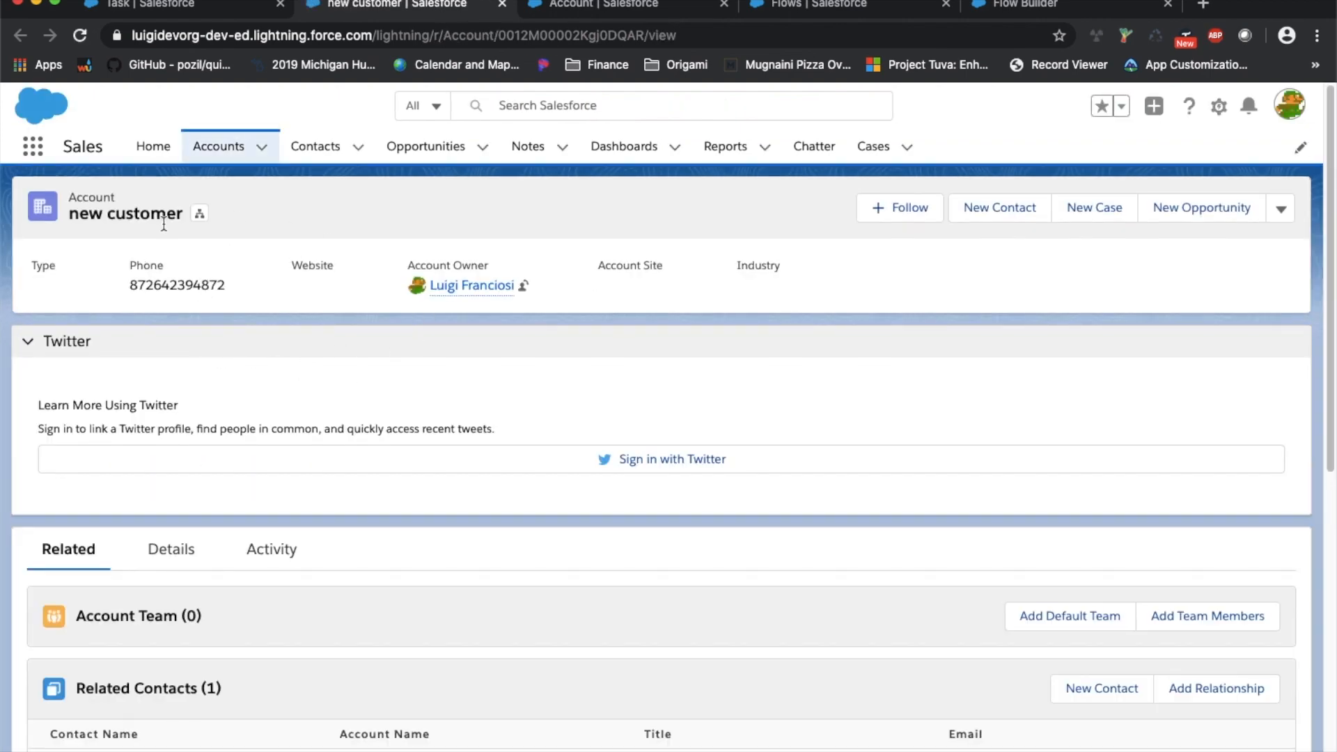
pyautogui.scroll(-3, 200, 320)
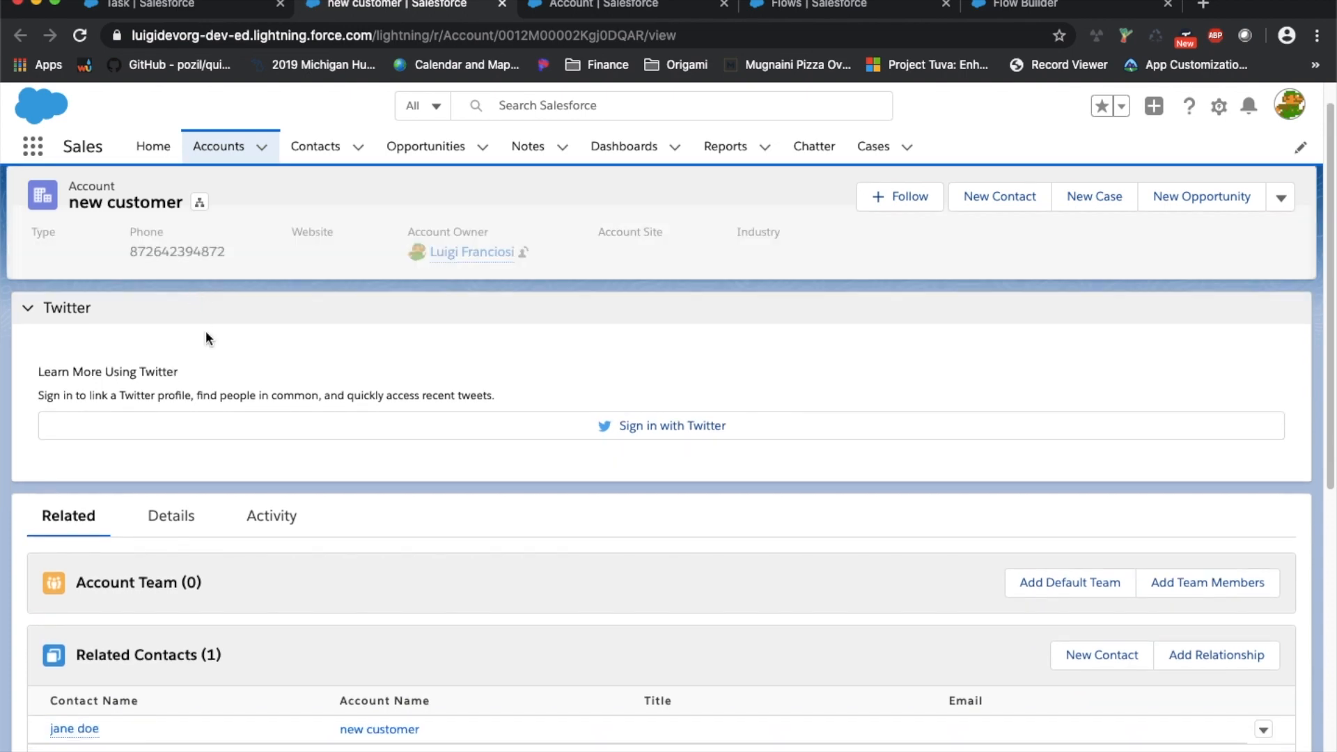
pyautogui.scroll(-10, 208, 510)
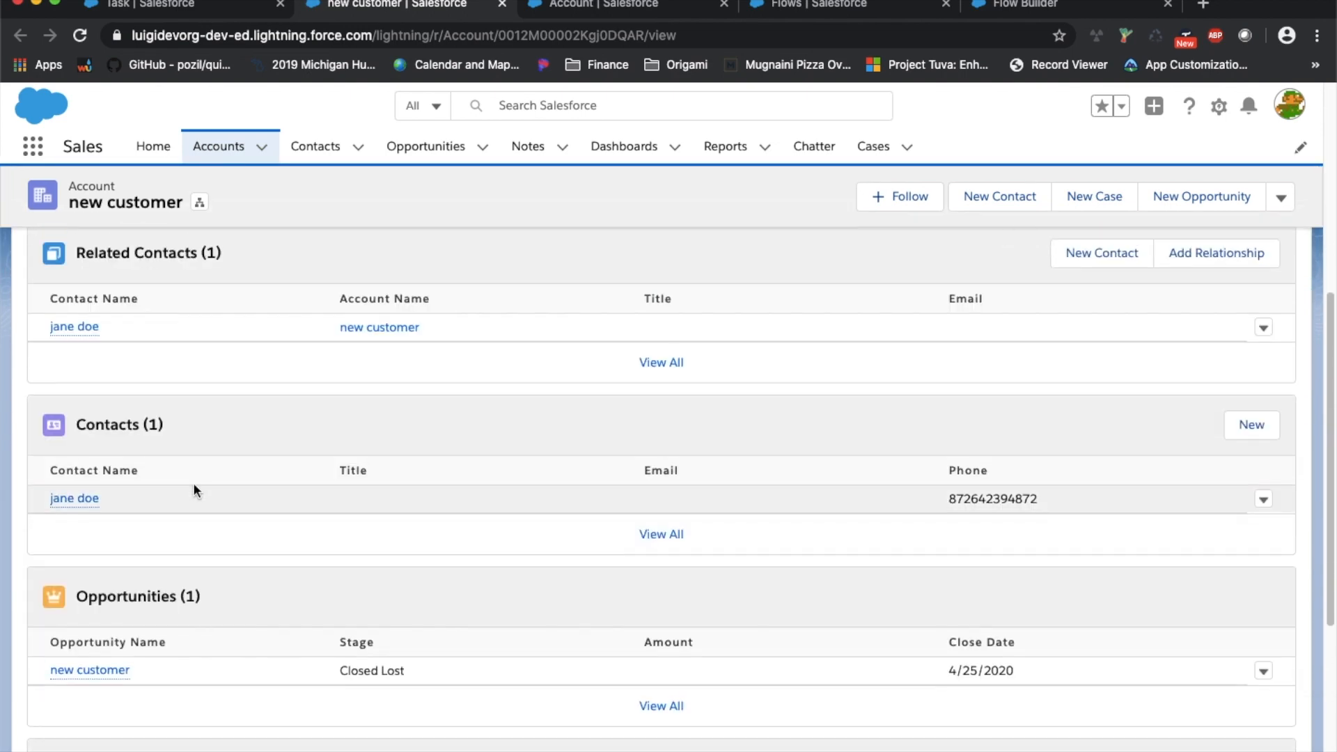
pyautogui.scroll(12, 192, 482)
pyautogui.click(167, 549)
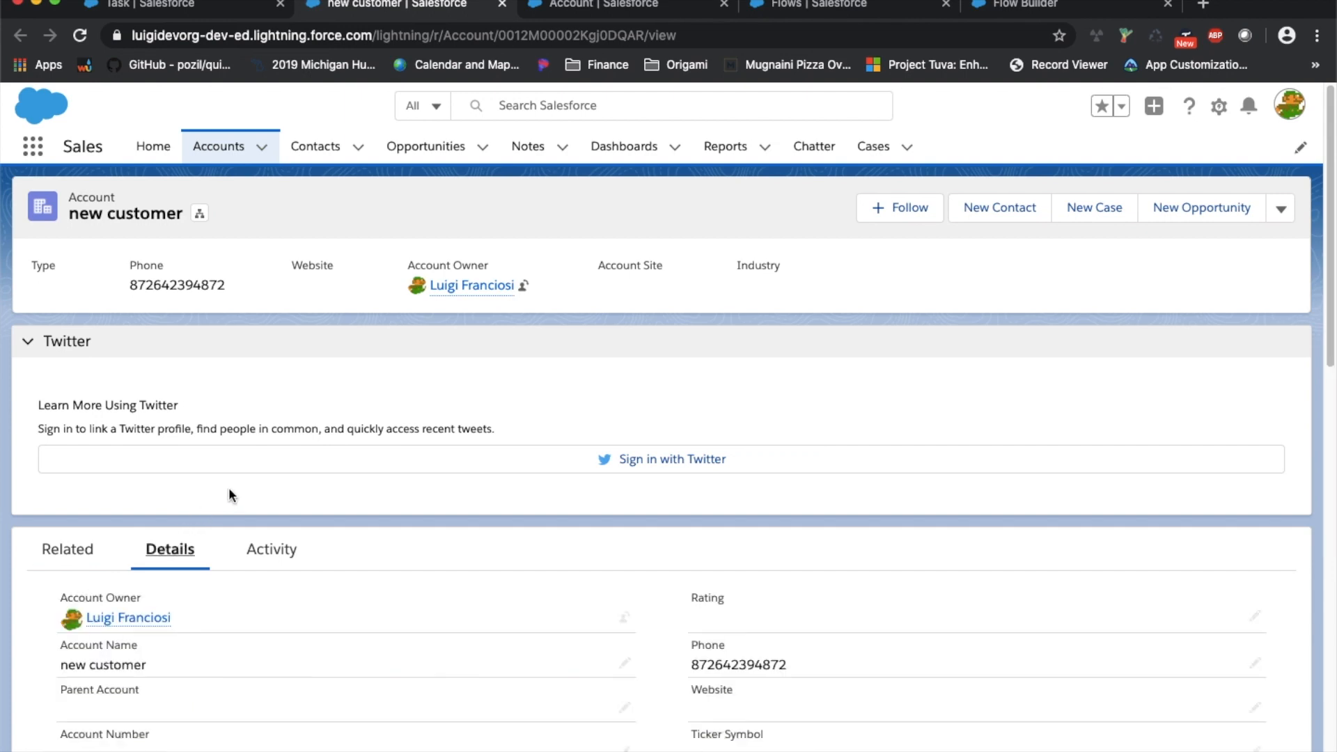
pyautogui.scroll(-2, 269, 417)
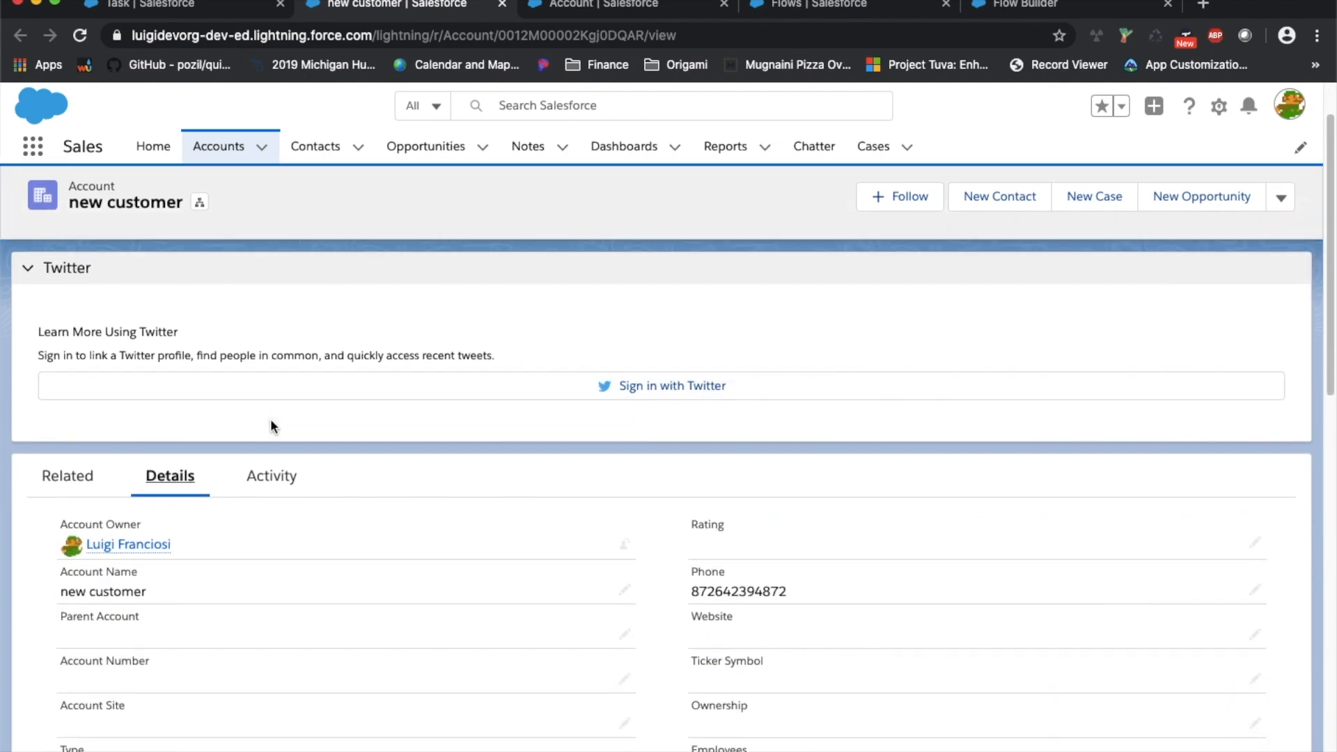
pyautogui.scroll(-6, 270, 419)
pyautogui.scroll(4, 270, 419)
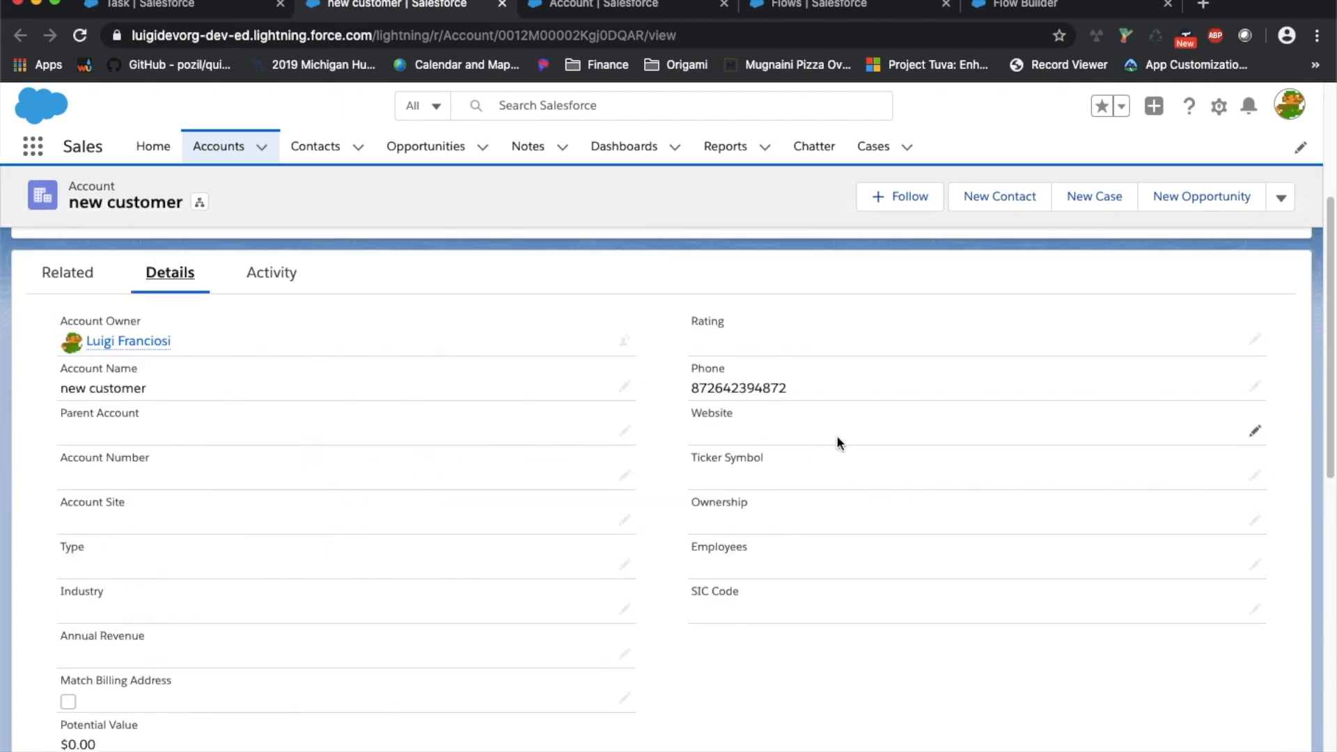
pyautogui.scroll(-10, 785, 412)
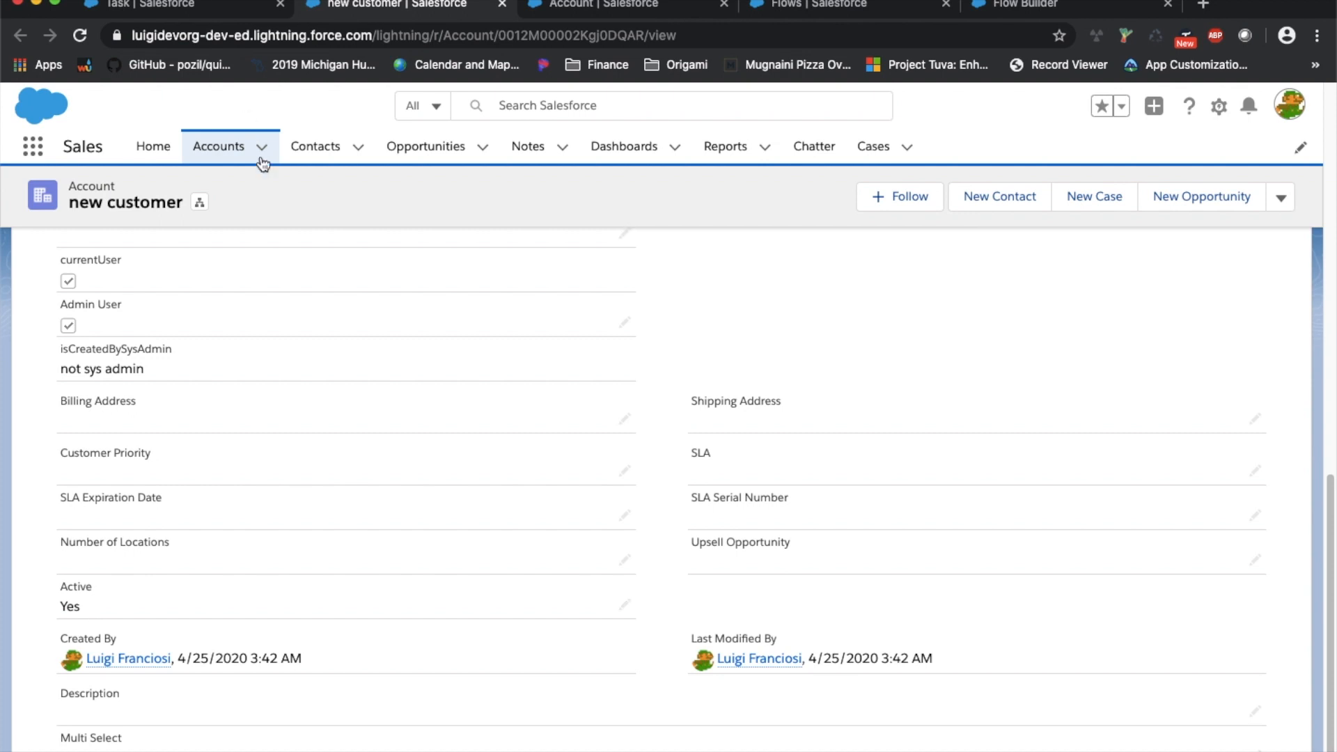
pyautogui.scroll(15, 275, 319)
# Go from Accounts to Home and choose Edit Page to open Sales Home in App Builder
pyautogui.click(200, 161)
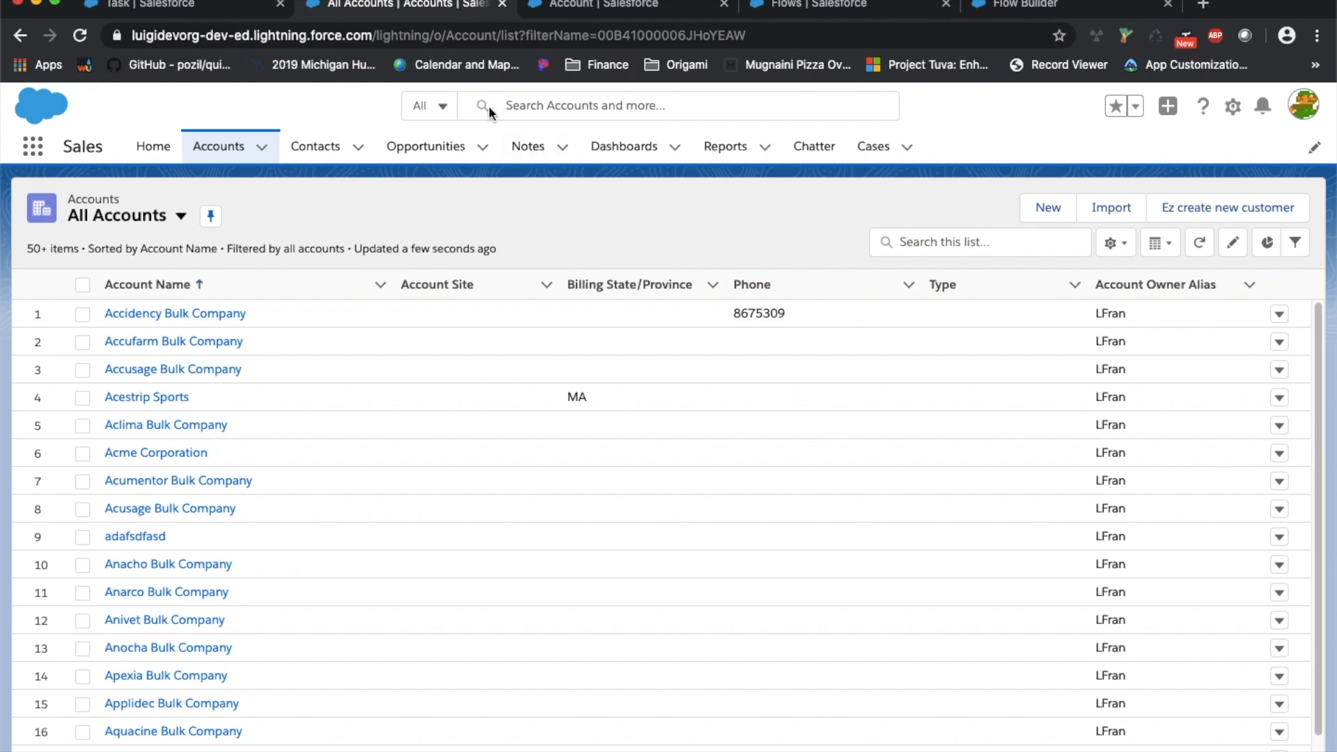
pyautogui.click(143, 147)
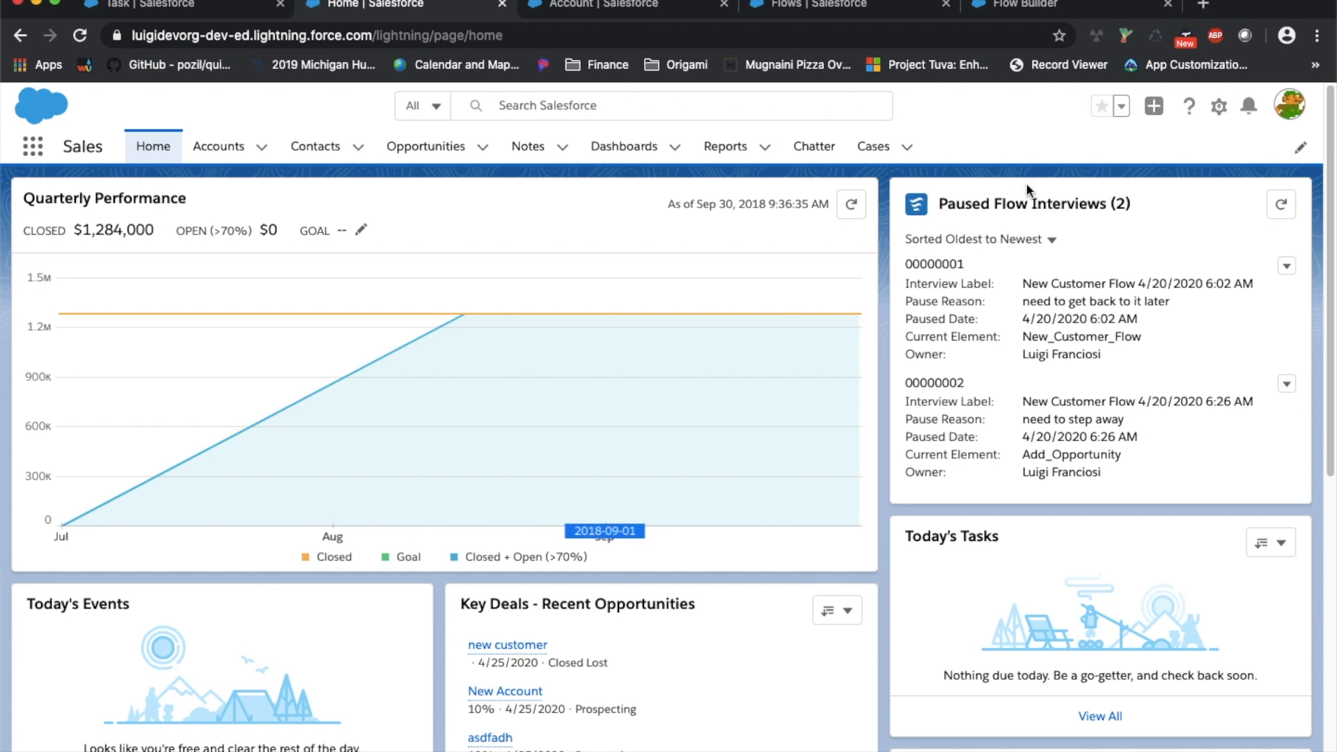
pyautogui.click(1219, 109)
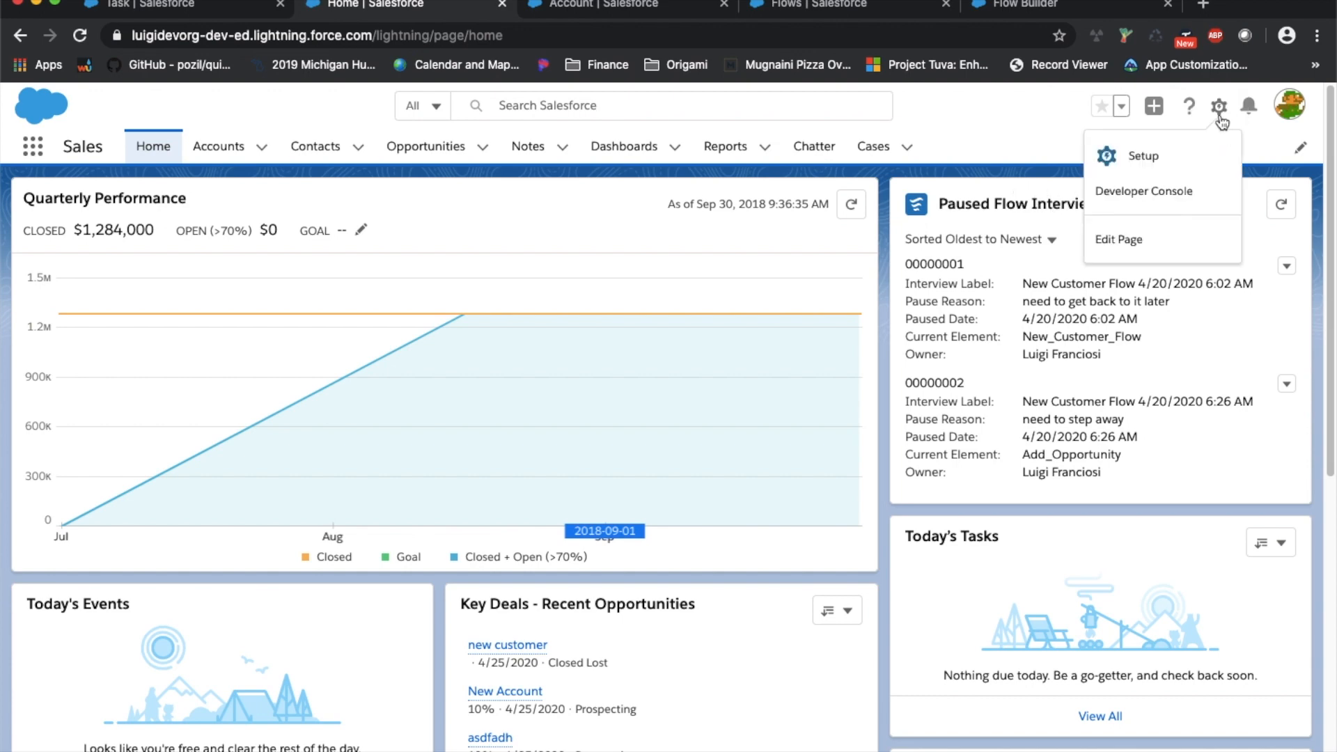
pyautogui.click(1162, 237)
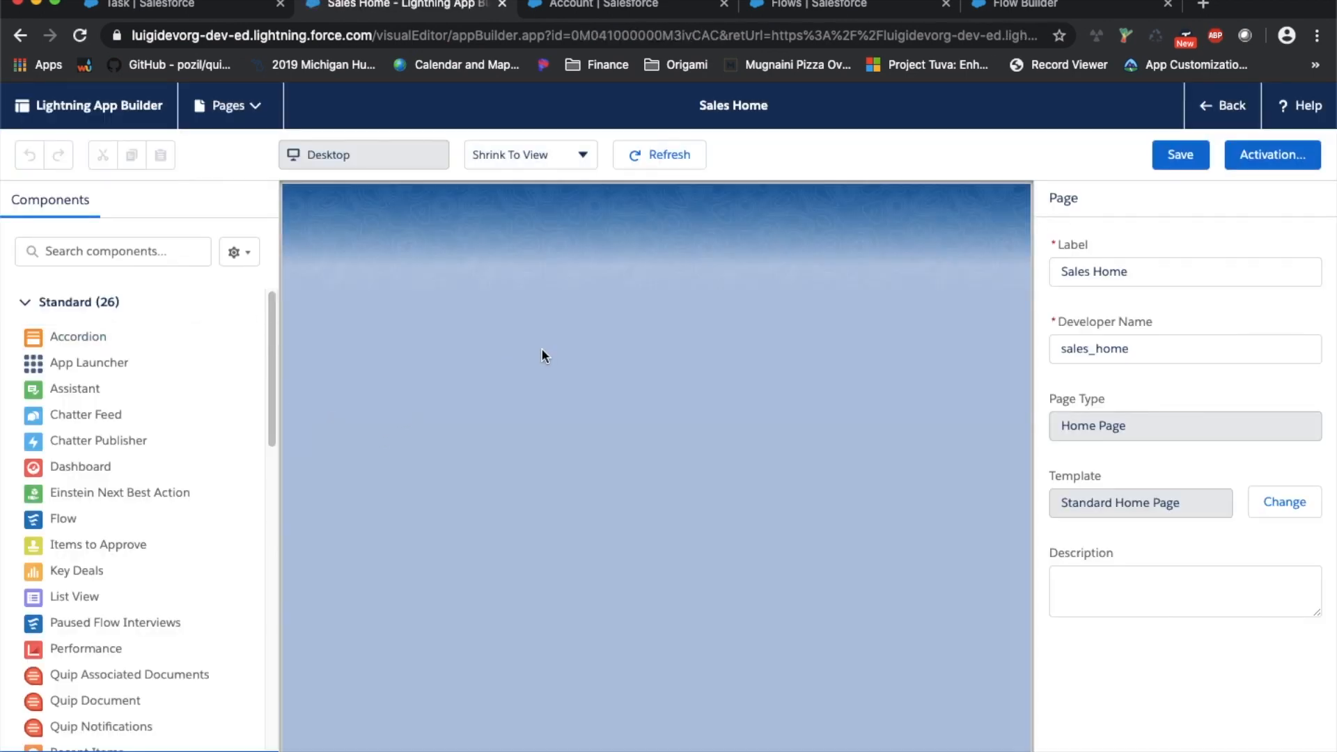
# Add a Paused Flow Interviews component to the right column with a visibility filter
pyautogui.scroll(-8, 244, 411)
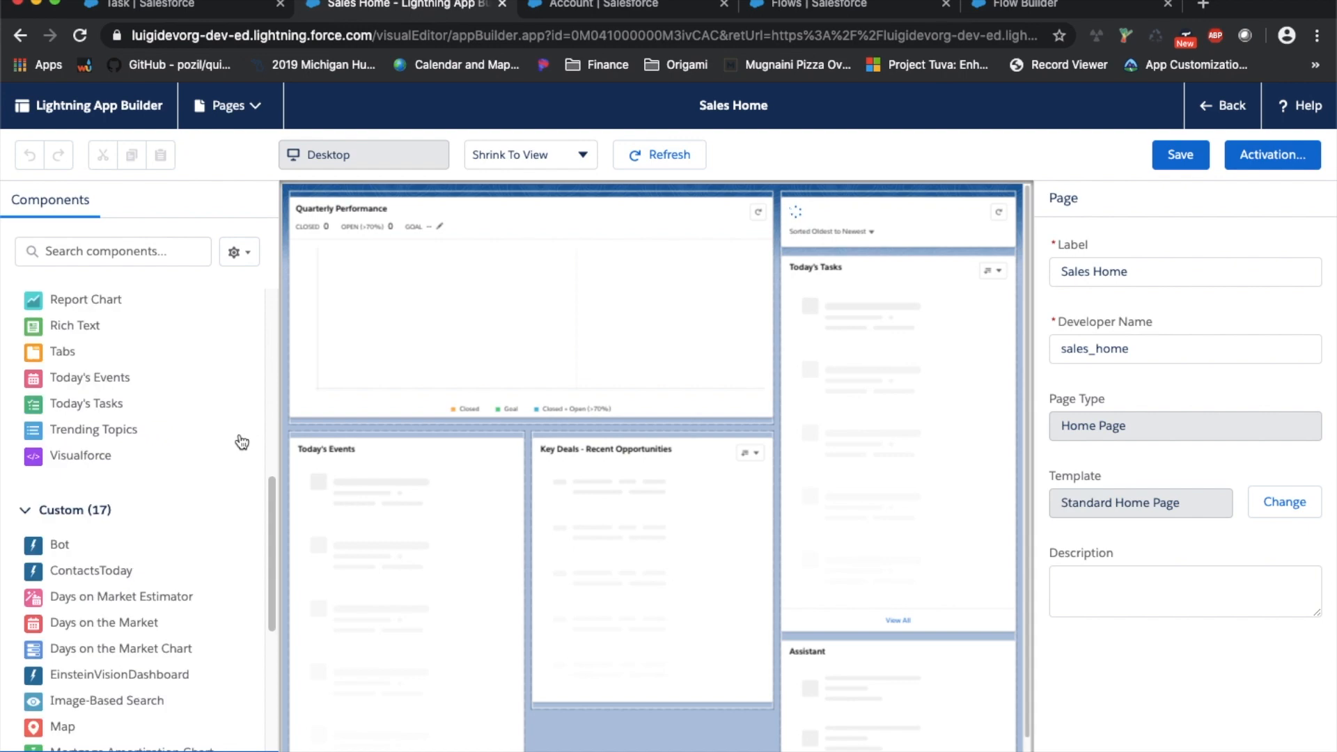
pyautogui.scroll(8, 242, 443)
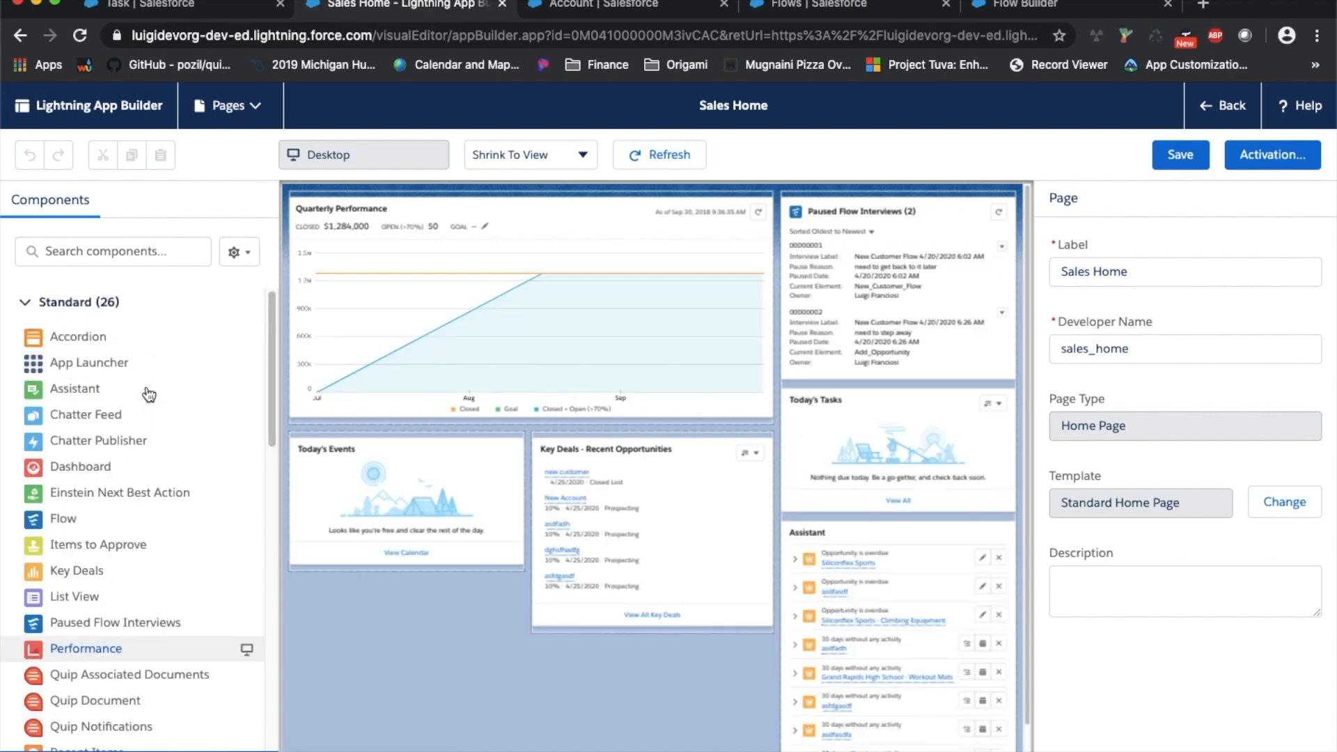
pyautogui.scroll(-2, 167, 501)
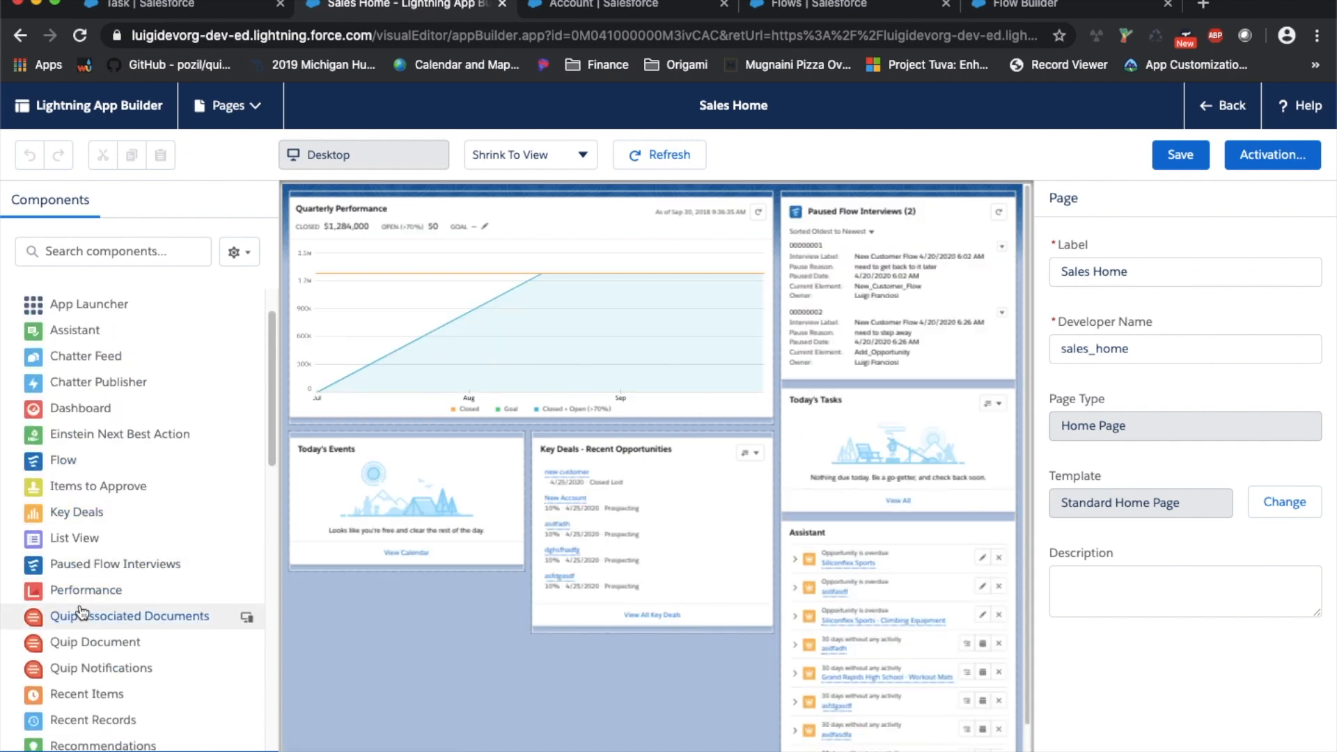
pyautogui.moveTo(90, 564); pyautogui.dragTo(847, 389)
pyautogui.click(1144, 311)
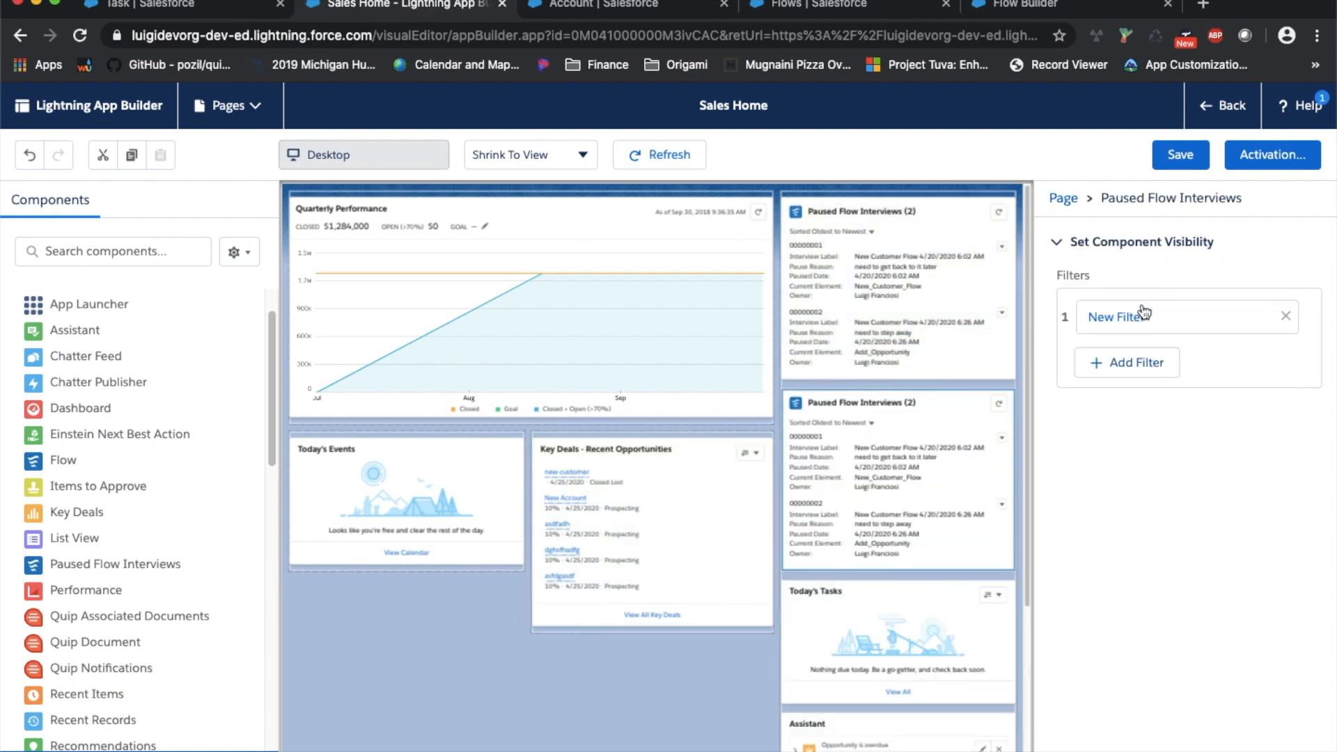
pyautogui.click(1144, 313)
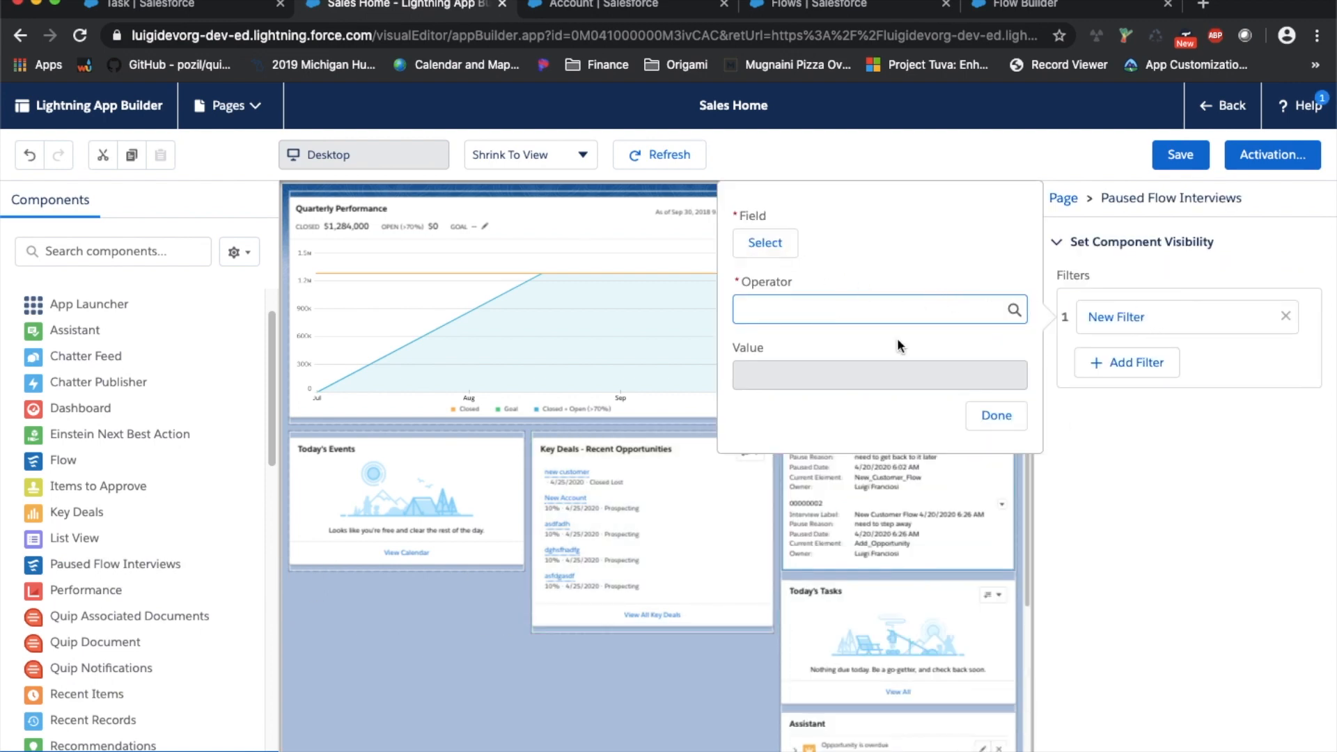
pyautogui.click(1216, 243)
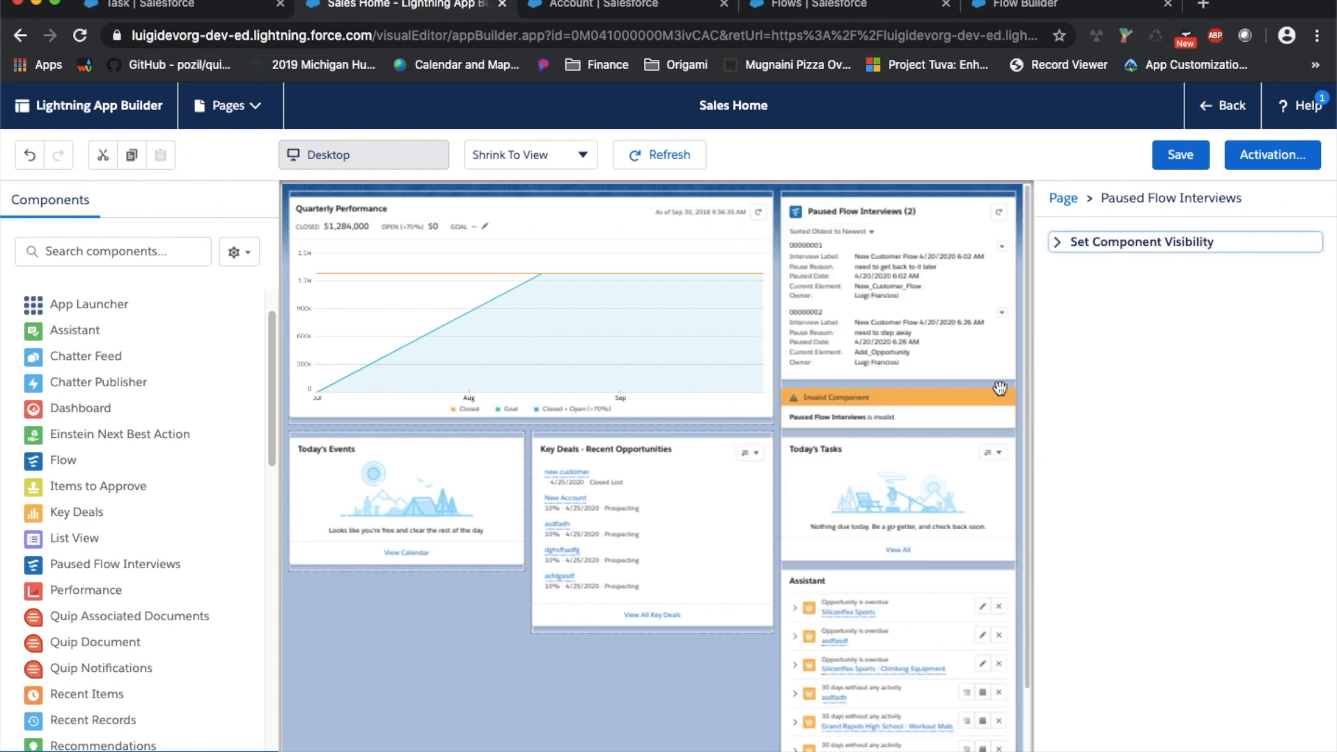
# Delete the invalid Paused Flow Interviews component and leave the page editor without saving
pyautogui.click(1003, 387)
pyautogui.click(955, 330)
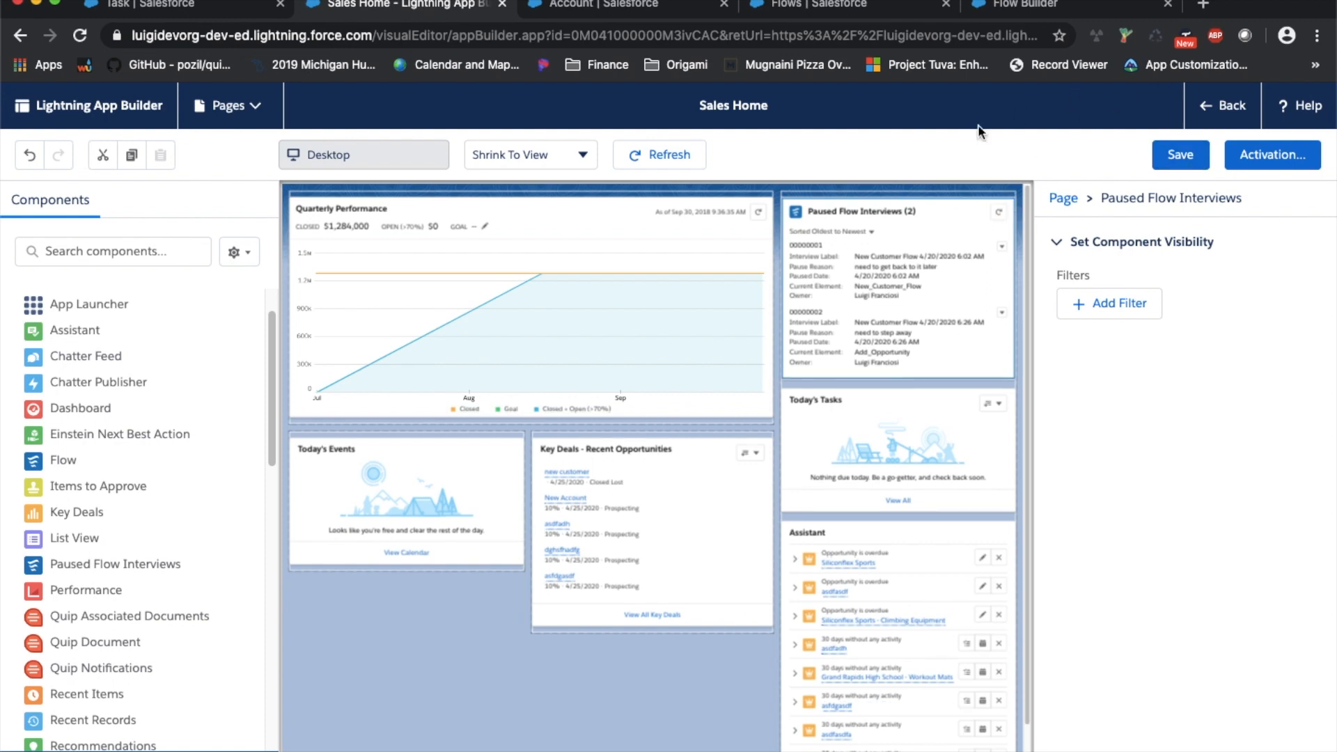
pyautogui.click(1226, 105)
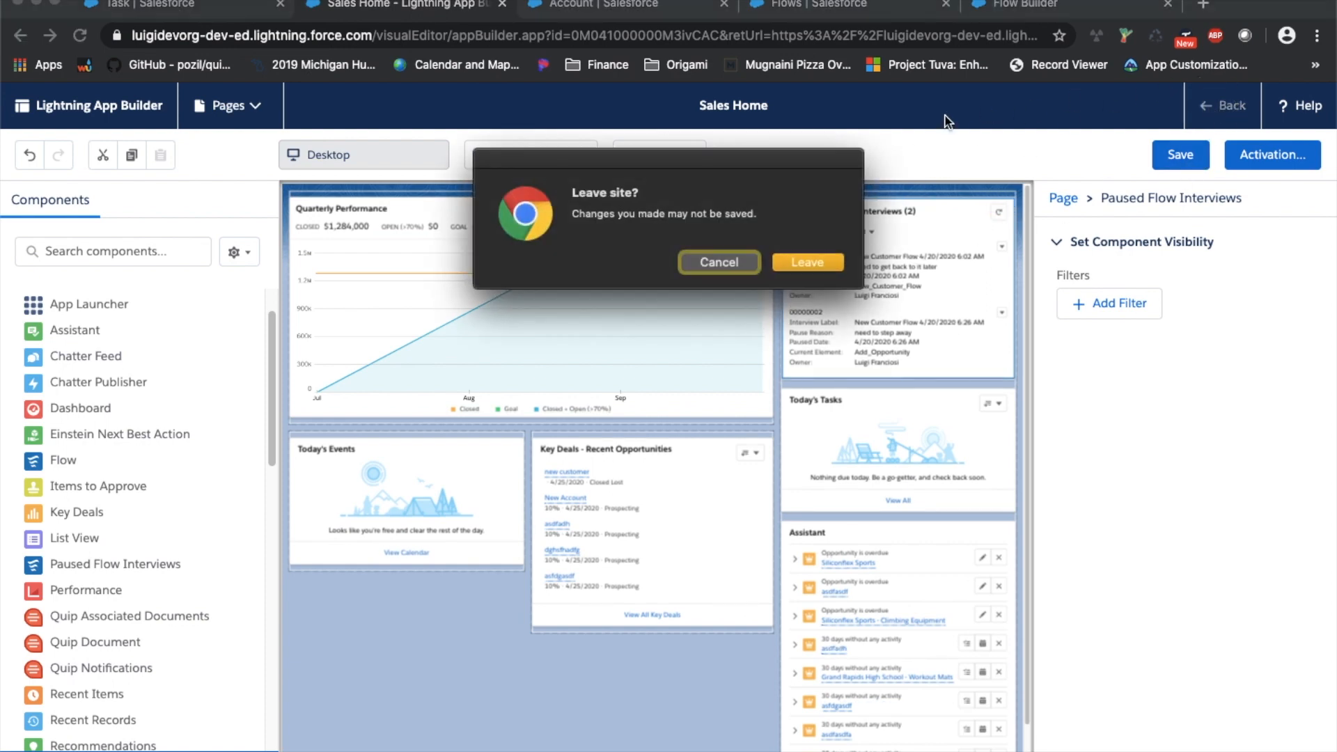
pyautogui.click(809, 262)
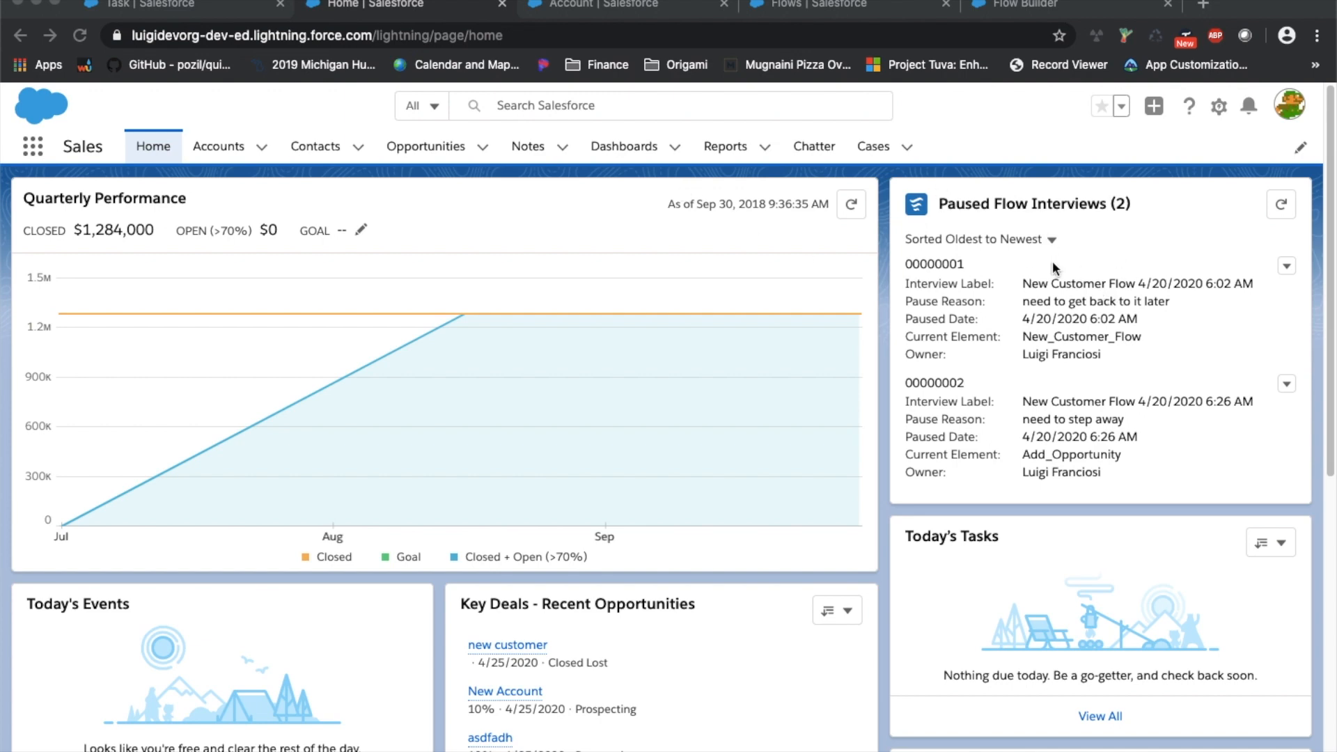
# Check the Delete/Resume options on paused interview 00000001 without acting, then go to Accounts
pyautogui.click(1287, 267)
pyautogui.click(1288, 267)
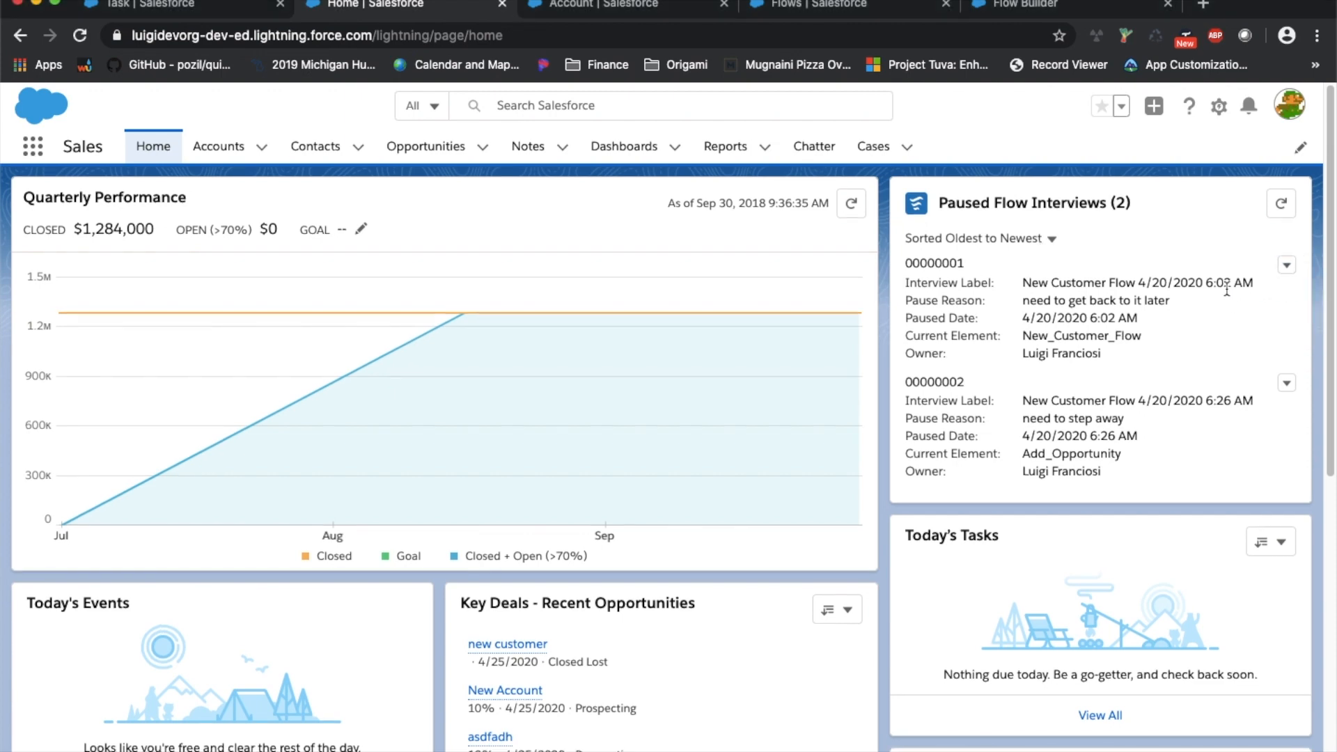
pyautogui.click(1286, 267)
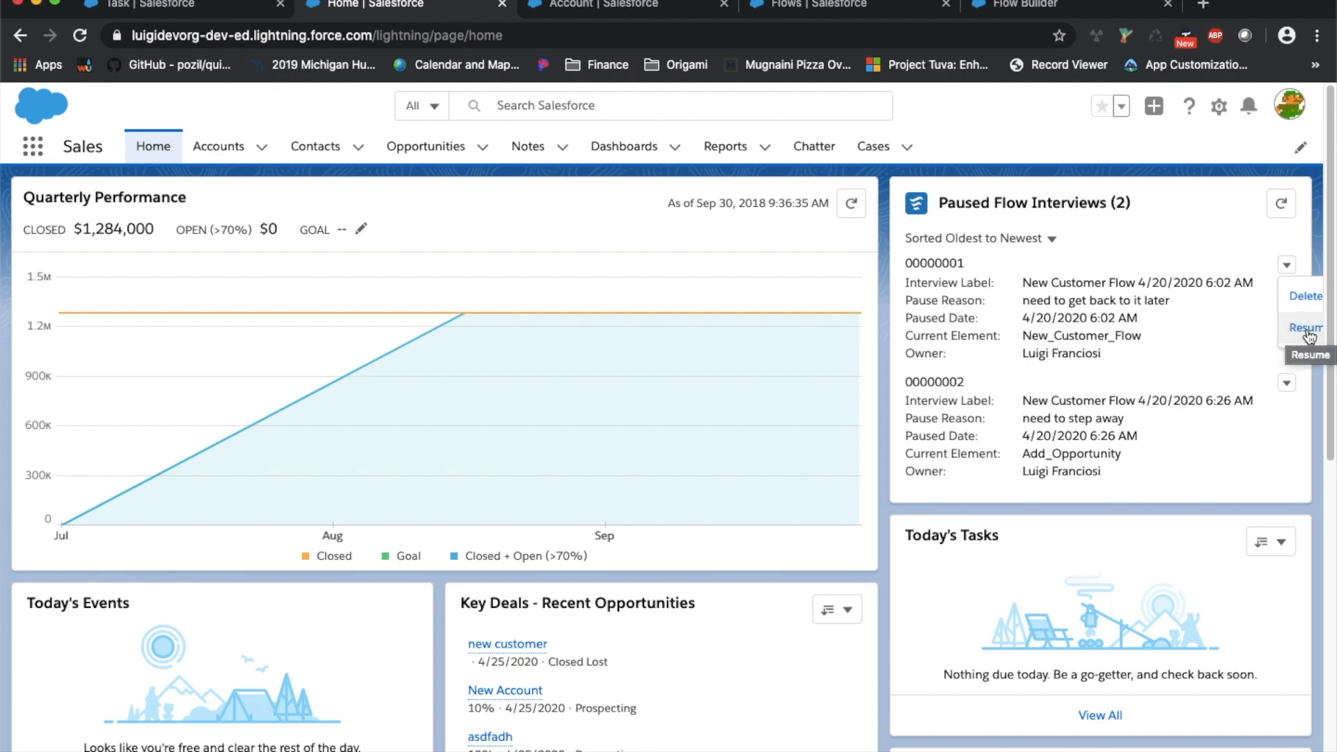
pyautogui.click(484, 210)
pyautogui.click(222, 145)
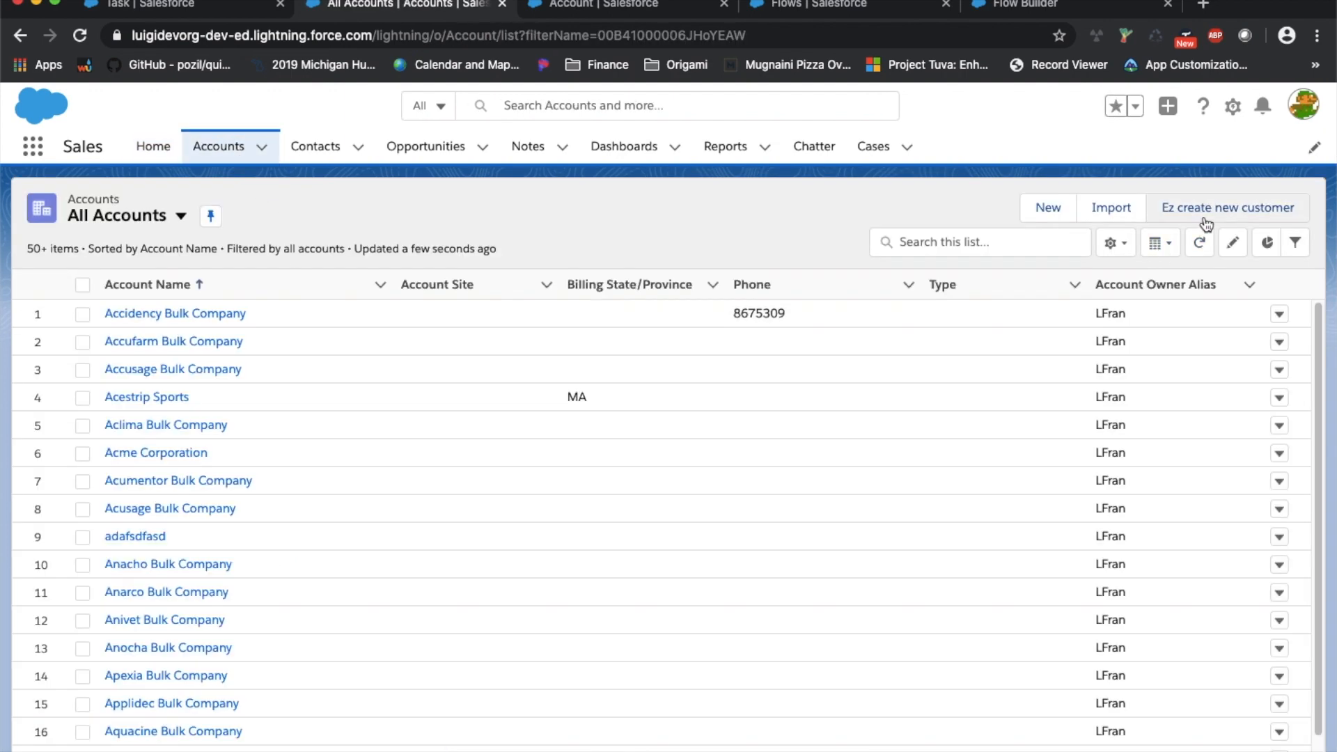
# Launch EZ create new customer and enter customer 'show pause' with contact first and last name 'pause'
pyautogui.click(1208, 208)
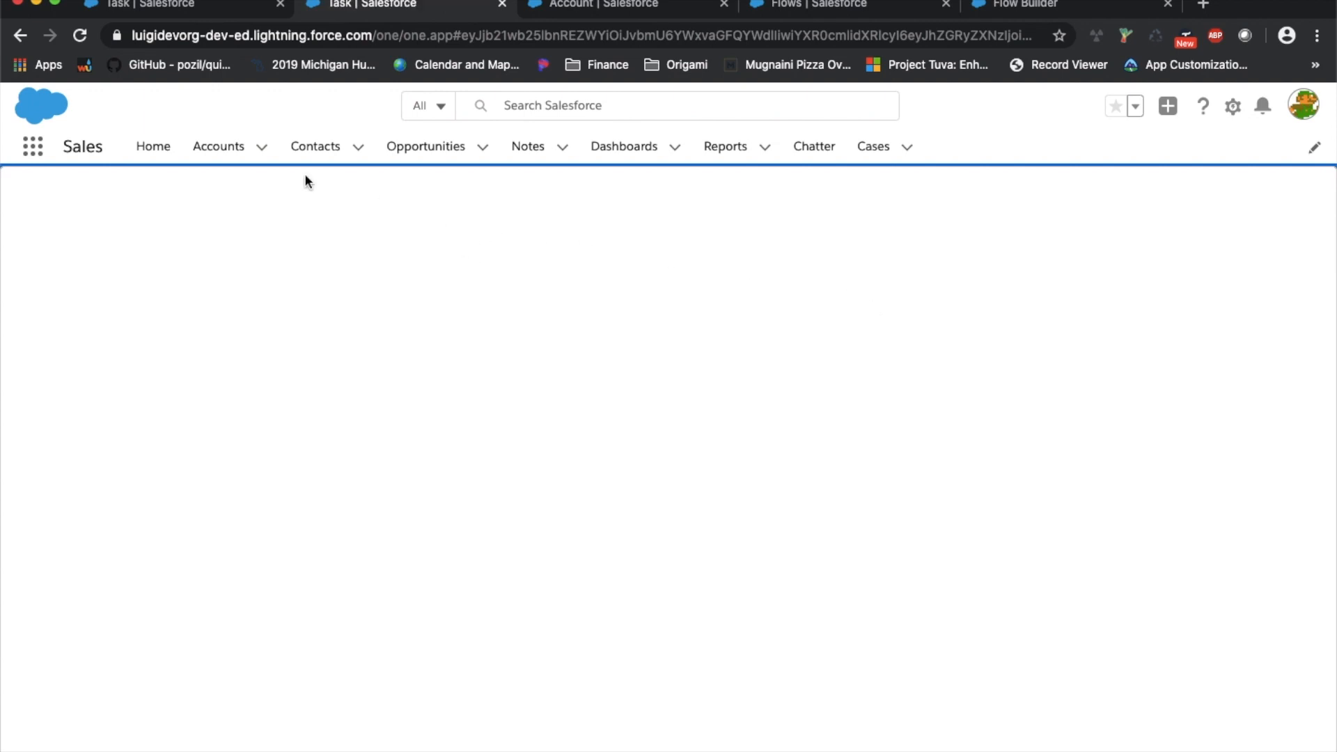
pyautogui.click(192, 253)
pyautogui.write('show puood')
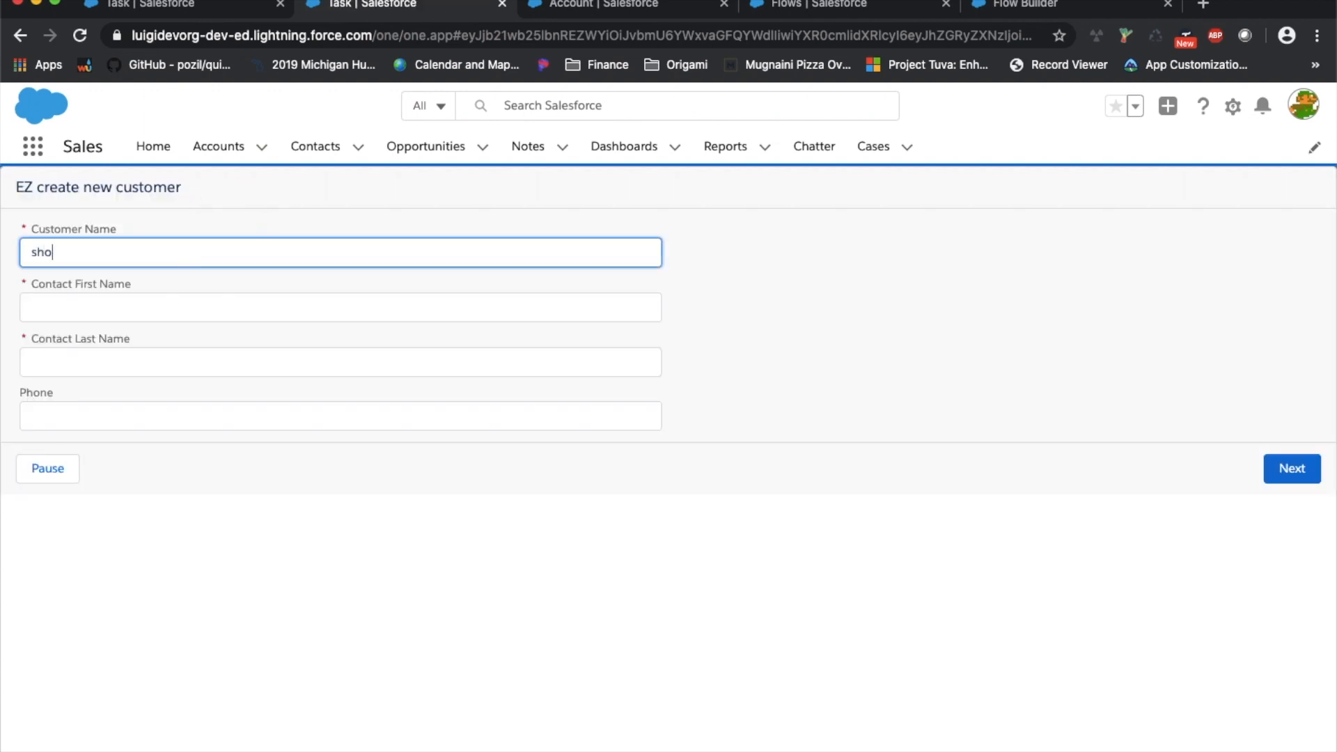
pyautogui.press('BackSpace')
pyautogui.press('BackSpace')
pyautogui.press('BackSpace')
pyautogui.press('BackSpace')
pyautogui.write('ause')
pyautogui.press('Tab')
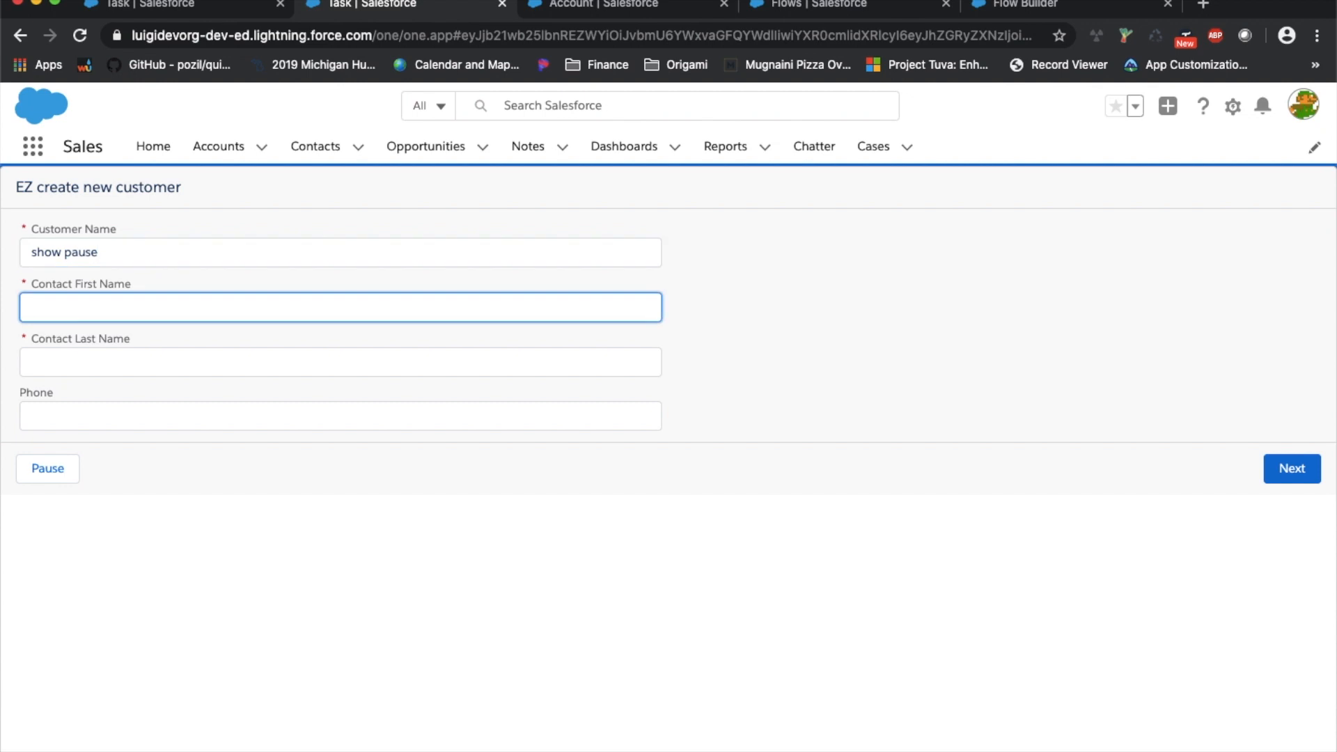
pyautogui.write('pause')
pyautogui.press('Tab')
pyautogui.write('pause')
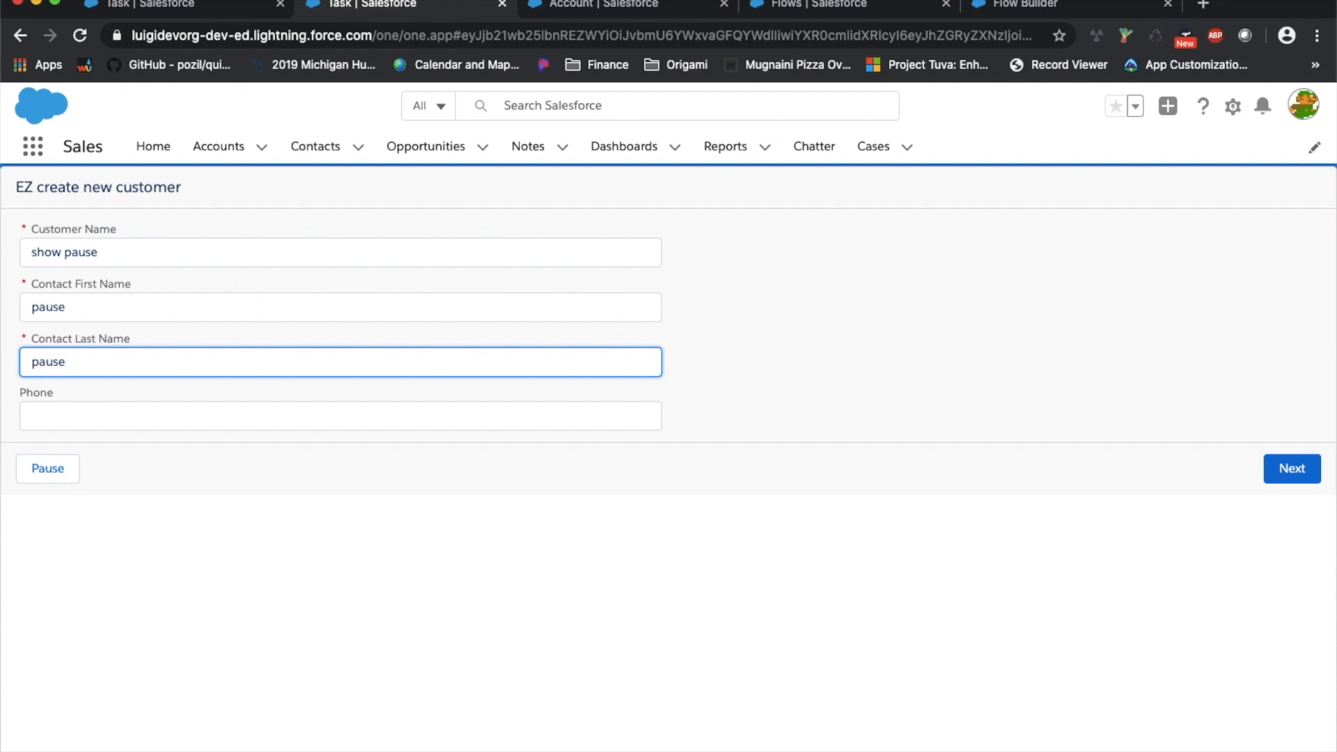
# Advance to the opportunity screen and pause it with reason 'waiting on information from customer'
pyautogui.click(1270, 472)
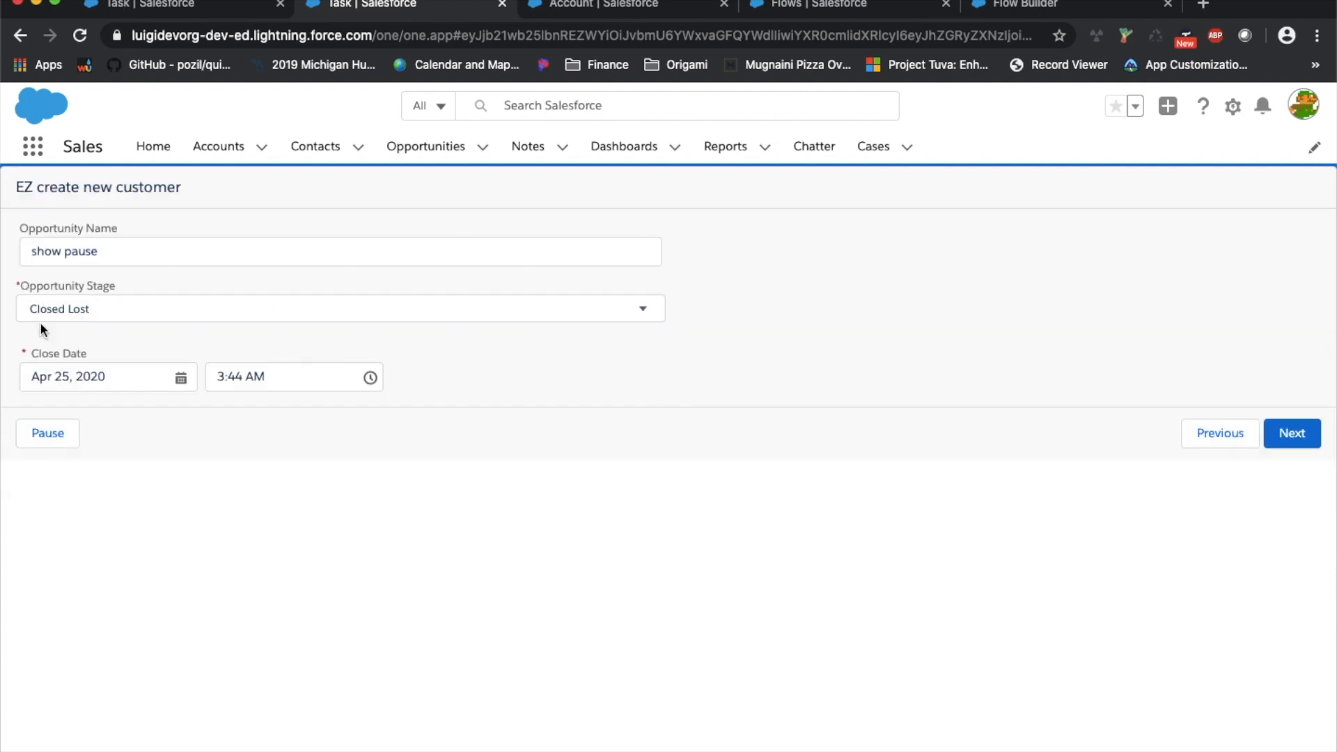
pyautogui.click(68, 435)
pyautogui.click(420, 487)
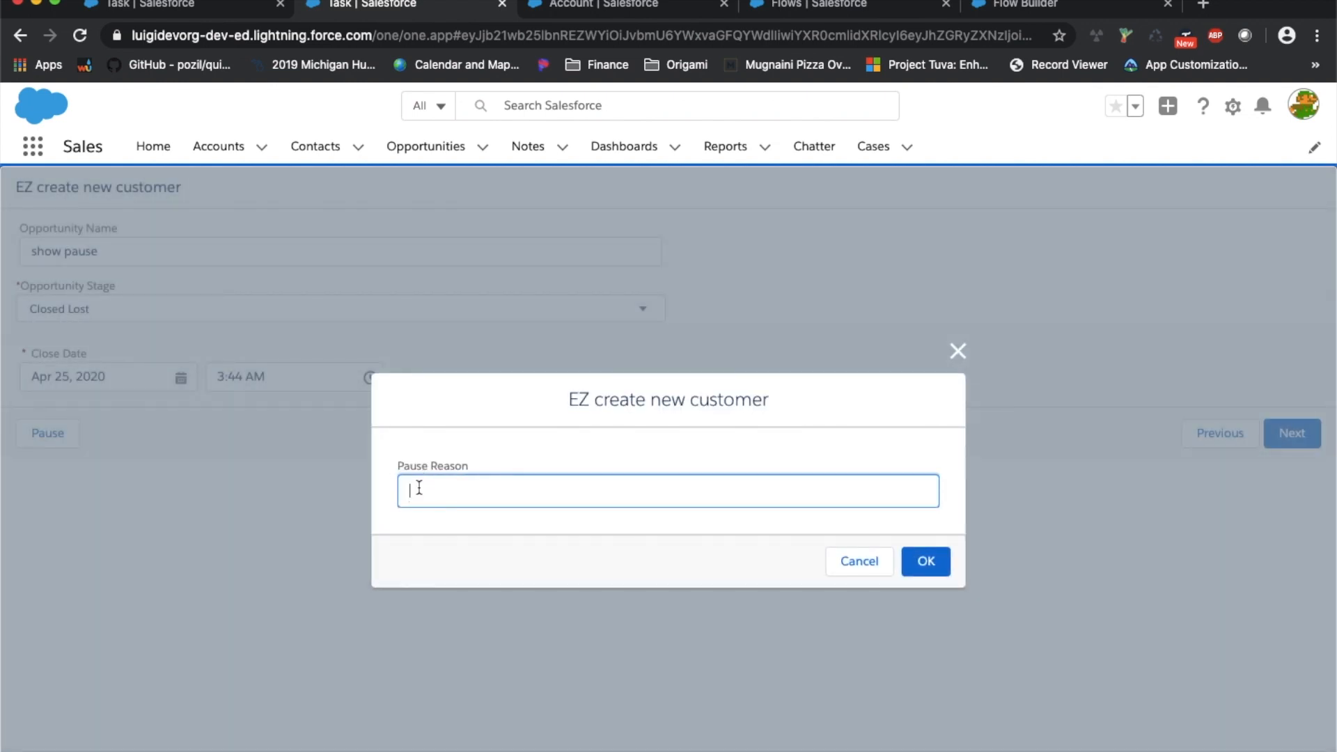
pyautogui.write('wi')
pyautogui.write('waiting on infor')
pyautogui.write('mation from custo')
pyautogui.write('mer')
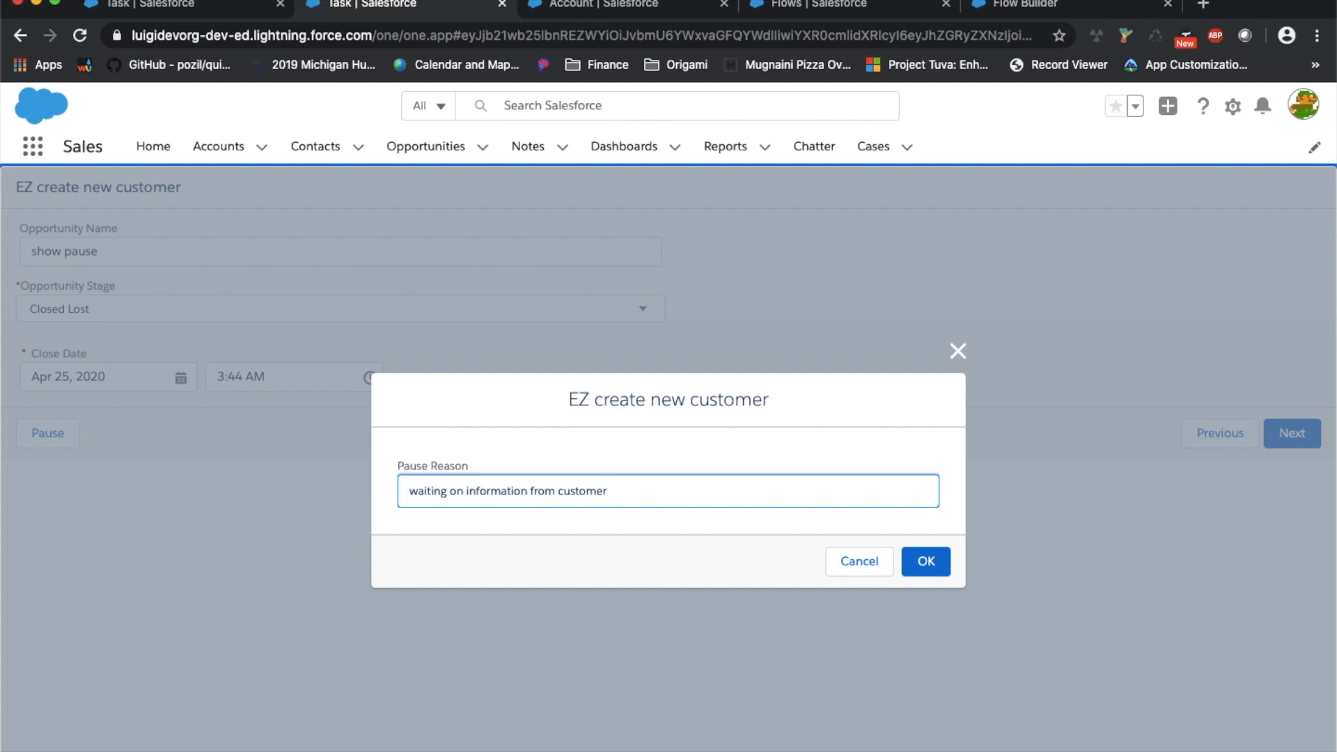
pyautogui.click(931, 562)
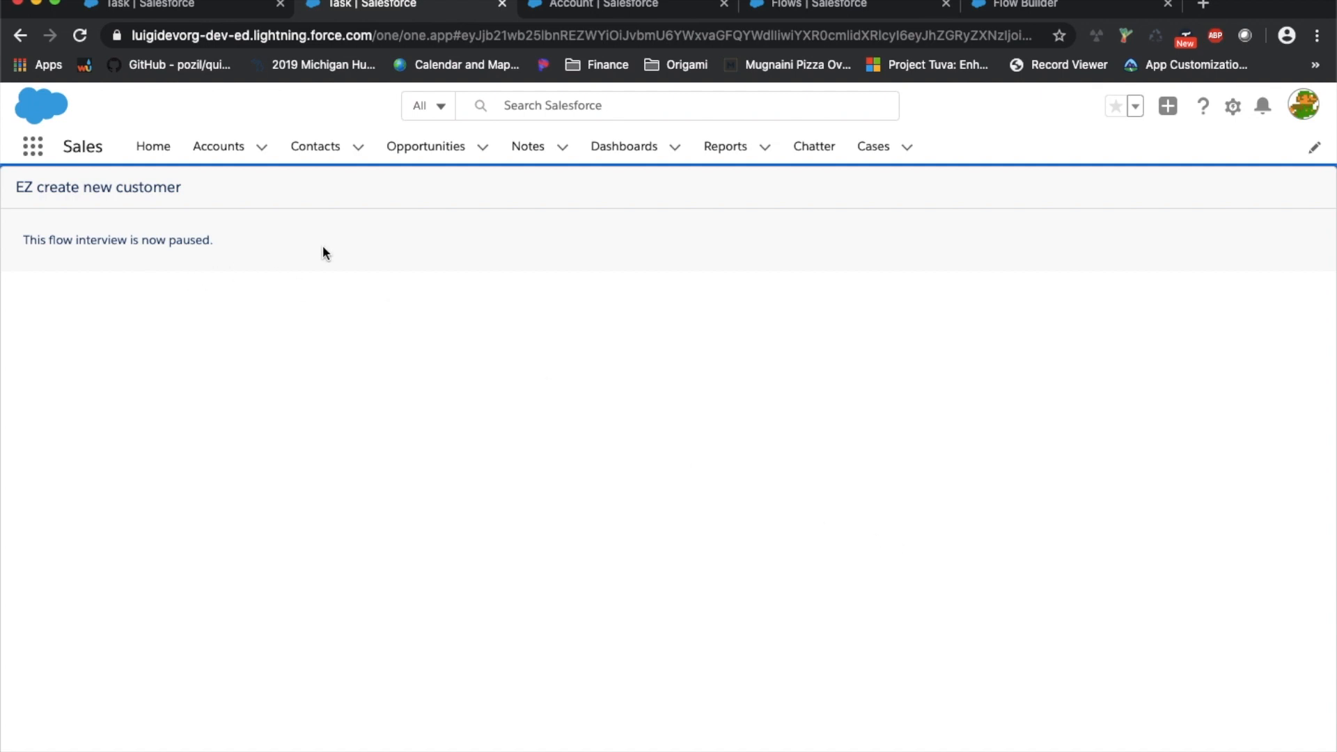
# On Home, sort Paused Flow Interviews Newest to Oldest, check interview 00000004, then return to Accounts
pyautogui.click(155, 148)
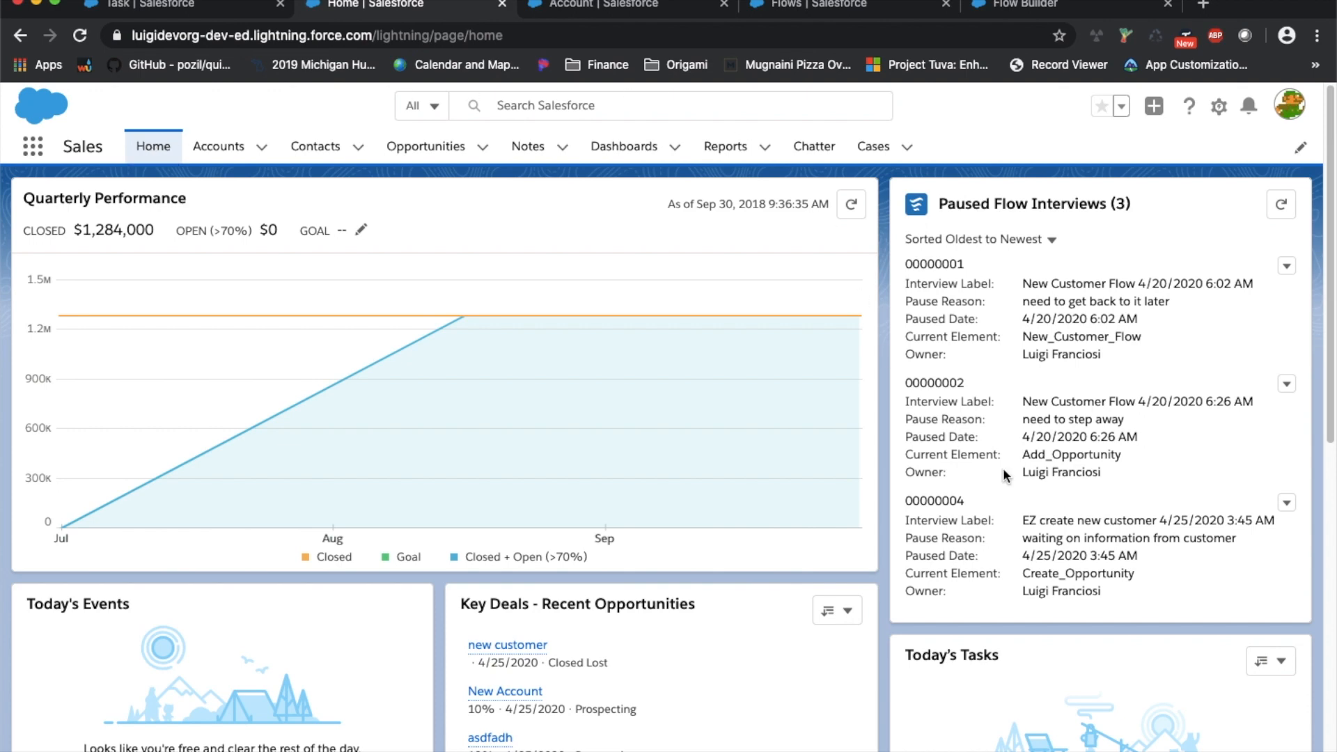
pyautogui.click(1053, 241)
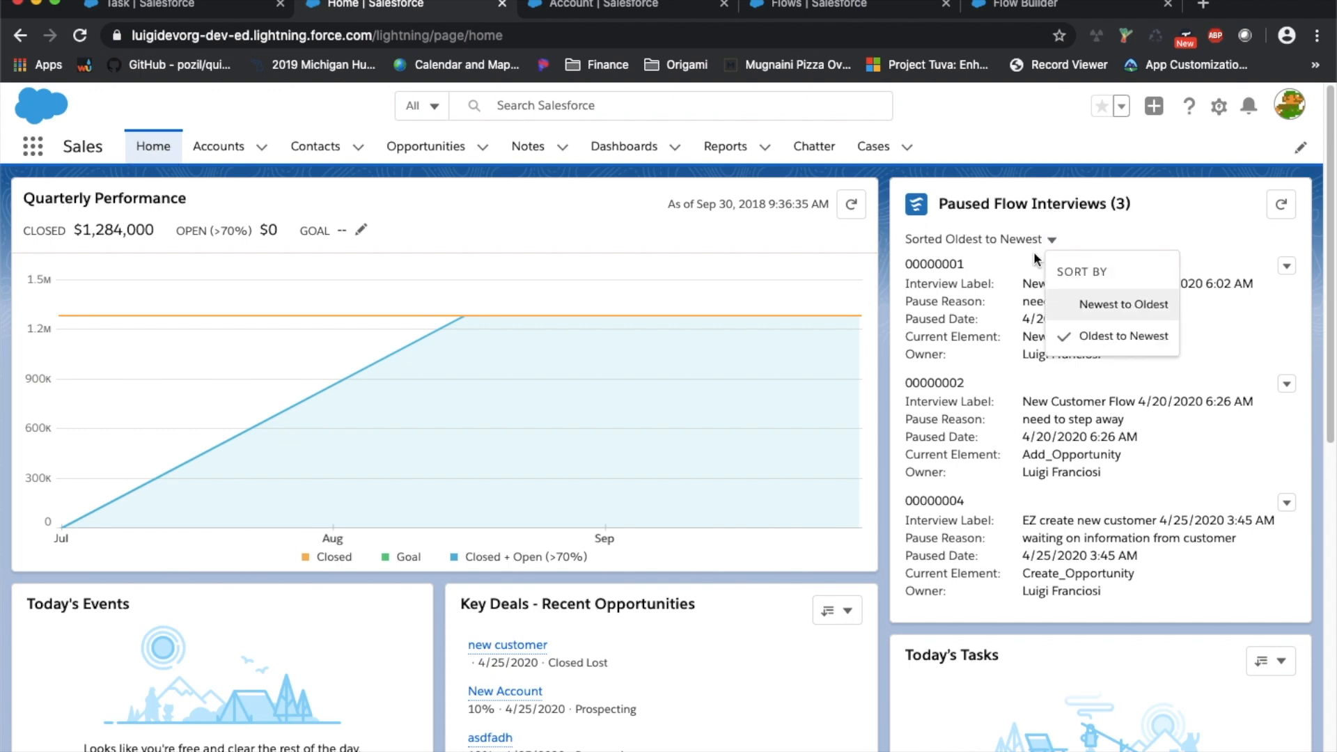
pyautogui.click(1123, 304)
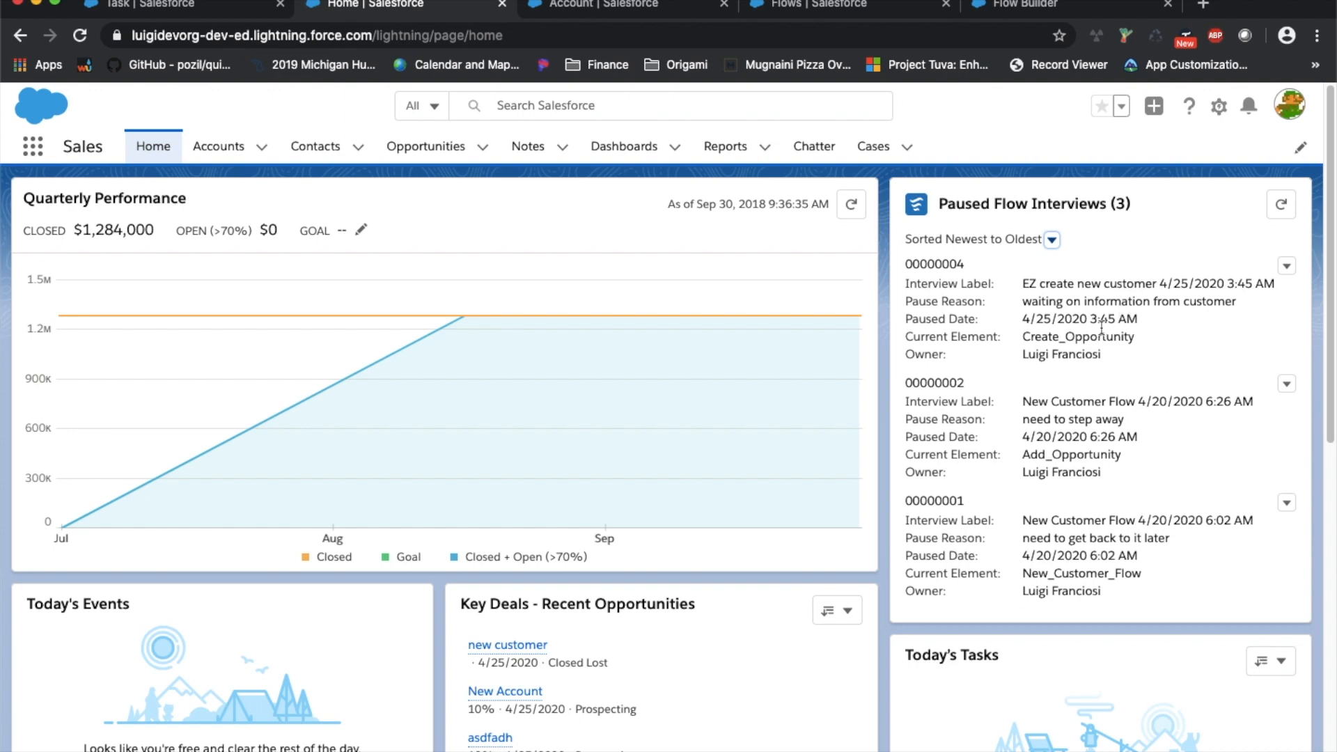
pyautogui.moveTo(1113, 358); pyautogui.dragTo(930, 281)
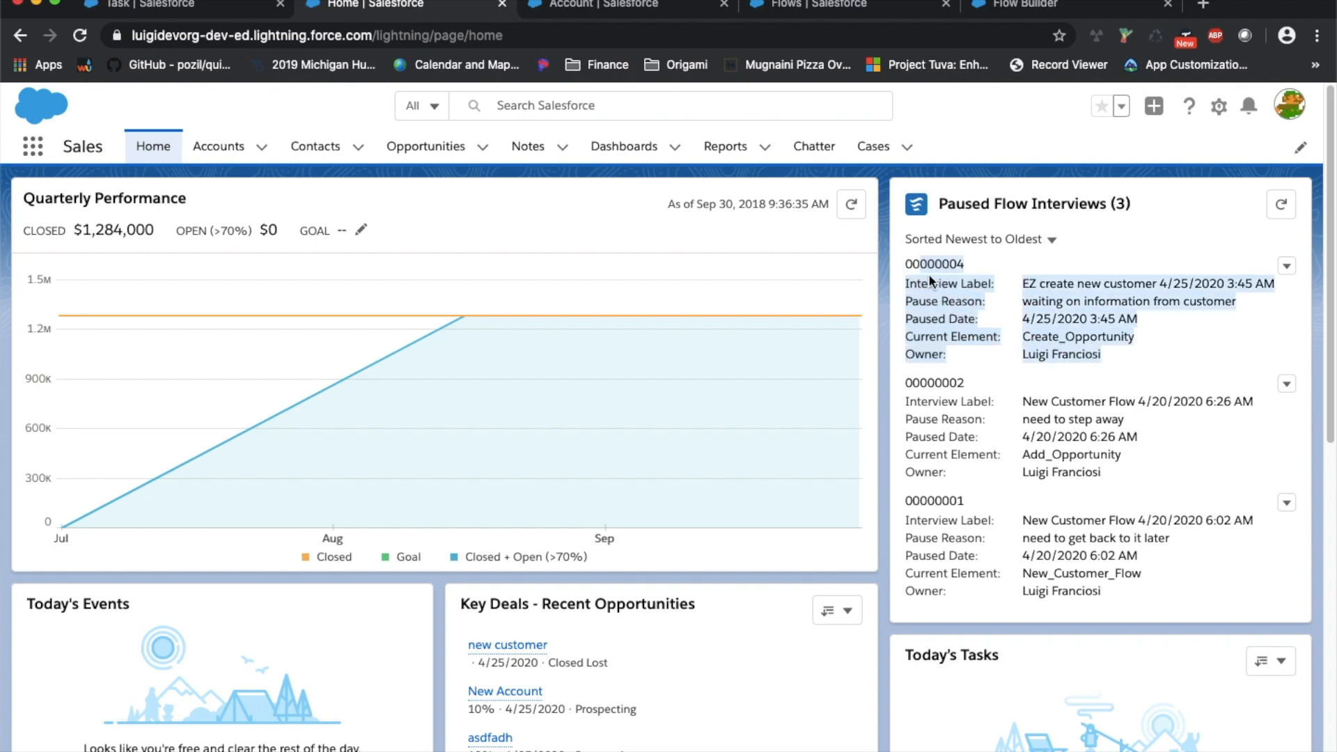
pyautogui.click(1088, 337)
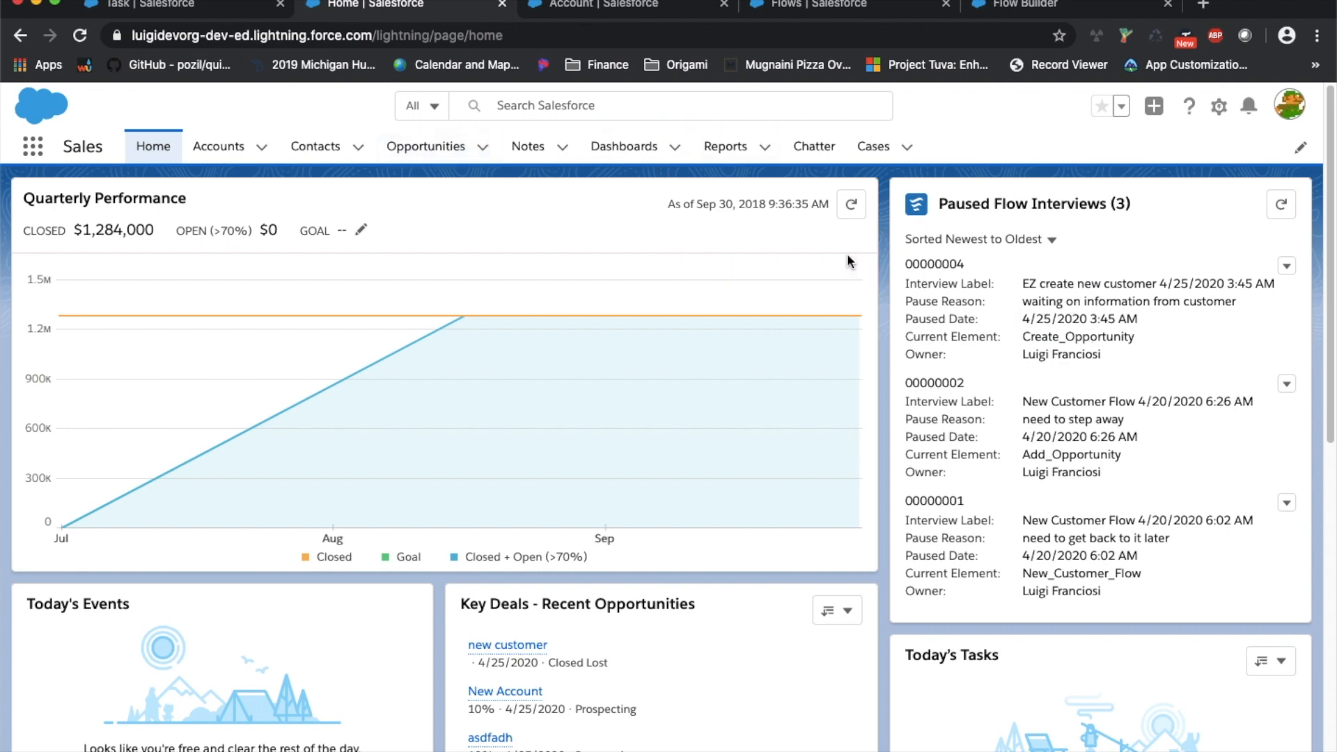
pyautogui.click(218, 148)
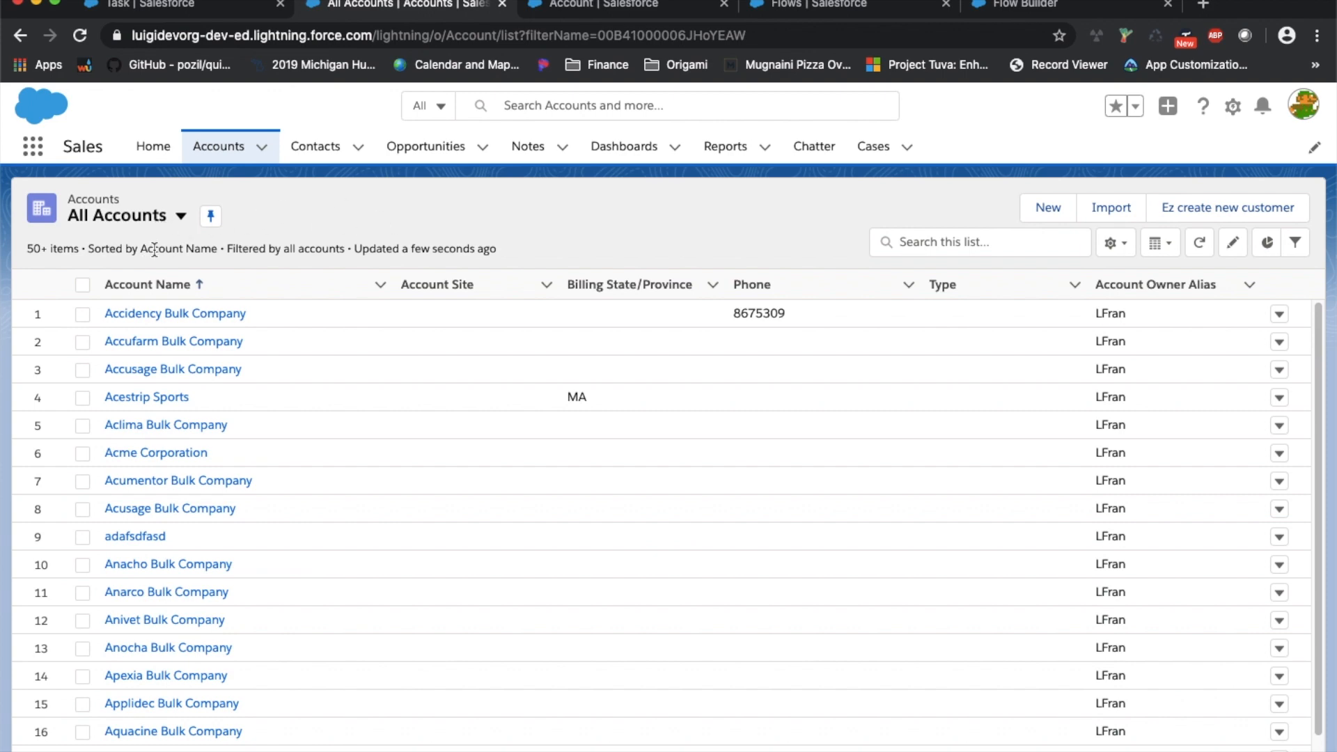
# Search the accounts list for 'pause'
pyautogui.click(171, 221)
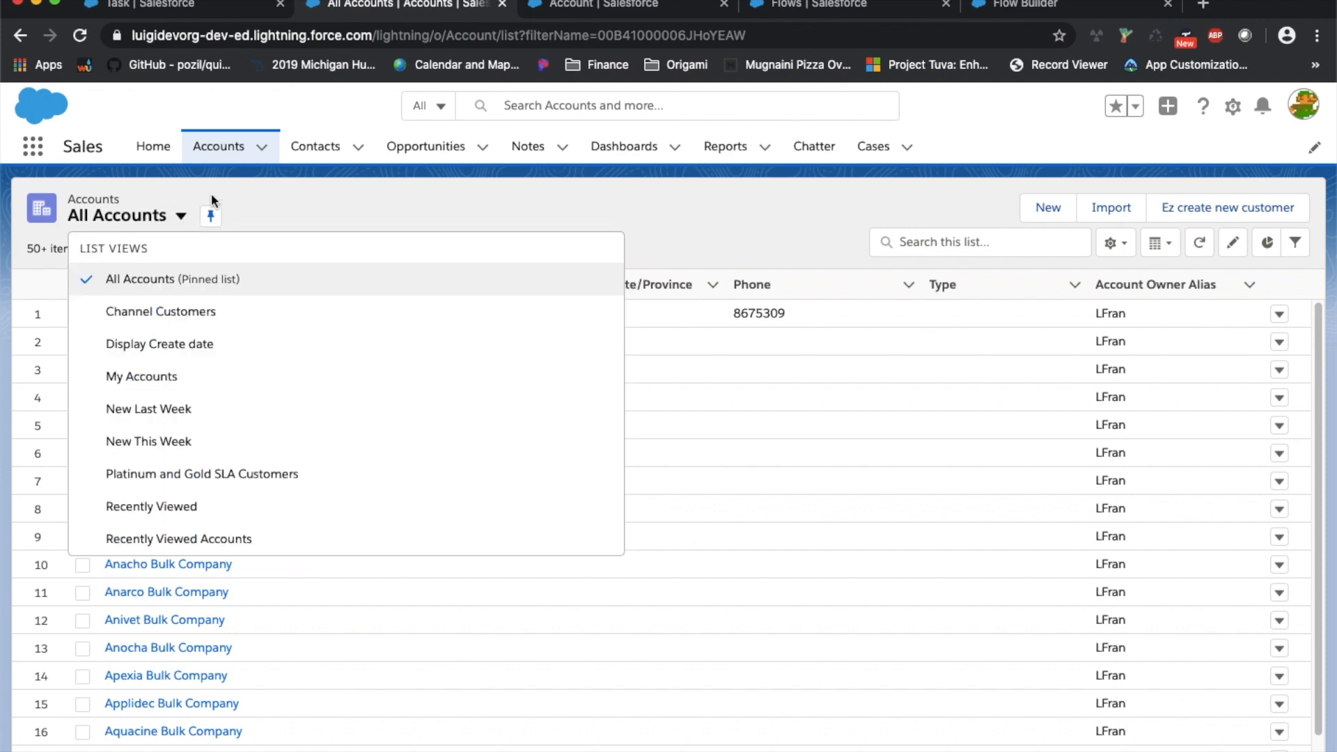
pyautogui.click(294, 184)
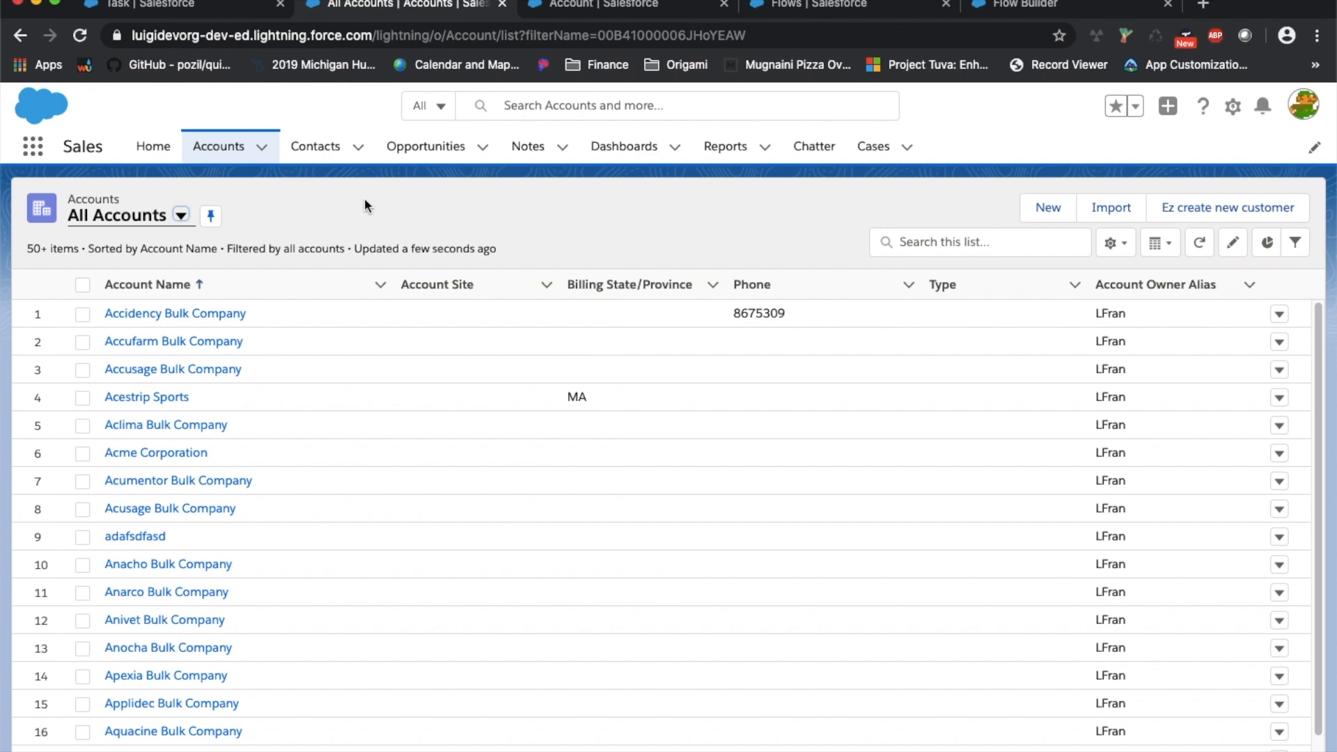
pyautogui.scroll(-3, 348, 318)
pyautogui.click(955, 244)
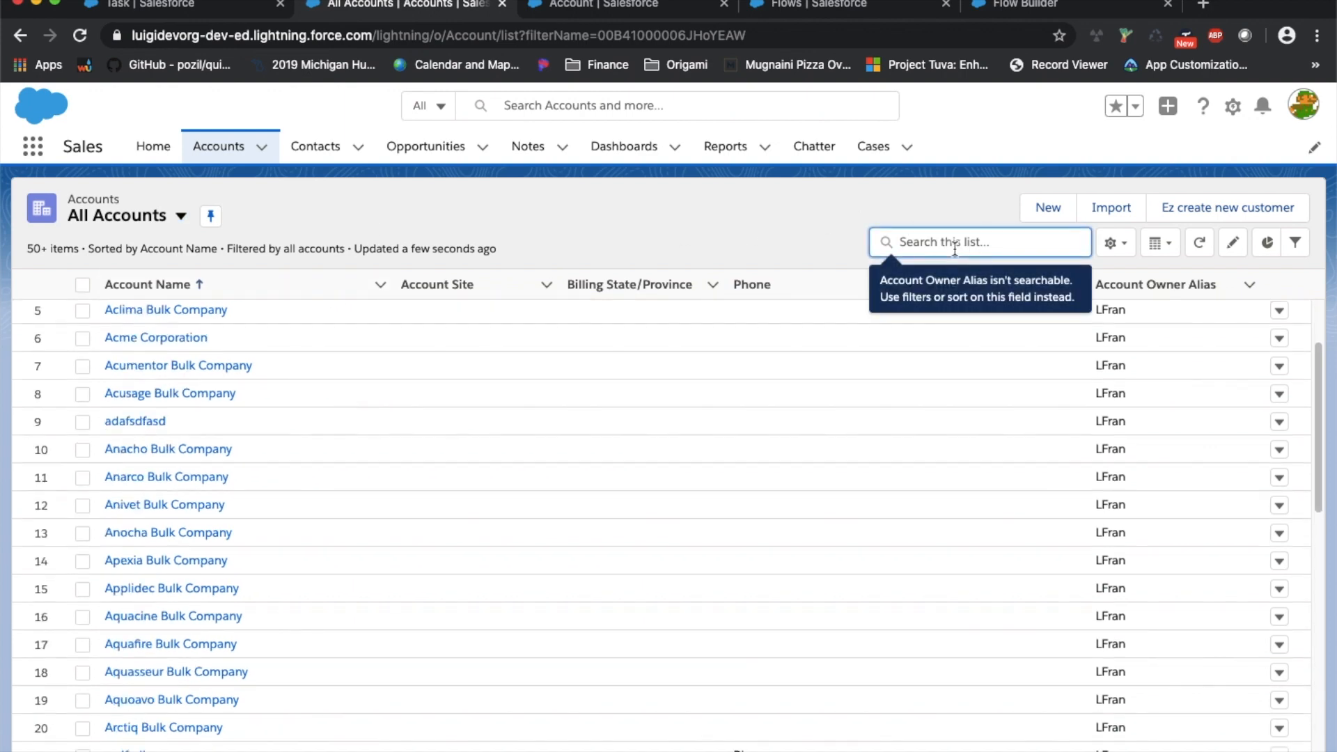
pyautogui.write('pause')
pyautogui.press('Return')
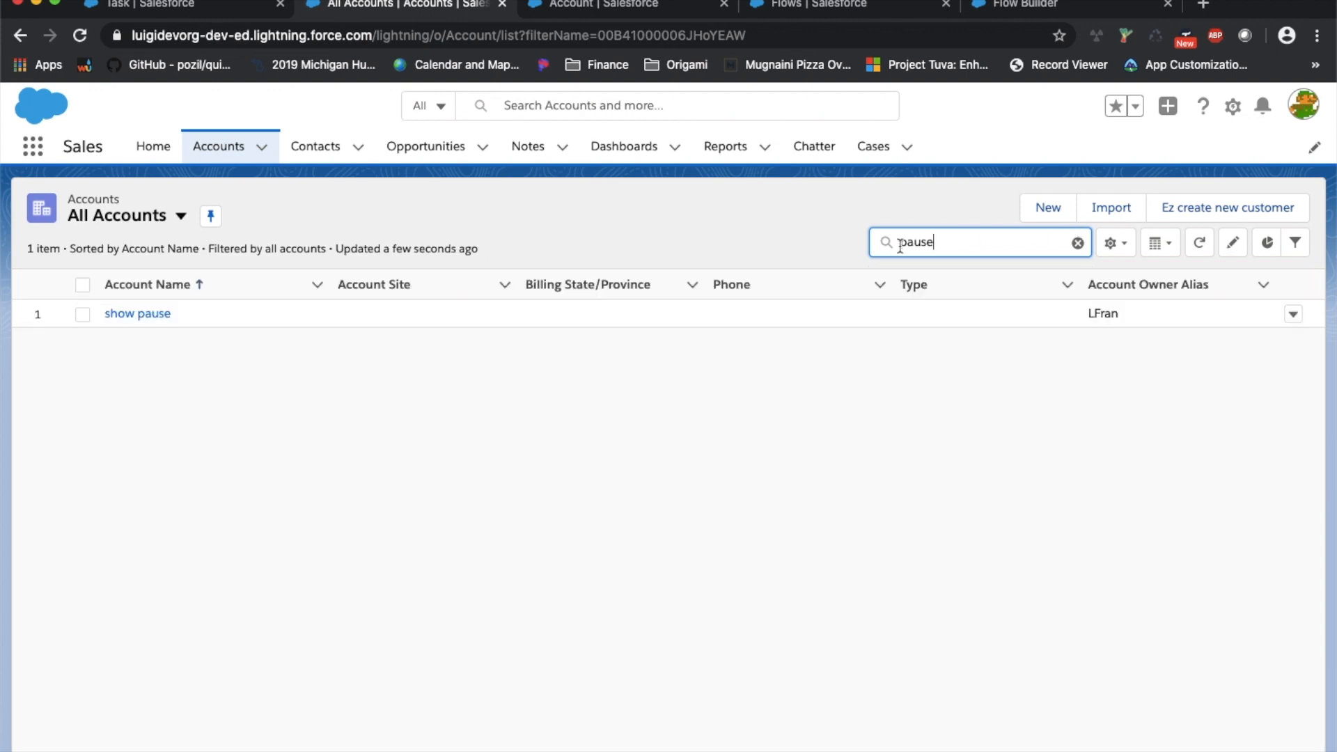
# Review the show pause account's related lists (one contact, zero opportunities), then return to Home
pyautogui.click(155, 314)
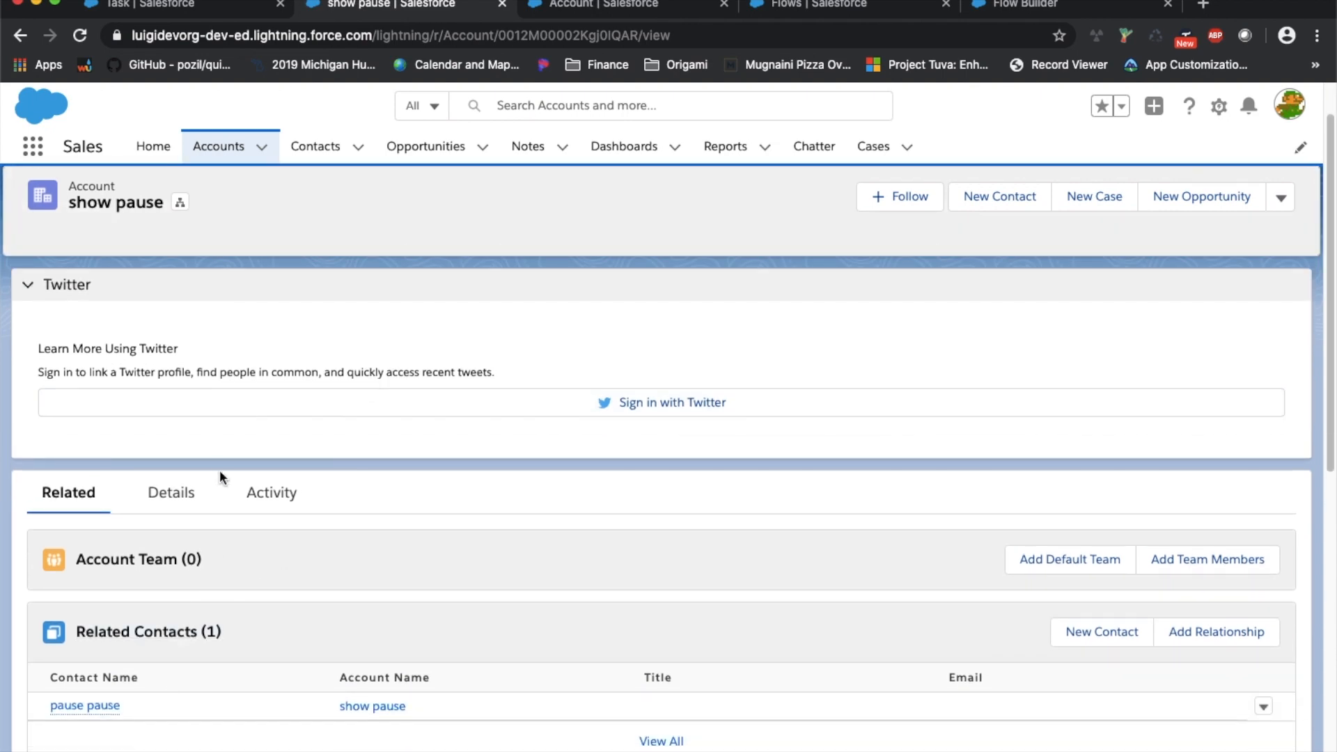
pyautogui.scroll(-2, 199, 537)
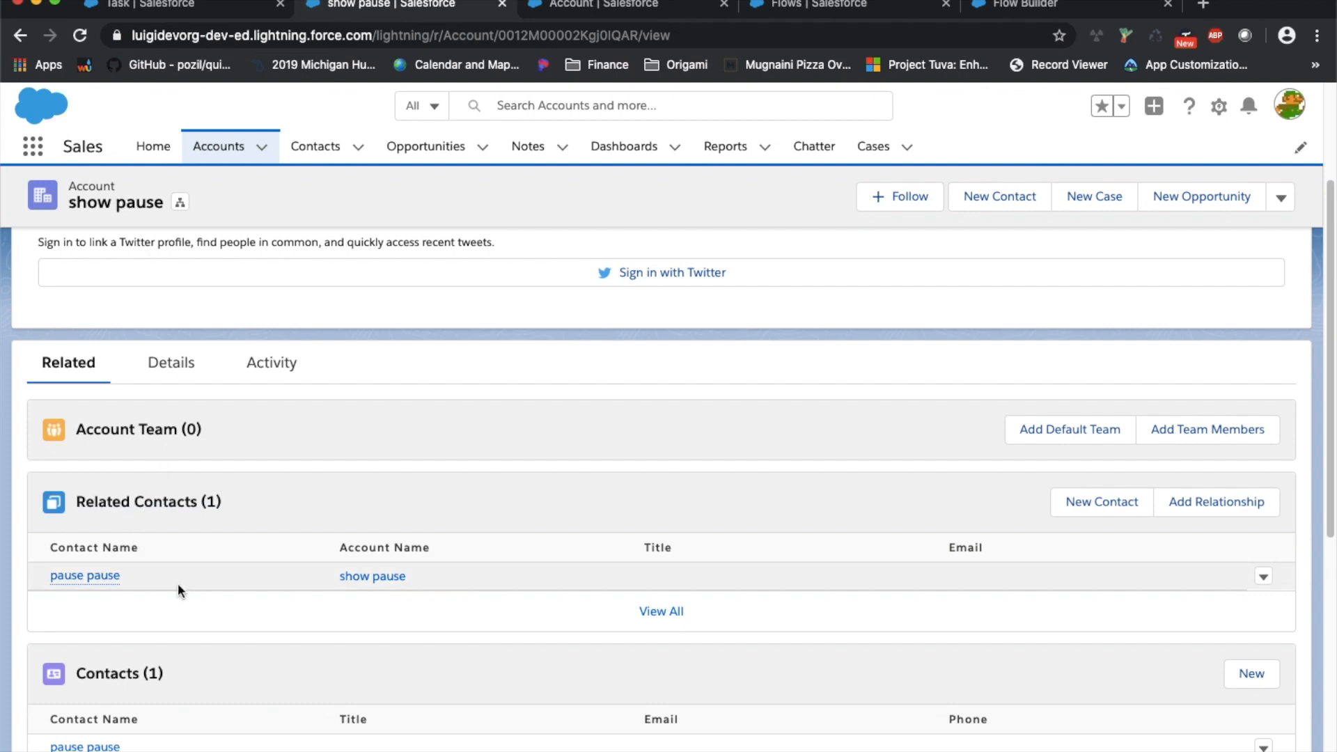
pyautogui.click(146, 145)
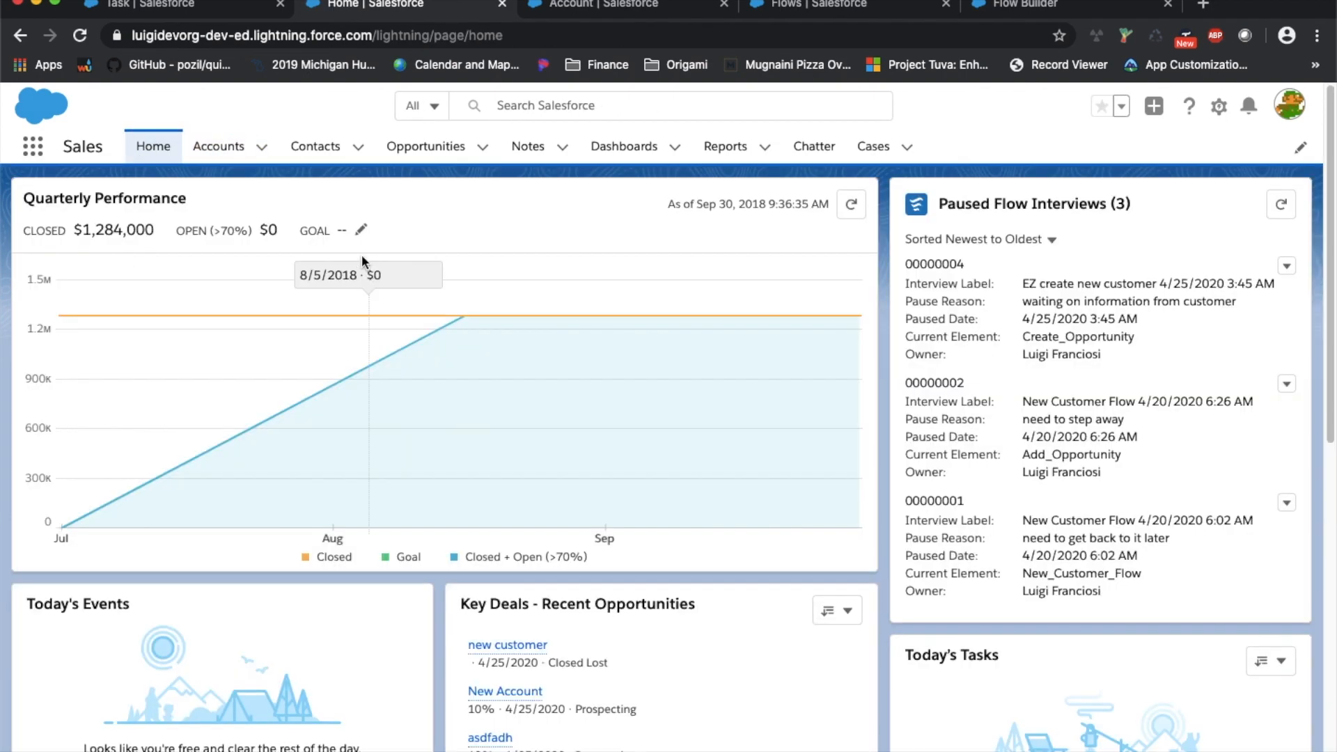
pyautogui.click(233, 147)
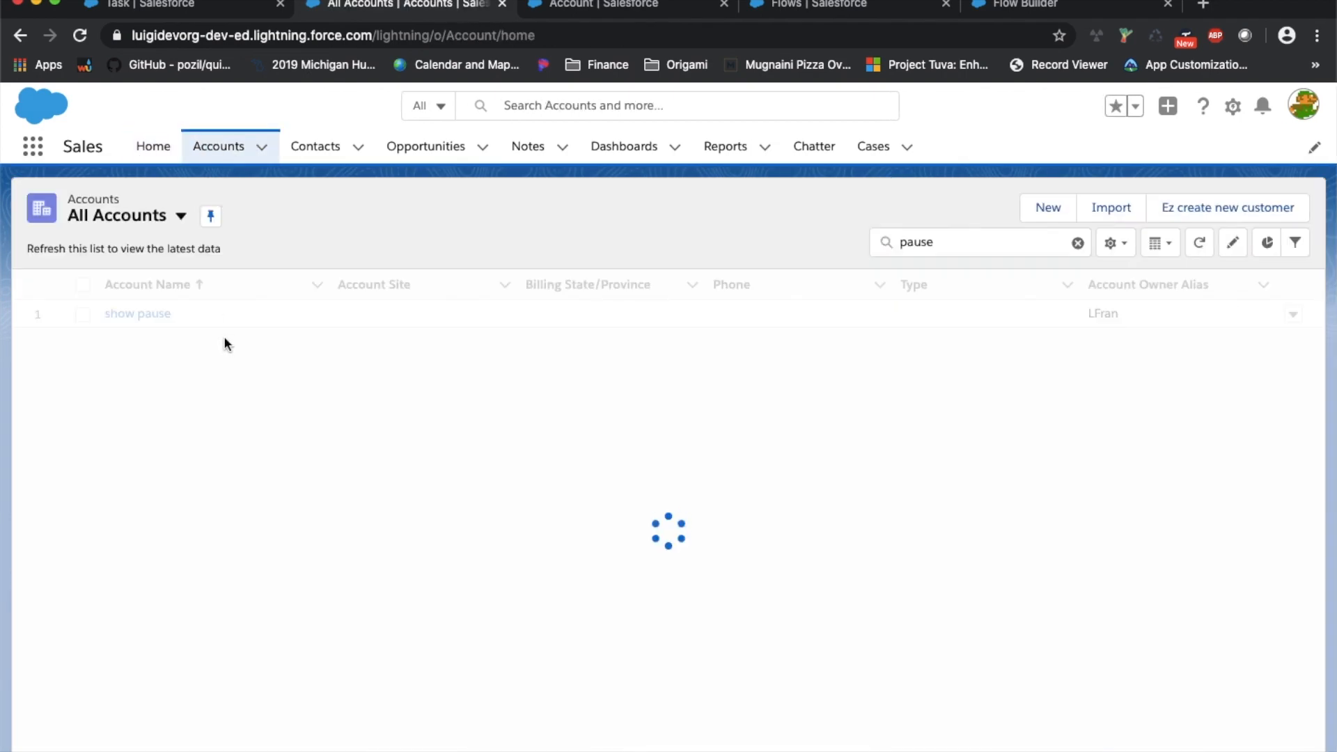
pyautogui.click(132, 313)
pyautogui.scroll(-5, 221, 428)
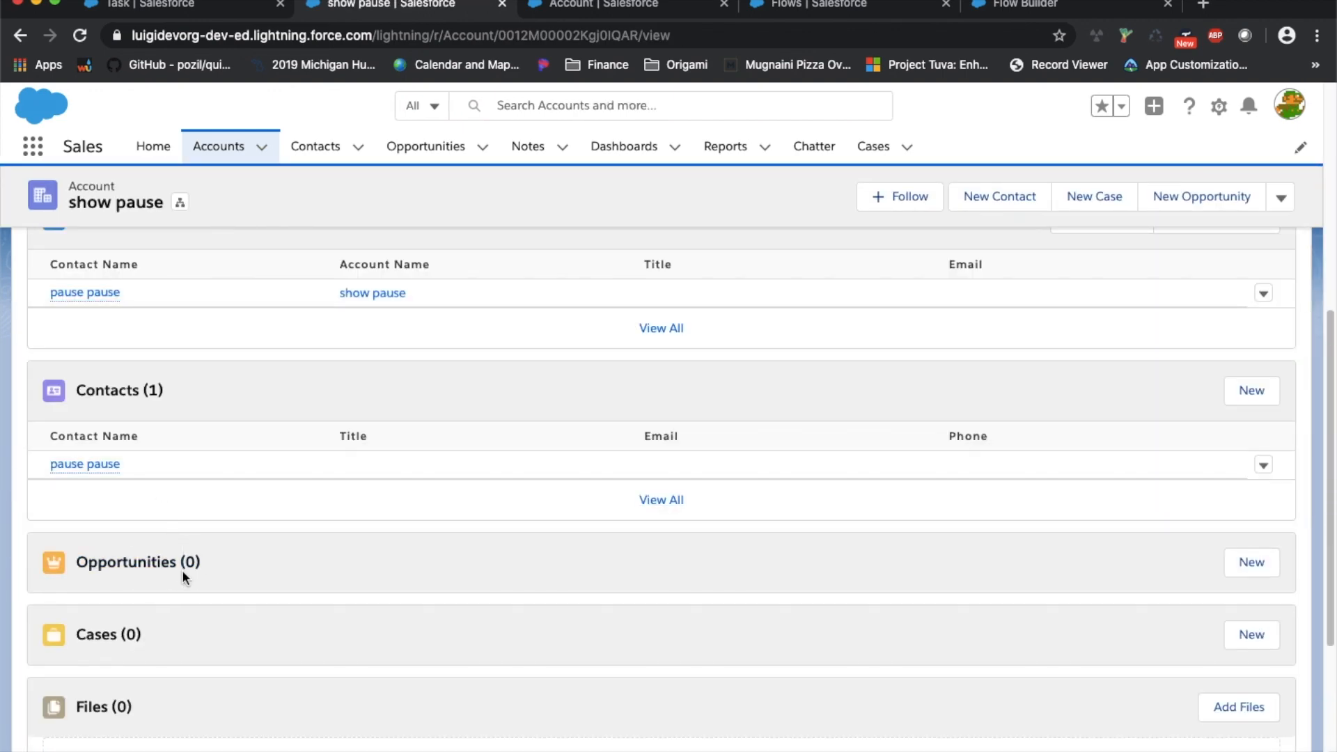
pyautogui.click(153, 146)
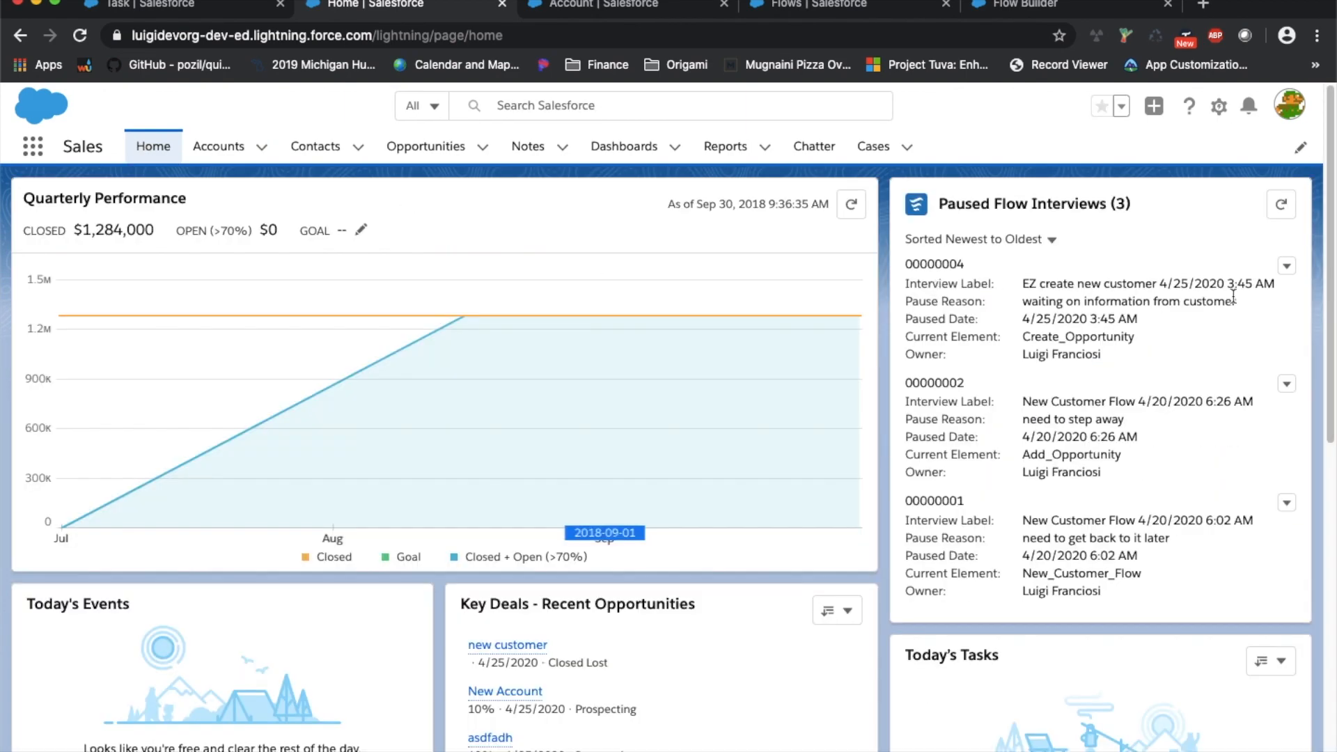
# Resume paused interview 00000004 and continue it to the final screen
pyautogui.click(1287, 266)
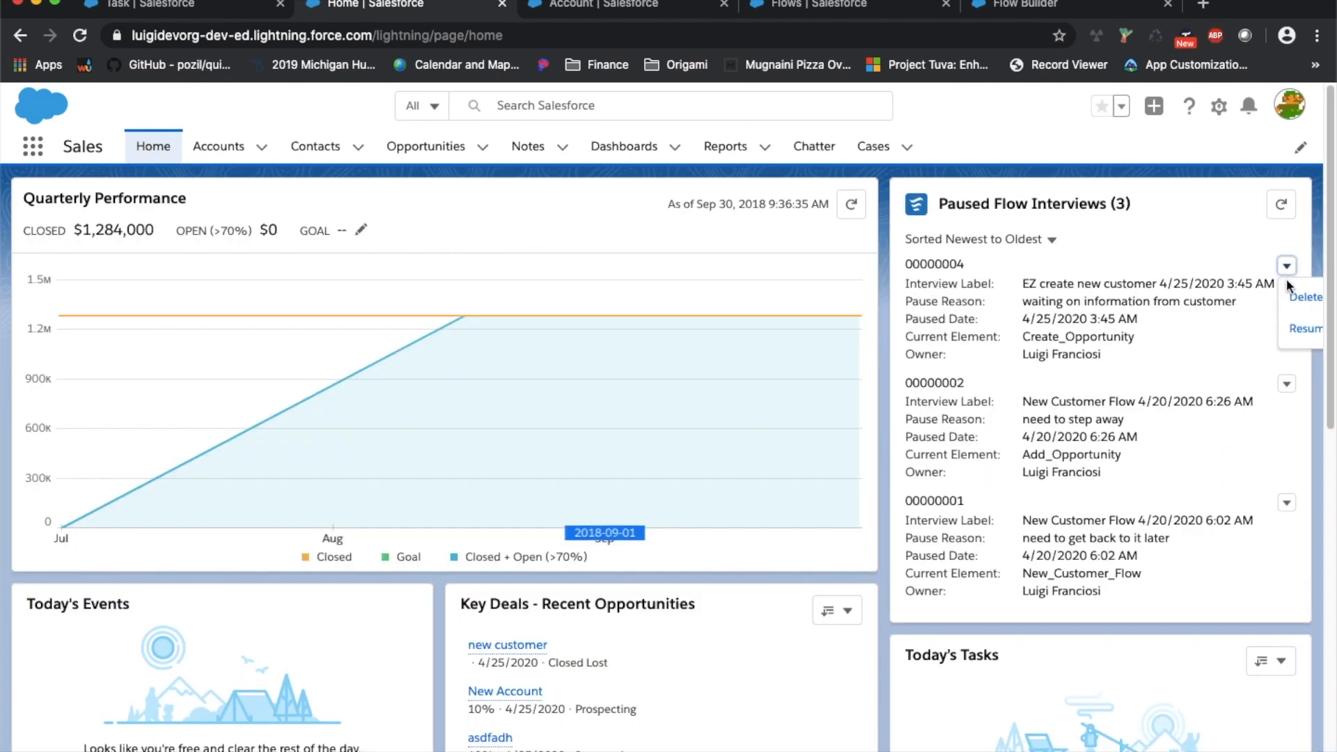
pyautogui.click(1299, 328)
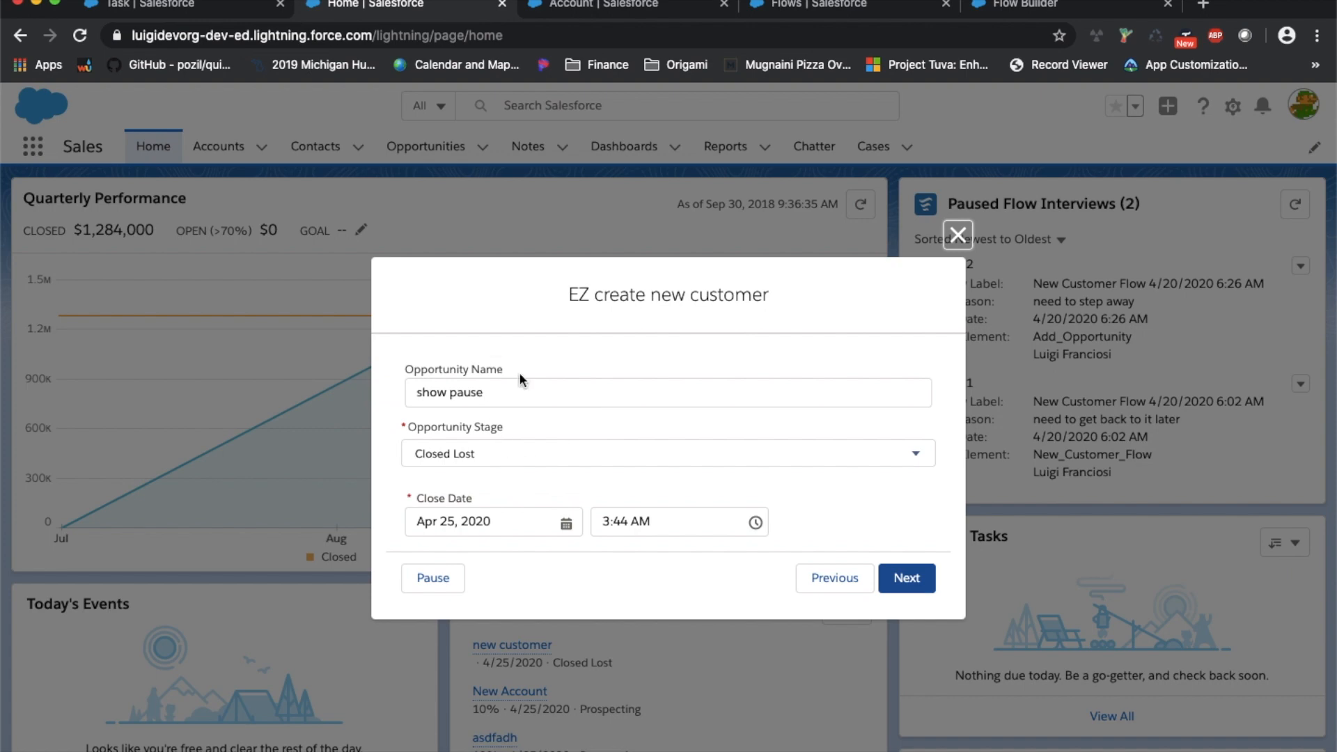
pyautogui.click(900, 579)
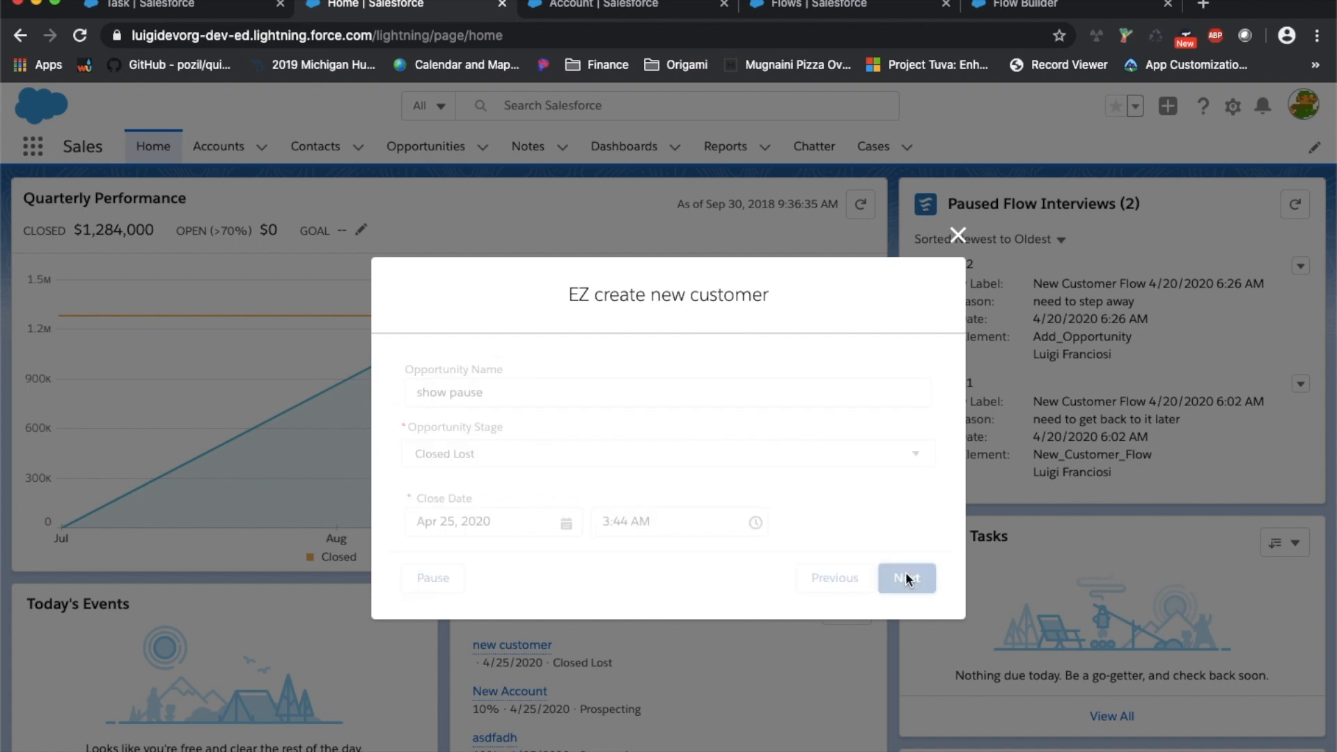
# Check the show pause account's new Closed Lost opportunity, then advance the presentation slide
pyautogui.click(654, 564)
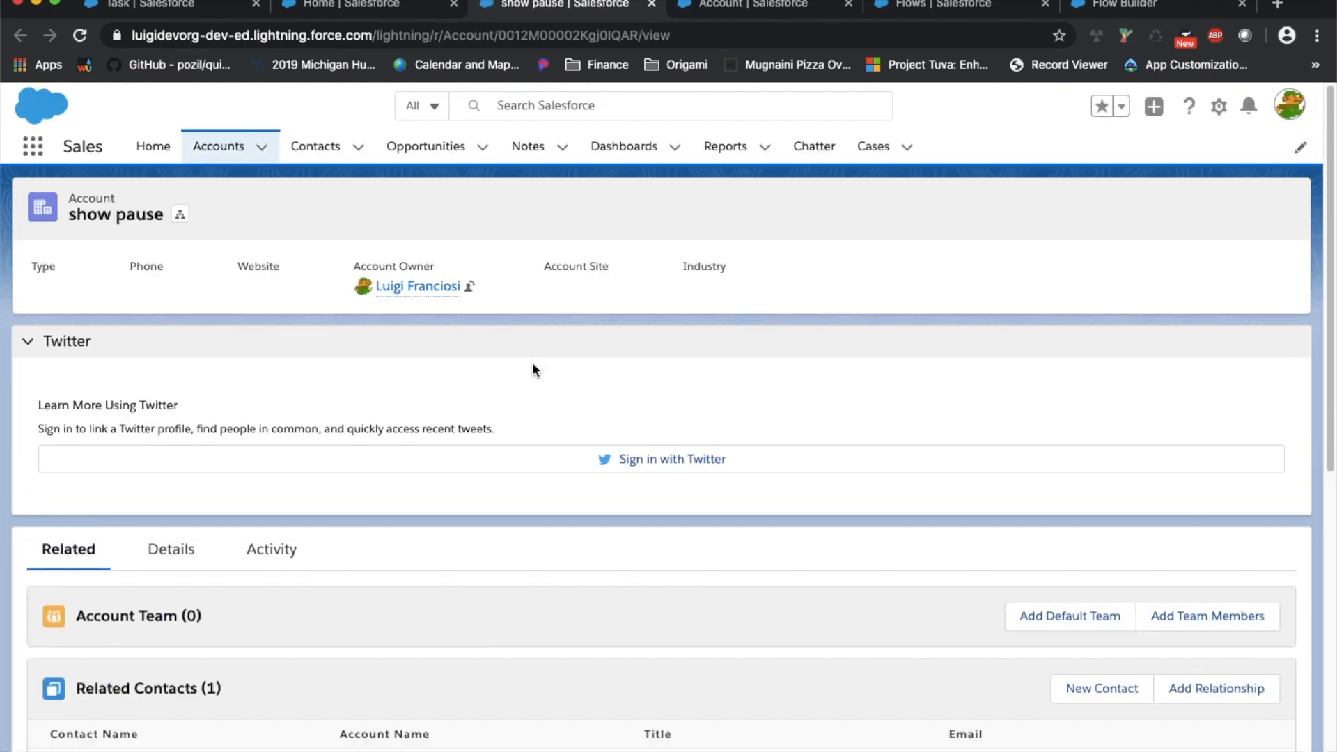
pyautogui.scroll(-5, 503, 275)
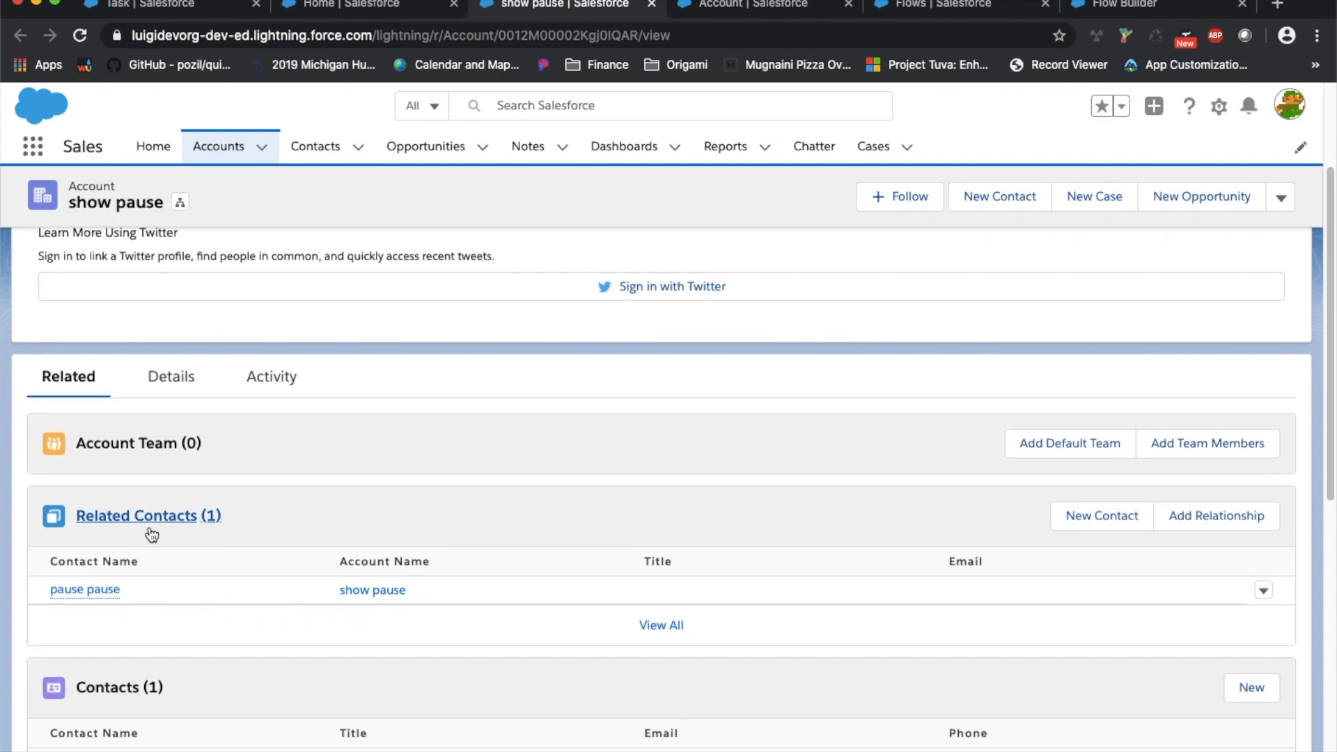
pyautogui.scroll(-2, 149, 531)
pyautogui.scroll(-10, 150, 533)
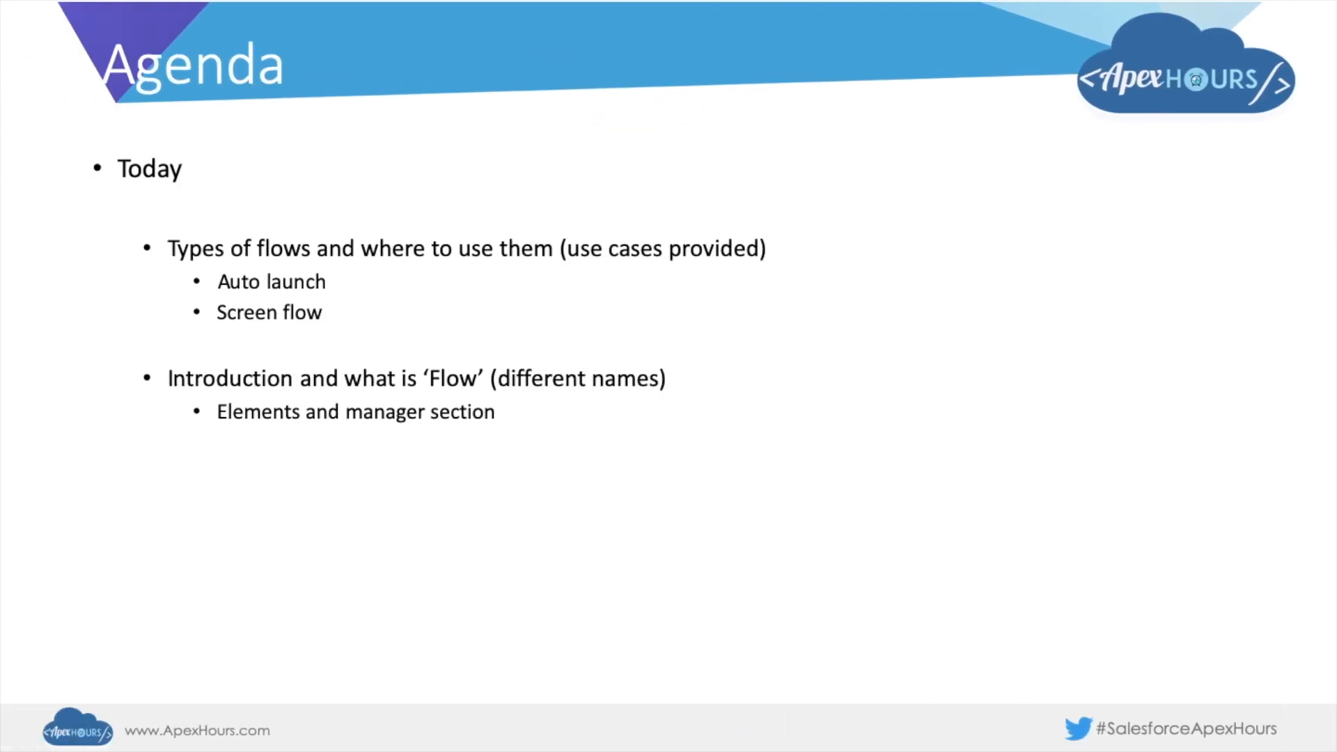
pyautogui.press('Right')
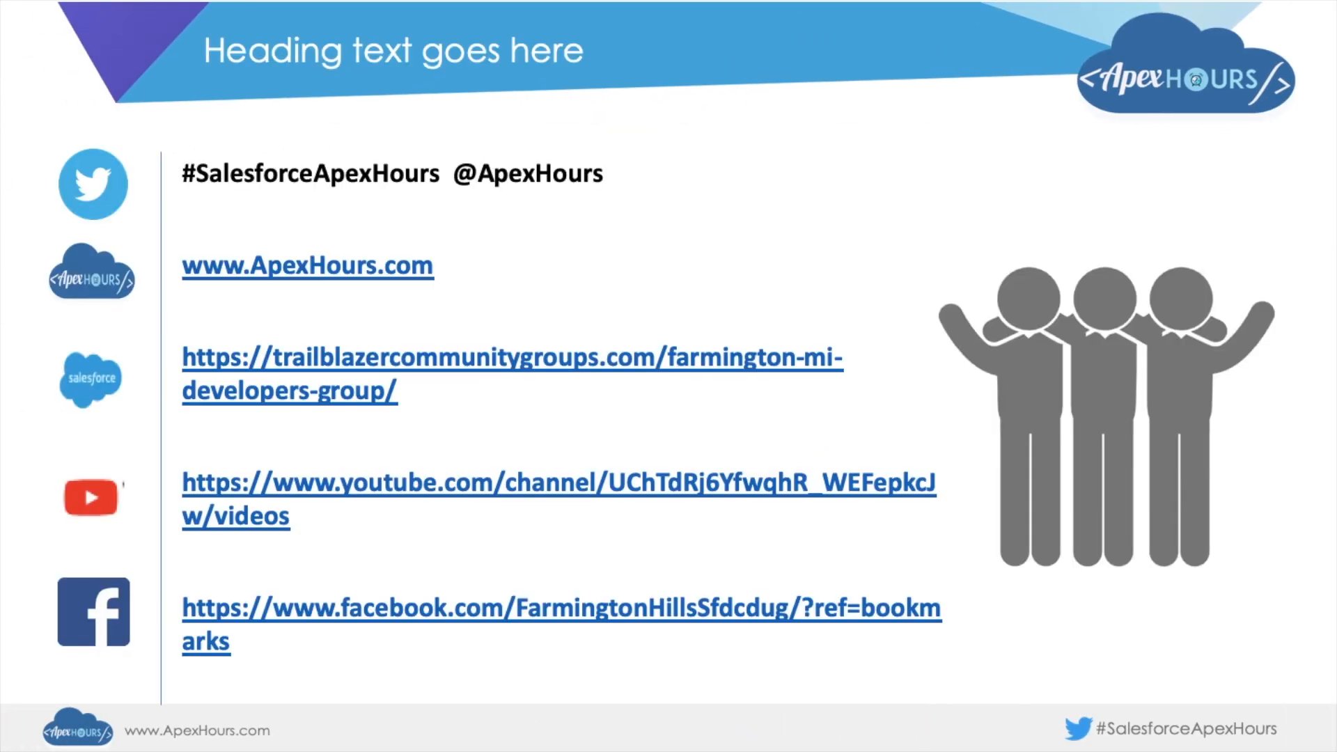